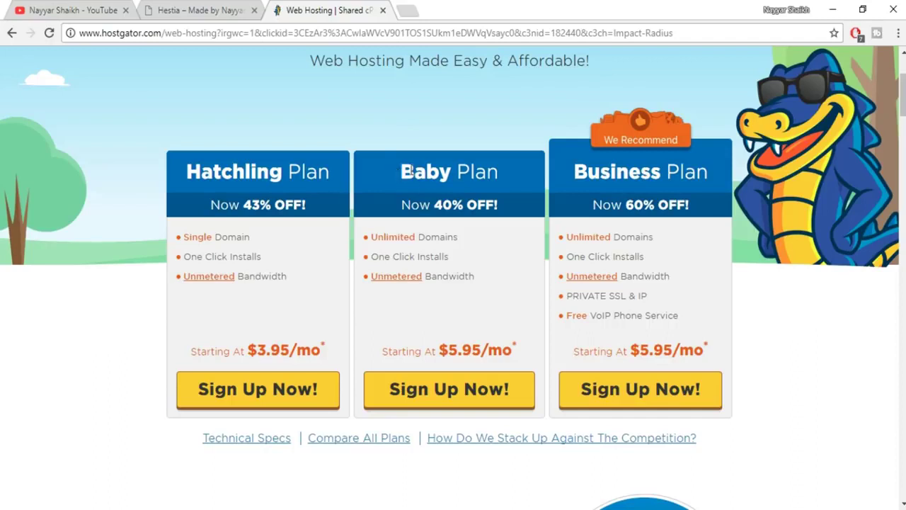
Compare the Baby and Business hosting plans on the plans page.
{"action": "left_click_drag", "start_coordinate": [573, 173], "coordinate": [693, 166]}
{"action": "left_click", "coordinate": [712, 175]}
{"action": "left_click_drag", "start_coordinate": [400, 173], "coordinate": [503, 165]}
{"action": "left_click", "coordinate": [503, 170]}
{"action": "left_click_drag", "start_coordinate": [704, 169], "coordinate": [588, 180]}
{"action": "left_click", "coordinate": [588, 180]}
{"action": "left_click_drag", "start_coordinate": [395, 173], "coordinate": [505, 172]}
{"action": "left_click", "coordinate": [509, 201]}
Start the Baby plan order and search the chosen domain name with the .com extension.
{"action": "left_click", "coordinate": [475, 393]}
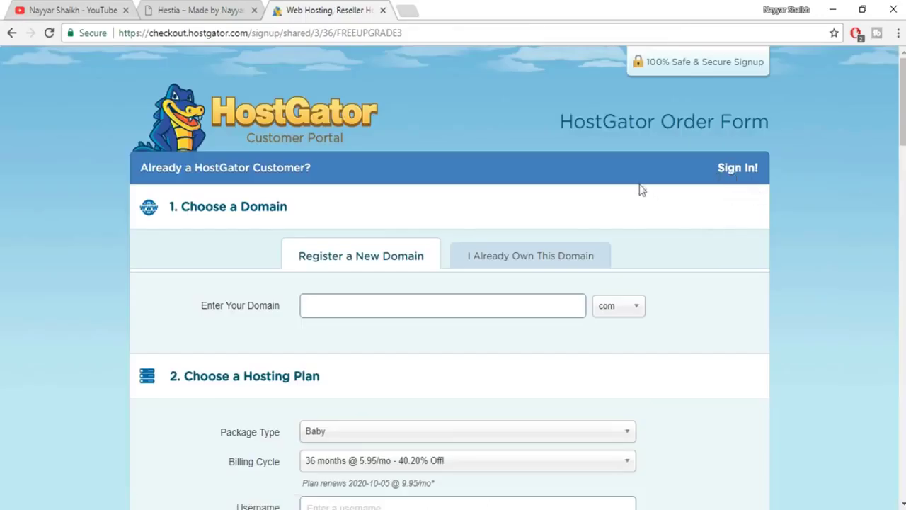
{"action": "left_click", "coordinate": [477, 298]}
{"action": "type", "text": "ayyarshau"}
{"action": "type", "text": "kh1"}
{"action": "left_click", "coordinate": [625, 314]}
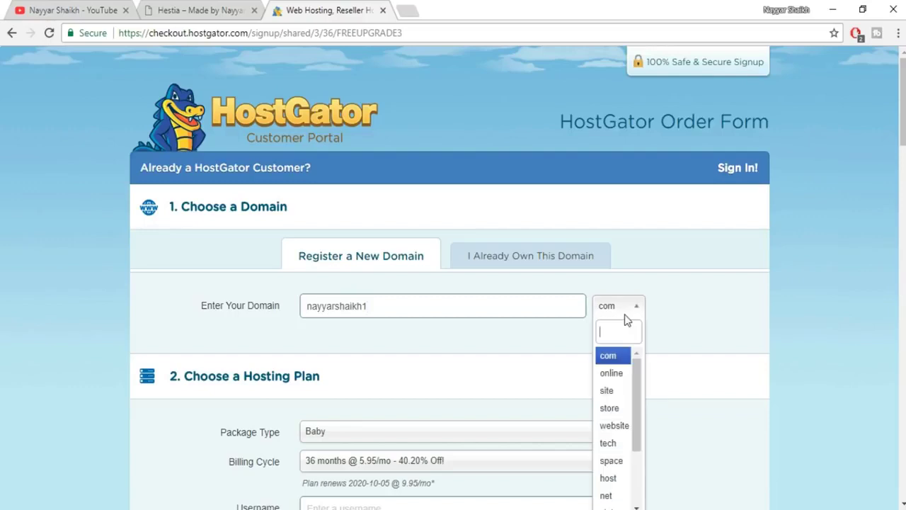
{"action": "scroll", "coordinate": [617, 424], "scroll_direction": "down", "scroll_amount": 3}
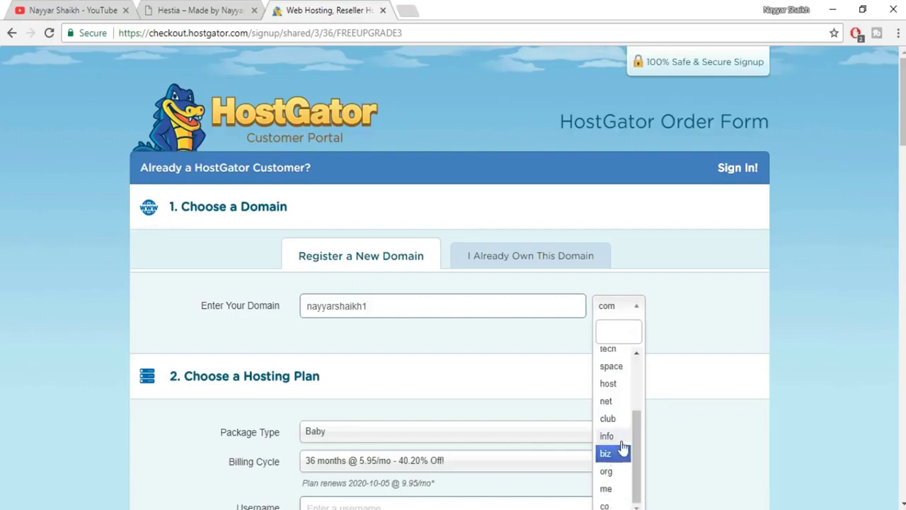
{"action": "scroll", "coordinate": [623, 427], "scroll_direction": "up", "scroll_amount": 3}
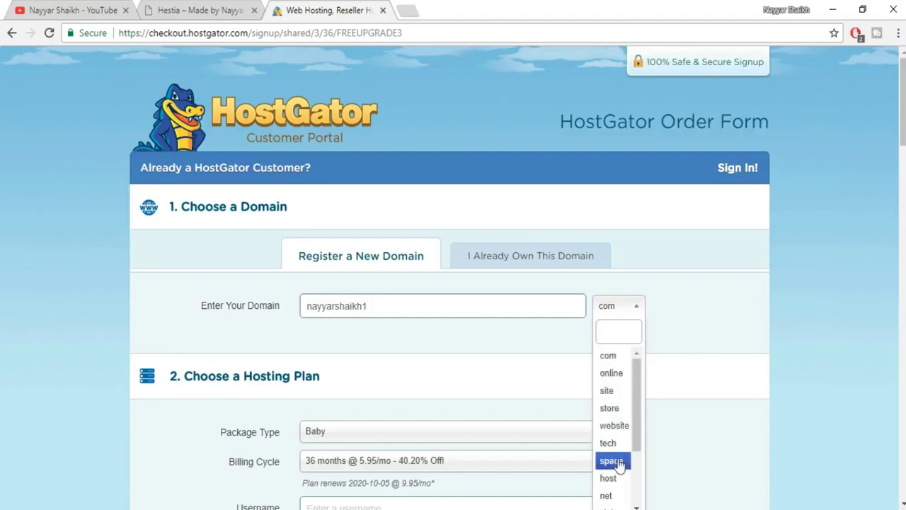
{"action": "left_click", "coordinate": [609, 355]}
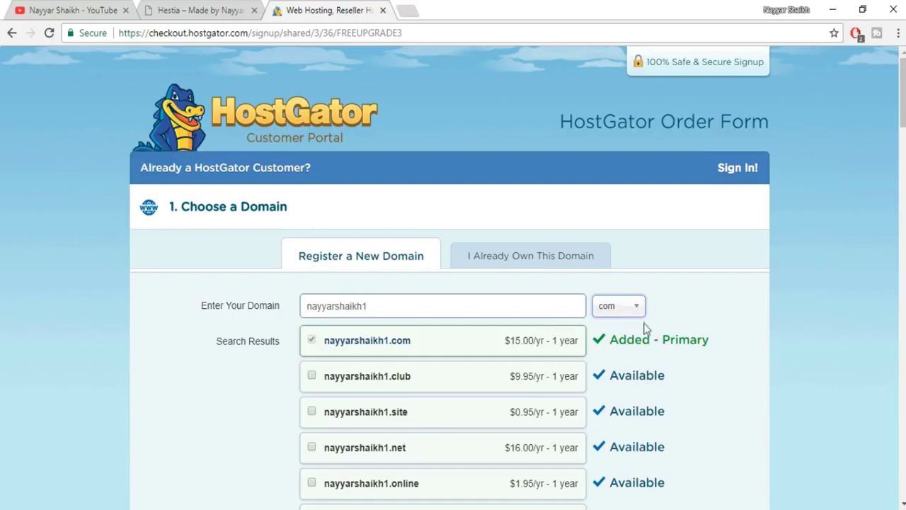
Confirm the .com domain now shows as Added - Primary in the order.
{"action": "scroll", "coordinate": [388, 394], "scroll_direction": "down", "scroll_amount": 1}
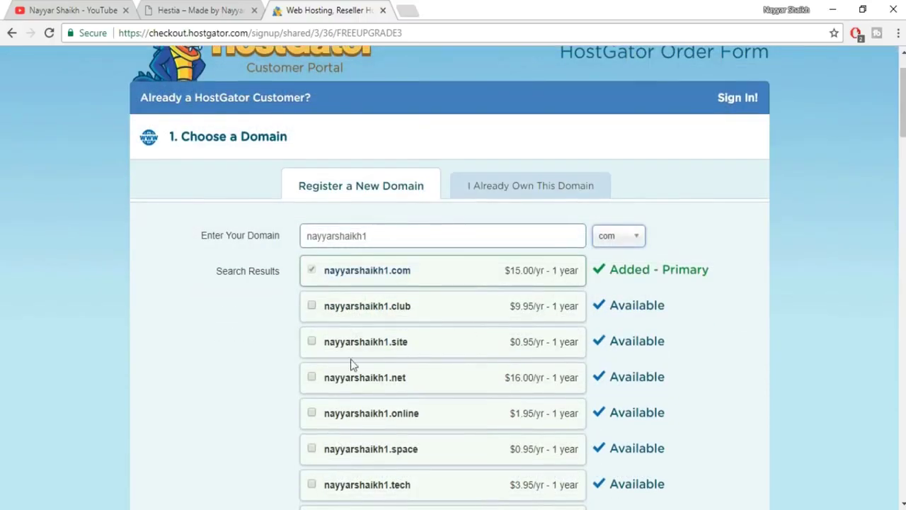
{"action": "scroll", "coordinate": [429, 352], "scroll_direction": "down", "scroll_amount": 1}
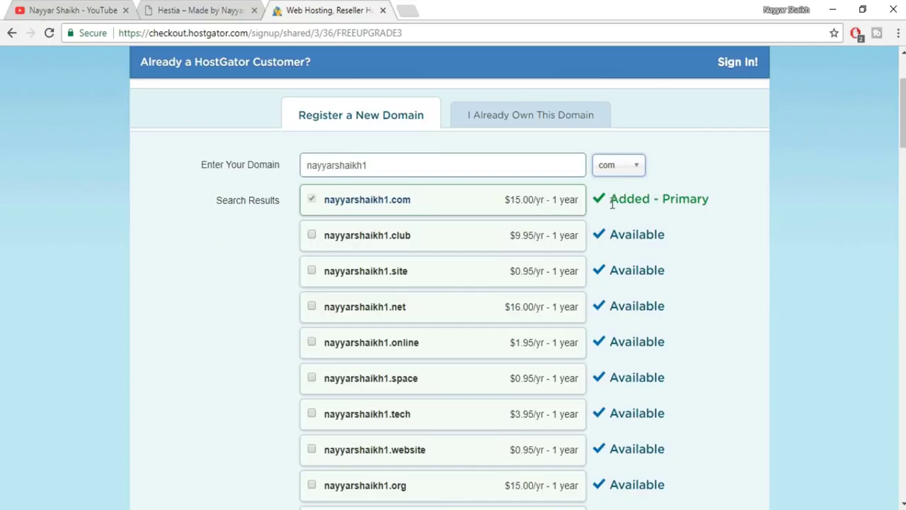
{"action": "left_click_drag", "start_coordinate": [612, 201], "coordinate": [697, 202]}
{"action": "left_click", "coordinate": [657, 203]}
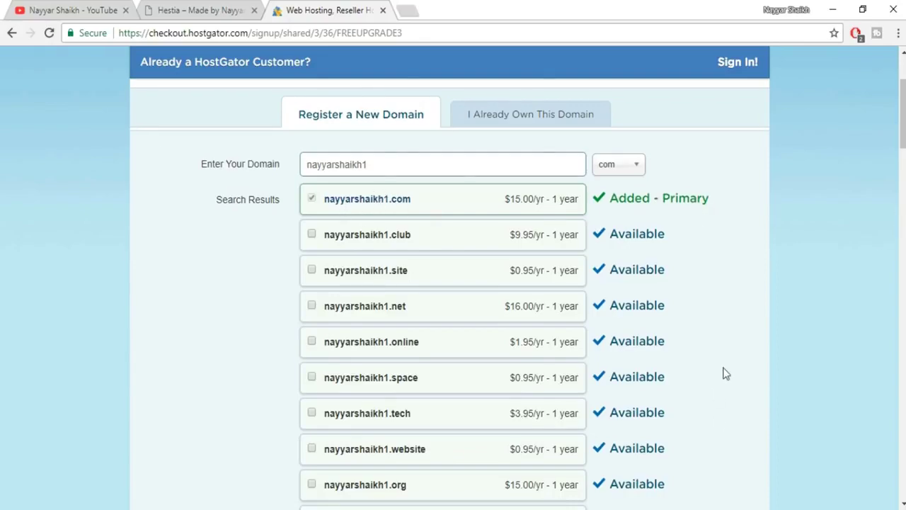
{"action": "scroll", "coordinate": [724, 372], "scroll_direction": "down", "scroll_amount": 10}
{"action": "scroll", "coordinate": [722, 373], "scroll_direction": "up", "scroll_amount": 1}
{"action": "scroll", "coordinate": [722, 373], "scroll_direction": "down", "scroll_amount": 3}
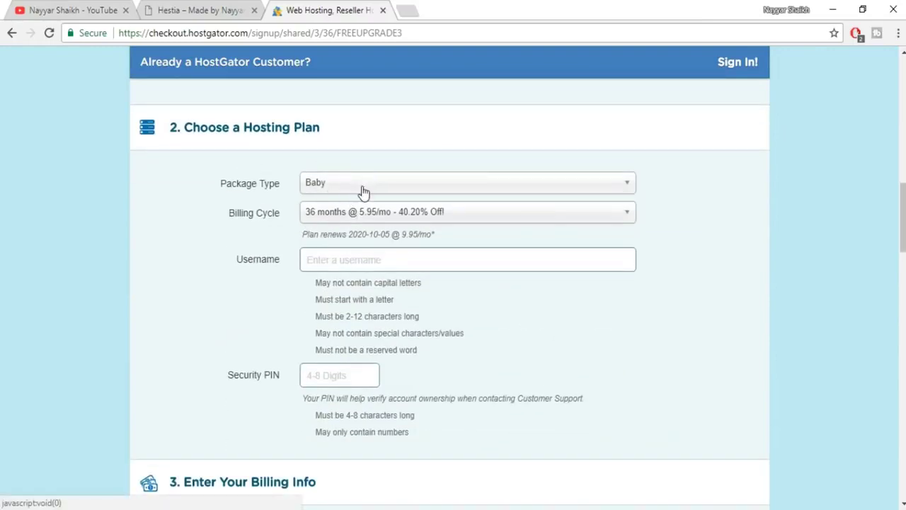
Compare the 12-month and 36-month billing cycles, settling on 36 months.
{"action": "left_click", "coordinate": [369, 213]}
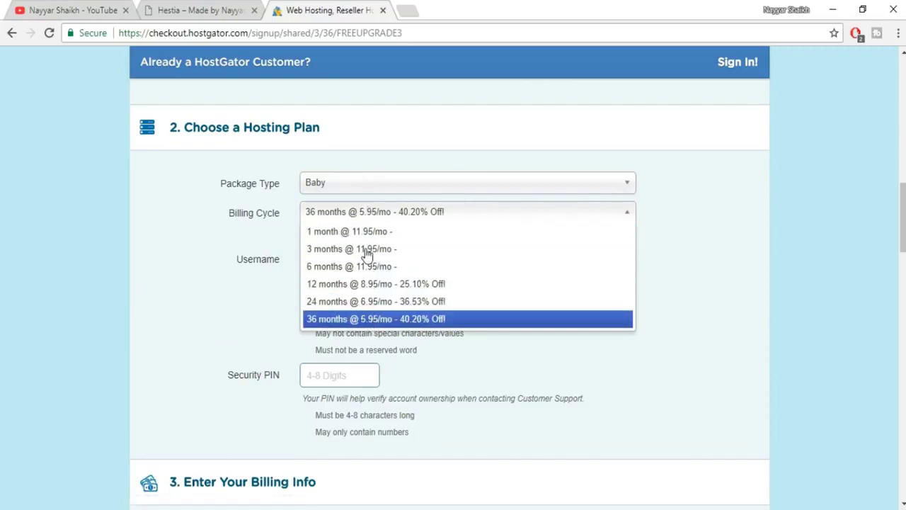
{"action": "left_click", "coordinate": [378, 284]}
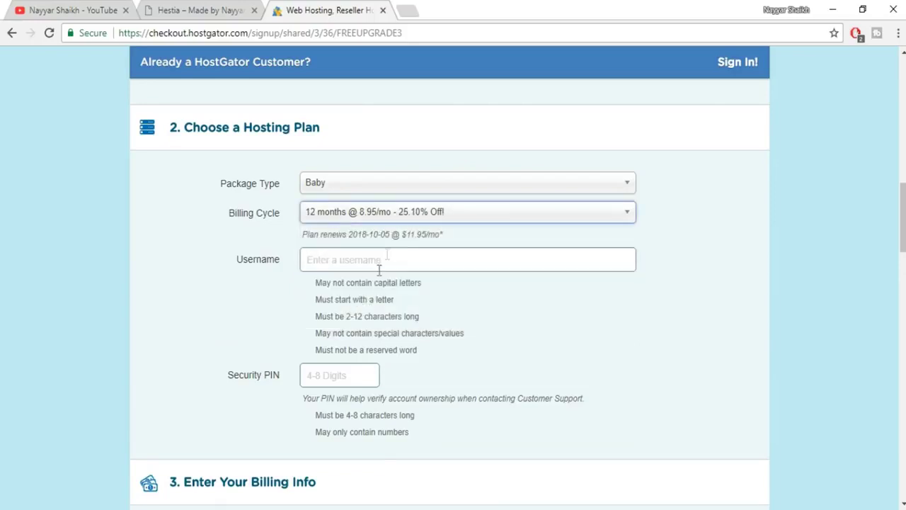
{"action": "left_click", "coordinate": [407, 218]}
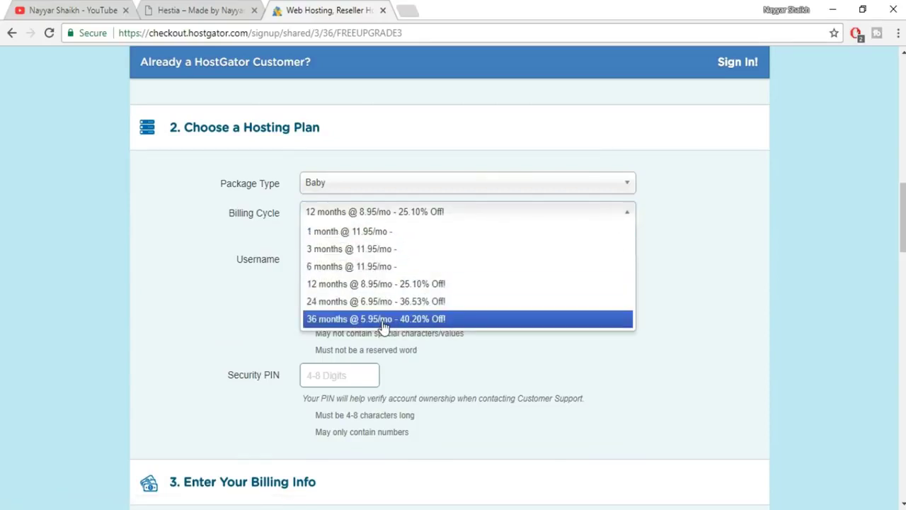
{"action": "left_click", "coordinate": [352, 320]}
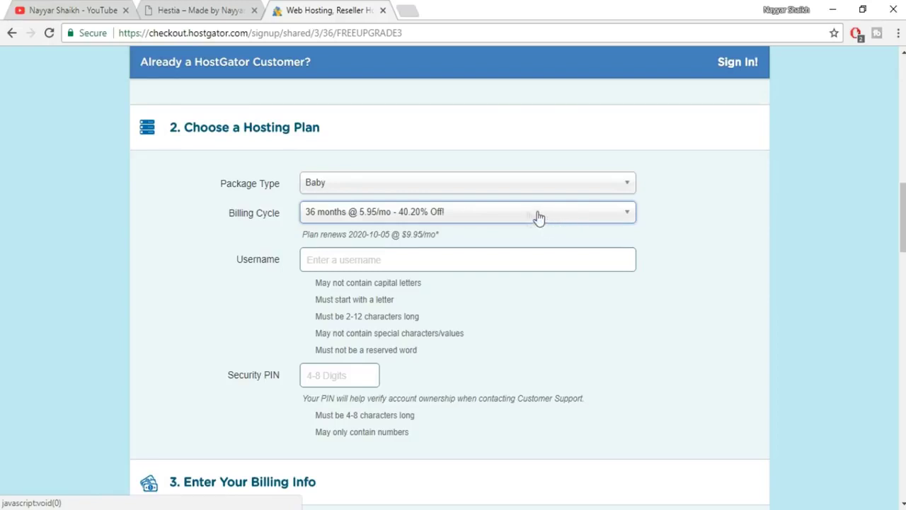
{"action": "left_click", "coordinate": [446, 219]}
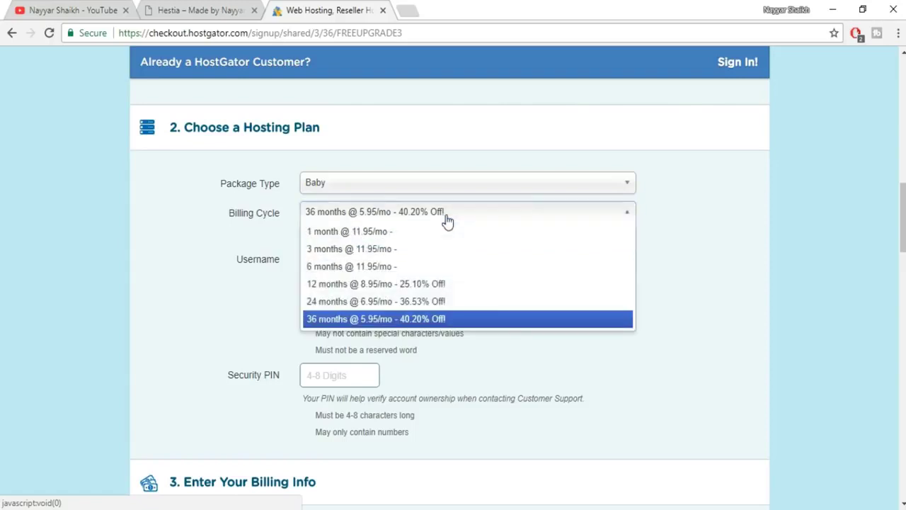
{"action": "left_click", "coordinate": [384, 287]}
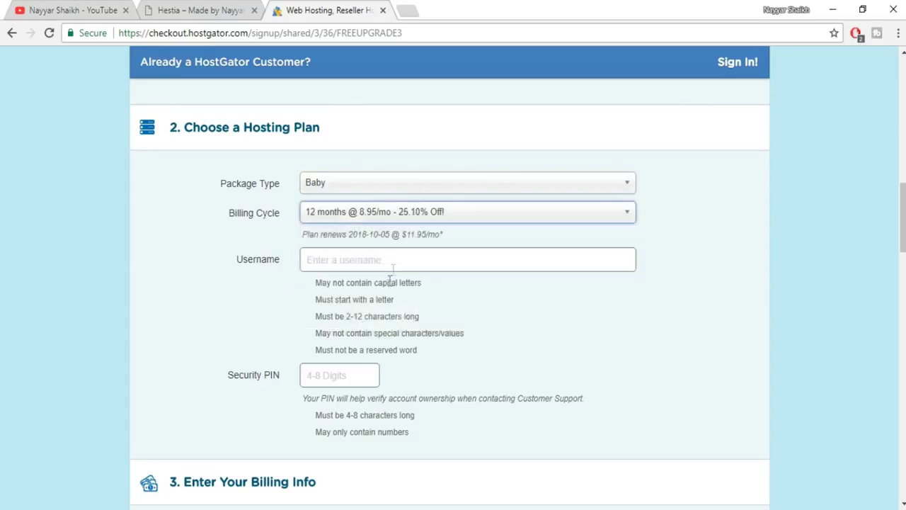
{"action": "left_click", "coordinate": [430, 213]}
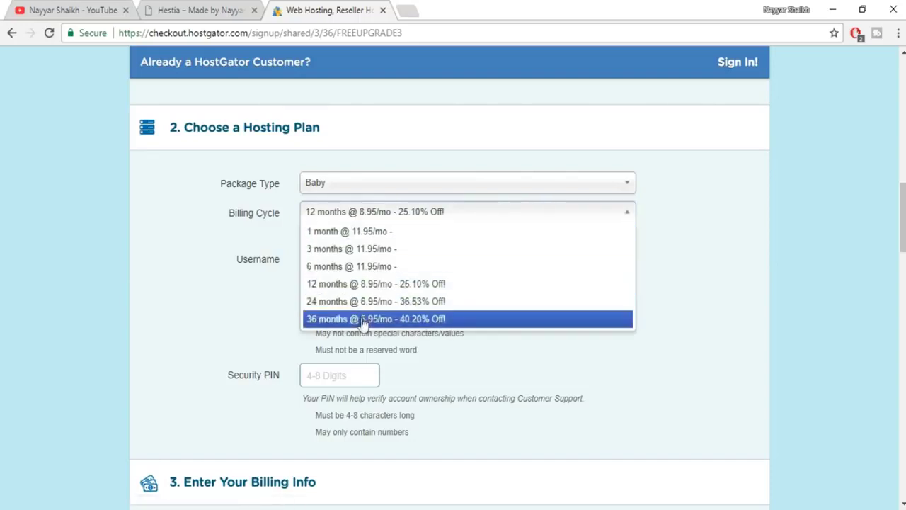
{"action": "left_click", "coordinate": [388, 318]}
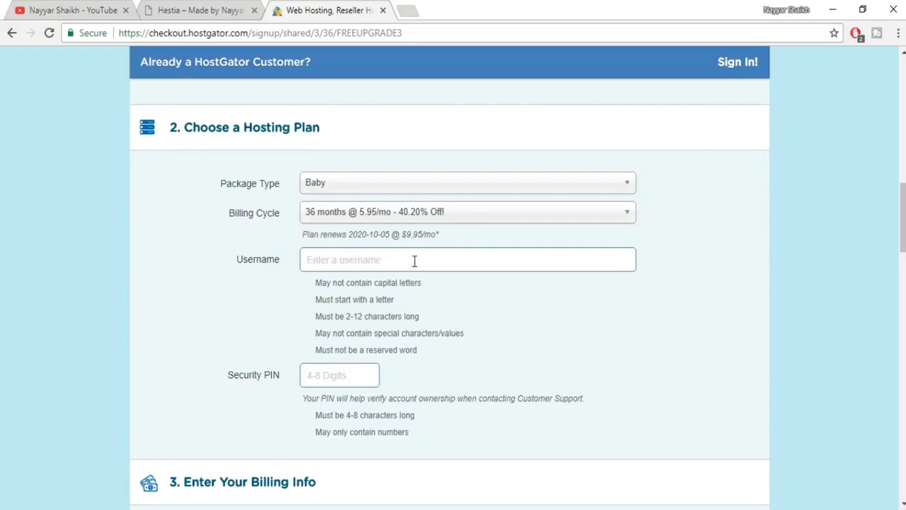
Enter a hosting username and a four-digit security PIN.
{"action": "type", "text": "nayyar"}
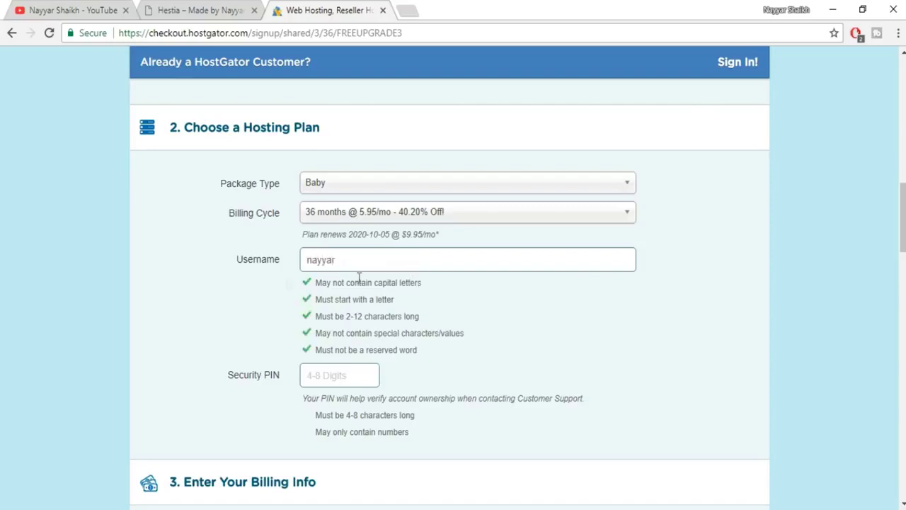
{"action": "left_click", "coordinate": [350, 373]}
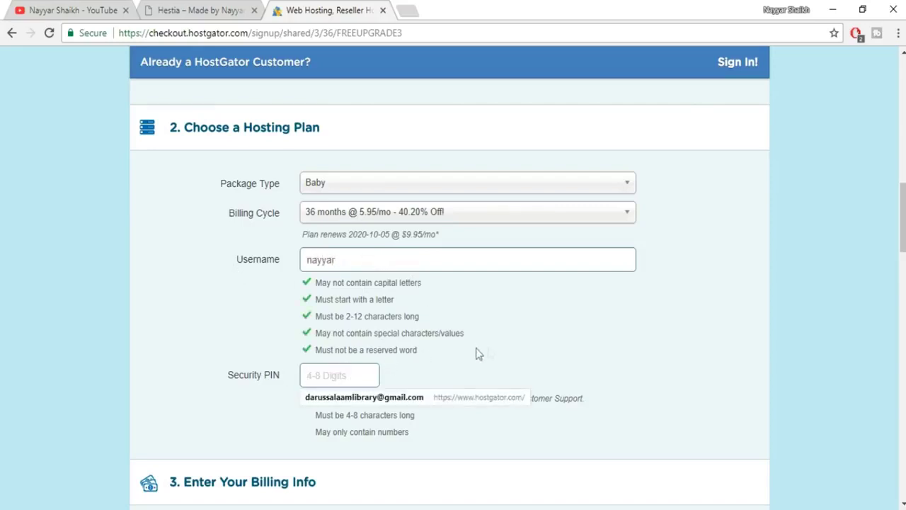
{"action": "left_click", "coordinate": [513, 354]}
{"action": "left_click", "coordinate": [327, 375]}
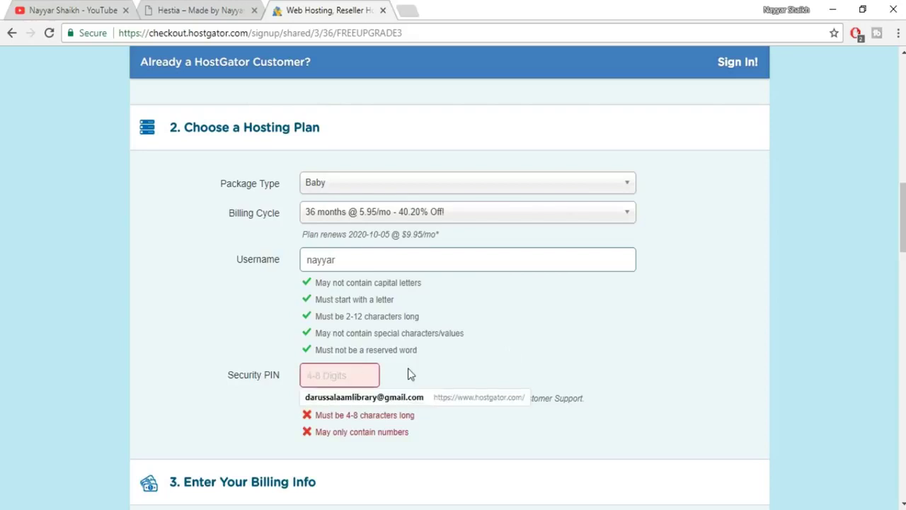
{"action": "type", "text": "12347"}
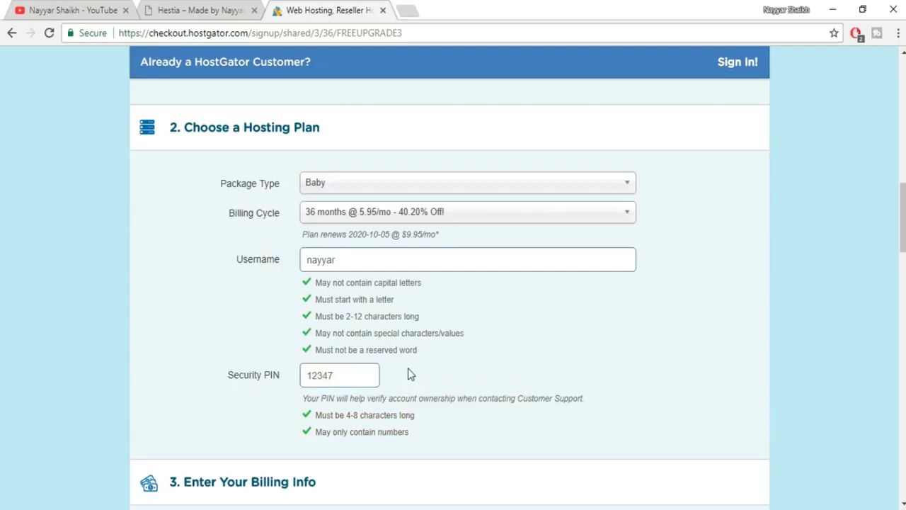
{"action": "key", "text": "BackSpace"}
{"action": "left_click_drag", "start_coordinate": [344, 416], "coordinate": [408, 398]}
{"action": "left_click", "coordinate": [416, 415]}
{"action": "scroll", "coordinate": [564, 375], "scroll_direction": "down", "scroll_amount": 5}
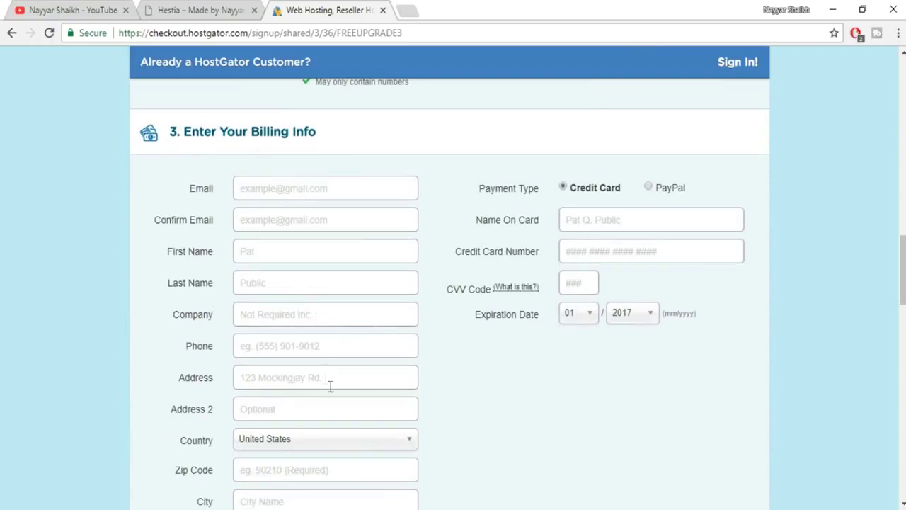
{"action": "scroll", "coordinate": [397, 346], "scroll_direction": "down", "scroll_amount": 3}
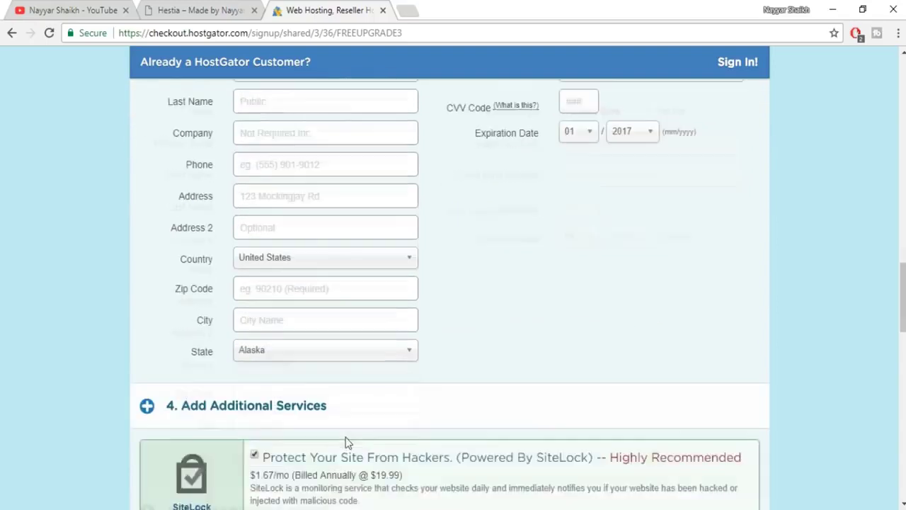
{"action": "scroll", "coordinate": [368, 358], "scroll_direction": "up", "scroll_amount": 3}
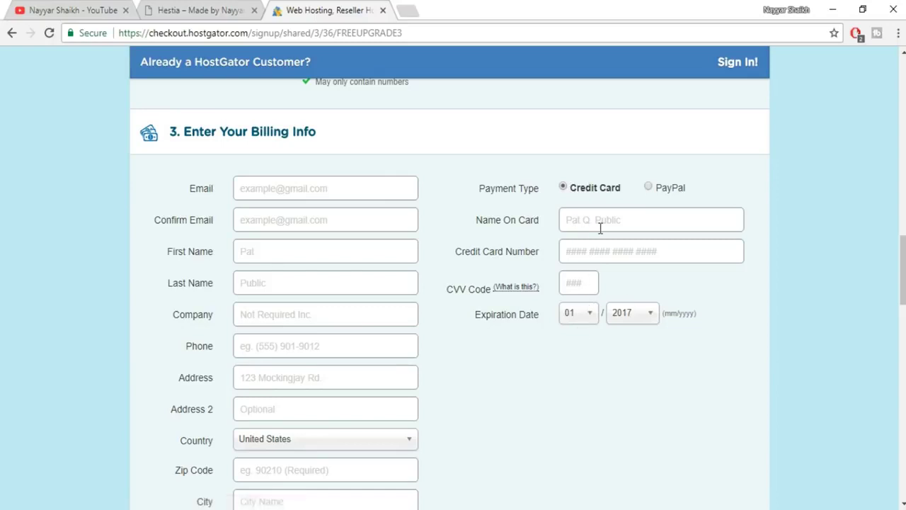
{"action": "left_click", "coordinate": [648, 186]}
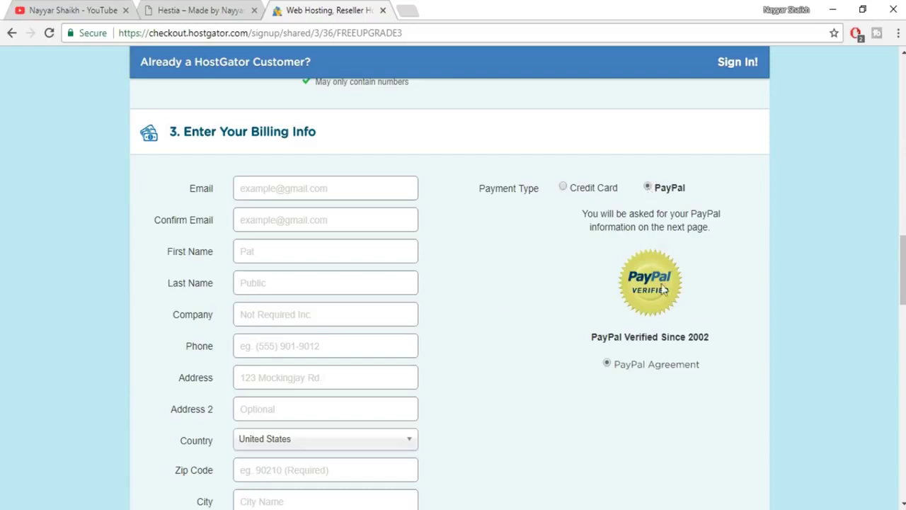
{"action": "left_click", "coordinate": [564, 188]}
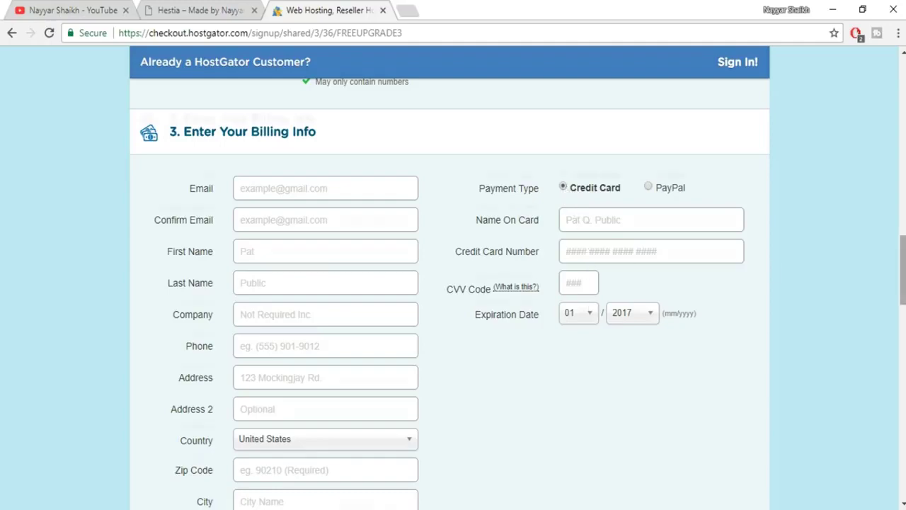
Remove the SiteLock security and CodeGuard backup add-ons from the order.
{"action": "scroll", "coordinate": [903, 326], "scroll_direction": "down", "scroll_amount": 2}
{"action": "scroll", "coordinate": [903, 326], "scroll_direction": "down", "scroll_amount": 5}
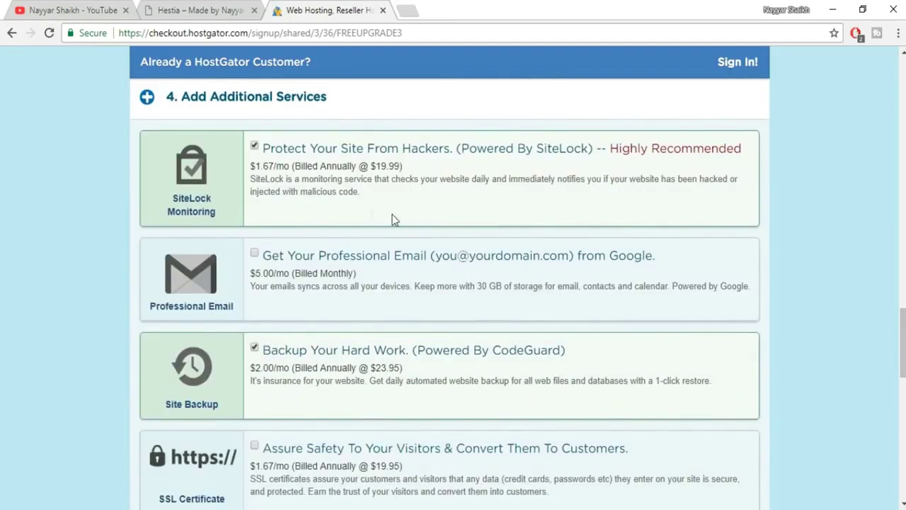
{"action": "left_click", "coordinate": [254, 145]}
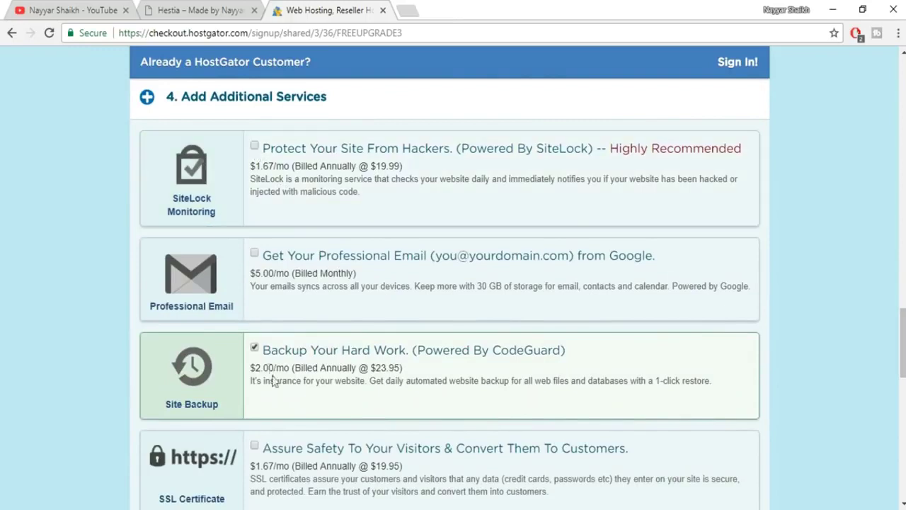
{"action": "left_click", "coordinate": [254, 347]}
{"action": "scroll", "coordinate": [552, 308], "scroll_direction": "down", "scroll_amount": 2}
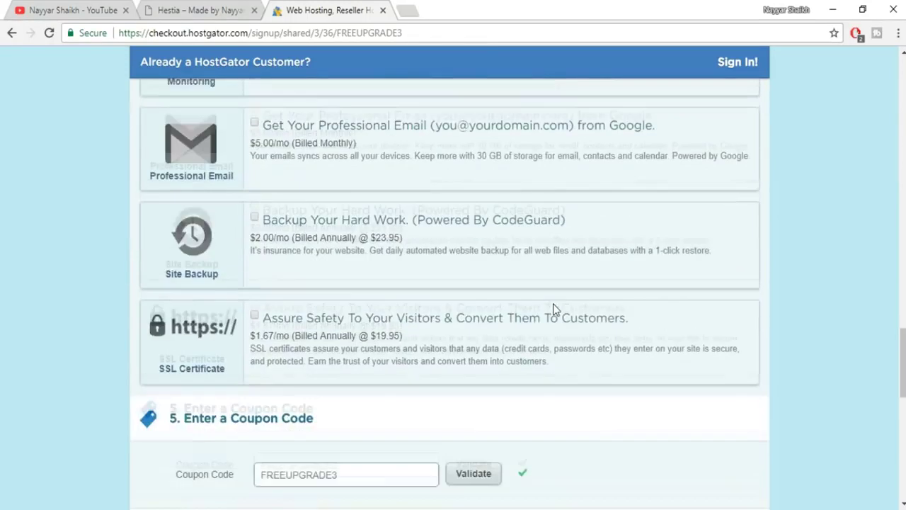
{"action": "scroll", "coordinate": [555, 309], "scroll_direction": "down", "scroll_amount": 5}
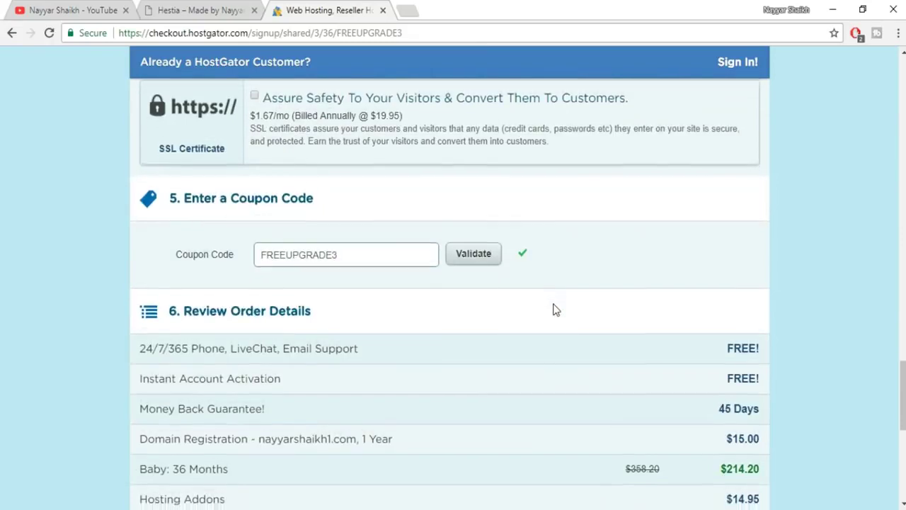
Review the Baby plan's 36-month price and select the FREEUPGRADE3 coupon text.
{"action": "left_click_drag", "start_coordinate": [715, 333], "coordinate": [754, 330]}
{"action": "left_click", "coordinate": [717, 342]}
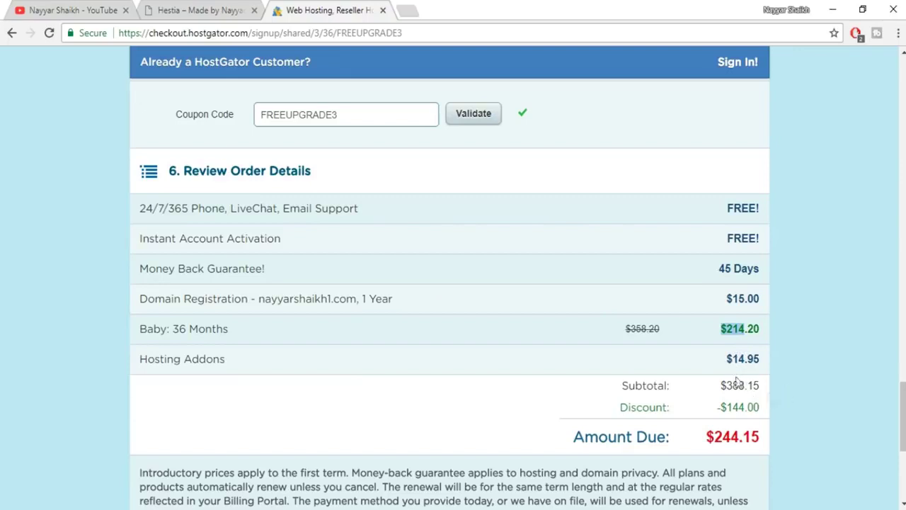
{"action": "left_click", "coordinate": [742, 410]}
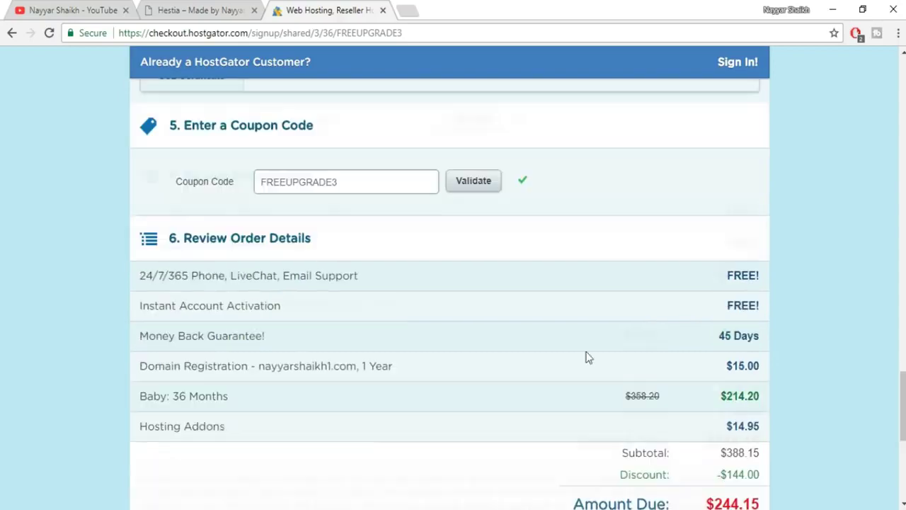
{"action": "scroll", "coordinate": [587, 358], "scroll_direction": "up", "scroll_amount": 1}
{"action": "left_click_drag", "start_coordinate": [359, 185], "coordinate": [248, 190]}
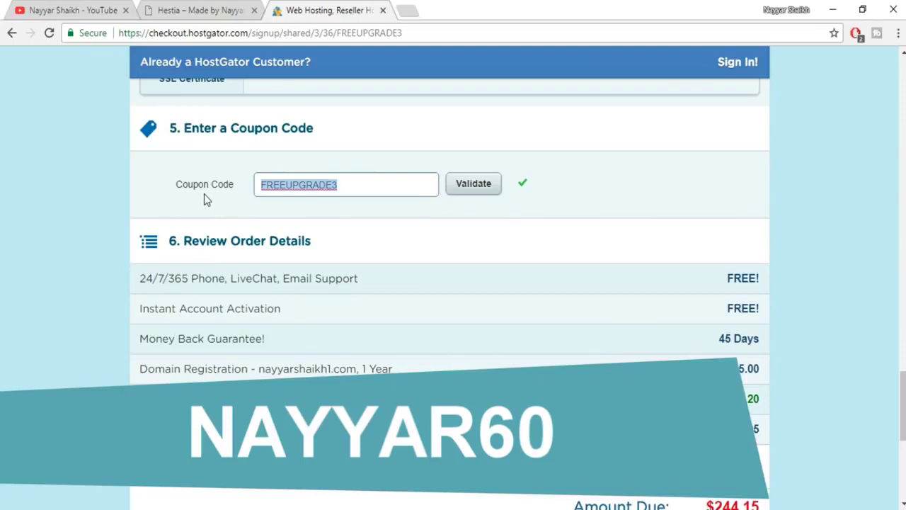
Replace FREEUPGRADE3 with the new coupon code and validate it, raising the discount to $229.93.
{"action": "type", "text": "NAYYA"}
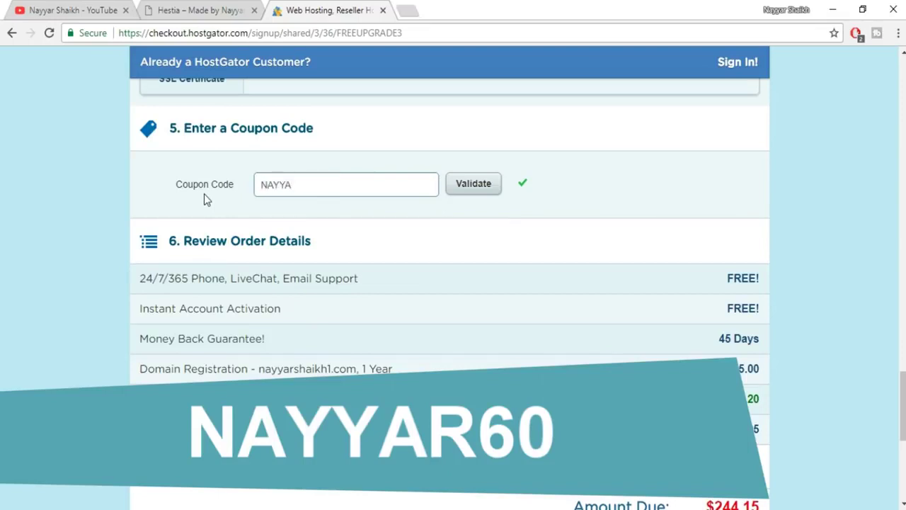
{"action": "type", "text": "R60"}
{"action": "left_click", "coordinate": [473, 191]}
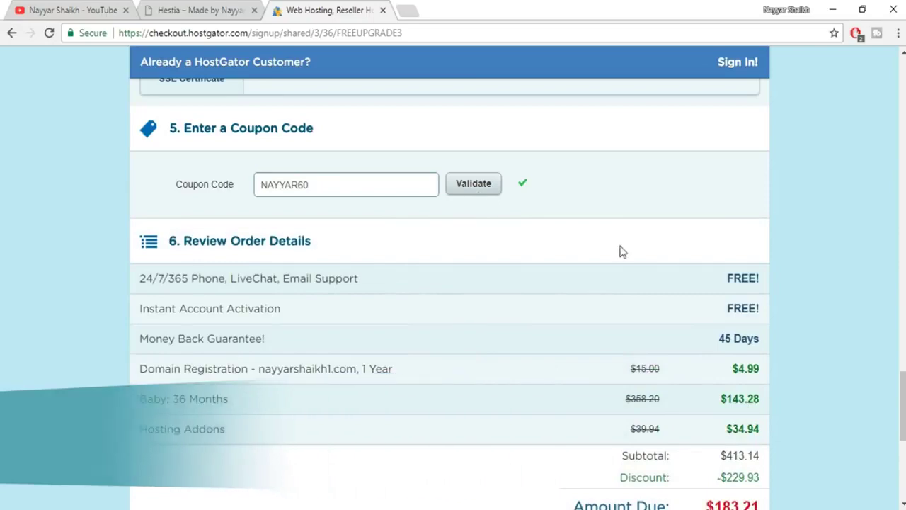
{"action": "scroll", "coordinate": [618, 251], "scroll_direction": "down", "scroll_amount": 2}
{"action": "left_click_drag", "start_coordinate": [728, 339], "coordinate": [744, 339]}
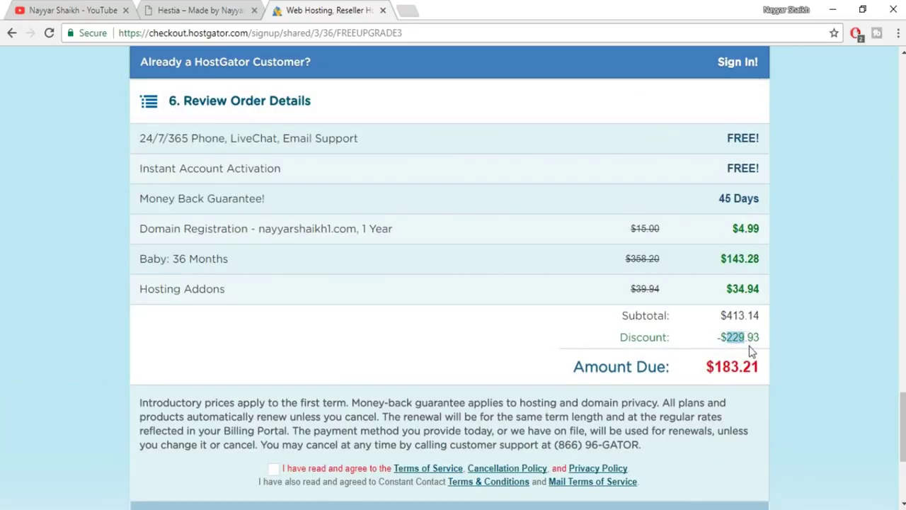
{"action": "left_click_drag", "start_coordinate": [903, 425], "coordinate": [903, 163]}
{"action": "scroll", "coordinate": [696, 236], "scroll_direction": "down", "scroll_amount": 4}
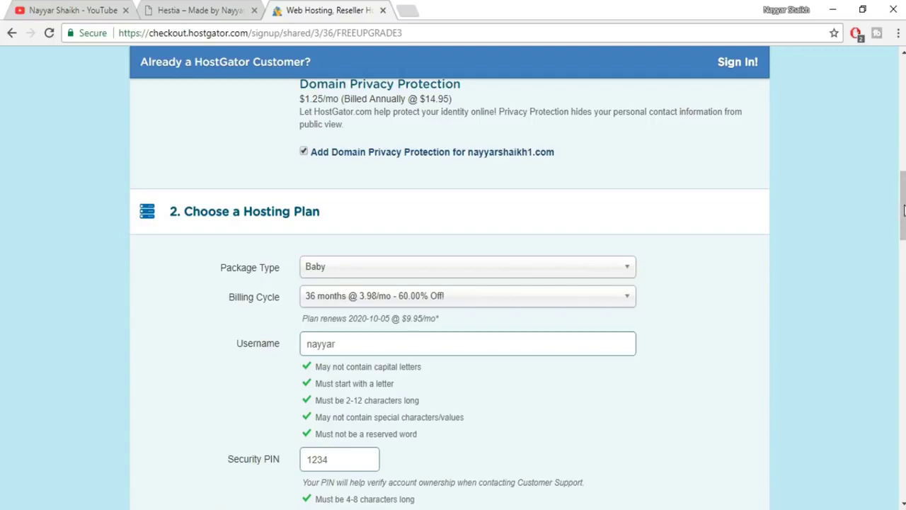
Agree to the terms of service and place the order with Checkout Now!
{"action": "left_click_drag", "start_coordinate": [903, 210], "coordinate": [903, 454]}
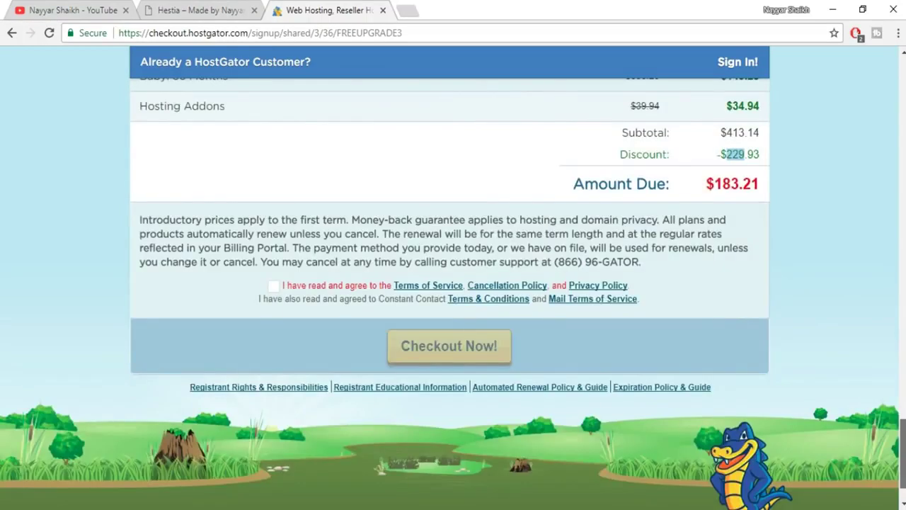
{"action": "left_click", "coordinate": [274, 285]}
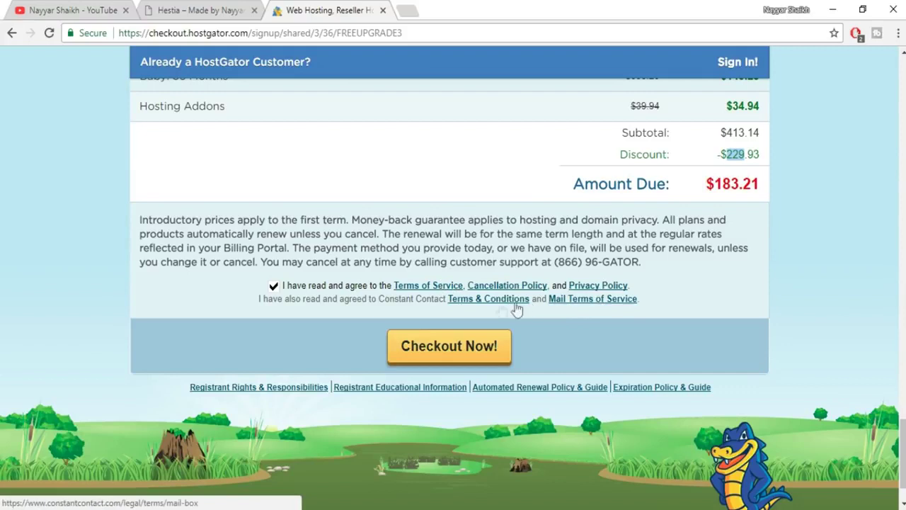
{"action": "left_click", "coordinate": [461, 354]}
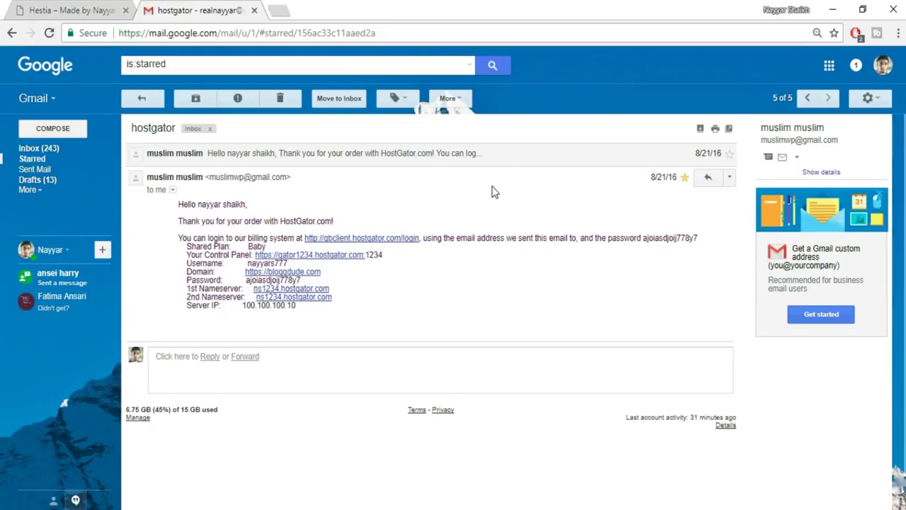
Open the email's 'Your Control Panel' link in a new tab and switch to the cPanel login.
{"action": "left_click_drag", "start_coordinate": [188, 257], "coordinate": [386, 259]}
{"action": "left_click", "coordinate": [336, 262]}
{"action": "right_click", "coordinate": [335, 262]}
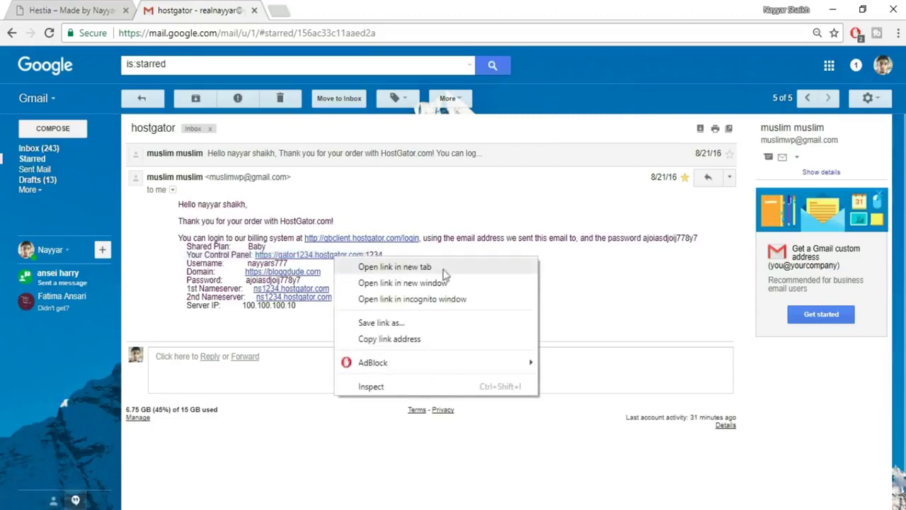
{"action": "right_click", "coordinate": [324, 257]}
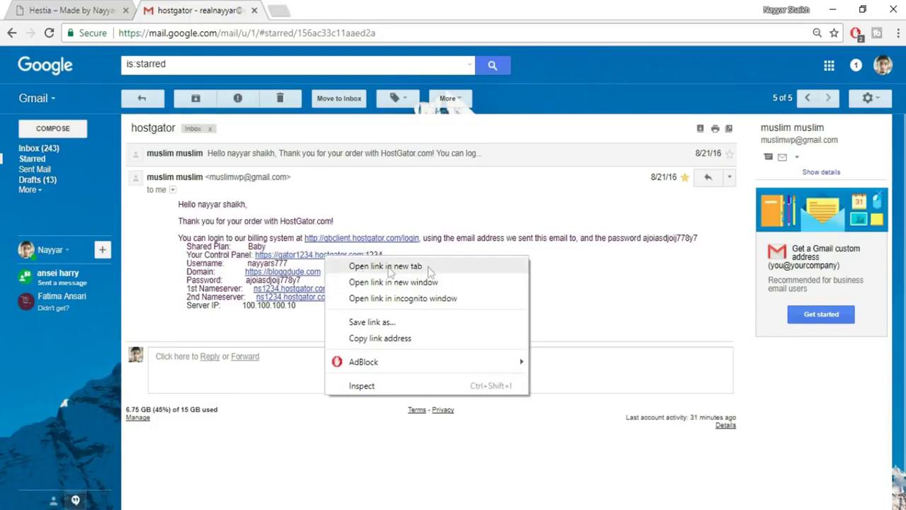
{"action": "left_click", "coordinate": [400, 266]}
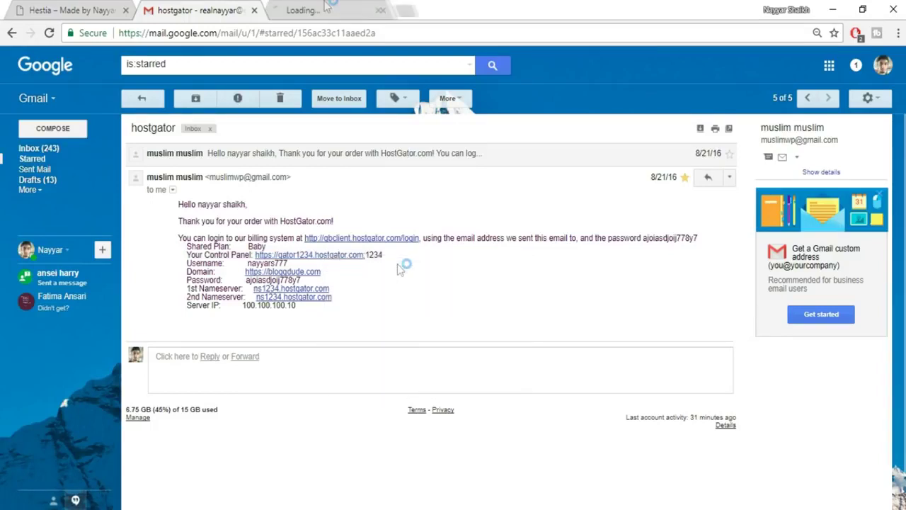
{"action": "left_click", "coordinate": [328, 10]}
{"action": "left_click", "coordinate": [326, 33]}
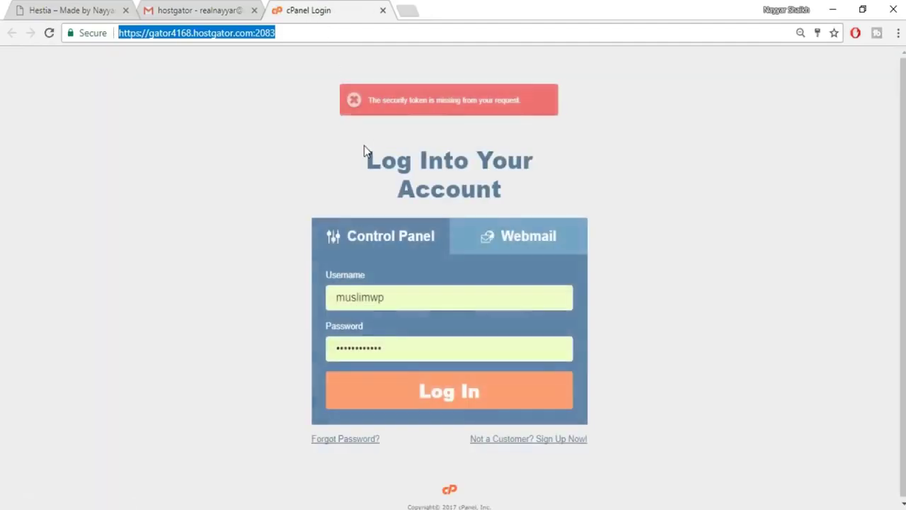
Log into cPanel with the saved credentials and browse the dashboard down to Software.
{"action": "key", "text": "ctrl+shift+Tab"}
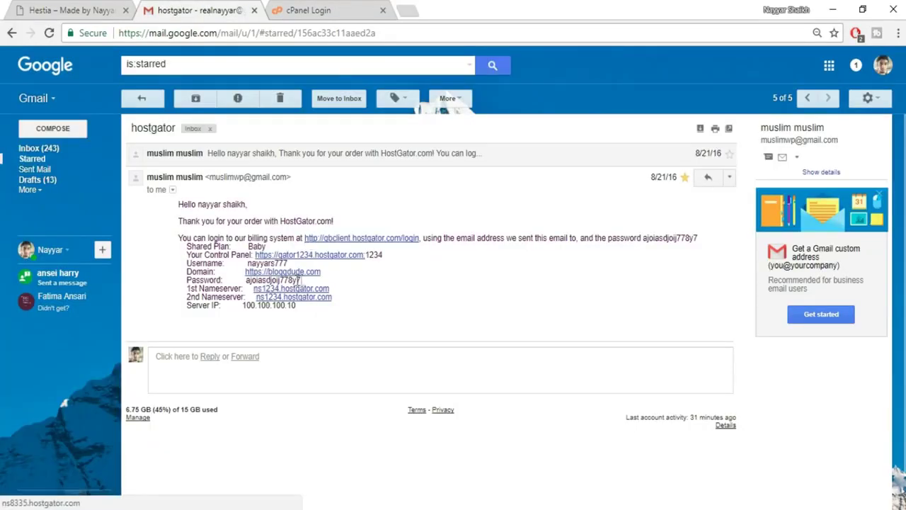
{"action": "left_click", "coordinate": [306, 8]}
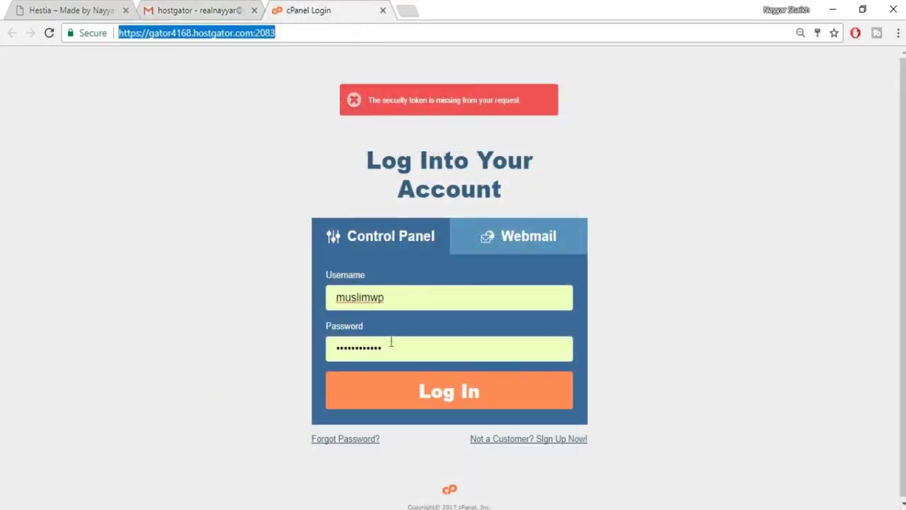
{"action": "left_click", "coordinate": [430, 406]}
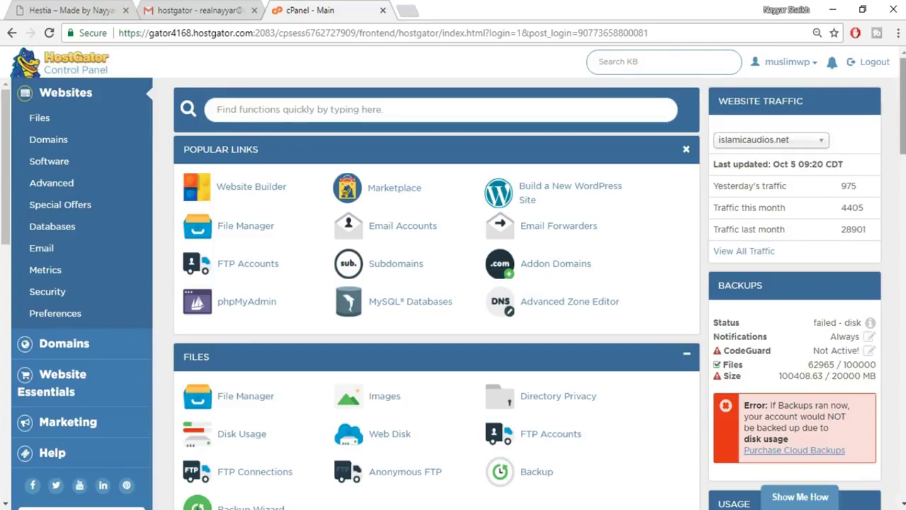
{"action": "scroll", "coordinate": [436, 293], "scroll_direction": "down", "scroll_amount": 3}
{"action": "scroll", "coordinate": [436, 293], "scroll_direction": "up", "scroll_amount": 3}
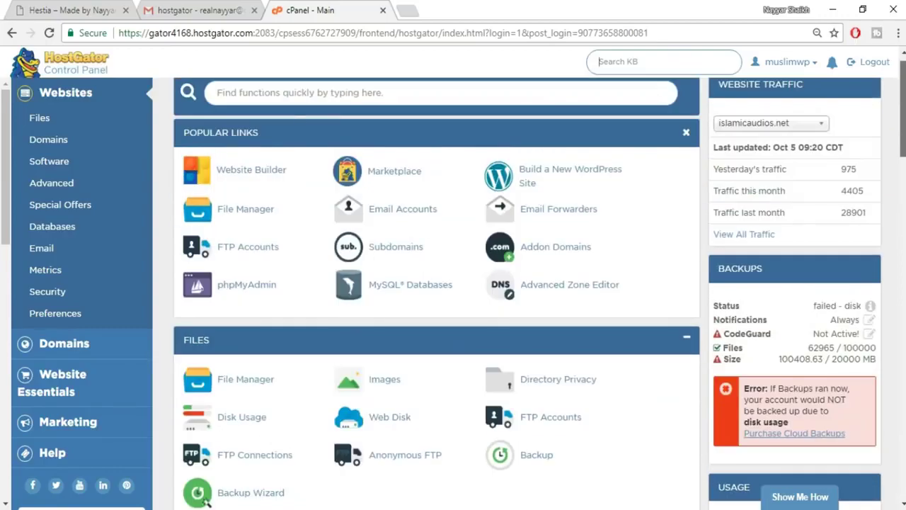
{"action": "scroll", "coordinate": [436, 294], "scroll_direction": "down", "scroll_amount": 15}
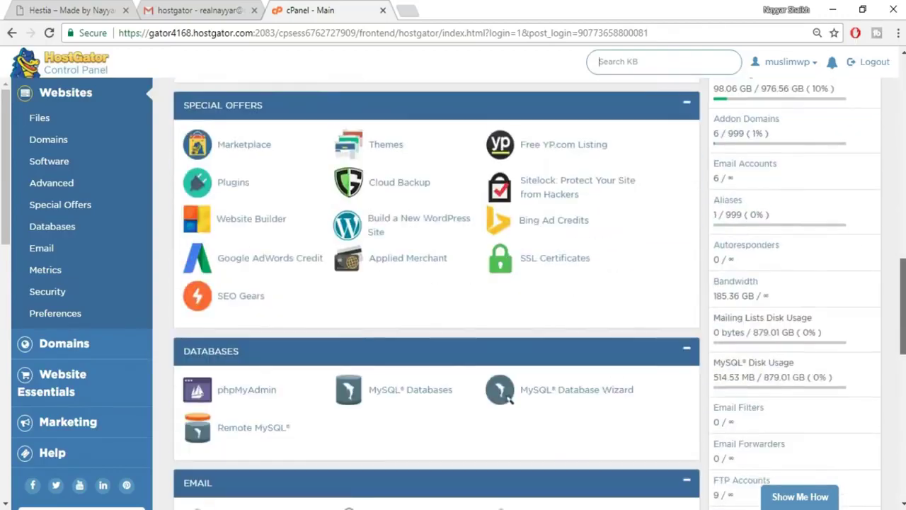
{"action": "scroll", "coordinate": [437, 293], "scroll_direction": "down", "scroll_amount": 6}
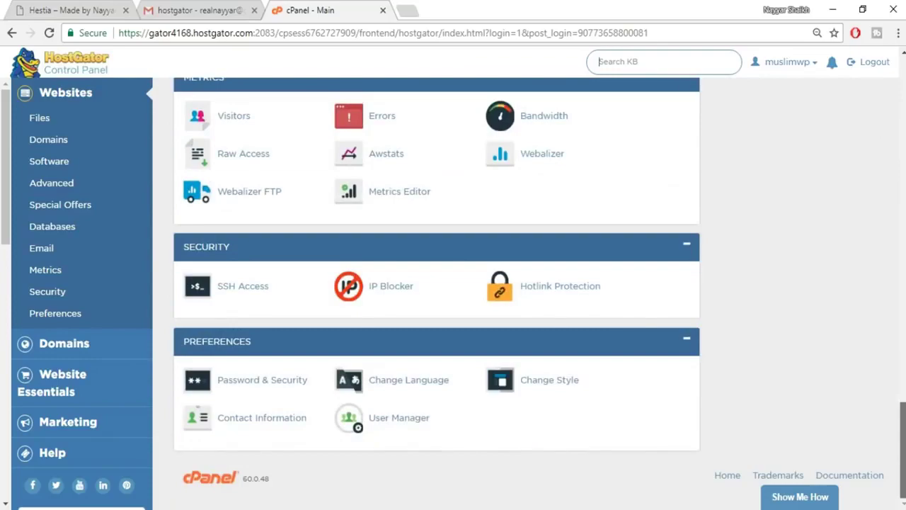
{"action": "scroll", "coordinate": [436, 293], "scroll_direction": "up", "scroll_amount": 3}
{"action": "scroll", "coordinate": [685, 276], "scroll_direction": "up", "scroll_amount": 10}
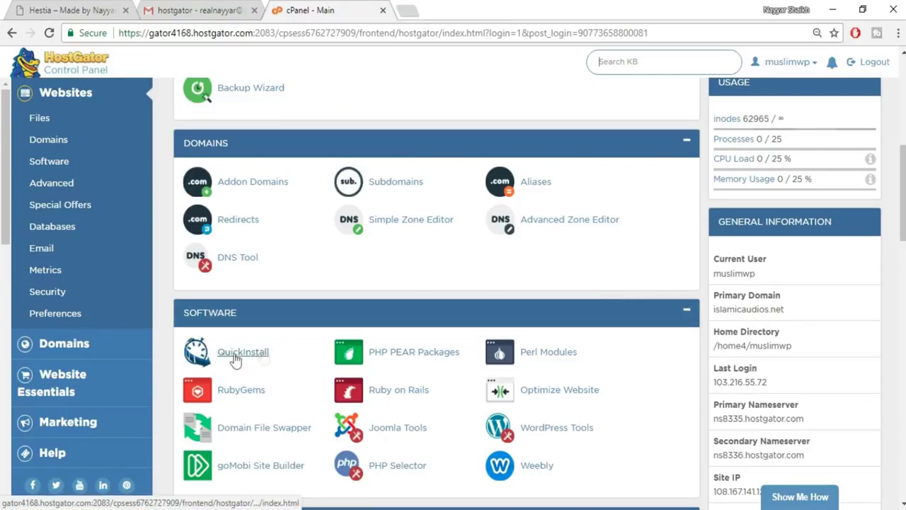
Choose WordPress in QuickInstall, select hestia.bloggdude.com as the domain, and continue.
{"action": "left_click", "coordinate": [257, 351]}
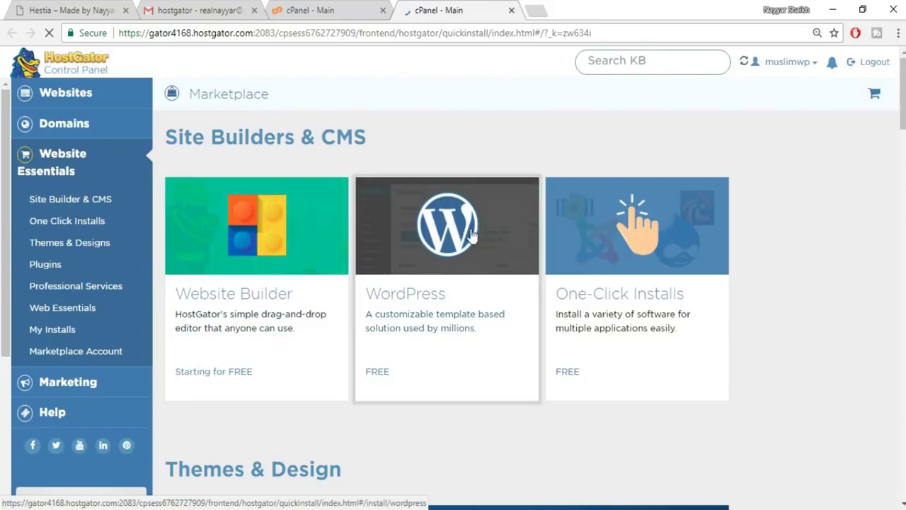
{"action": "scroll", "coordinate": [897, 216], "scroll_direction": "down", "scroll_amount": 1}
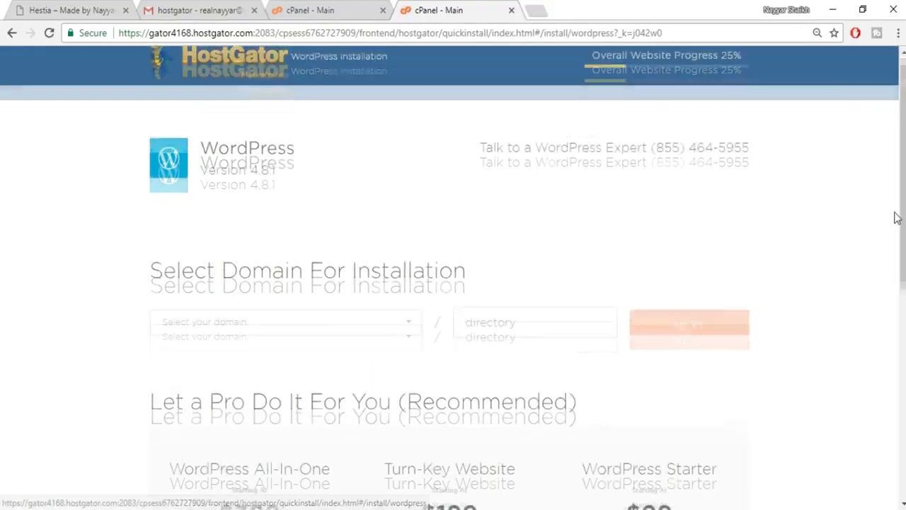
{"action": "scroll", "coordinate": [896, 216], "scroll_direction": "up", "scroll_amount": 1}
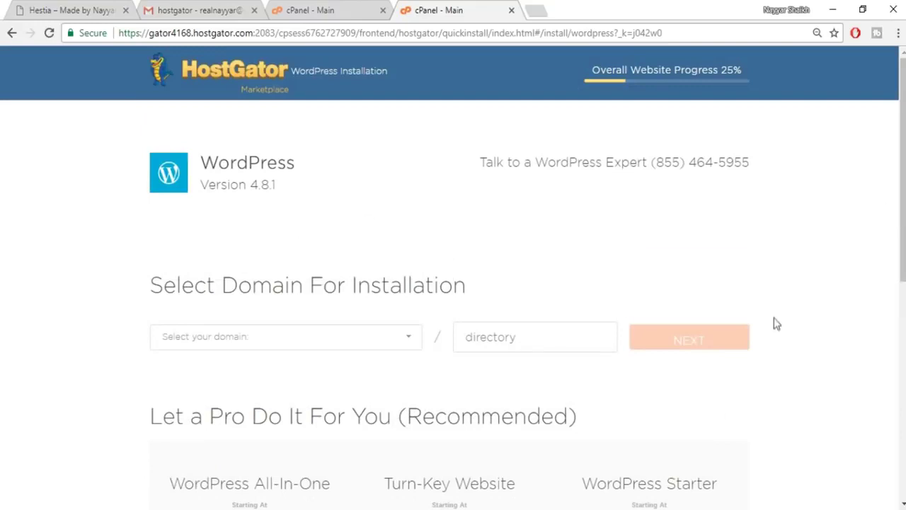
{"action": "scroll", "coordinate": [285, 334], "scroll_direction": "down", "scroll_amount": 1}
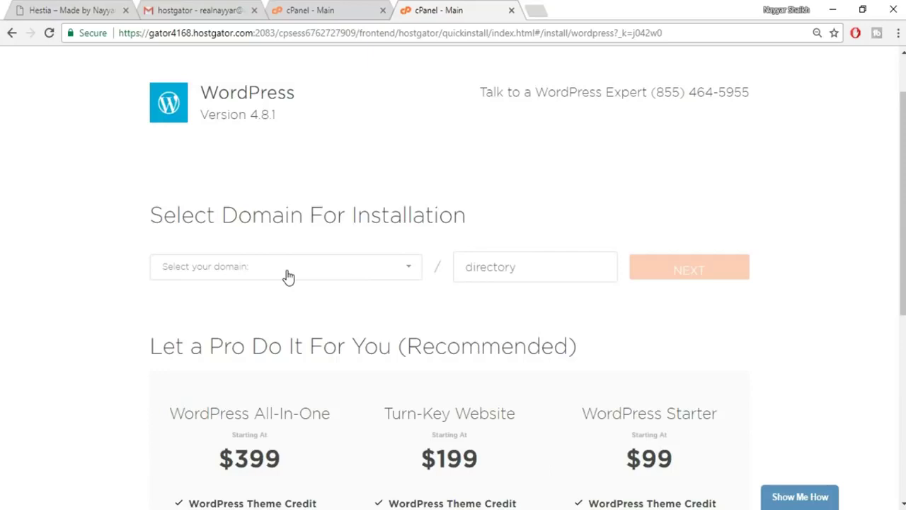
{"action": "left_click", "coordinate": [287, 276]}
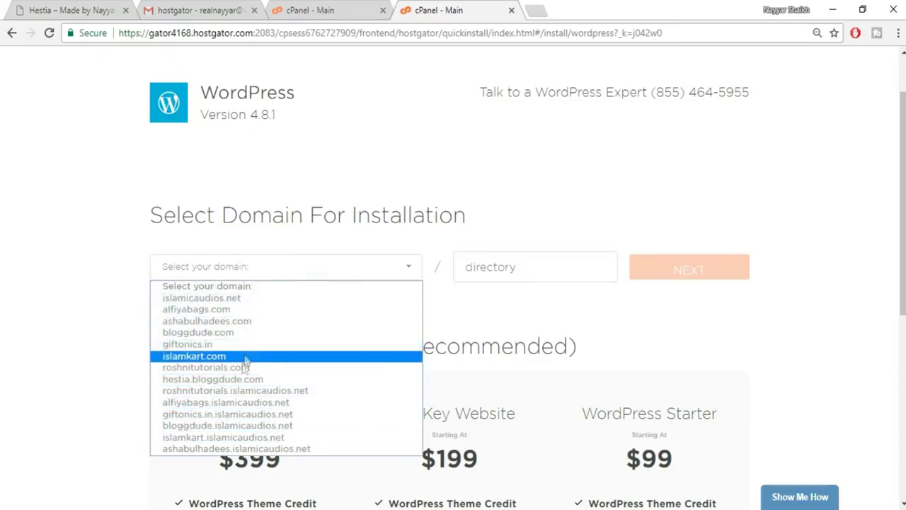
{"action": "left_click", "coordinate": [233, 378]}
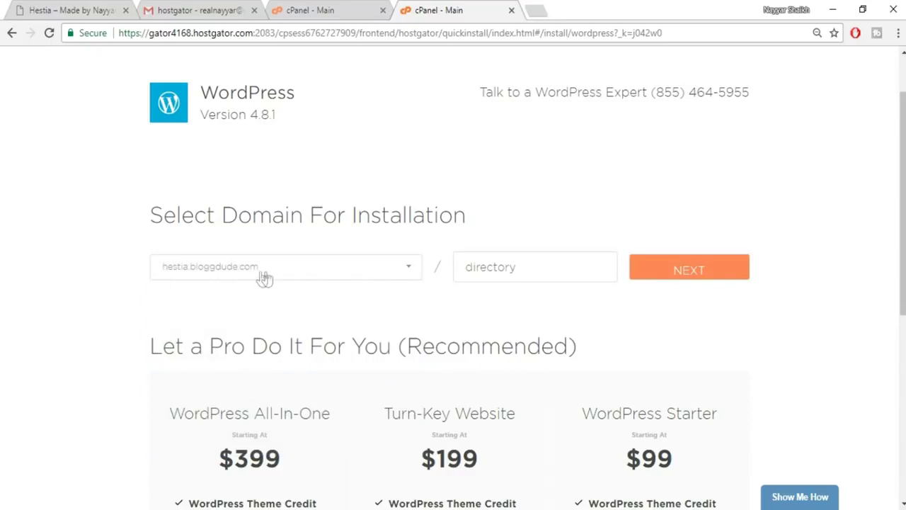
{"action": "left_click", "coordinate": [532, 266]}
{"action": "left_click", "coordinate": [469, 267]}
{"action": "left_click", "coordinate": [698, 266]}
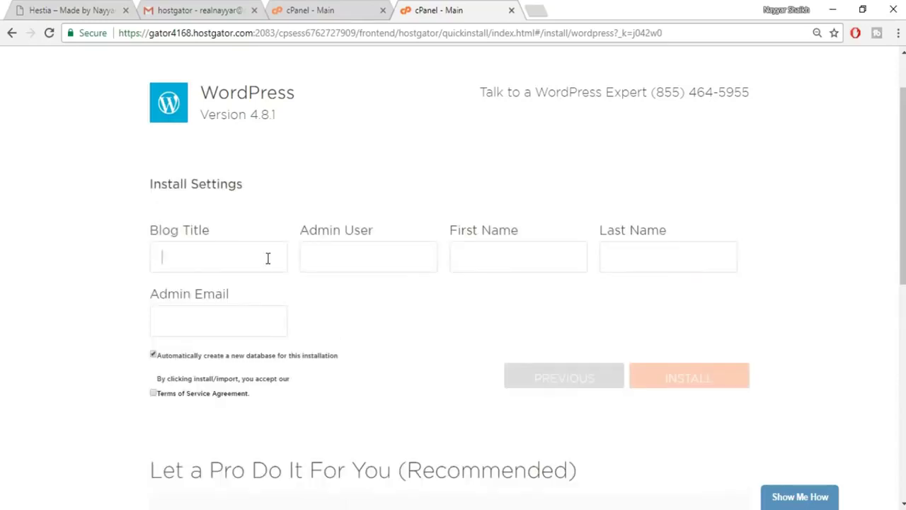
Enter the blog title BloggDude and the admin username.
{"action": "left_click", "coordinate": [196, 256]}
{"action": "type", "text": "B"}
{"action": "key", "text": "BackSpace"}
{"action": "type", "text": "BloggDude"}
{"action": "left_click", "coordinate": [342, 256]}
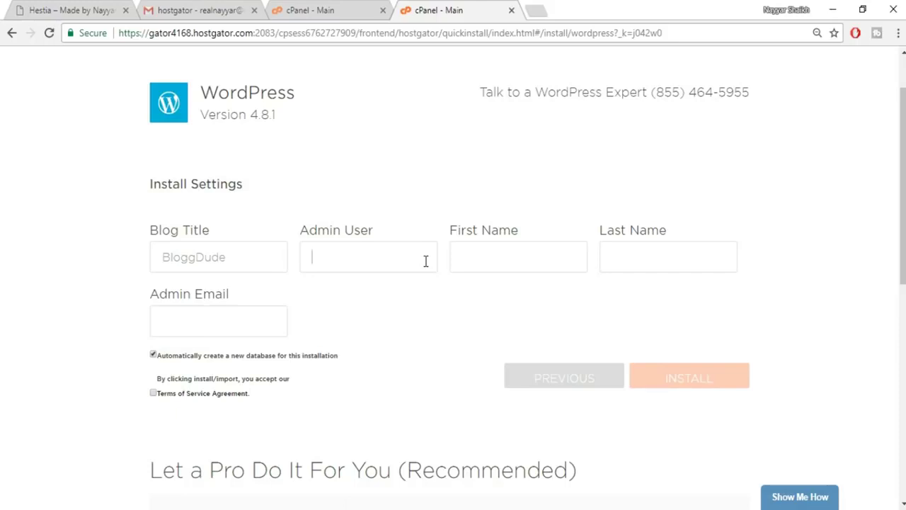
{"action": "left_click", "coordinate": [426, 262]}
{"action": "type", "text": "nayyar"}
Fill in the admin's first name, last name and e-mail, accept the terms, and install.
{"action": "left_click", "coordinate": [477, 249]}
{"action": "type", "text": "Nayyar"}
{"action": "key", "text": "Tab"}
{"action": "type", "text": "Shaikh"}
{"action": "key", "text": "Tab"}
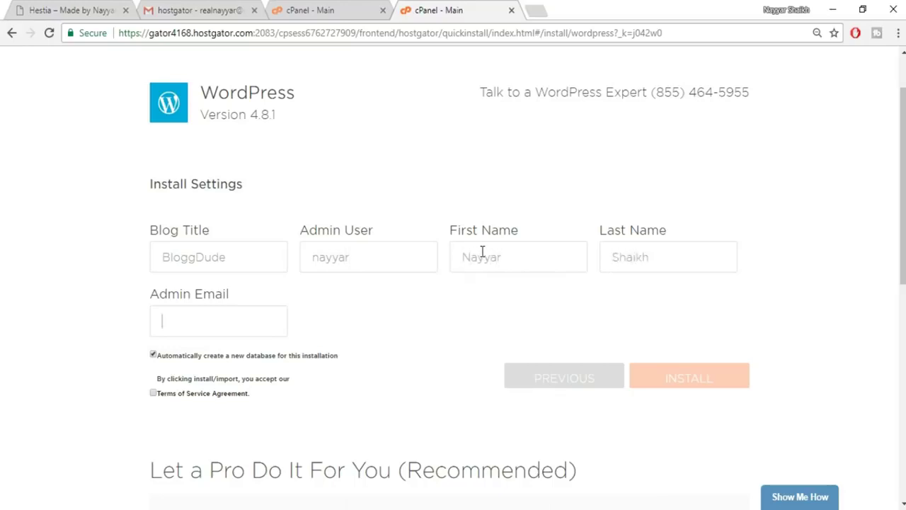
{"action": "left_click", "coordinate": [249, 324]}
{"action": "left_click", "coordinate": [236, 347]}
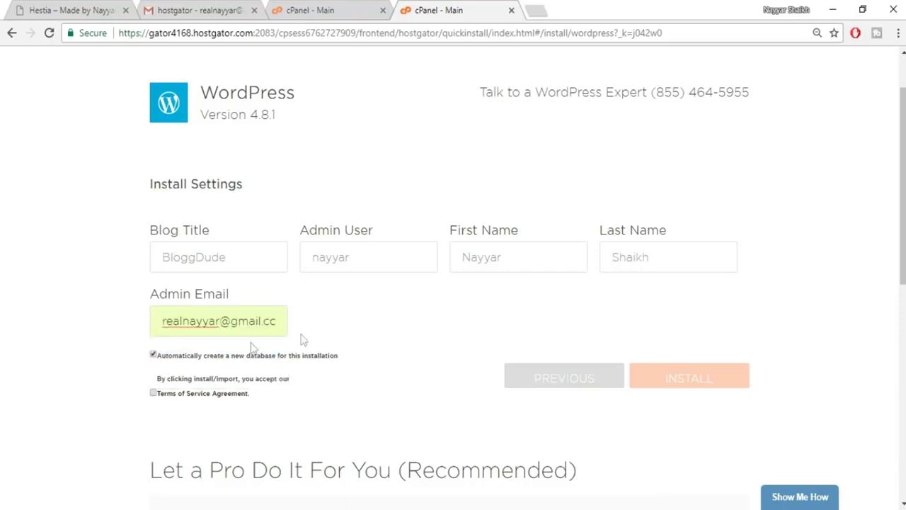
{"action": "left_click", "coordinate": [153, 392]}
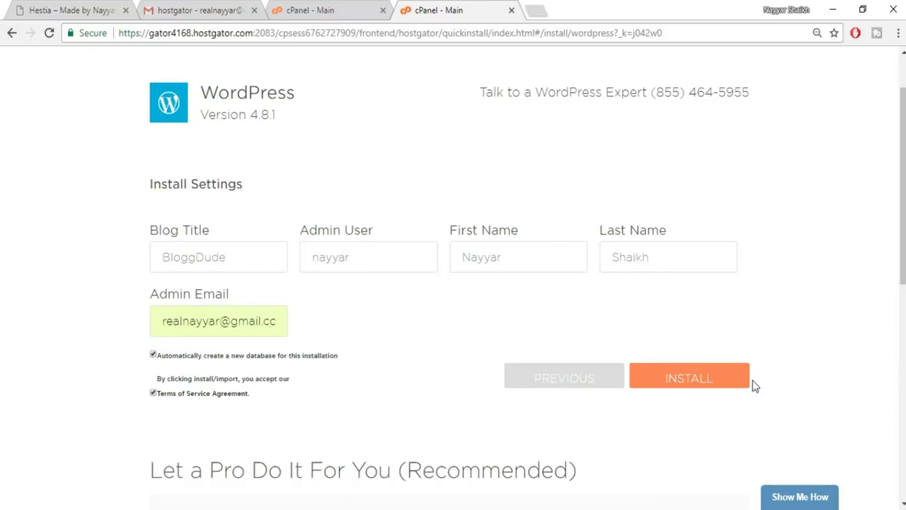
{"action": "left_click", "coordinate": [701, 391]}
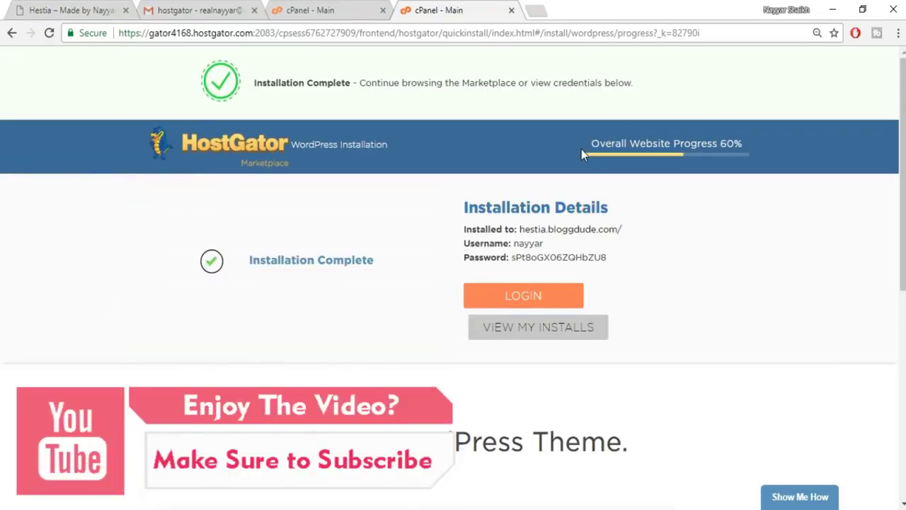
Open the 'Installed to' hestia.bloggdude.com link in a new tab.
{"action": "left_click_drag", "start_coordinate": [587, 143], "coordinate": [745, 144]}
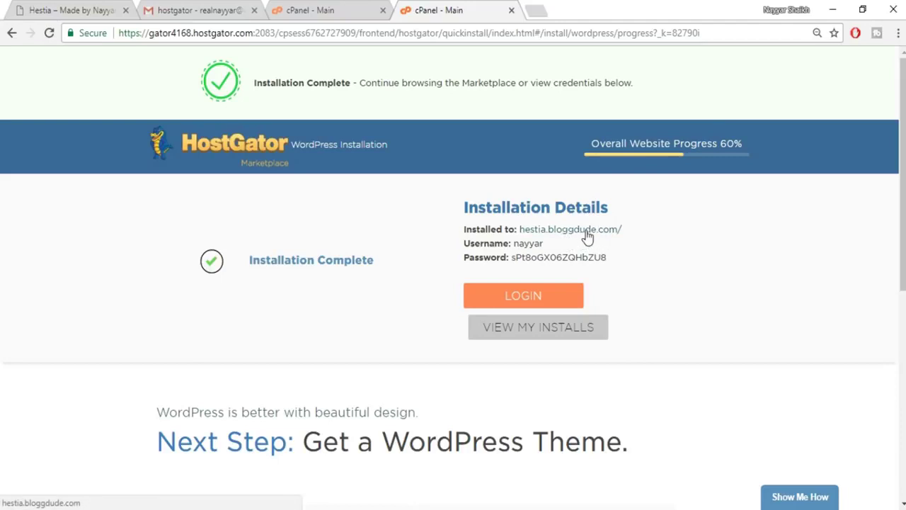
{"action": "right_click", "coordinate": [589, 236]}
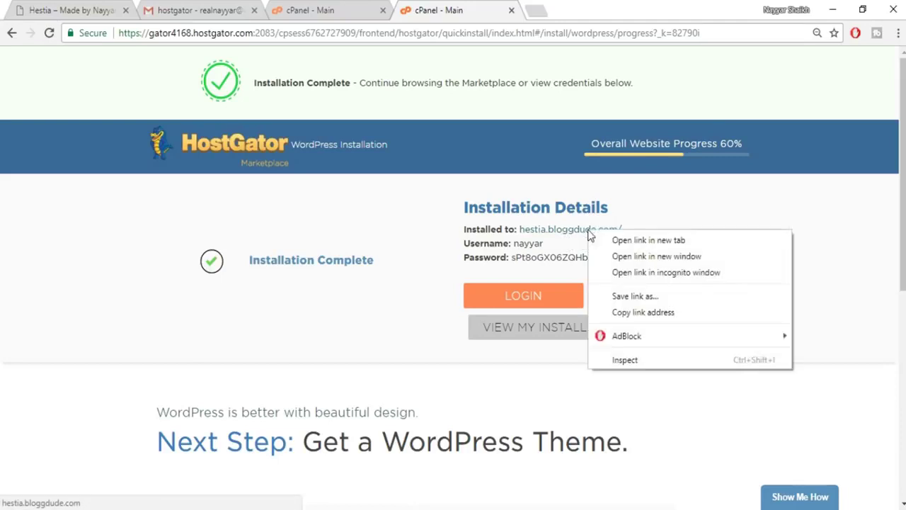
{"action": "left_click", "coordinate": [649, 241]}
{"action": "key", "text": "ctrl+Tab"}
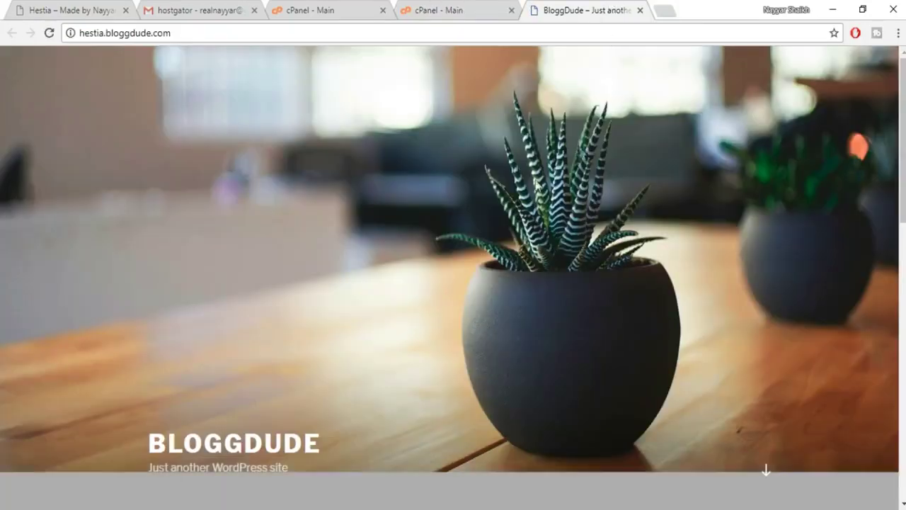
{"action": "scroll", "coordinate": [832, 256], "scroll_direction": "down", "scroll_amount": 2}
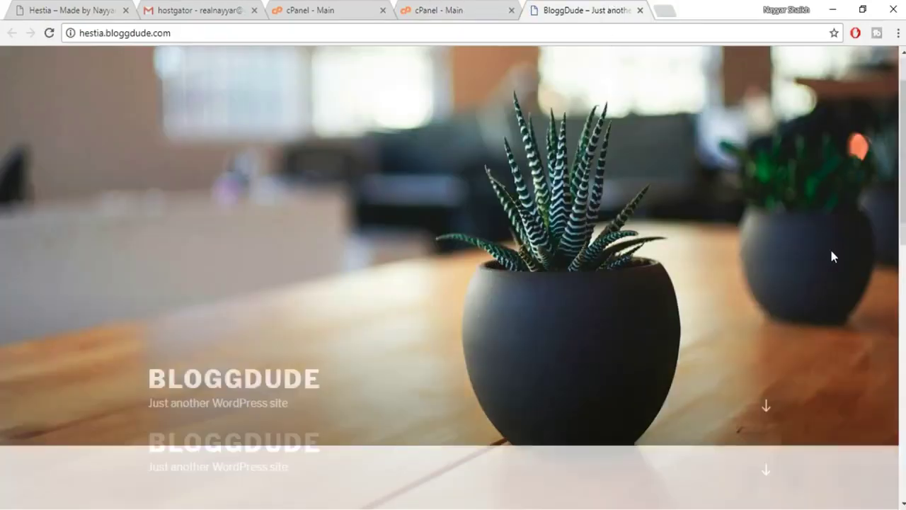
{"action": "scroll", "coordinate": [831, 257], "scroll_direction": "down", "scroll_amount": 10}
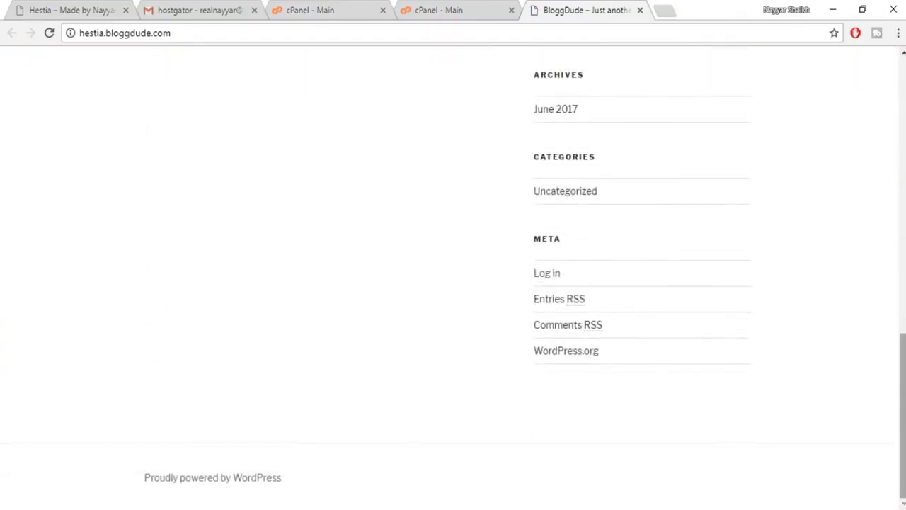
{"action": "scroll", "coordinate": [749, 280], "scroll_direction": "up", "scroll_amount": 12}
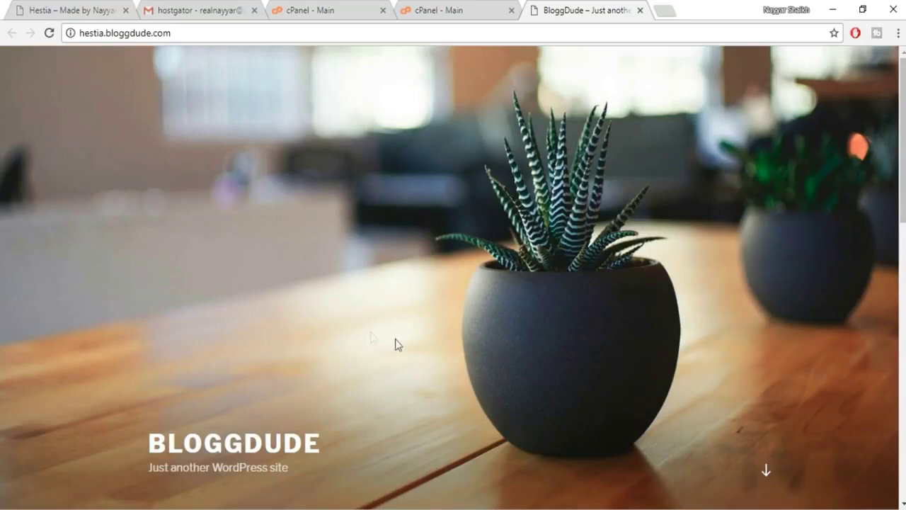
{"action": "scroll", "coordinate": [832, 213], "scroll_direction": "down", "scroll_amount": 5}
{"action": "scroll", "coordinate": [453, 276], "scroll_direction": "down", "scroll_amount": 5}
{"action": "scroll", "coordinate": [453, 276], "scroll_direction": "up", "scroll_amount": 10}
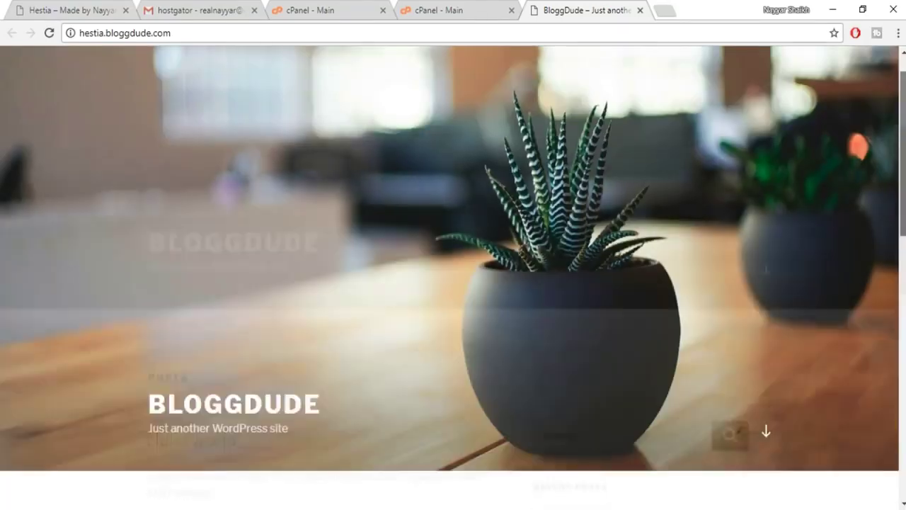
{"action": "scroll", "coordinate": [453, 276], "scroll_direction": "up", "scroll_amount": 3}
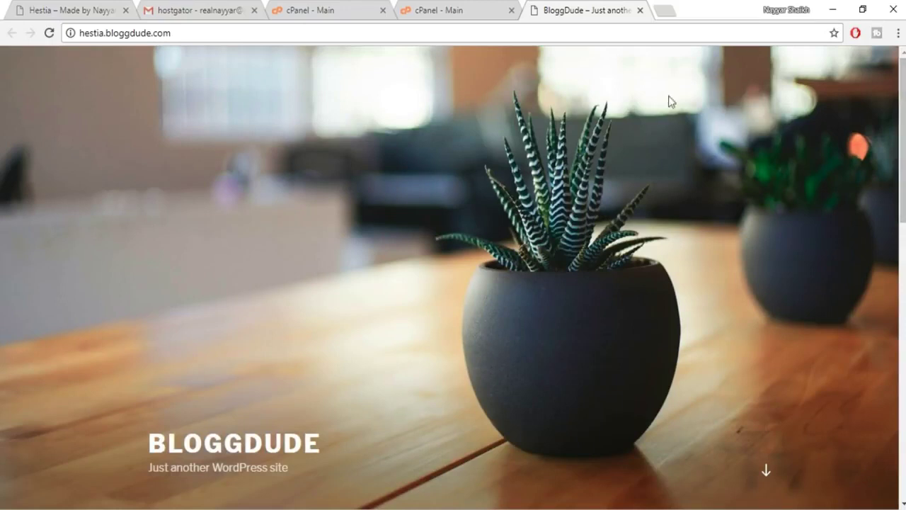
{"action": "left_click", "coordinate": [445, 11]}
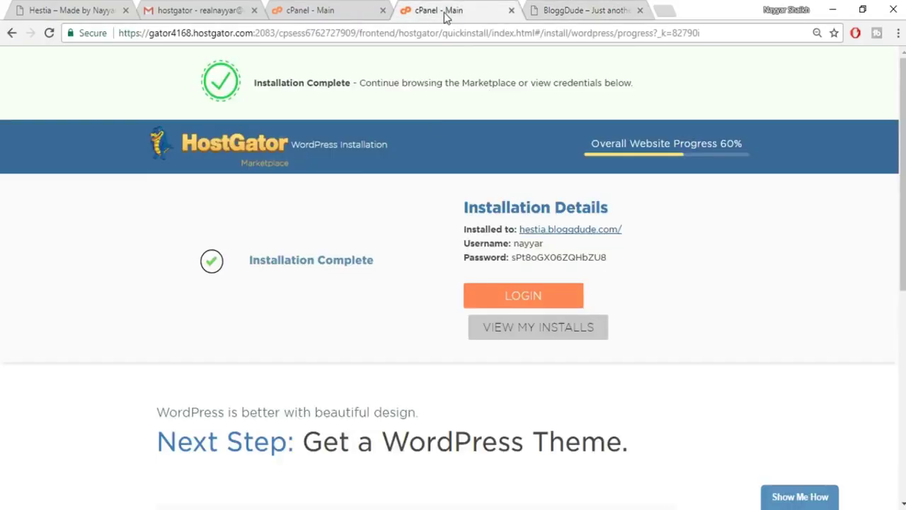
{"action": "left_click", "coordinate": [545, 10]}
{"action": "left_click", "coordinate": [182, 32]}
{"action": "left_click", "coordinate": [201, 31]}
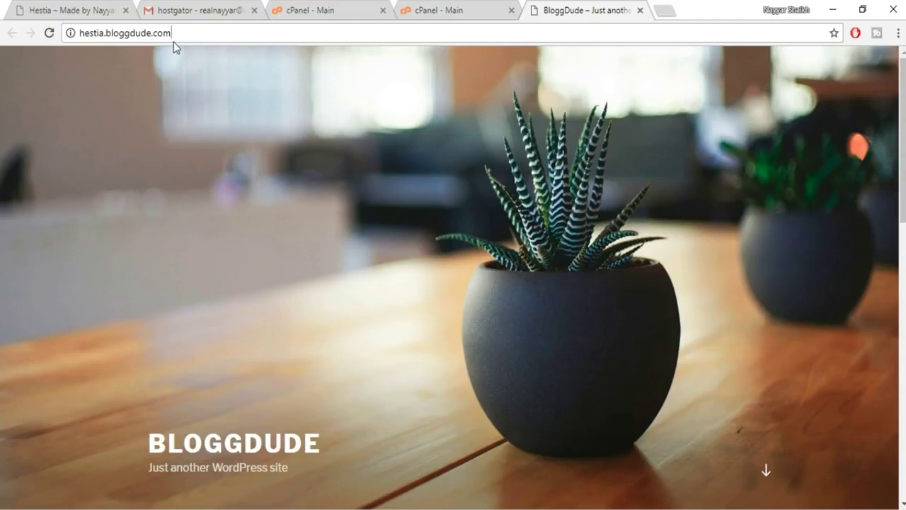
Go to the site's /wp-admin login page.
{"action": "type", "text": "/"}
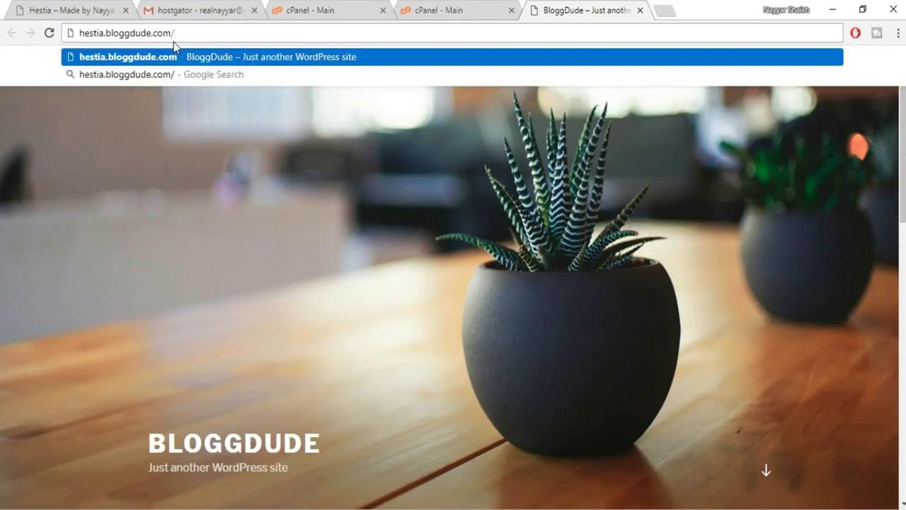
{"action": "type", "text": "wp-admin"}
{"action": "key", "text": "Return"}
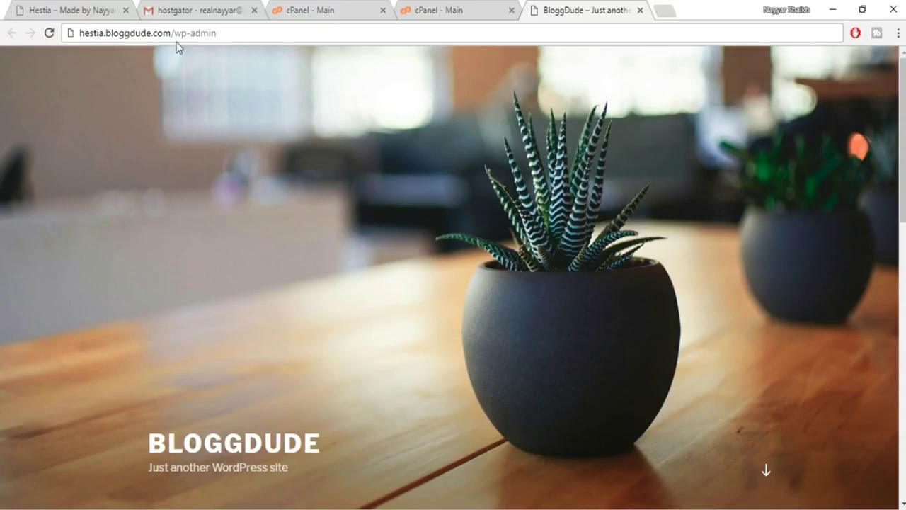
{"action": "left_click", "coordinate": [220, 39]}
{"action": "key", "text": "Return"}
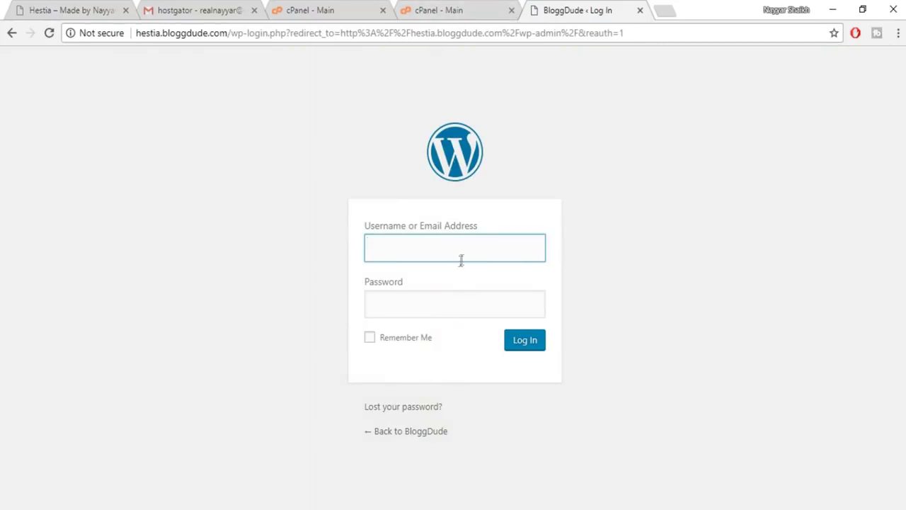
Log in with the admin username and the installation password copied from cPanel.
{"action": "left_click", "coordinate": [461, 9]}
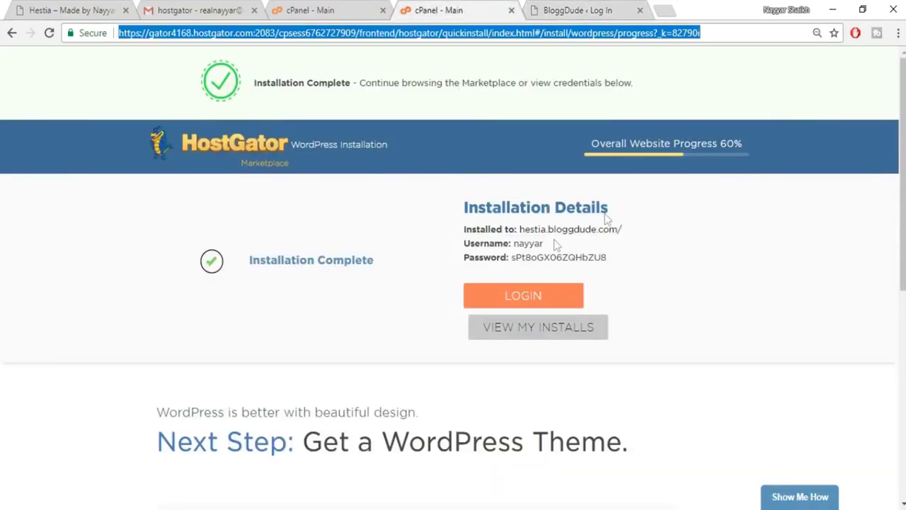
{"action": "left_click_drag", "start_coordinate": [624, 258], "coordinate": [514, 256]}
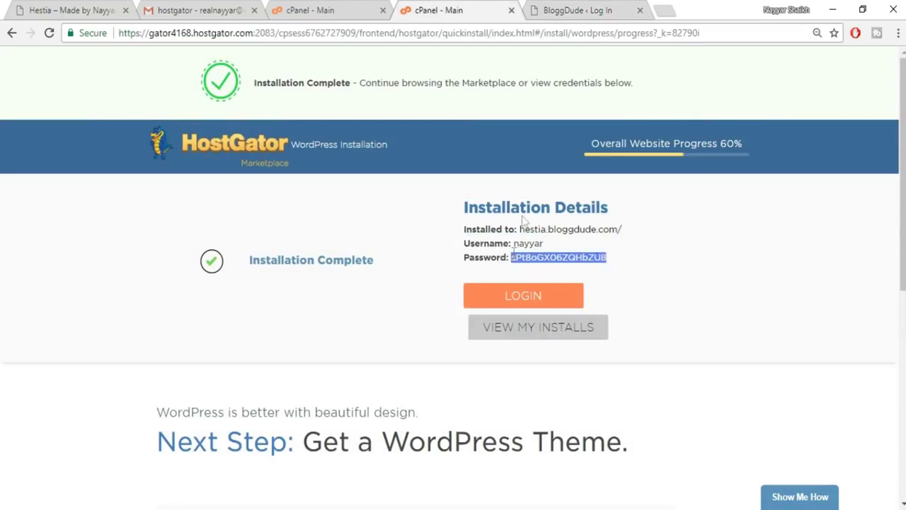
{"action": "left_click", "coordinate": [557, 7]}
{"action": "type", "text": "nayyar"}
{"action": "key", "text": "Tab"}
{"action": "key", "text": "ctrl+v"}
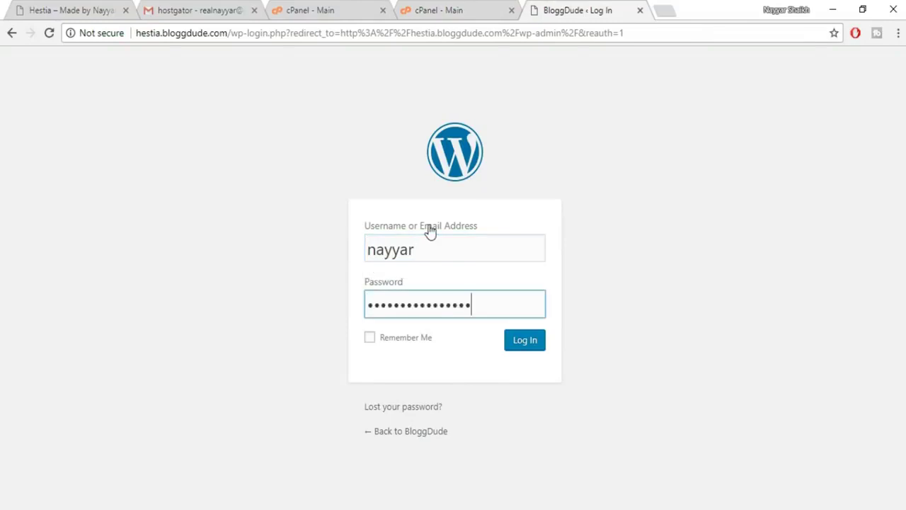
{"action": "left_click", "coordinate": [531, 343]}
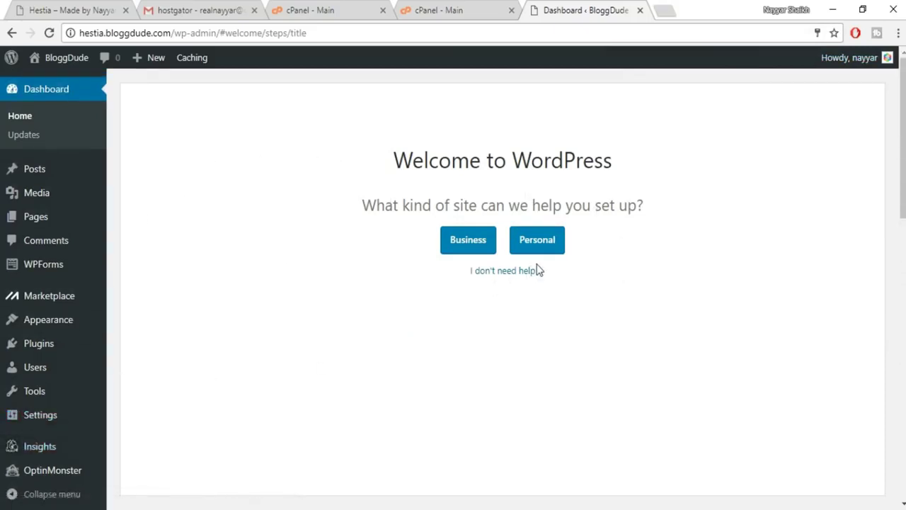
Skip the setup welcome, dismiss the promo banner, and copy the installation password from cPanel.
{"action": "left_click", "coordinate": [511, 273]}
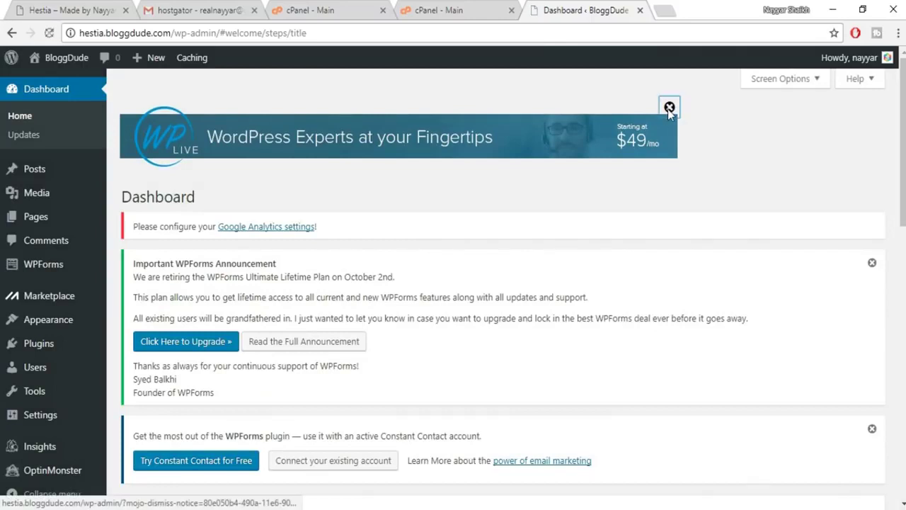
{"action": "left_click", "coordinate": [669, 108]}
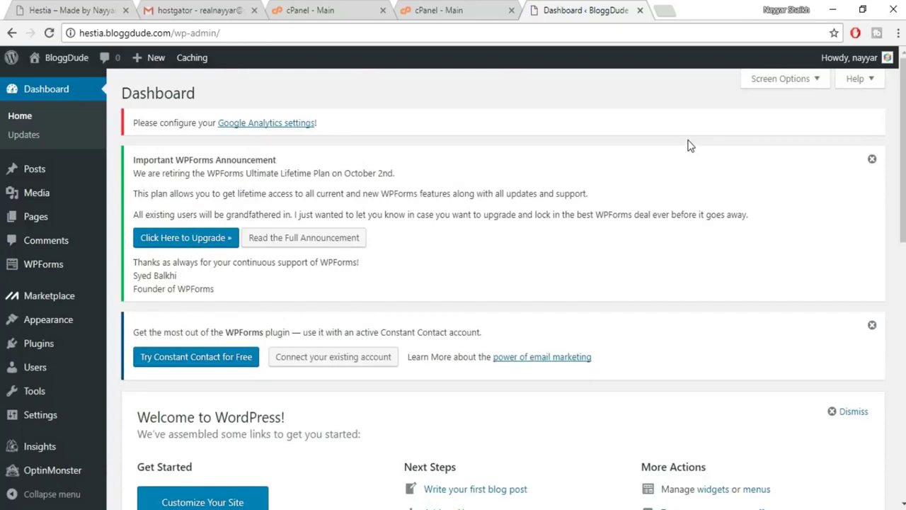
{"action": "left_click", "coordinate": [446, 10]}
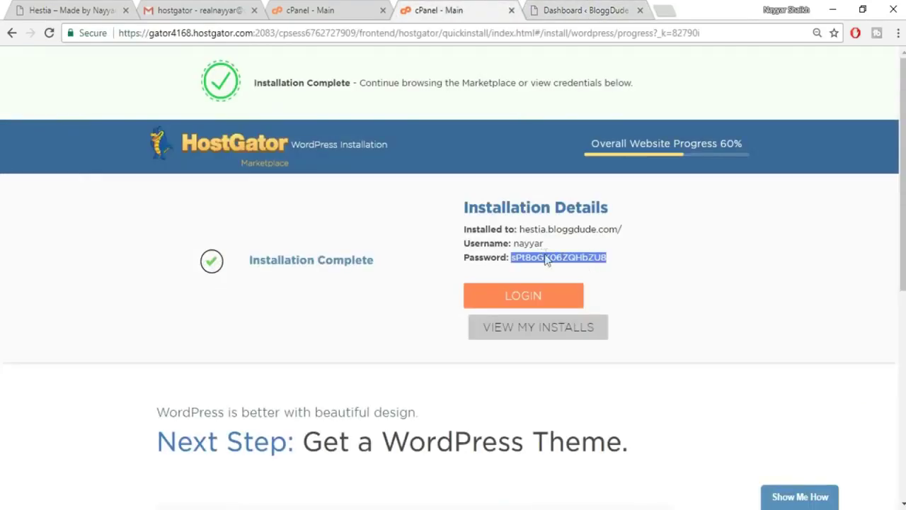
{"action": "left_click", "coordinate": [607, 255]}
{"action": "left_click_drag", "start_coordinate": [607, 257], "coordinate": [509, 257]}
Open the logged-in admin's Edit My Profile page from the Howdy menu.
{"action": "left_click", "coordinate": [585, 7]}
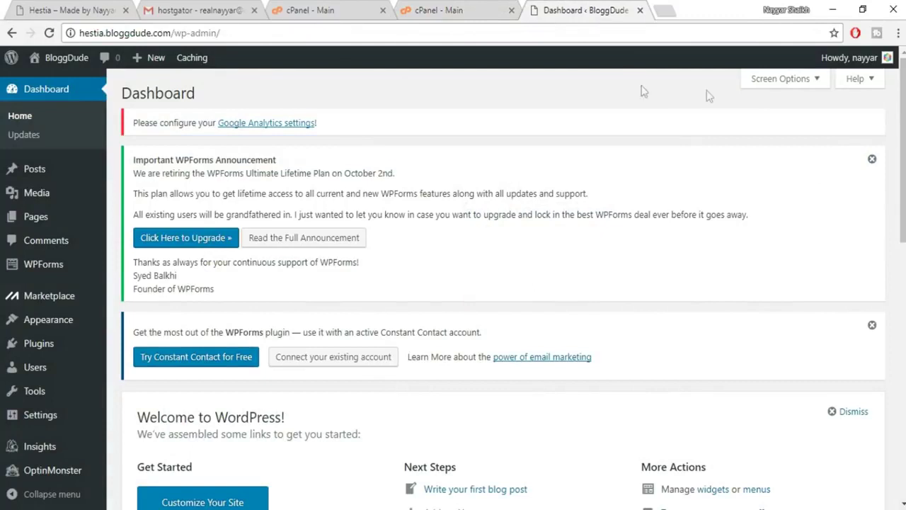
{"action": "mouse_move", "coordinate": [850, 60]}
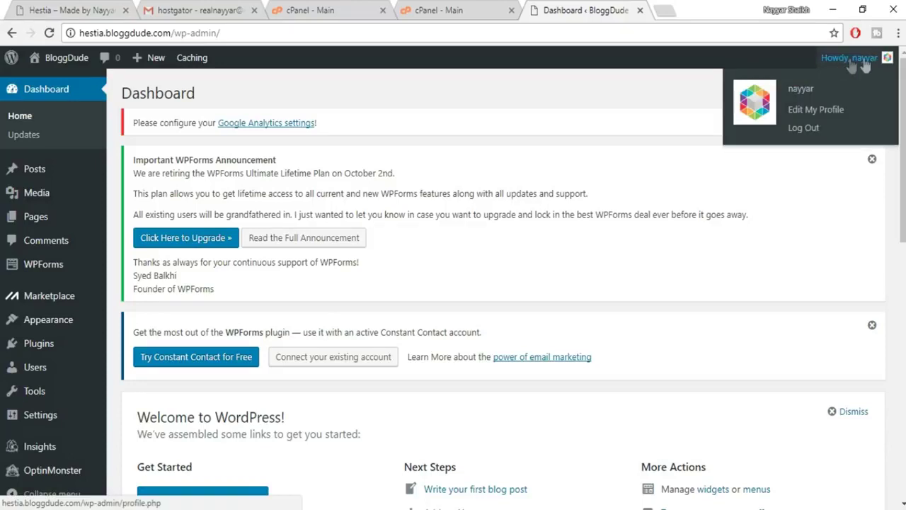
{"action": "left_click", "coordinate": [812, 110]}
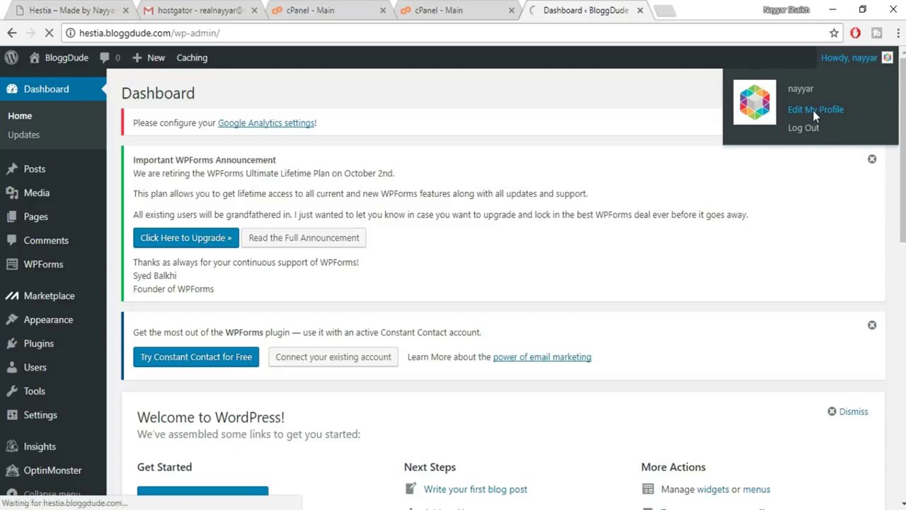
{"action": "scroll", "coordinate": [759, 405], "scroll_direction": "down", "scroll_amount": 15}
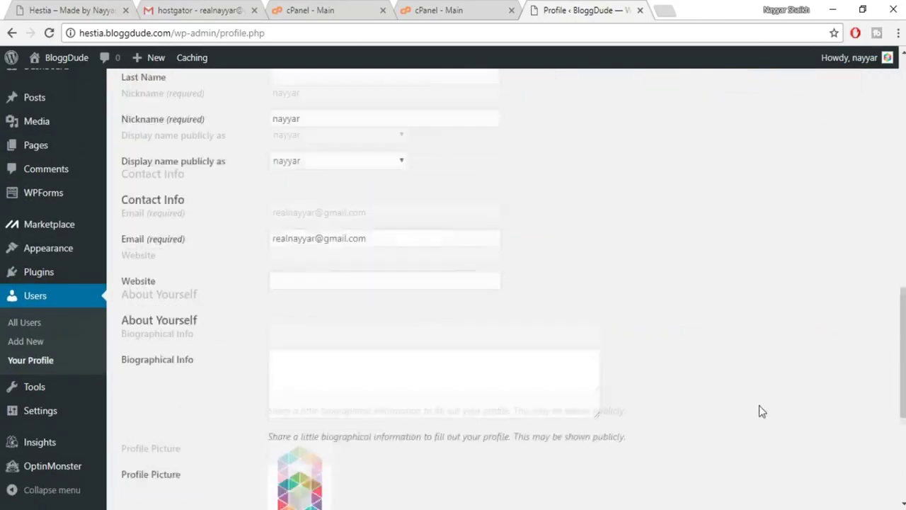
Generate a new password, replace it with a custom one, and update the profile.
{"action": "scroll", "coordinate": [759, 410], "scroll_direction": "down", "scroll_amount": 3}
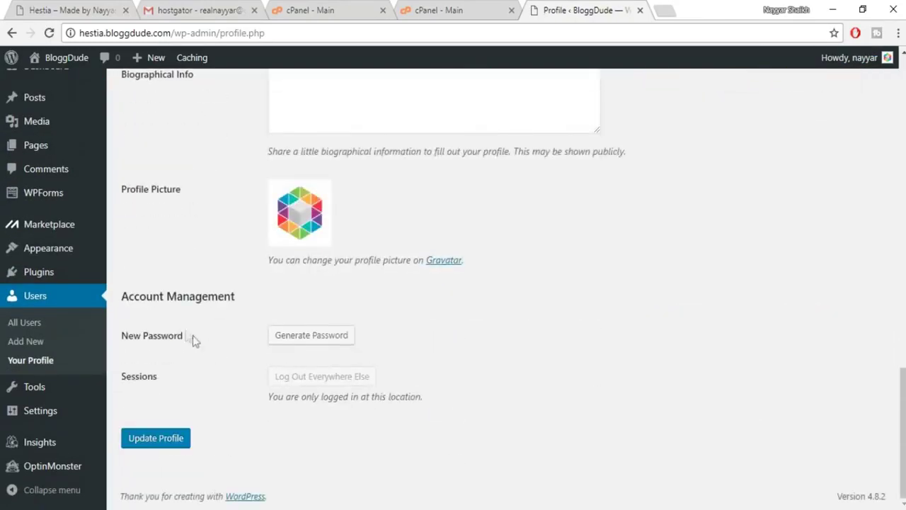
{"action": "left_click_drag", "start_coordinate": [120, 297], "coordinate": [245, 302]}
{"action": "left_click", "coordinate": [244, 304]}
{"action": "left_click", "coordinate": [320, 338]}
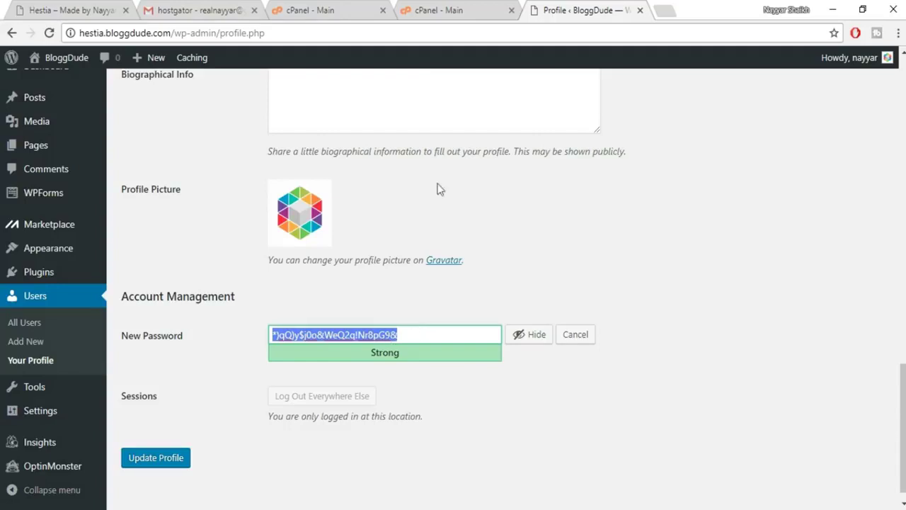
{"action": "left_click", "coordinate": [425, 339]}
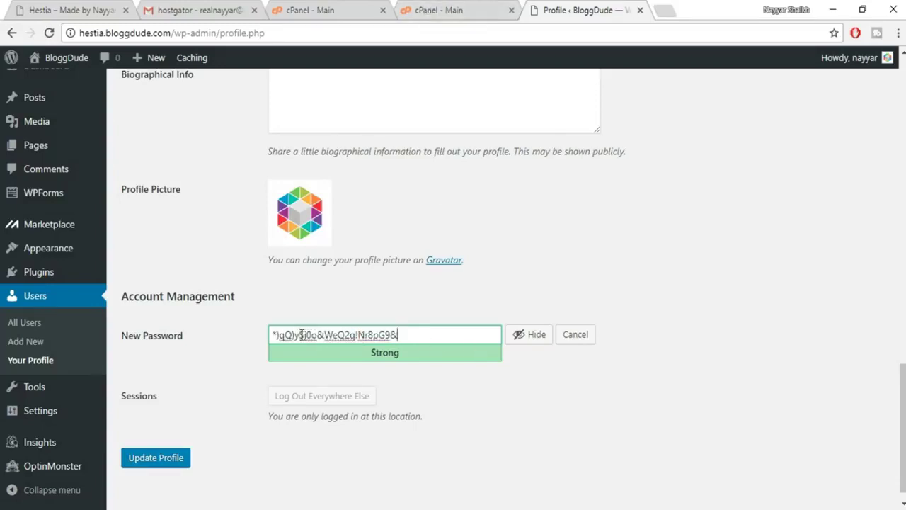
{"action": "left_click_drag", "start_coordinate": [410, 338], "coordinate": [264, 331]}
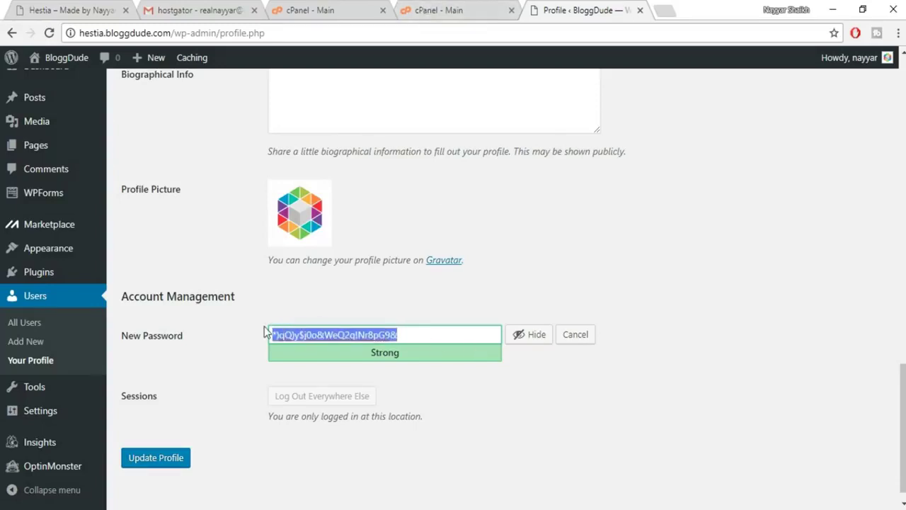
{"action": "left_click", "coordinate": [522, 345]}
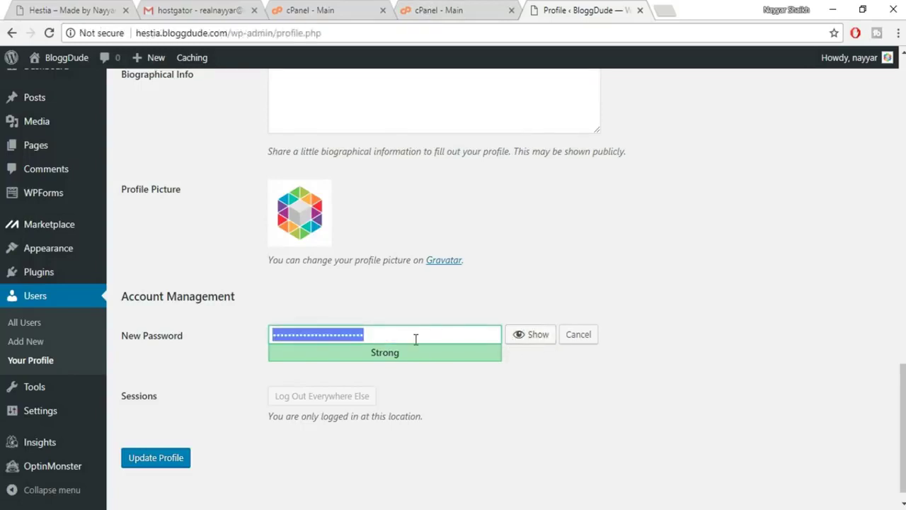
{"action": "type", "text": "abcdefghij"}
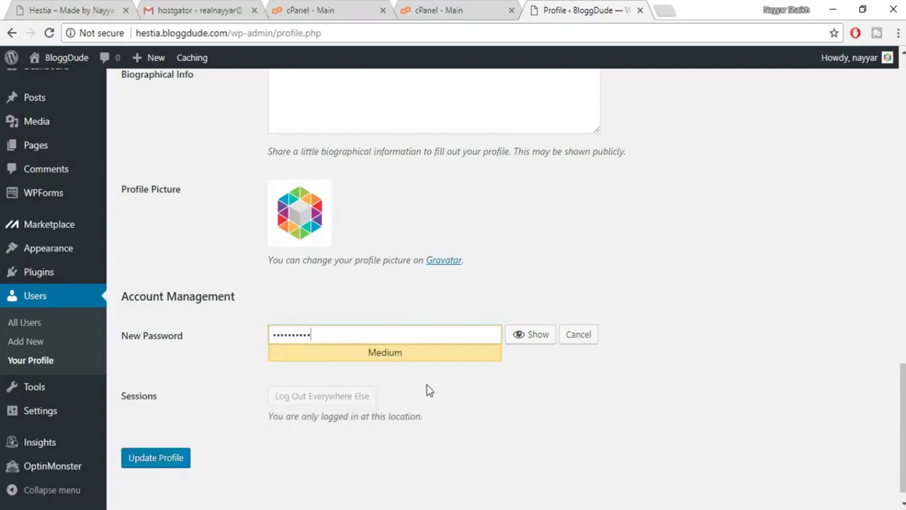
{"action": "scroll", "coordinate": [283, 403], "scroll_direction": "down", "scroll_amount": 1}
{"action": "left_click", "coordinate": [147, 446]}
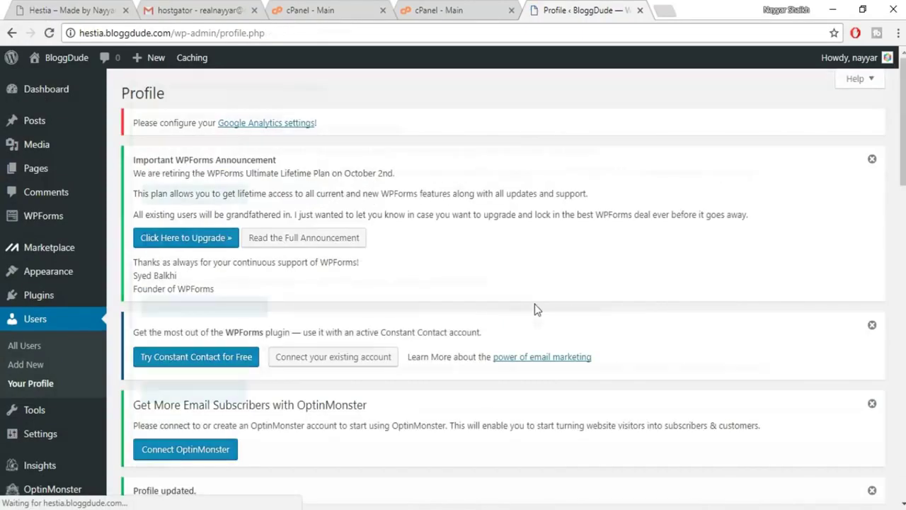
Dismiss the WPForms, Constant Contact and OptinMonster notices at the top of the page.
{"action": "scroll", "coordinate": [504, 297], "scroll_direction": "down", "scroll_amount": 2}
{"action": "scroll", "coordinate": [503, 301], "scroll_direction": "up", "scroll_amount": 3}
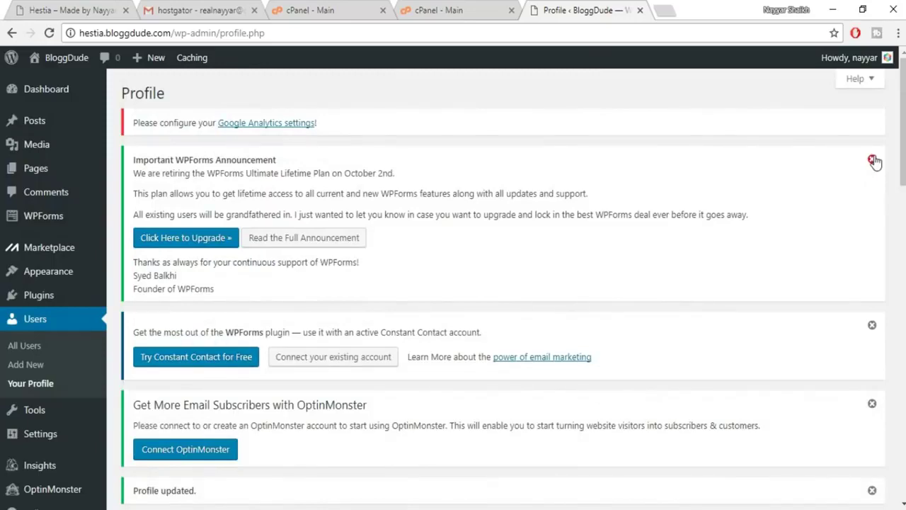
{"action": "left_click", "coordinate": [872, 162]}
{"action": "left_click", "coordinate": [873, 162]}
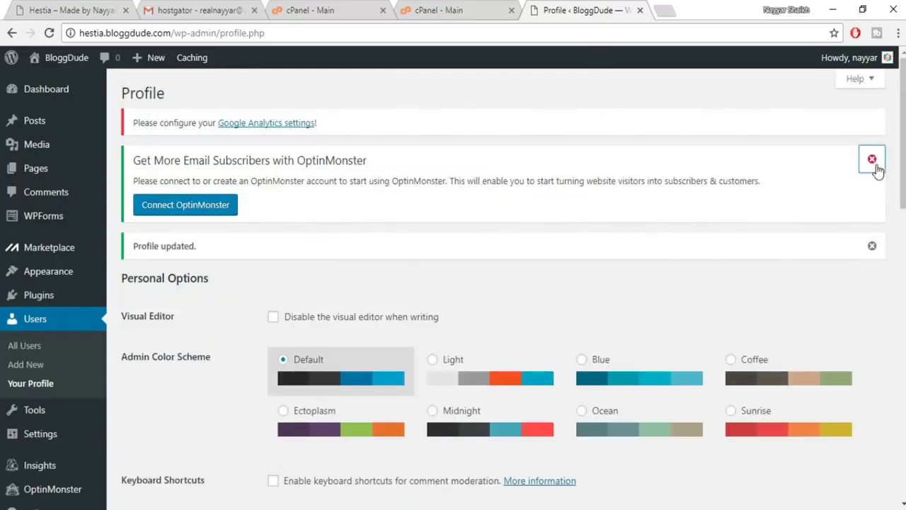
{"action": "left_click", "coordinate": [872, 162]}
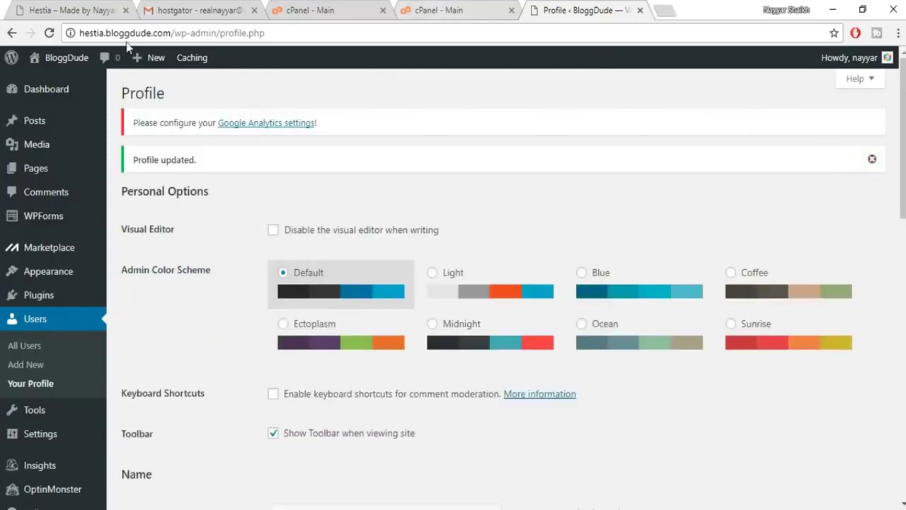
{"action": "mouse_move", "coordinate": [55, 64]}
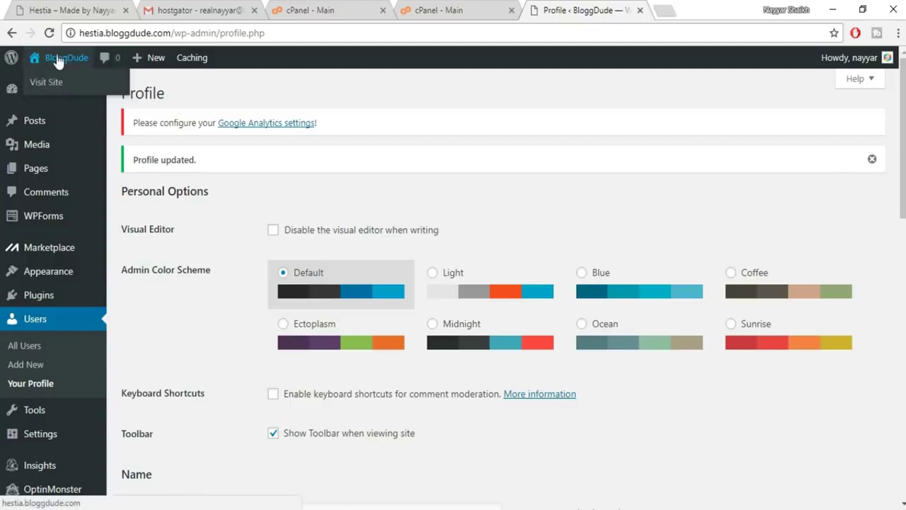
Open the BloggDude home page in a new tab and scroll through it.
{"action": "right_click", "coordinate": [56, 60]}
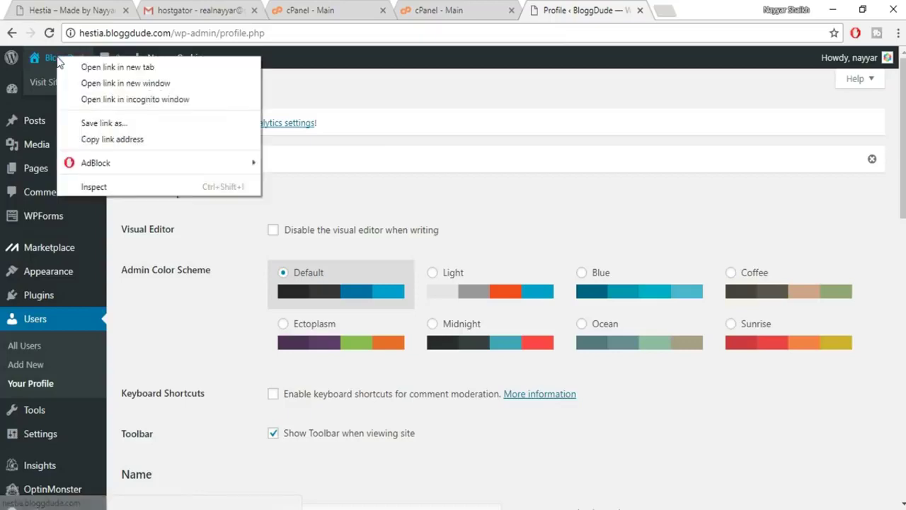
{"action": "left_click", "coordinate": [97, 69]}
{"action": "left_click", "coordinate": [620, 7]}
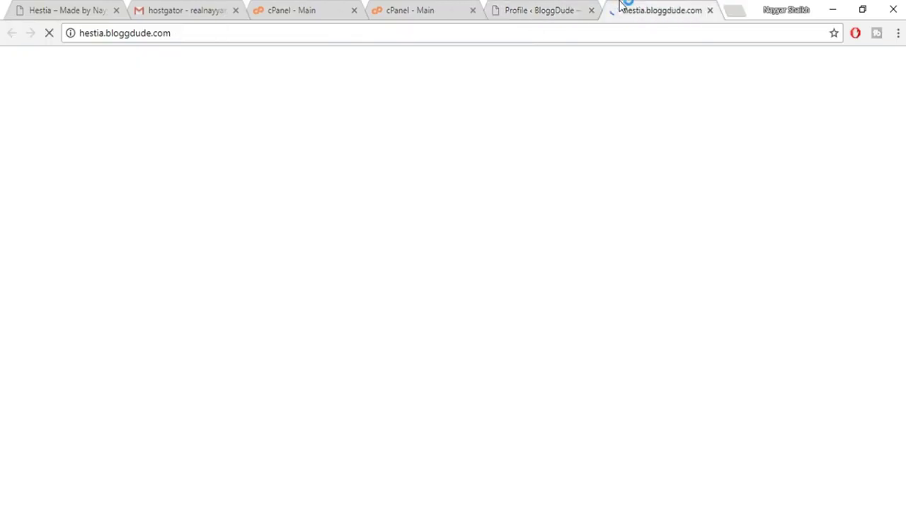
{"action": "scroll", "coordinate": [453, 283], "scroll_direction": "down", "scroll_amount": 5}
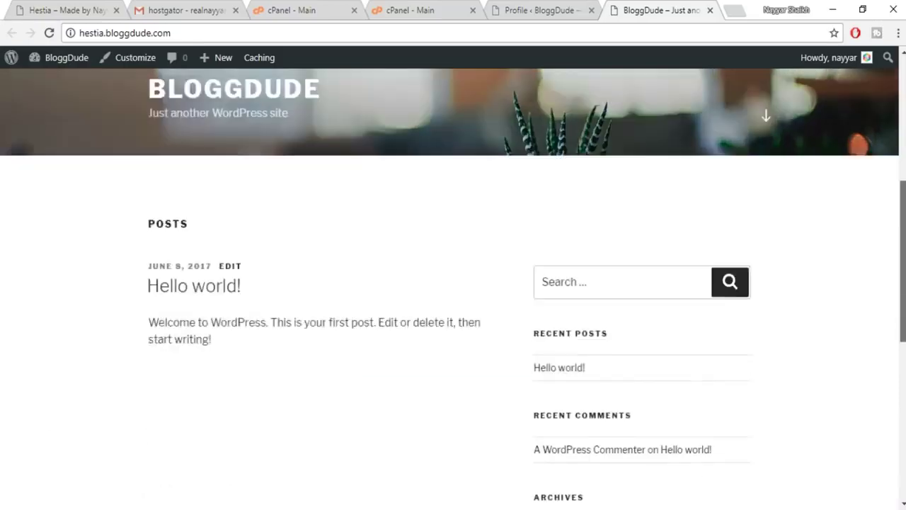
{"action": "scroll", "coordinate": [453, 283], "scroll_direction": "down", "scroll_amount": 5}
{"action": "scroll", "coordinate": [453, 283], "scroll_direction": "up", "scroll_amount": 15}
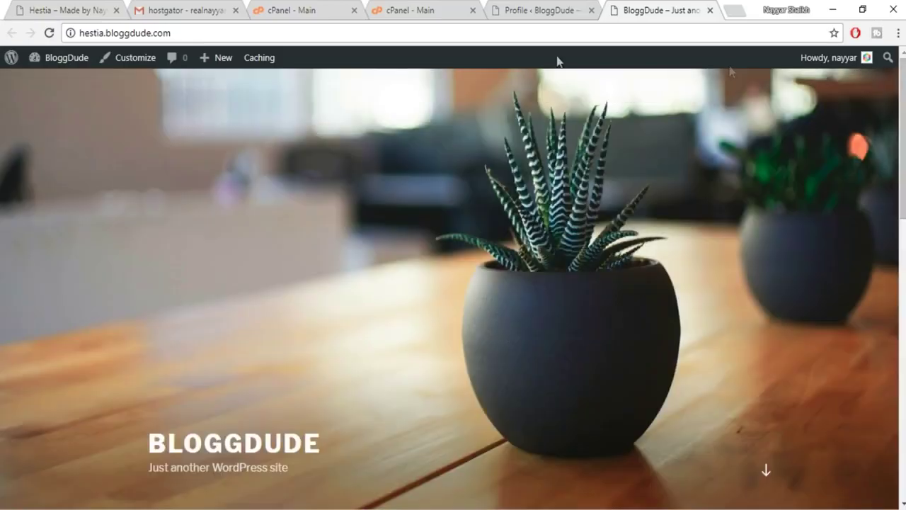
Compare it with the example Hestia site, then return to the Profile tab.
{"action": "key", "text": "ctrl+Tab"}
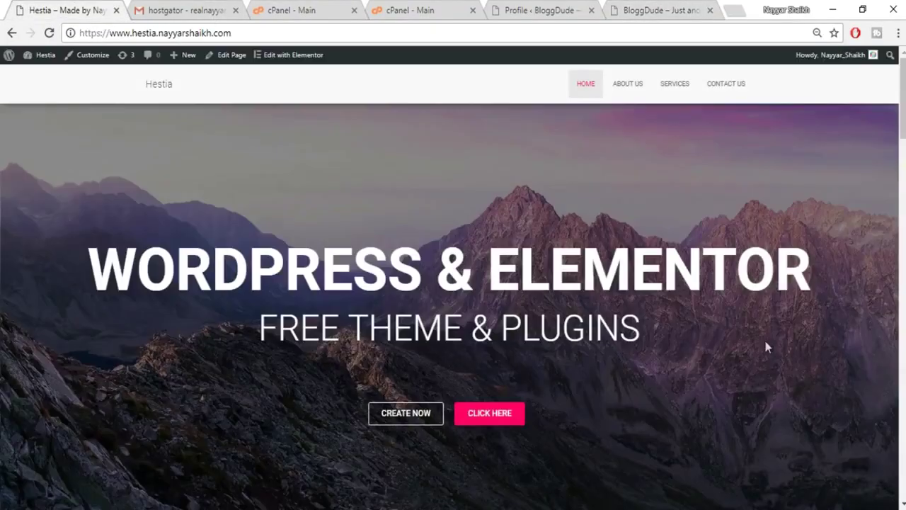
{"action": "scroll", "coordinate": [798, 319], "scroll_direction": "down", "scroll_amount": 6}
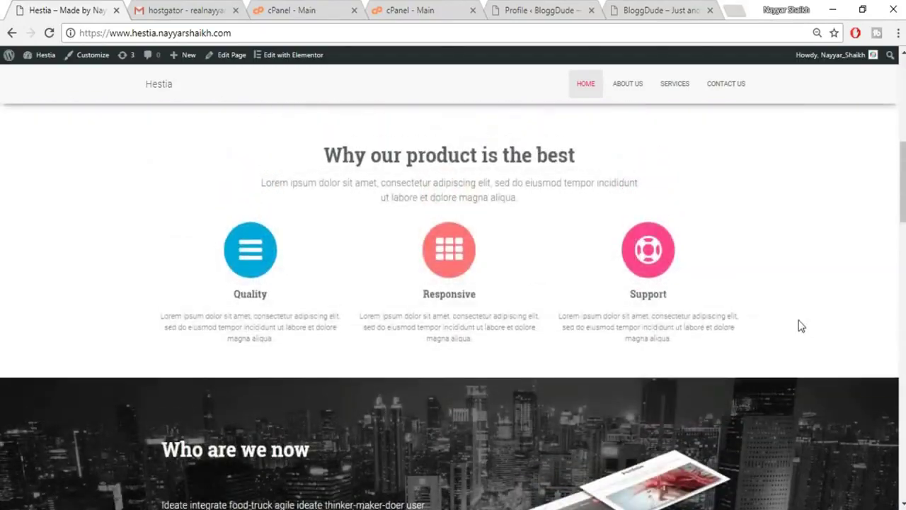
{"action": "scroll", "coordinate": [800, 326], "scroll_direction": "up", "scroll_amount": 6}
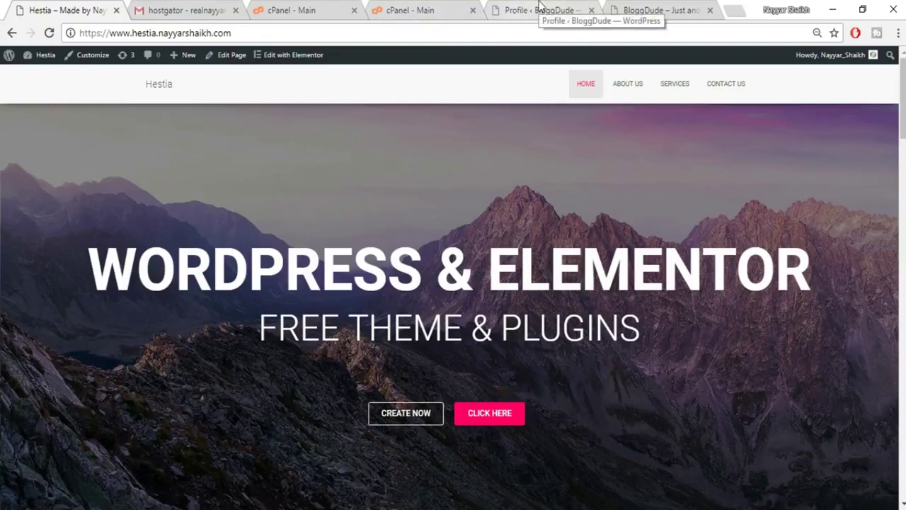
{"action": "left_click", "coordinate": [528, 11]}
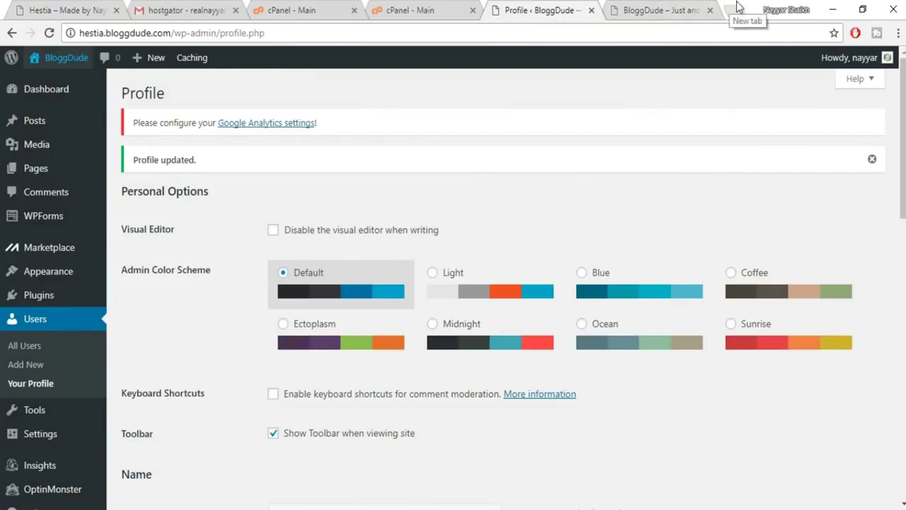
{"action": "mouse_move", "coordinate": [19, 303]}
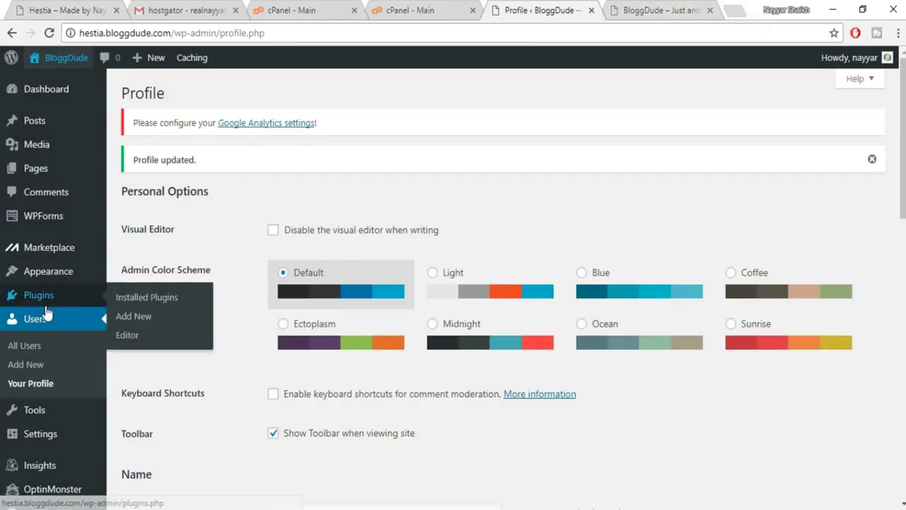
{"action": "mouse_move", "coordinate": [68, 285]}
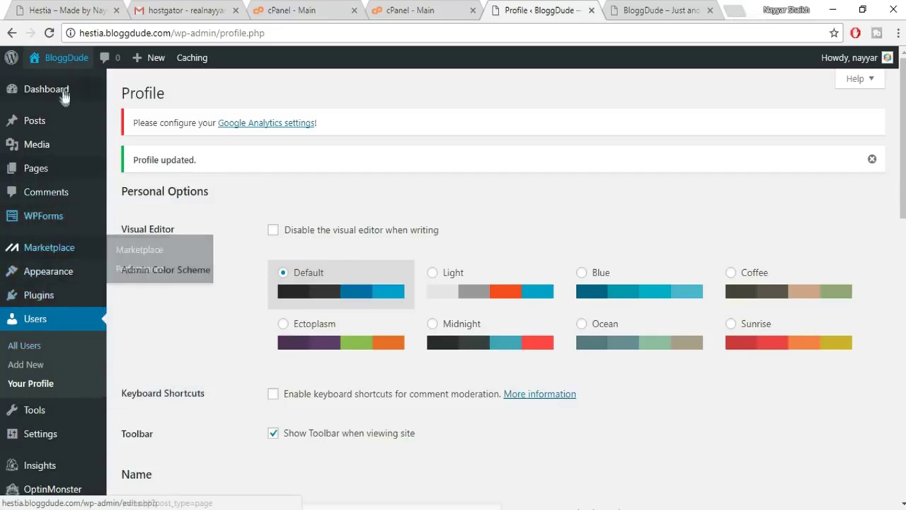
{"action": "scroll", "coordinate": [48, 313], "scroll_direction": "down", "scroll_amount": 5}
{"action": "scroll", "coordinate": [36, 420], "scroll_direction": "up", "scroll_amount": 5}
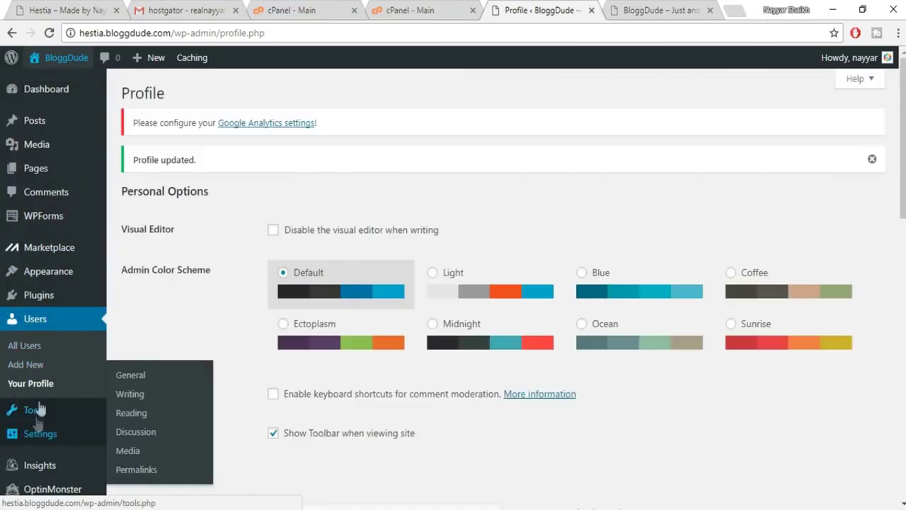
{"action": "scroll", "coordinate": [51, 213], "scroll_direction": "down", "scroll_amount": 2}
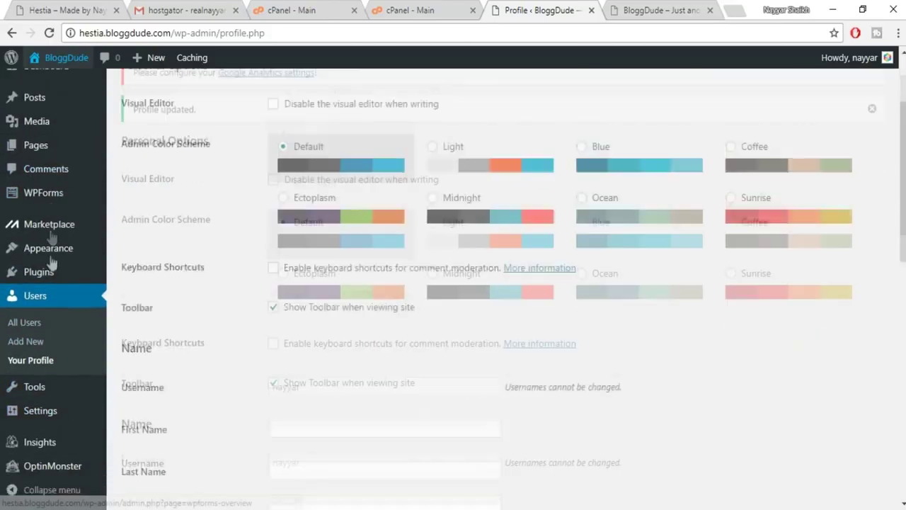
{"action": "left_click", "coordinate": [20, 360]}
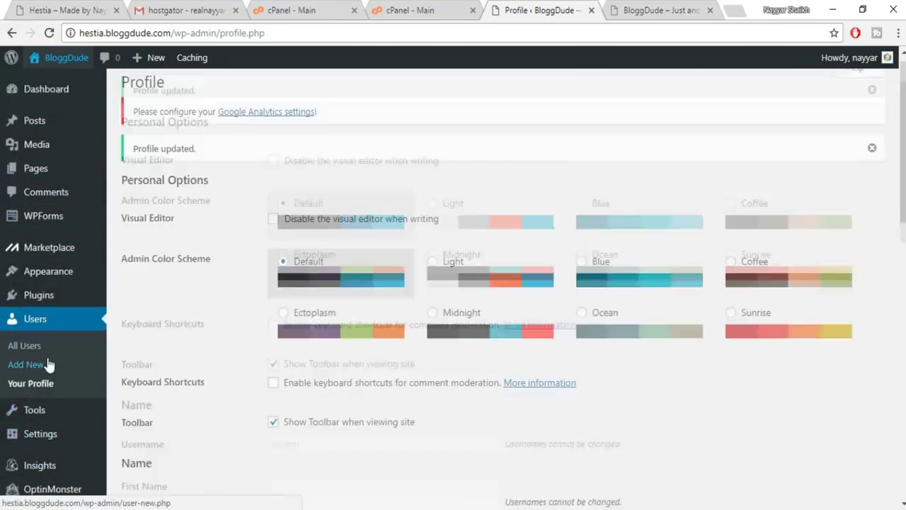
{"action": "mouse_move", "coordinate": [45, 276]}
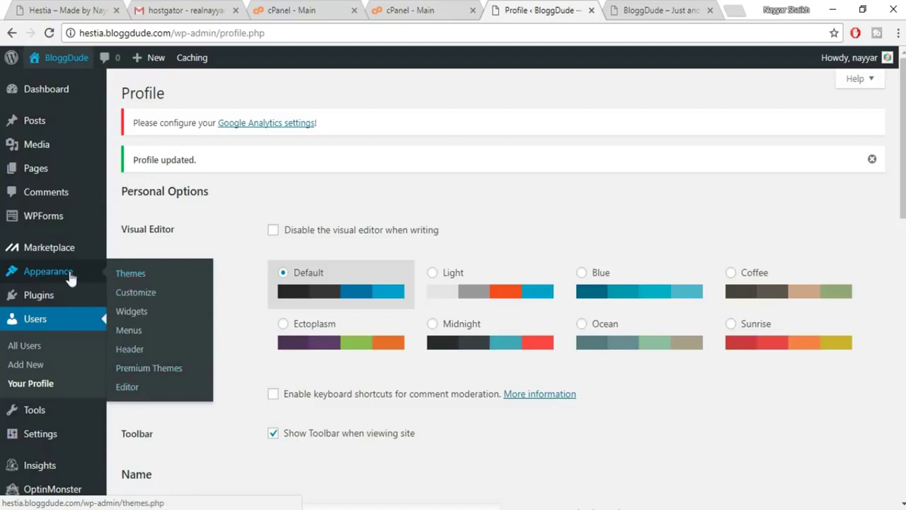
Delete the Twenty Fifteen theme from Appearance > Themes.
{"action": "left_click", "coordinate": [130, 279]}
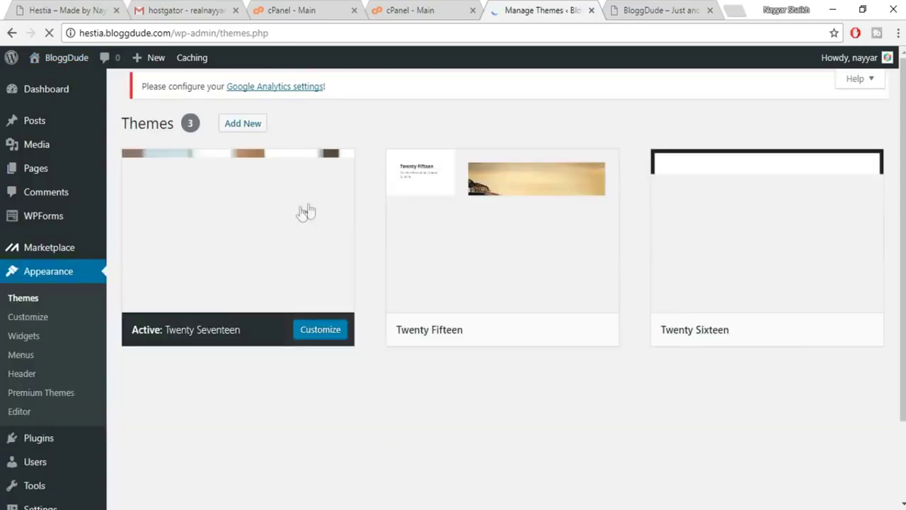
{"action": "mouse_move", "coordinate": [572, 221]}
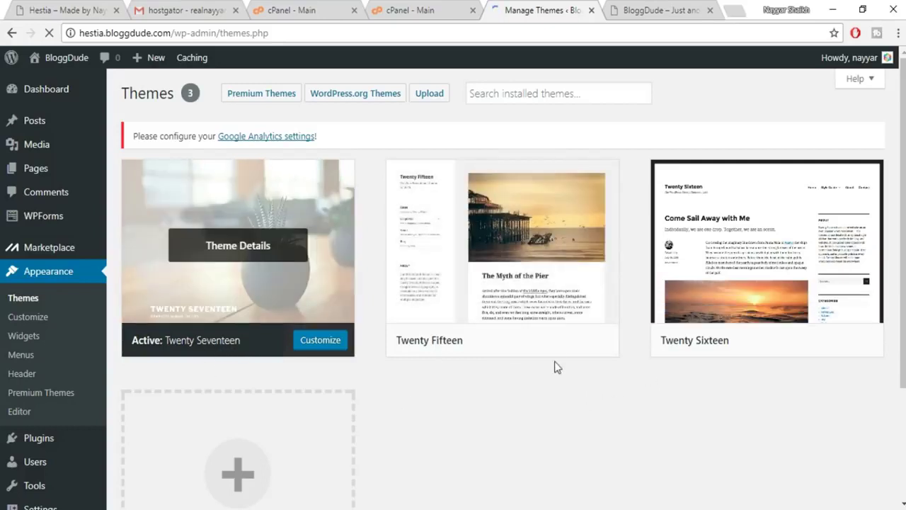
{"action": "left_click", "coordinate": [494, 263]}
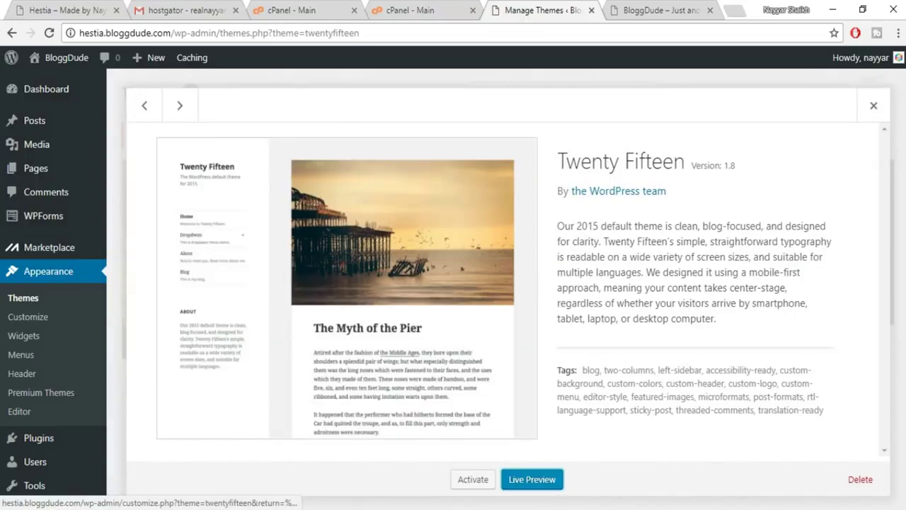
{"action": "left_click", "coordinate": [860, 479]}
{"action": "left_click", "coordinate": [498, 131]}
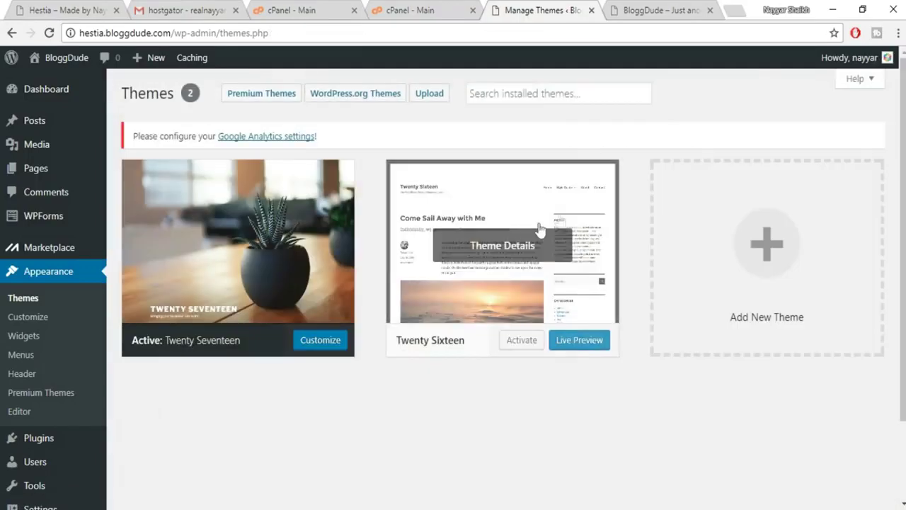
Delete the Twenty Sixteen theme as well.
{"action": "left_click", "coordinate": [542, 229]}
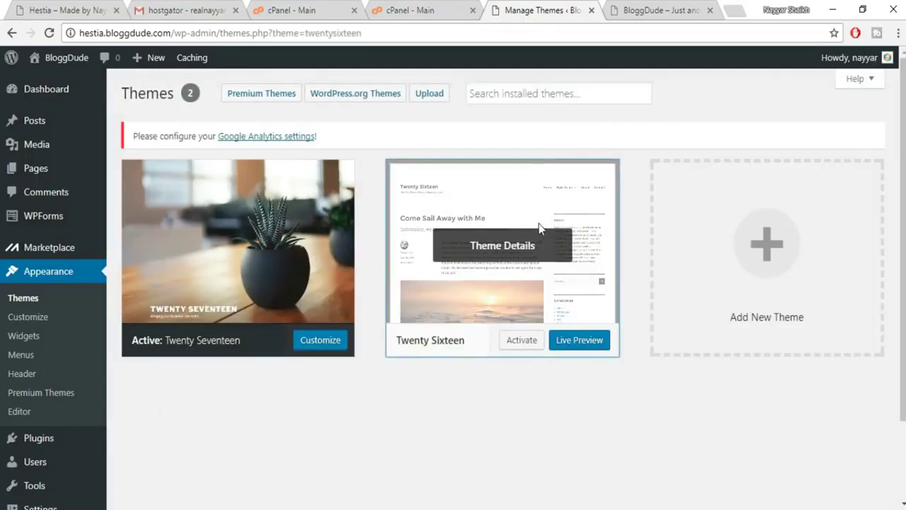
{"action": "left_click", "coordinate": [873, 480]}
{"action": "left_click", "coordinate": [511, 128]}
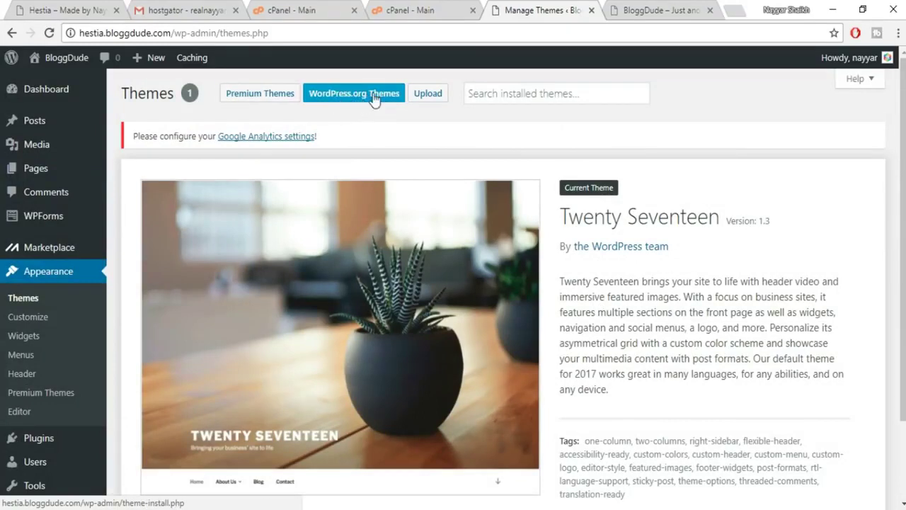
Browse the popular WordPress.org themes and locate the Hestia theme.
{"action": "left_click", "coordinate": [347, 96]}
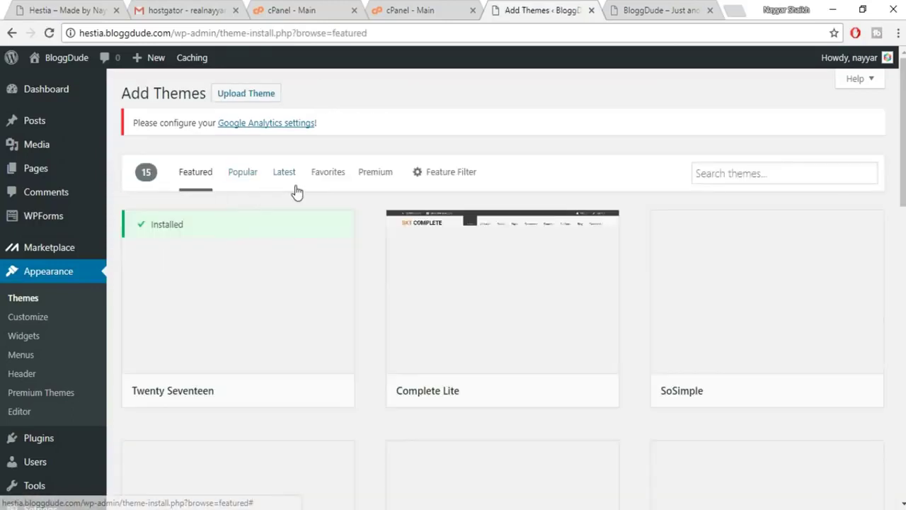
{"action": "left_click", "coordinate": [245, 178]}
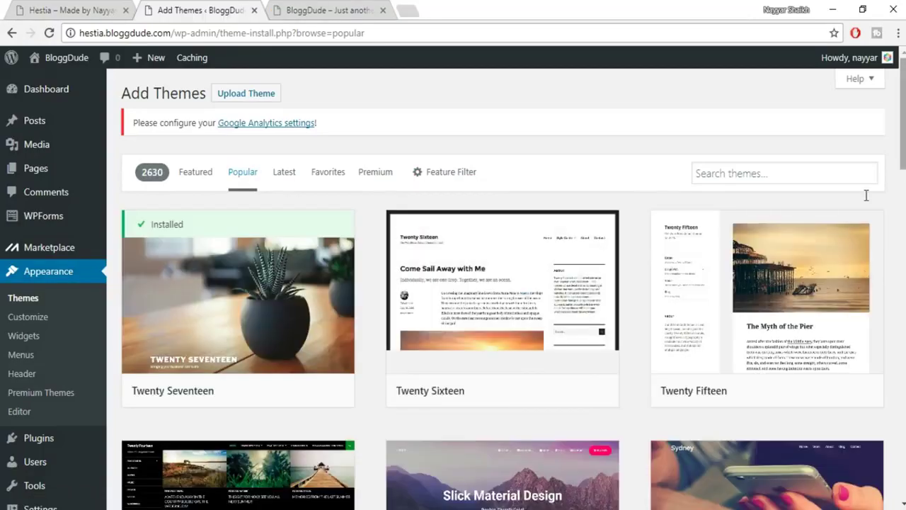
{"action": "scroll", "coordinate": [842, 237], "scroll_direction": "down", "scroll_amount": 2}
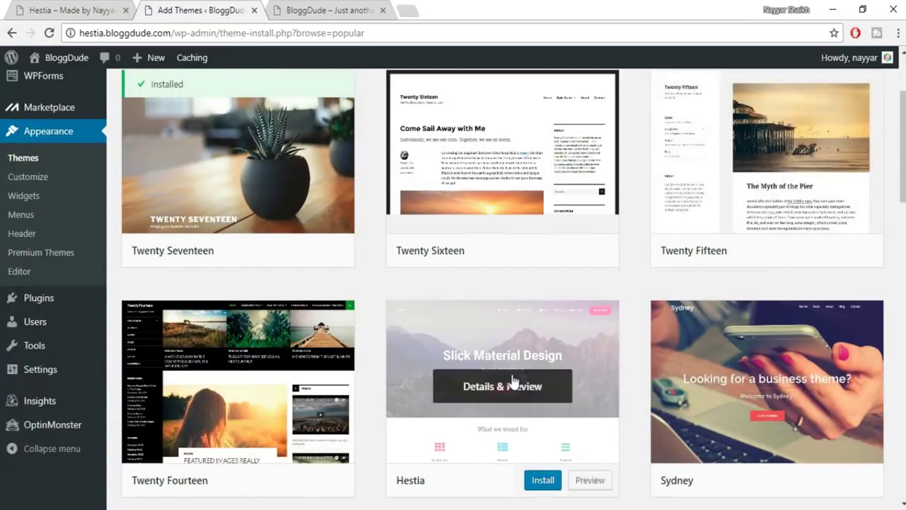
{"action": "scroll", "coordinate": [513, 382], "scroll_direction": "down", "scroll_amount": 1}
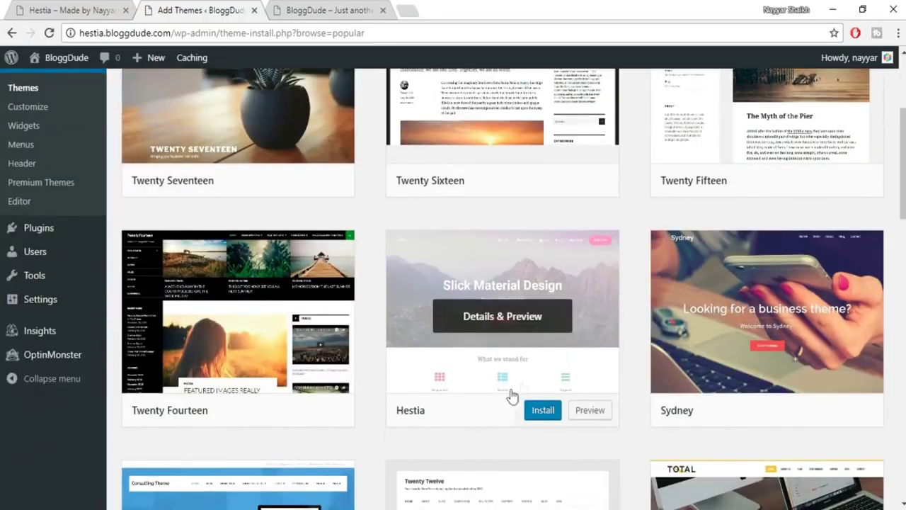
{"action": "scroll", "coordinate": [521, 384], "scroll_direction": "up", "scroll_amount": 1}
{"action": "scroll", "coordinate": [524, 386], "scroll_direction": "up", "scroll_amount": 2}
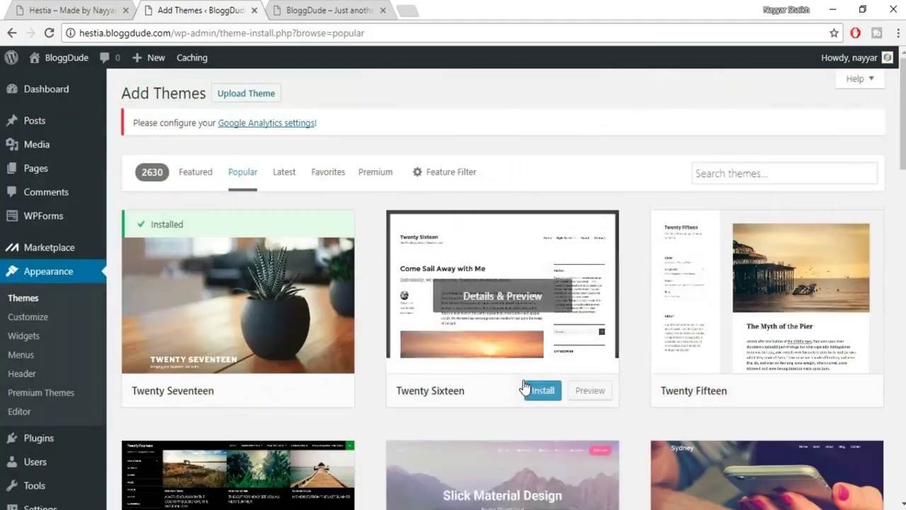
{"action": "scroll", "coordinate": [599, 435], "scroll_direction": "down", "scroll_amount": 2}
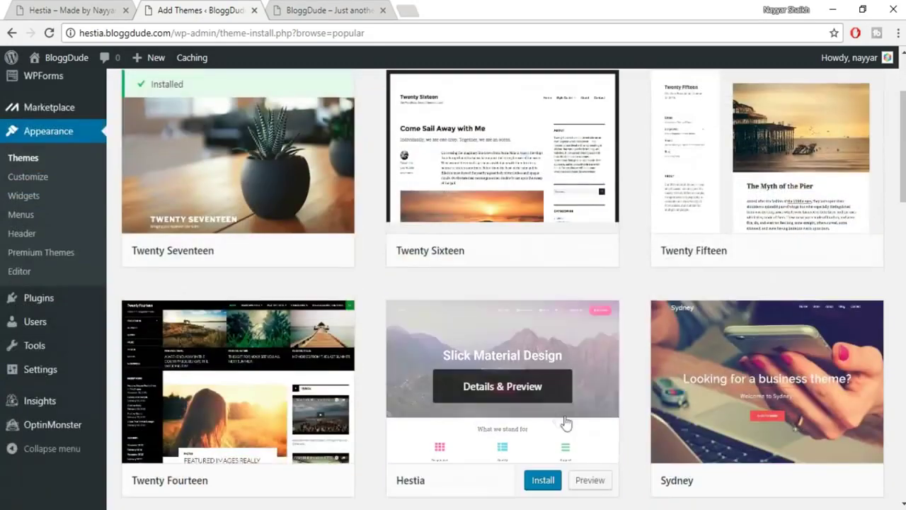
{"action": "scroll", "coordinate": [556, 419], "scroll_direction": "up", "scroll_amount": 2}
{"action": "left_click", "coordinate": [733, 176]}
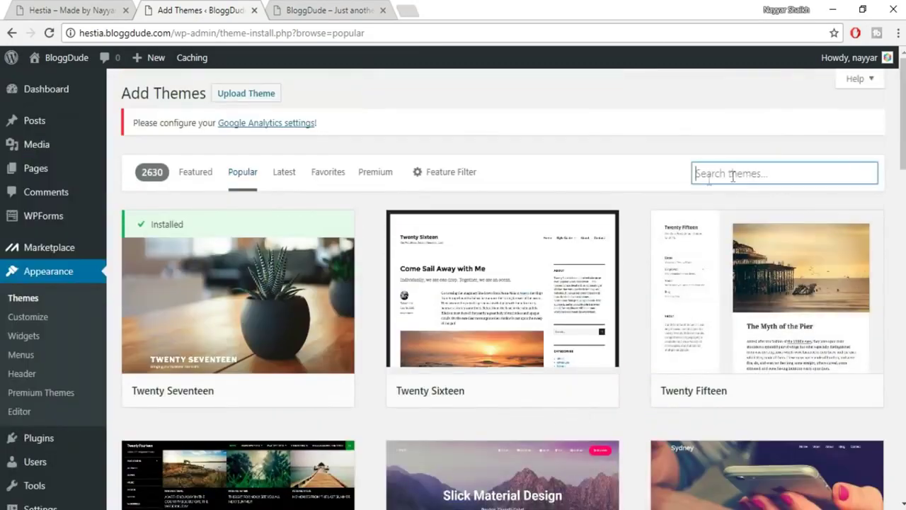
{"action": "scroll", "coordinate": [623, 354], "scroll_direction": "down", "scroll_amount": 2}
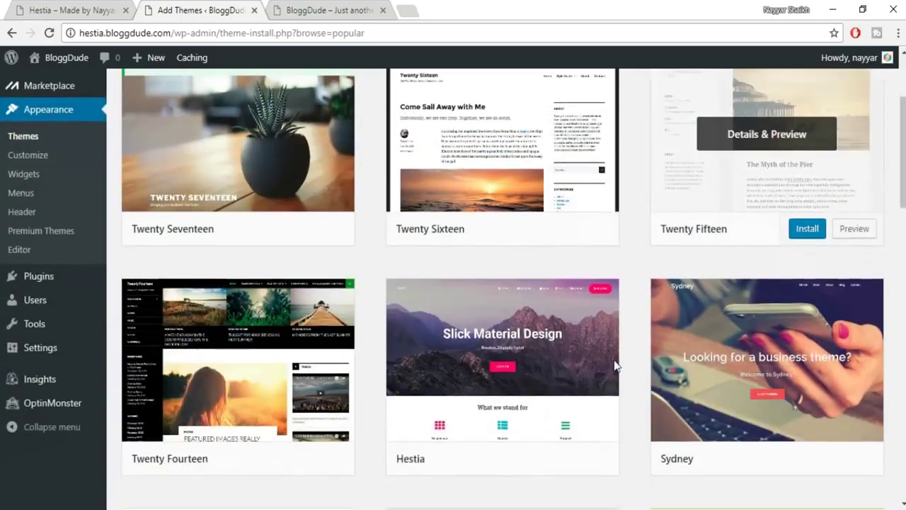
Install Hestia from its theme card and activate it.
{"action": "mouse_move", "coordinate": [441, 358]}
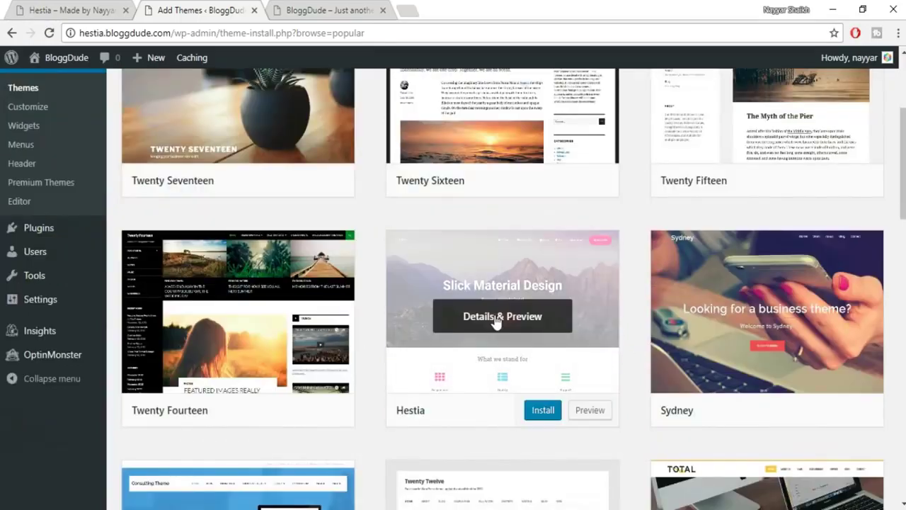
{"action": "left_click", "coordinate": [541, 416]}
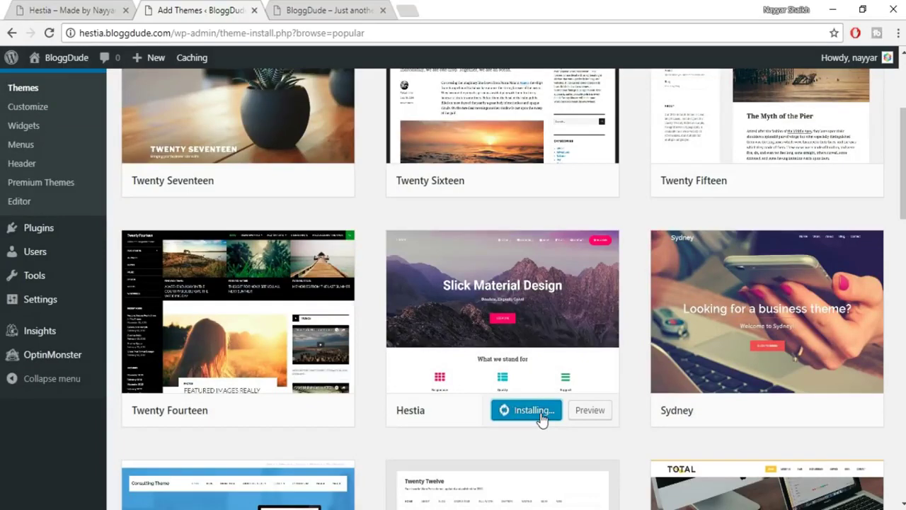
{"action": "left_click", "coordinate": [529, 417]}
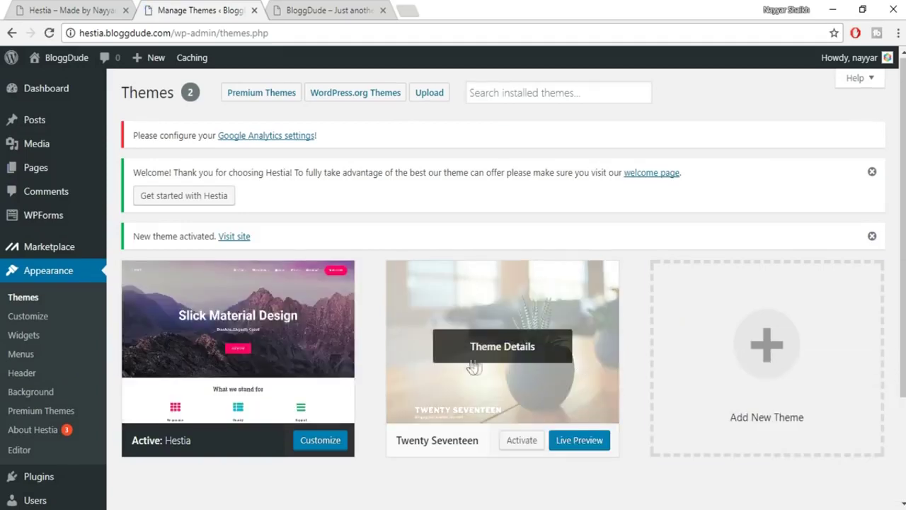
Delete Twenty Seventeen from its Theme Details, leaving Hestia as current theme.
{"action": "left_click", "coordinate": [518, 354]}
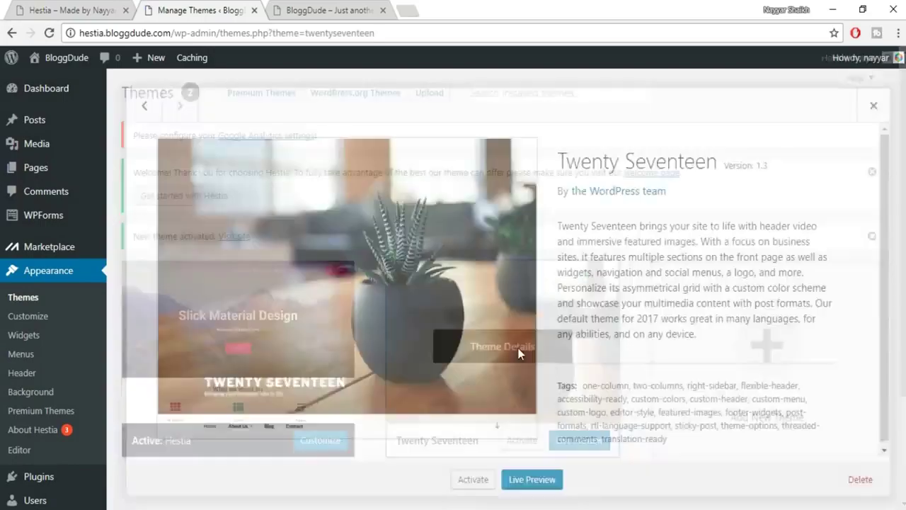
{"action": "left_click", "coordinate": [860, 479]}
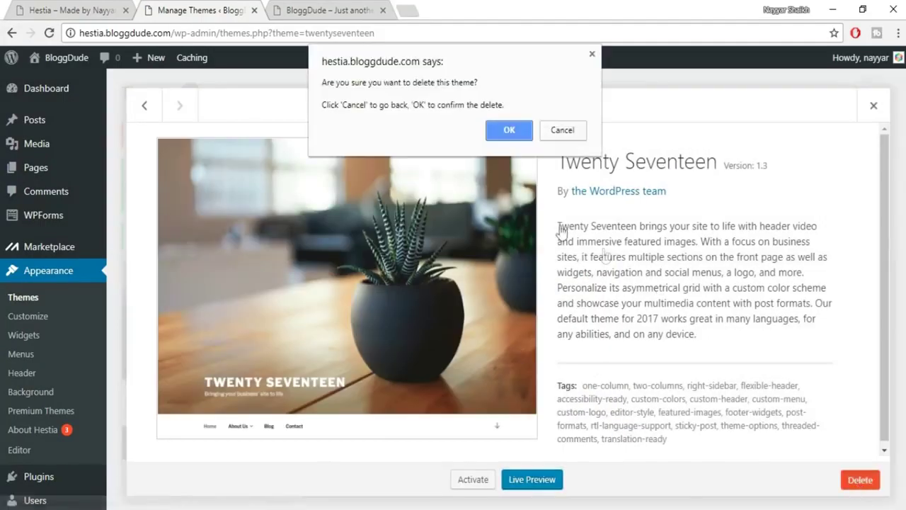
{"action": "left_click", "coordinate": [505, 133]}
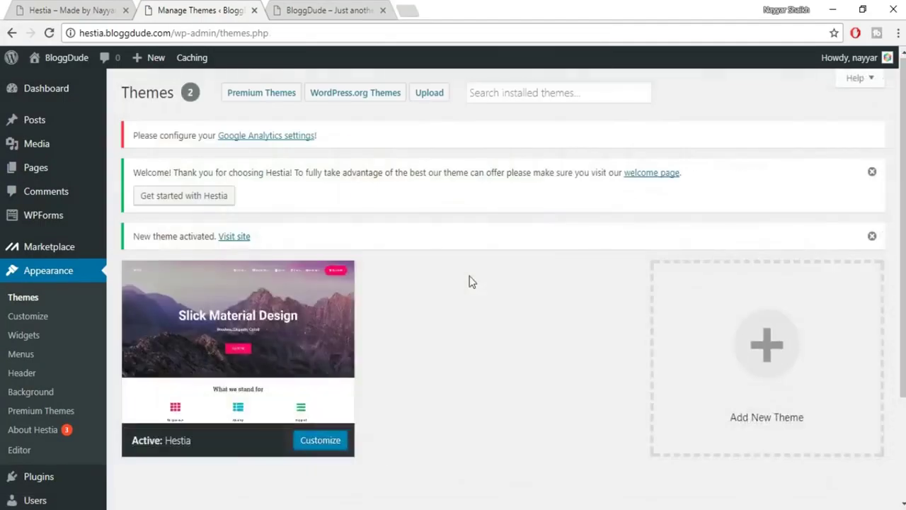
{"action": "left_click", "coordinate": [350, 278]}
{"action": "scroll", "coordinate": [794, 267], "scroll_direction": "up", "scroll_amount": 4}
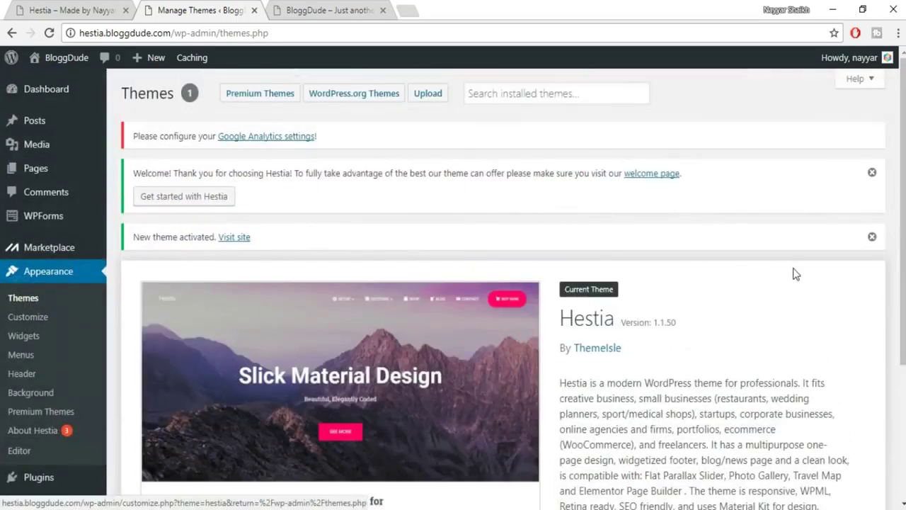
Reload the live BloggDude site to see Hestia's design and compare it with the example site.
{"action": "left_click", "coordinate": [291, 7]}
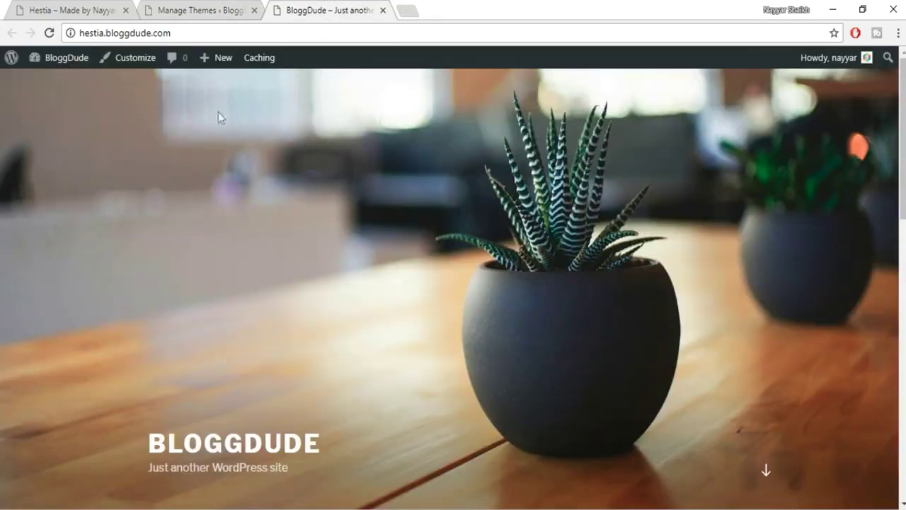
{"action": "left_click", "coordinate": [49, 32]}
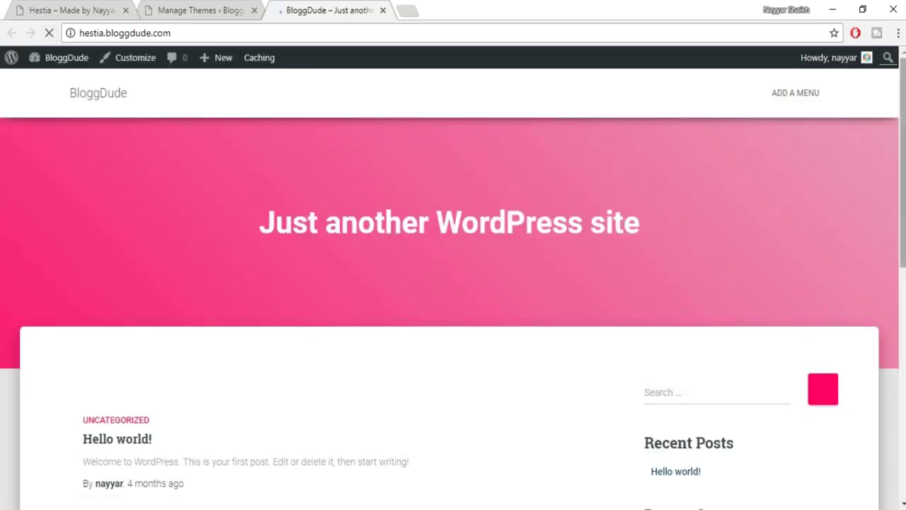
{"action": "scroll", "coordinate": [453, 283], "scroll_direction": "down", "scroll_amount": 7}
{"action": "scroll", "coordinate": [453, 284], "scroll_direction": "up", "scroll_amount": 5}
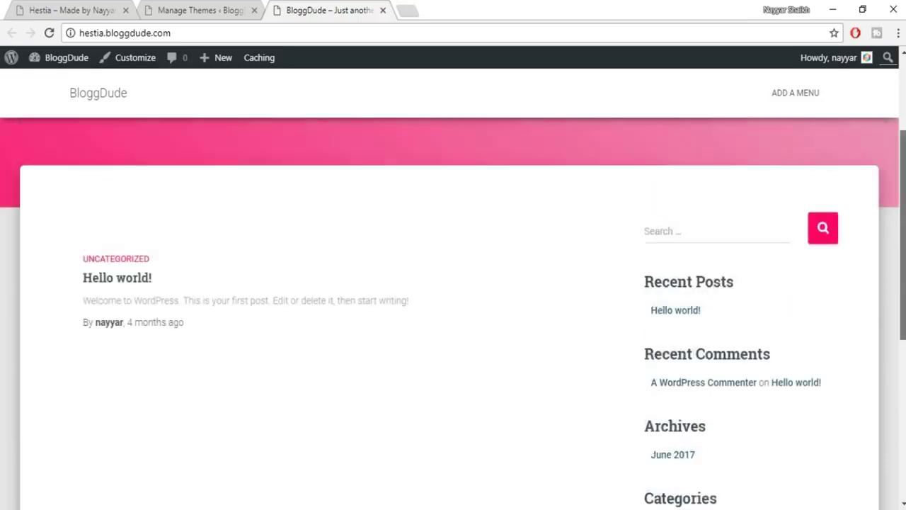
{"action": "scroll", "coordinate": [453, 283], "scroll_direction": "up", "scroll_amount": 2}
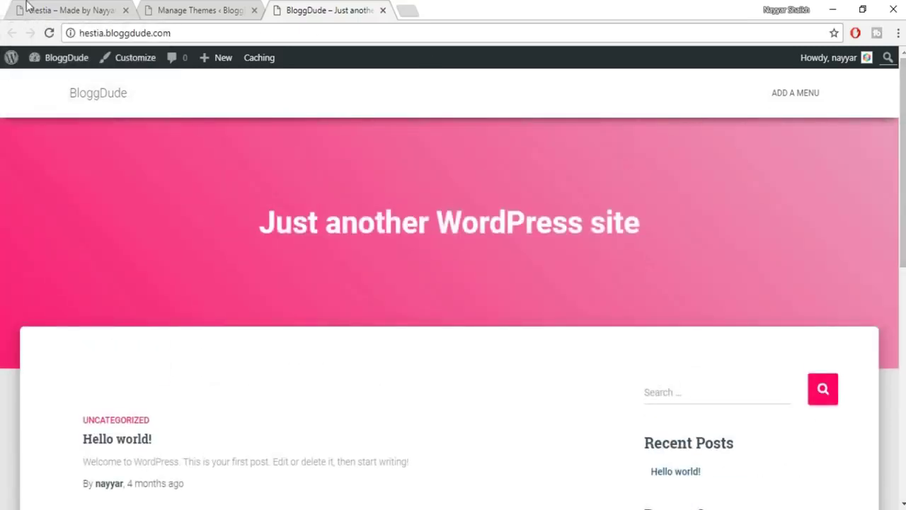
{"action": "left_click", "coordinate": [27, 6]}
{"action": "left_click", "coordinate": [293, 6]}
{"action": "left_click", "coordinate": [211, 5]}
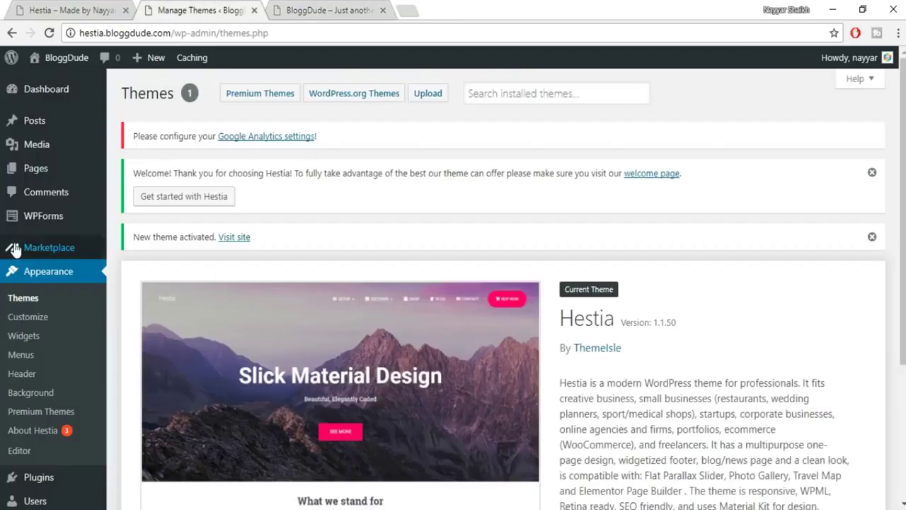
Open the About Hestia welcome page's Recommended Actions tab.
{"action": "mouse_move", "coordinate": [64, 180]}
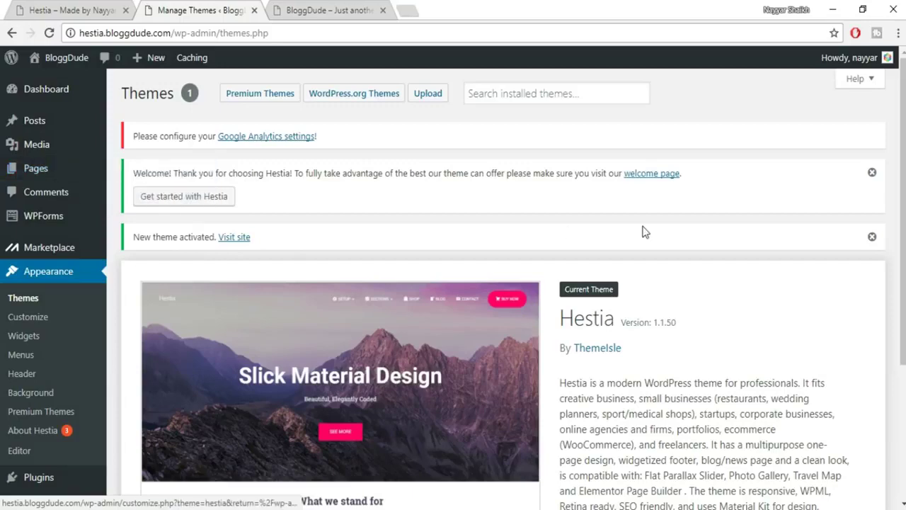
{"action": "scroll", "coordinate": [644, 231], "scroll_direction": "down", "scroll_amount": 3}
{"action": "scroll", "coordinate": [645, 232], "scroll_direction": "up", "scroll_amount": 3}
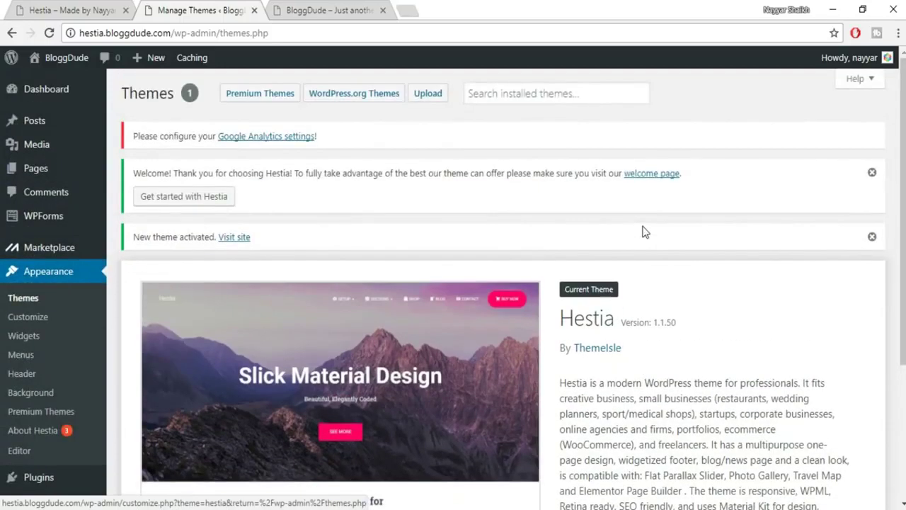
{"action": "scroll", "coordinate": [644, 231], "scroll_direction": "down", "scroll_amount": 2}
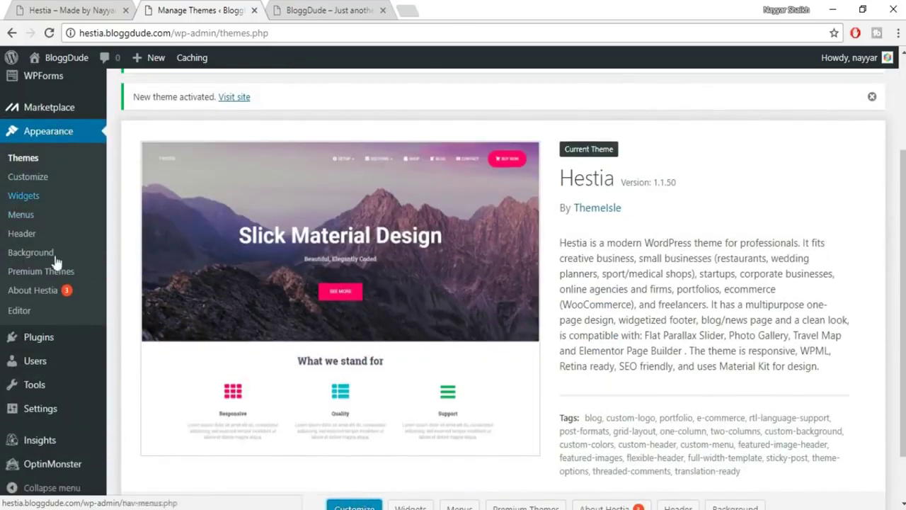
{"action": "left_click", "coordinate": [44, 296]}
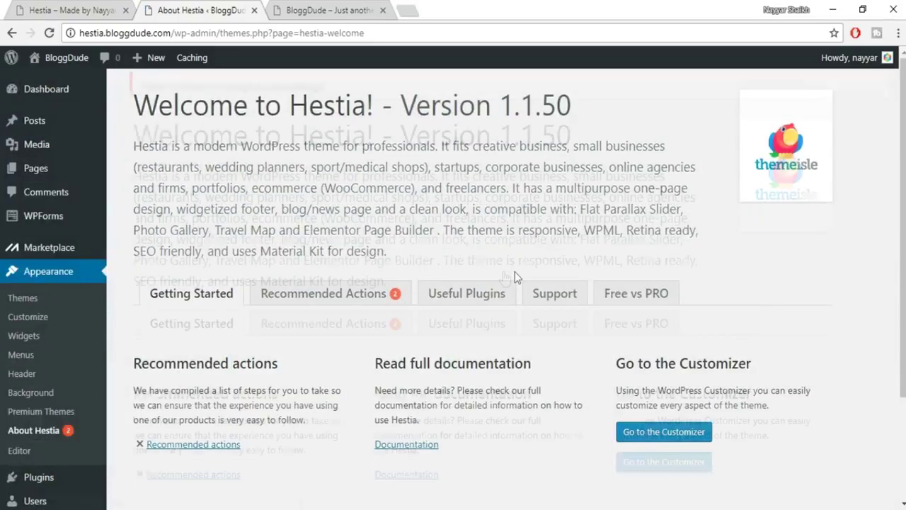
{"action": "scroll", "coordinate": [515, 276], "scroll_direction": "down", "scroll_amount": 2}
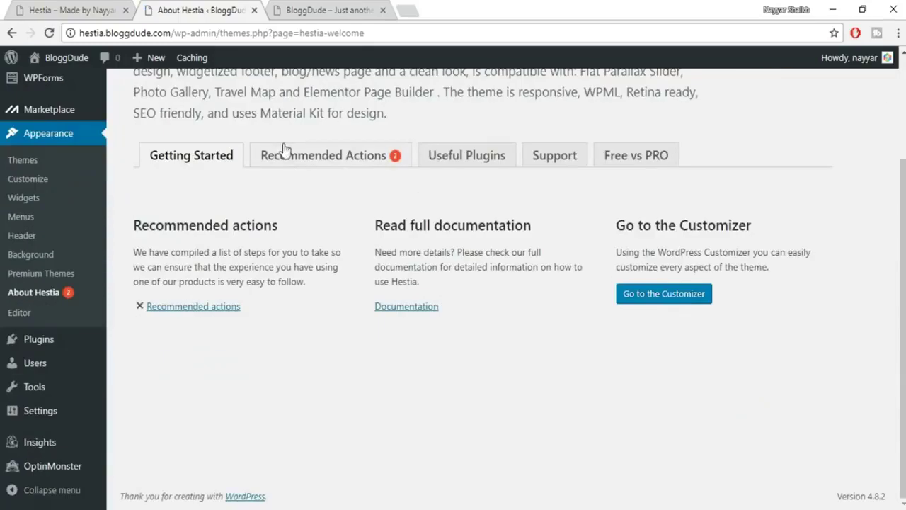
{"action": "left_click", "coordinate": [330, 165]}
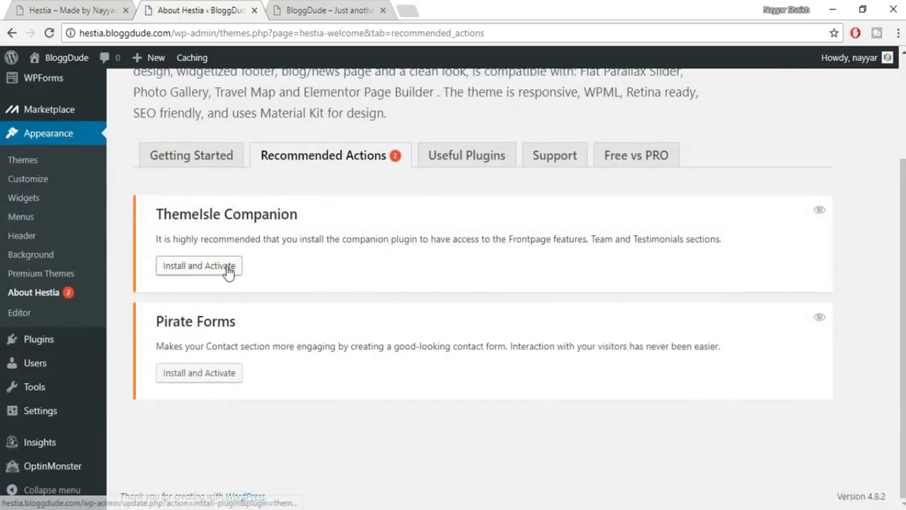
Install ThemeIsle Companion and Pirate Forms, then activate ThemeIsle Companion.
{"action": "left_click", "coordinate": [228, 270]}
{"action": "left_click", "coordinate": [236, 373]}
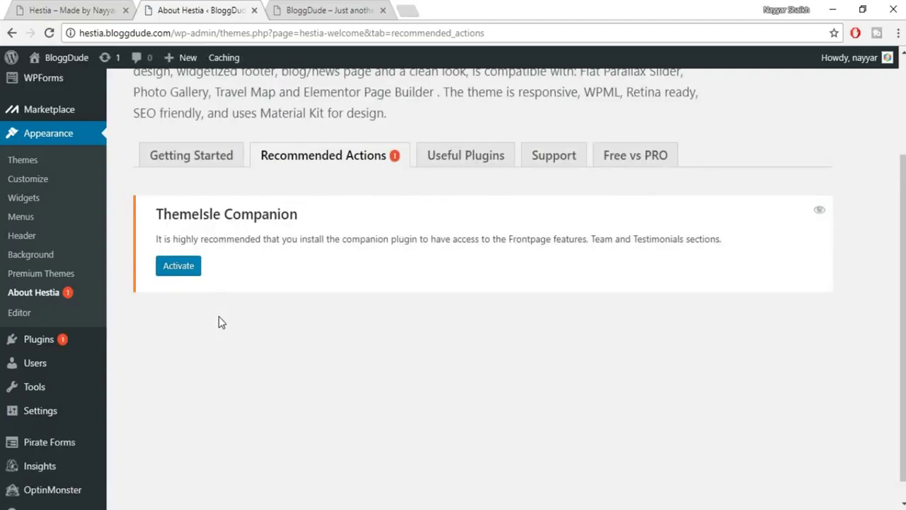
{"action": "left_click", "coordinate": [184, 267]}
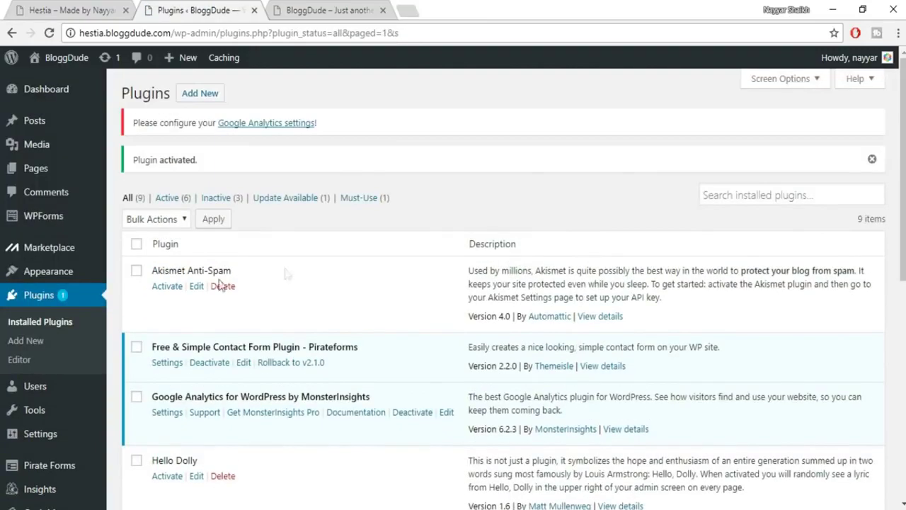
{"action": "mouse_move", "coordinate": [58, 275]}
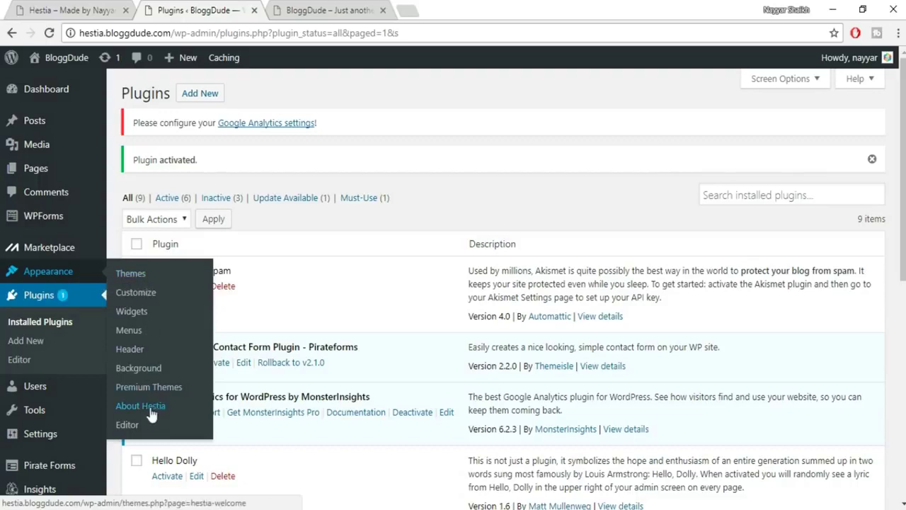
{"action": "left_click", "coordinate": [177, 406]}
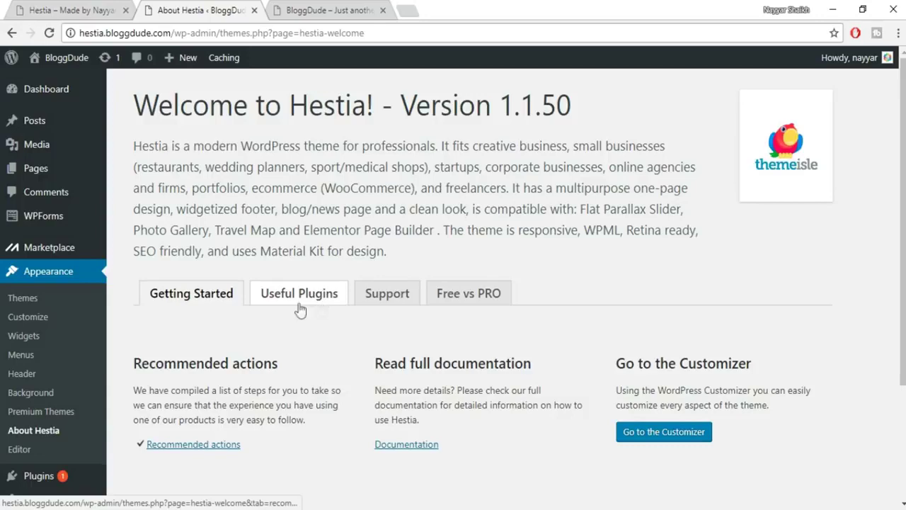
Install and activate Elementor Page Builder from Hestia's Useful Plugins tab.
{"action": "left_click", "coordinate": [315, 303]}
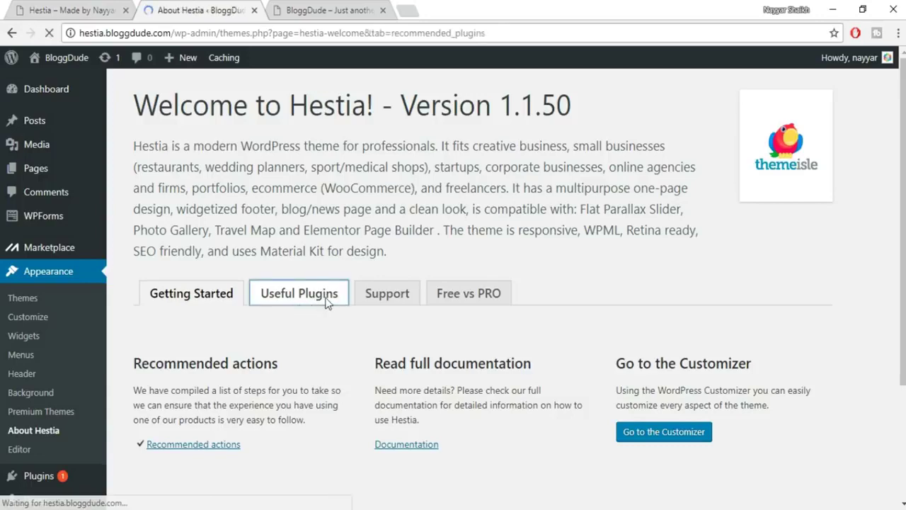
{"action": "scroll", "coordinate": [223, 181], "scroll_direction": "down", "scroll_amount": 4}
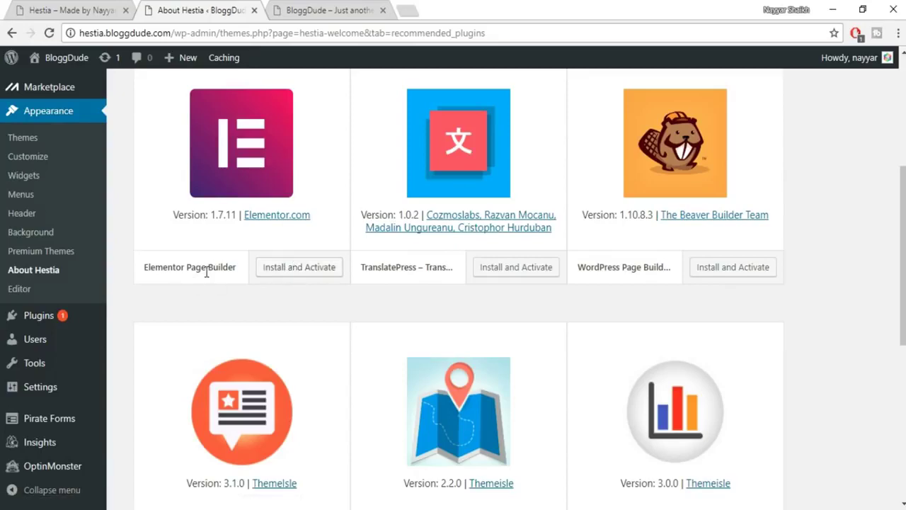
{"action": "left_click", "coordinate": [315, 271]}
{"action": "scroll", "coordinate": [335, 285], "scroll_direction": "up", "scroll_amount": 1}
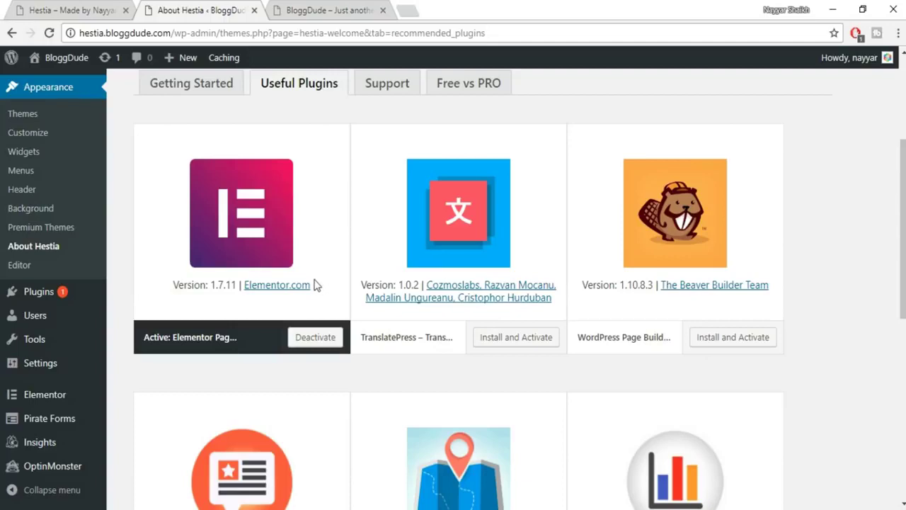
{"action": "scroll", "coordinate": [259, 308], "scroll_direction": "up", "scroll_amount": 1}
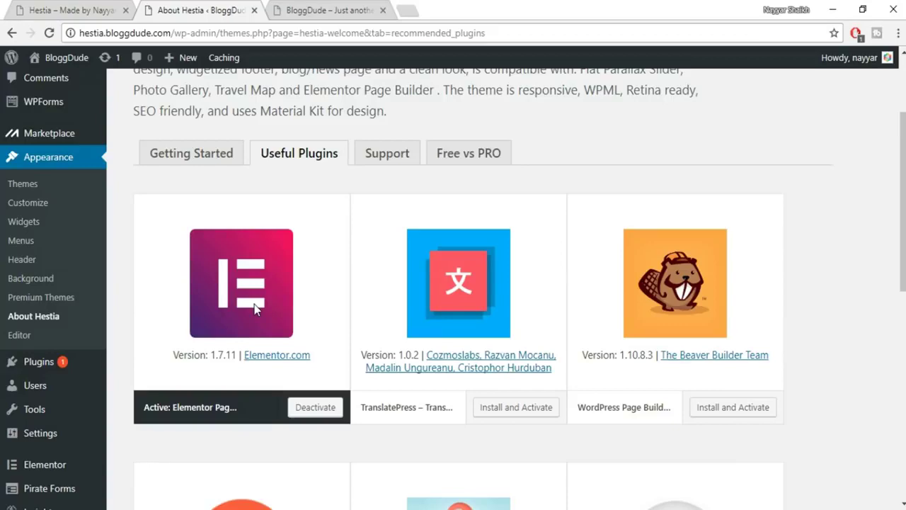
{"action": "scroll", "coordinate": [254, 304], "scroll_direction": "up", "scroll_amount": 2}
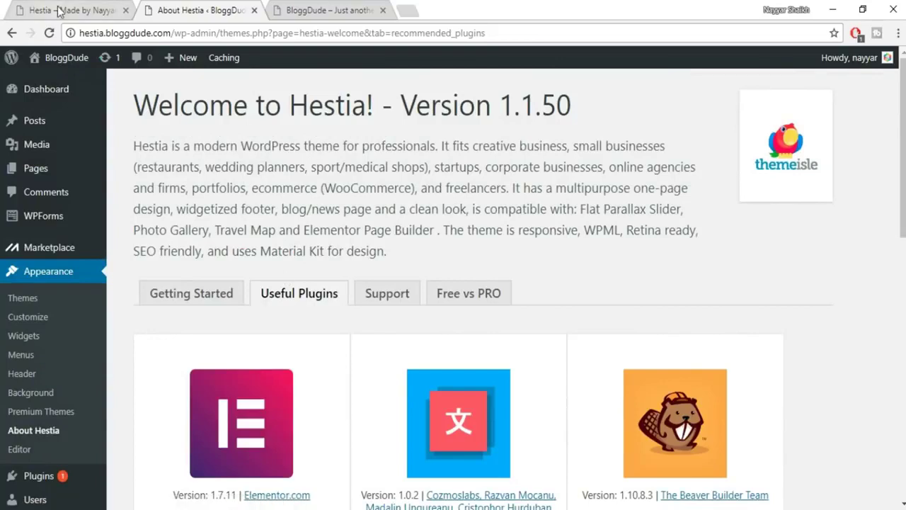
{"action": "left_click", "coordinate": [60, 10]}
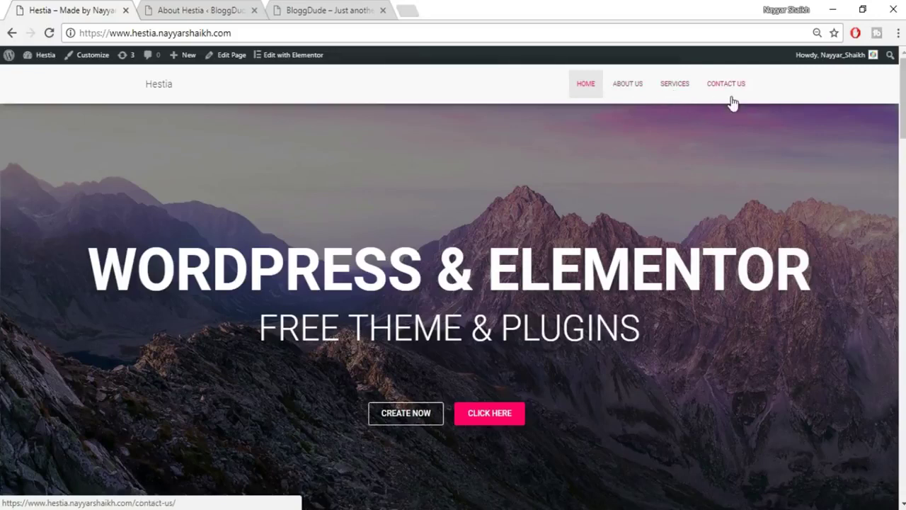
{"action": "left_click", "coordinate": [218, 9]}
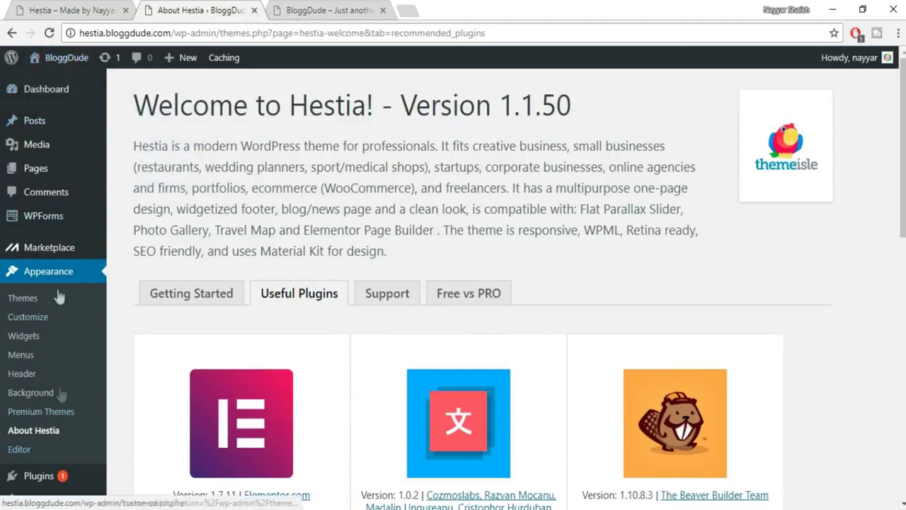
{"action": "mouse_move", "coordinate": [41, 173]}
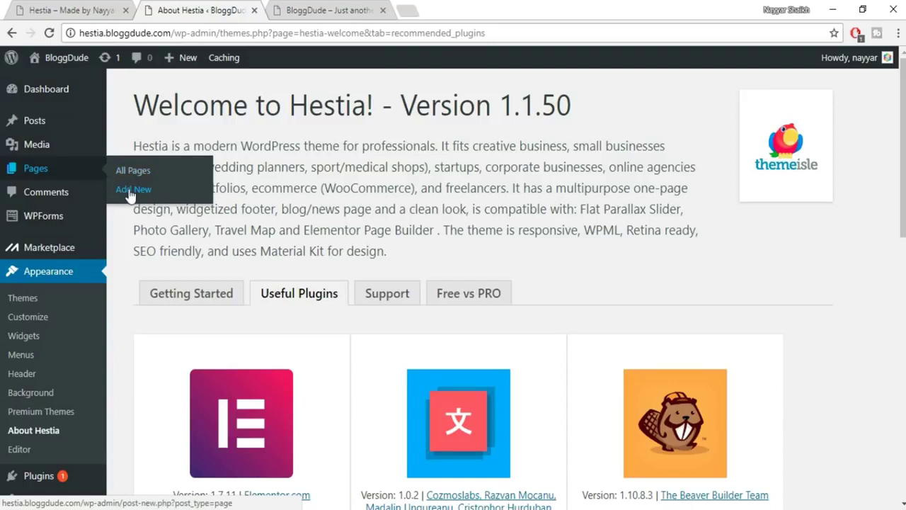
Create a new page titled 'Home Page'.
{"action": "left_click", "coordinate": [129, 189]}
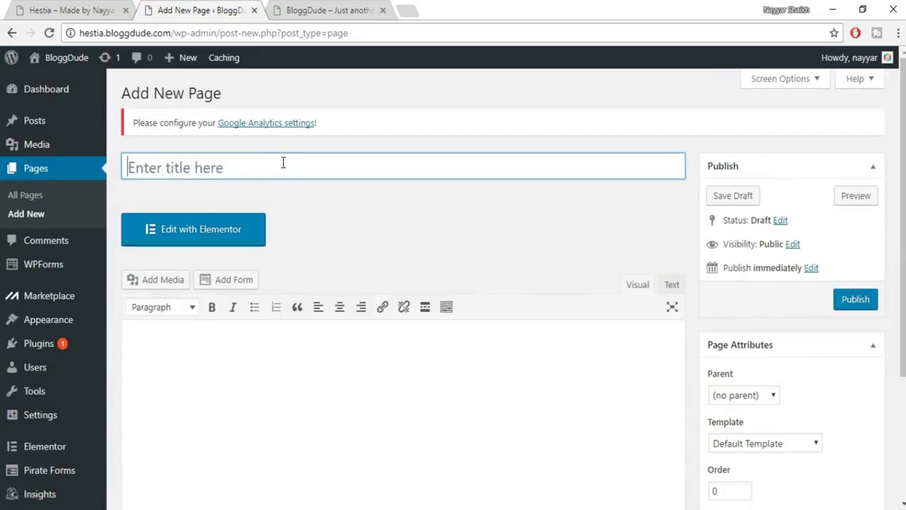
{"action": "left_click", "coordinate": [283, 163]}
{"action": "type", "text": "Home Page"}
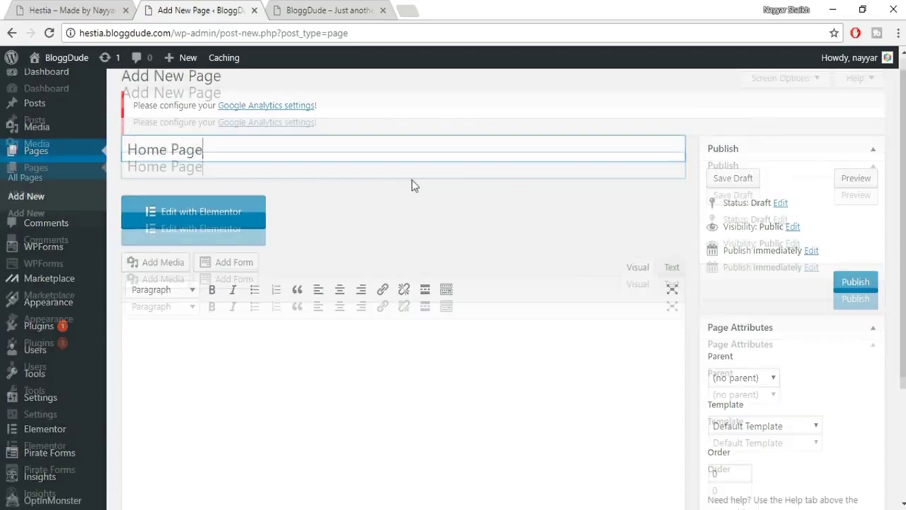
Set its template to Page Builder Full Width and publish the page.
{"action": "scroll", "coordinate": [839, 364], "scroll_direction": "down", "scroll_amount": 2}
{"action": "left_click", "coordinate": [752, 306]}
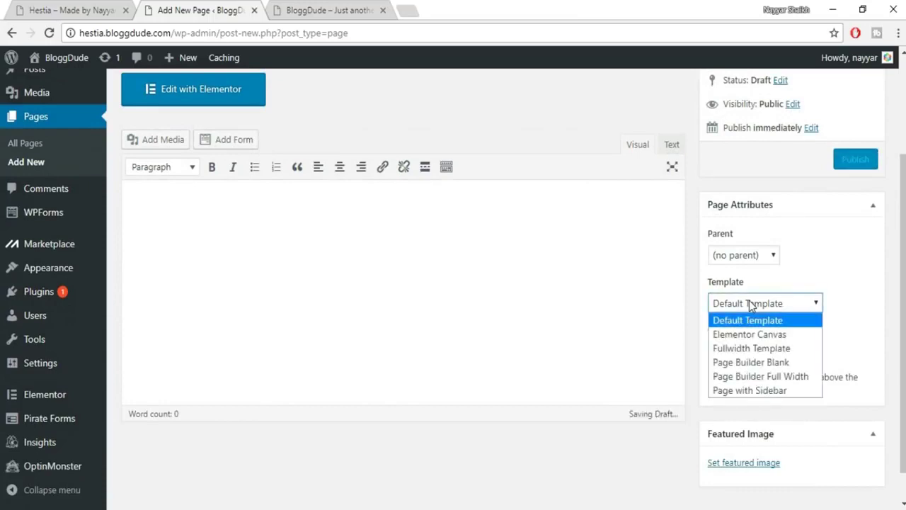
{"action": "left_click", "coordinate": [756, 377]}
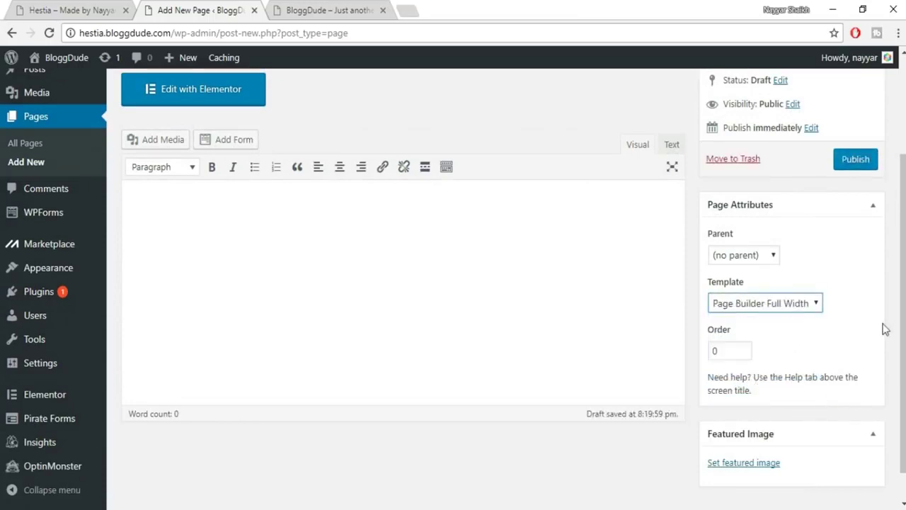
{"action": "scroll", "coordinate": [884, 328], "scroll_direction": "up", "scroll_amount": 2}
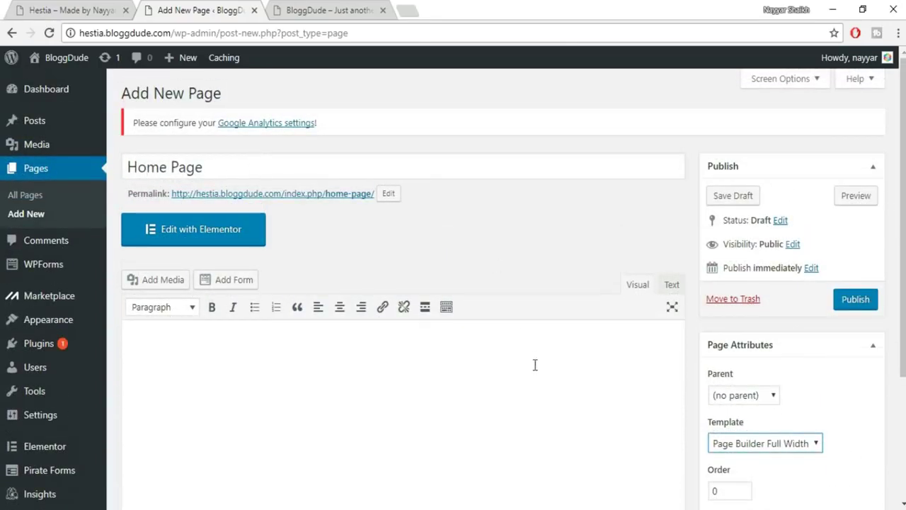
{"action": "scroll", "coordinate": [534, 364], "scroll_direction": "down", "scroll_amount": 1}
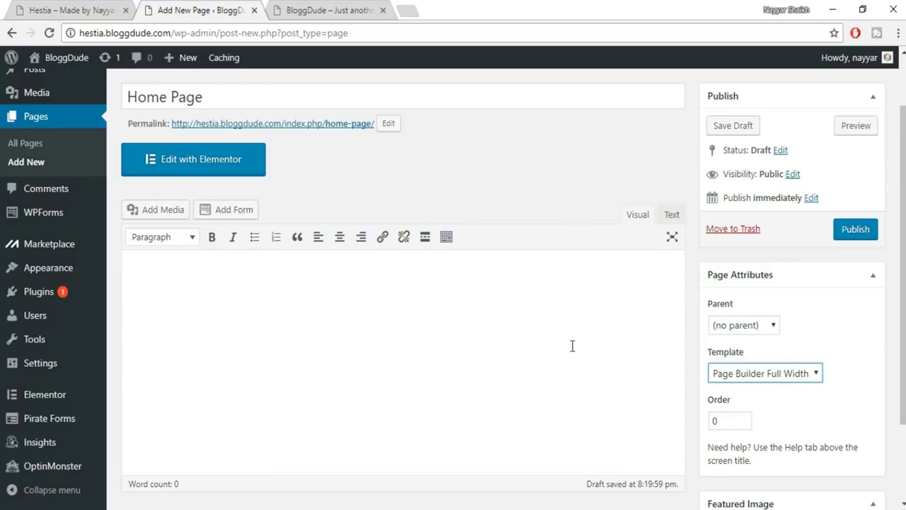
{"action": "scroll", "coordinate": [566, 375], "scroll_direction": "up", "scroll_amount": 1}
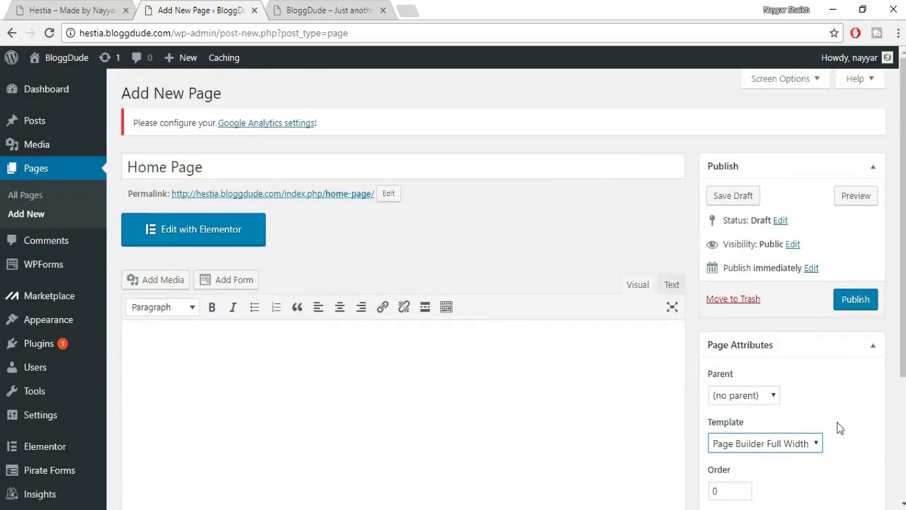
{"action": "scroll", "coordinate": [829, 426], "scroll_direction": "down", "scroll_amount": 1}
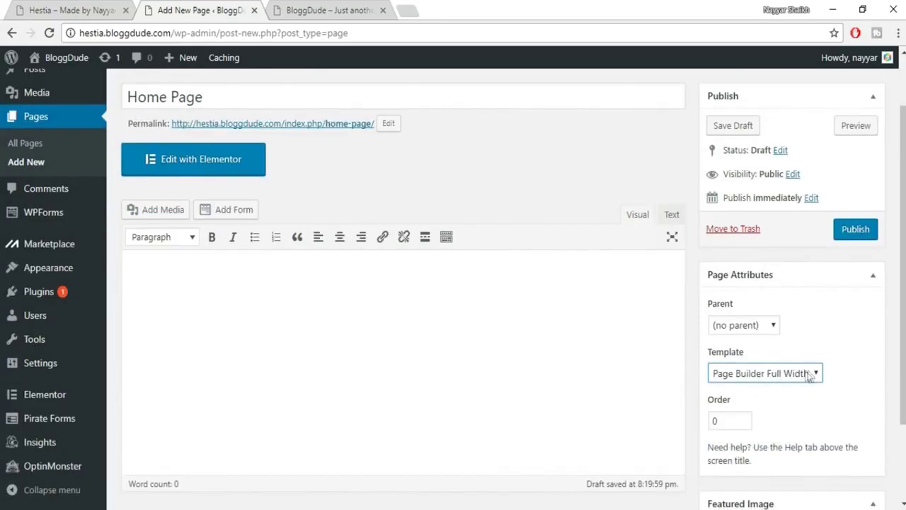
{"action": "left_click", "coordinate": [855, 236]}
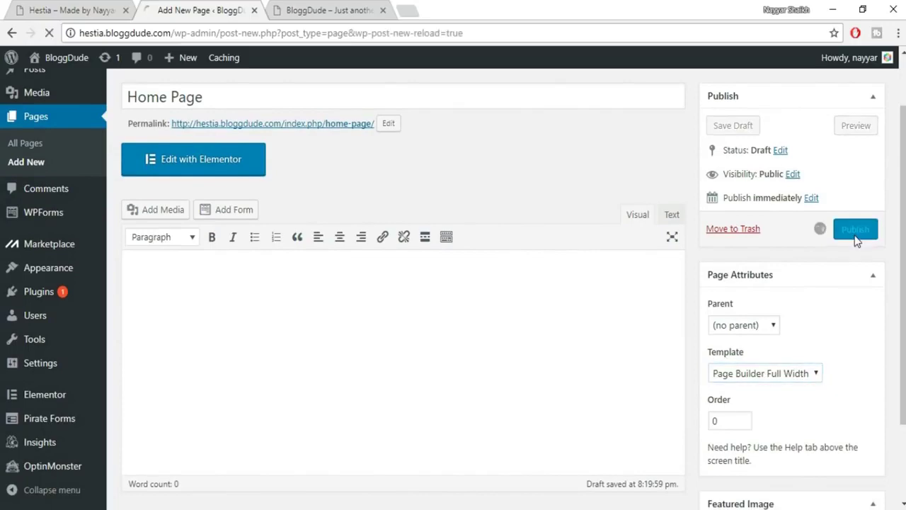
Scroll the reloaded Edit Page screen to confirm the 'Page published' notice for Home Page.
{"action": "scroll", "coordinate": [857, 258], "scroll_direction": "up", "scroll_amount": 1}
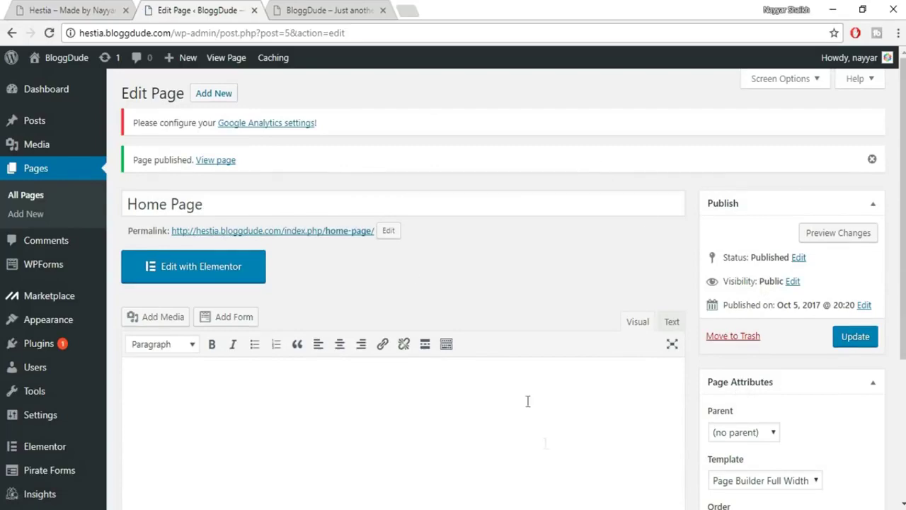
{"action": "scroll", "coordinate": [546, 444], "scroll_direction": "down", "scroll_amount": 3}
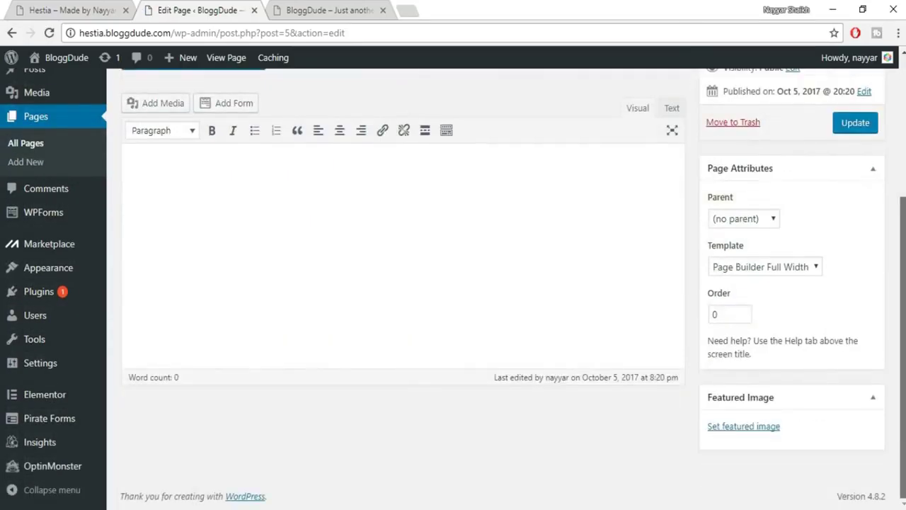
{"action": "scroll", "coordinate": [513, 283], "scroll_direction": "up", "scroll_amount": 3}
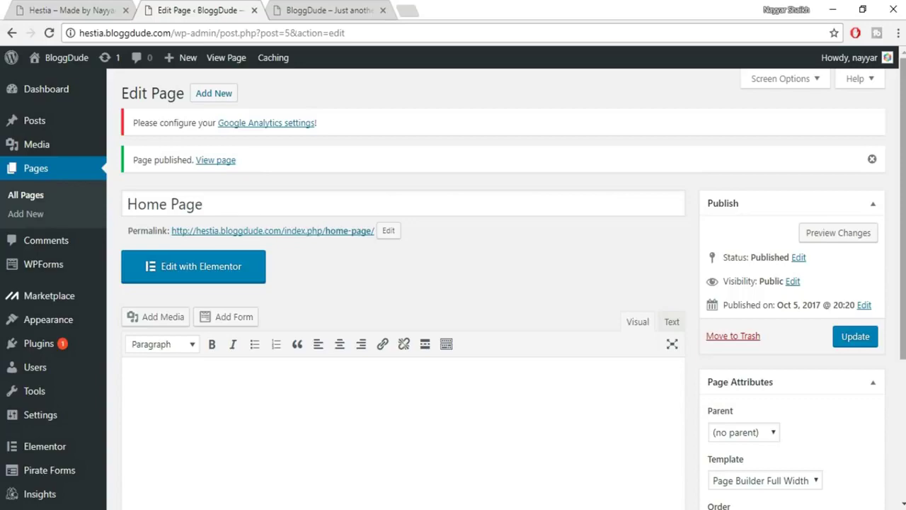
Reload the site's front page tab to check for changes after publishing.
{"action": "left_click", "coordinate": [377, 7]}
{"action": "left_click", "coordinate": [192, 9]}
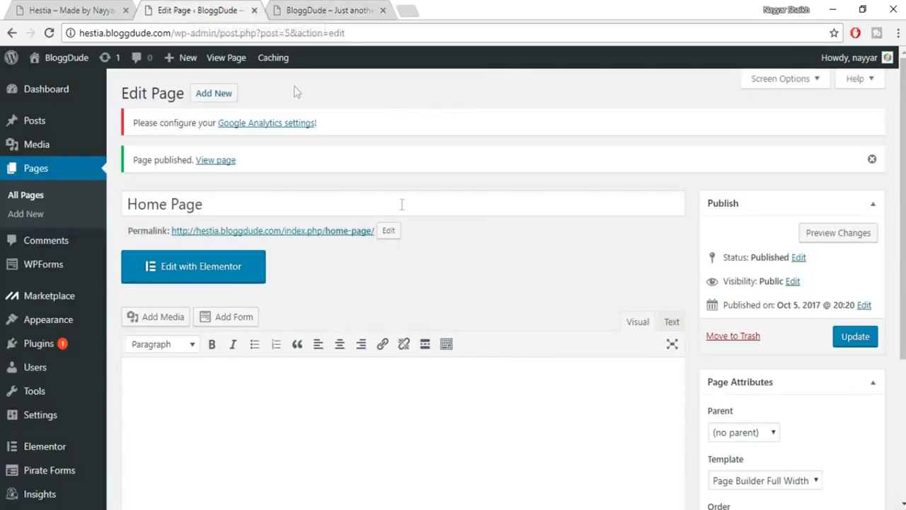
{"action": "left_click", "coordinate": [302, 8]}
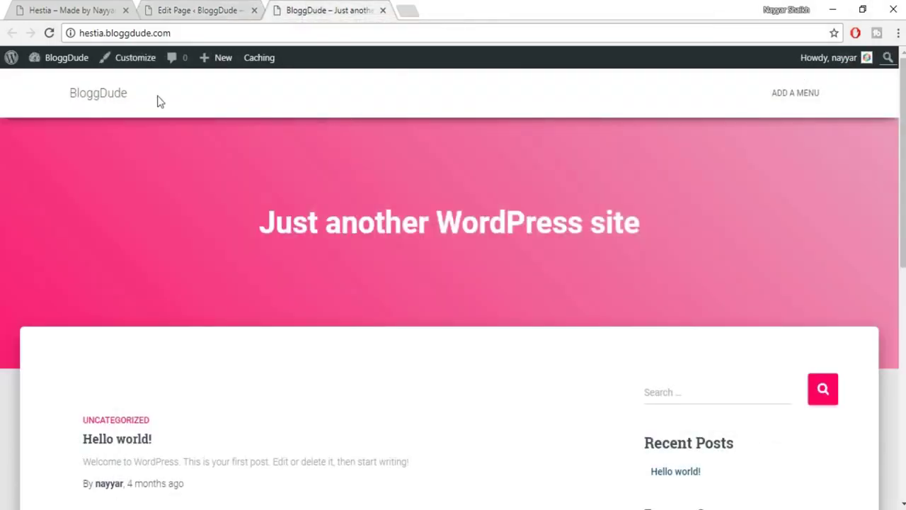
{"action": "left_click", "coordinate": [50, 34]}
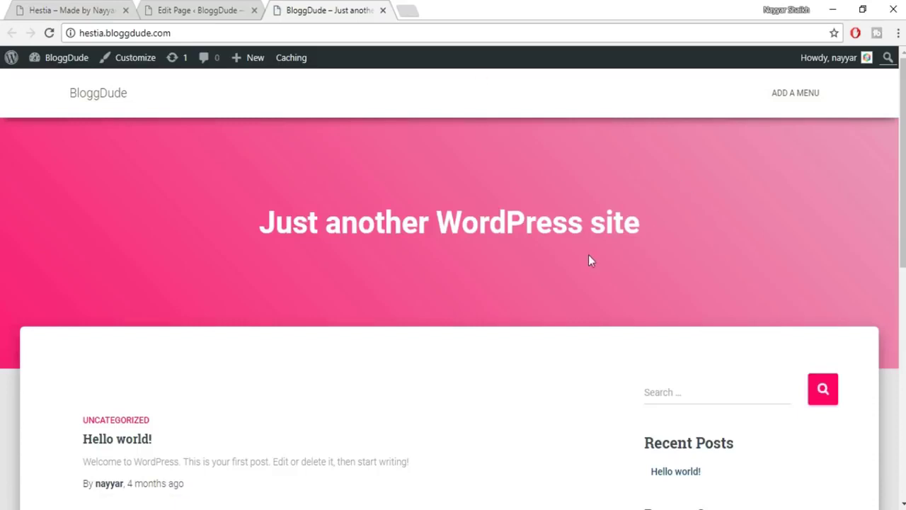
{"action": "scroll", "coordinate": [593, 256], "scroll_direction": "down", "scroll_amount": 6}
{"action": "scroll", "coordinate": [598, 287], "scroll_direction": "up", "scroll_amount": 6}
Open the published Home Page's 'View page' link in a new tab.
{"action": "left_click", "coordinate": [230, 9]}
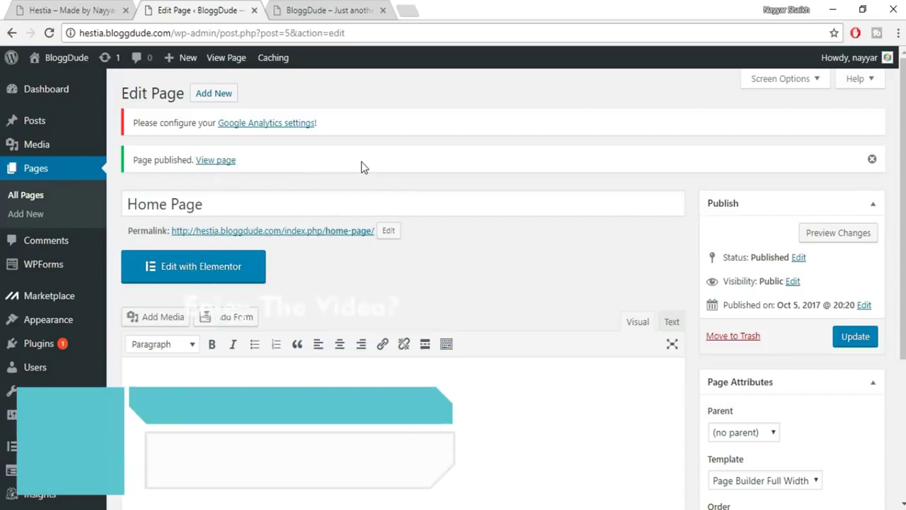
{"action": "left_click_drag", "start_coordinate": [136, 161], "coordinate": [188, 161]}
{"action": "left_click", "coordinate": [228, 167]}
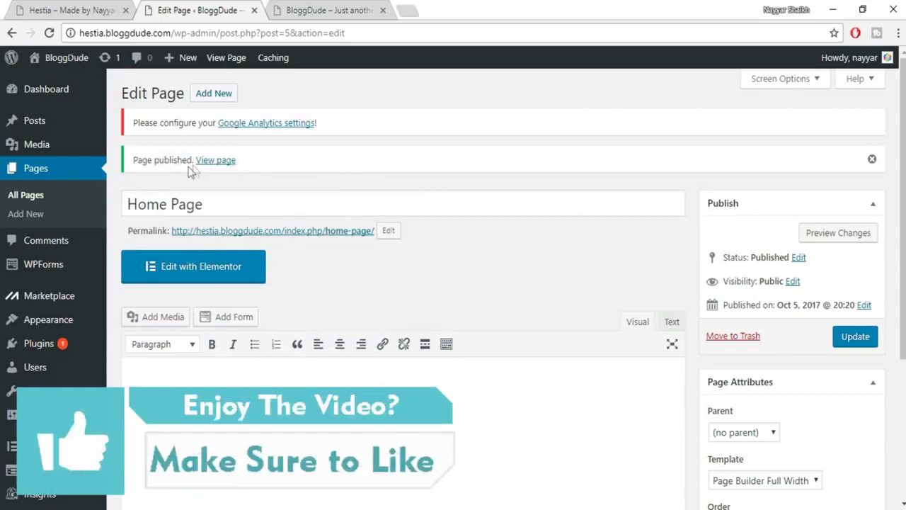
{"action": "right_click", "coordinate": [221, 168]}
{"action": "left_click", "coordinate": [240, 174]}
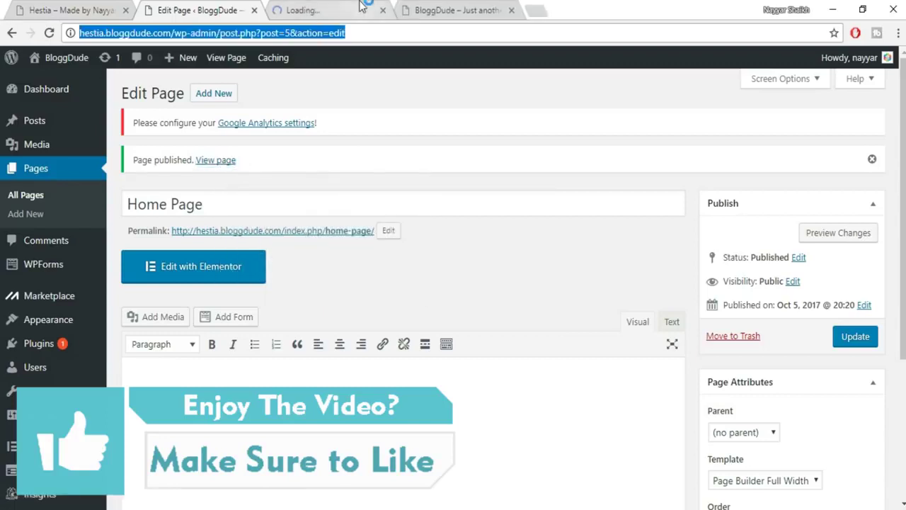
{"action": "left_click", "coordinate": [361, 8]}
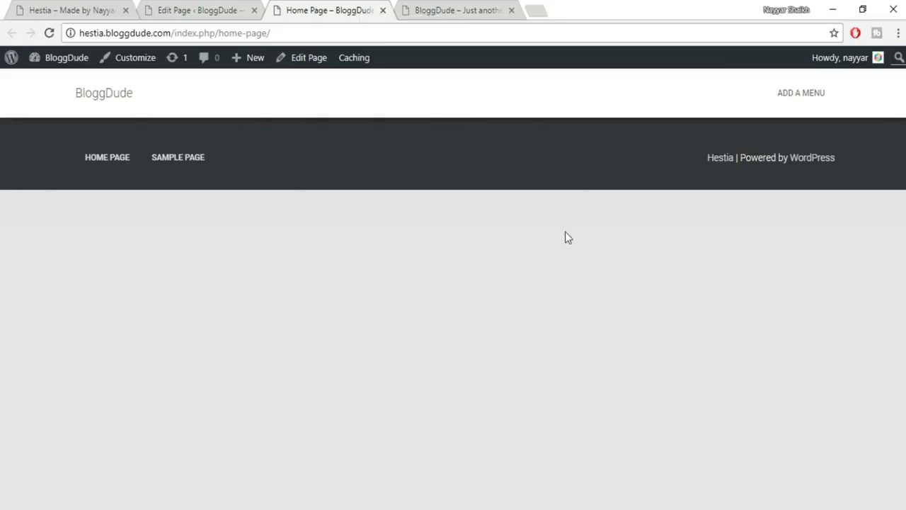
Close the page editor tab and stay on the live Home Page at /index.php/home-page/.
{"action": "left_click", "coordinate": [441, 8]}
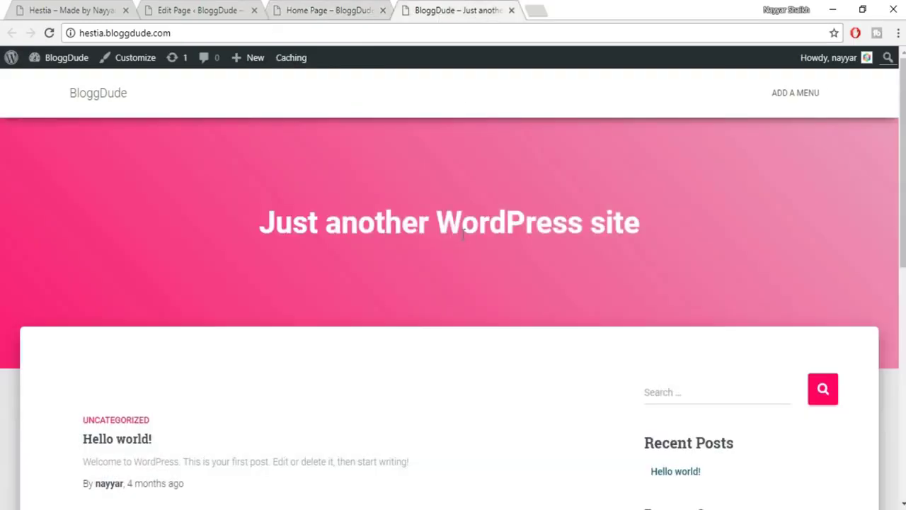
{"action": "left_click", "coordinate": [191, 33]}
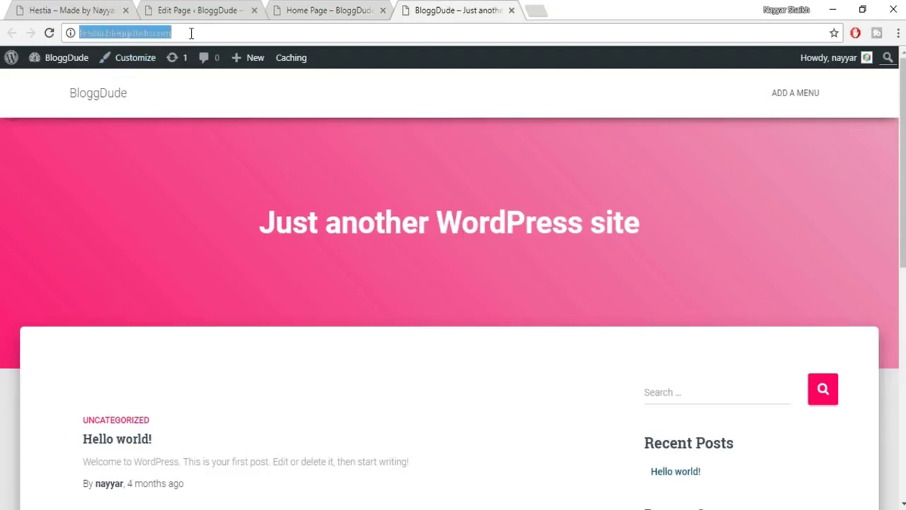
{"action": "left_click", "coordinate": [254, 9]}
{"action": "left_click", "coordinate": [192, 10]}
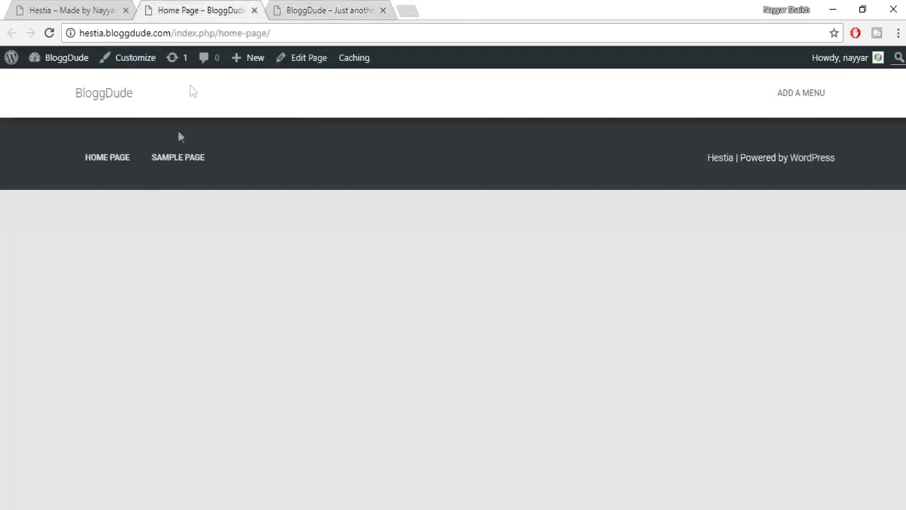
{"action": "left_click", "coordinate": [308, 6]}
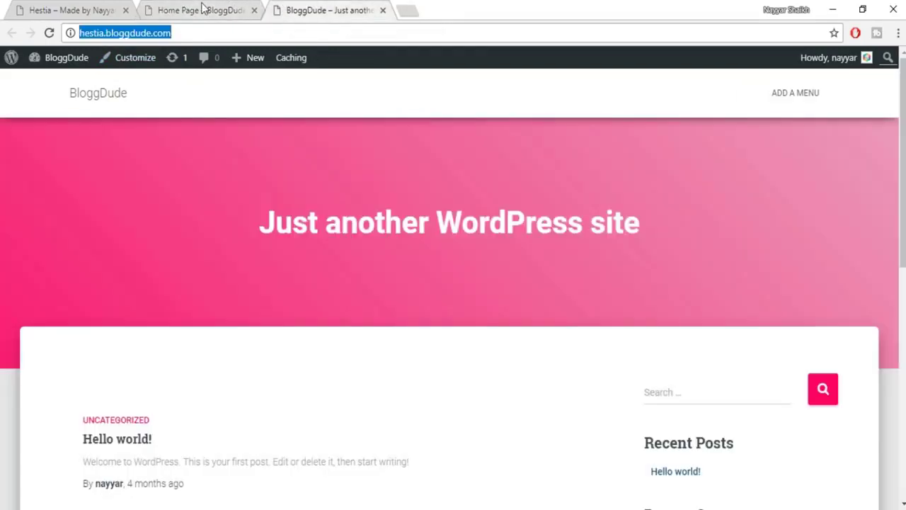
{"action": "left_click", "coordinate": [204, 10]}
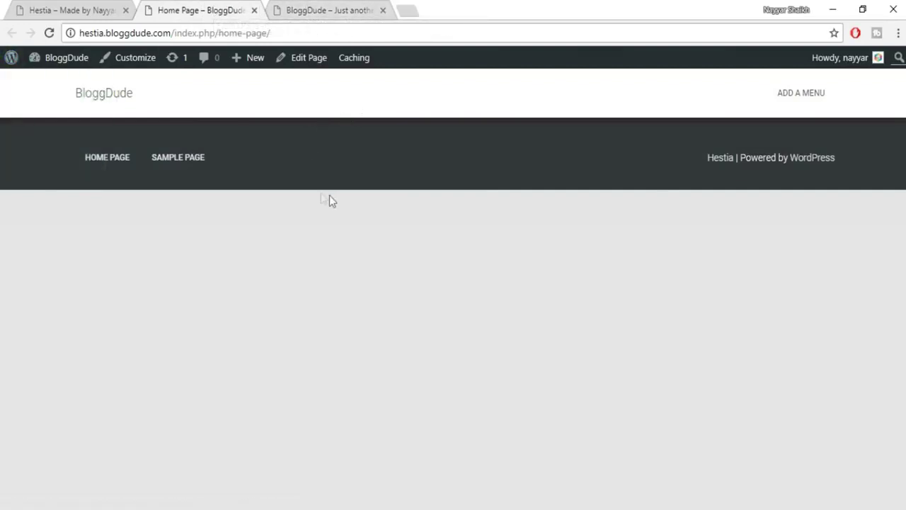
{"action": "mouse_move", "coordinate": [71, 63]}
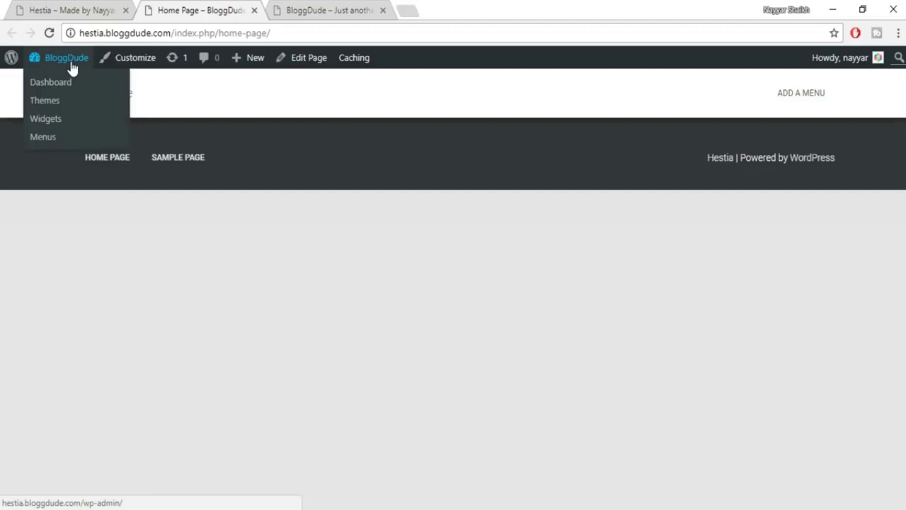
Return to the BloggDude admin Dashboard and bring up the Settings menu.
{"action": "left_click", "coordinate": [66, 85]}
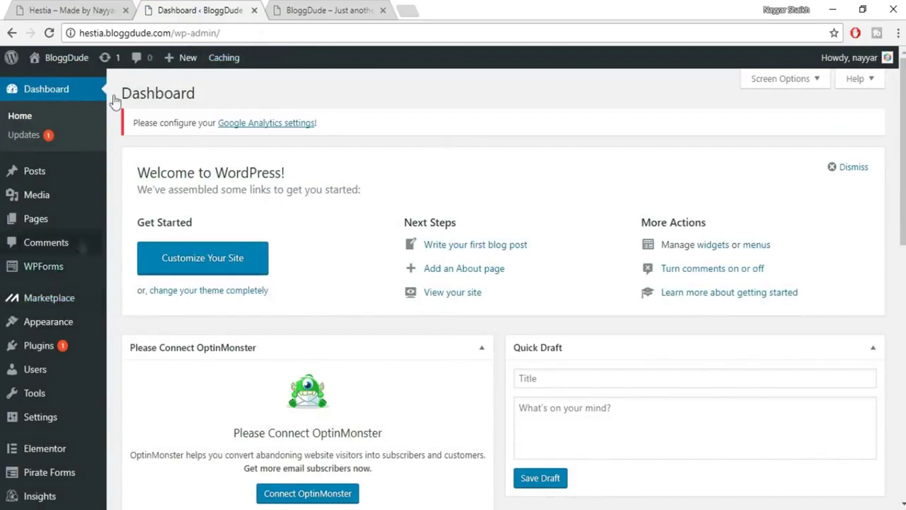
{"action": "mouse_move", "coordinate": [100, 209]}
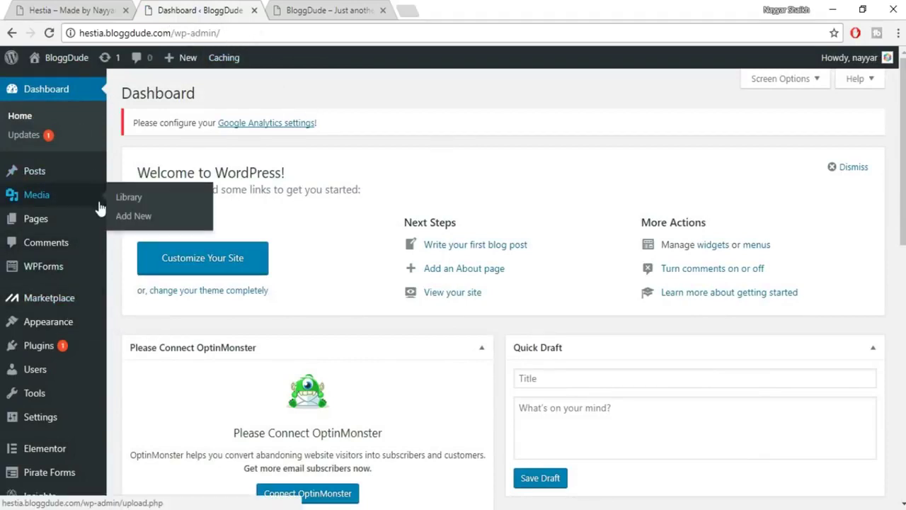
{"action": "left_click", "coordinate": [343, 10]}
{"action": "left_click", "coordinate": [243, 10]}
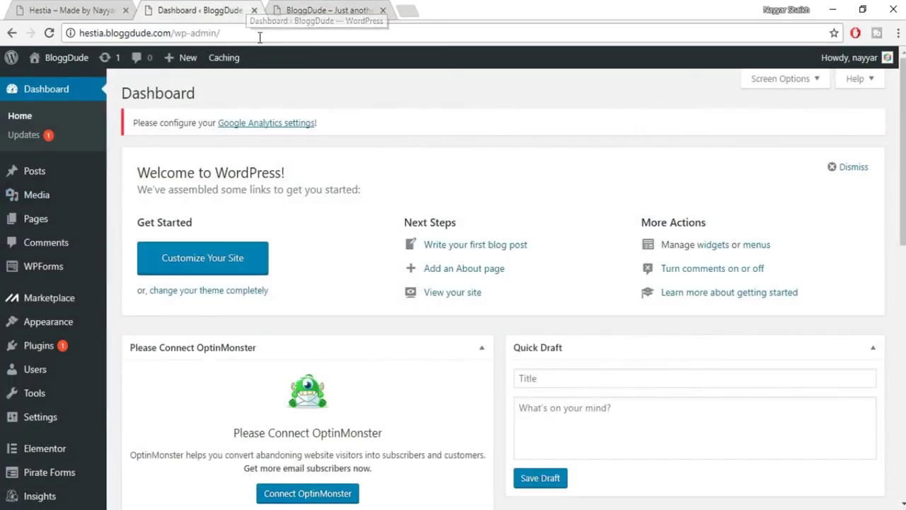
{"action": "mouse_move", "coordinate": [106, 219]}
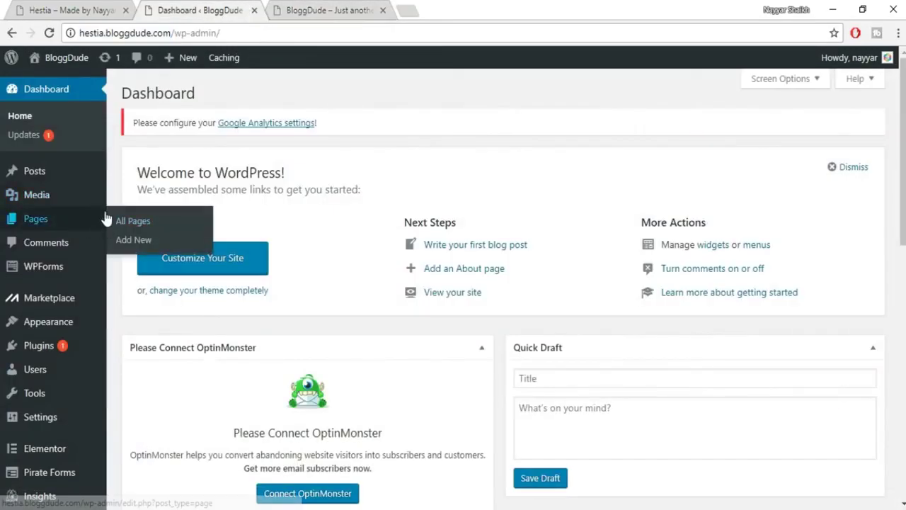
{"action": "scroll", "coordinate": [106, 219], "scroll_direction": "down", "scroll_amount": 2}
{"action": "mouse_move", "coordinate": [40, 373]}
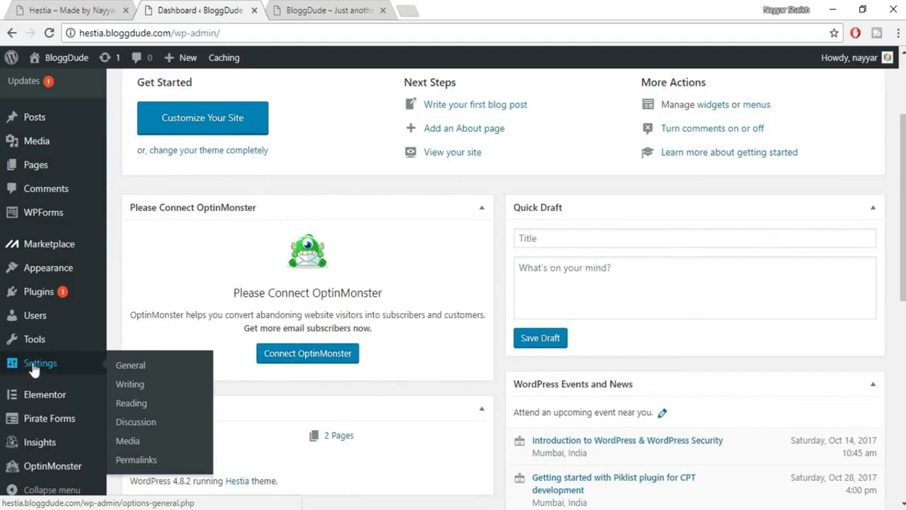
In Reading settings, set a static front page showing Home Page and save the changes.
{"action": "left_click", "coordinate": [131, 407]}
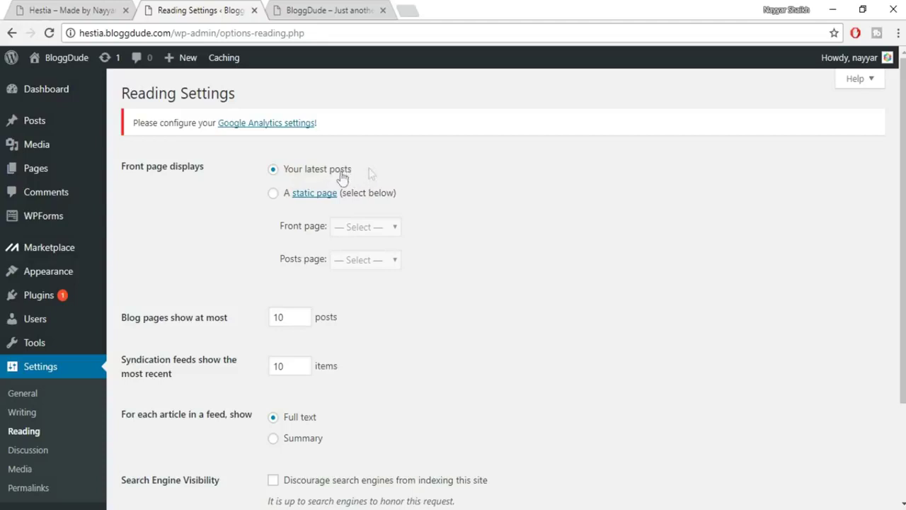
{"action": "left_click", "coordinate": [274, 194]}
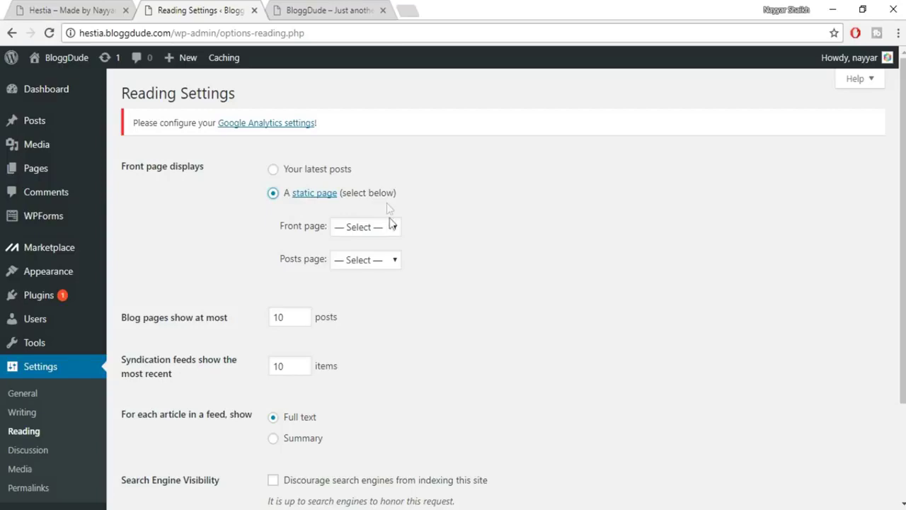
{"action": "left_click", "coordinate": [361, 228]}
{"action": "left_click", "coordinate": [368, 259]}
{"action": "left_click", "coordinate": [368, 228]}
{"action": "left_click", "coordinate": [371, 259]}
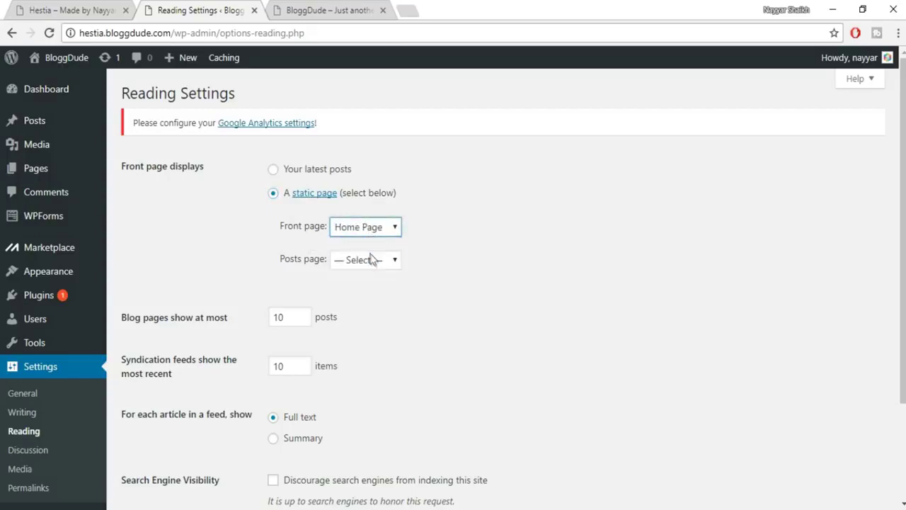
{"action": "scroll", "coordinate": [460, 293], "scroll_direction": "down", "scroll_amount": 3}
{"action": "left_click", "coordinate": [142, 415]}
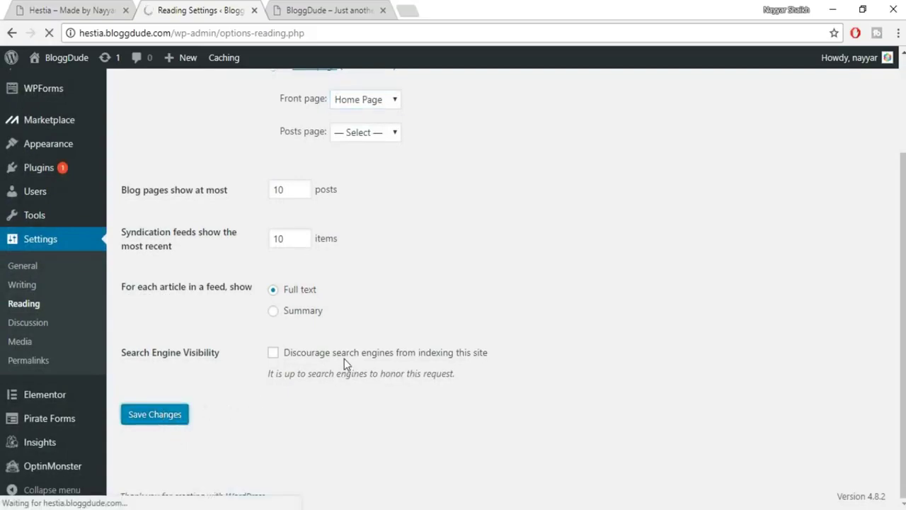
{"action": "left_click", "coordinate": [302, 10]}
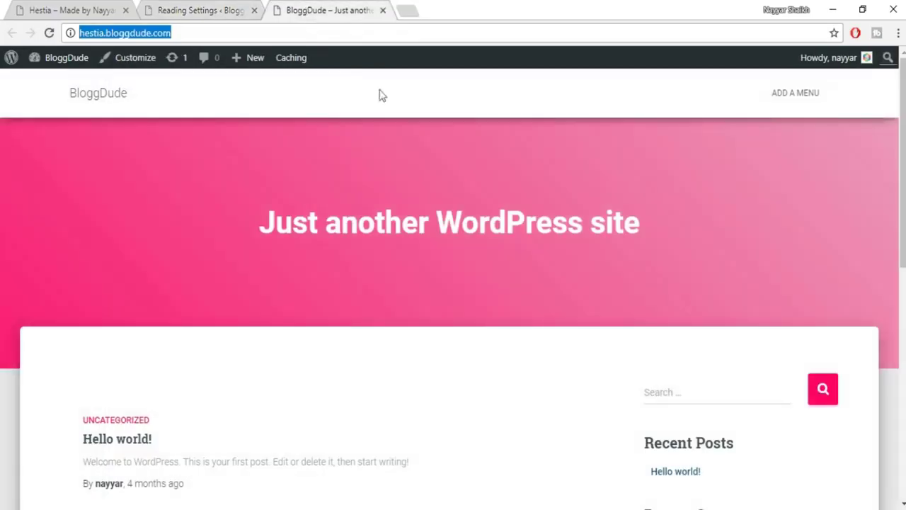
Reload the site to see Home Page as the front page, then open its edit screen.
{"action": "left_click", "coordinate": [49, 32]}
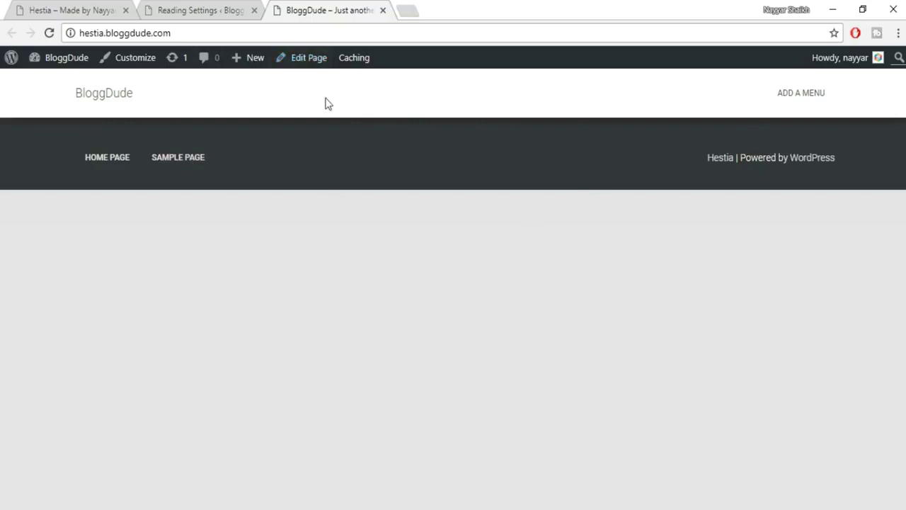
{"action": "left_click", "coordinate": [303, 68]}
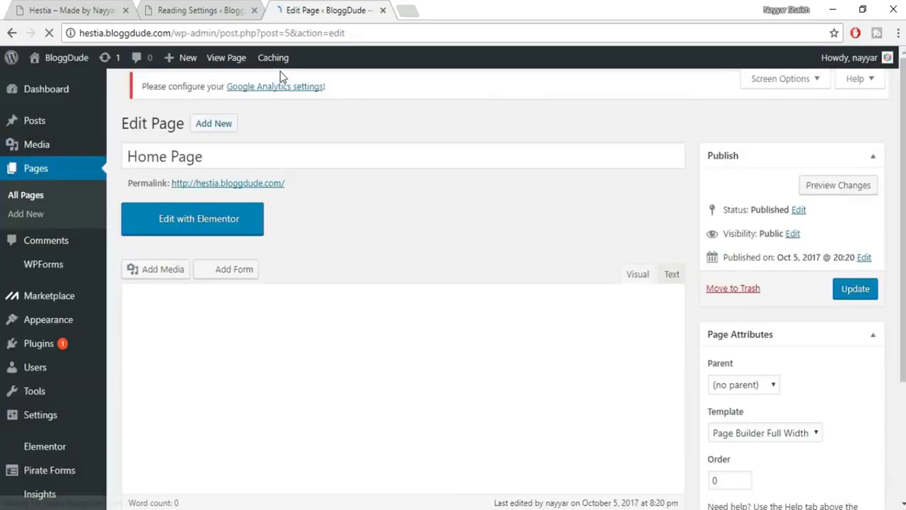
Open Home Page in Elementor, accept Hestia's default widget styling, and view the Hestia demo.
{"action": "left_click", "coordinate": [232, 226]}
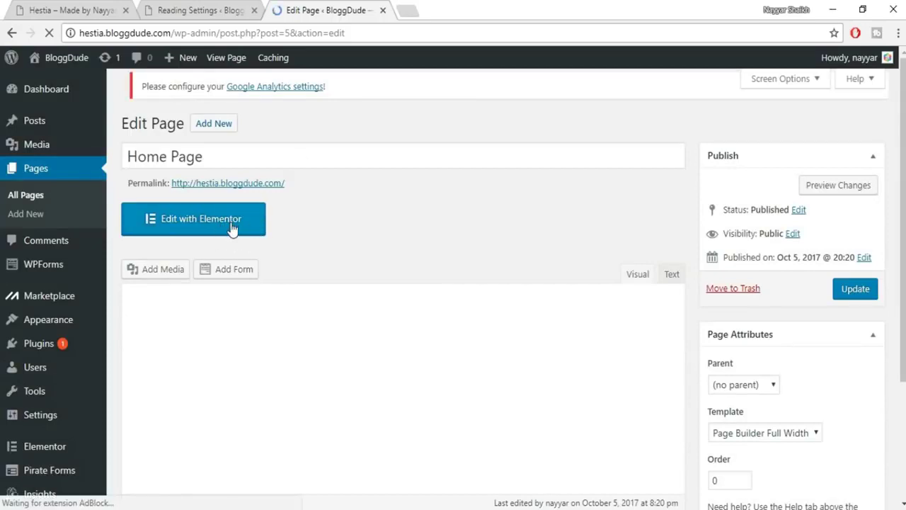
{"action": "left_click", "coordinate": [220, 229]}
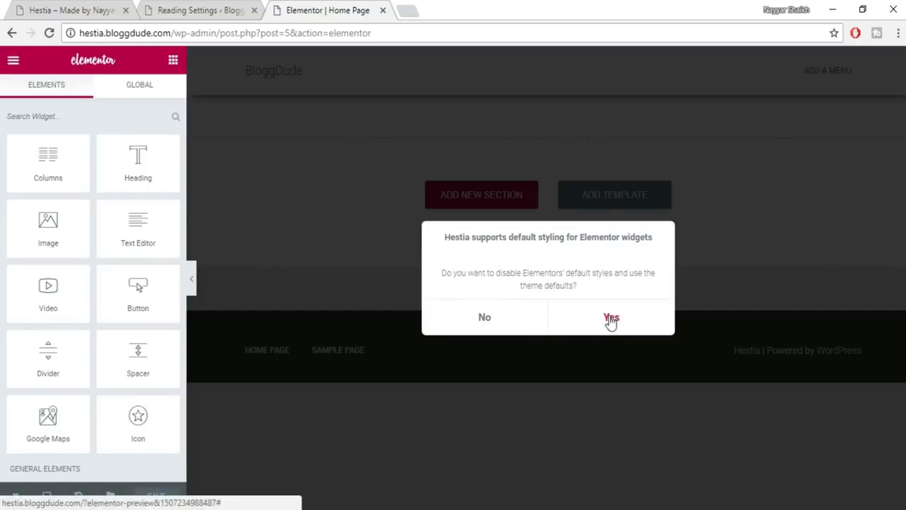
{"action": "left_click", "coordinate": [609, 318]}
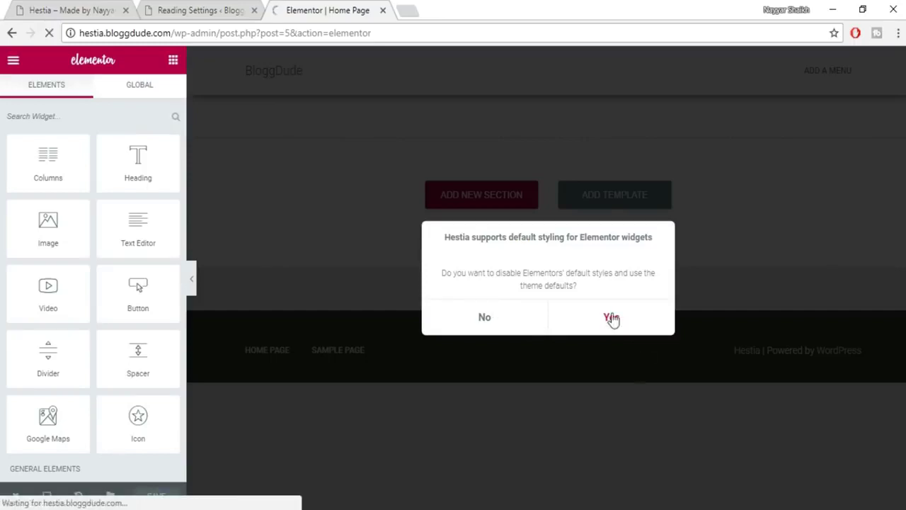
{"action": "left_click", "coordinate": [80, 7]}
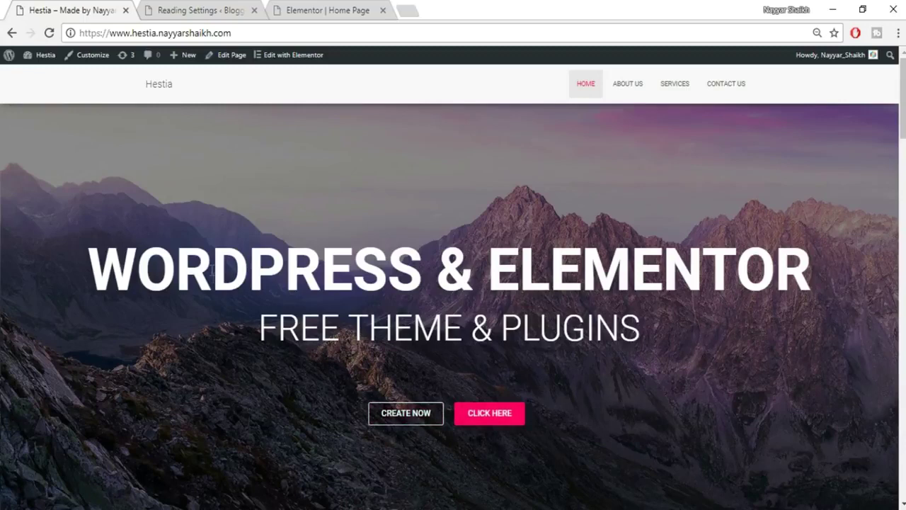
Compare the empty Elementor Home Page with the Hestia demo site, then open a blank tab.
{"action": "left_click", "coordinate": [341, 15]}
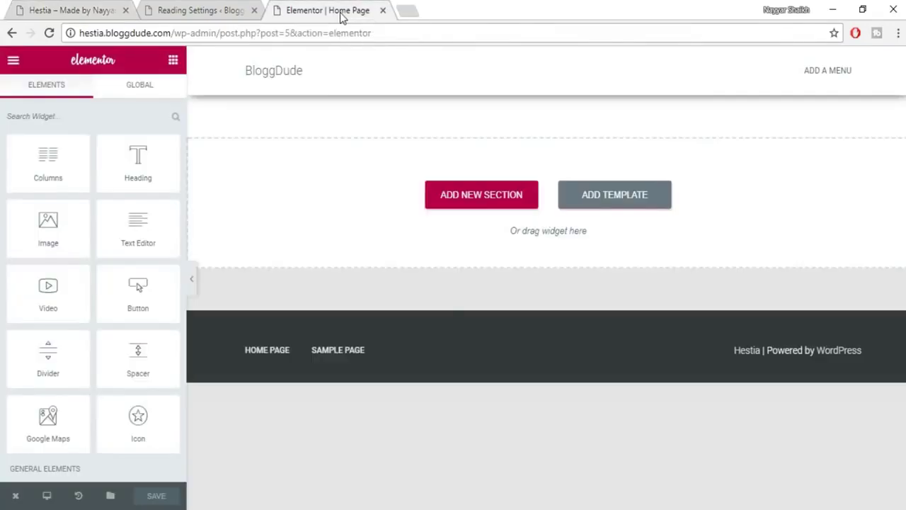
{"action": "left_click", "coordinate": [46, 7]}
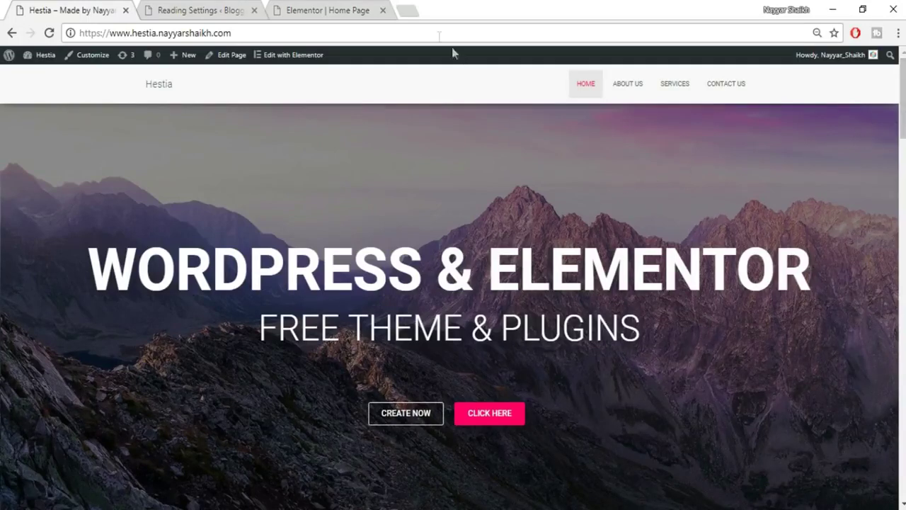
{"action": "left_click", "coordinate": [407, 10]}
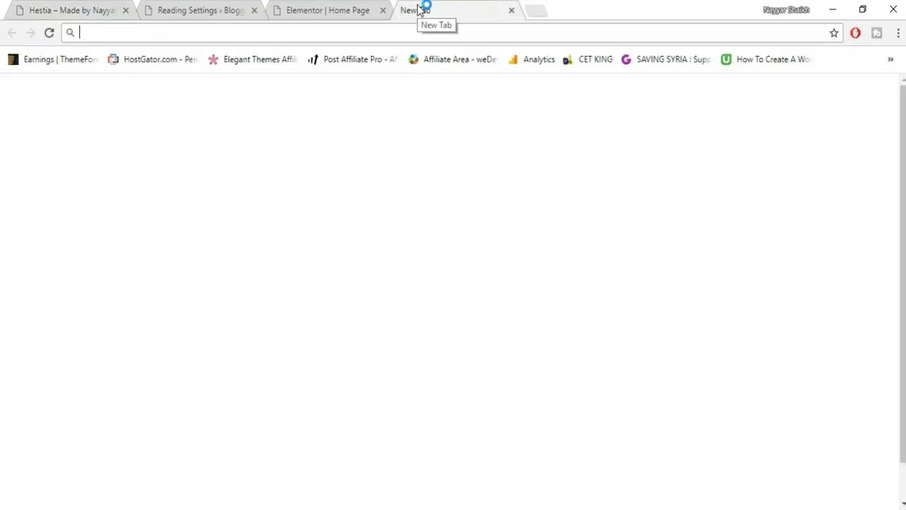
Go to bloggdude.com and open the Elementor & Hestia tutorial post.
{"action": "type", "text": "bloggdude.com"}
{"action": "key", "text": "Return"}
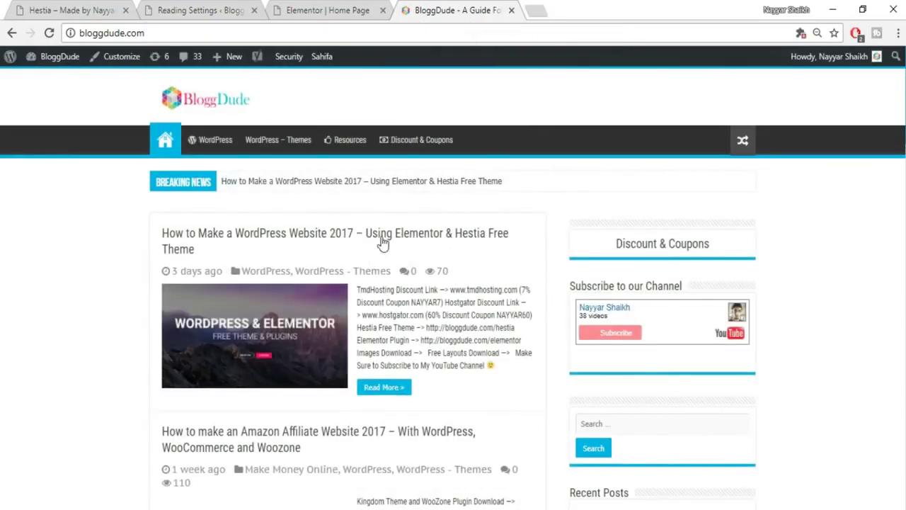
{"action": "scroll", "coordinate": [513, 259], "scroll_direction": "down", "scroll_amount": 3}
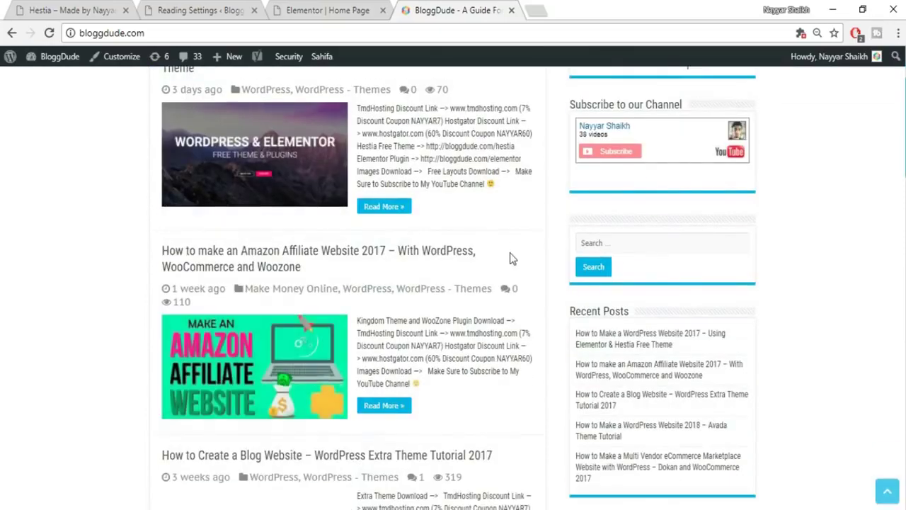
{"action": "scroll", "coordinate": [510, 256], "scroll_direction": "up", "scroll_amount": 2}
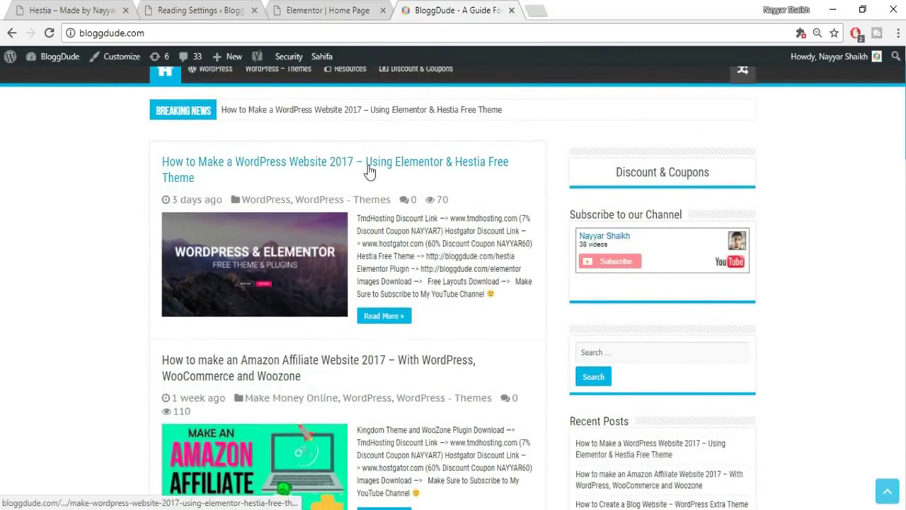
{"action": "left_click", "coordinate": [473, 166]}
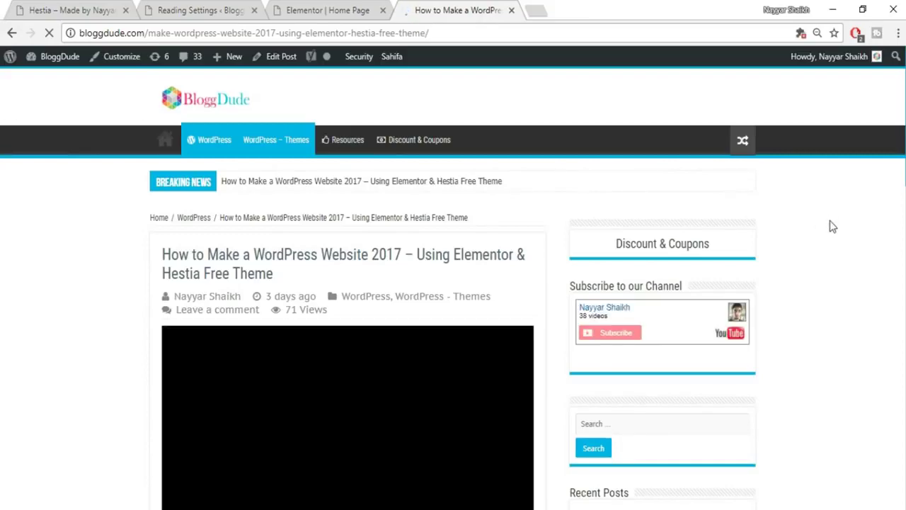
Find the Images Download and Free Layouts Download links, then return to the Elementor editor.
{"action": "scroll", "coordinate": [833, 234], "scroll_direction": "down", "scroll_amount": 2}
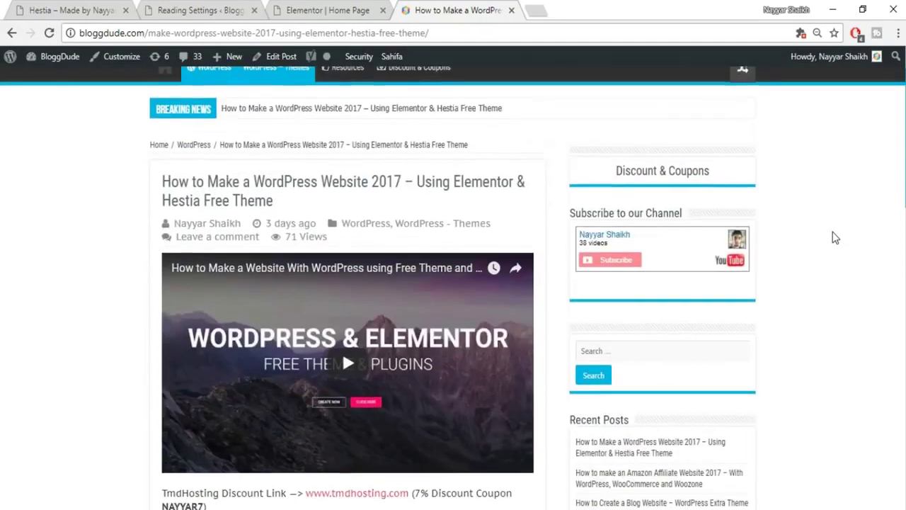
{"action": "scroll", "coordinate": [834, 237], "scroll_direction": "down", "scroll_amount": 3}
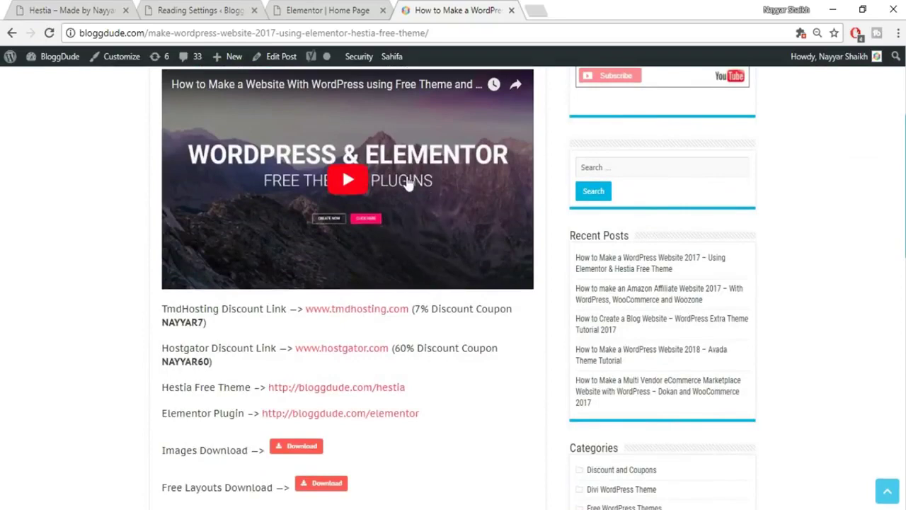
{"action": "scroll", "coordinate": [482, 224], "scroll_direction": "down", "scroll_amount": 1}
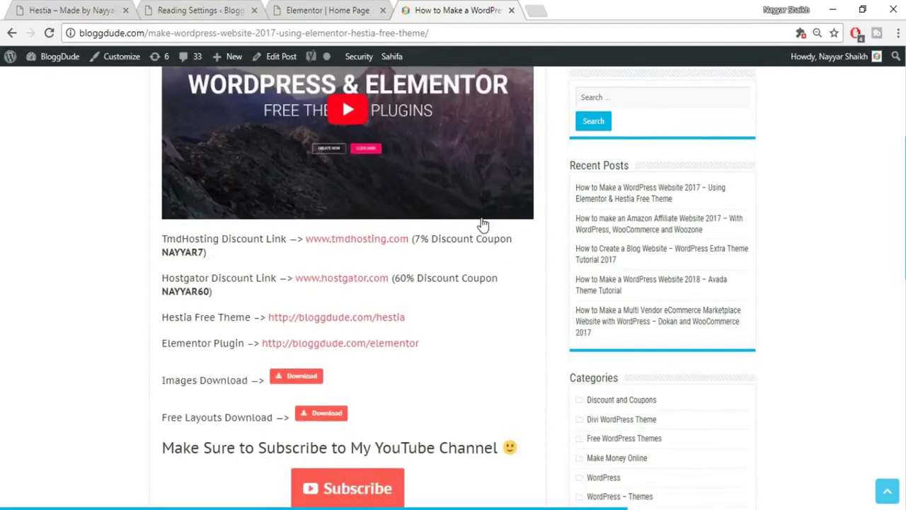
{"action": "scroll", "coordinate": [453, 262], "scroll_direction": "down", "scroll_amount": 1}
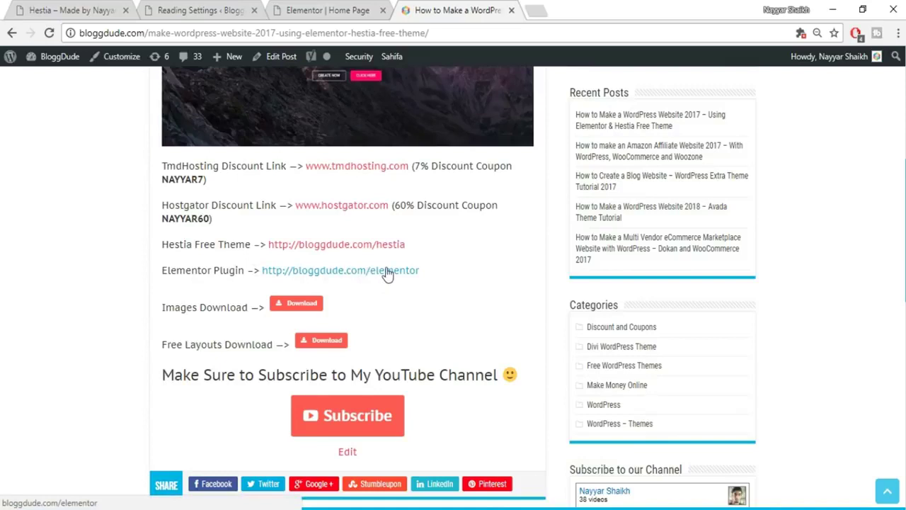
{"action": "left_click_drag", "start_coordinate": [161, 308], "coordinate": [251, 307]}
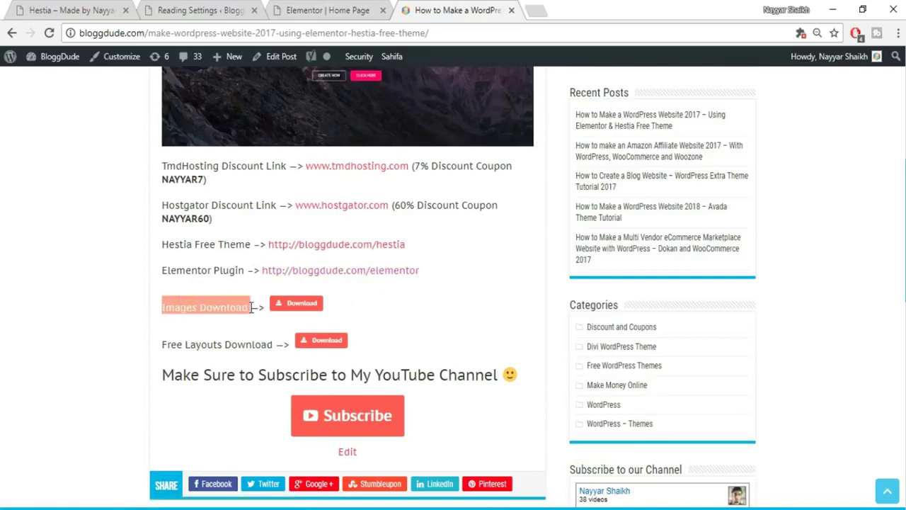
{"action": "left_click_drag", "start_coordinate": [165, 345], "coordinate": [269, 345]}
{"action": "left_click", "coordinate": [271, 346]}
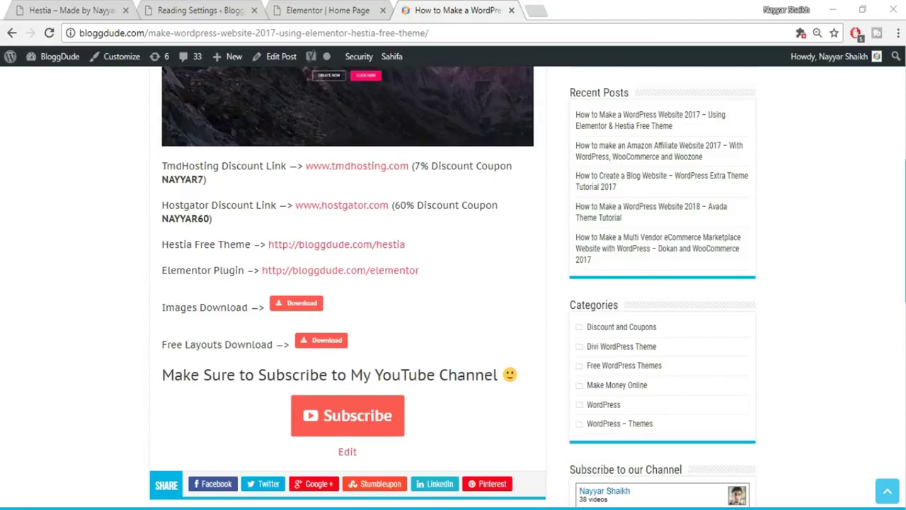
{"action": "left_click", "coordinate": [240, 10]}
{"action": "left_click", "coordinate": [365, 12]}
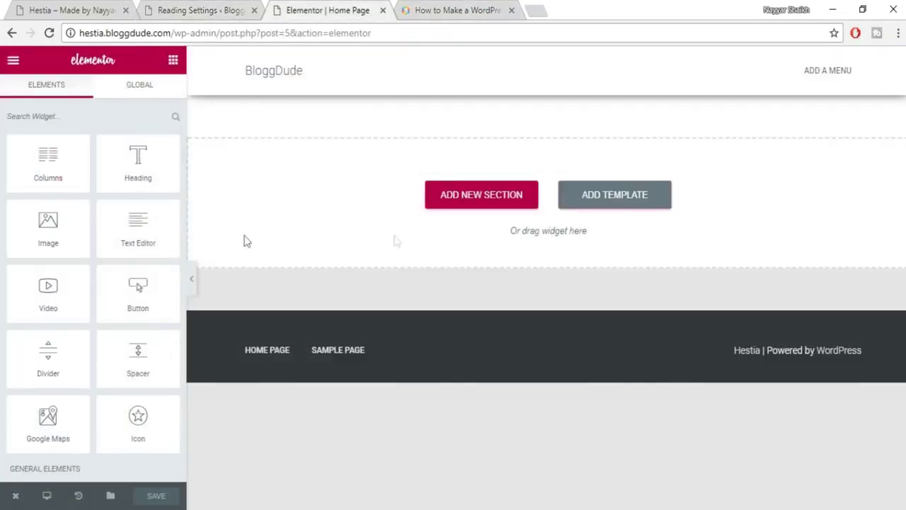
{"action": "scroll", "coordinate": [87, 269], "scroll_direction": "down", "scroll_amount": 4}
{"action": "scroll", "coordinate": [92, 312], "scroll_direction": "down", "scroll_amount": 5}
{"action": "scroll", "coordinate": [95, 324], "scroll_direction": "down", "scroll_amount": 3}
{"action": "scroll", "coordinate": [99, 332], "scroll_direction": "down", "scroll_amount": 1}
{"action": "scroll", "coordinate": [107, 325], "scroll_direction": "up", "scroll_amount": 14}
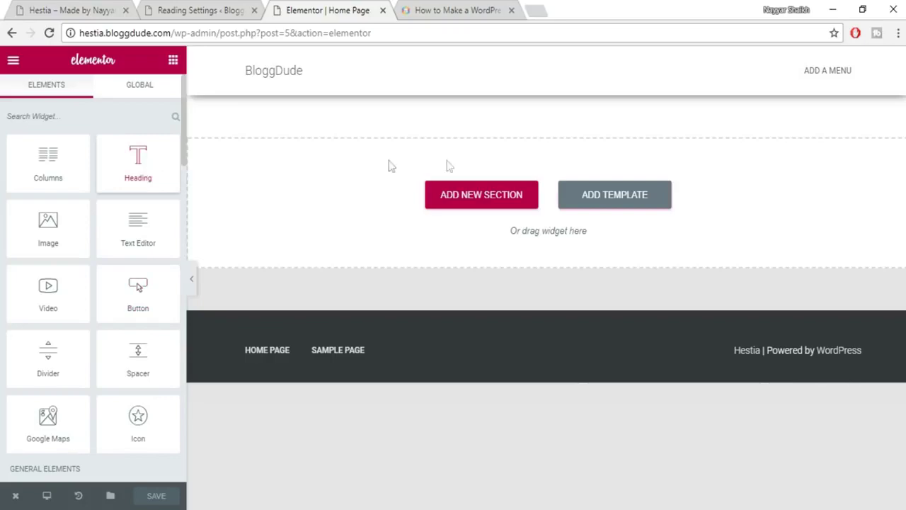
{"action": "left_click", "coordinate": [84, 9]}
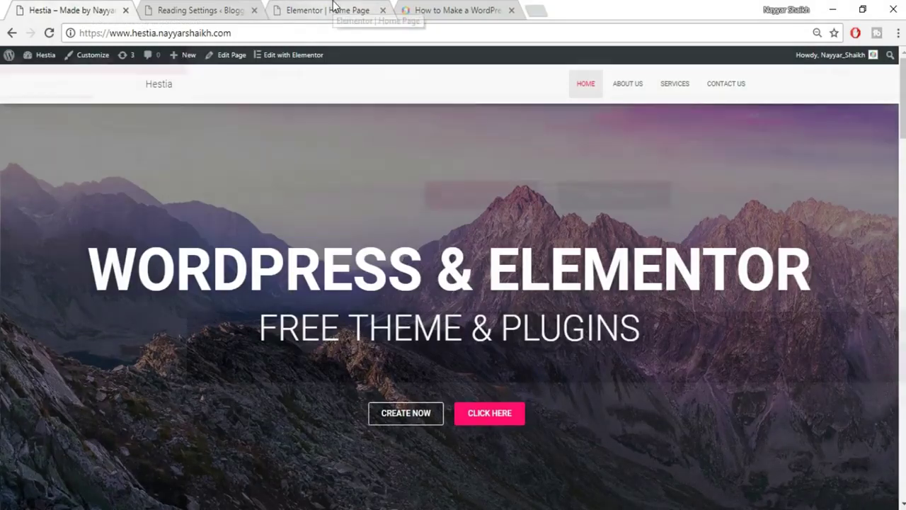
{"action": "left_click", "coordinate": [333, 10]}
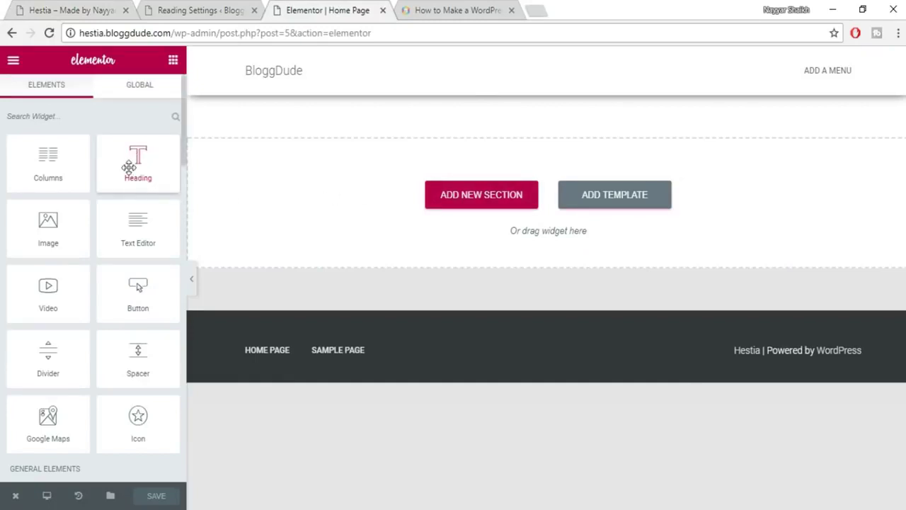
Drop a Heading widget reading 'This is heading element' onto Home Page and close the Reading Settings tab.
{"action": "left_click_drag", "start_coordinate": [131, 173], "coordinate": [531, 201]}
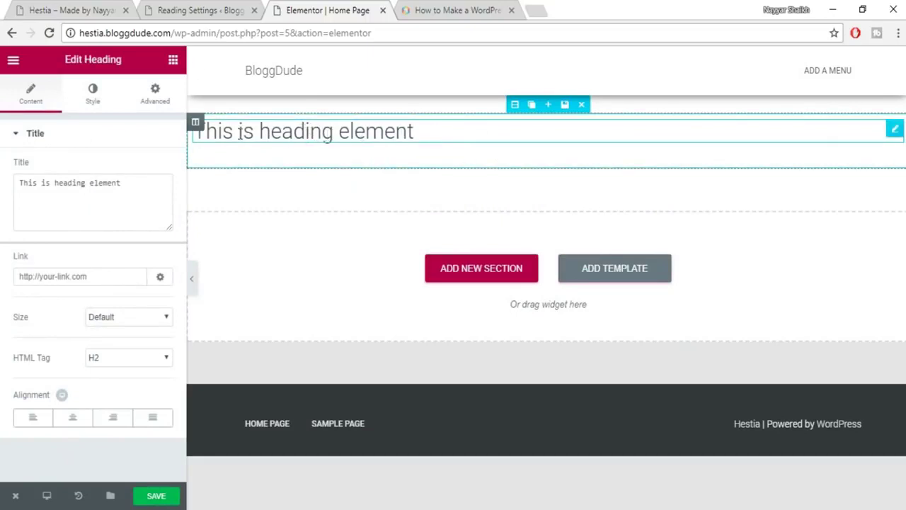
{"action": "left_click", "coordinate": [202, 10]}
{"action": "left_click", "coordinate": [254, 10]}
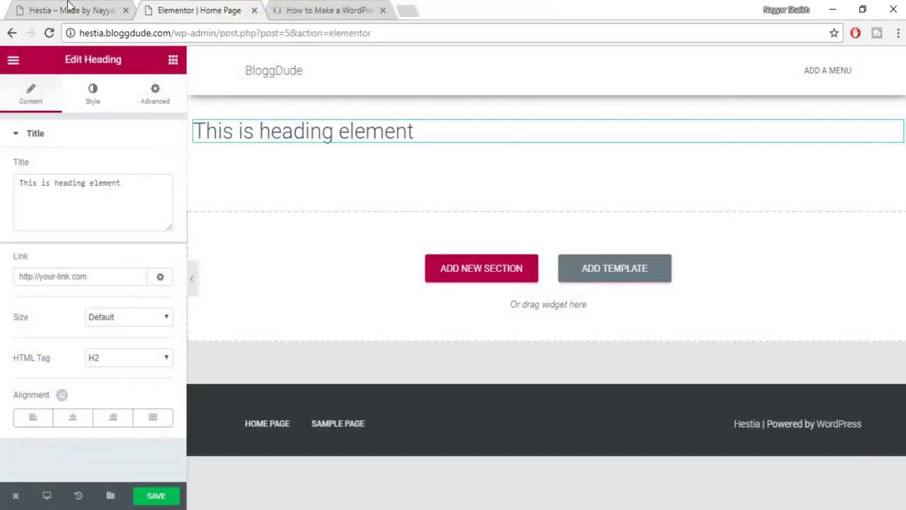
{"action": "left_click", "coordinate": [69, 7]}
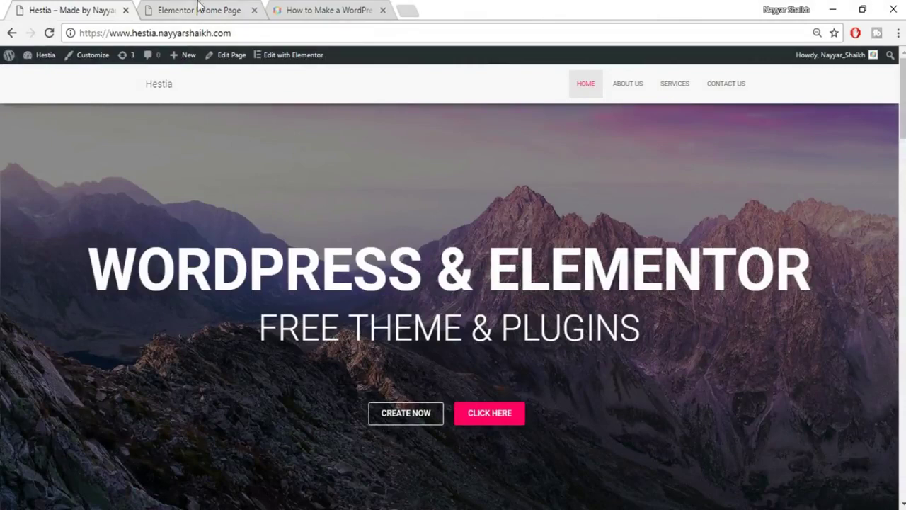
{"action": "left_click", "coordinate": [199, 10]}
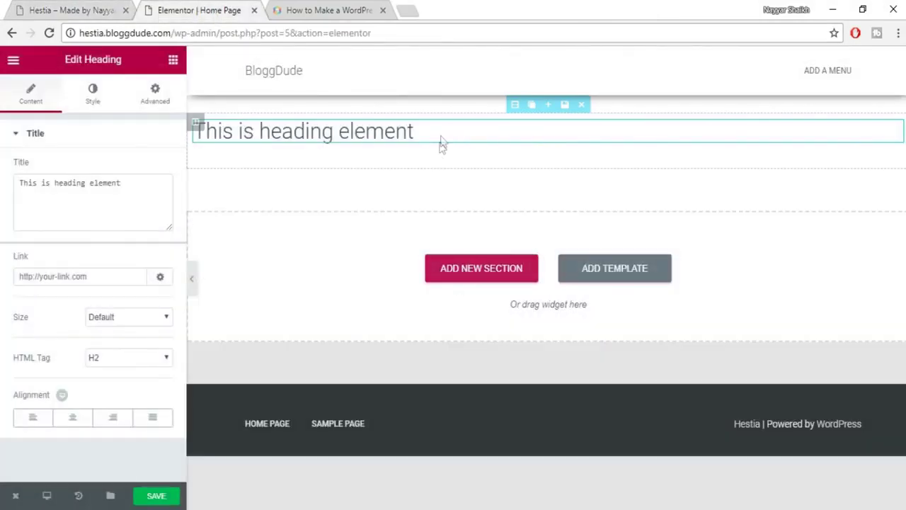
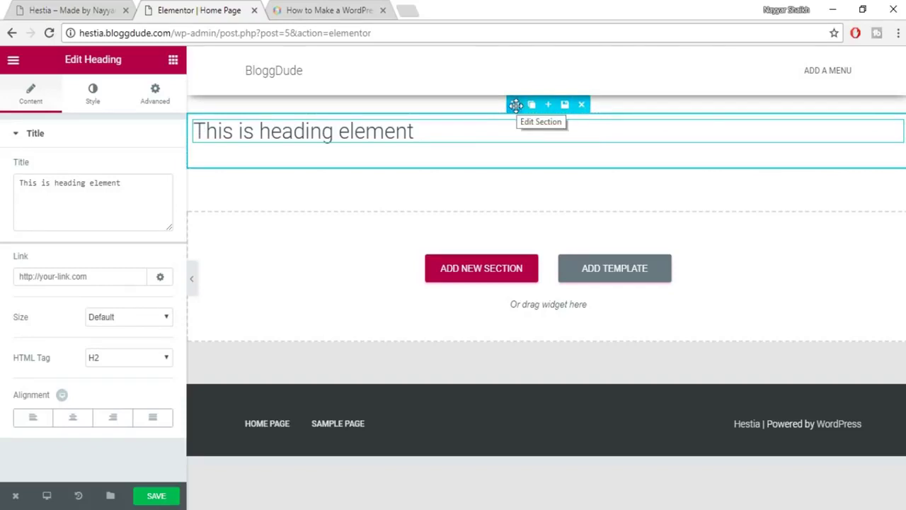
Select the heading's section and show its Style tab background settings.
{"action": "left_click", "coordinate": [515, 105]}
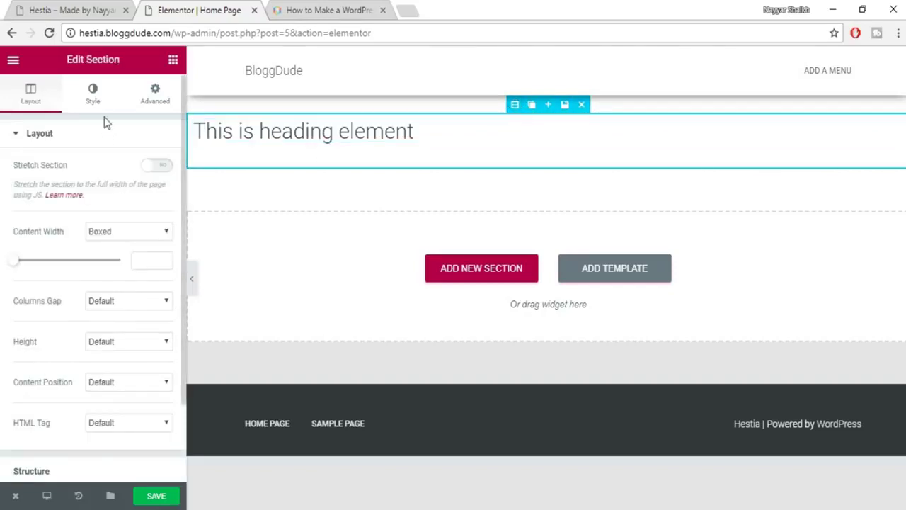
{"action": "scroll", "coordinate": [105, 224], "scroll_direction": "down", "scroll_amount": 1}
{"action": "scroll", "coordinate": [106, 276], "scroll_direction": "up", "scroll_amount": 1}
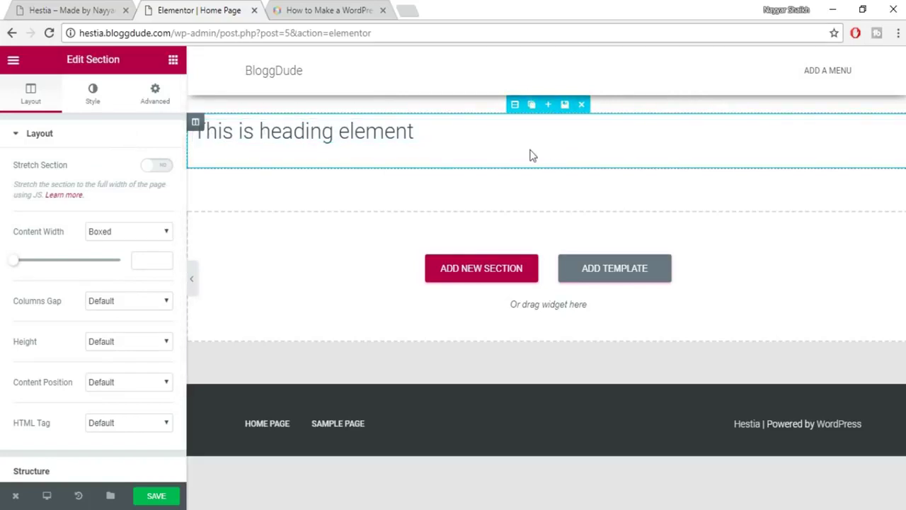
{"action": "left_click", "coordinate": [89, 106]}
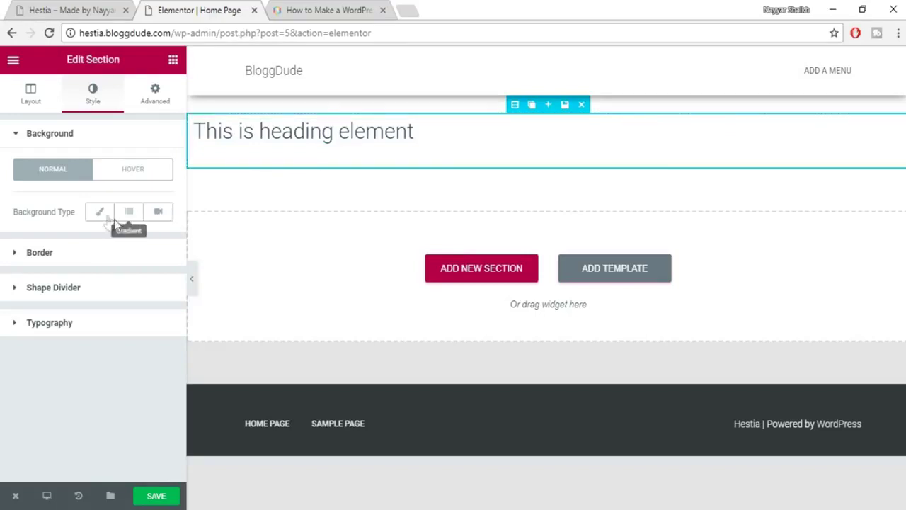
Switch the section background to Classic, trying and then removing a green colour.
{"action": "left_click", "coordinate": [99, 215]}
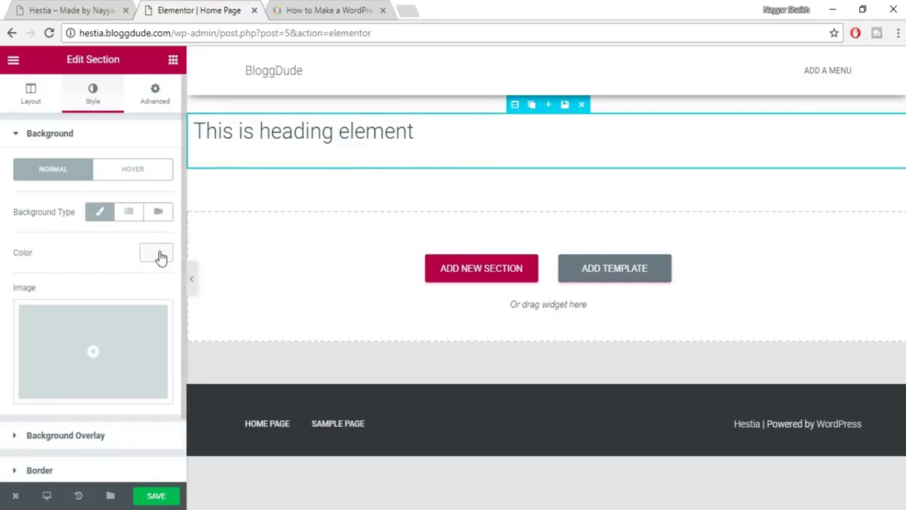
{"action": "scroll", "coordinate": [142, 257], "scroll_direction": "down", "scroll_amount": 1}
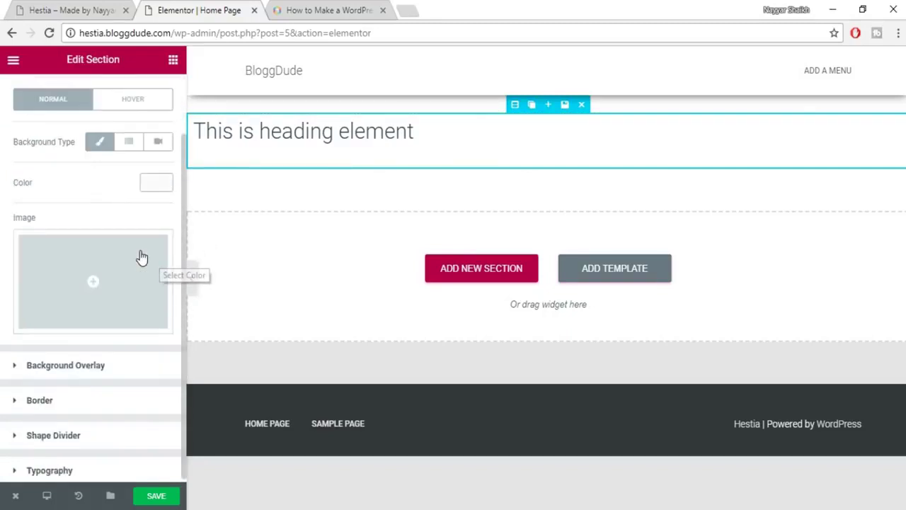
{"action": "left_click", "coordinate": [156, 182]}
{"action": "left_click", "coordinate": [97, 336]}
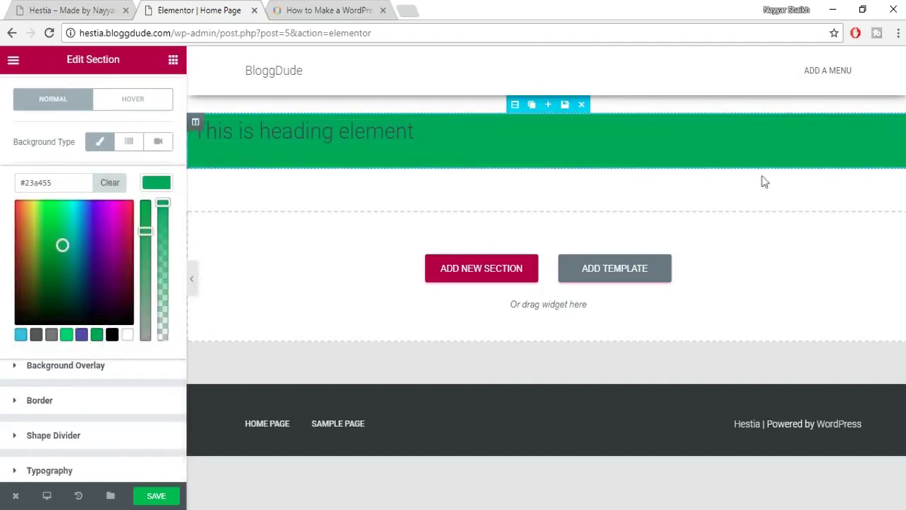
{"action": "left_click", "coordinate": [114, 186]}
{"action": "left_click", "coordinate": [157, 186]}
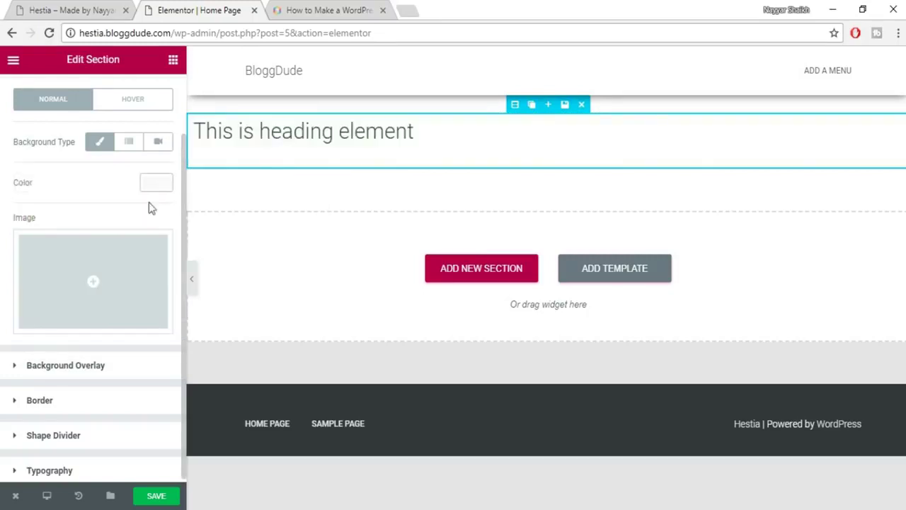
Upload Mountains_comp.jpg (1920 × 1080) from the Hestia folder and insert it as the background image.
{"action": "left_click", "coordinate": [84, 283]}
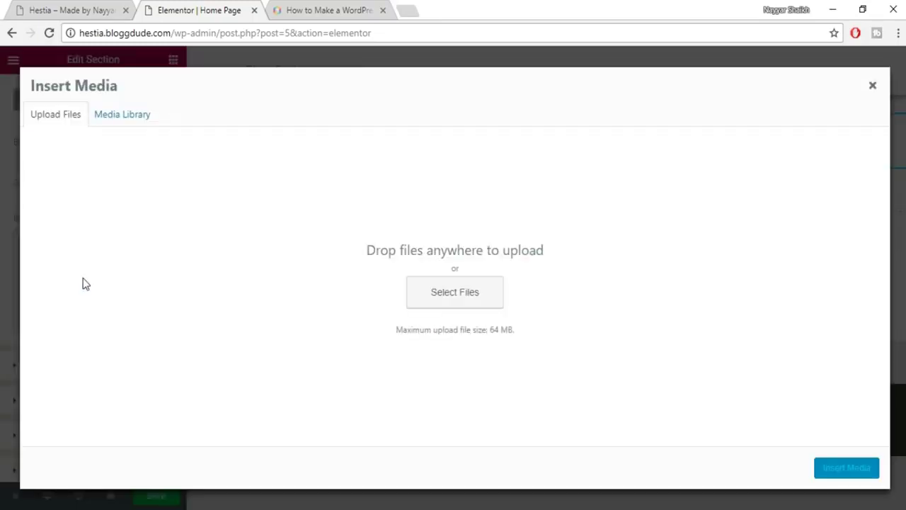
{"action": "left_click", "coordinate": [58, 122]}
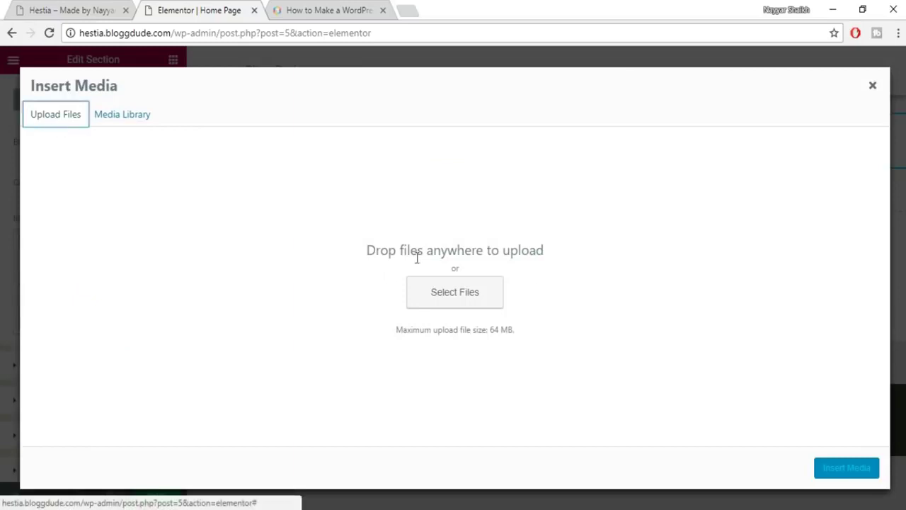
{"action": "left_click", "coordinate": [456, 303]}
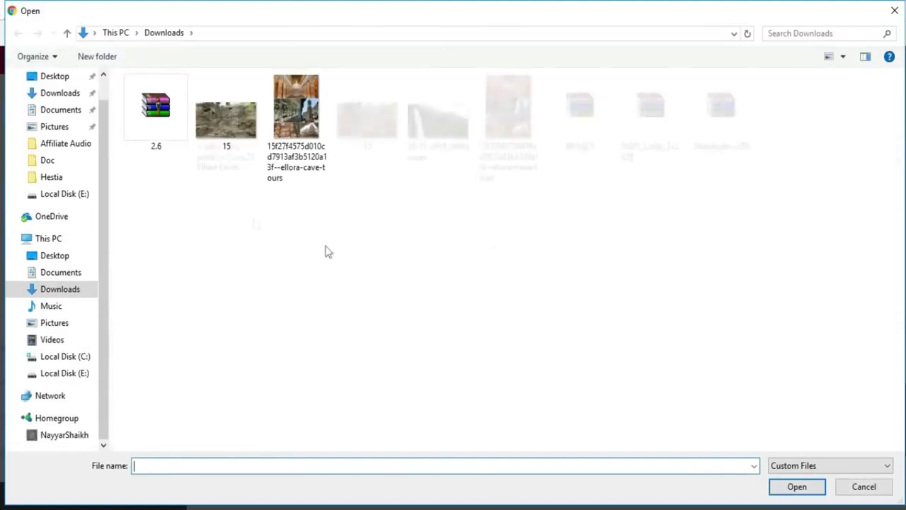
{"action": "left_click", "coordinate": [63, 205]}
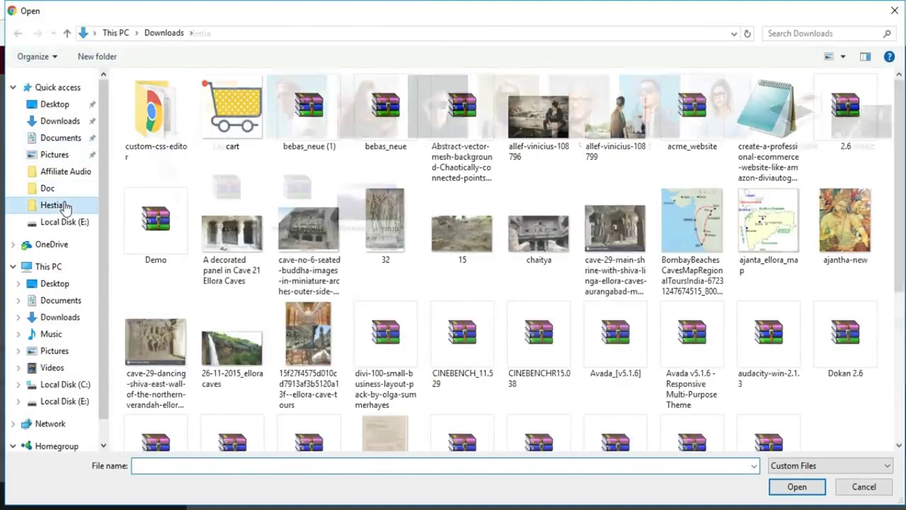
{"action": "left_click", "coordinate": [368, 204]}
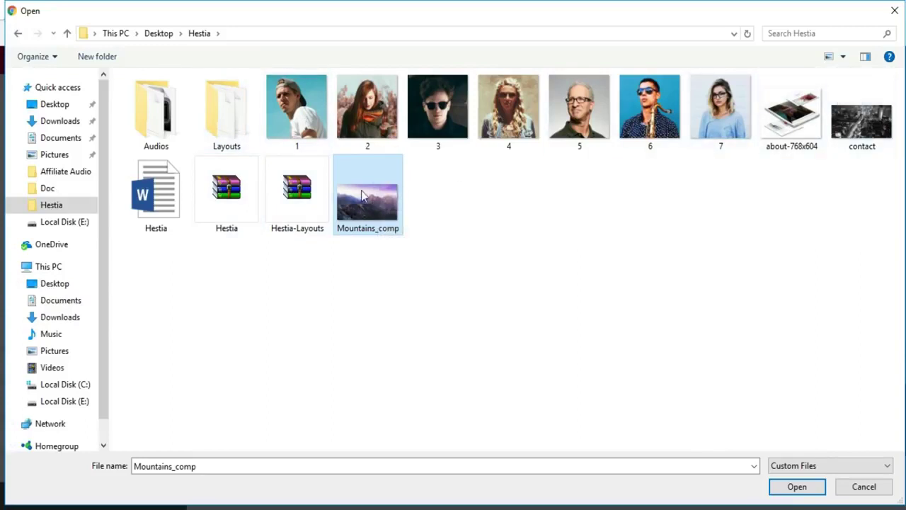
{"action": "left_click", "coordinate": [795, 486]}
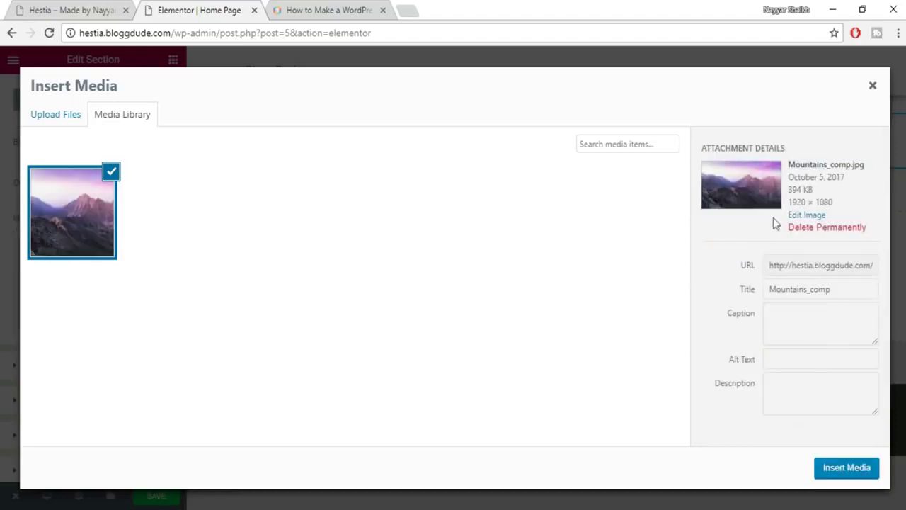
{"action": "left_click_drag", "start_coordinate": [846, 203], "coordinate": [789, 202]}
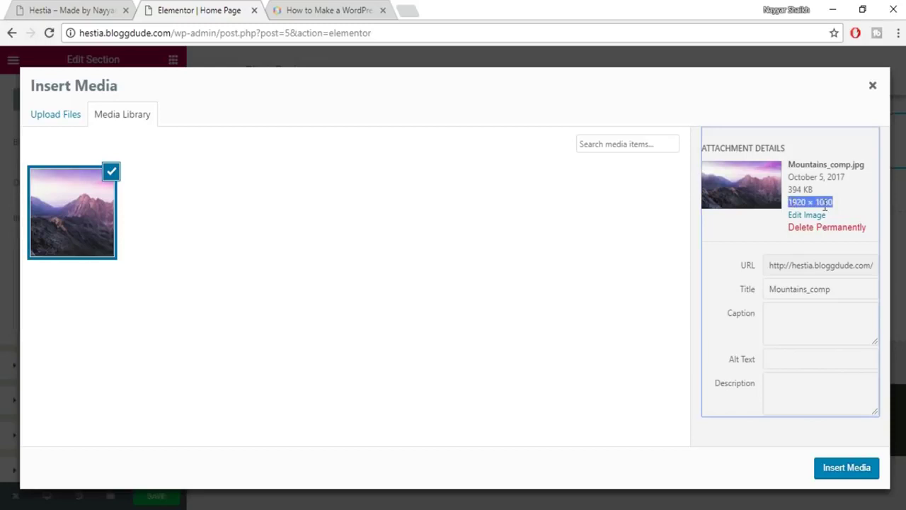
{"action": "left_click", "coordinate": [851, 470]}
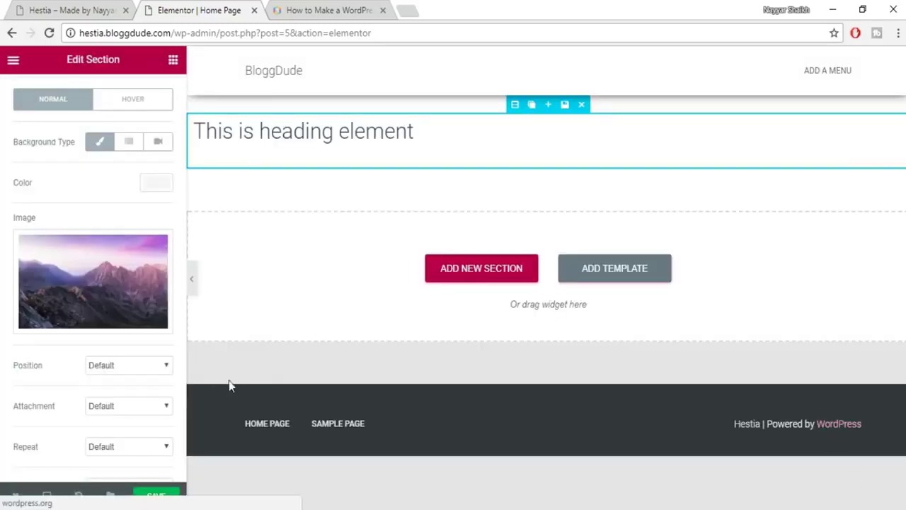
Compare the section with the live reference site.
{"action": "scroll", "coordinate": [139, 382], "scroll_direction": "down", "scroll_amount": 3}
{"action": "scroll", "coordinate": [138, 382], "scroll_direction": "up", "scroll_amount": 5}
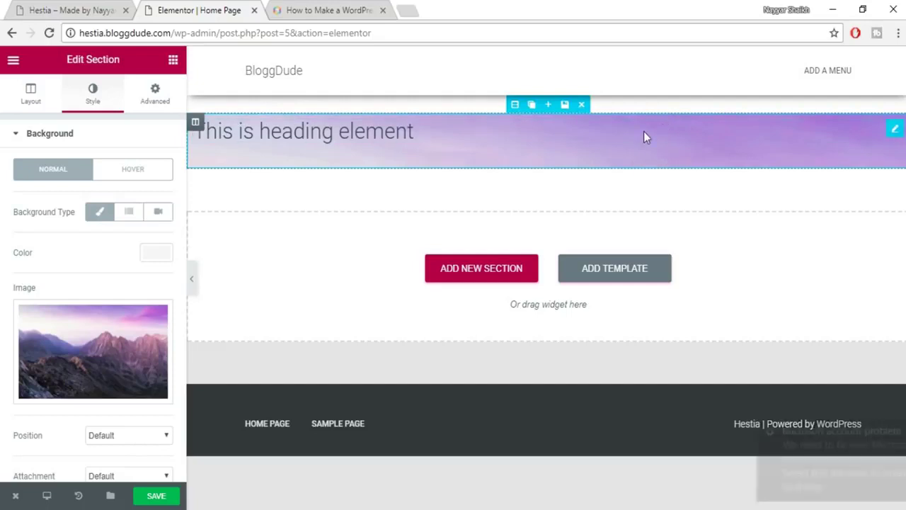
{"action": "left_click", "coordinate": [898, 431]}
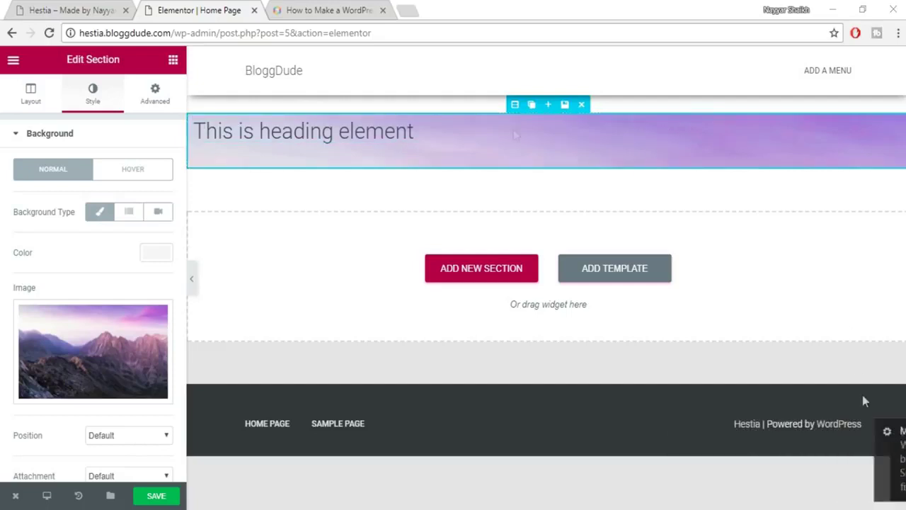
{"action": "left_click", "coordinate": [85, 9]}
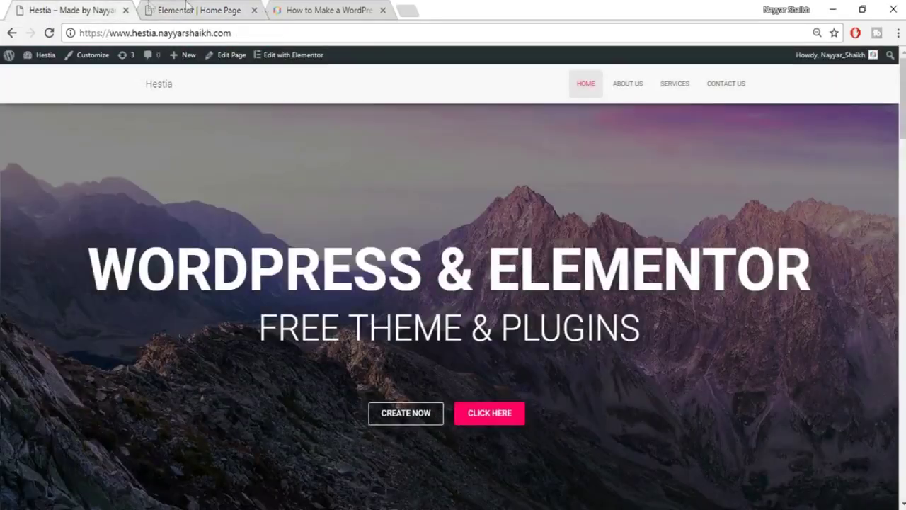
{"action": "left_click", "coordinate": [188, 8]}
Set the section's Layout Height to Fit To Screen.
{"action": "left_click", "coordinate": [29, 108]}
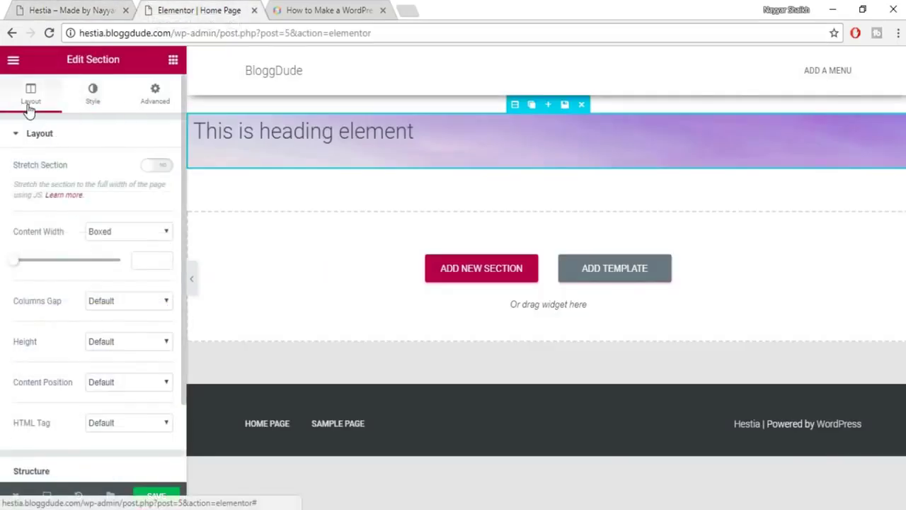
{"action": "scroll", "coordinate": [117, 248], "scroll_direction": "down", "scroll_amount": 1}
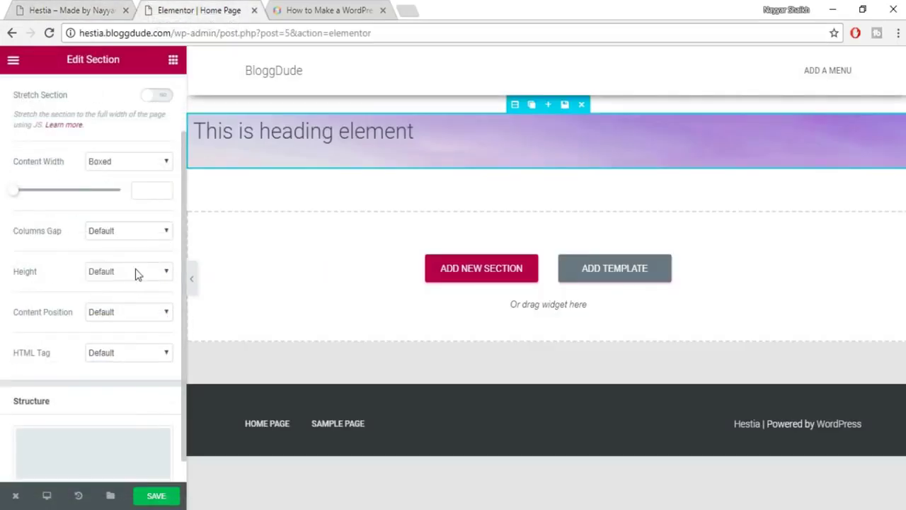
{"action": "left_click", "coordinate": [148, 275]}
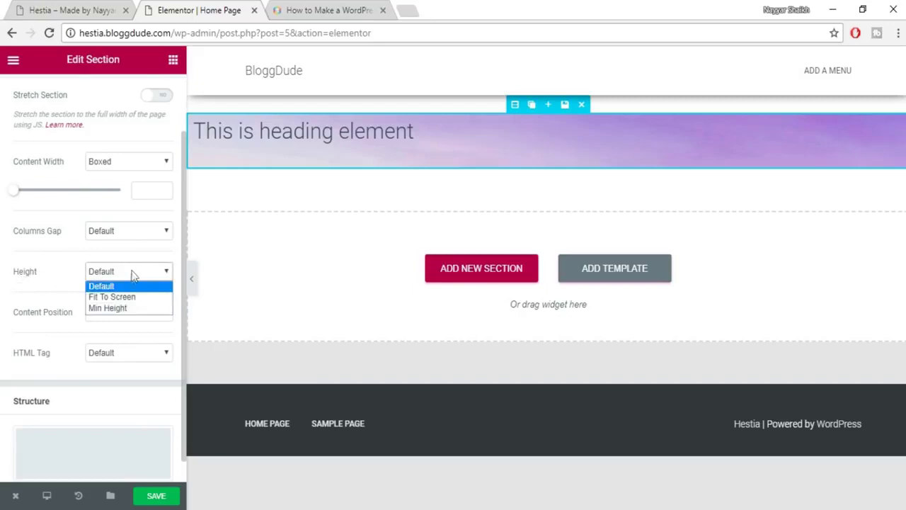
{"action": "left_click", "coordinate": [103, 298]}
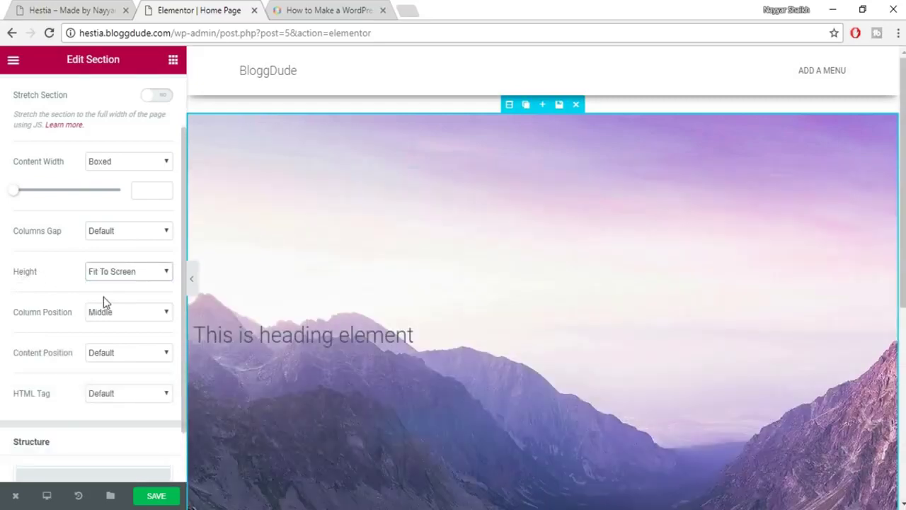
{"action": "scroll", "coordinate": [633, 290], "scroll_direction": "down", "scroll_amount": 4}
{"action": "scroll", "coordinate": [633, 291], "scroll_direction": "up", "scroll_amount": 4}
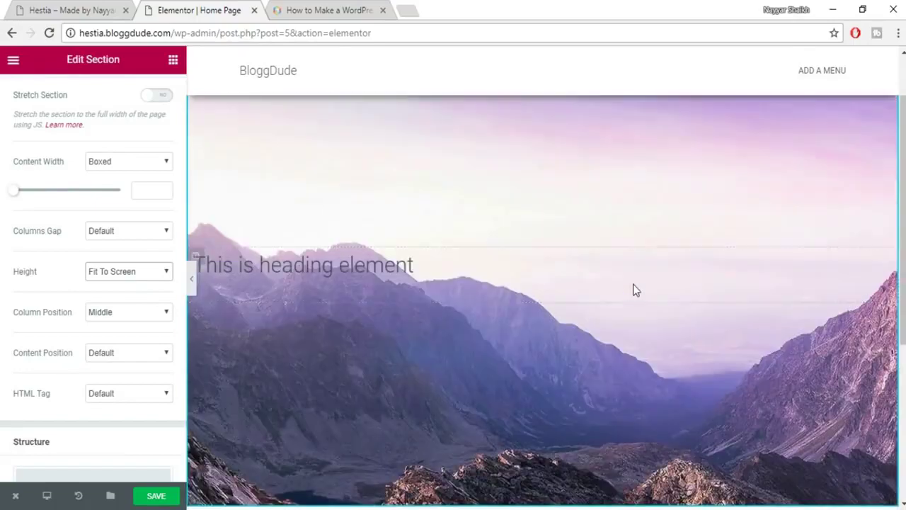
{"action": "scroll", "coordinate": [623, 208], "scroll_direction": "down", "scroll_amount": 1}
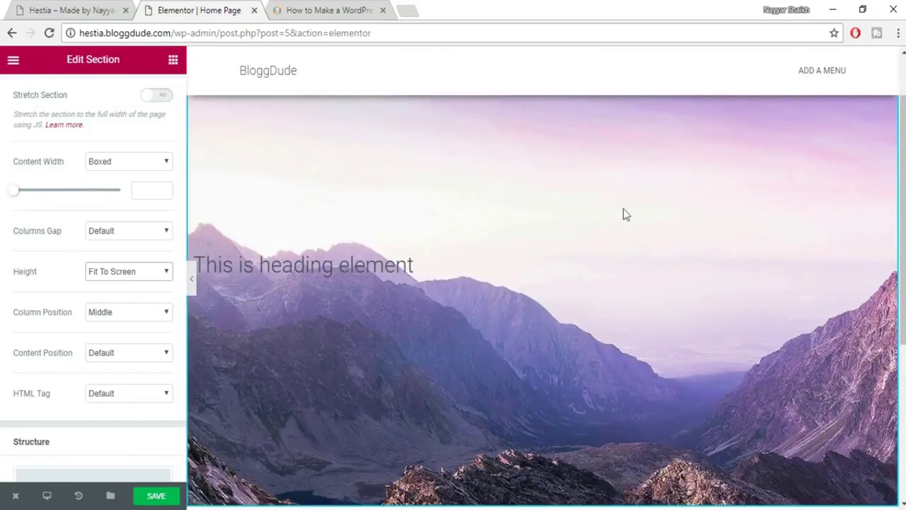
{"action": "scroll", "coordinate": [565, 271], "scroll_direction": "up", "scroll_amount": 1}
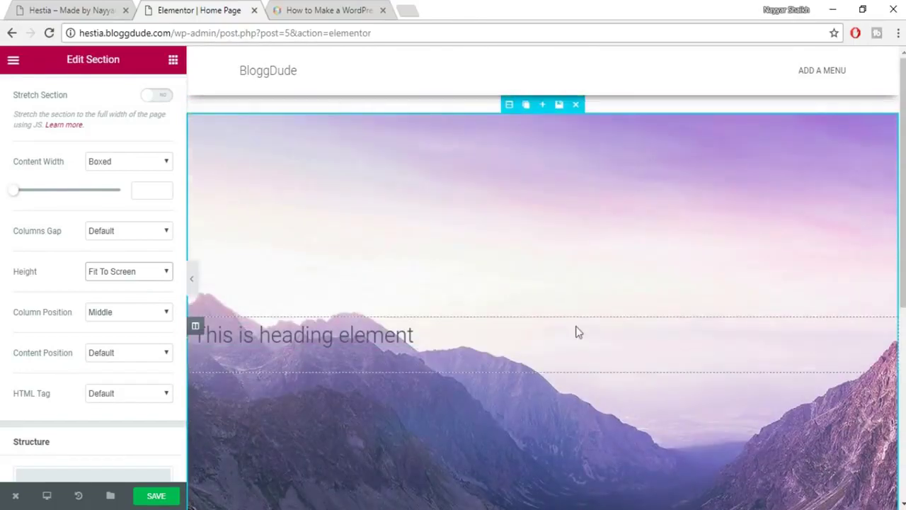
{"action": "scroll", "coordinate": [576, 327], "scroll_direction": "down", "scroll_amount": 2}
{"action": "scroll", "coordinate": [573, 328], "scroll_direction": "up", "scroll_amount": 1}
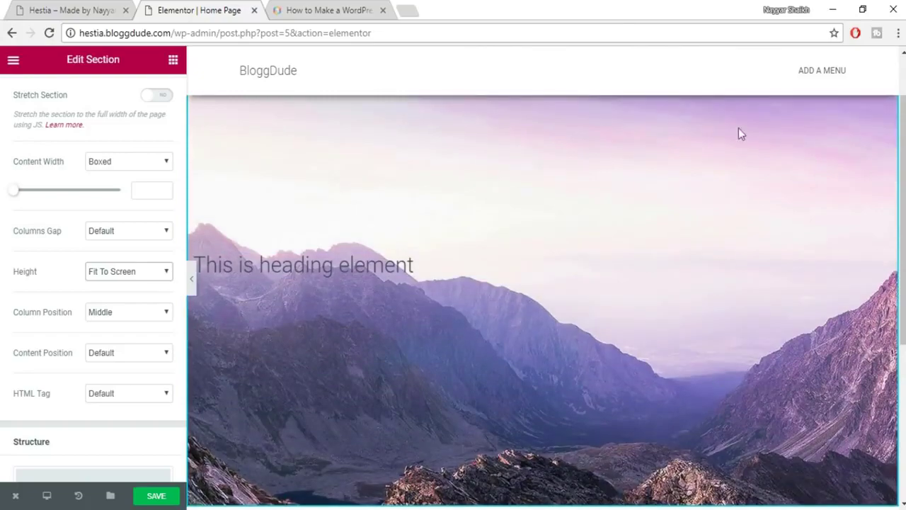
Preview the full-screen mountain hero, then return to the editor.
{"action": "left_click", "coordinate": [191, 281]}
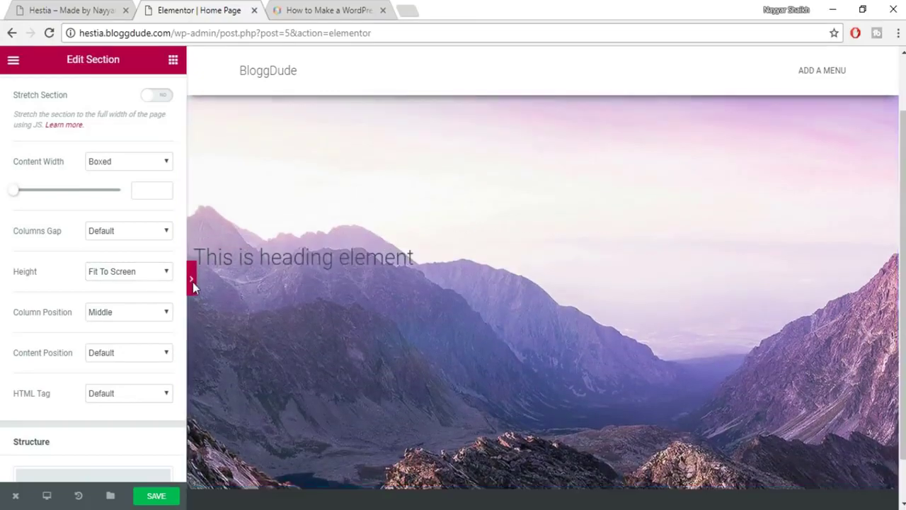
{"action": "scroll", "coordinate": [647, 193], "scroll_direction": "down", "scroll_amount": 1}
{"action": "scroll", "coordinate": [665, 269], "scroll_direction": "up", "scroll_amount": 2}
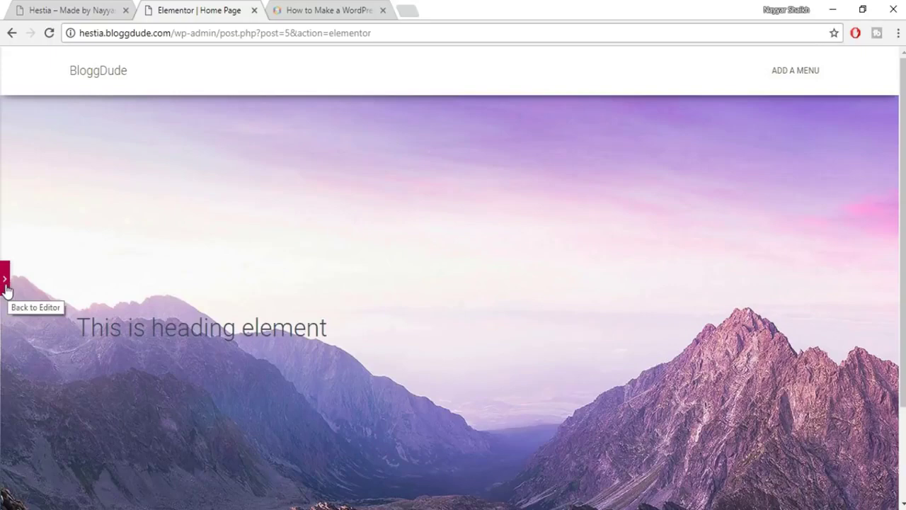
{"action": "left_click", "coordinate": [5, 279]}
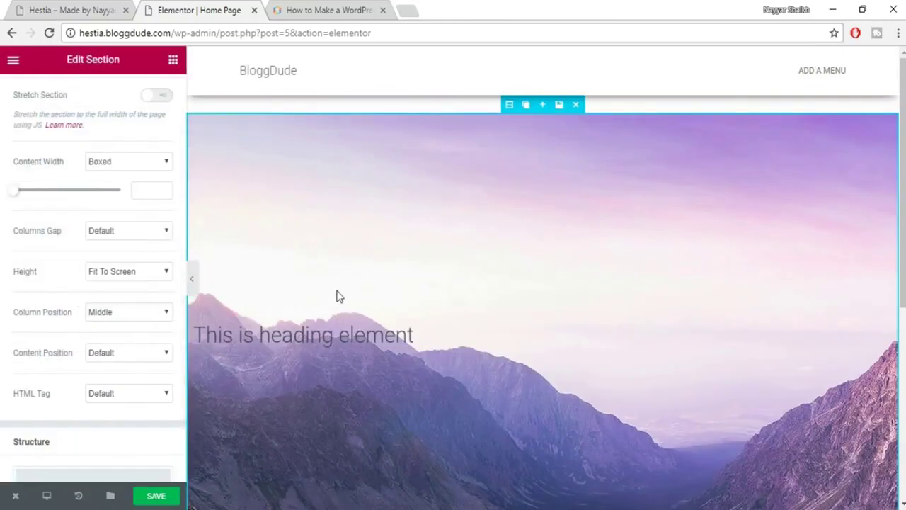
{"action": "left_click", "coordinate": [159, 499]}
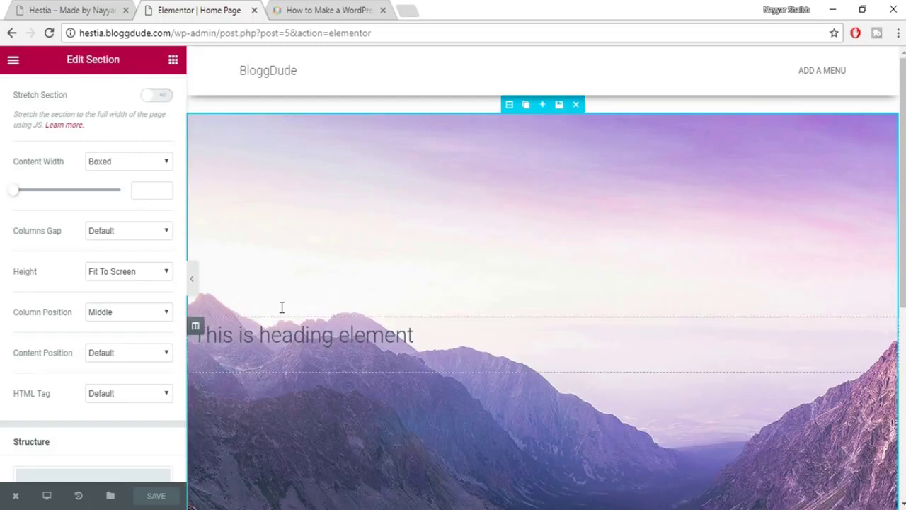
{"action": "left_click", "coordinate": [70, 10]}
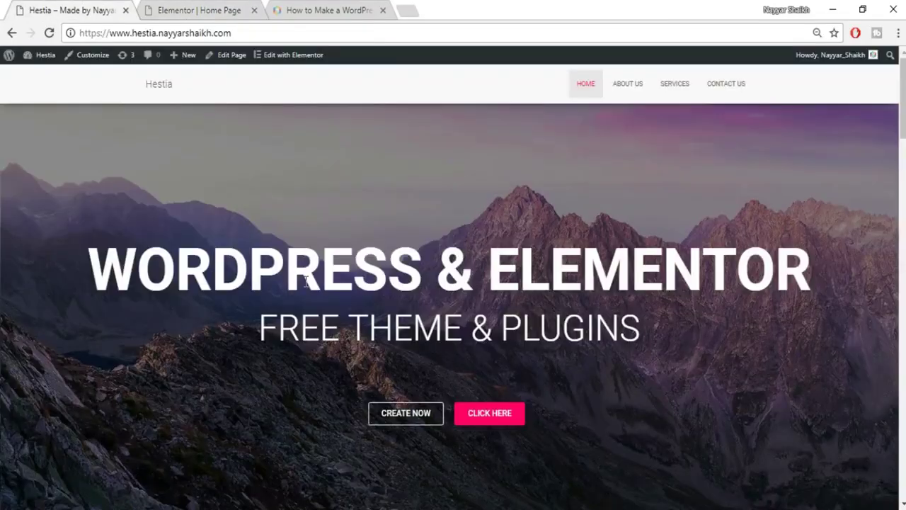
{"action": "left_click_drag", "start_coordinate": [87, 269], "coordinate": [814, 239]}
{"action": "key", "text": "ctrl+c"}
{"action": "left_click", "coordinate": [354, 309]}
{"action": "left_click", "coordinate": [230, 8]}
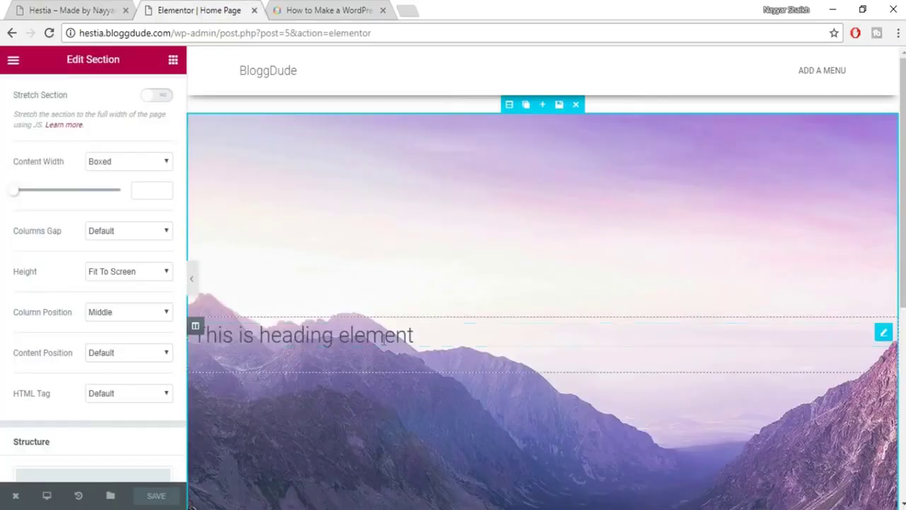
Replace the hero heading's title with 'WORDPRESS & ELEMENTOR', checking the reference site.
{"action": "left_click", "coordinate": [382, 333]}
{"action": "left_click_drag", "start_coordinate": [135, 196], "coordinate": [14, 192]}
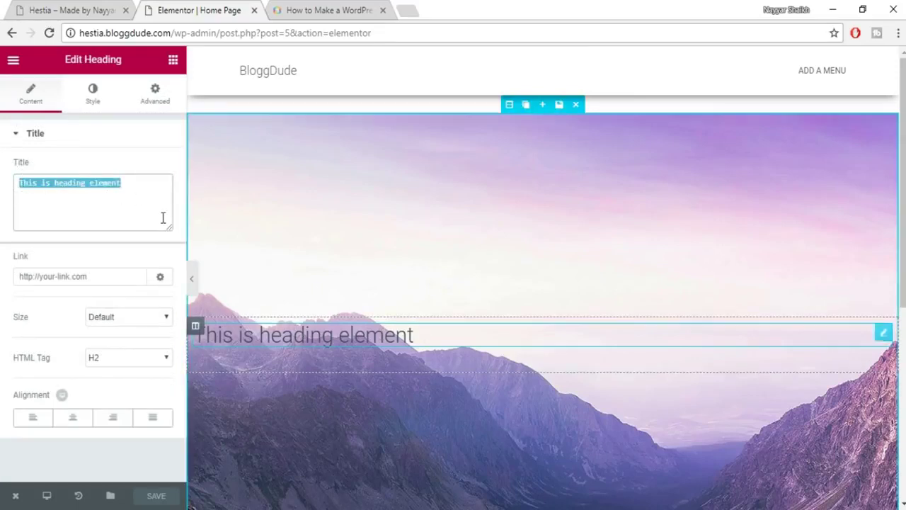
{"action": "key", "text": "ctrl+v"}
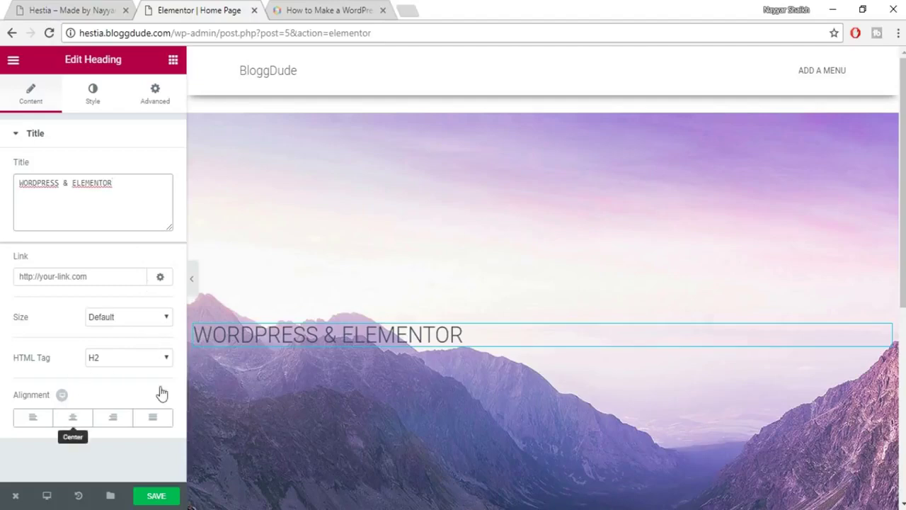
{"action": "left_click", "coordinate": [84, 8]}
{"action": "left_click_drag", "start_coordinate": [72, 261], "coordinate": [810, 269]}
{"action": "left_click", "coordinate": [199, 10]}
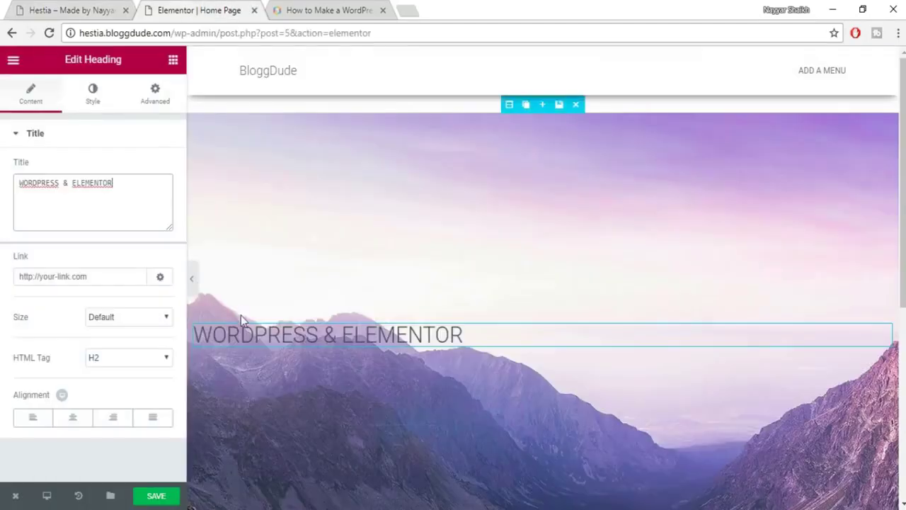
Centre the heading and set its text colour to white (#ffffff).
{"action": "left_click", "coordinate": [73, 418]}
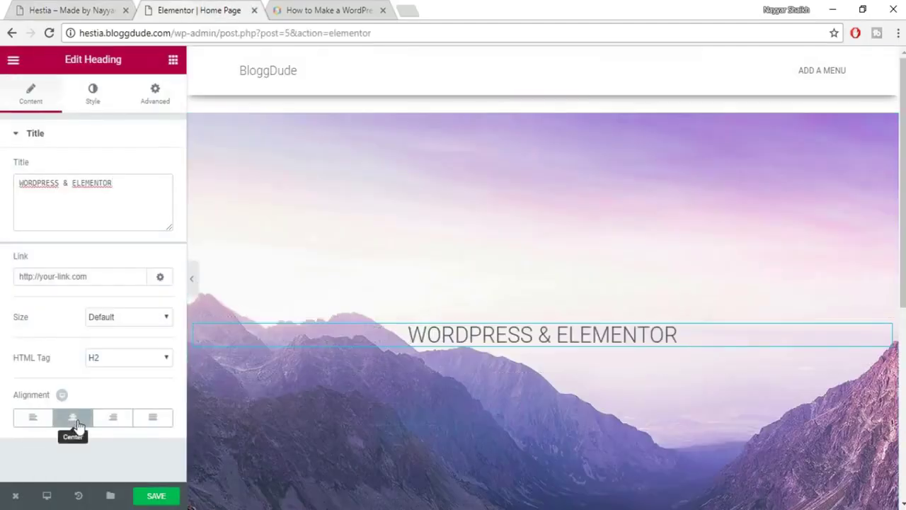
{"action": "left_click", "coordinate": [102, 103]}
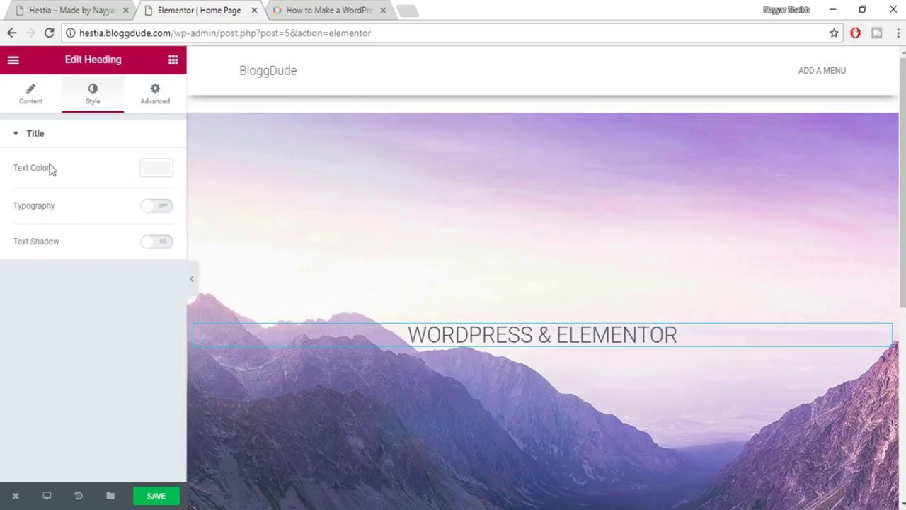
{"action": "left_click", "coordinate": [153, 175]}
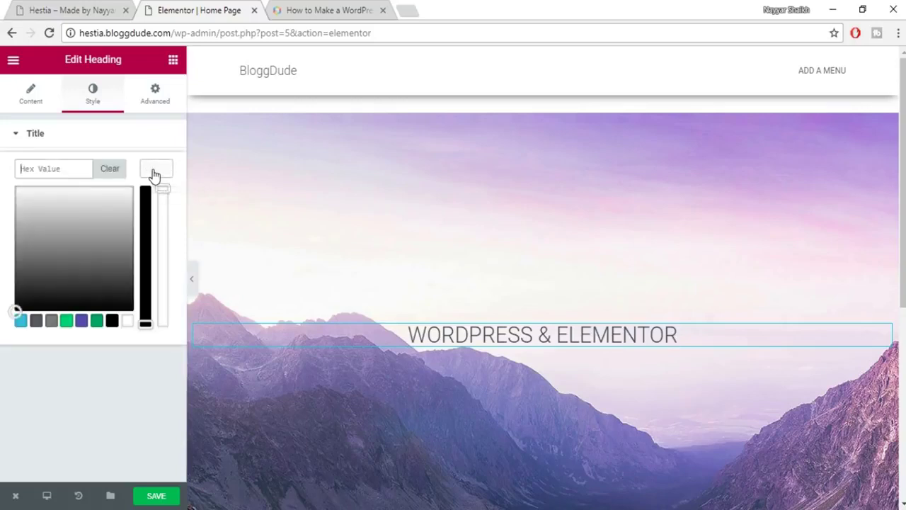
{"action": "left_click", "coordinate": [129, 322]}
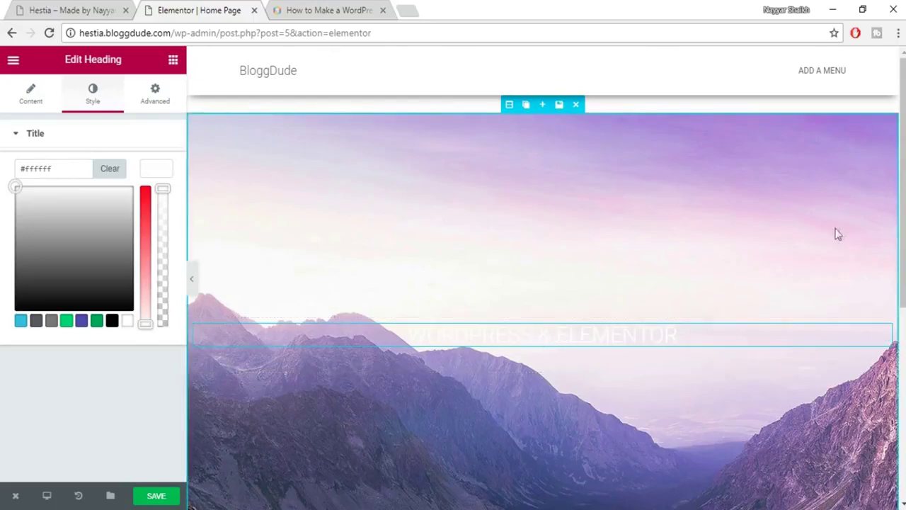
{"action": "scroll", "coordinate": [823, 287], "scroll_direction": "down", "scroll_amount": 2}
{"action": "scroll", "coordinate": [809, 312], "scroll_direction": "up", "scroll_amount": 2}
{"action": "left_click", "coordinate": [164, 177]}
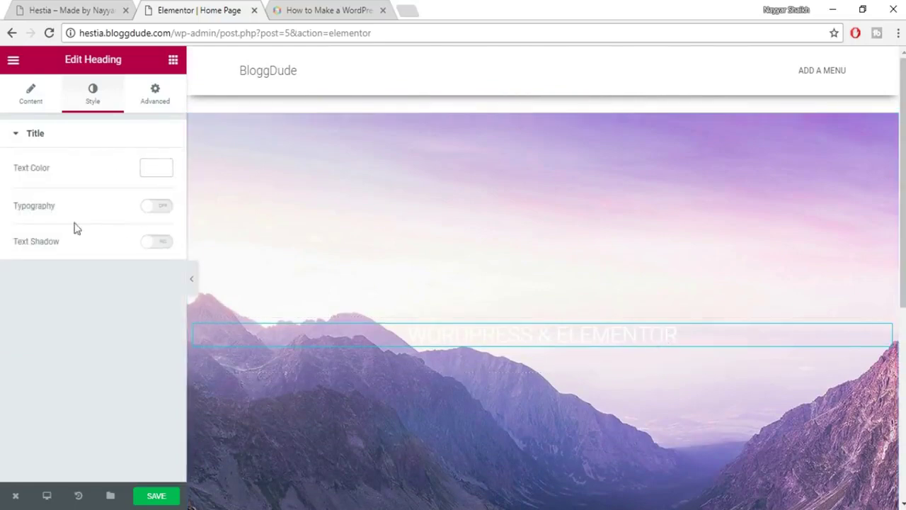
Turn on typography and set the heading to 75 px Roboto.
{"action": "left_click", "coordinate": [156, 214]}
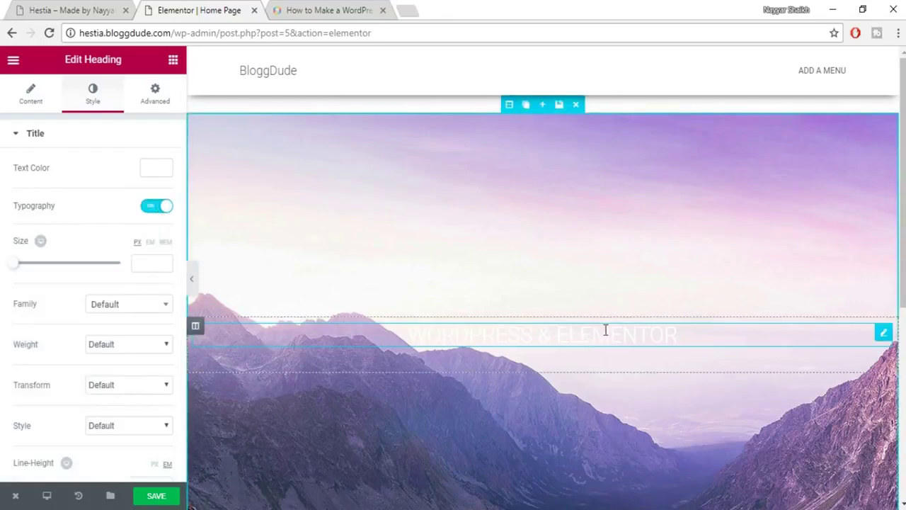
{"action": "scroll", "coordinate": [605, 330], "scroll_direction": "down", "scroll_amount": 2}
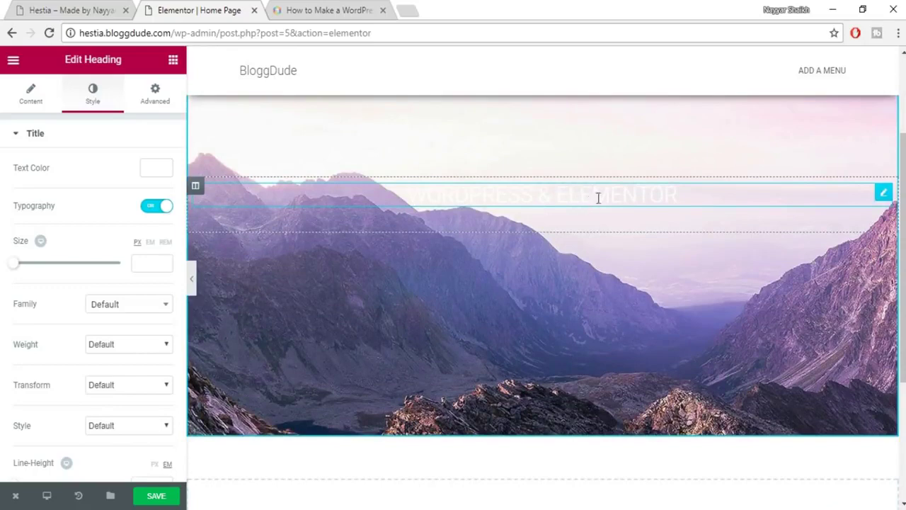
{"action": "left_click_drag", "start_coordinate": [11, 269], "coordinate": [53, 274]}
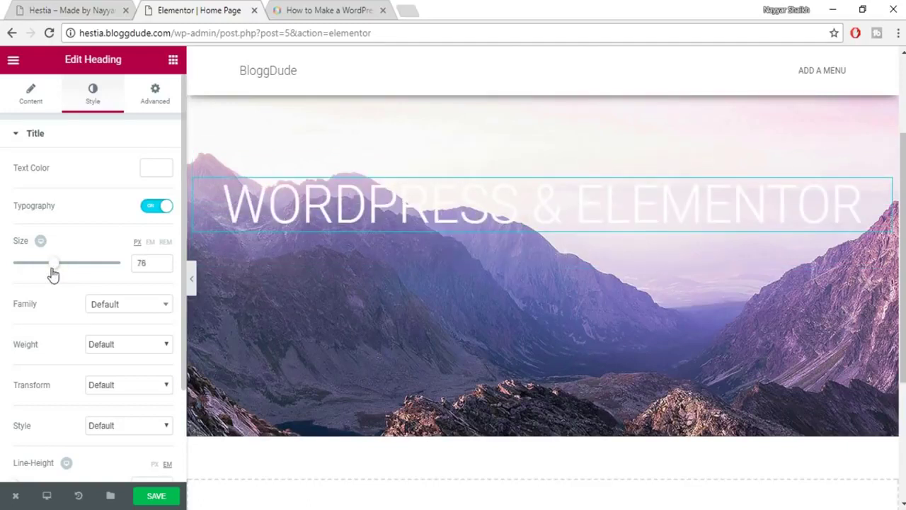
{"action": "left_click", "coordinate": [162, 266]}
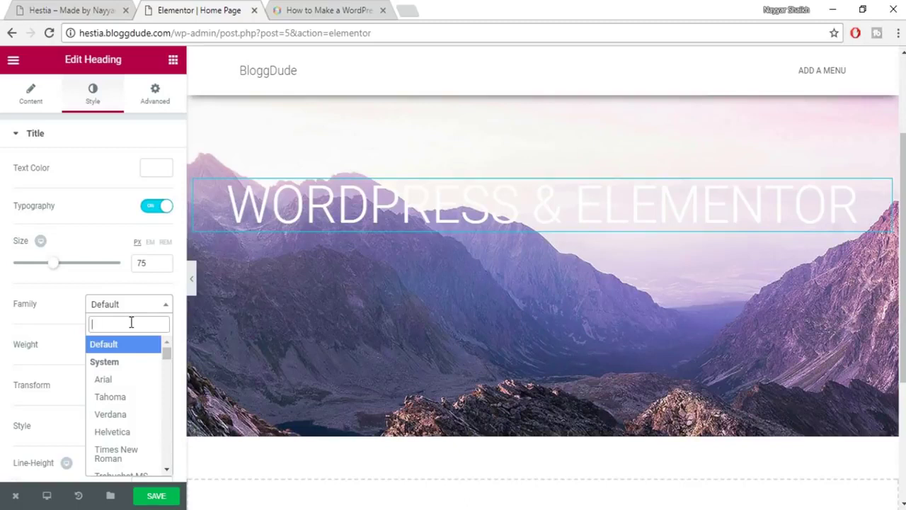
{"action": "type", "text": "robo"}
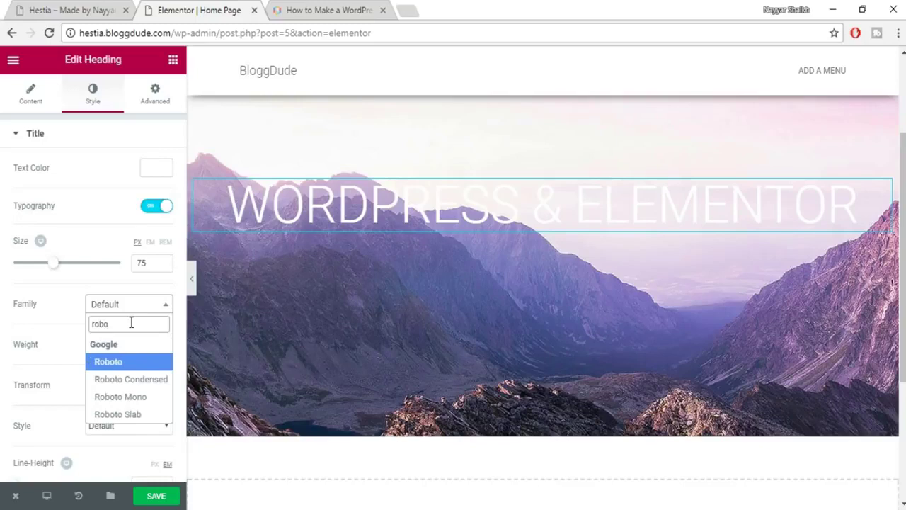
{"action": "left_click", "coordinate": [108, 362]}
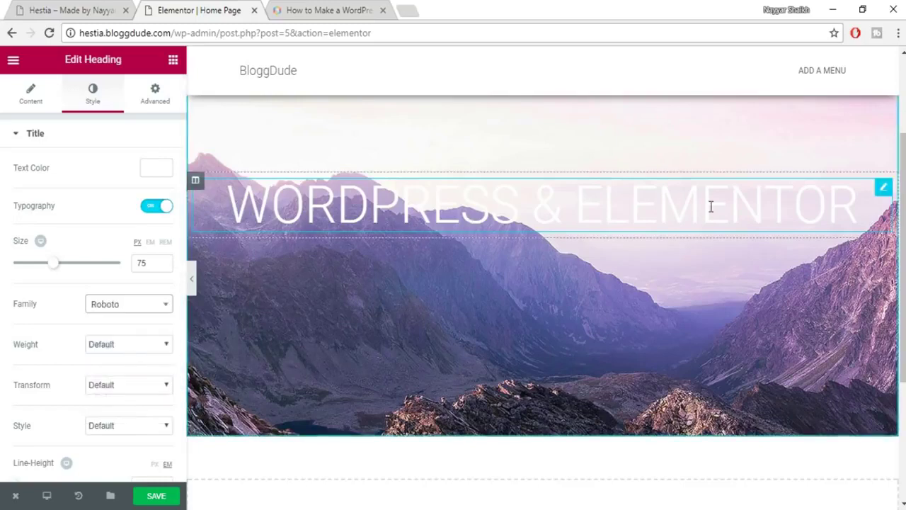
{"action": "scroll", "coordinate": [718, 261], "scroll_direction": "up", "scroll_amount": 2}
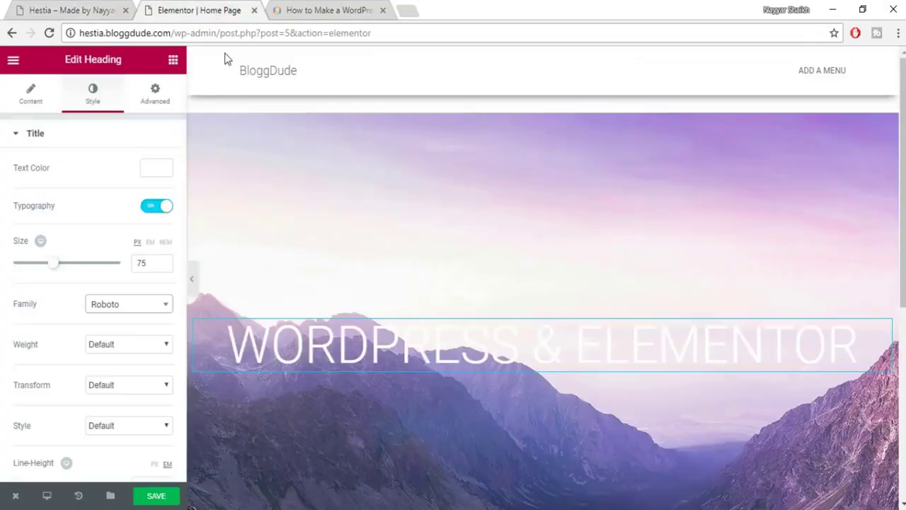
{"action": "left_click", "coordinate": [193, 10]}
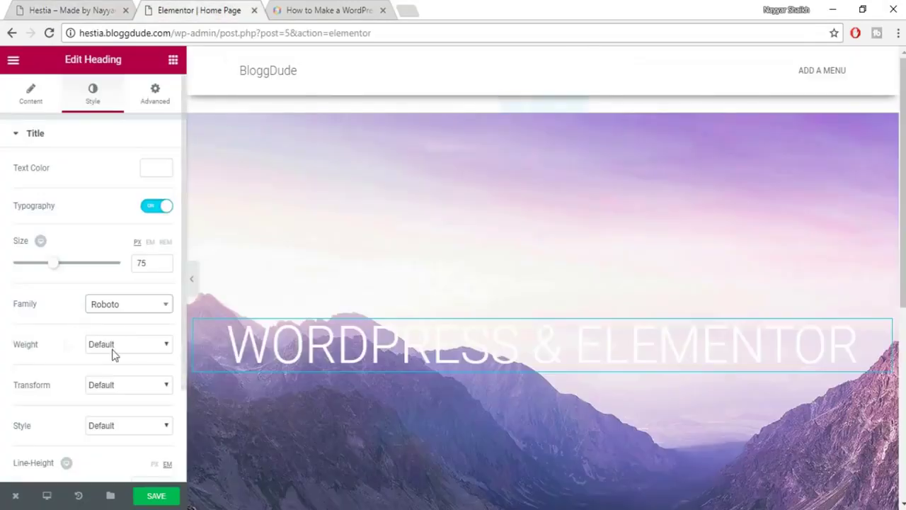
Set the heading font weight to 600, compare with the reference, and save the page.
{"action": "left_click", "coordinate": [124, 348]}
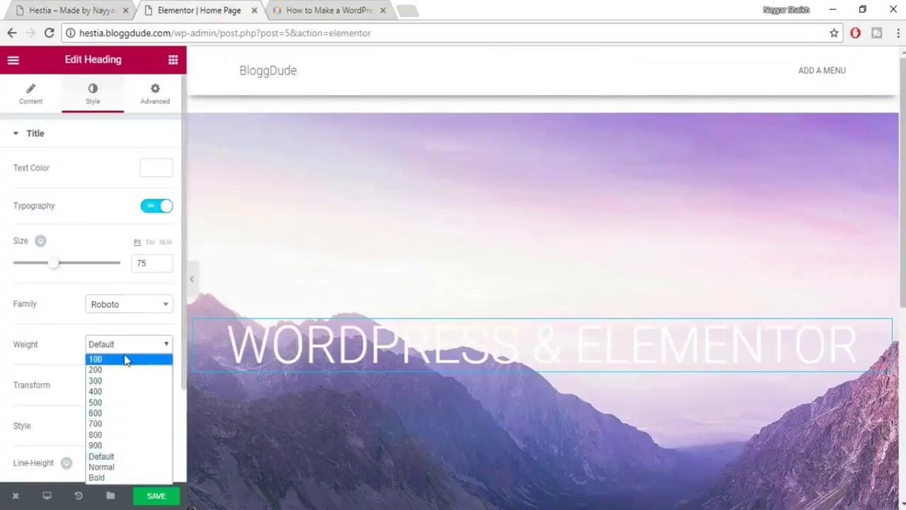
{"action": "left_click", "coordinate": [119, 417]}
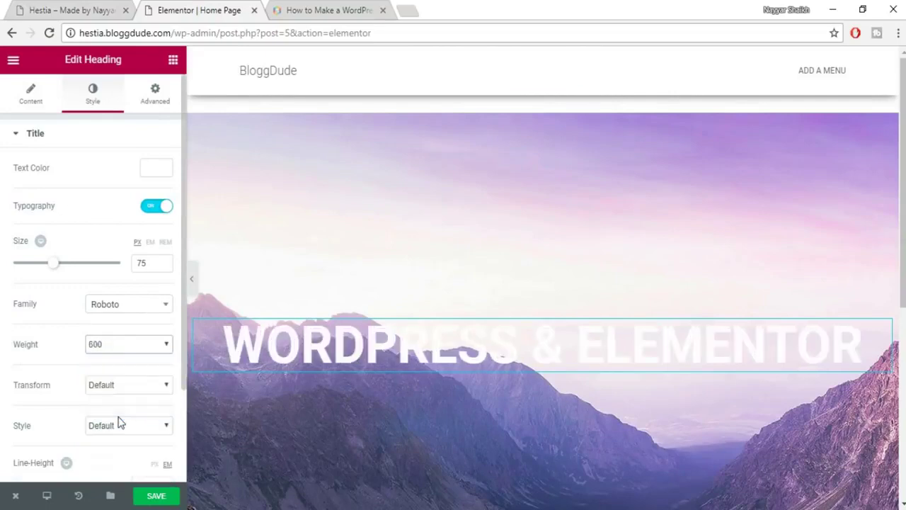
{"action": "scroll", "coordinate": [673, 290], "scroll_direction": "down", "scroll_amount": 3}
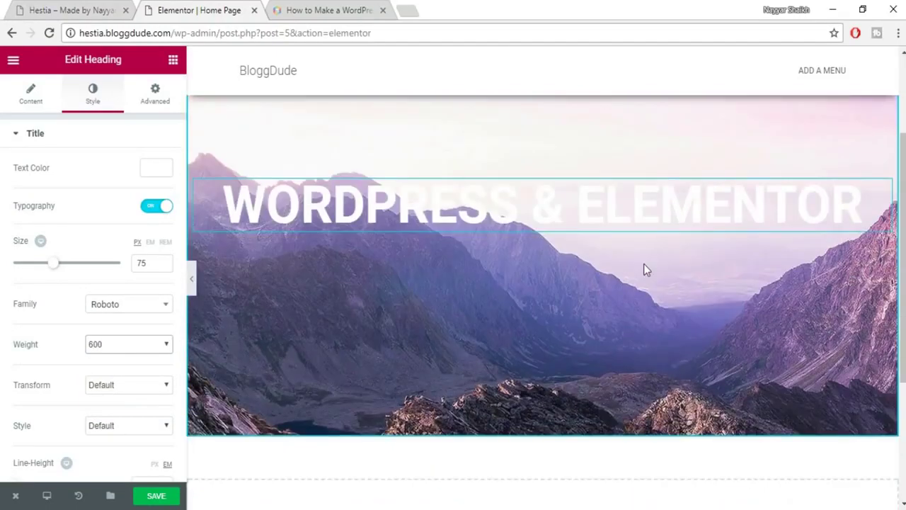
{"action": "scroll", "coordinate": [643, 266], "scroll_direction": "up", "scroll_amount": 1}
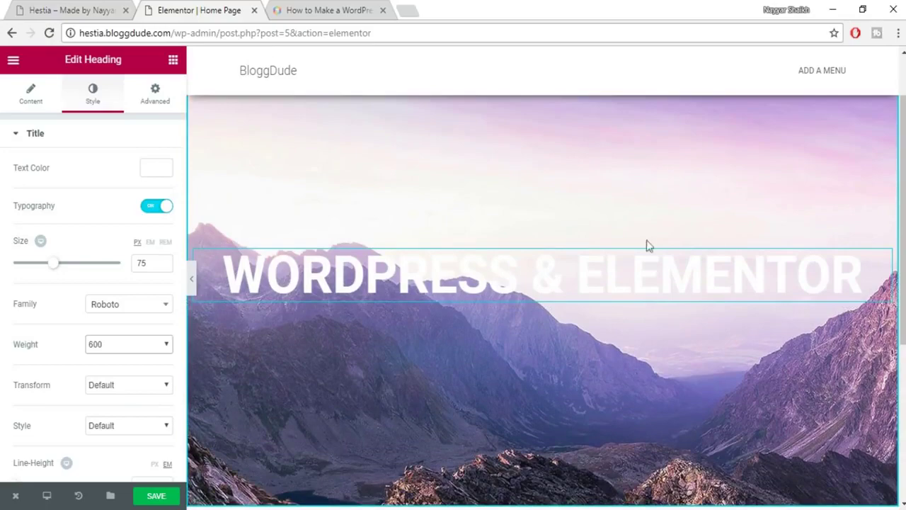
{"action": "left_click", "coordinate": [70, 10]}
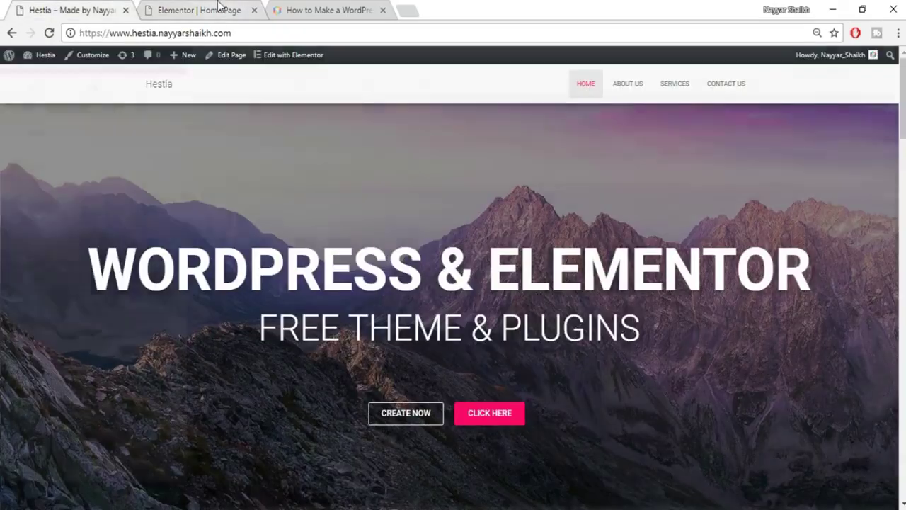
{"action": "left_click", "coordinate": [214, 10]}
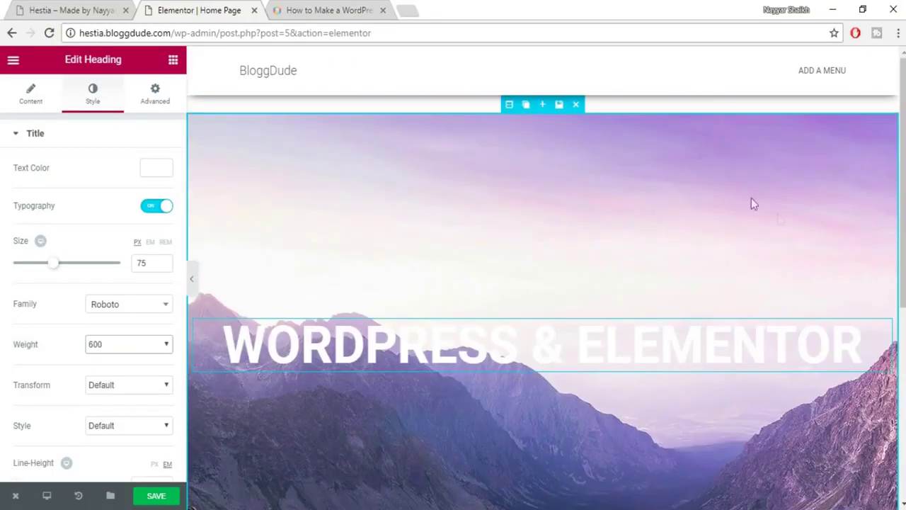
{"action": "scroll", "coordinate": [792, 268], "scroll_direction": "down", "scroll_amount": 2}
{"action": "scroll", "coordinate": [608, 300], "scroll_direction": "up", "scroll_amount": 1}
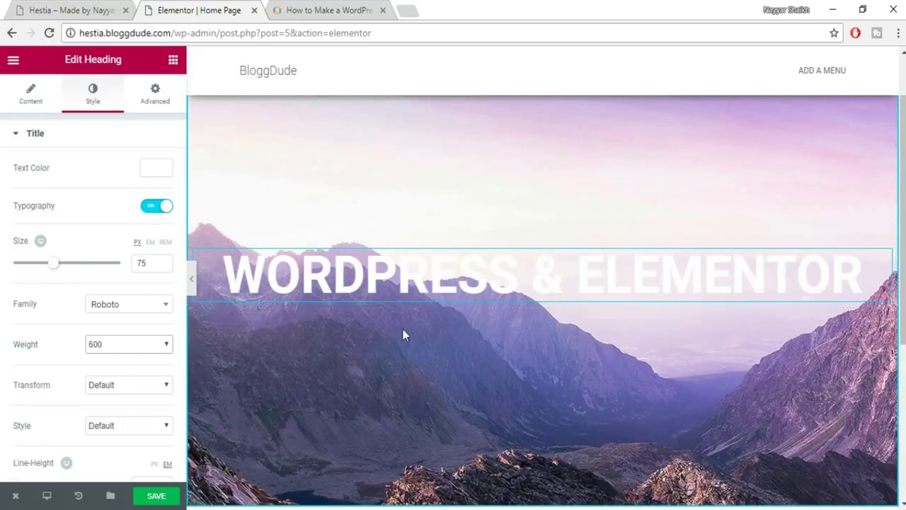
{"action": "left_click", "coordinate": [159, 496]}
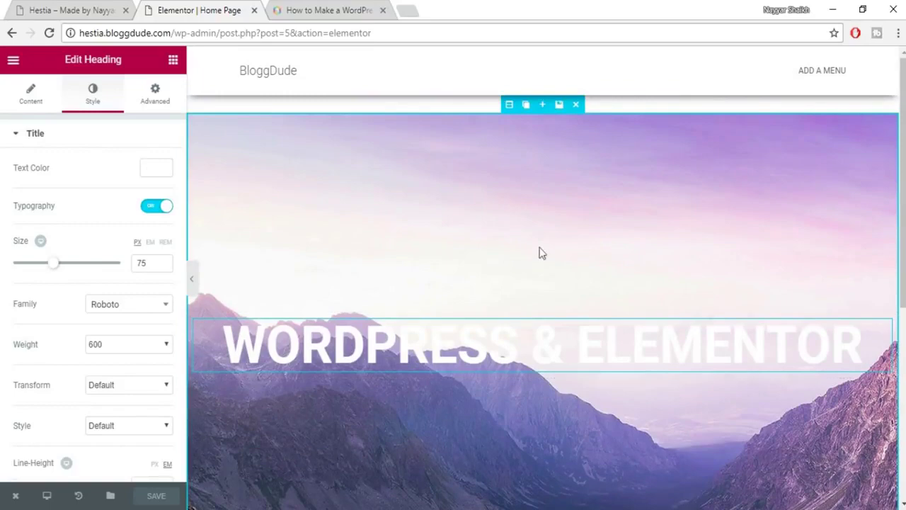
Give the hero section a Classic black background overlay.
{"action": "left_click", "coordinate": [509, 104]}
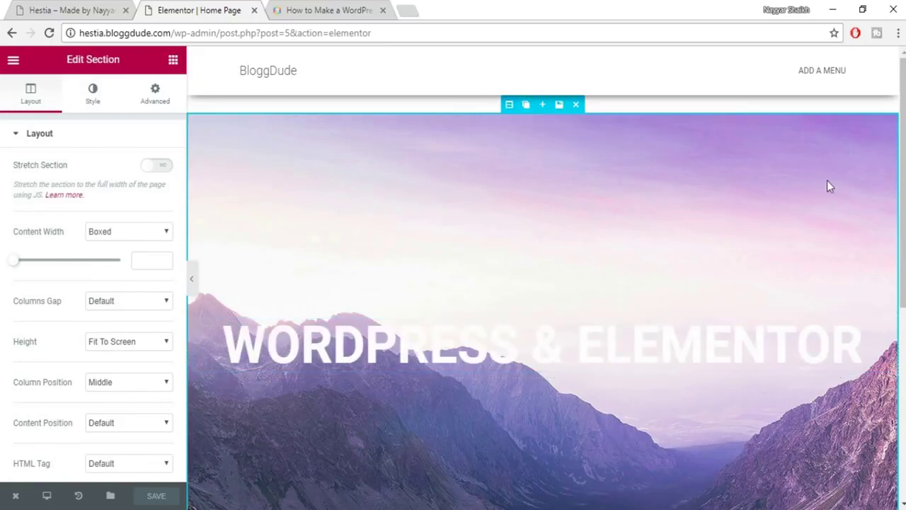
{"action": "left_click", "coordinate": [96, 99]}
{"action": "mouse_move", "coordinate": [81, 364]}
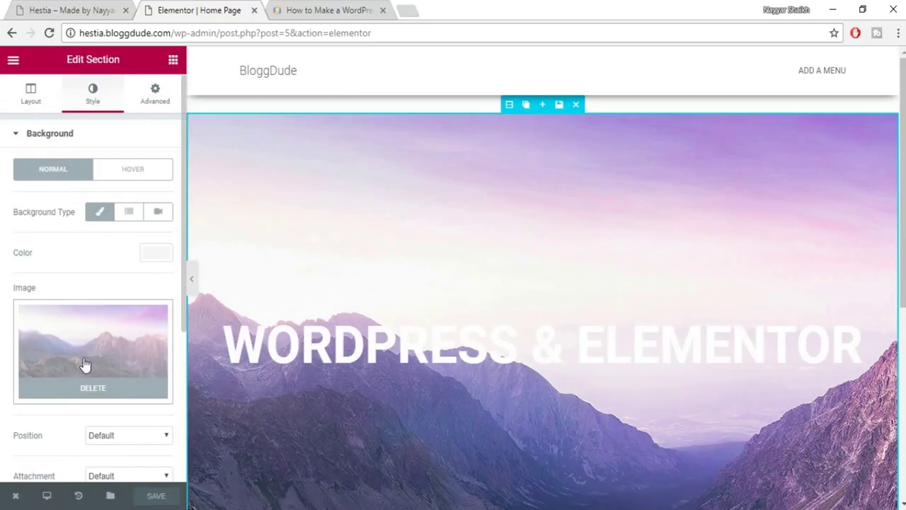
{"action": "scroll", "coordinate": [120, 331], "scroll_direction": "down", "scroll_amount": 4}
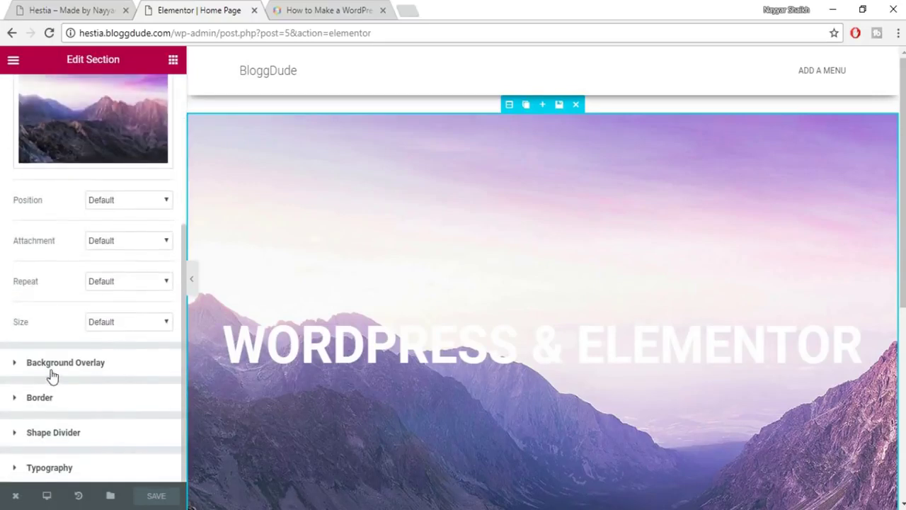
{"action": "left_click", "coordinate": [91, 364]}
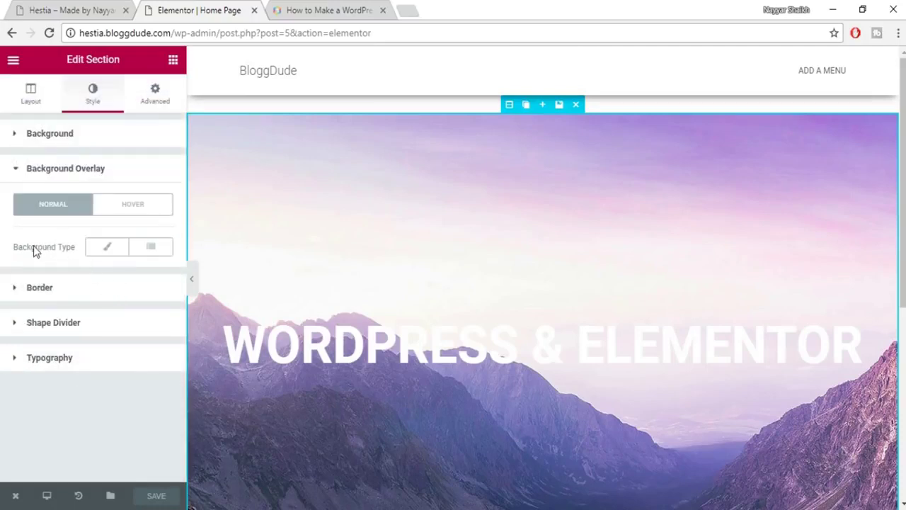
{"action": "left_click", "coordinate": [108, 259]}
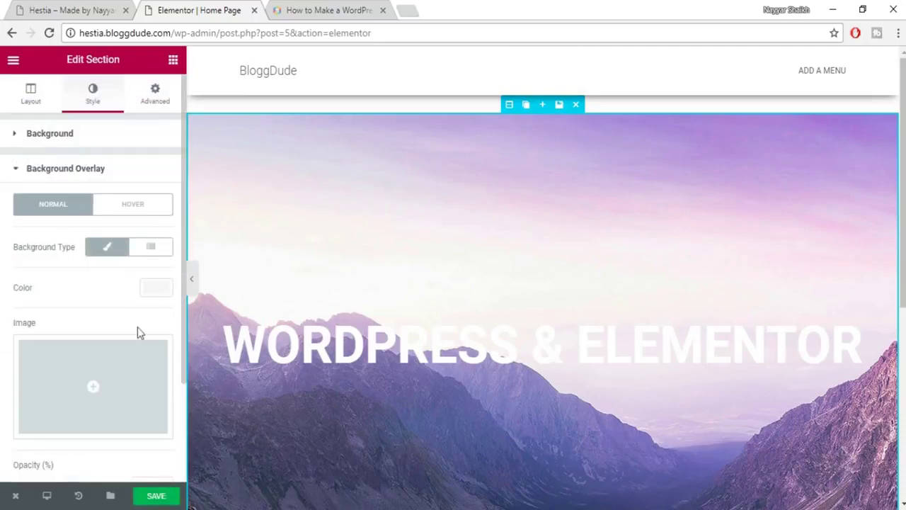
{"action": "left_click", "coordinate": [156, 289]}
{"action": "scroll", "coordinate": [158, 354], "scroll_direction": "down", "scroll_amount": 1}
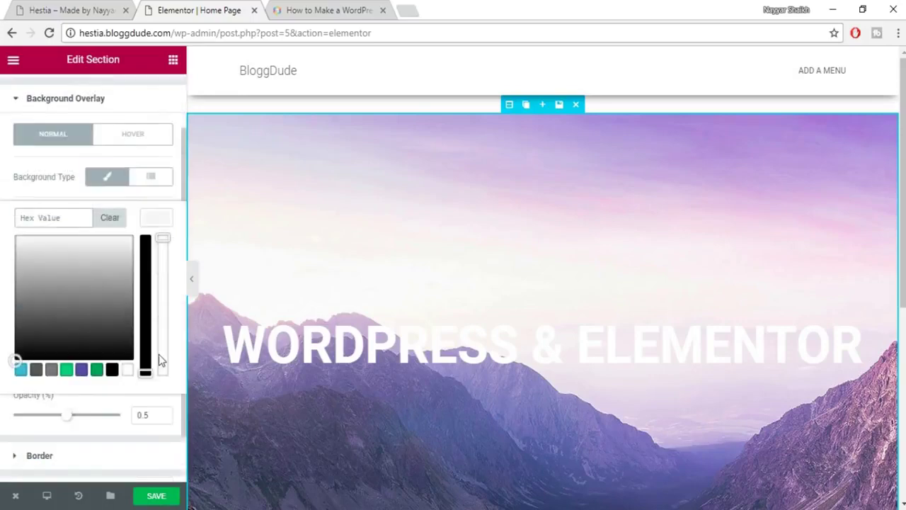
{"action": "left_click", "coordinate": [112, 370]}
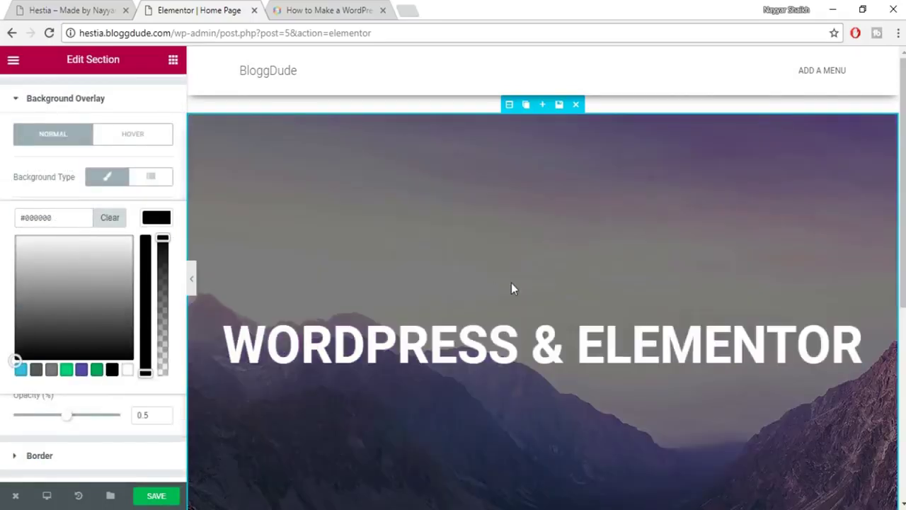
Set the overlay opacity to 0.5 and save the page.
{"action": "scroll", "coordinate": [512, 283], "scroll_direction": "down", "scroll_amount": 3}
{"action": "scroll", "coordinate": [514, 294], "scroll_direction": "up", "scroll_amount": 2}
{"action": "scroll", "coordinate": [515, 297], "scroll_direction": "up", "scroll_amount": 1}
{"action": "scroll", "coordinate": [821, 228], "scroll_direction": "down", "scroll_amount": 1}
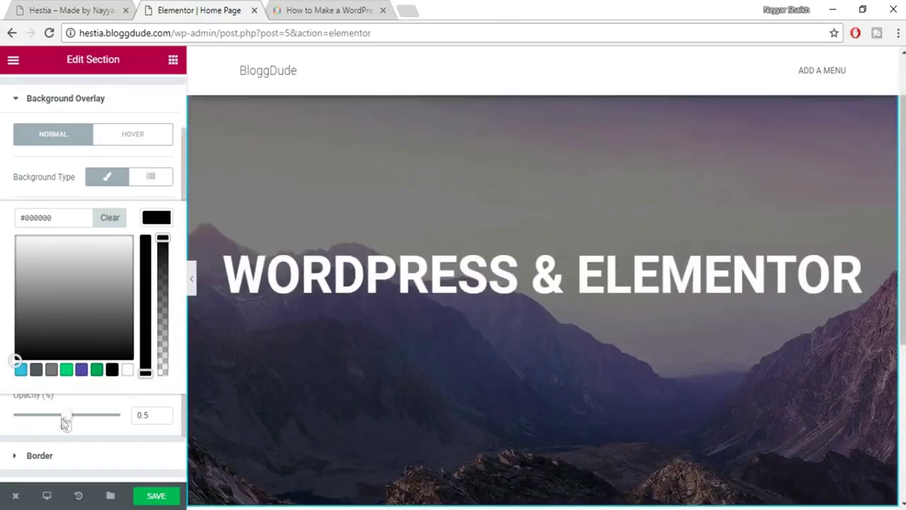
{"action": "left_click_drag", "start_coordinate": [74, 422], "coordinate": [125, 421]}
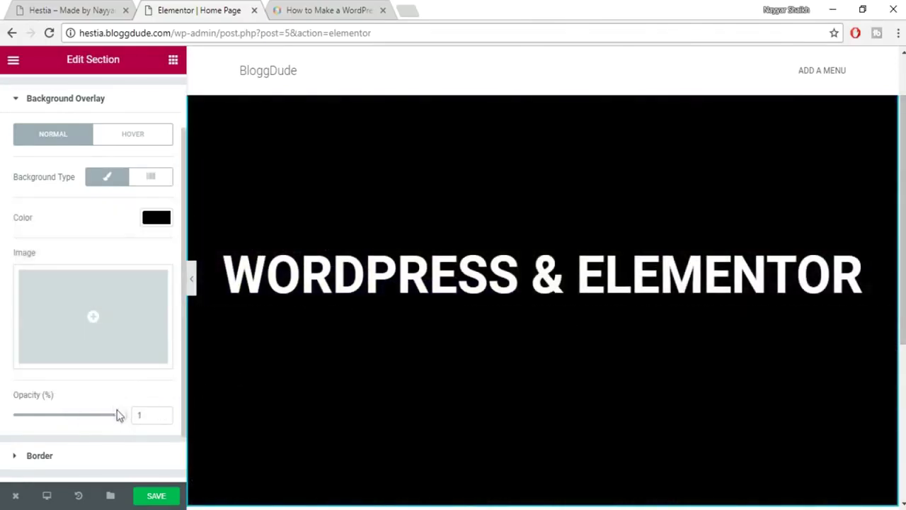
{"action": "left_click_drag", "start_coordinate": [119, 419], "coordinate": [74, 417]}
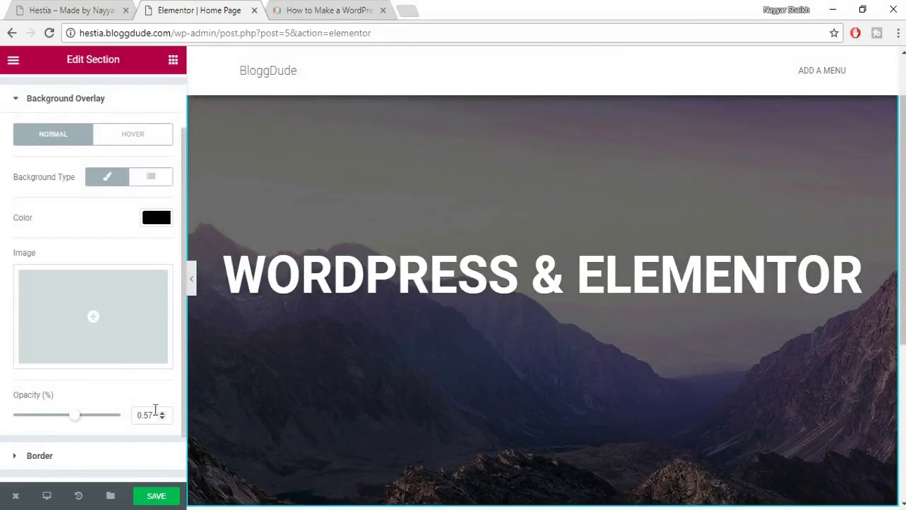
{"action": "left_click_drag", "start_coordinate": [150, 415], "coordinate": [131, 421]}
{"action": "type", "text": "0.5"}
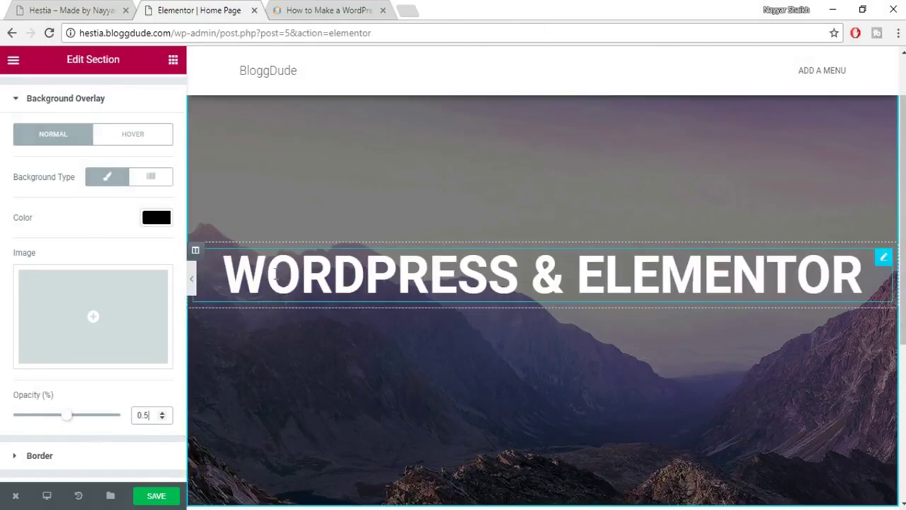
{"action": "scroll", "coordinate": [125, 361], "scroll_direction": "down", "scroll_amount": 1}
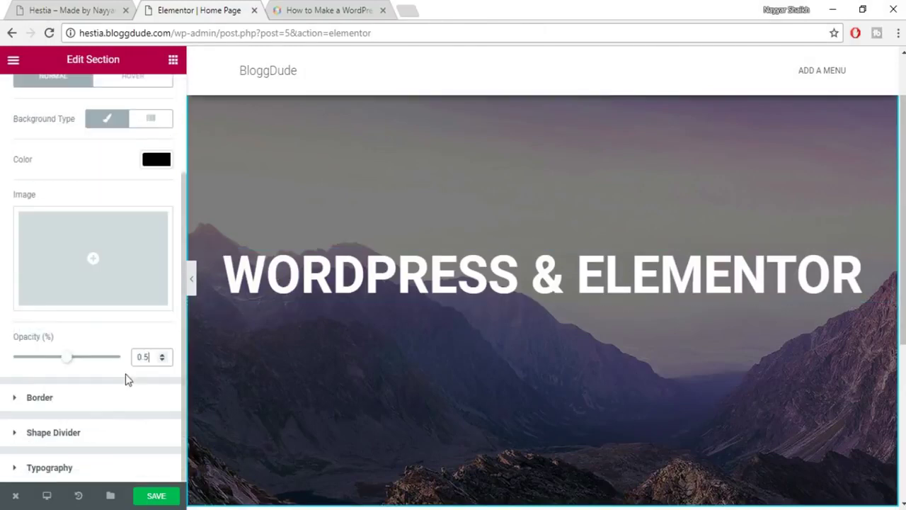
{"action": "scroll", "coordinate": [126, 380], "scroll_direction": "up", "scroll_amount": 2}
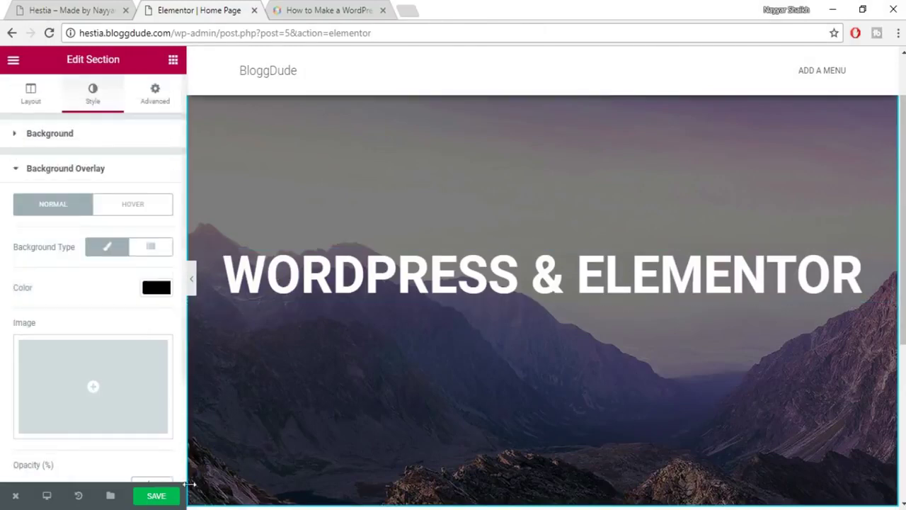
{"action": "left_click", "coordinate": [164, 497]}
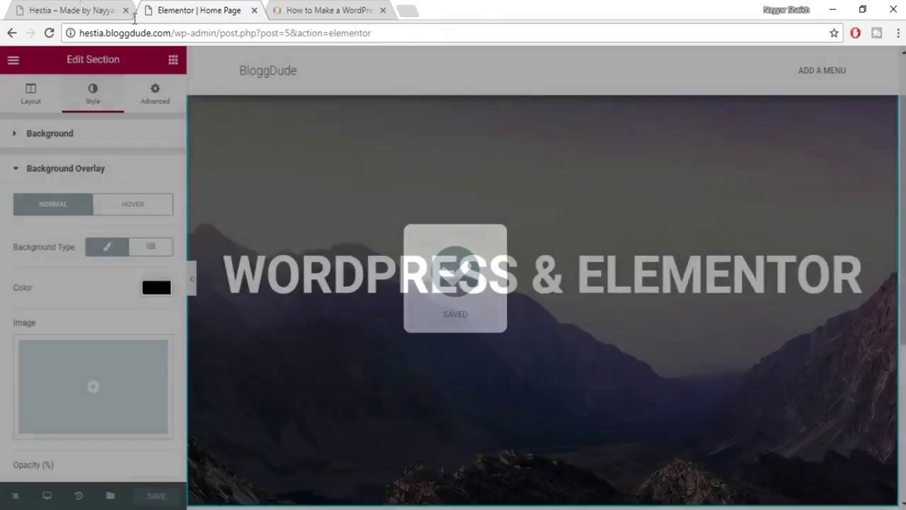
{"action": "left_click", "coordinate": [133, 19]}
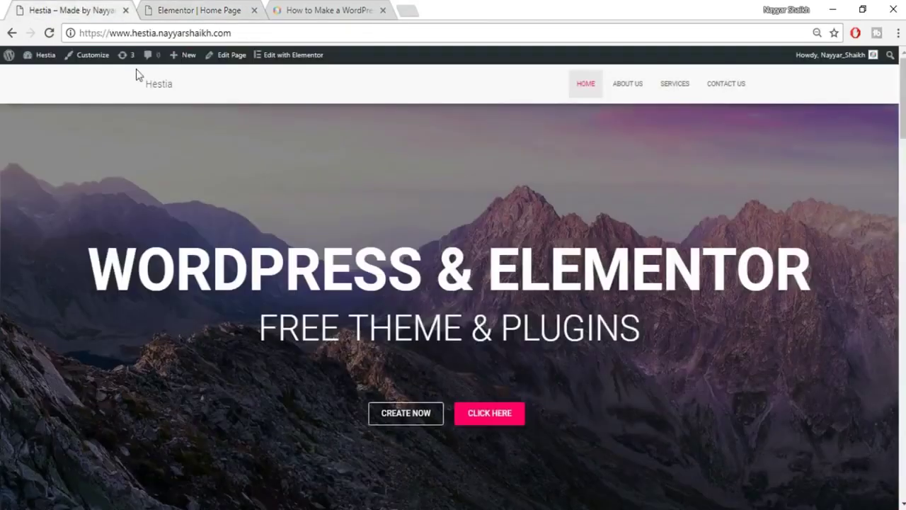
{"action": "left_click_drag", "start_coordinate": [264, 328], "coordinate": [635, 320]}
{"action": "key", "text": "ctrl+c"}
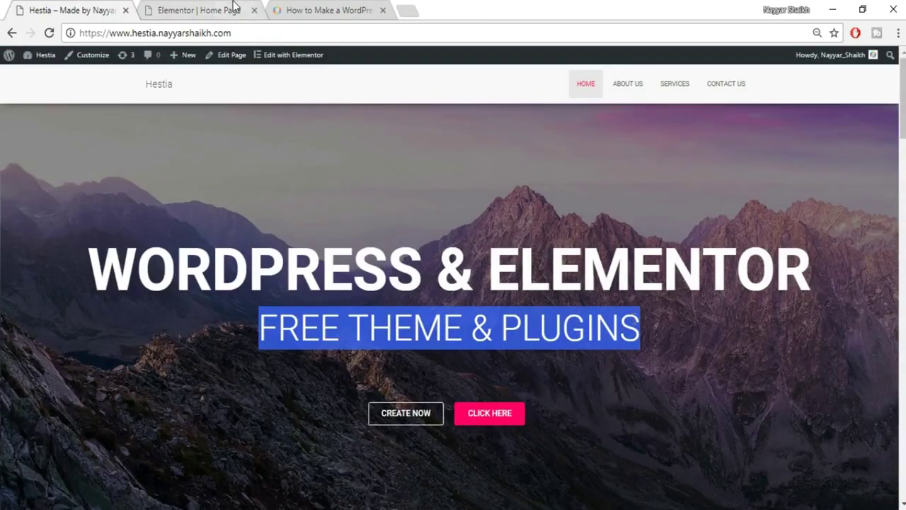
{"action": "left_click", "coordinate": [212, 10]}
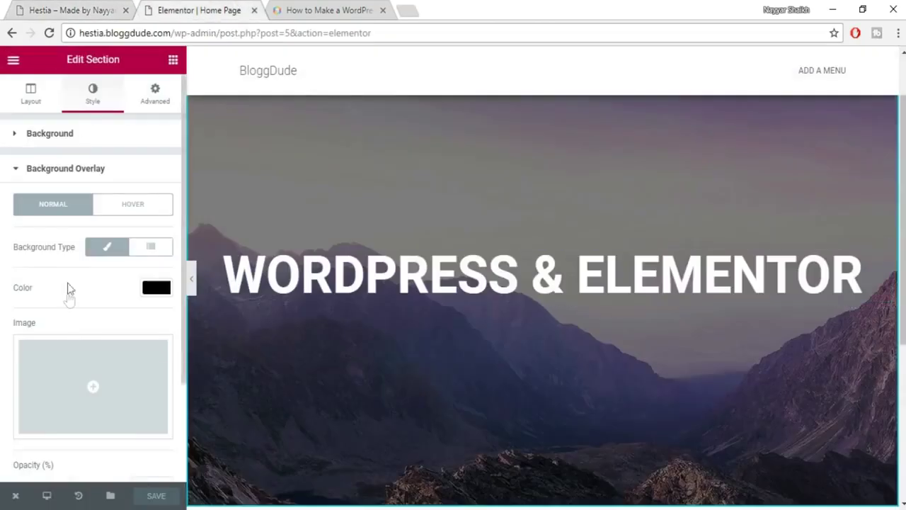
Drag a new Heading widget into the hero below the main title.
{"action": "left_click", "coordinate": [172, 63]}
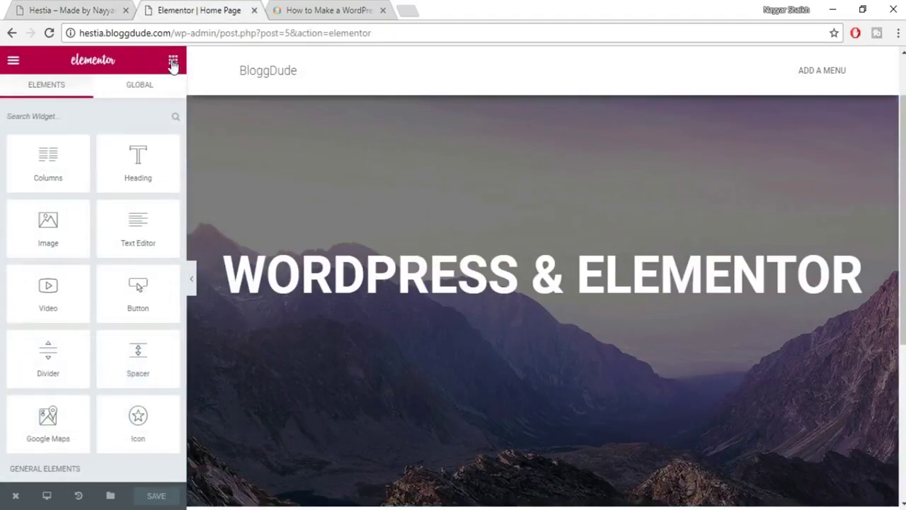
{"action": "scroll", "coordinate": [111, 317], "scroll_direction": "down", "scroll_amount": 4}
{"action": "scroll", "coordinate": [112, 338], "scroll_direction": "up", "scroll_amount": 4}
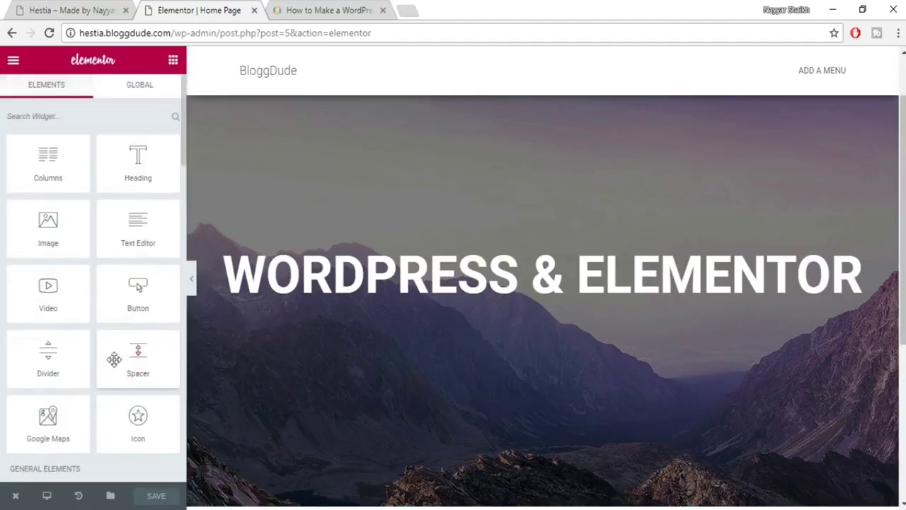
{"action": "left_click_drag", "start_coordinate": [135, 161], "coordinate": [536, 275]}
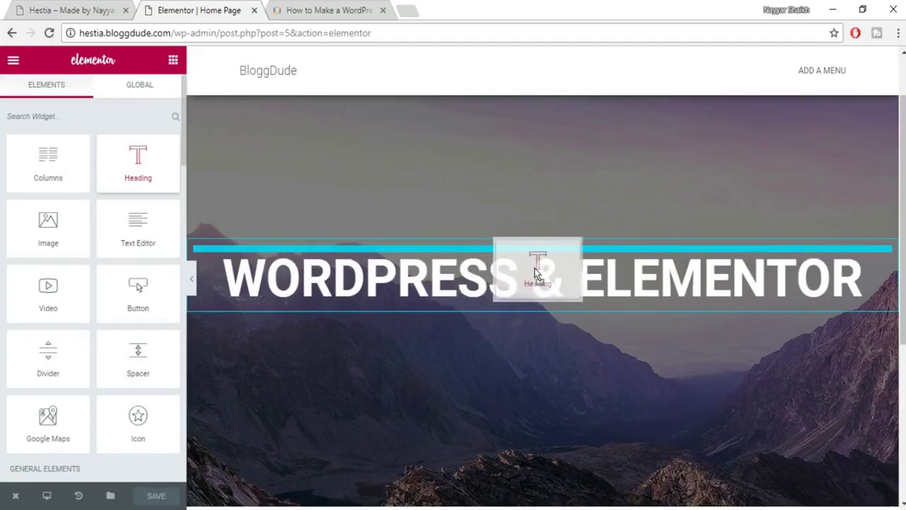
{"action": "left_click_drag", "start_coordinate": [536, 273], "coordinate": [566, 291]}
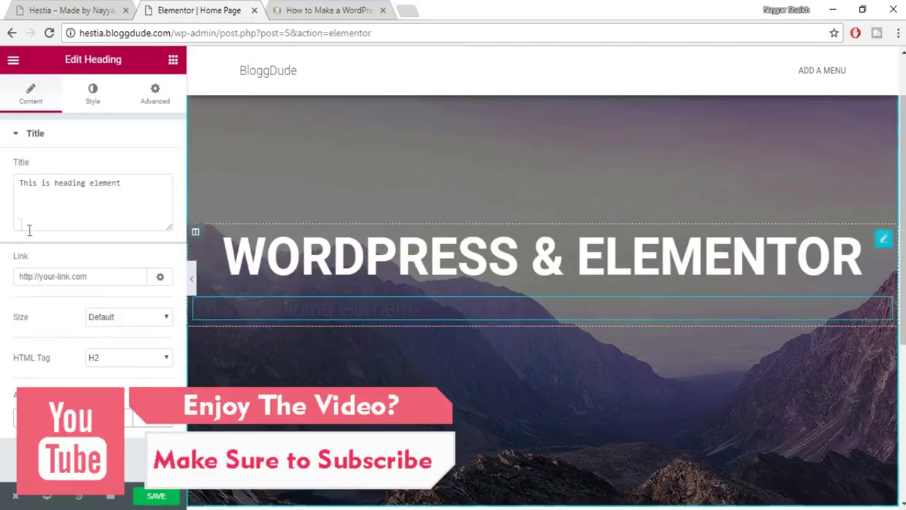
Set the new heading's title to 'FREE THEME & PLUGINS' and centre it.
{"action": "left_click", "coordinate": [16, 186]}
{"action": "key", "text": "ctrl+a"}
{"action": "key", "text": "ctrl+v"}
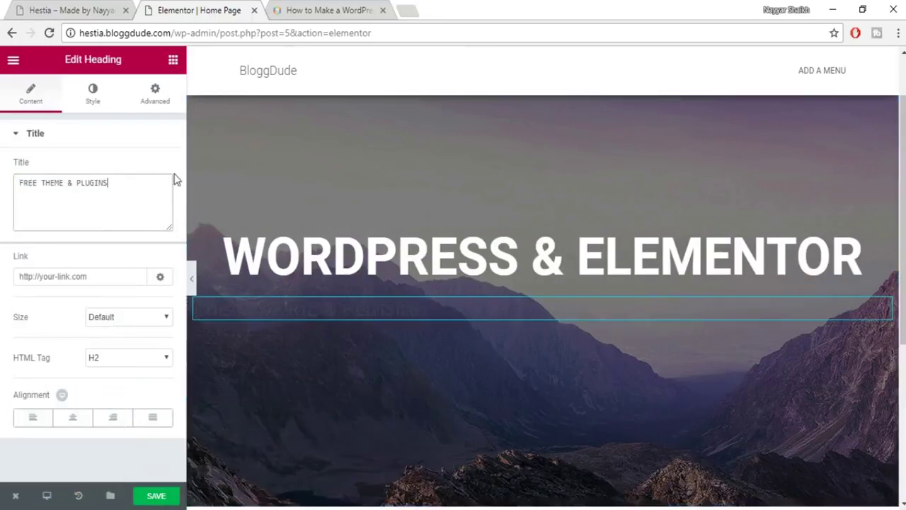
{"action": "left_click", "coordinate": [72, 418]}
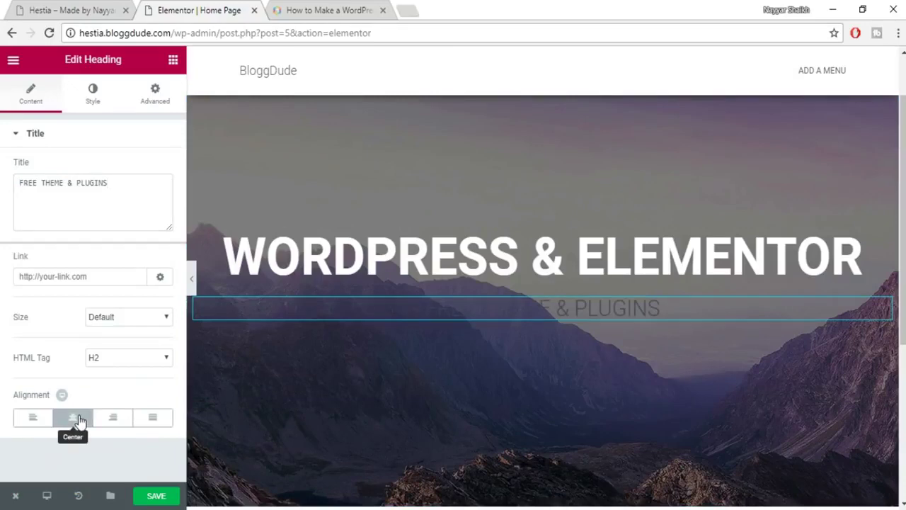
{"action": "left_click", "coordinate": [92, 99]}
{"action": "left_click", "coordinate": [161, 174]}
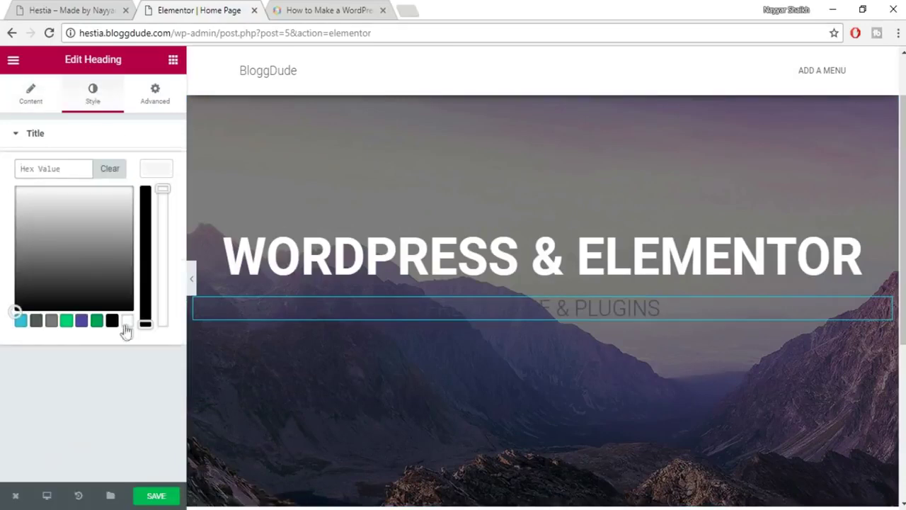
Make the subtitle white and set its typography to 60 px Roboto.
{"action": "left_click", "coordinate": [128, 323]}
{"action": "left_click", "coordinate": [160, 173]}
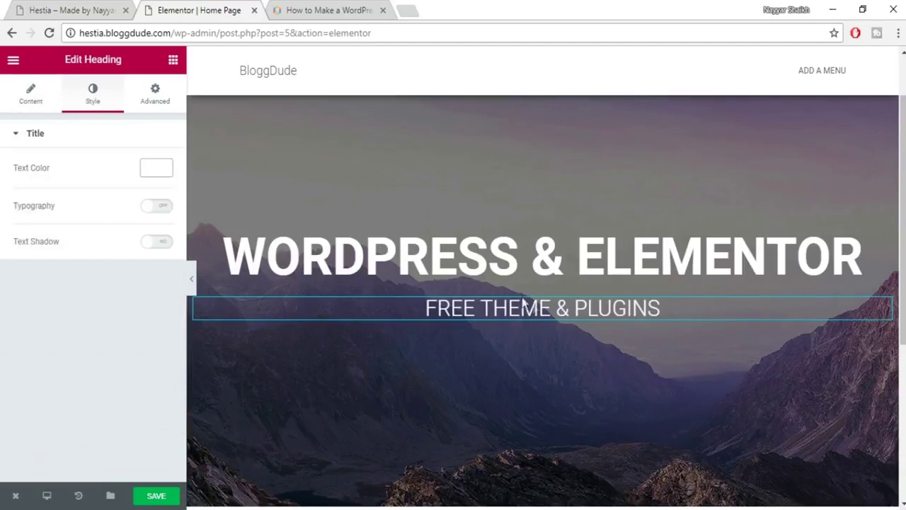
{"action": "left_click", "coordinate": [162, 207]}
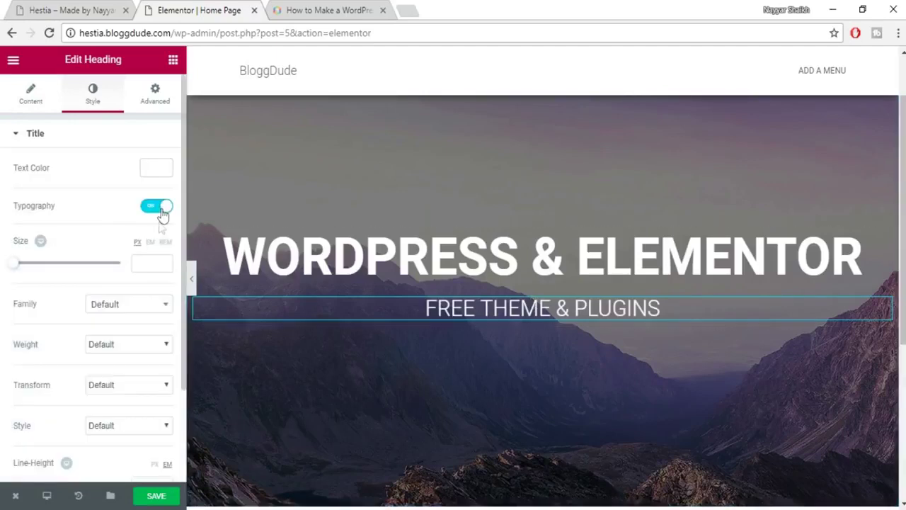
{"action": "left_click_drag", "start_coordinate": [12, 271], "coordinate": [48, 274]}
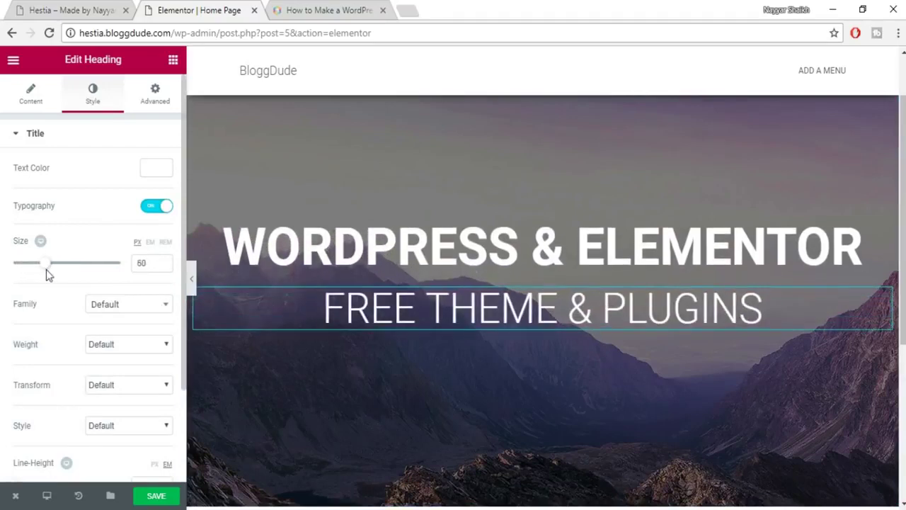
{"action": "left_click", "coordinate": [122, 304]}
{"action": "type", "text": "robo"}
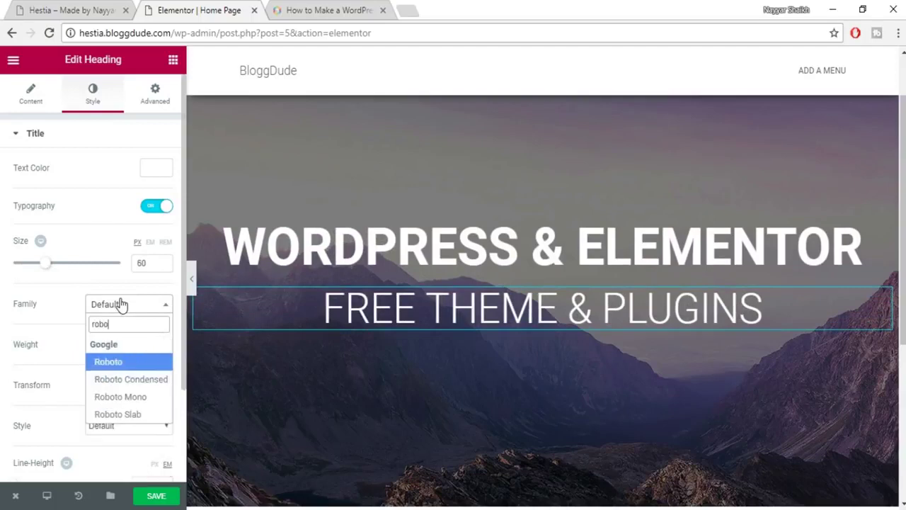
{"action": "key", "text": "Return"}
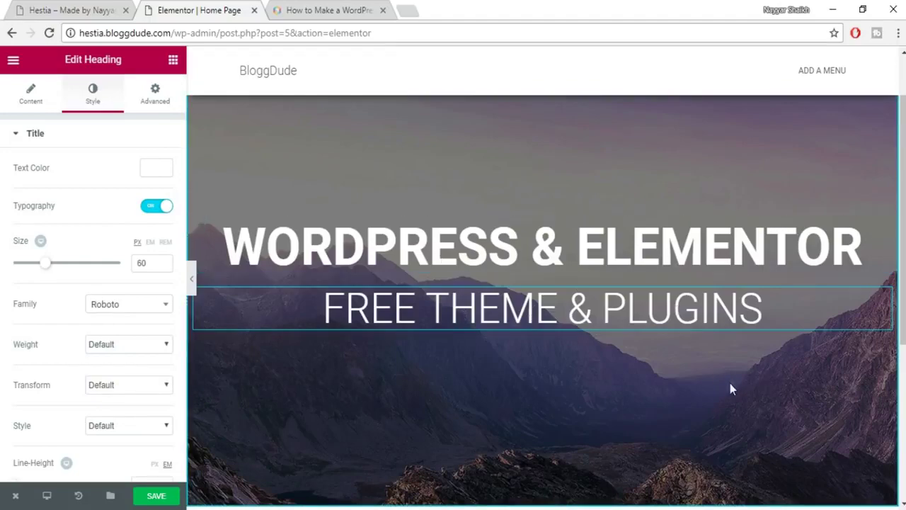
Switch to the Hestia reference site and inspect its subtitle line.
{"action": "left_click", "coordinate": [67, 10]}
{"action": "triple_click", "coordinate": [394, 322]}
{"action": "left_click", "coordinate": [425, 367]}
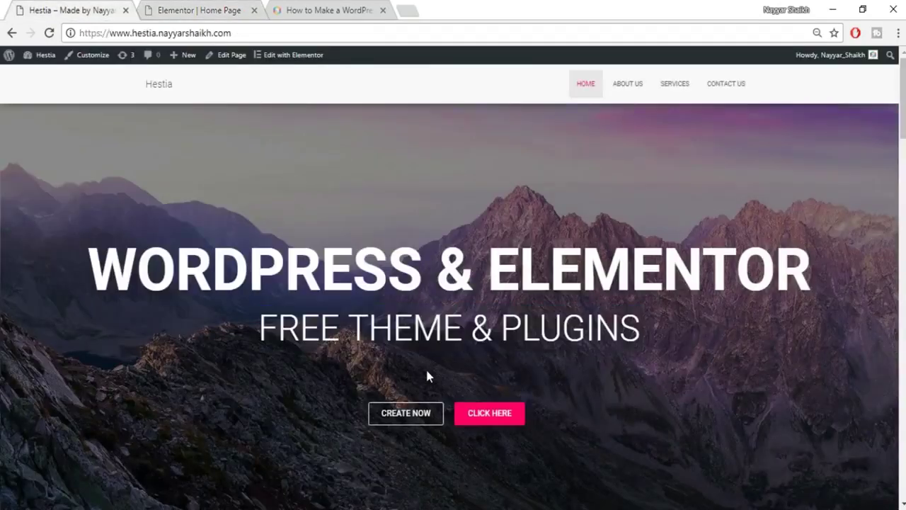
Check the Hestia buttons, then add a Spacer beneath the FREE THEME & PLUGINS subtitle.
{"action": "scroll", "coordinate": [425, 366], "scroll_direction": "down", "scroll_amount": 1}
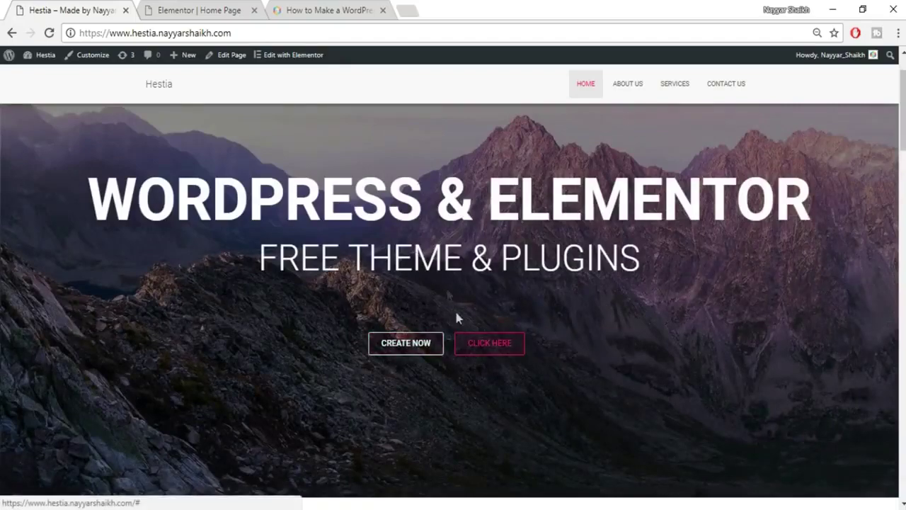
{"action": "left_click", "coordinate": [199, 10]}
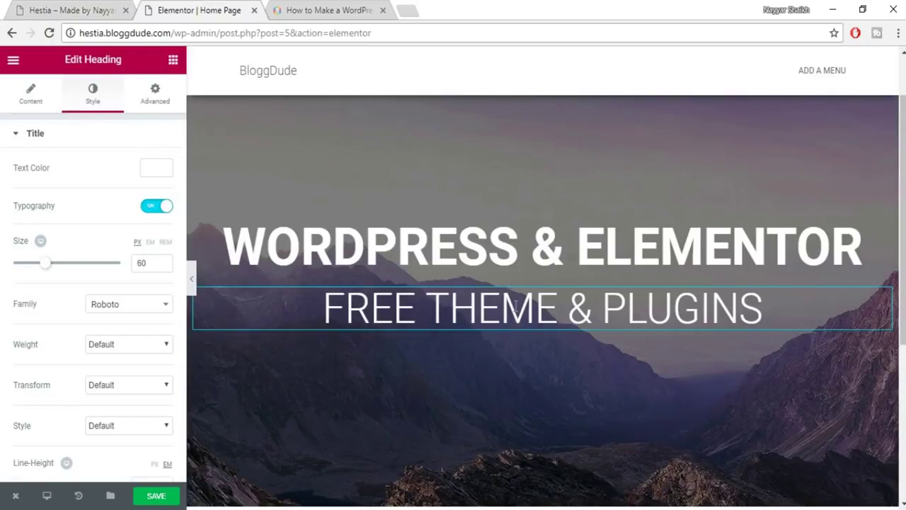
{"action": "left_click", "coordinate": [173, 62]}
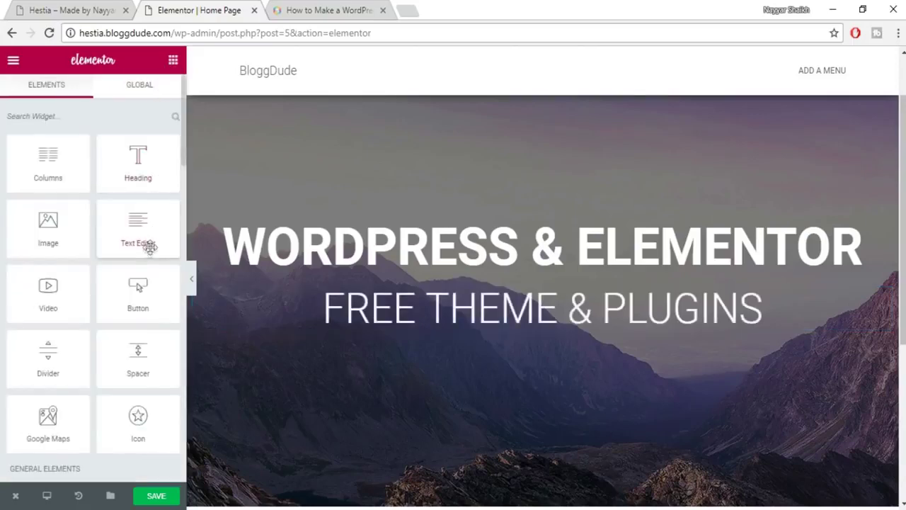
{"action": "scroll", "coordinate": [150, 246], "scroll_direction": "down", "scroll_amount": 1}
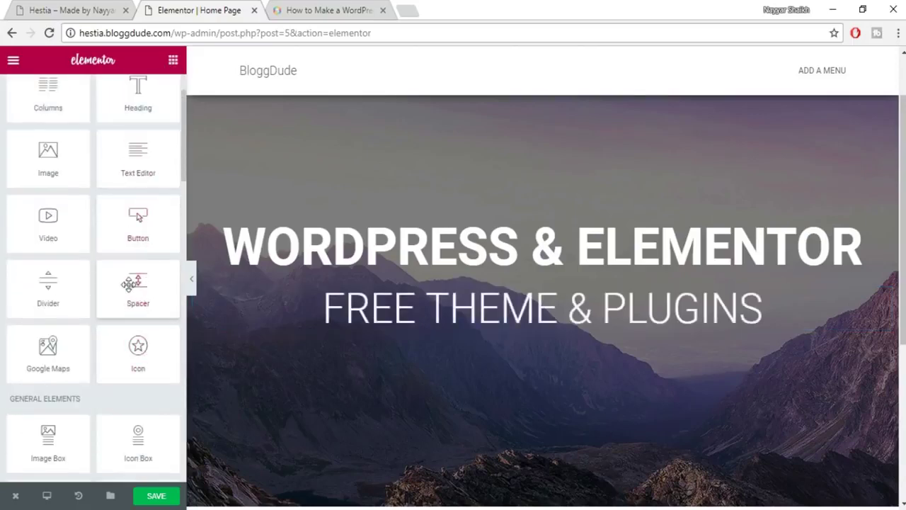
{"action": "left_click_drag", "start_coordinate": [127, 283], "coordinate": [482, 320]}
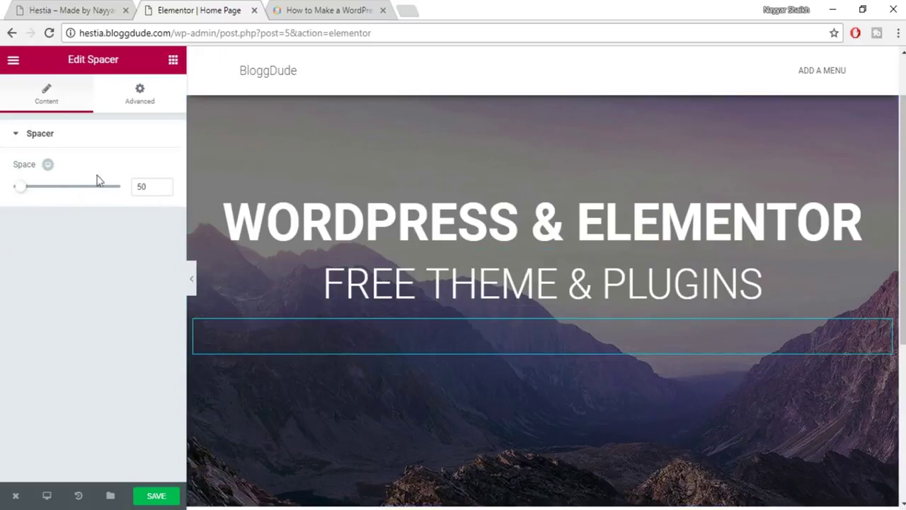
Adjust the spacer's Space value to 53 px, then view the Hestia site's buttons.
{"action": "double_click", "coordinate": [136, 187]}
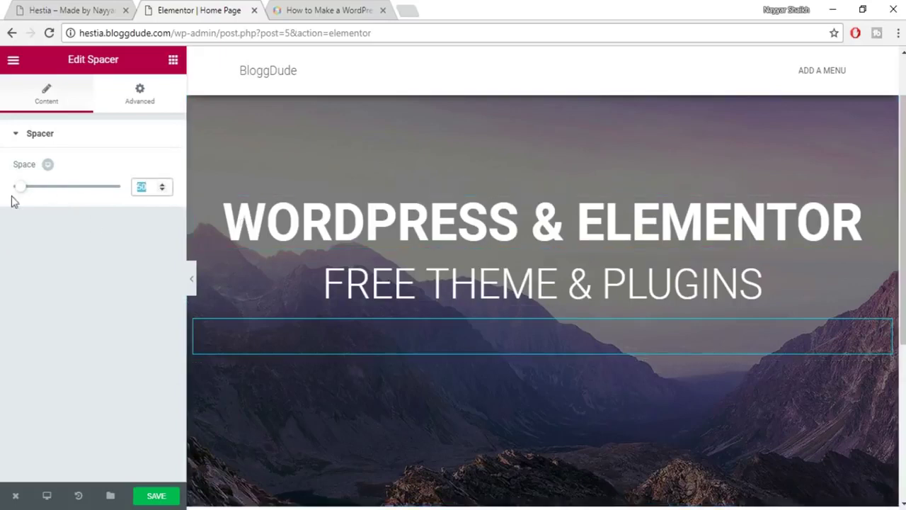
{"action": "mouse_move", "coordinate": [25, 191]}
{"action": "left_mouse_down"}
{"action": "mouse_move", "coordinate": [45, 194]}
{"action": "mouse_move", "coordinate": [23, 197]}
{"action": "left_mouse_up"}
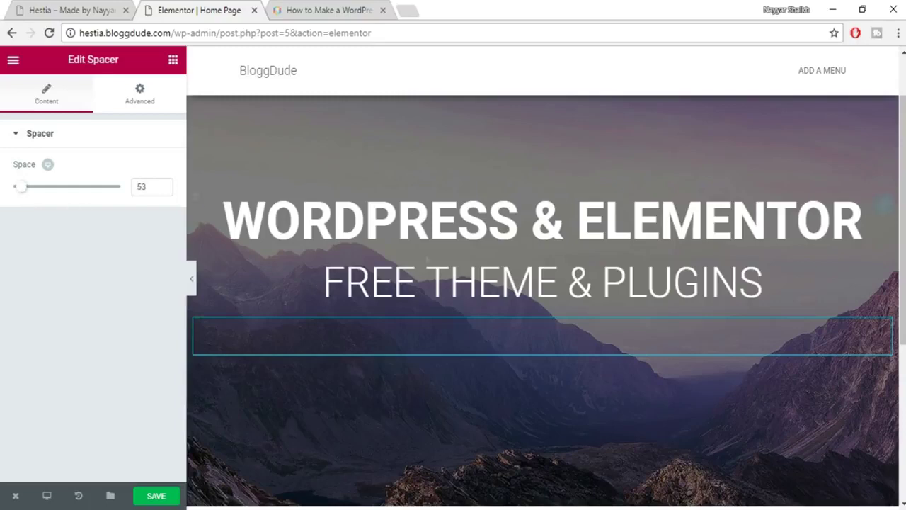
{"action": "left_click", "coordinate": [95, 8]}
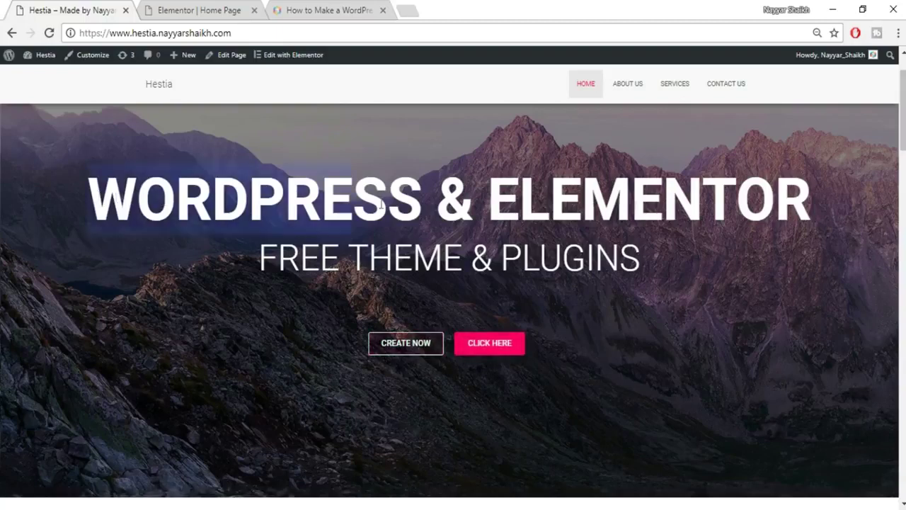
Inspect the live WORDPRESS & ELEMENTOR heading and FREE THEME & PLUGINS subtitle, then return to Elementor.
{"action": "left_click_drag", "start_coordinate": [113, 198], "coordinate": [860, 222]}
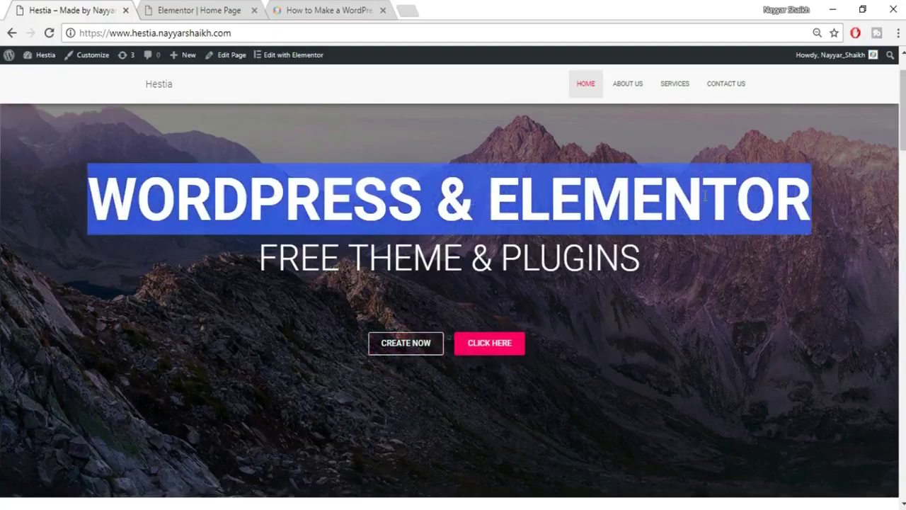
{"action": "left_click_drag", "start_coordinate": [214, 276], "coordinate": [745, 257]}
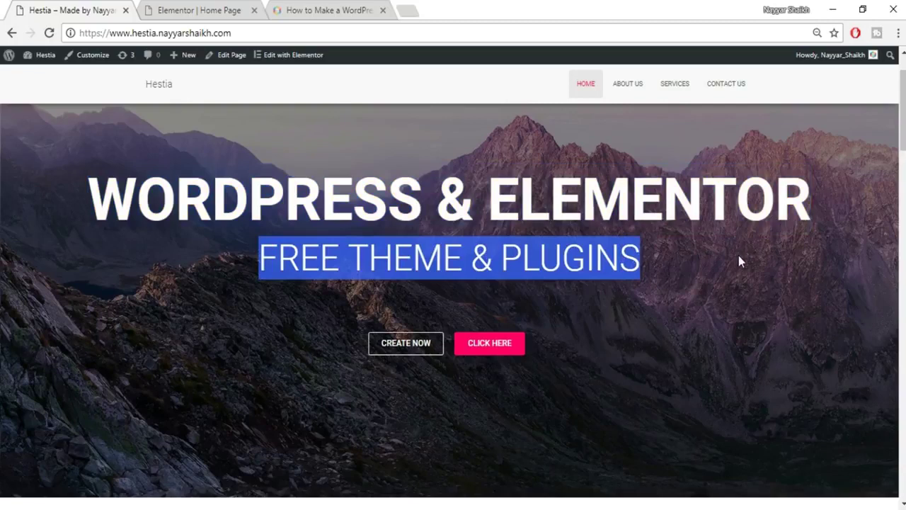
{"action": "left_click", "coordinate": [730, 289]}
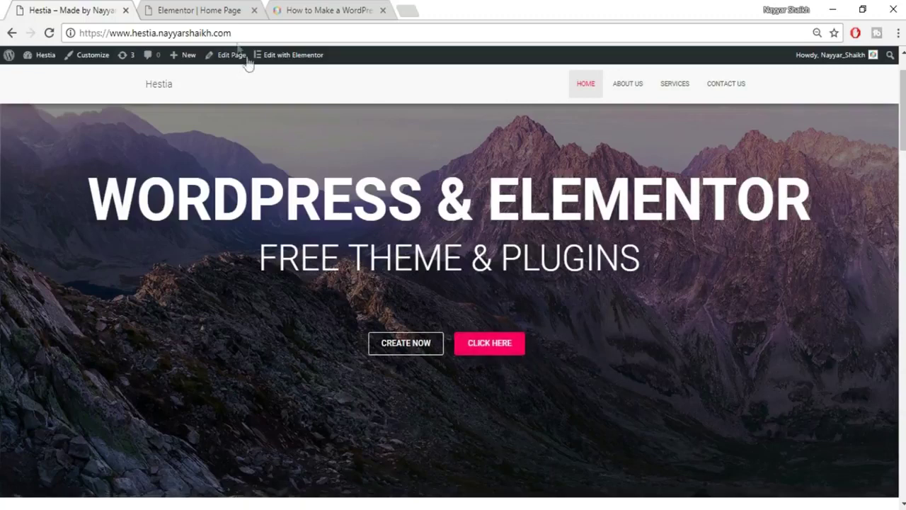
{"action": "left_click", "coordinate": [223, 14]}
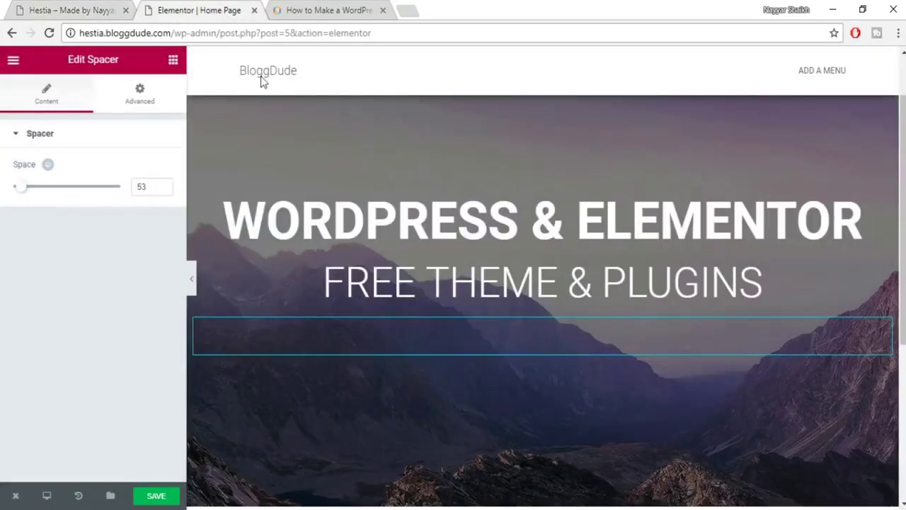
Drop a two-column row below the hero subtitle.
{"action": "left_click", "coordinate": [173, 60]}
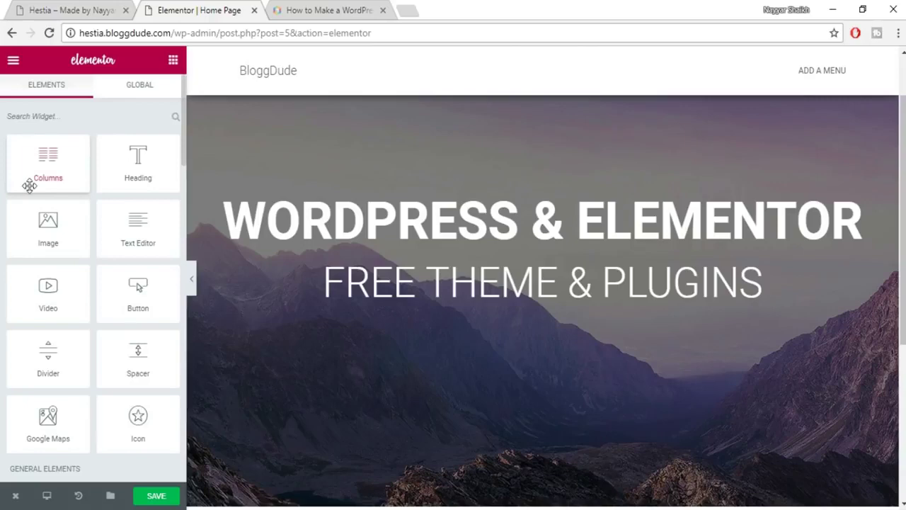
{"action": "left_click_drag", "start_coordinate": [47, 169], "coordinate": [532, 353]}
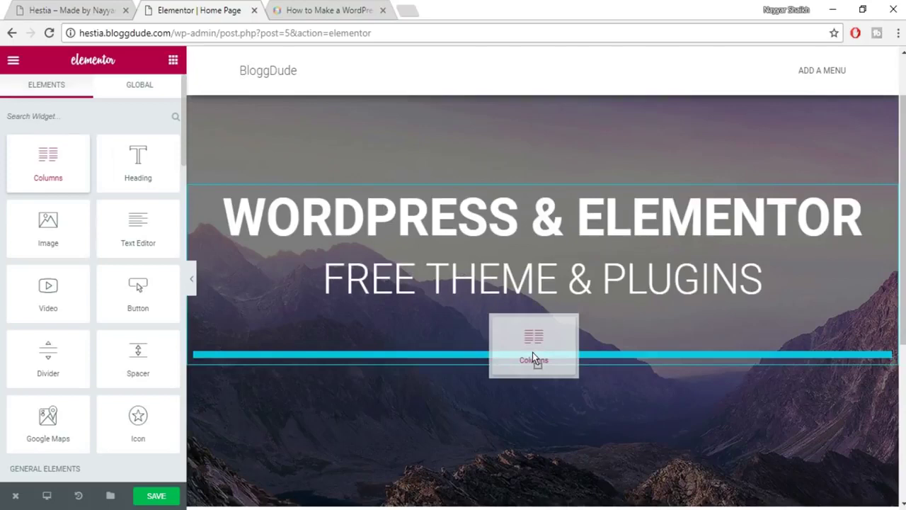
{"action": "left_click_drag", "start_coordinate": [532, 352], "coordinate": [533, 352]}
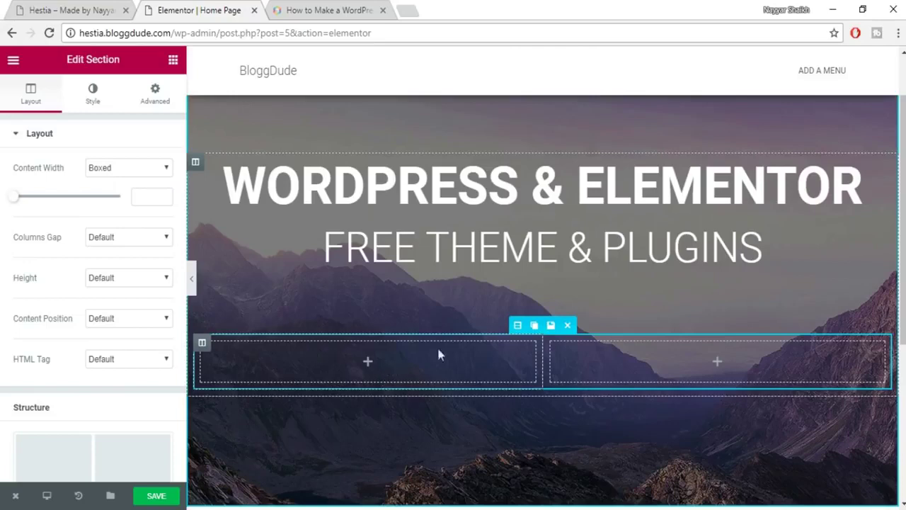
Place a Button widget in the row's left column.
{"action": "left_click", "coordinate": [172, 66]}
{"action": "scroll", "coordinate": [133, 266], "scroll_direction": "down", "scroll_amount": 2}
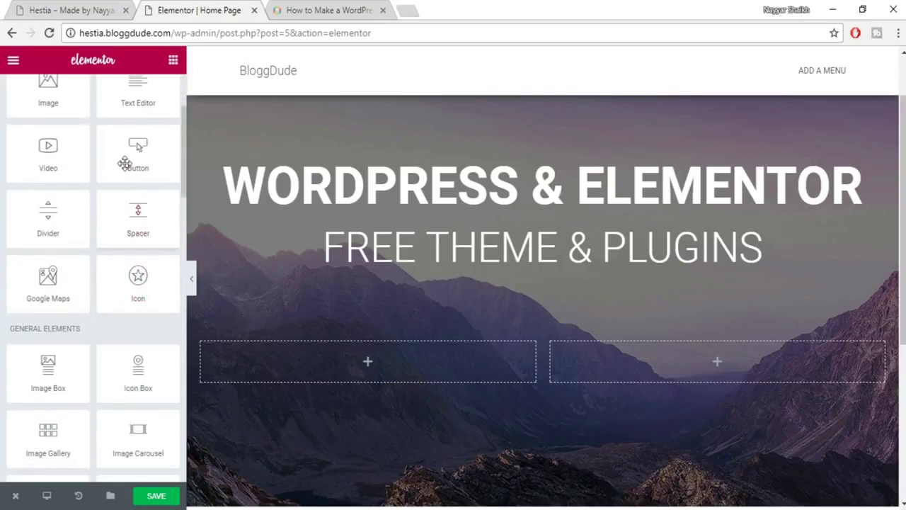
{"action": "left_click_drag", "start_coordinate": [138, 152], "coordinate": [411, 375]}
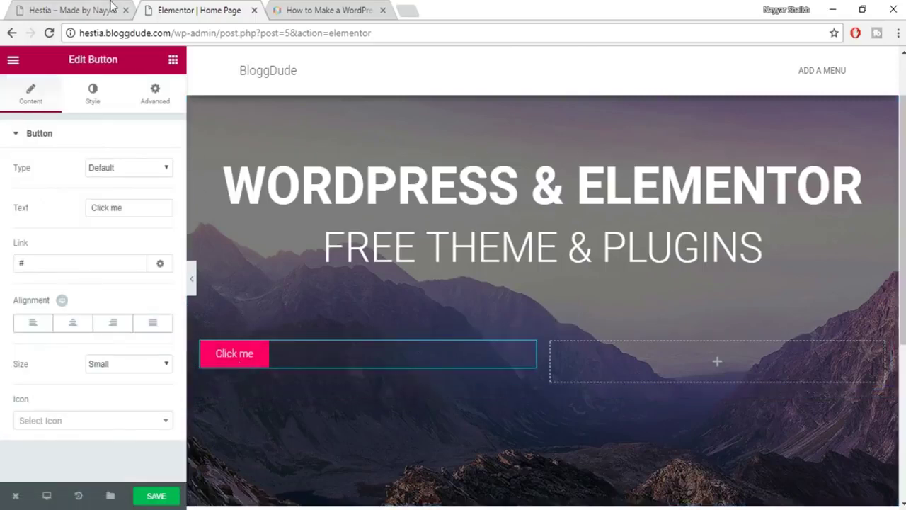
Right-align the Click me button in its column, comparing against the live Hestia site.
{"action": "left_click", "coordinate": [112, 9]}
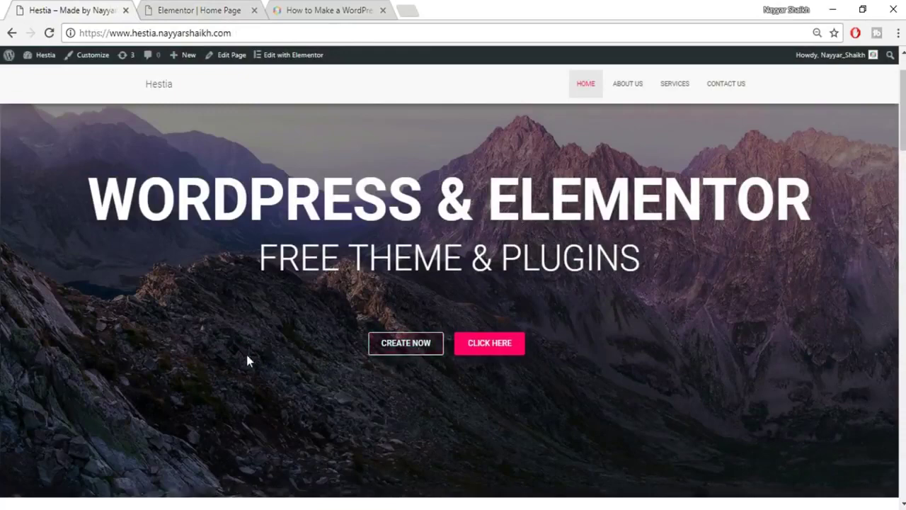
{"action": "left_click", "coordinate": [221, 7]}
{"action": "left_click", "coordinate": [113, 322]}
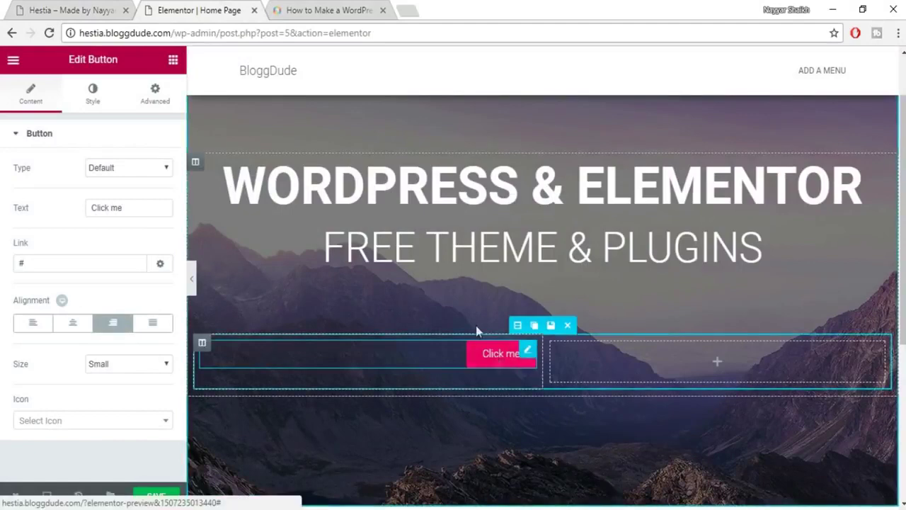
{"action": "key", "text": "ctrl+1"}
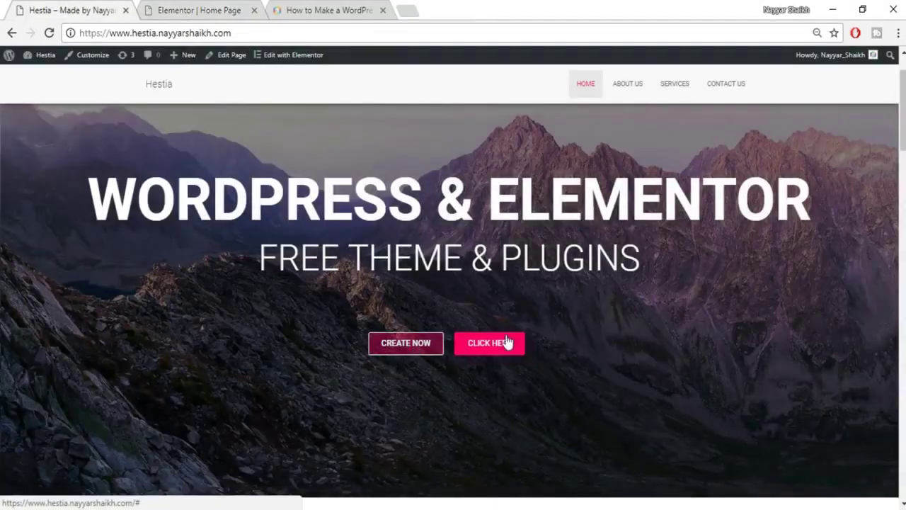
{"action": "left_click", "coordinate": [221, 8]}
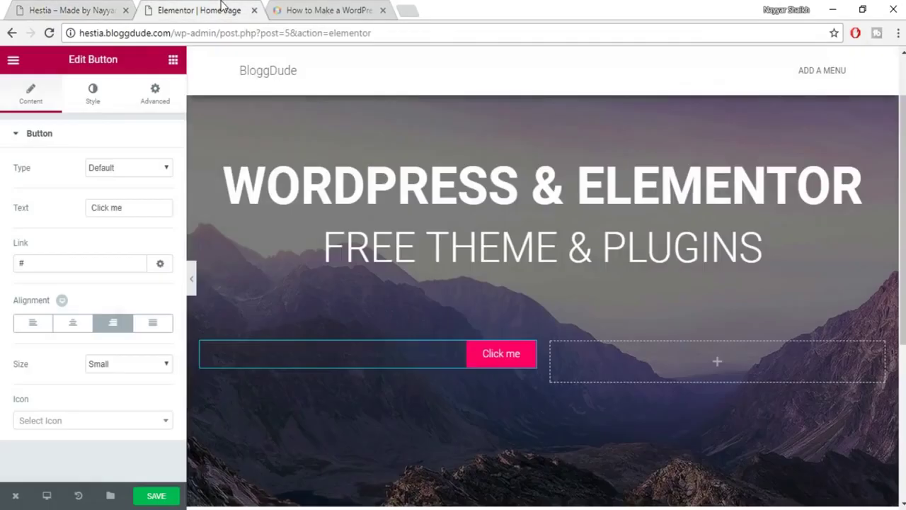
In the button's Style settings, briefly try custom typography fonts, then turn it back off.
{"action": "left_click", "coordinate": [90, 97]}
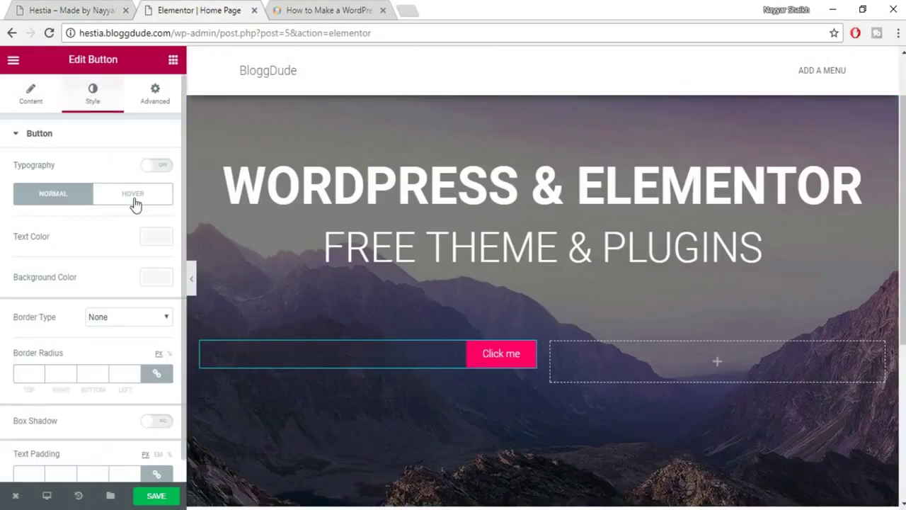
{"action": "left_click", "coordinate": [31, 95]}
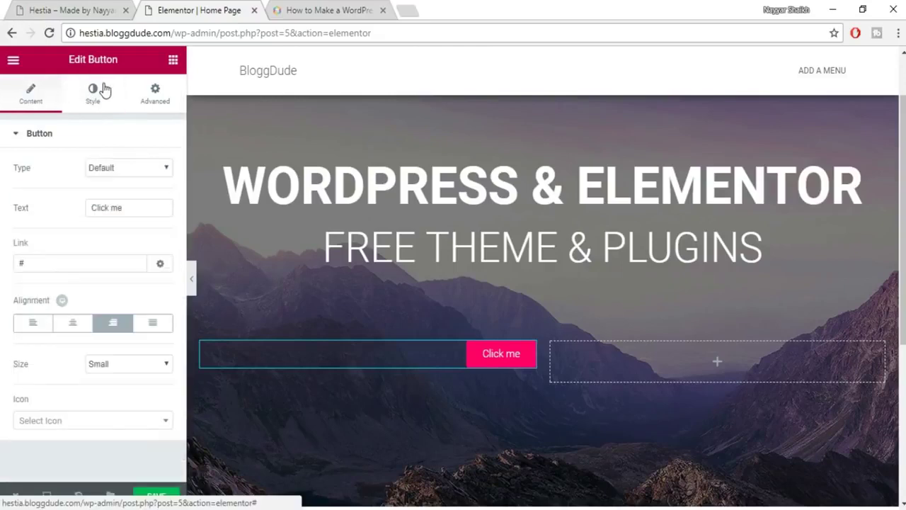
{"action": "left_click", "coordinate": [103, 90]}
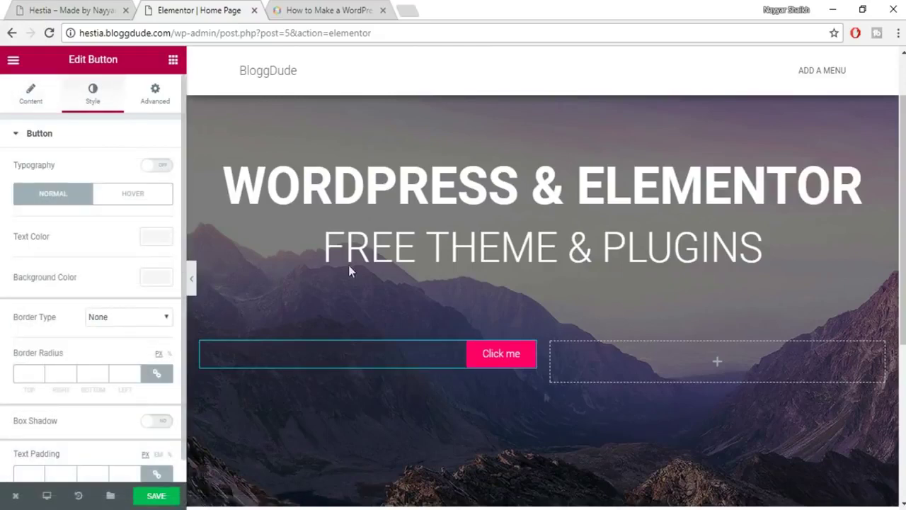
{"action": "left_click", "coordinate": [155, 170]}
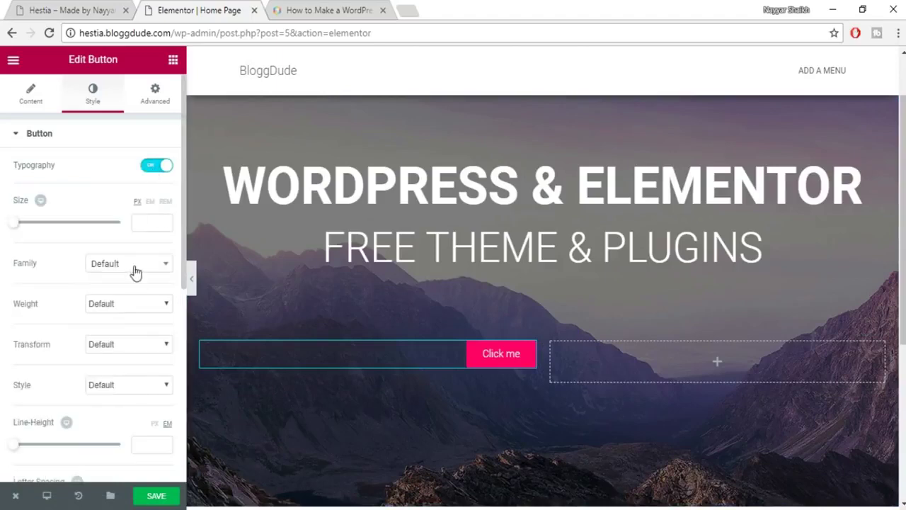
{"action": "left_click", "coordinate": [134, 268]}
{"action": "left_click", "coordinate": [157, 169]}
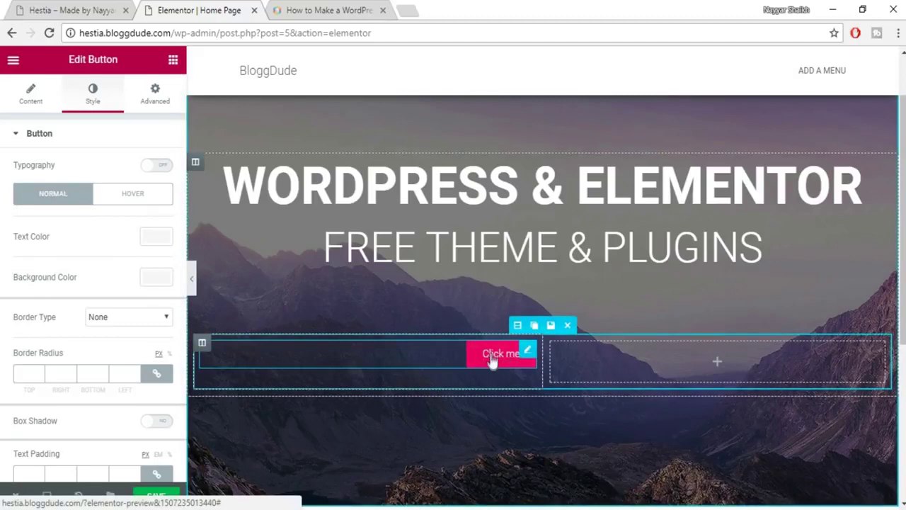
Set the button's text colour to white.
{"action": "left_click", "coordinate": [155, 244]}
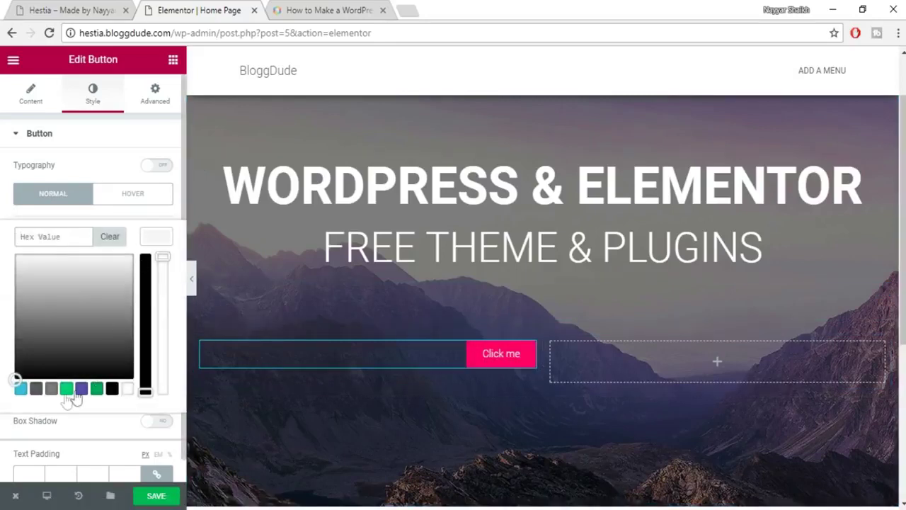
{"action": "left_click", "coordinate": [36, 390]}
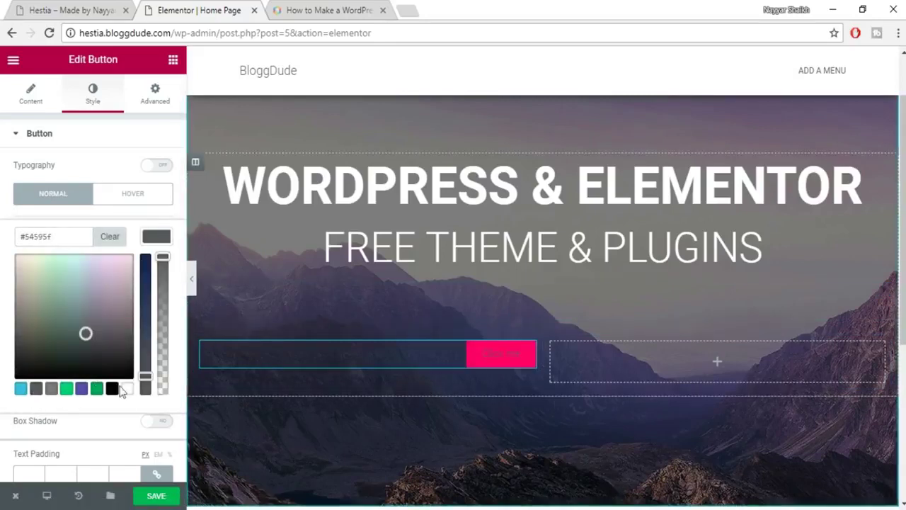
{"action": "left_click", "coordinate": [127, 388]}
{"action": "left_click", "coordinate": [159, 235]}
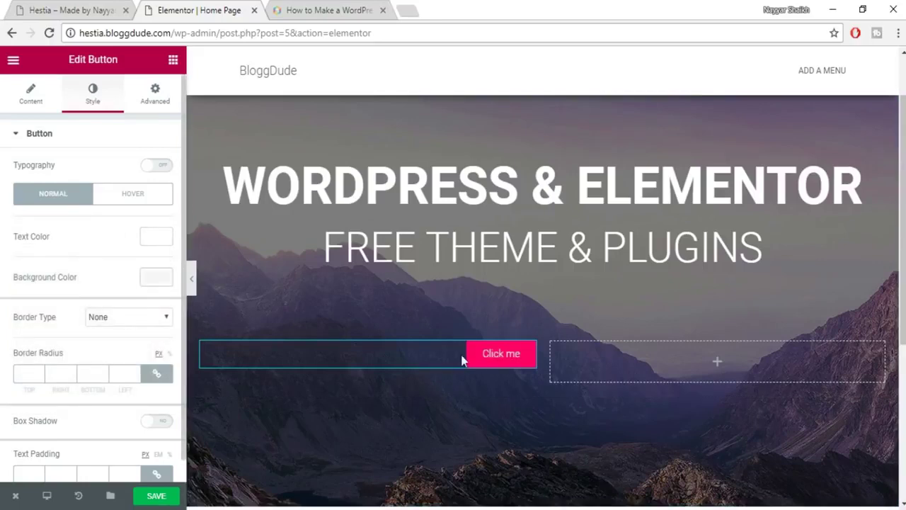
Try a green button background, reset it to default pink, and compare with the live site.
{"action": "left_click", "coordinate": [164, 278]}
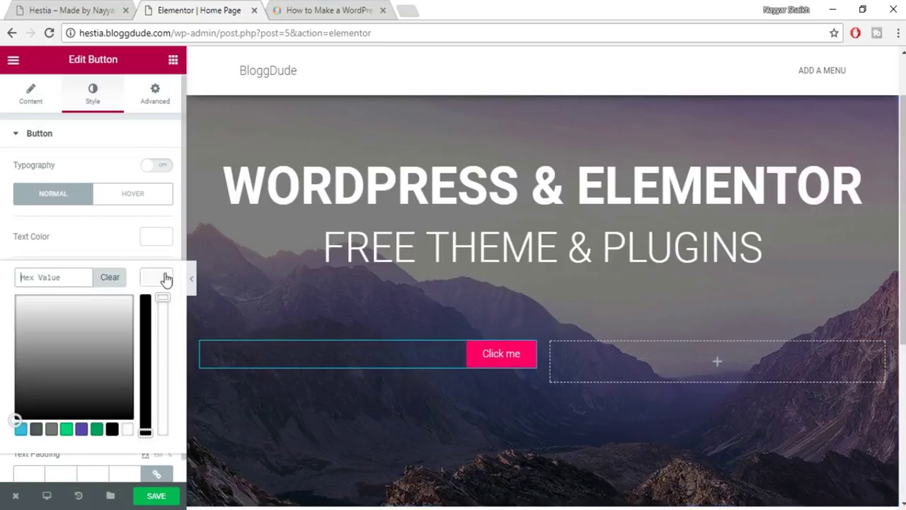
{"action": "left_click", "coordinate": [96, 429]}
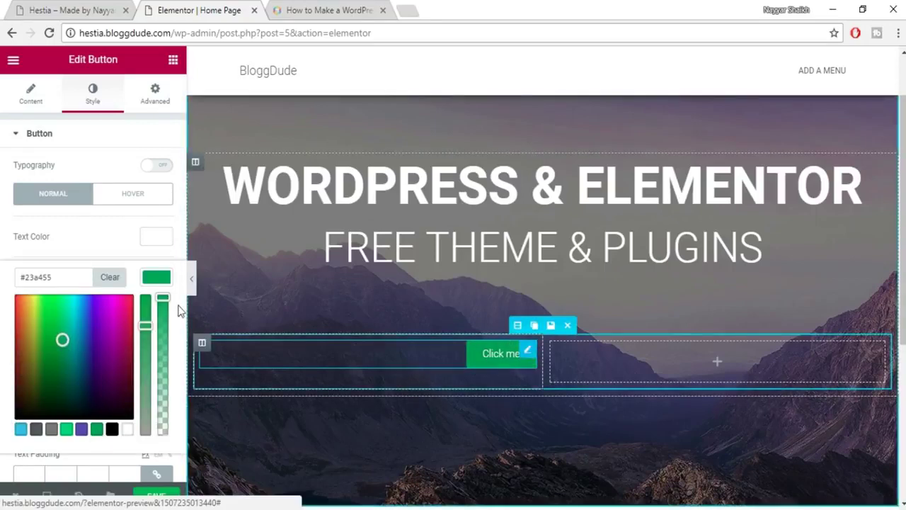
{"action": "left_click", "coordinate": [110, 278]}
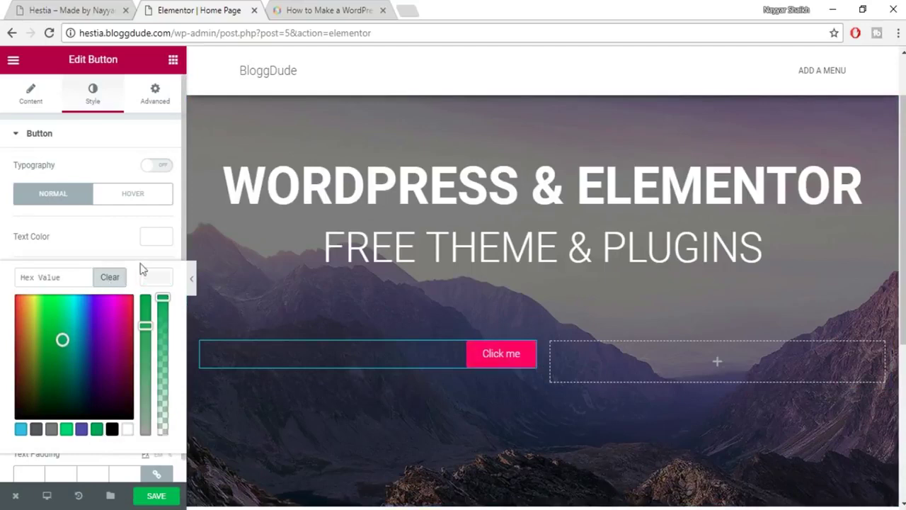
{"action": "left_click", "coordinate": [162, 277]}
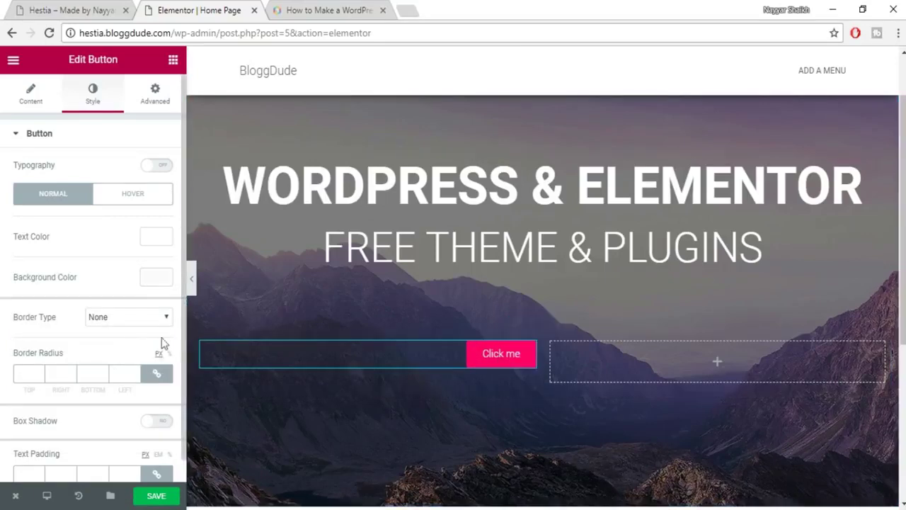
{"action": "scroll", "coordinate": [141, 393], "scroll_direction": "down", "scroll_amount": 1}
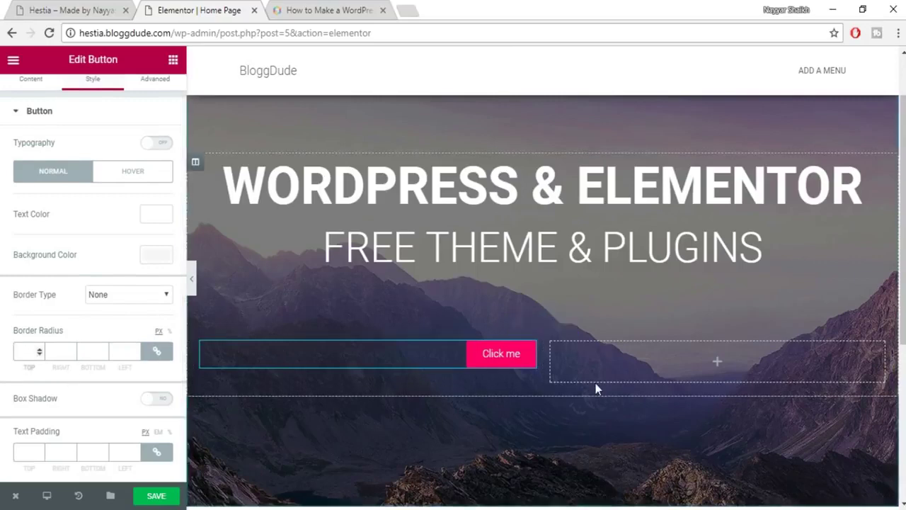
{"action": "left_click", "coordinate": [85, 9]}
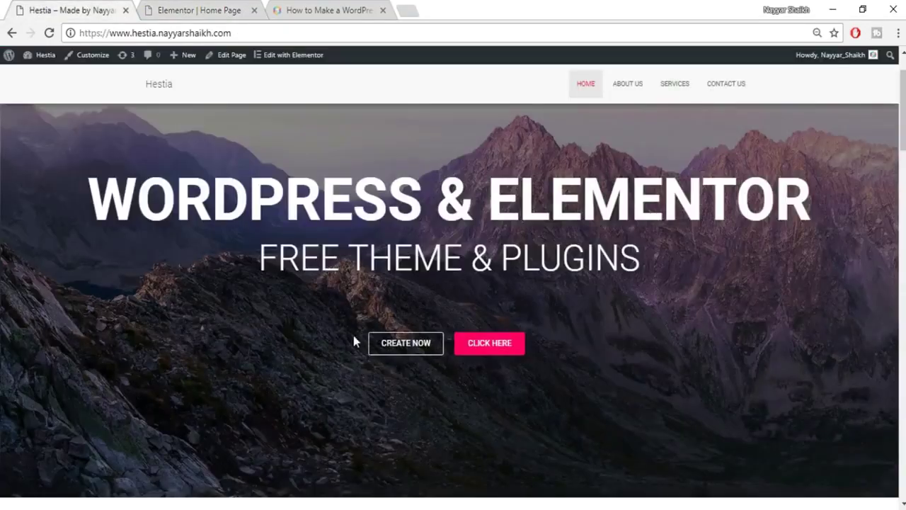
Open the Click me button's Edit Button settings, checking the live site's hero buttons before and after.
{"action": "left_click", "coordinate": [249, 7]}
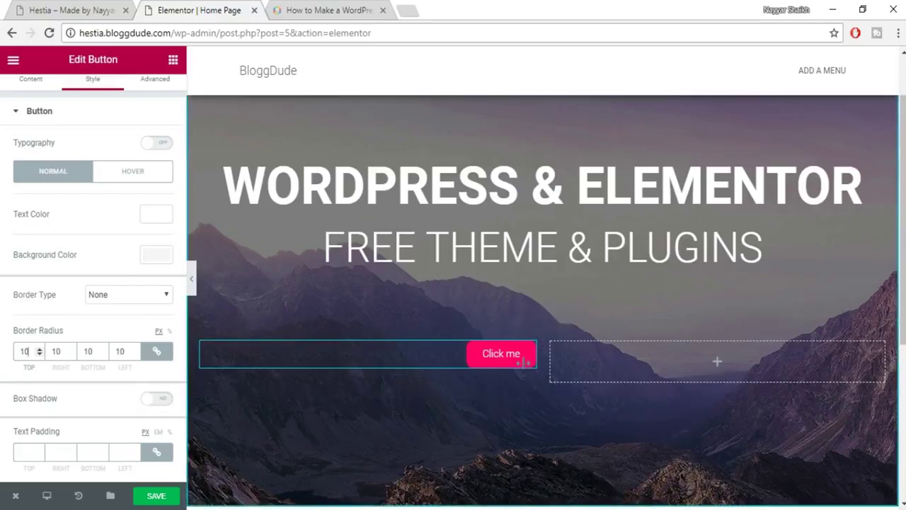
{"action": "left_click", "coordinate": [623, 359]}
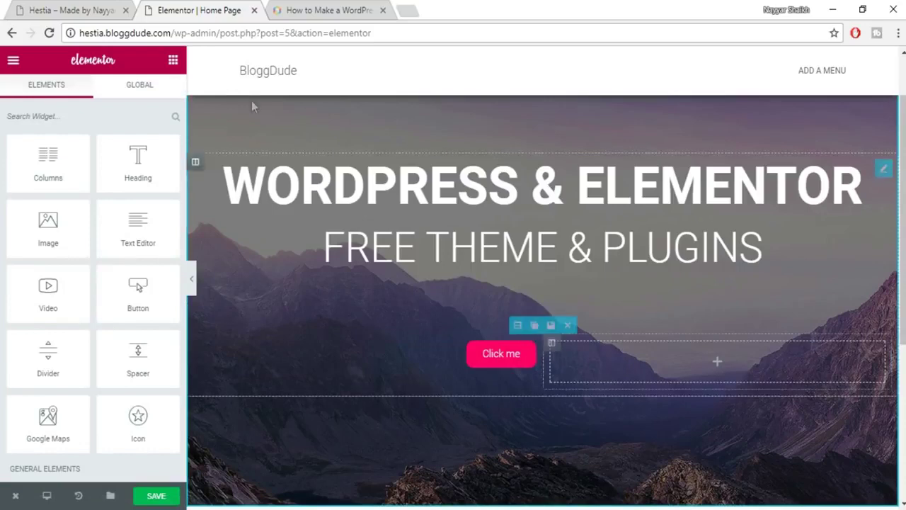
{"action": "left_click", "coordinate": [70, 10]}
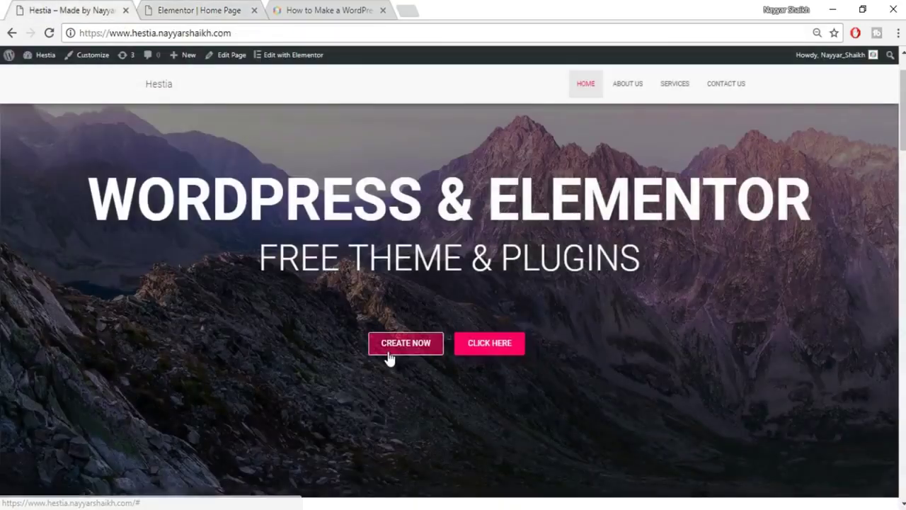
{"action": "left_click", "coordinate": [196, 9]}
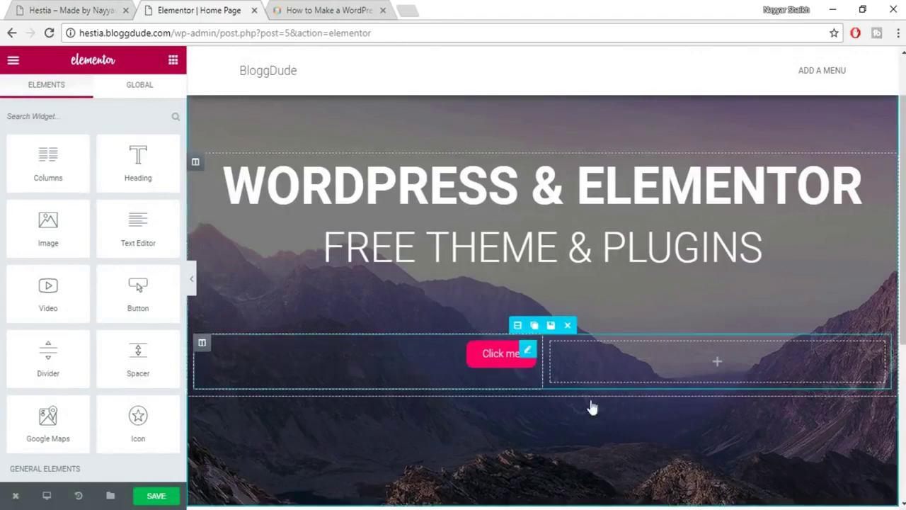
{"action": "left_click", "coordinate": [488, 360]}
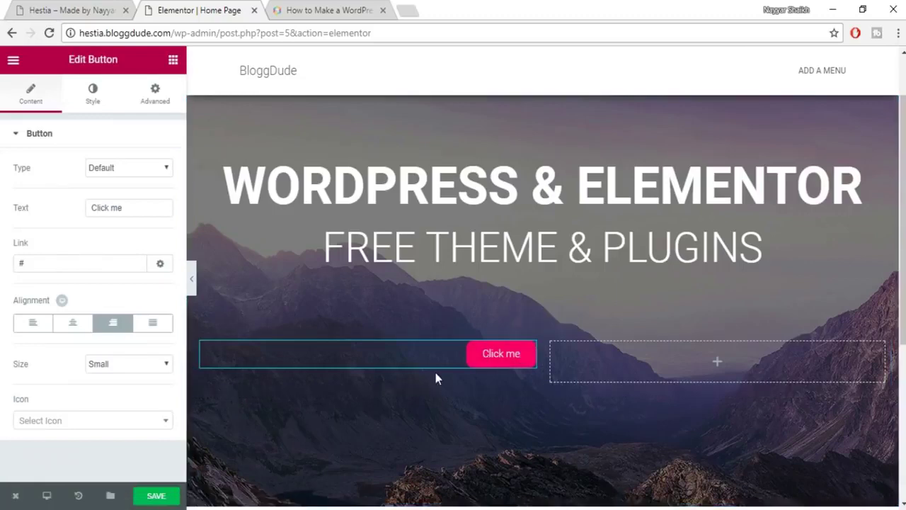
{"action": "left_click", "coordinate": [81, 8]}
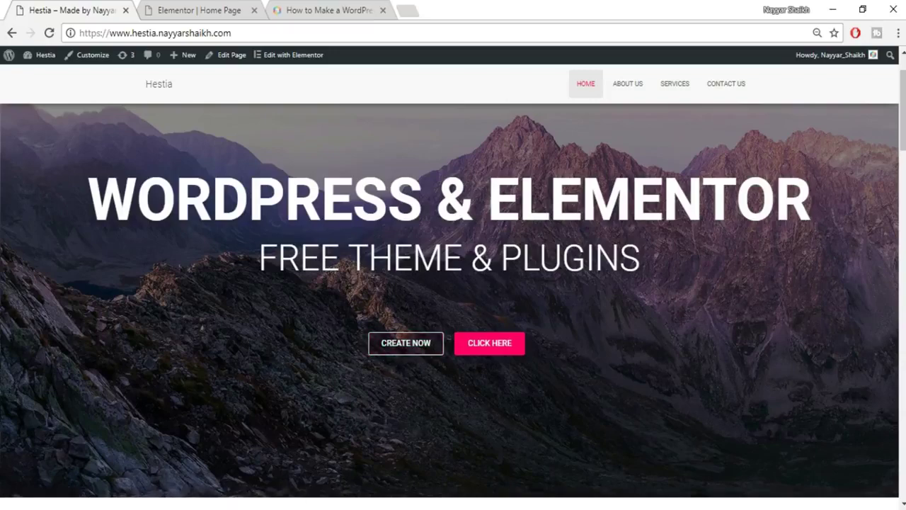
Copy the pink colour code #e91e63 from the Word notes and return to Chrome.
{"action": "key", "text": "alt+Tab"}
{"action": "left_click_drag", "start_coordinate": [297, 276], "coordinate": [248, 273]}
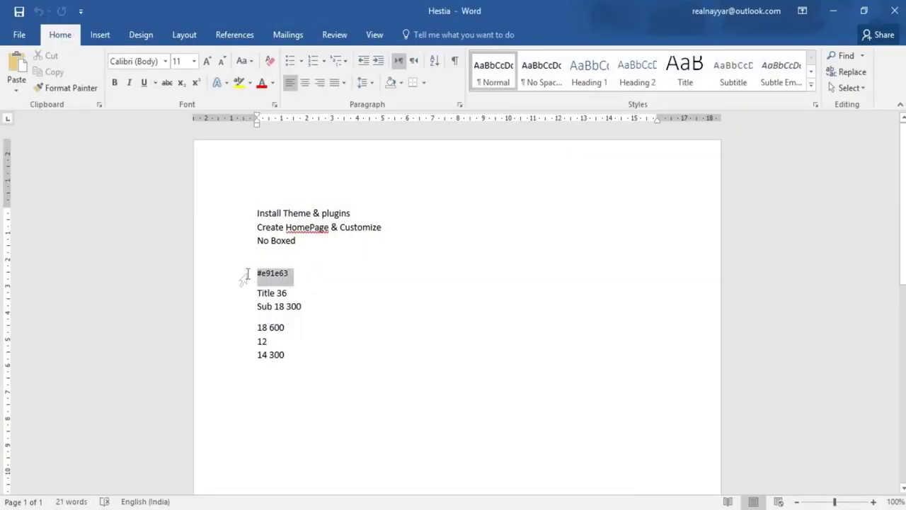
{"action": "key", "text": "alt+Tab"}
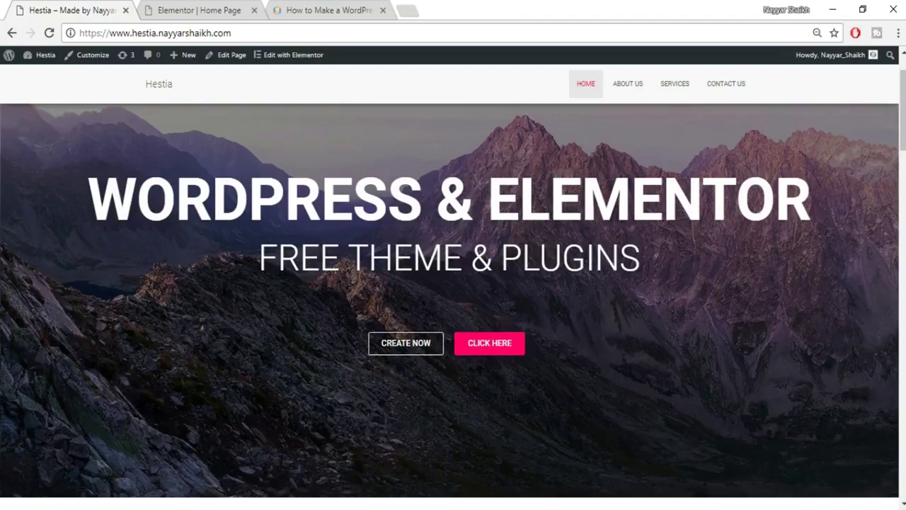
Scroll the Hestia reference page down to the footer and back up, then return to Elementor.
{"action": "scroll", "coordinate": [453, 305], "scroll_direction": "down", "scroll_amount": 20}
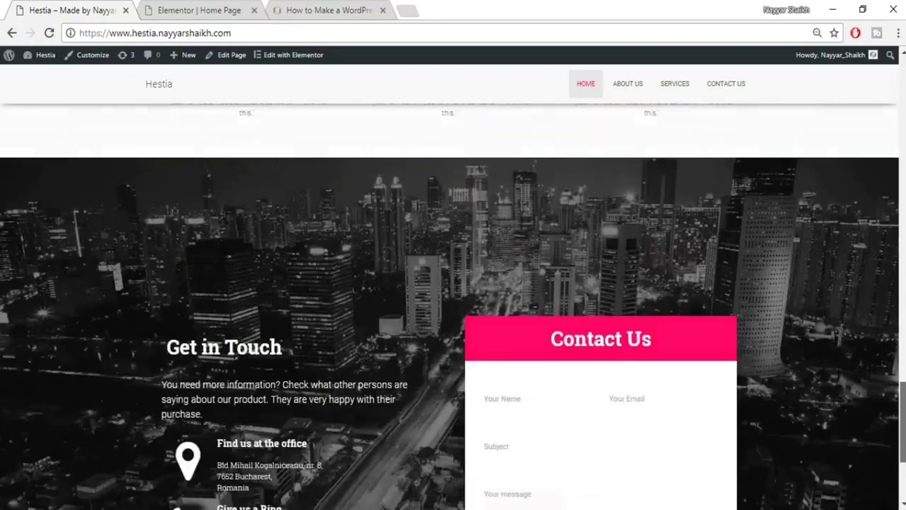
{"action": "scroll", "coordinate": [617, 261], "scroll_direction": "down", "scroll_amount": 3}
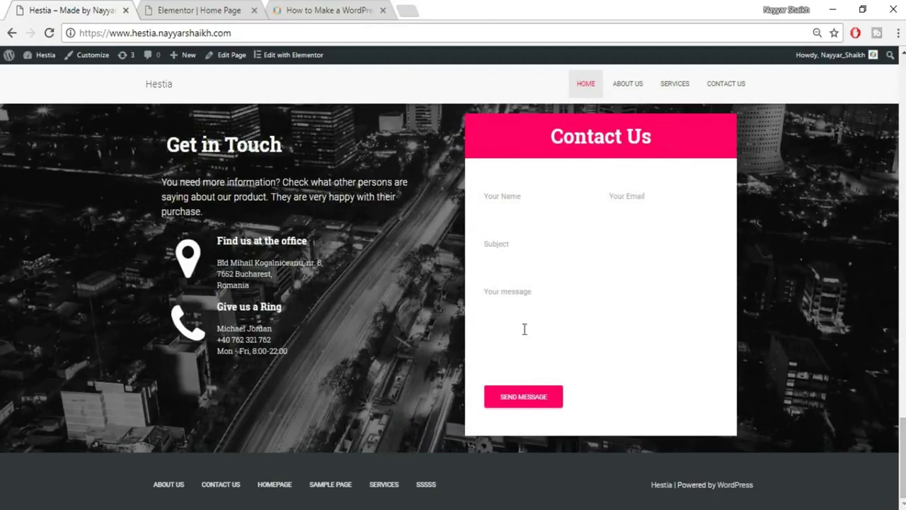
{"action": "left_click_drag", "start_coordinate": [903, 422], "coordinate": [902, 212]}
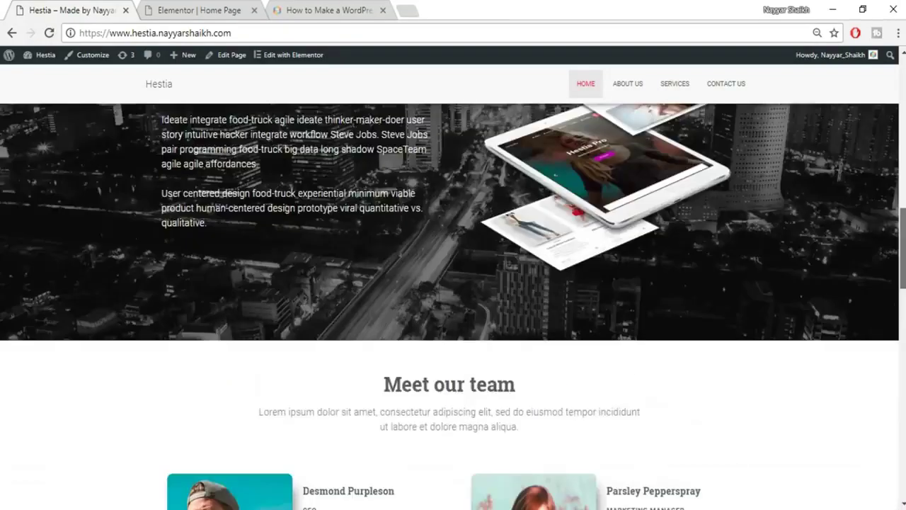
{"action": "scroll", "coordinate": [826, 255], "scroll_direction": "up", "scroll_amount": 3}
{"action": "scroll", "coordinate": [658, 398], "scroll_direction": "up", "scroll_amount": 5}
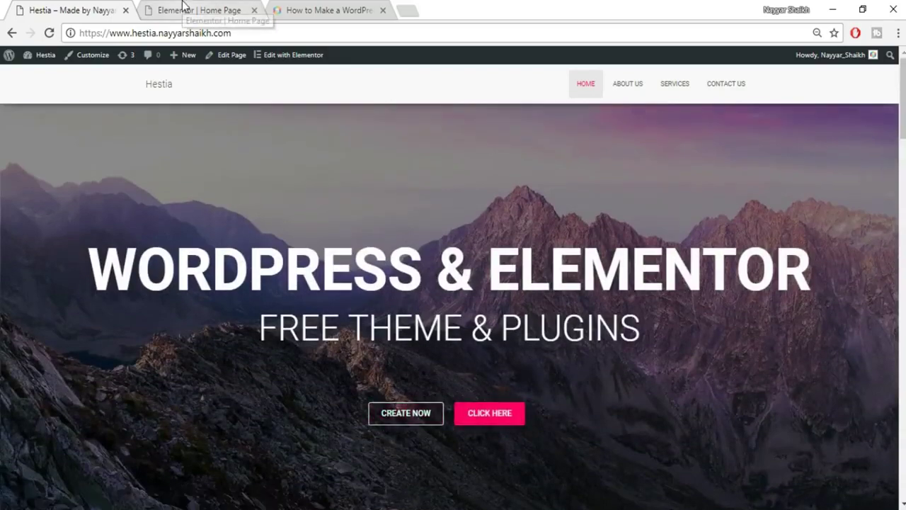
{"action": "left_click", "coordinate": [183, 6]}
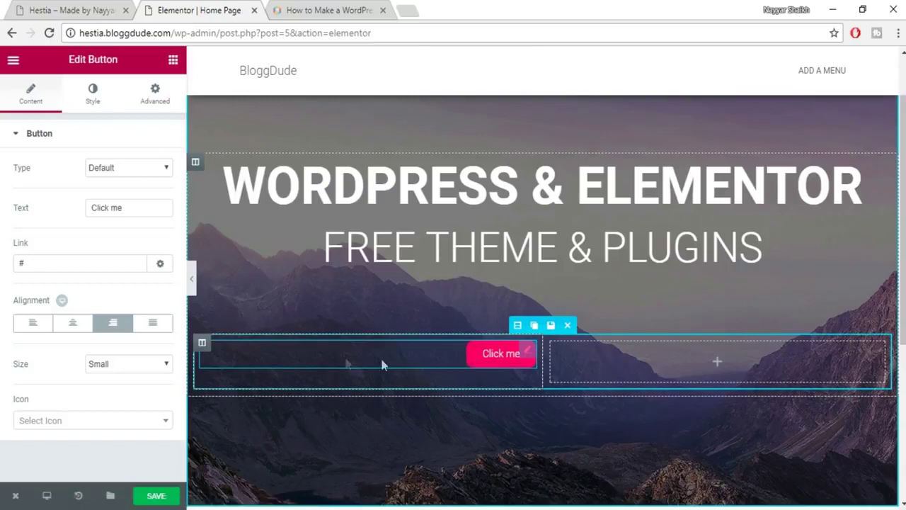
Set the Click me button's Border Type to Solid with a linked width of 1.
{"action": "left_click", "coordinate": [92, 106]}
{"action": "scroll", "coordinate": [68, 227], "scroll_direction": "down", "scroll_amount": 1}
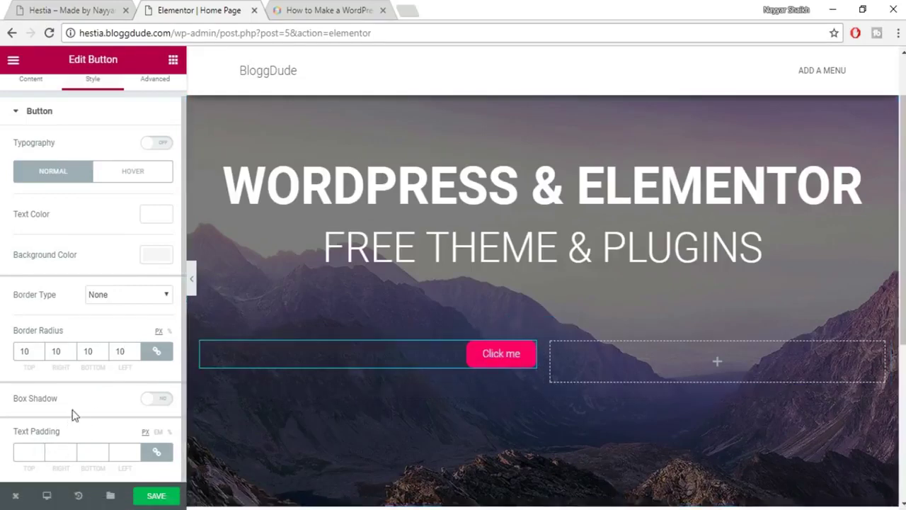
{"action": "left_click", "coordinate": [124, 296]}
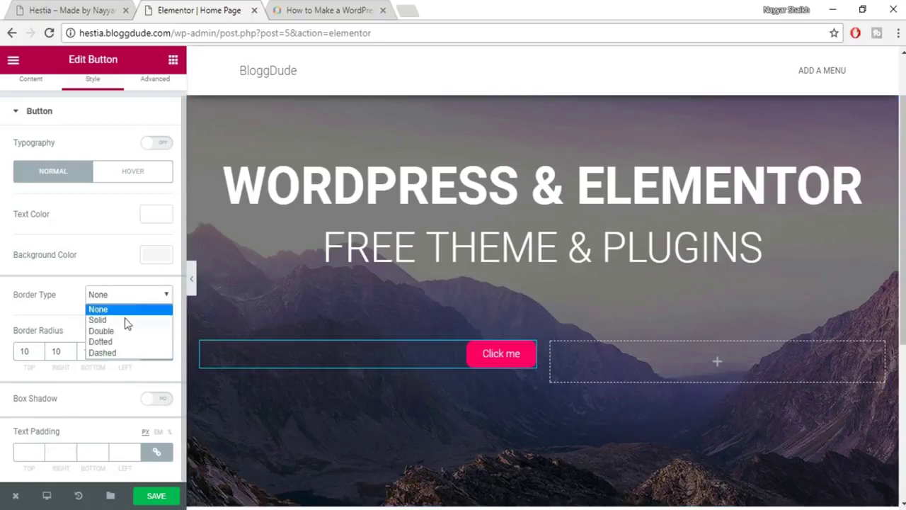
{"action": "left_click", "coordinate": [126, 322]}
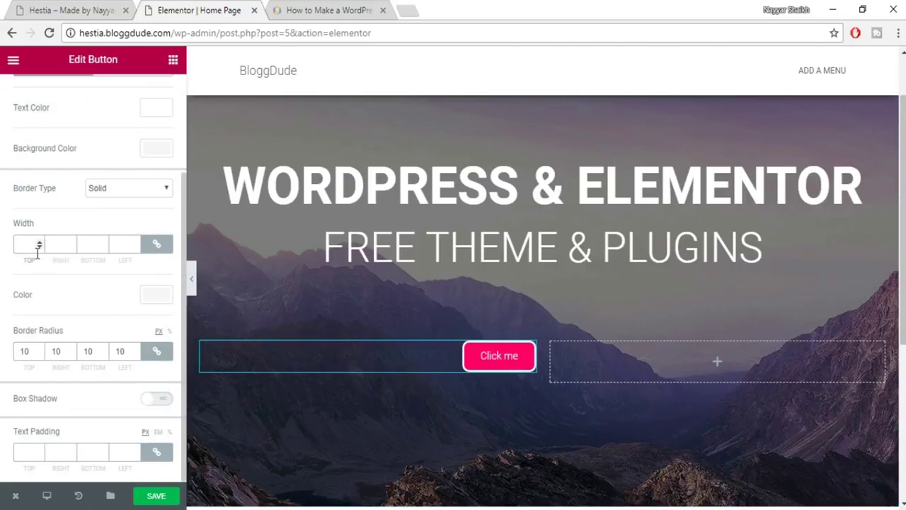
{"action": "left_click", "coordinate": [16, 243]}
{"action": "type", "text": "1"}
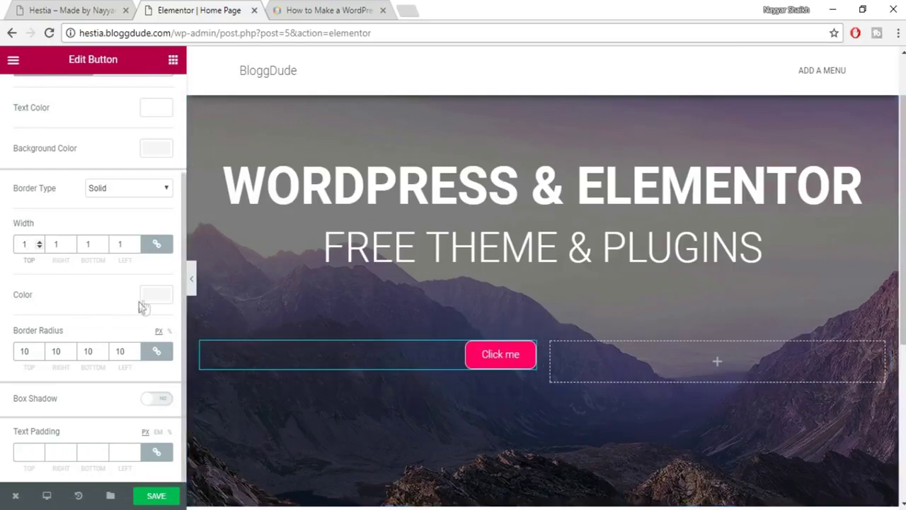
{"action": "scroll", "coordinate": [141, 304], "scroll_direction": "up", "scroll_amount": 1}
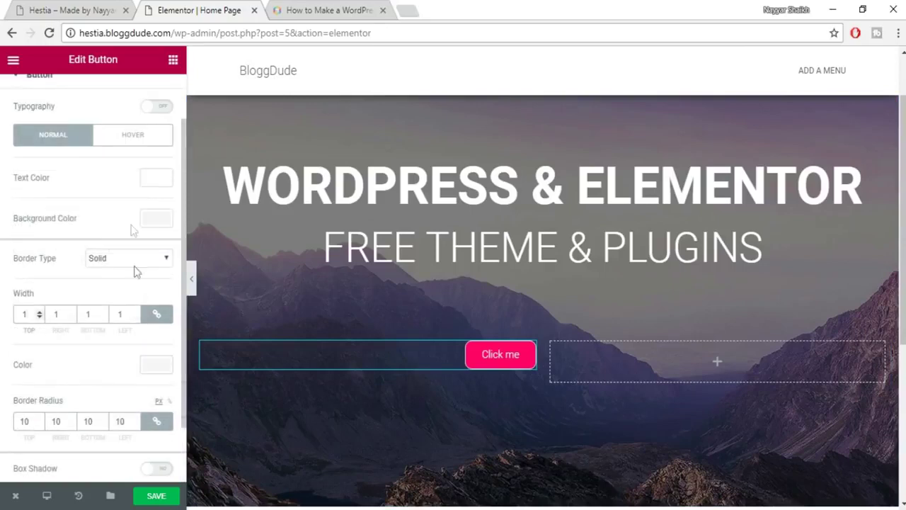
Make the button background white, then drag its alpha to zero for full transparency.
{"action": "left_click", "coordinate": [152, 219]}
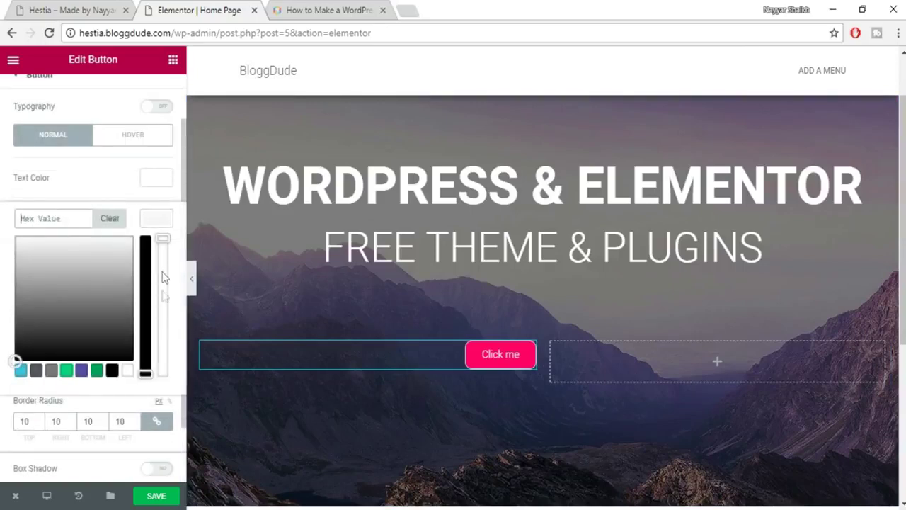
{"action": "left_click", "coordinate": [125, 370]}
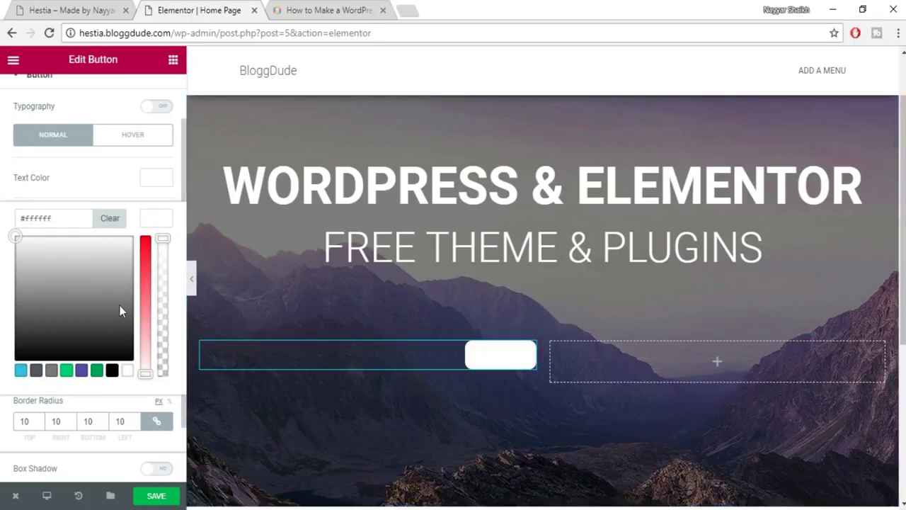
{"action": "left_click", "coordinate": [84, 9]}
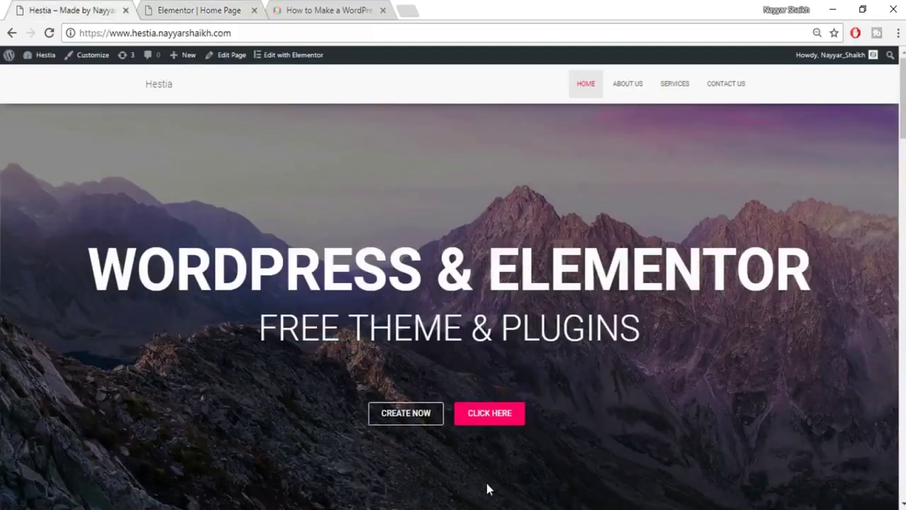
{"action": "scroll", "coordinate": [487, 487], "scroll_direction": "down", "scroll_amount": 1}
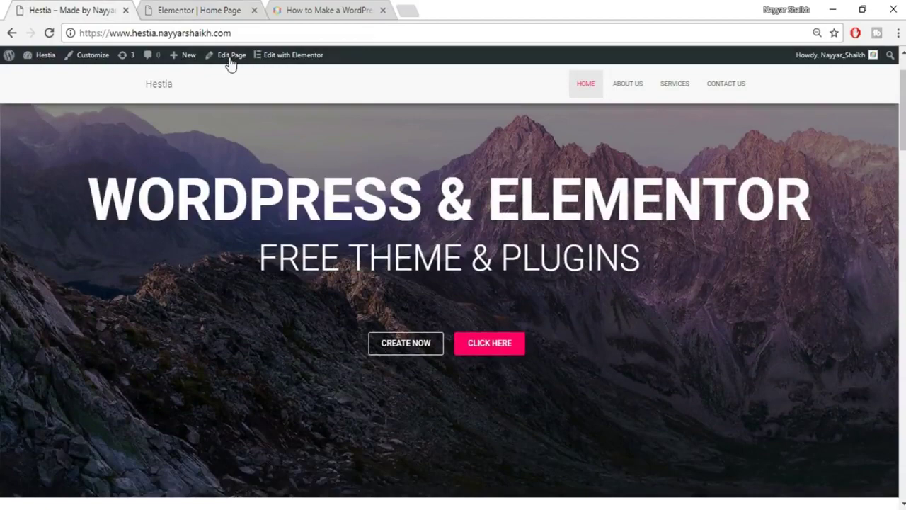
{"action": "left_click", "coordinate": [211, 6]}
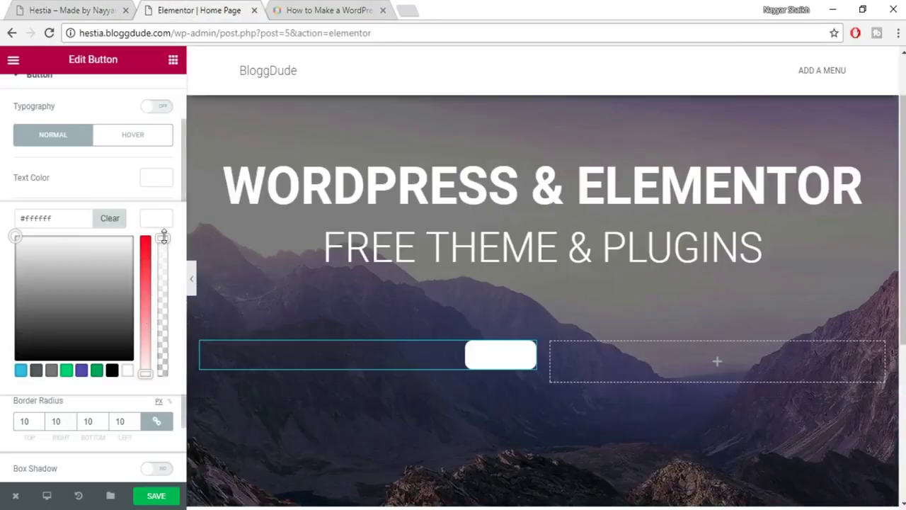
{"action": "left_click_drag", "start_coordinate": [165, 238], "coordinate": [159, 403]}
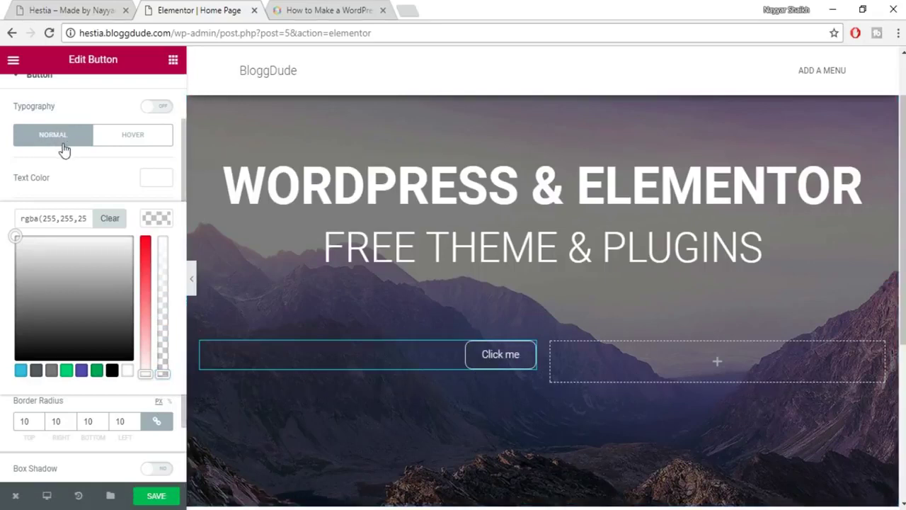
Set the button's HOVER background colour to the pasted pink #e91e63.
{"action": "left_click", "coordinate": [128, 141]}
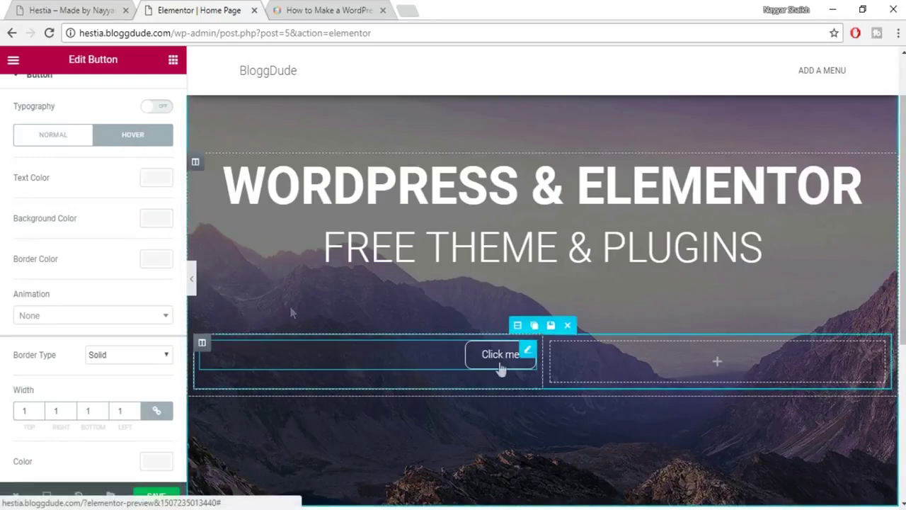
{"action": "left_click", "coordinate": [156, 218]}
{"action": "left_click", "coordinate": [71, 222]}
{"action": "type", "text": "#e91e63"}
{"action": "left_click", "coordinate": [152, 220]}
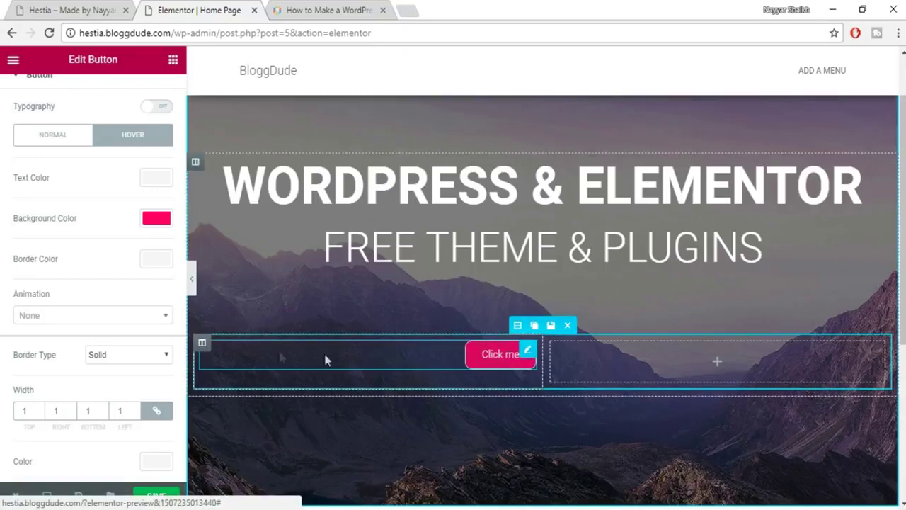
{"action": "mouse_move", "coordinate": [202, 343]}
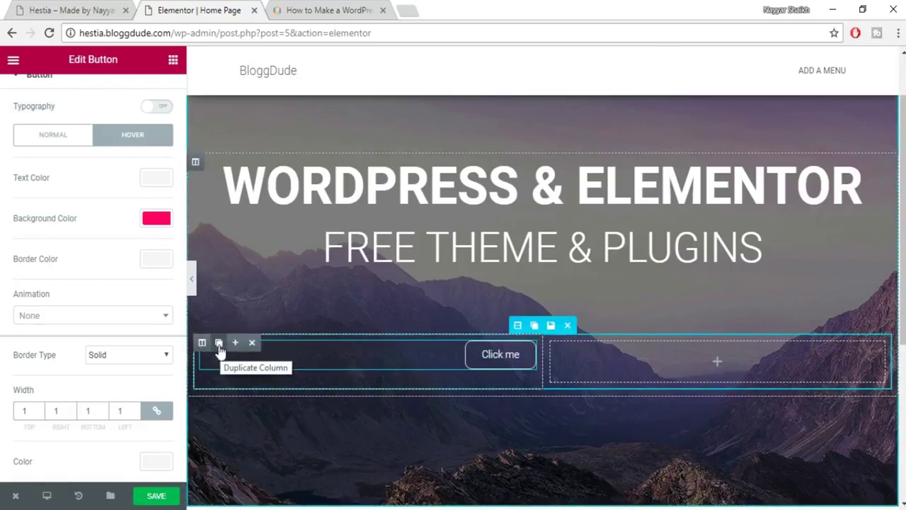
Duplicate the Click me button column, remove the empty third column, and left-align the second button.
{"action": "left_click", "coordinate": [218, 344]}
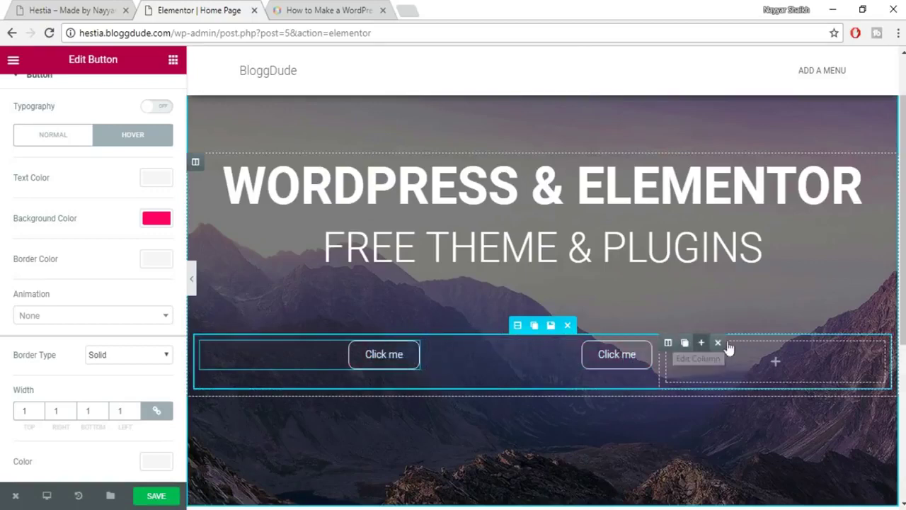
{"action": "left_click", "coordinate": [718, 343]}
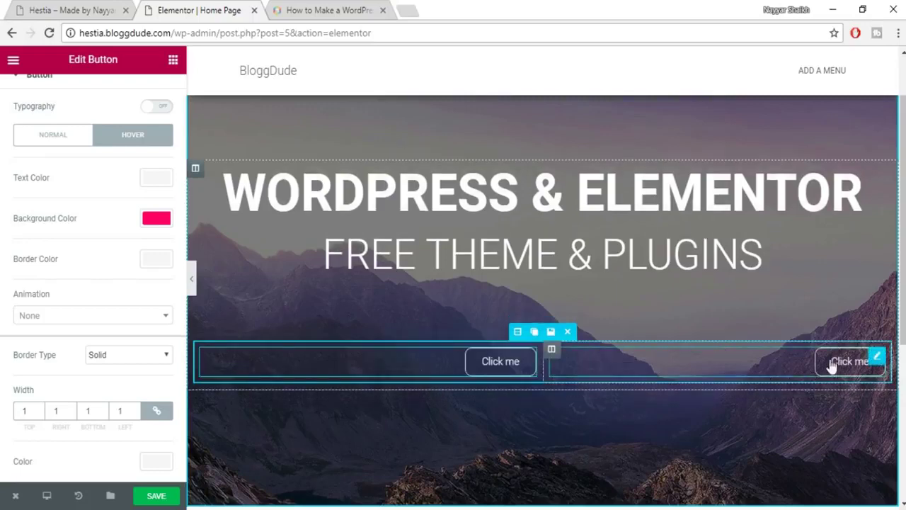
{"action": "left_click", "coordinate": [824, 368]}
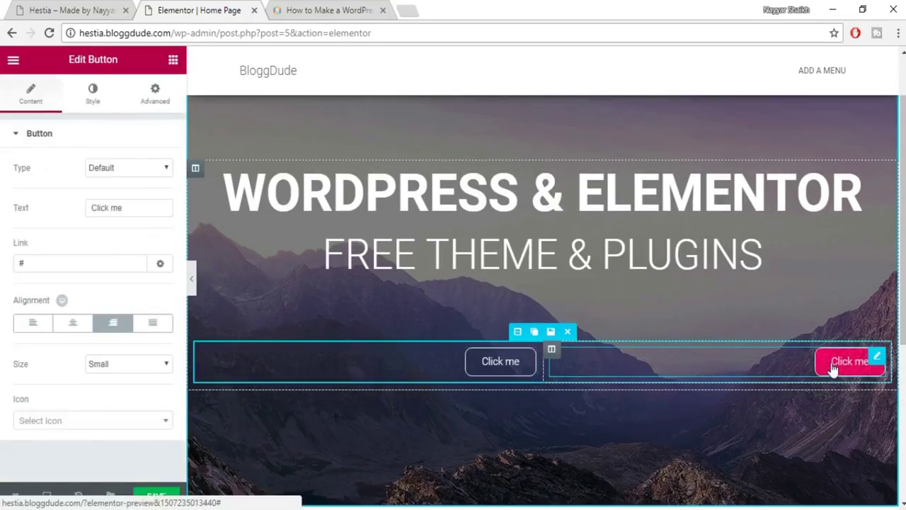
{"action": "left_click", "coordinate": [30, 326]}
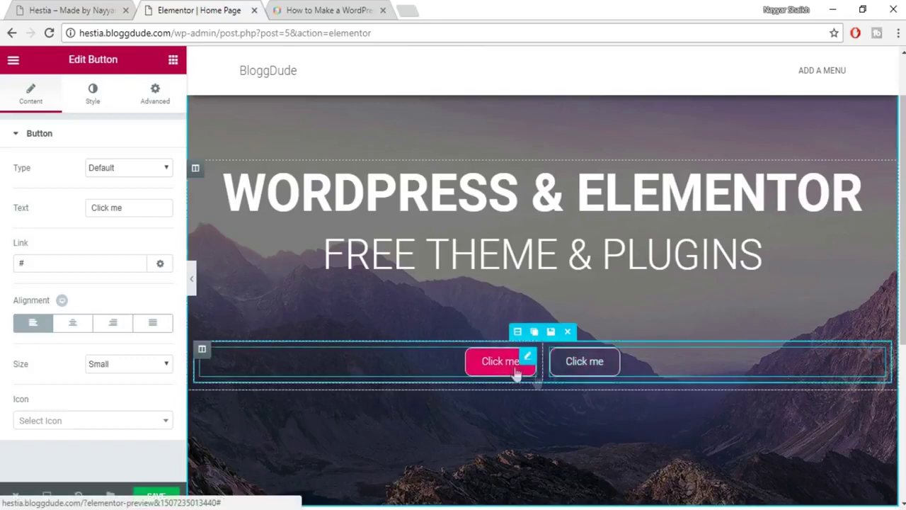
Set the second button's normal background colour to pink #e91e63.
{"action": "left_click", "coordinate": [93, 95]}
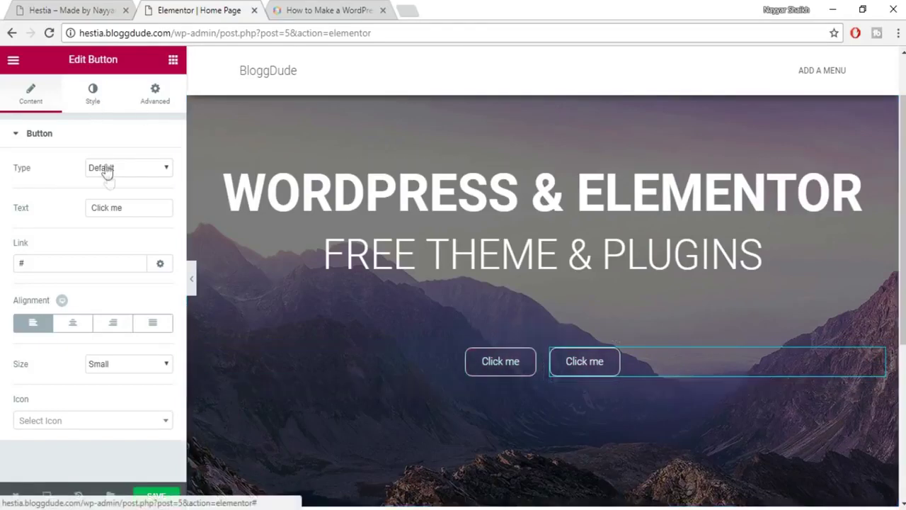
{"action": "scroll", "coordinate": [113, 319], "scroll_direction": "down", "scroll_amount": 2}
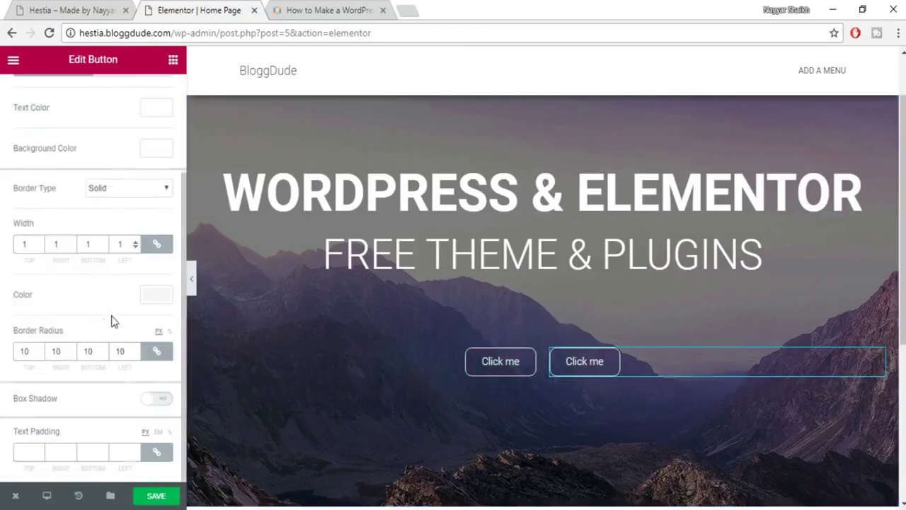
{"action": "scroll", "coordinate": [121, 311], "scroll_direction": "up", "scroll_amount": 2}
{"action": "left_click", "coordinate": [155, 221]}
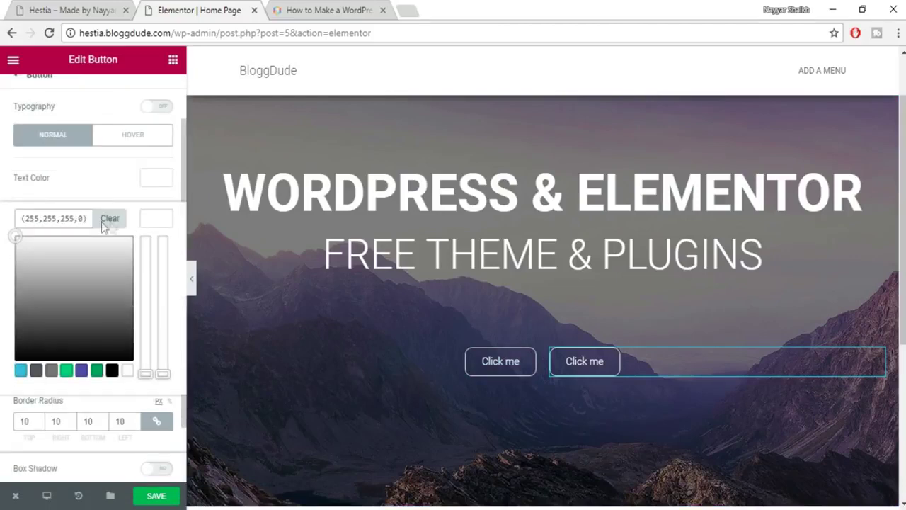
{"action": "triple_click", "coordinate": [73, 223]}
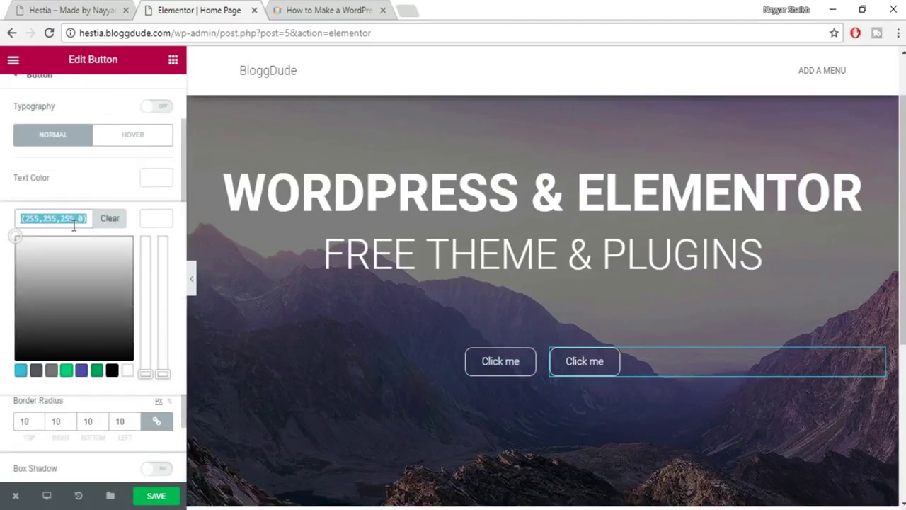
{"action": "type", "text": "#e91e63"}
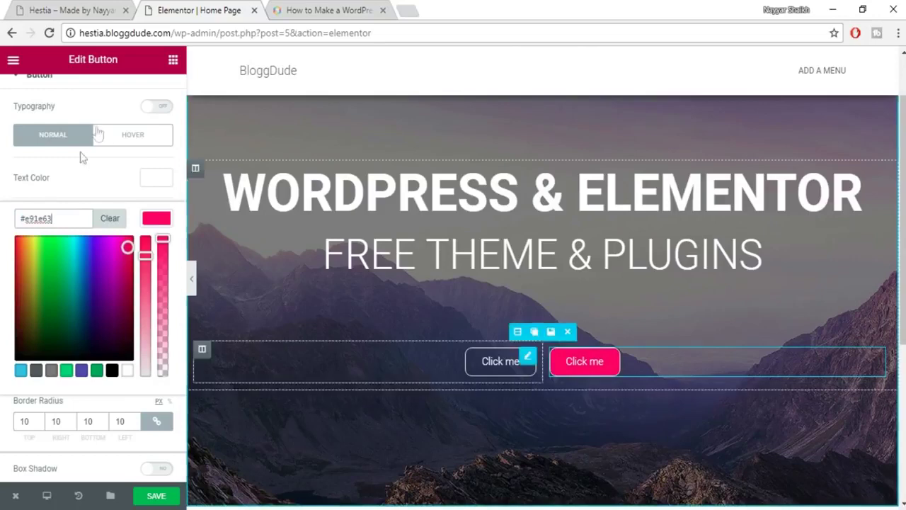
Make the button's hover background a mostly transparent pink and save the page.
{"action": "left_click", "coordinate": [134, 136]}
{"action": "left_click", "coordinate": [163, 216]}
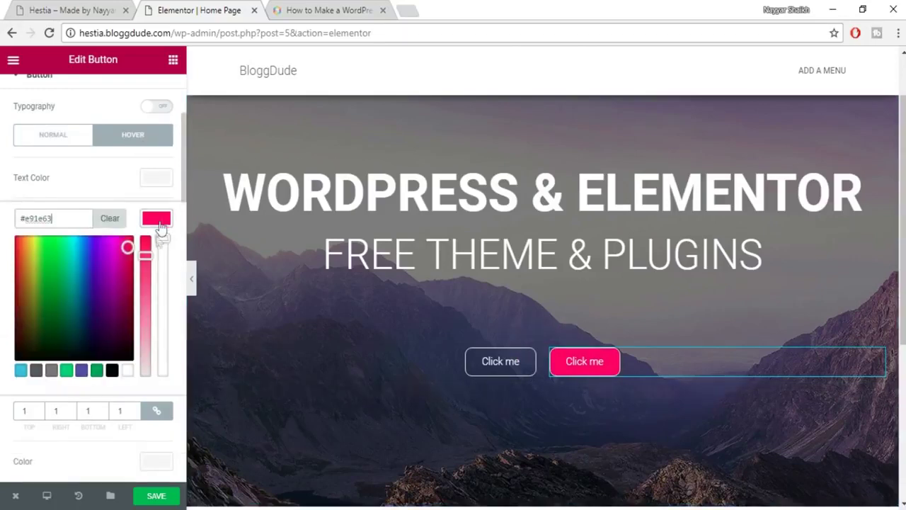
{"action": "left_click_drag", "start_coordinate": [162, 243], "coordinate": [162, 392]}
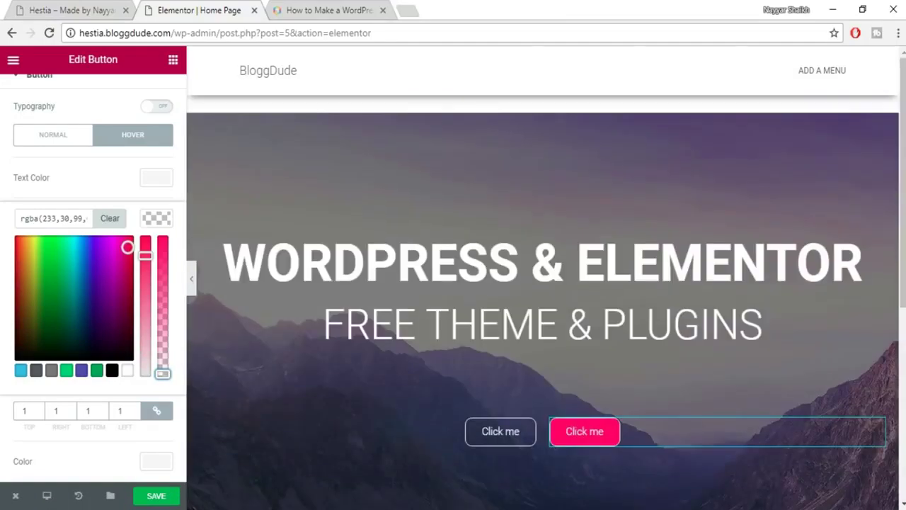
{"action": "key", "text": "ctrl+s"}
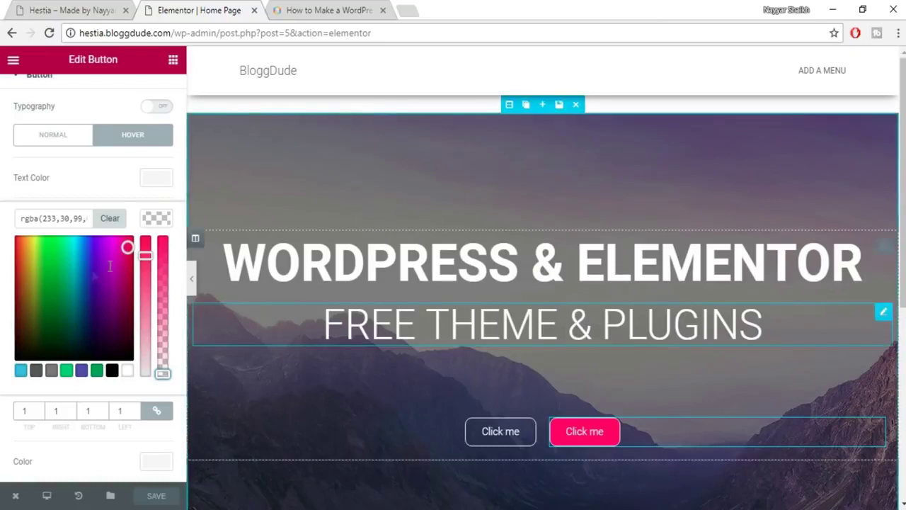
{"action": "left_click", "coordinate": [192, 281]}
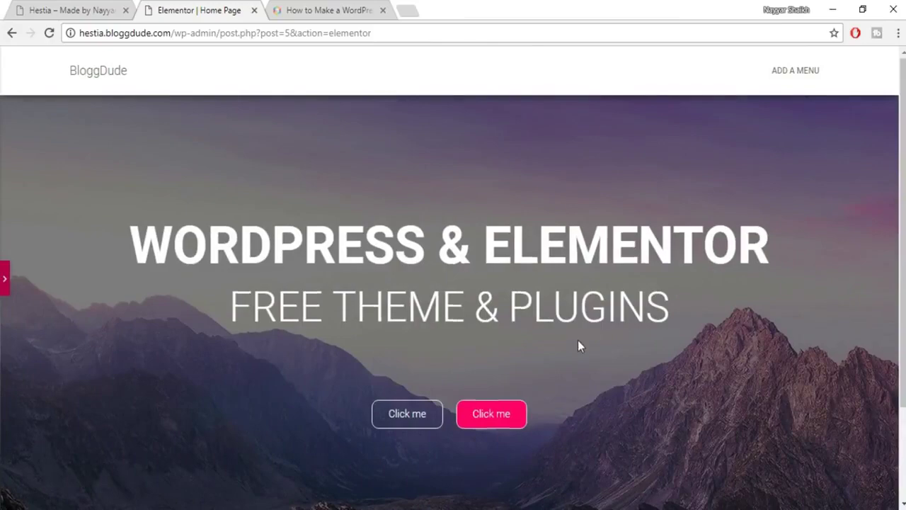
{"action": "scroll", "coordinate": [587, 374], "scroll_direction": "down", "scroll_amount": 2}
{"action": "scroll", "coordinate": [588, 377], "scroll_direction": "up", "scroll_amount": 2}
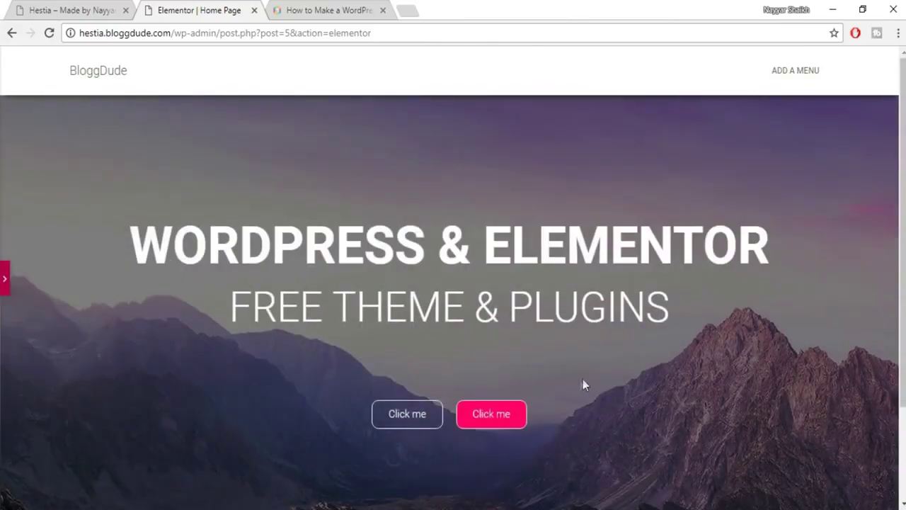
{"action": "scroll", "coordinate": [584, 350], "scroll_direction": "down", "scroll_amount": 2}
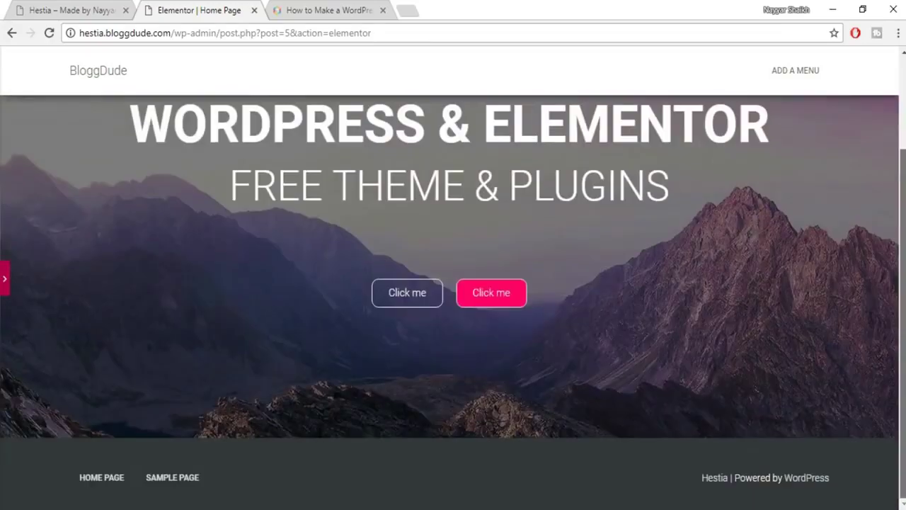
{"action": "scroll", "coordinate": [904, 131], "scroll_direction": "up", "scroll_amount": 2}
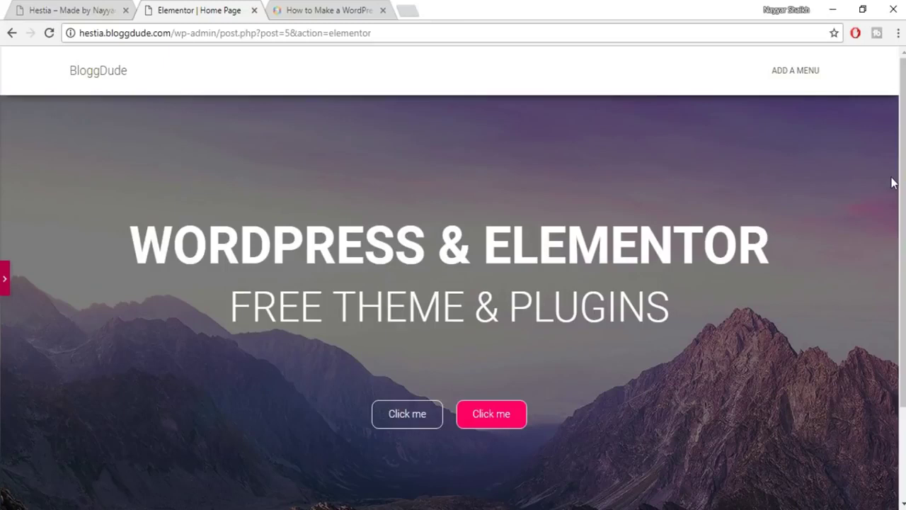
{"action": "left_click", "coordinate": [5, 280]}
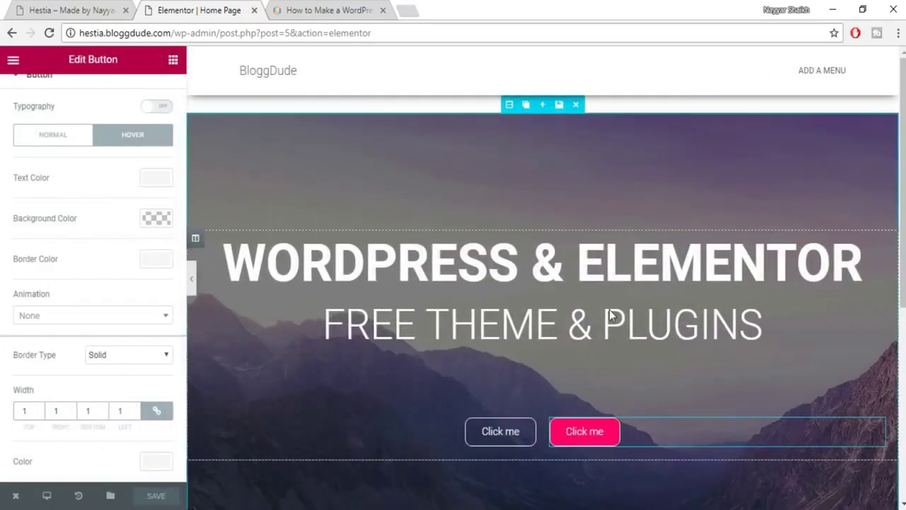
{"action": "scroll", "coordinate": [608, 309], "scroll_direction": "down", "scroll_amount": 10}
{"action": "left_click", "coordinate": [42, 10]}
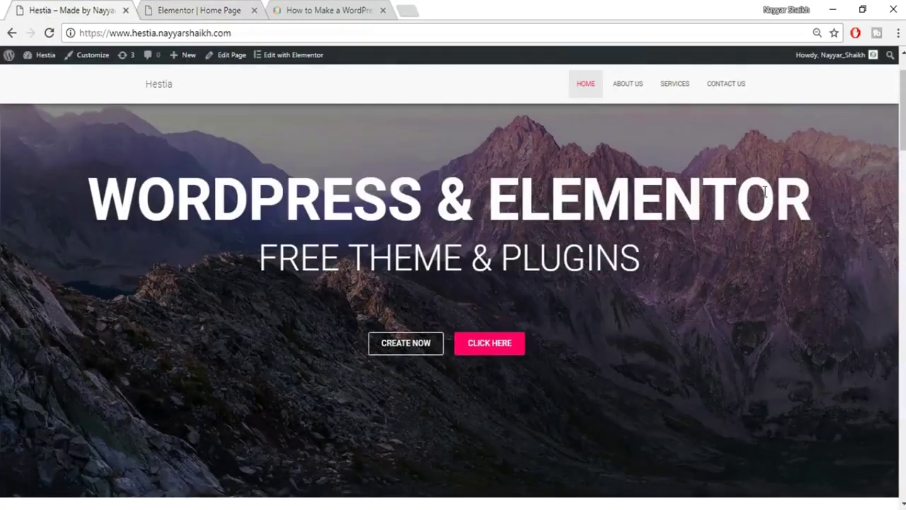
{"action": "scroll", "coordinate": [764, 195], "scroll_direction": "down", "scroll_amount": 8}
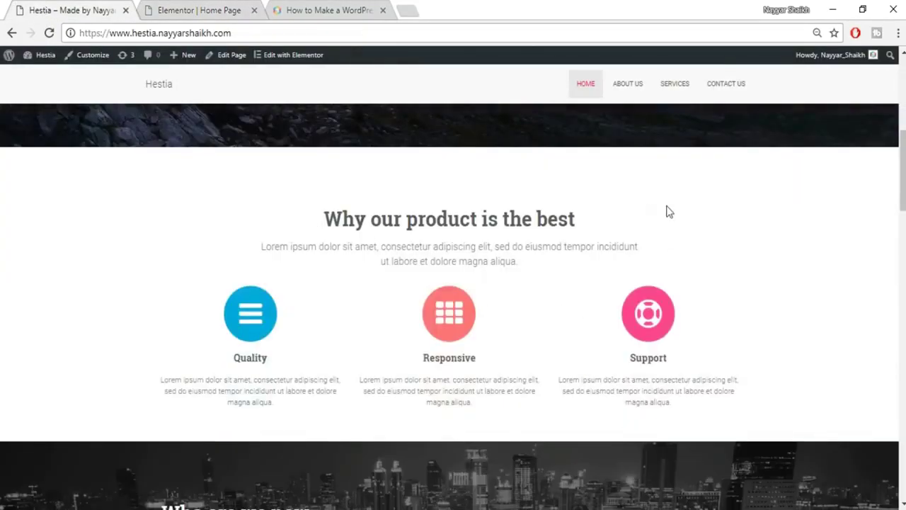
{"action": "left_click", "coordinate": [225, 8]}
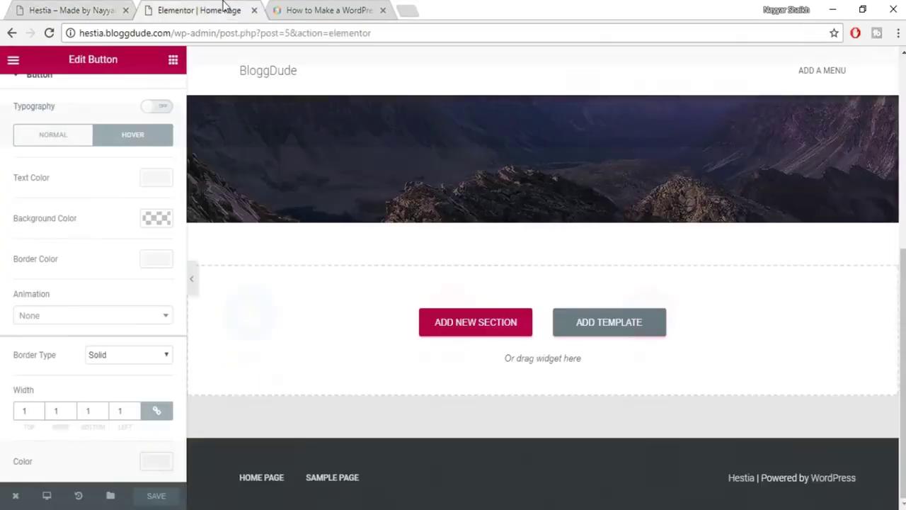
Place a Heading widget in the empty section below the mountain hero.
{"action": "left_click", "coordinate": [174, 61]}
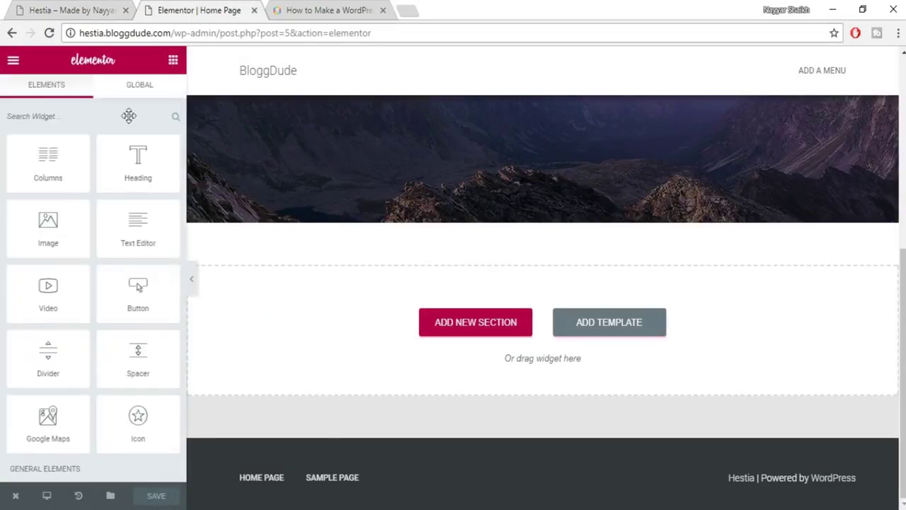
{"action": "left_click", "coordinate": [71, 9]}
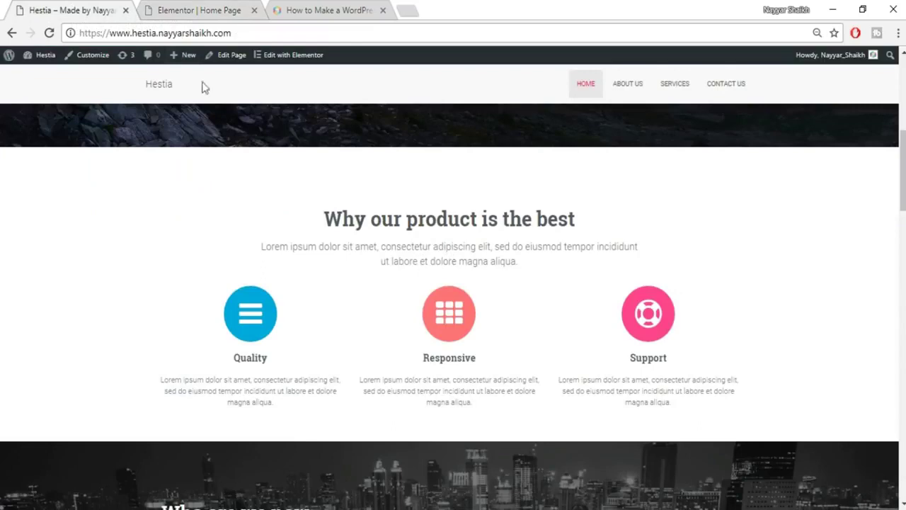
{"action": "left_click", "coordinate": [146, 8]}
{"action": "left_click_drag", "start_coordinate": [149, 160], "coordinate": [506, 344]}
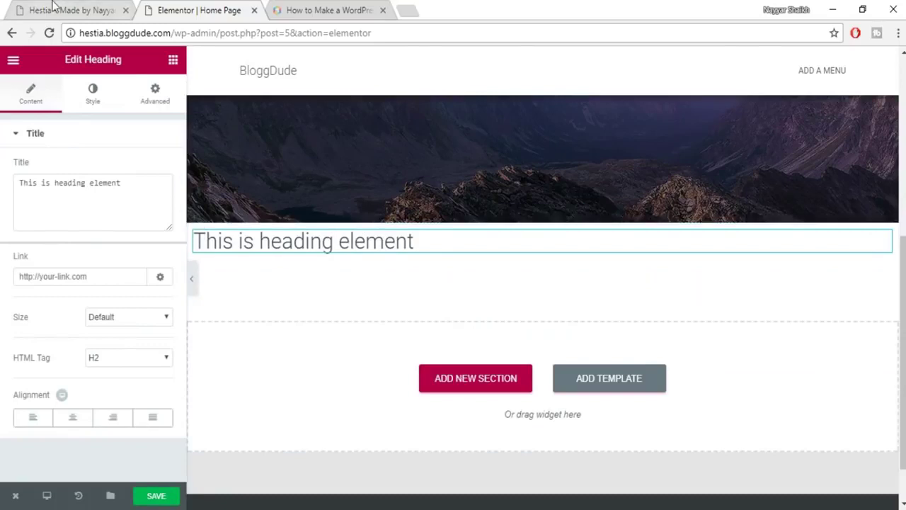
Replace the placeholder with 'Why our product is the best' copied from the reference site, centred.
{"action": "key", "text": "ctrl+shift+Tab"}
{"action": "left_click_drag", "start_coordinate": [327, 217], "coordinate": [635, 212]}
{"action": "key", "text": "ctrl+c"}
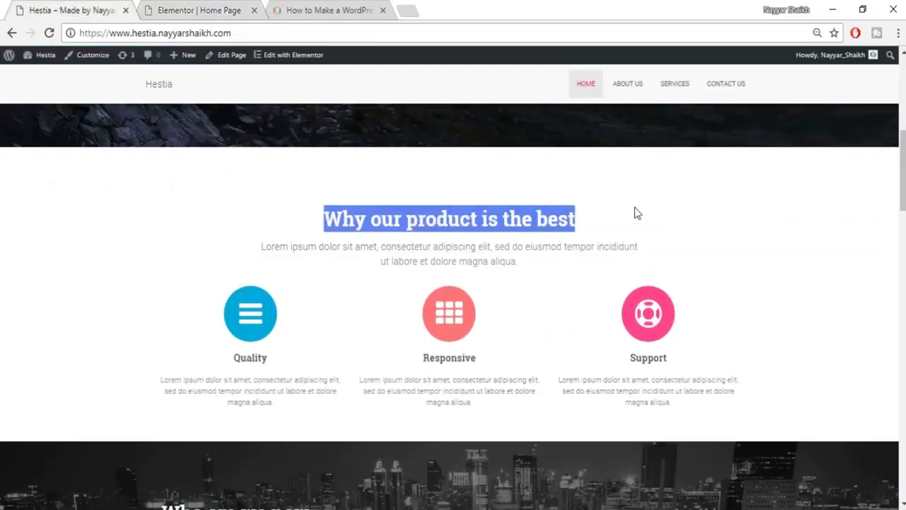
{"action": "left_click", "coordinate": [219, 7]}
{"action": "left_click_drag", "start_coordinate": [146, 185], "coordinate": [14, 182]}
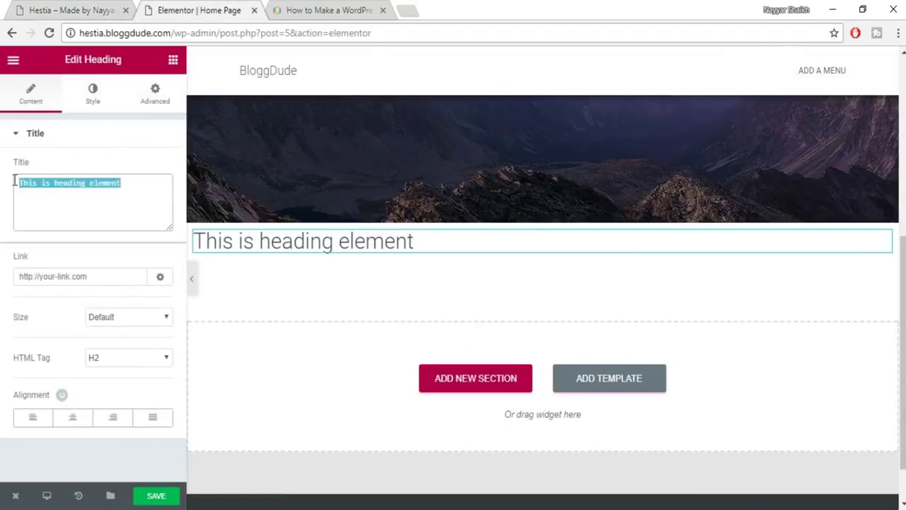
{"action": "key", "text": "ctrl+v"}
{"action": "left_click", "coordinate": [73, 421]}
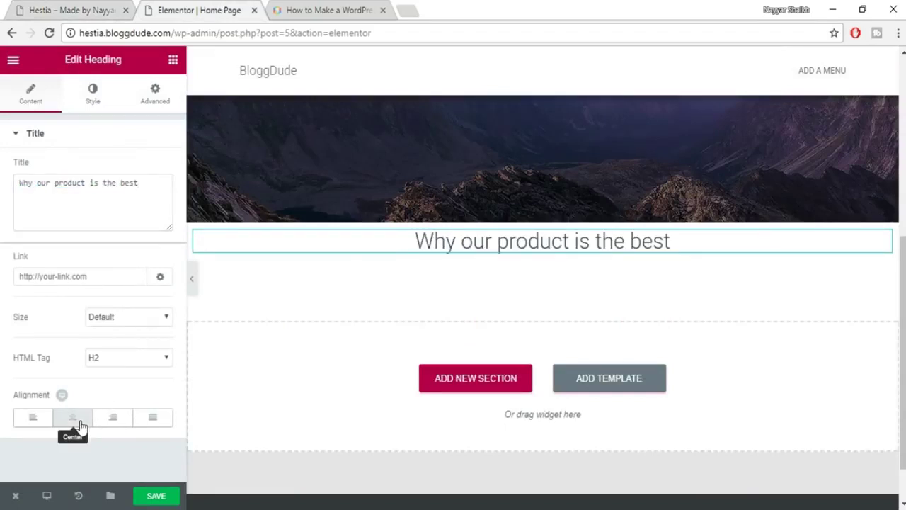
Make the heading text dark grey #54595f, checking the reference site's intro.
{"action": "left_click", "coordinate": [100, 100]}
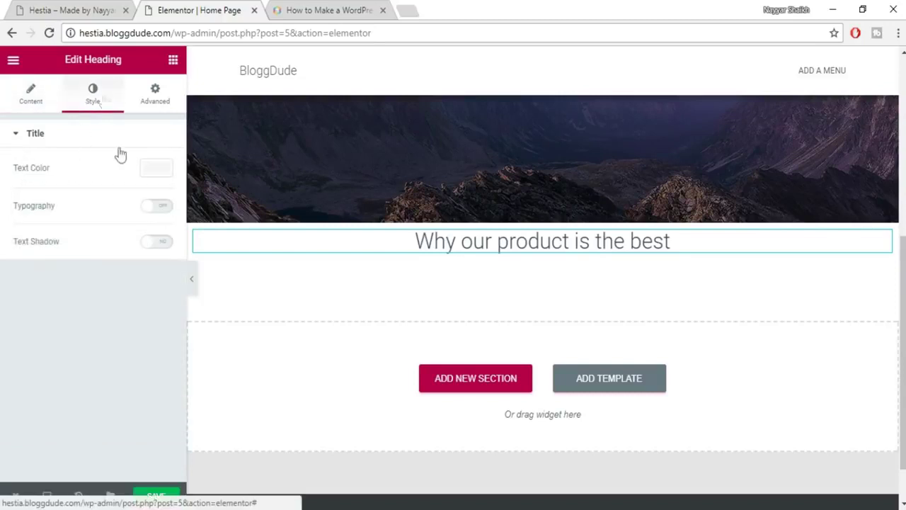
{"action": "left_click", "coordinate": [158, 170]}
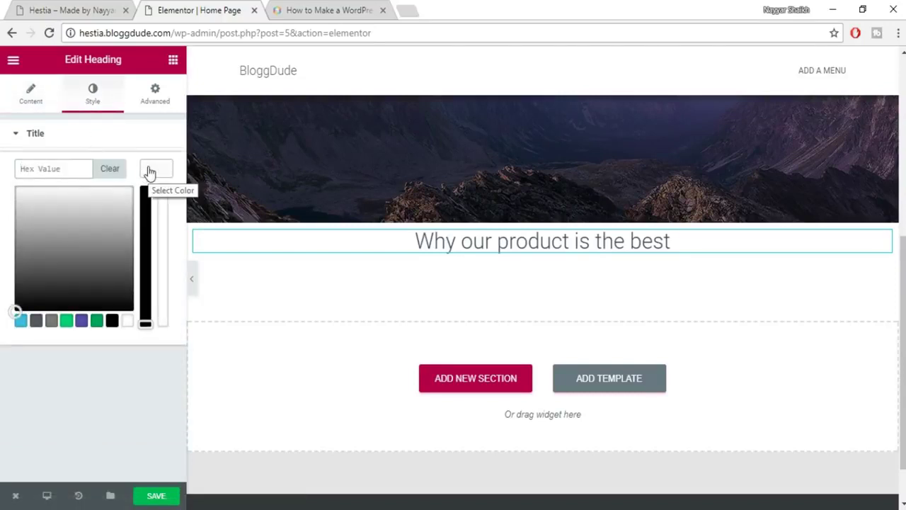
{"action": "left_click", "coordinate": [36, 324]}
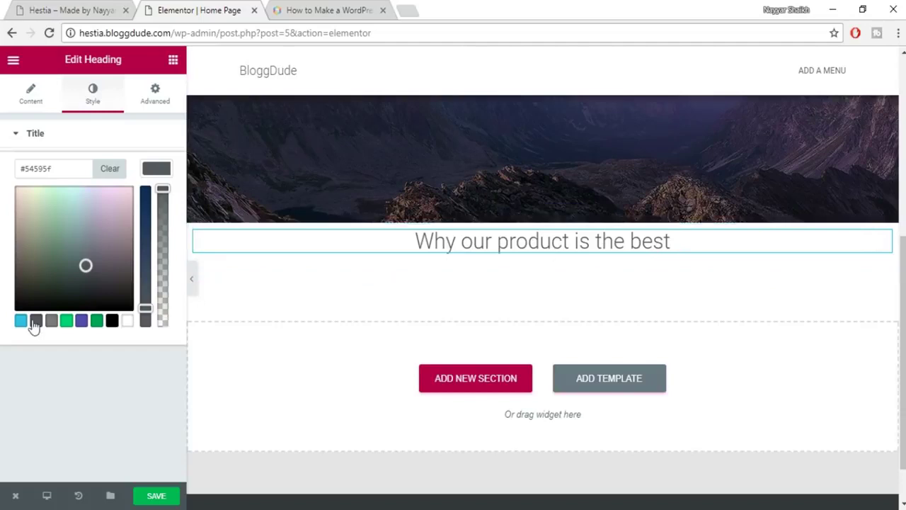
{"action": "left_click", "coordinate": [70, 10]}
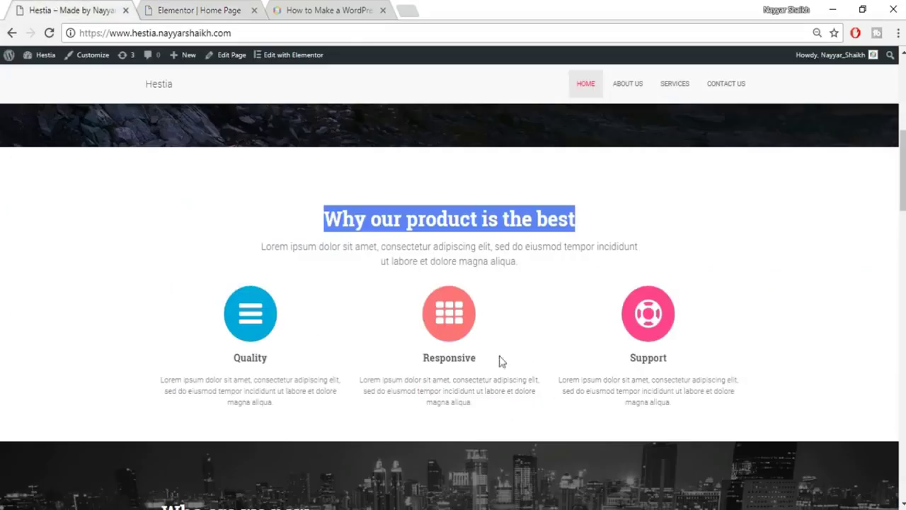
{"action": "left_click_drag", "start_coordinate": [422, 242], "coordinate": [520, 262]}
{"action": "left_click_drag", "start_coordinate": [483, 402], "coordinate": [386, 378]}
{"action": "left_click", "coordinate": [400, 351]}
{"action": "left_click", "coordinate": [205, 10]}
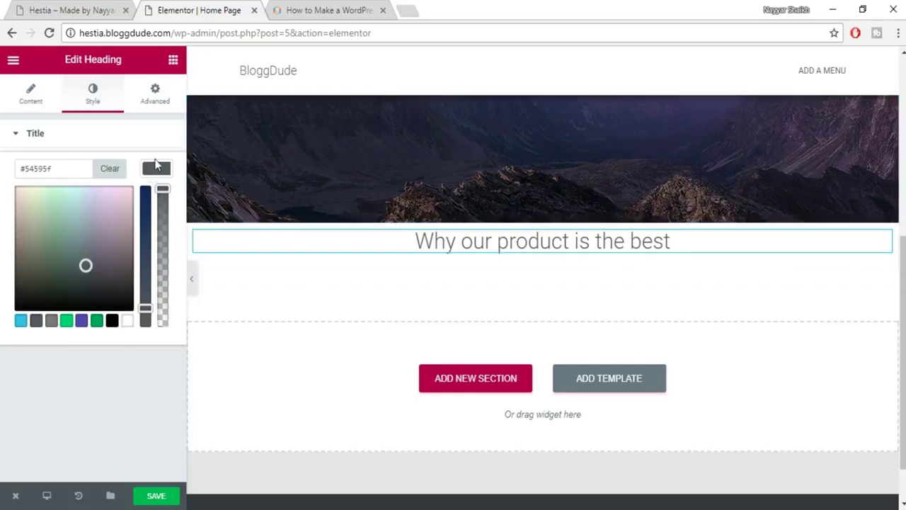
{"action": "left_click", "coordinate": [157, 174]}
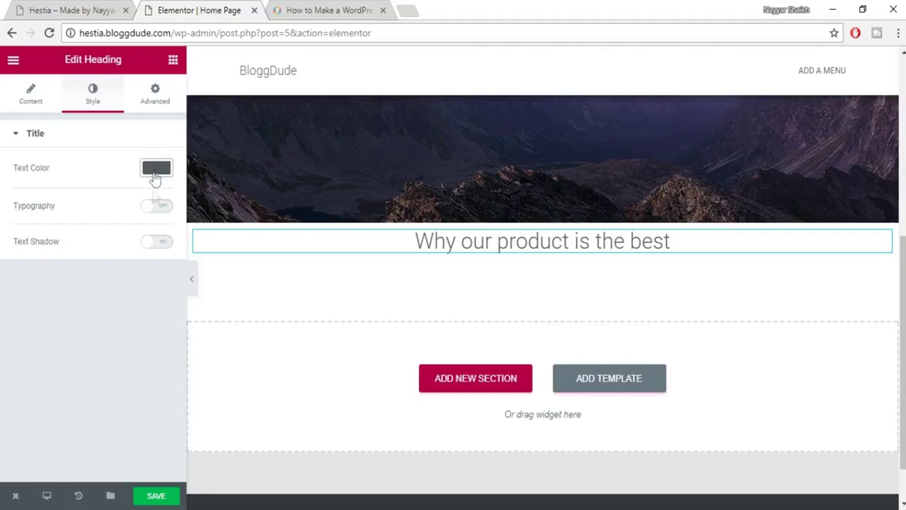
Give the heading custom typography: 35 px Roboto Slab at weight 600.
{"action": "left_click", "coordinate": [155, 208]}
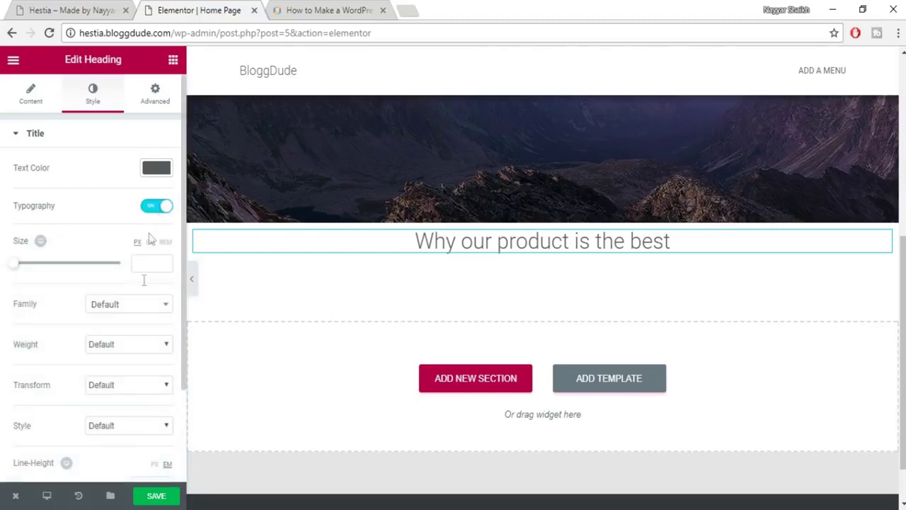
{"action": "left_click", "coordinate": [151, 265]}
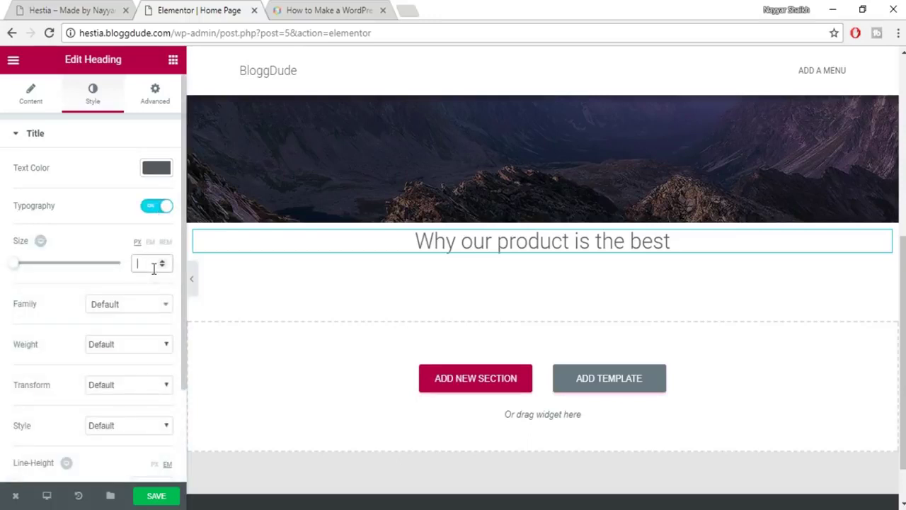
{"action": "type", "text": "35"}
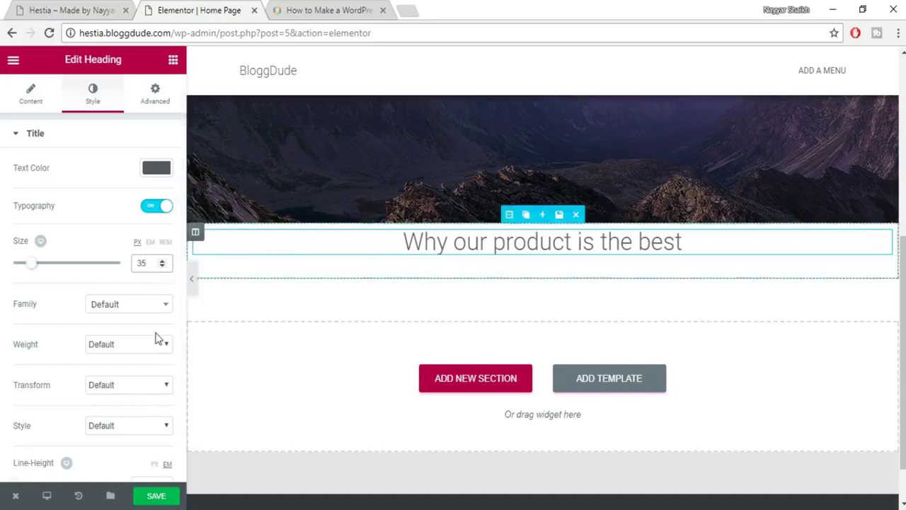
{"action": "left_click", "coordinate": [94, 311]}
{"action": "type", "text": "robo"}
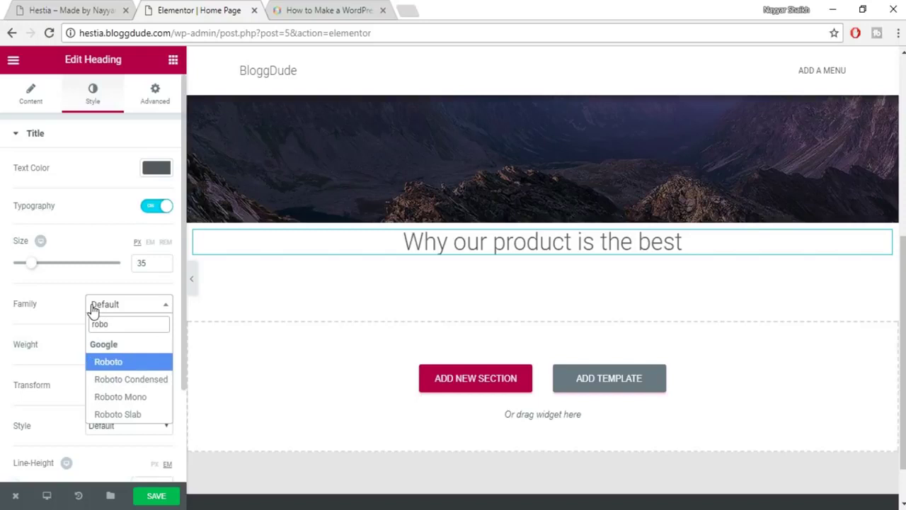
{"action": "left_click", "coordinate": [141, 417]}
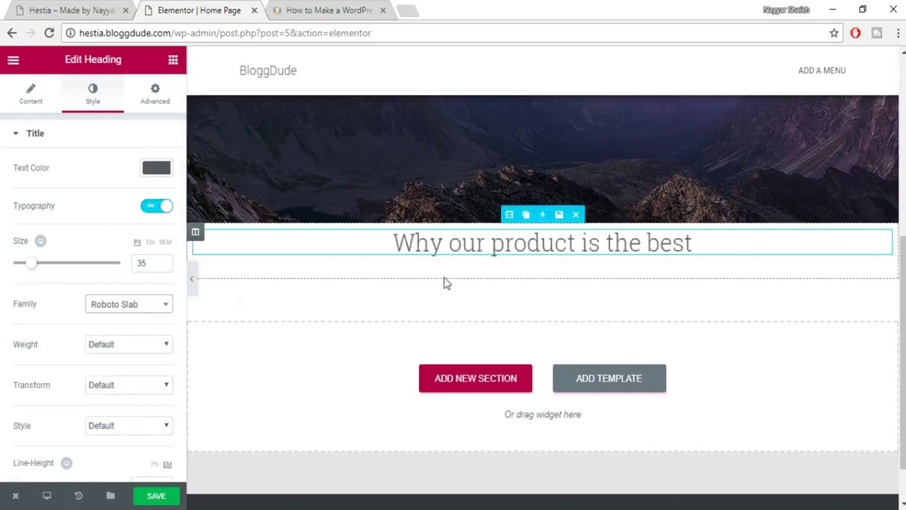
{"action": "left_click", "coordinate": [136, 344]}
{"action": "left_click", "coordinate": [135, 415]}
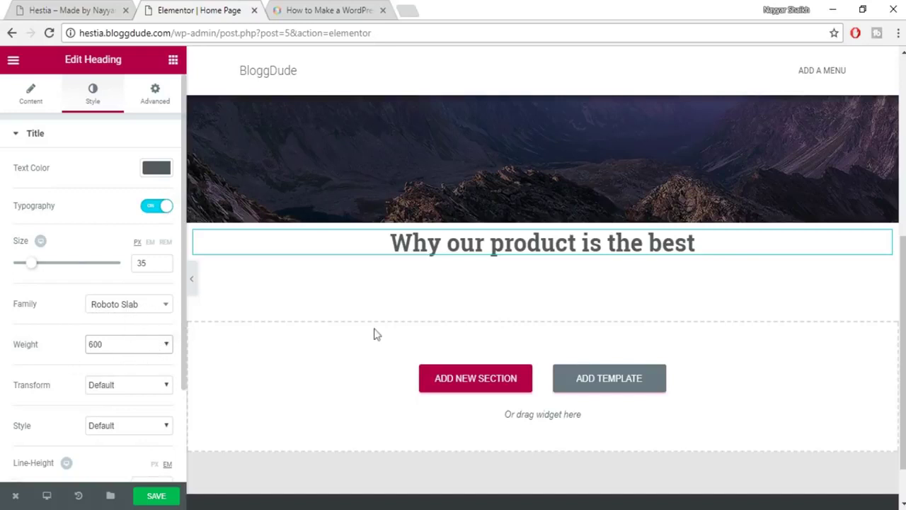
Save the page and copy the subtitle paragraph from the Hestia reference site.
{"action": "left_click", "coordinate": [170, 496]}
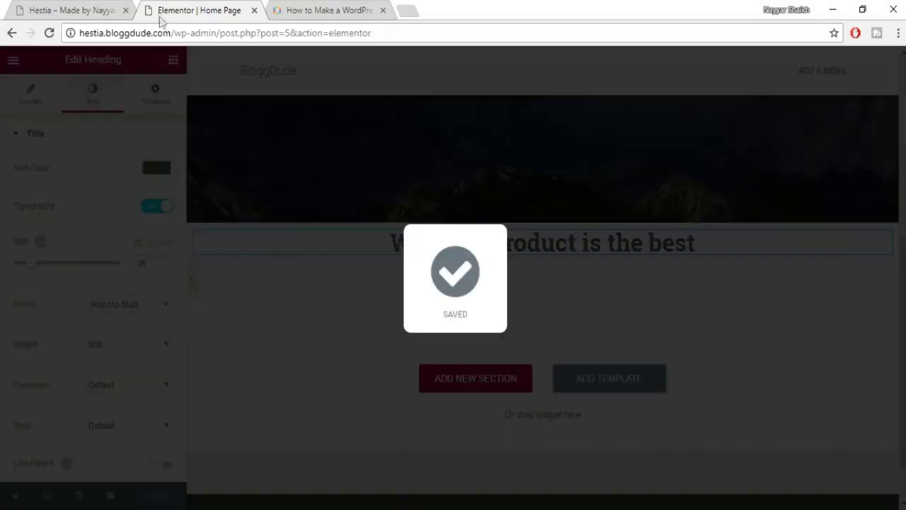
{"action": "left_click", "coordinate": [107, 9]}
{"action": "left_click_drag", "start_coordinate": [264, 246], "coordinate": [558, 269]}
{"action": "left_click_drag", "start_coordinate": [262, 249], "coordinate": [533, 265]}
{"action": "key", "text": "ctrl+c"}
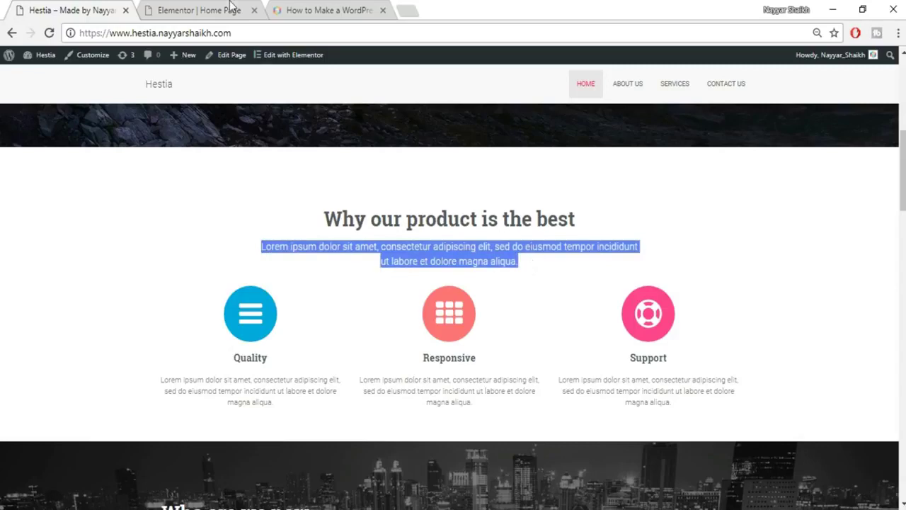
{"action": "left_click", "coordinate": [200, 10]}
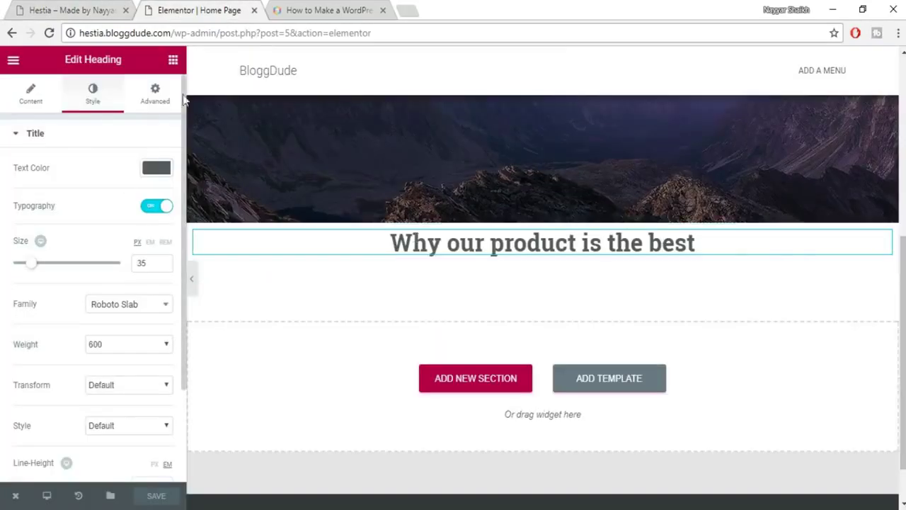
Add a centred heading below the title containing the pasted lorem ipsum subtitle.
{"action": "left_click", "coordinate": [172, 59]}
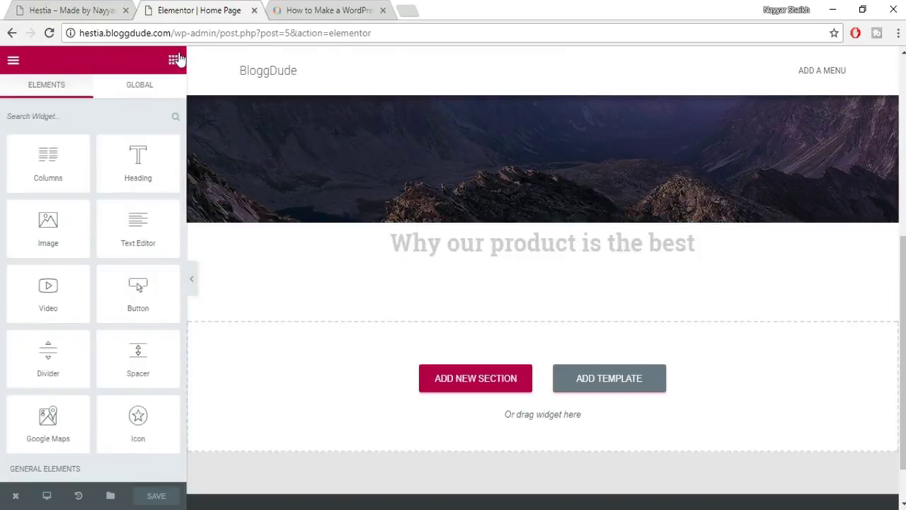
{"action": "left_click_drag", "start_coordinate": [138, 160], "coordinate": [510, 259]}
{"action": "left_click", "coordinate": [91, 205]}
{"action": "key", "text": "ctrl+a"}
{"action": "key", "text": "ctrl+v"}
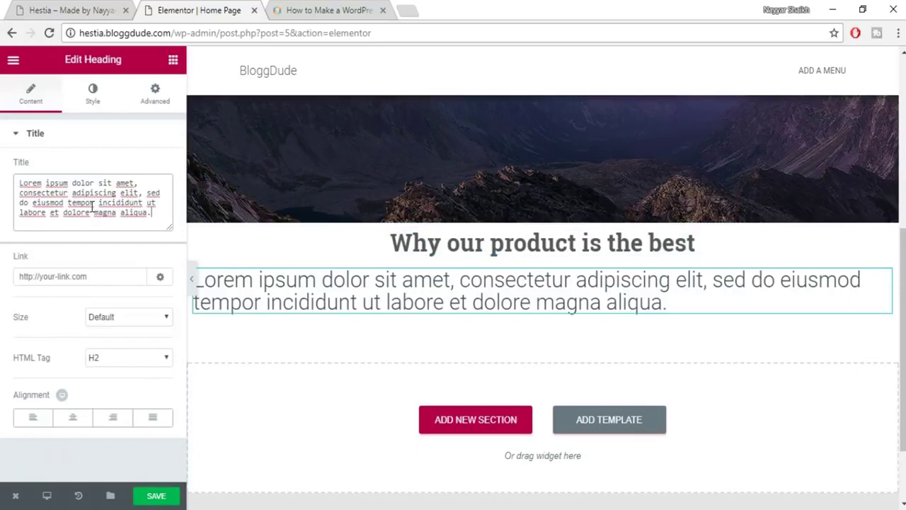
{"action": "left_click", "coordinate": [77, 421]}
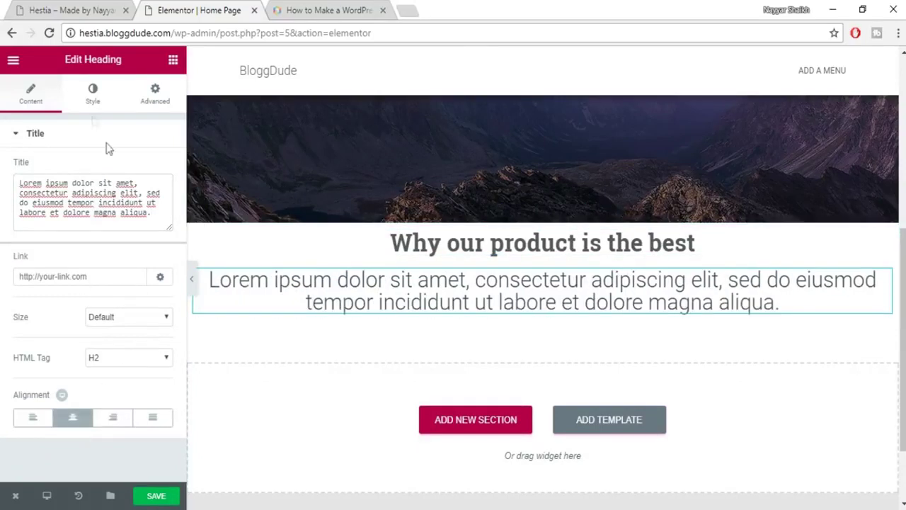
Set the subtitle text colour to grey #7a7a7a.
{"action": "left_click", "coordinate": [90, 95]}
{"action": "left_click", "coordinate": [165, 170]}
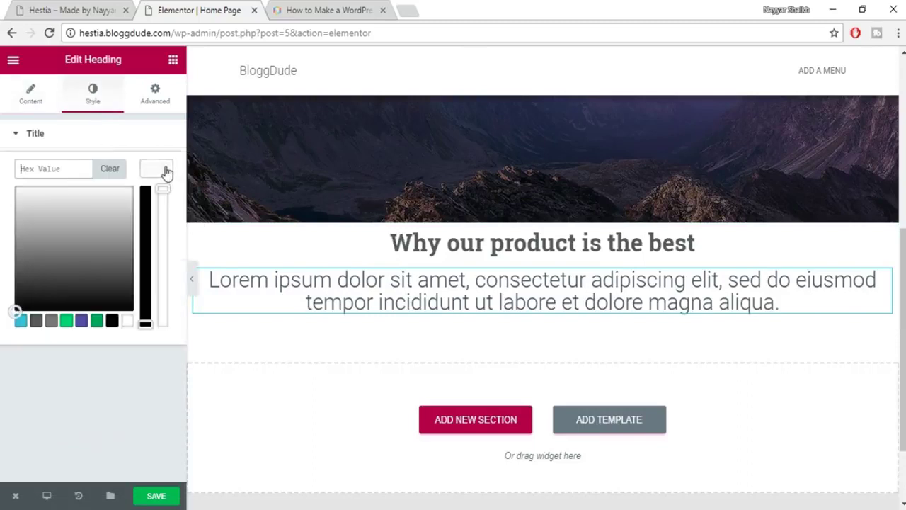
{"action": "left_click", "coordinate": [54, 324]}
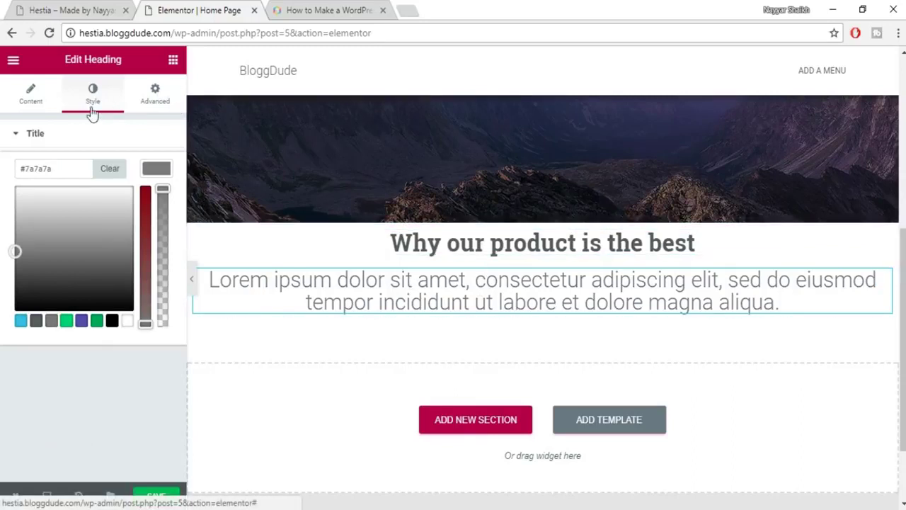
{"action": "left_click", "coordinate": [156, 171]}
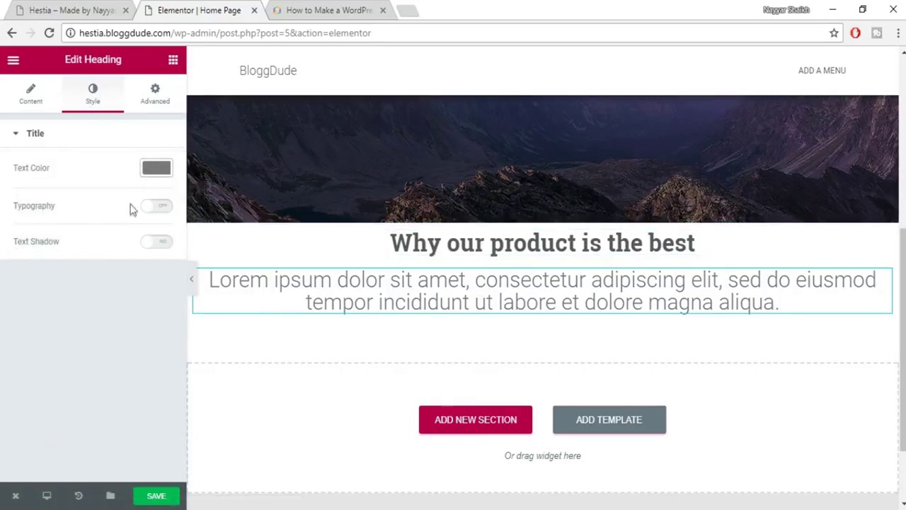
Give the subtitle custom 18 px Roboto typography and save the page.
{"action": "left_click", "coordinate": [157, 206]}
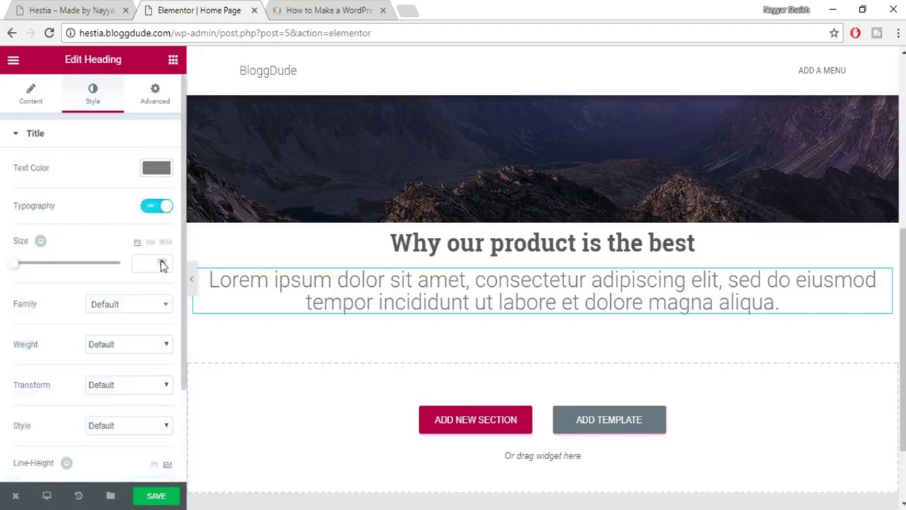
{"action": "left_click", "coordinate": [145, 263]}
{"action": "type", "text": "1"}
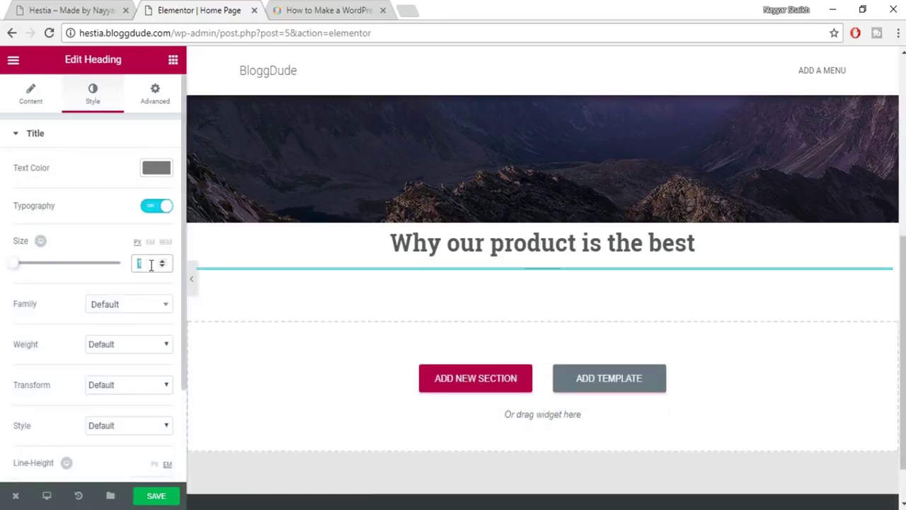
{"action": "type", "text": "8"}
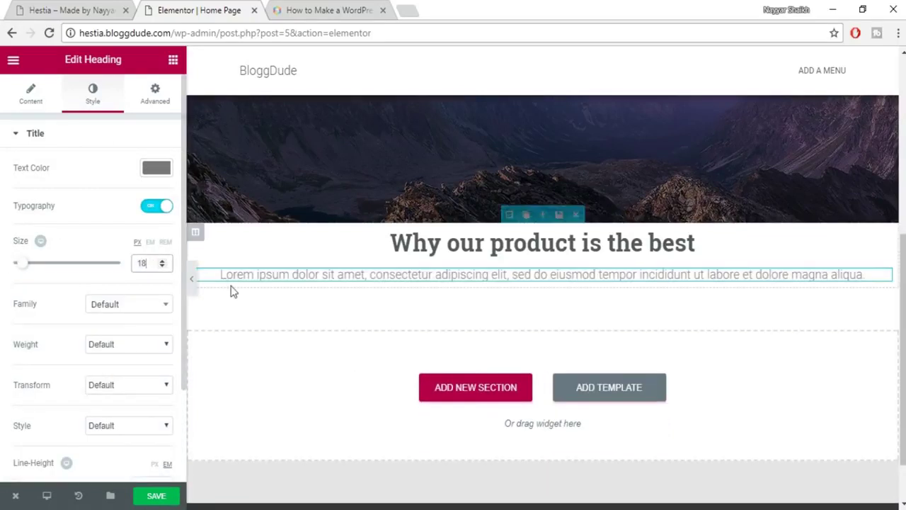
{"action": "left_click", "coordinate": [132, 301]}
{"action": "type", "text": "robo"}
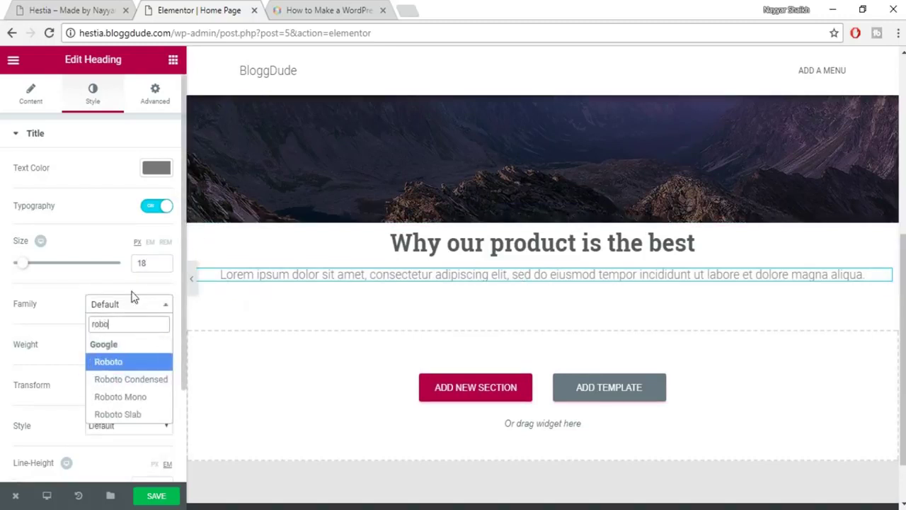
{"action": "key", "text": "Return"}
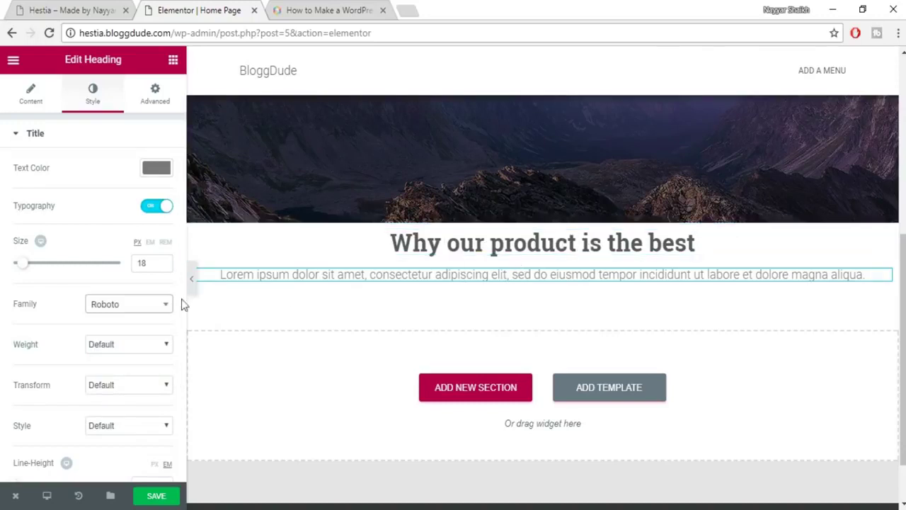
{"action": "scroll", "coordinate": [141, 347], "scroll_direction": "down", "scroll_amount": 2}
{"action": "left_click", "coordinate": [156, 495]}
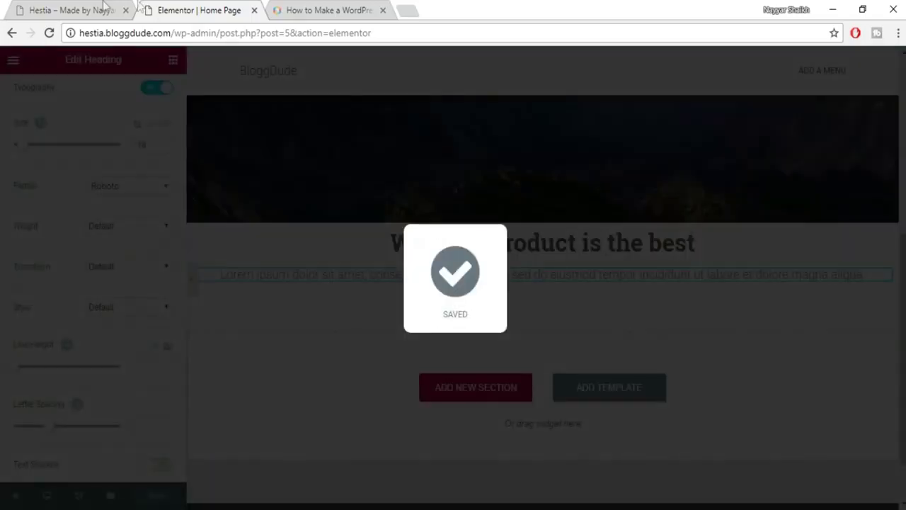
Compare the subtitle width with the Hestia reference, then preview the page without the panel.
{"action": "left_click", "coordinate": [71, 9]}
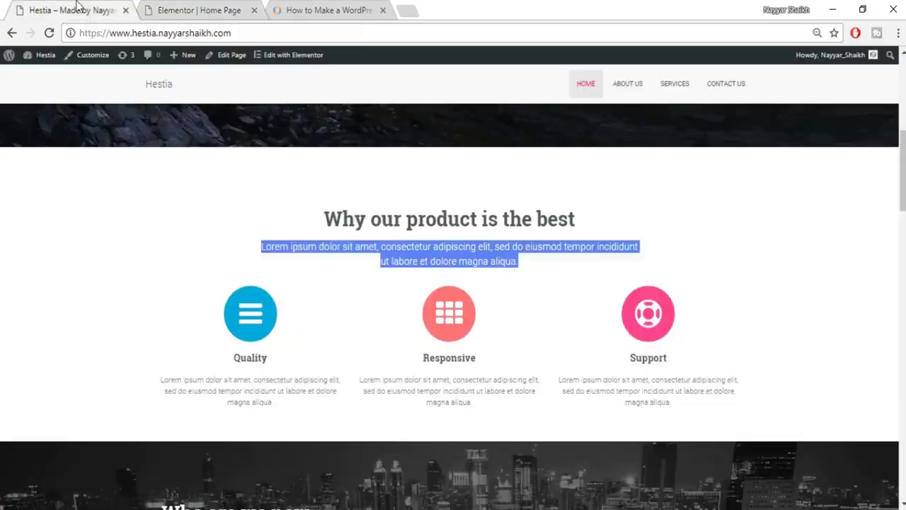
{"action": "left_click", "coordinate": [264, 253]}
{"action": "left_click_drag", "start_coordinate": [264, 252], "coordinate": [556, 276]}
{"action": "left_click", "coordinate": [556, 276]}
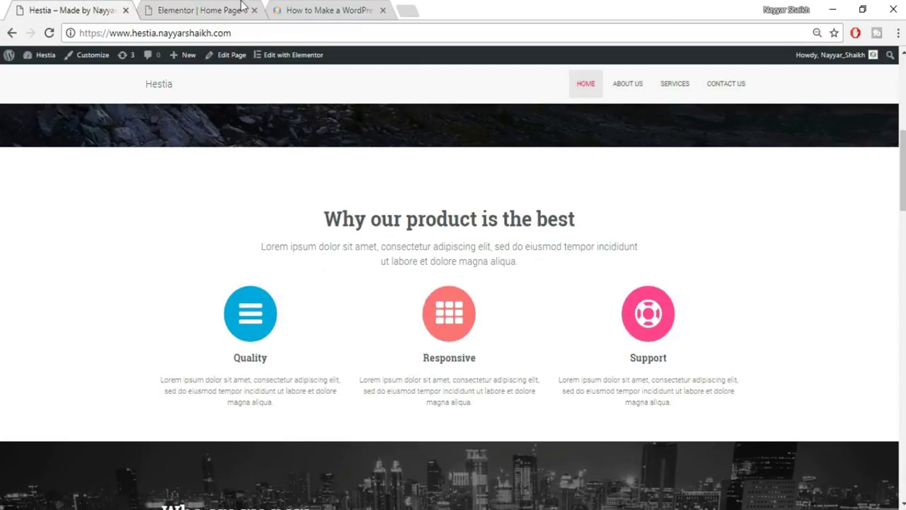
{"action": "left_click", "coordinate": [199, 10]}
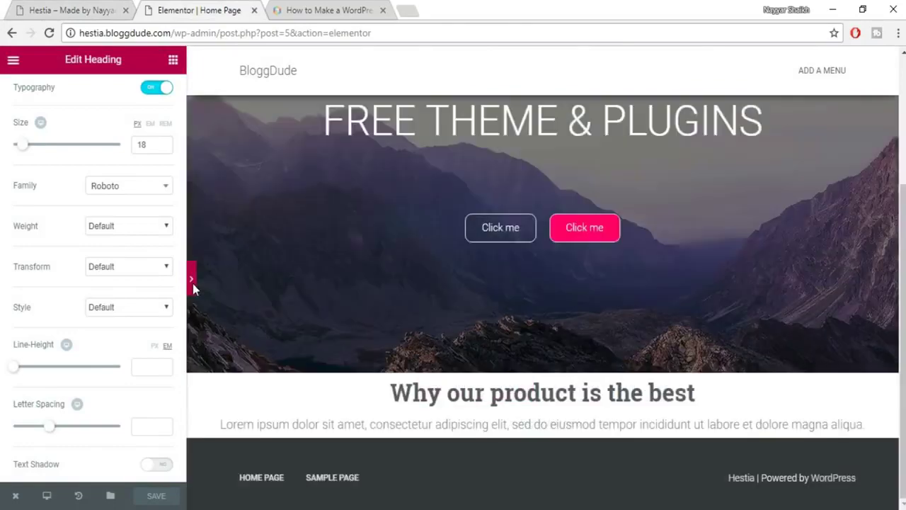
{"action": "left_click", "coordinate": [192, 281]}
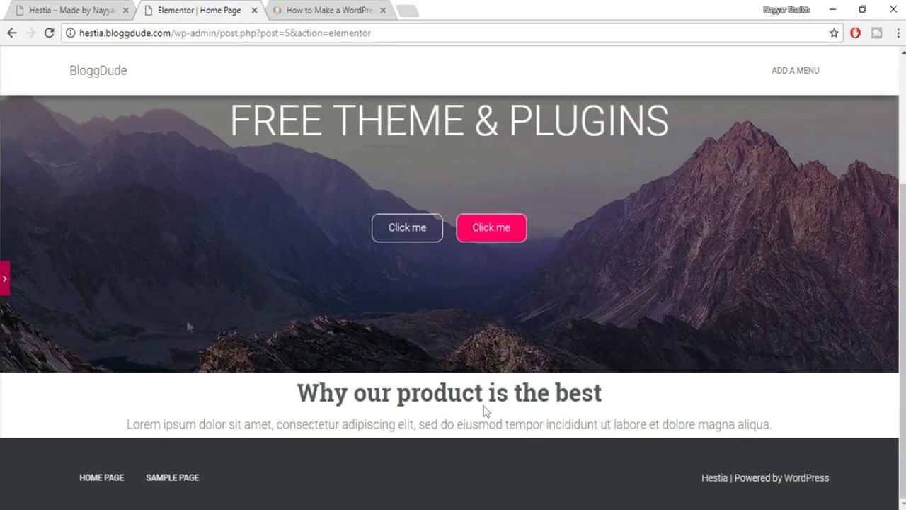
{"action": "left_click", "coordinate": [5, 283]}
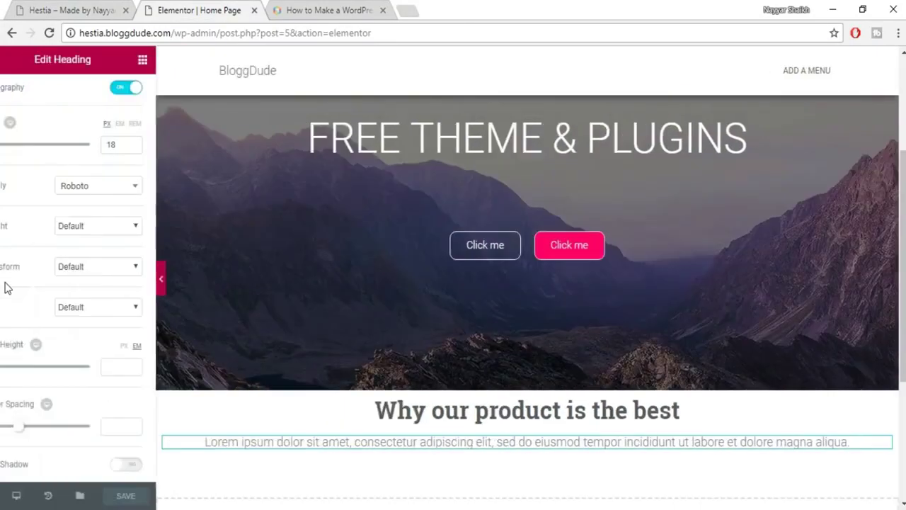
{"action": "scroll", "coordinate": [467, 354], "scroll_direction": "down", "scroll_amount": 2}
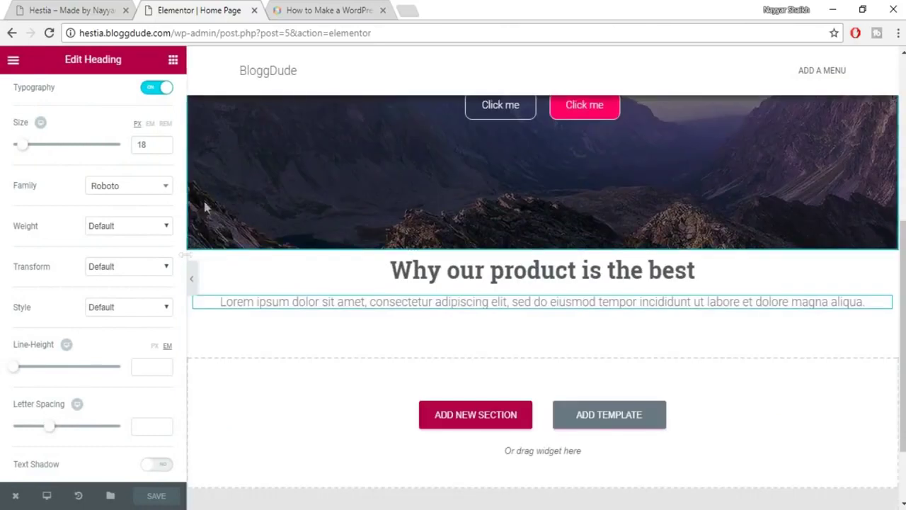
{"action": "scroll", "coordinate": [186, 269], "scroll_direction": "up", "scroll_amount": 2}
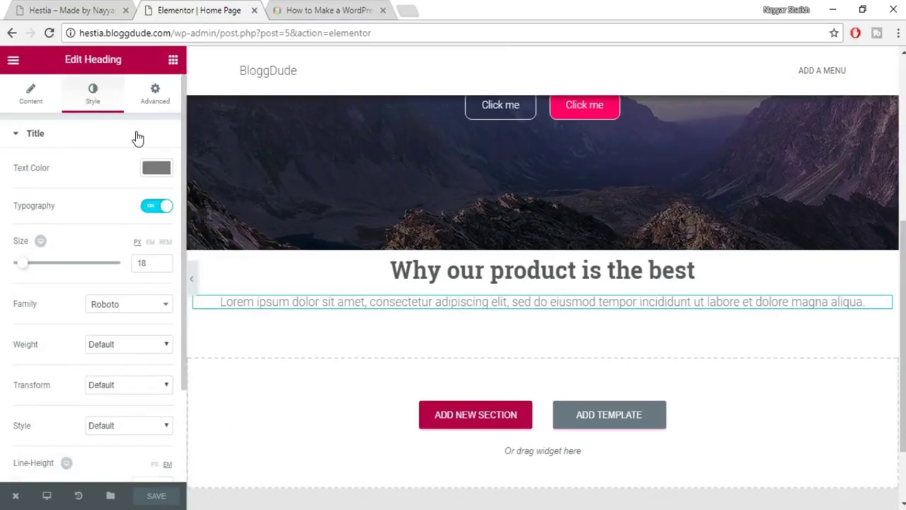
Begin setting the subtitle's Advanced padding, entering 100 and unlinking the sides.
{"action": "left_click", "coordinate": [156, 98]}
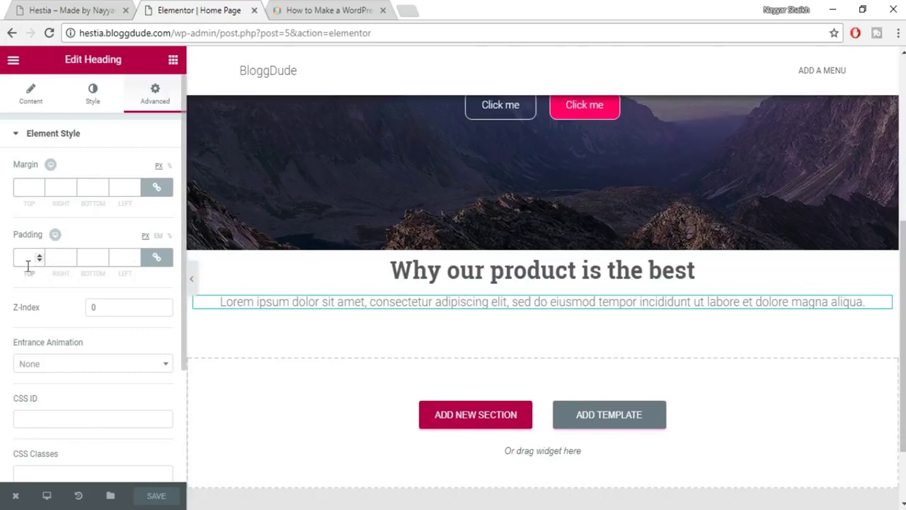
{"action": "left_click", "coordinate": [66, 260]}
{"action": "type", "text": "100"}
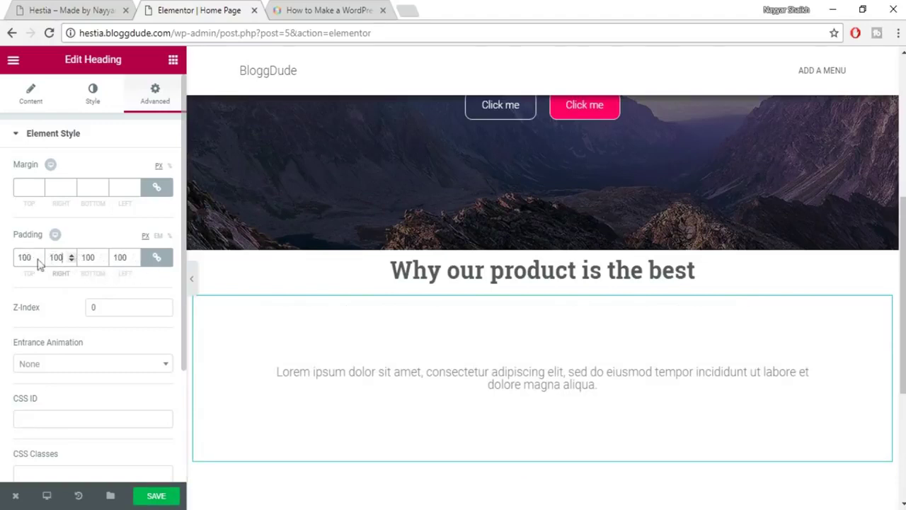
{"action": "left_click", "coordinate": [158, 260]}
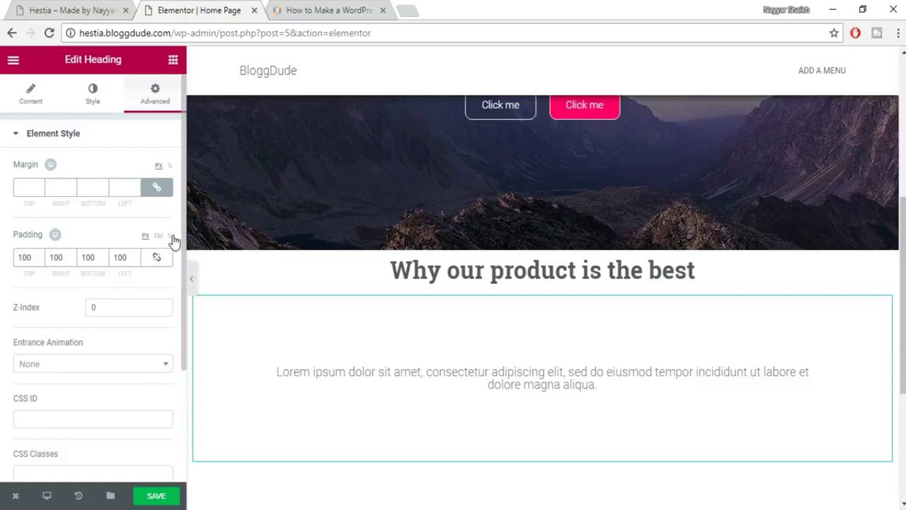
{"action": "left_click", "coordinate": [170, 237]}
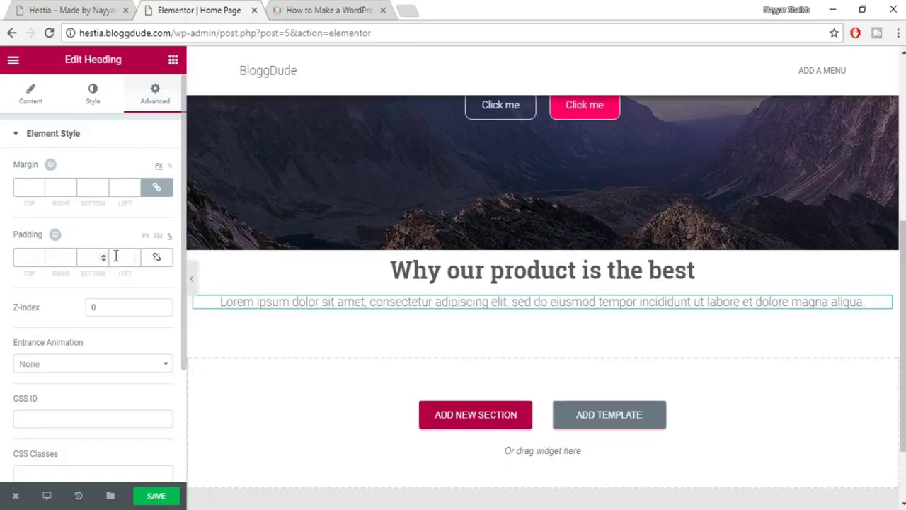
Set the subtitle's padding to 0/100/0/100 and compare with the Hestia reference.
{"action": "left_click", "coordinate": [65, 265]}
{"action": "type", "text": "100"}
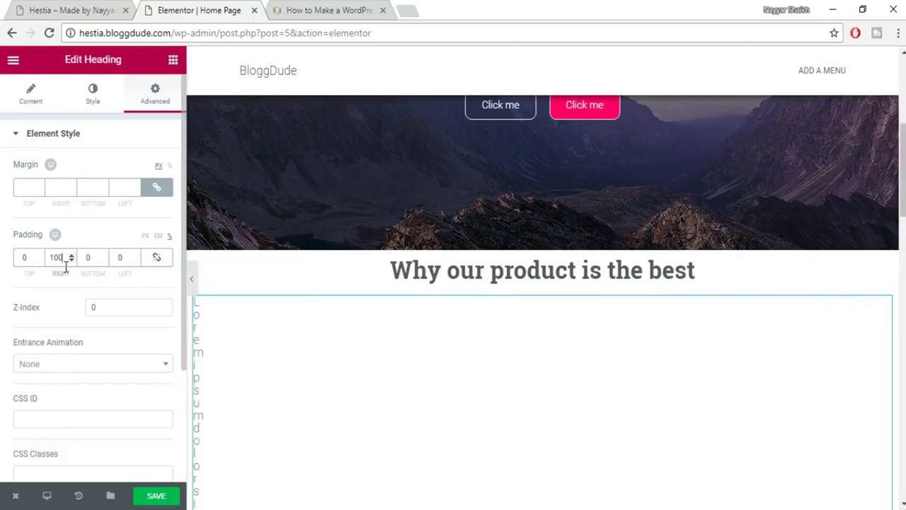
{"action": "left_click", "coordinate": [124, 258]}
{"action": "type", "text": "100"}
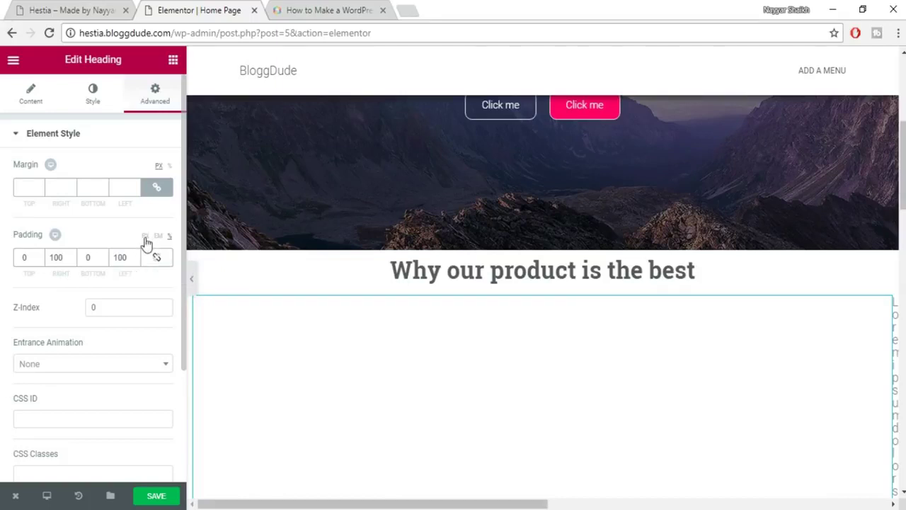
{"action": "left_click", "coordinate": [147, 243]}
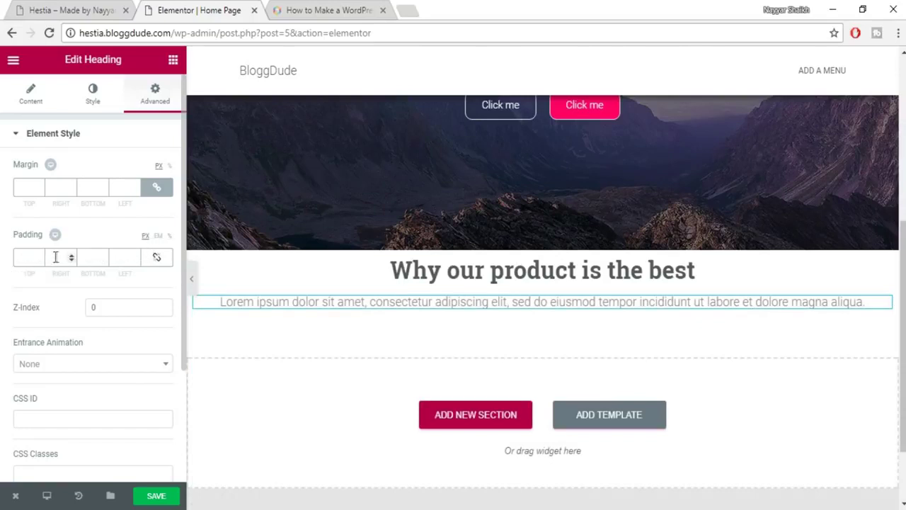
{"action": "key", "text": "ctrl+z"}
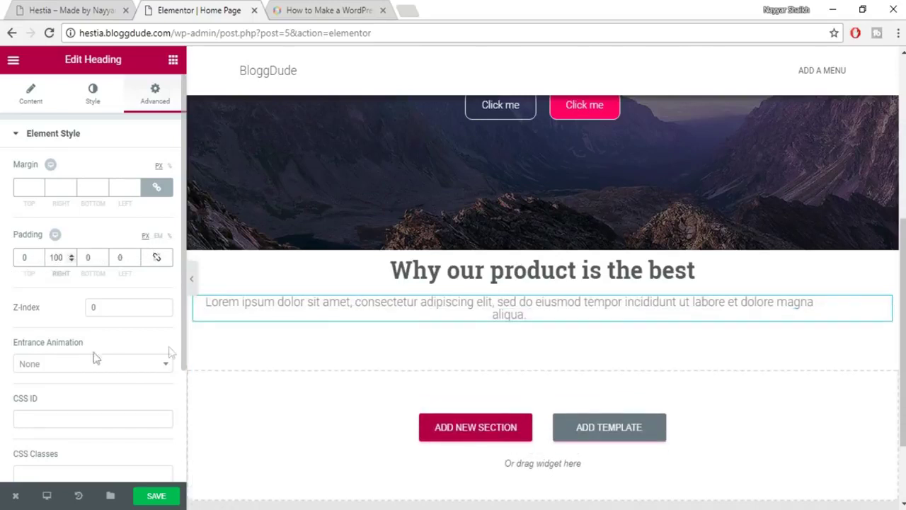
{"action": "type", "text": "100"}
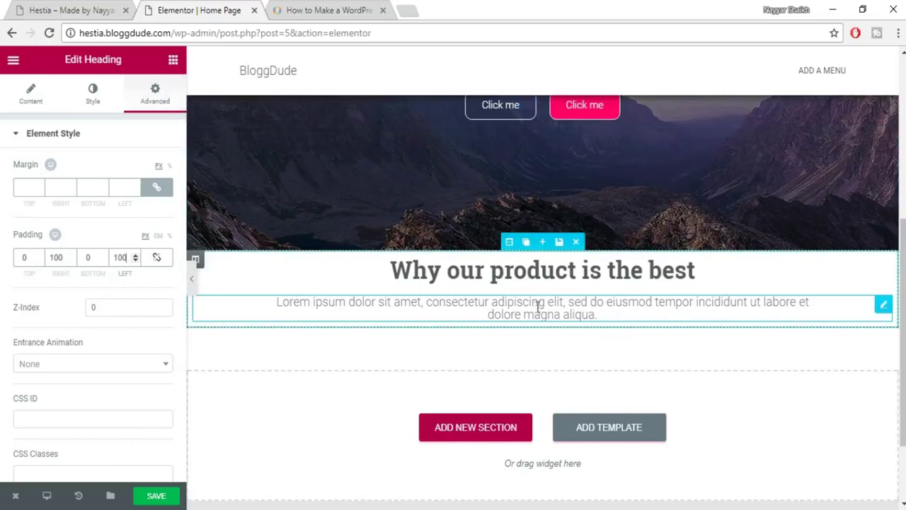
{"action": "left_click", "coordinate": [101, 10]}
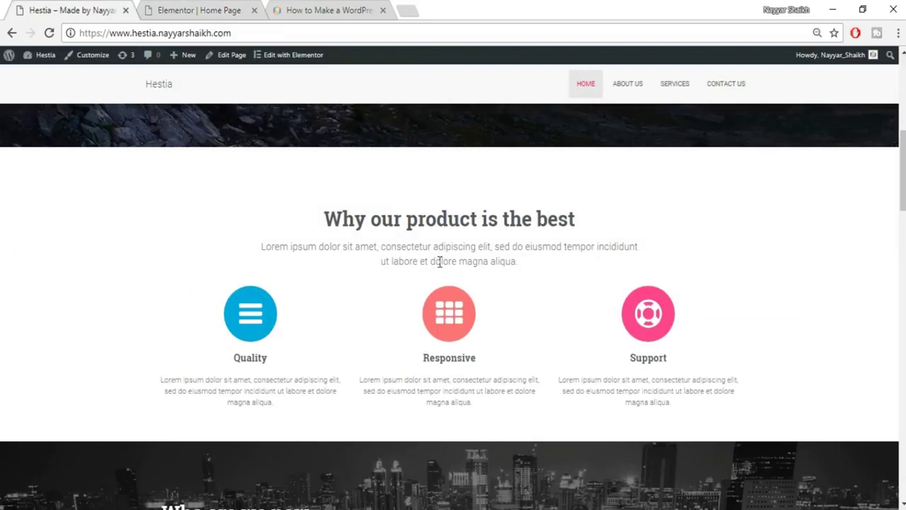
Set the subtitle's typography line height to 1.4 EM and save the page.
{"action": "left_click", "coordinate": [193, 9]}
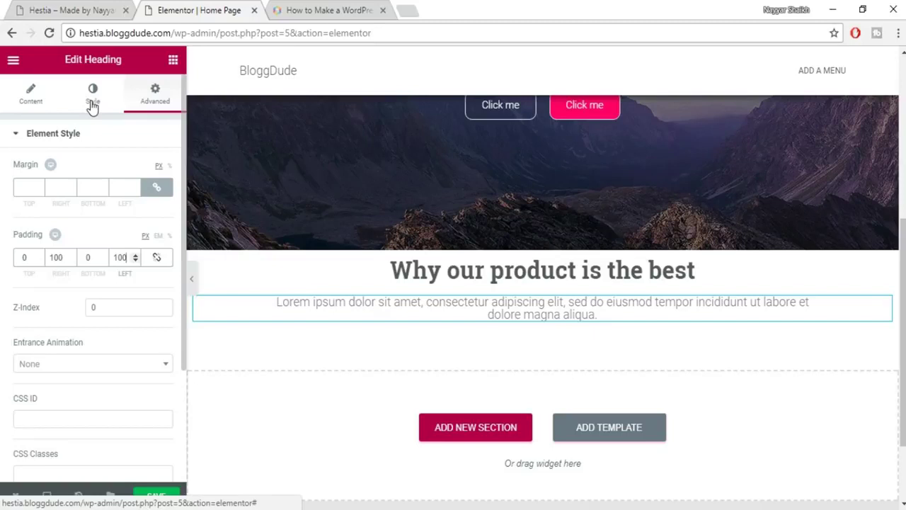
{"action": "left_click", "coordinate": [92, 105]}
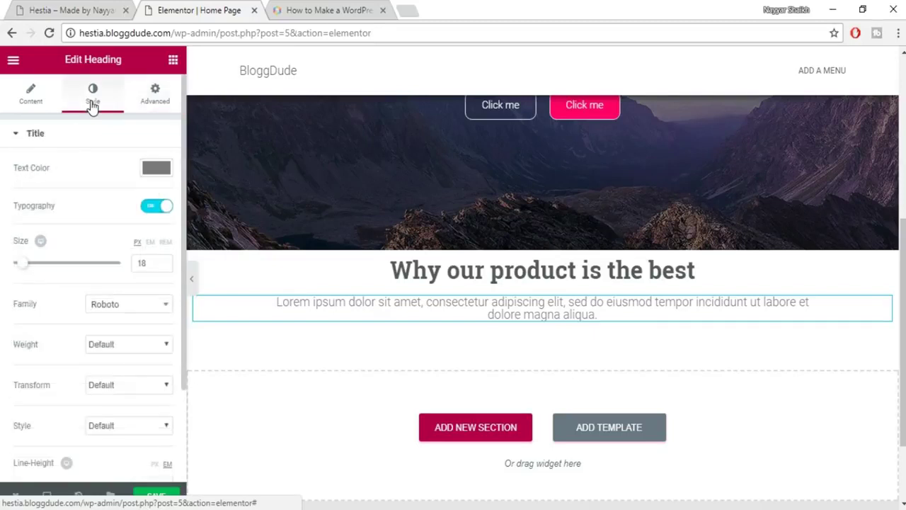
{"action": "scroll", "coordinate": [106, 283], "scroll_direction": "down", "scroll_amount": 1}
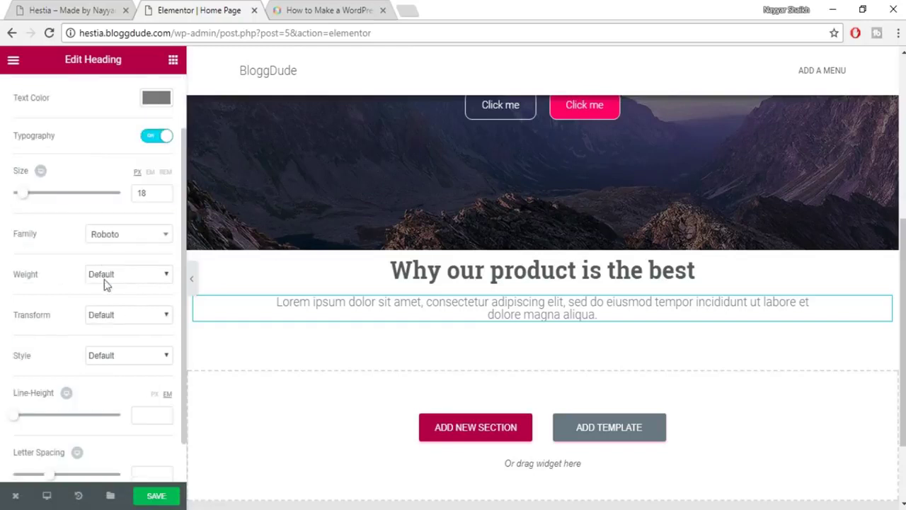
{"action": "scroll", "coordinate": [142, 418], "scroll_direction": "down", "scroll_amount": 1}
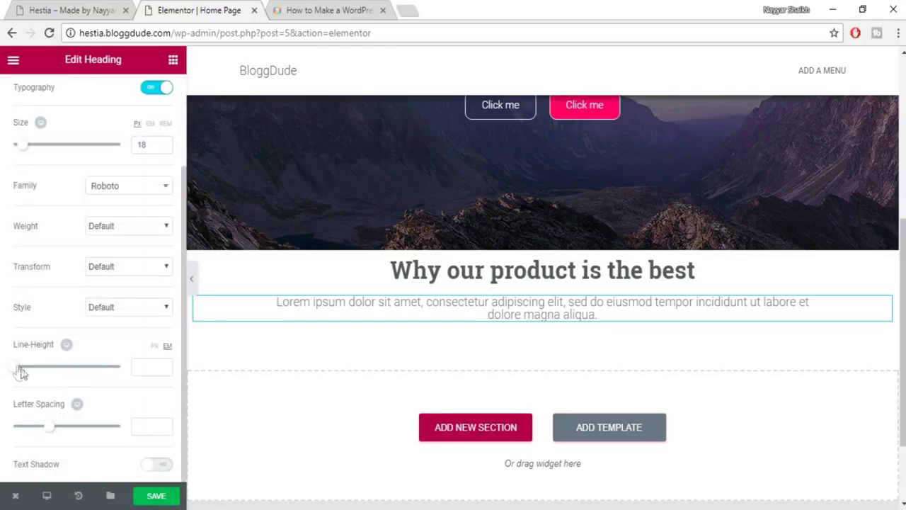
{"action": "mouse_move", "coordinate": [21, 370]}
{"action": "left_mouse_down"}
{"action": "mouse_move", "coordinate": [66, 370]}
{"action": "mouse_move", "coordinate": [28, 373]}
{"action": "left_mouse_up"}
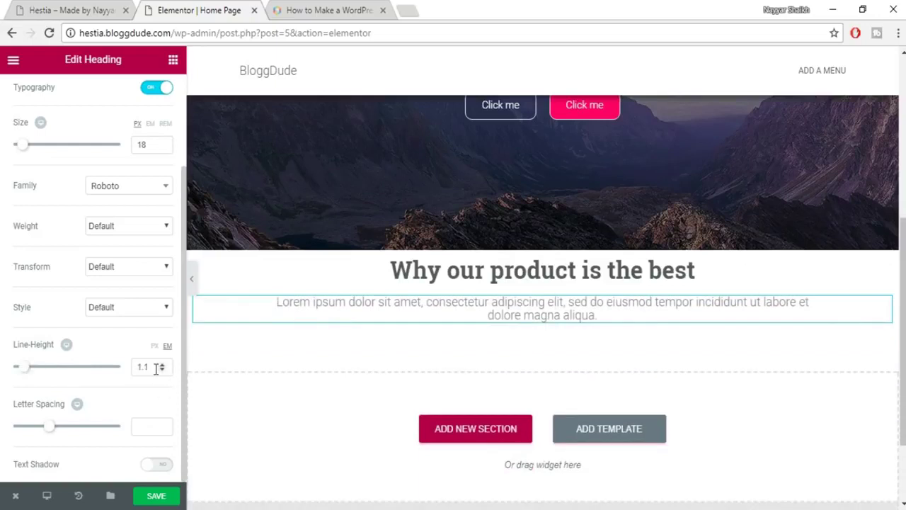
{"action": "type", "text": ".4"}
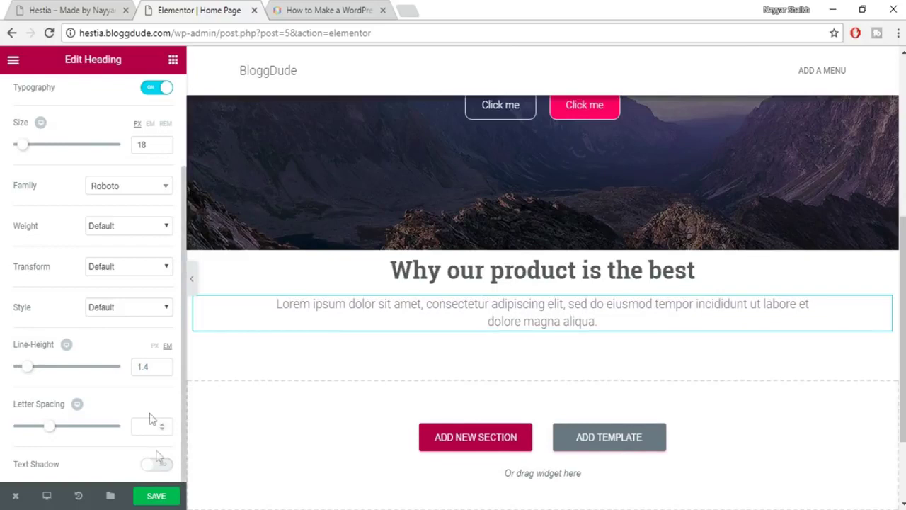
{"action": "left_click", "coordinate": [159, 496]}
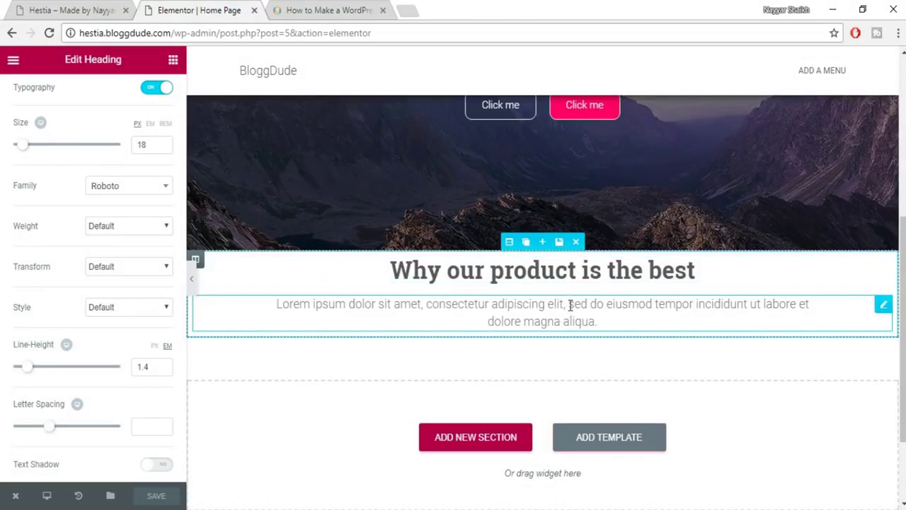
Compare the finished section with the Hestia reference site.
{"action": "scroll", "coordinate": [570, 308], "scroll_direction": "up", "scroll_amount": 2}
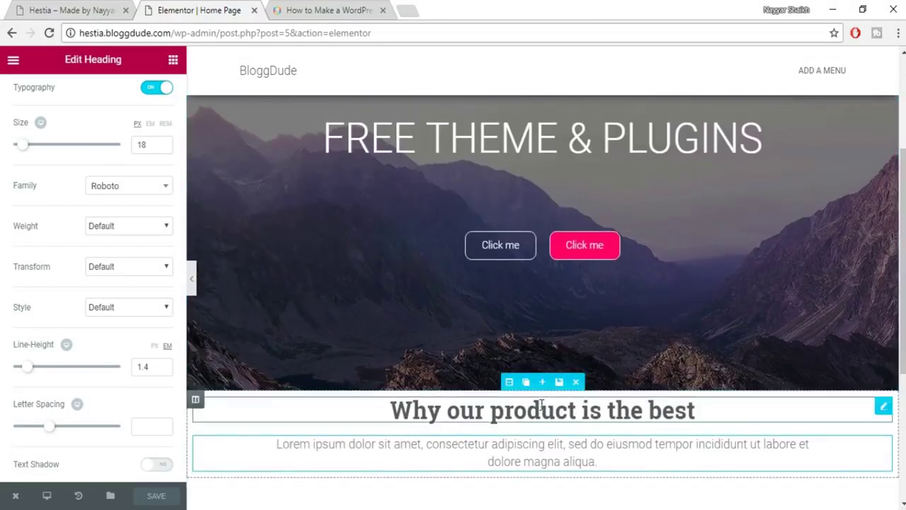
{"action": "scroll", "coordinate": [354, 431], "scroll_direction": "down", "scroll_amount": 1}
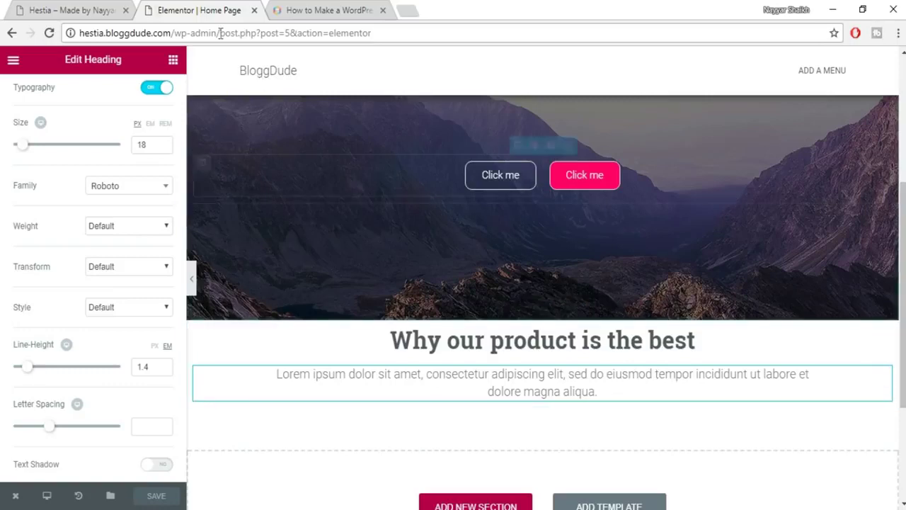
{"action": "left_click", "coordinate": [71, 10]}
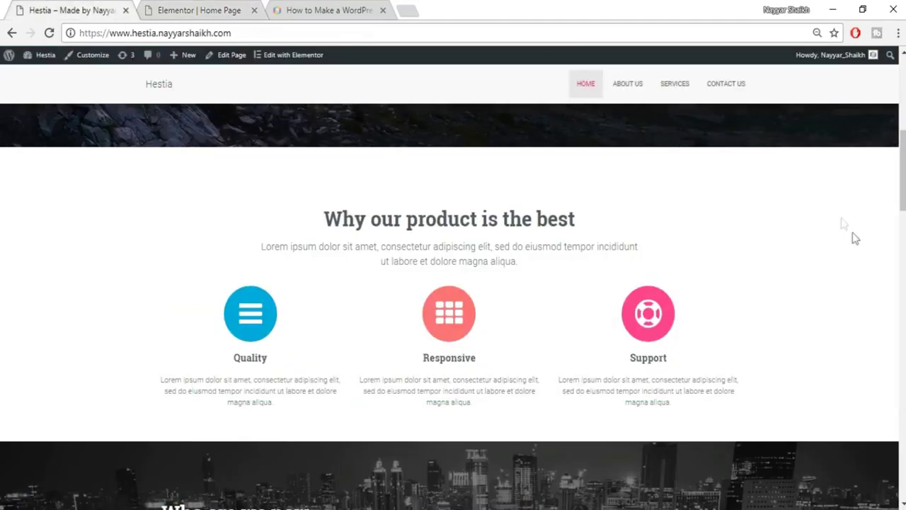
{"action": "scroll", "coordinate": [825, 217], "scroll_direction": "down", "scroll_amount": 1}
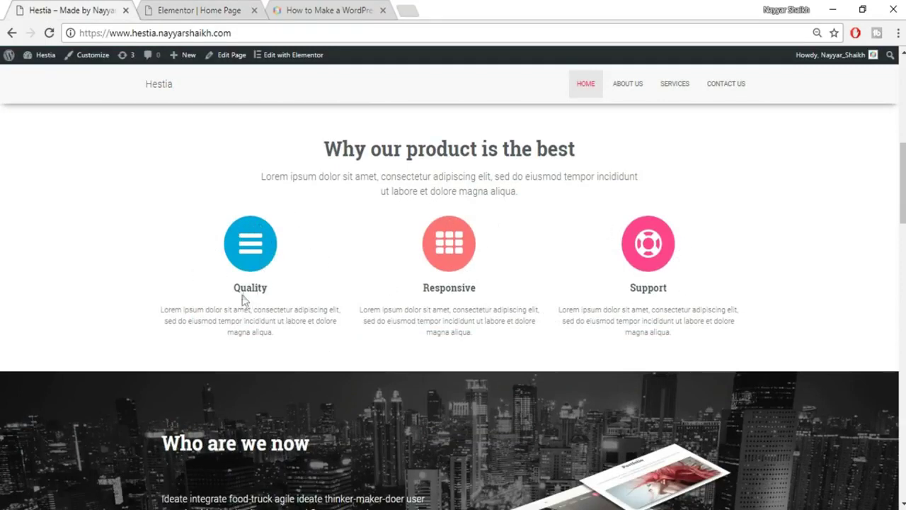
Back in the editor, try an Icon Box below the subtitle, then delete it.
{"action": "left_click", "coordinate": [197, 7]}
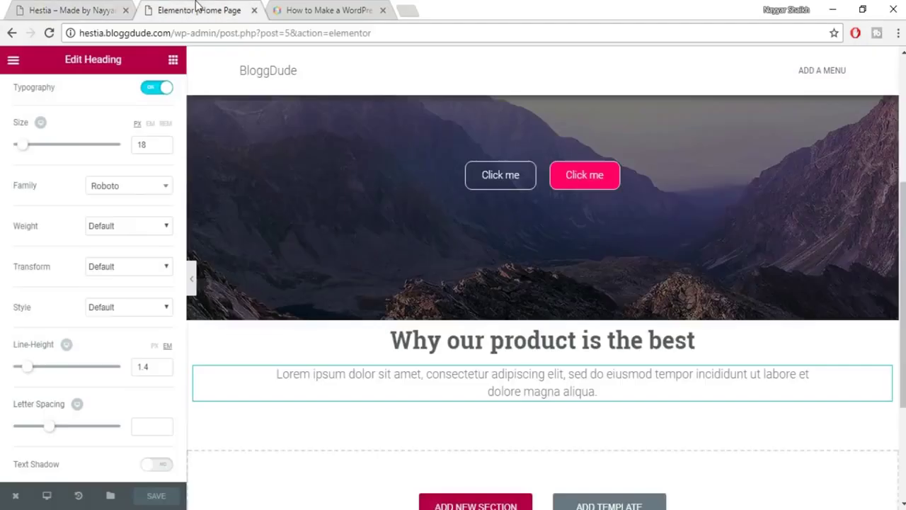
{"action": "left_click", "coordinate": [173, 61]}
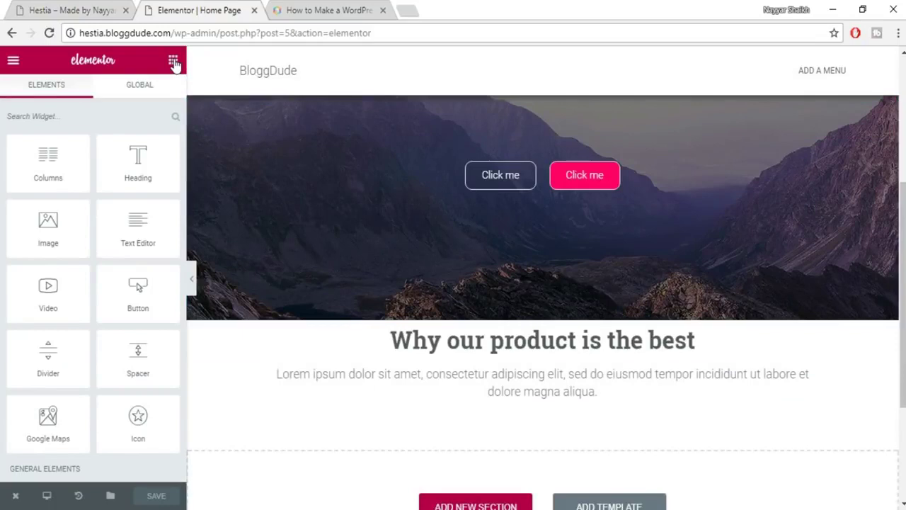
{"action": "scroll", "coordinate": [111, 284], "scroll_direction": "down", "scroll_amount": 3}
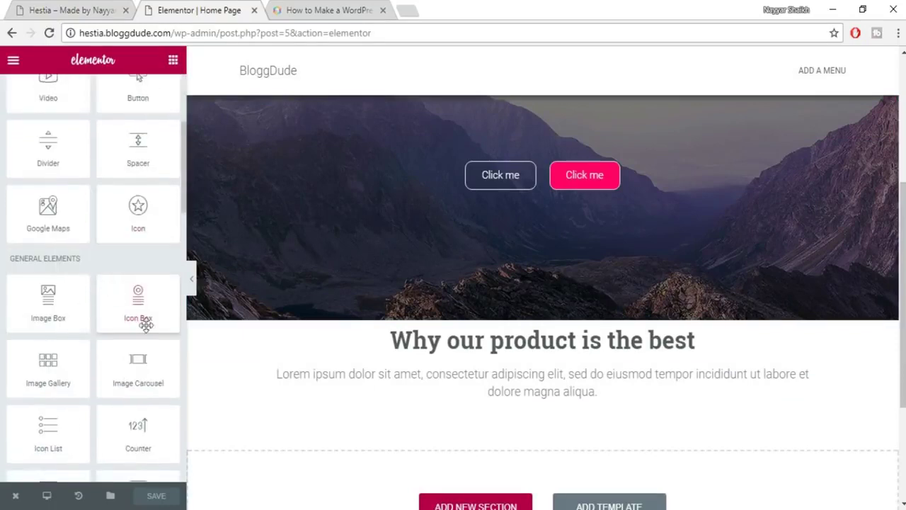
{"action": "left_click_drag", "start_coordinate": [139, 309], "coordinate": [565, 400]}
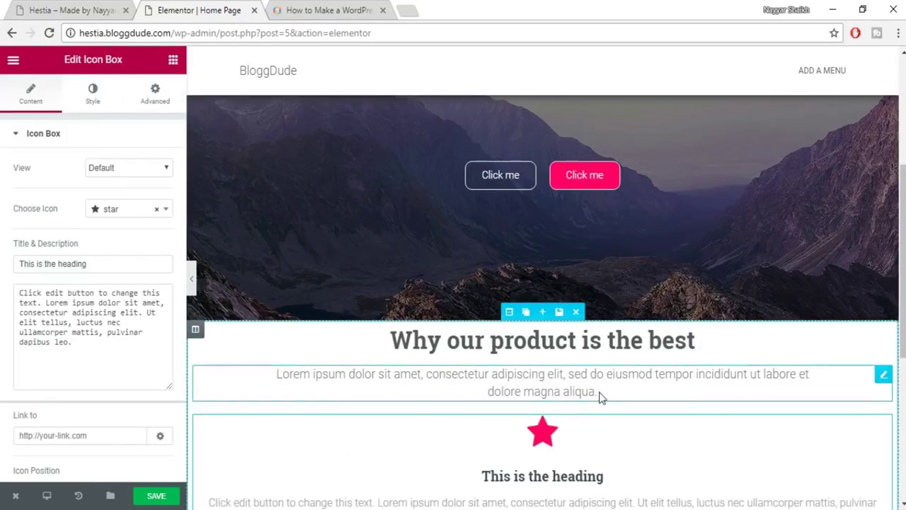
{"action": "scroll", "coordinate": [601, 397], "scroll_direction": "down", "scroll_amount": 2}
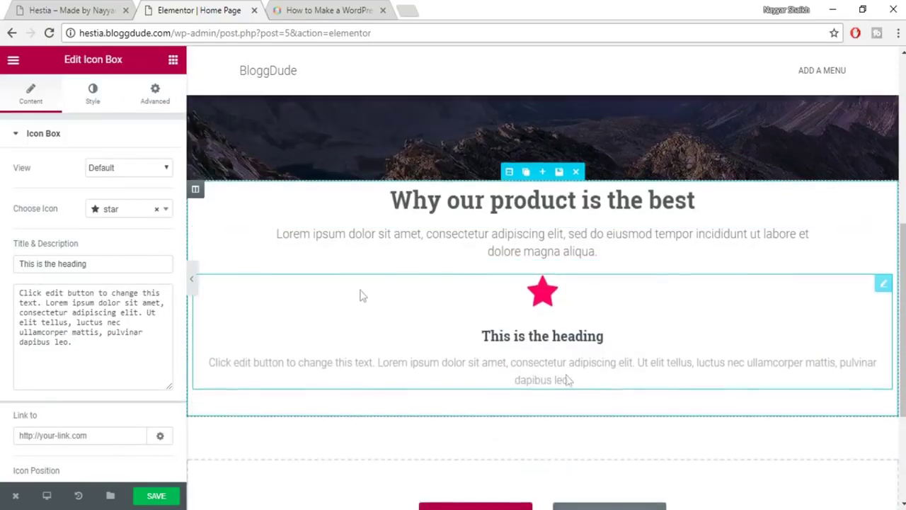
{"action": "left_click", "coordinate": [851, 284]}
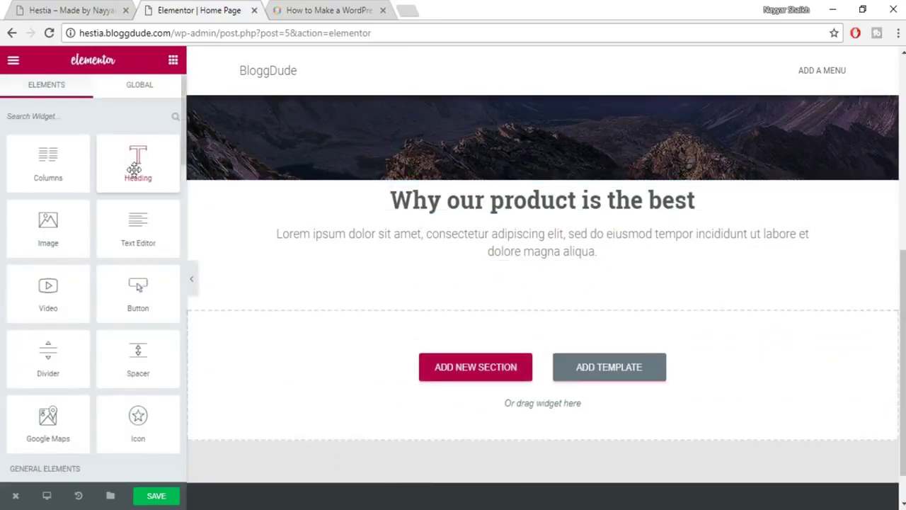
{"action": "scroll", "coordinate": [124, 319], "scroll_direction": "down", "scroll_amount": 2}
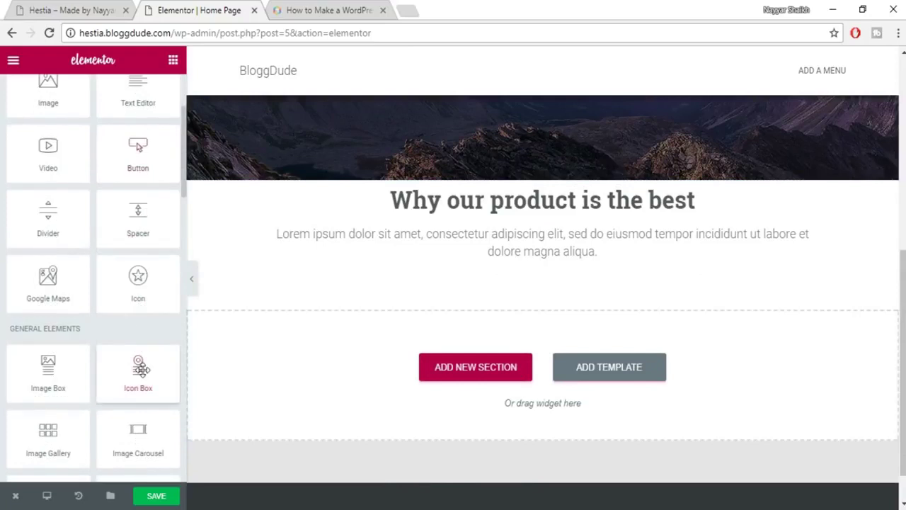
{"action": "left_click_drag", "start_coordinate": [166, 371], "coordinate": [541, 380]}
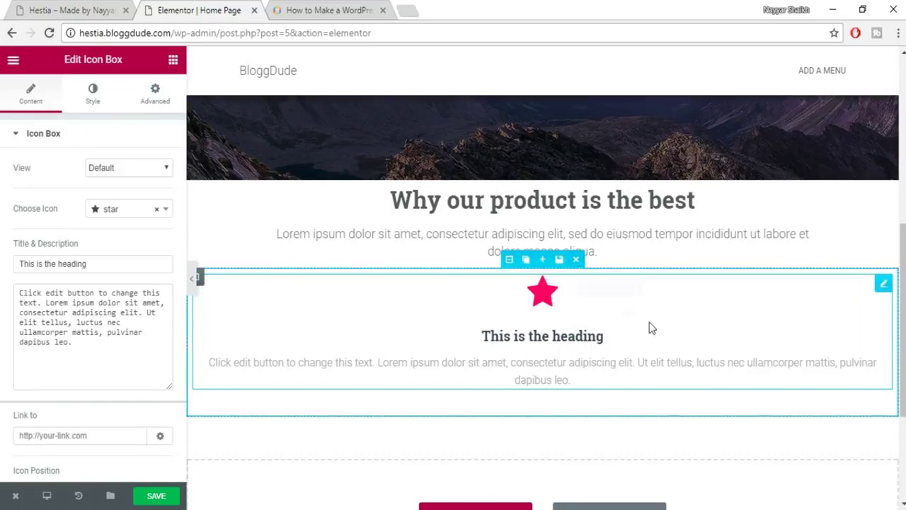
{"action": "scroll", "coordinate": [654, 340], "scroll_direction": "down", "scroll_amount": 2}
{"action": "scroll", "coordinate": [653, 338], "scroll_direction": "up", "scroll_amount": 2}
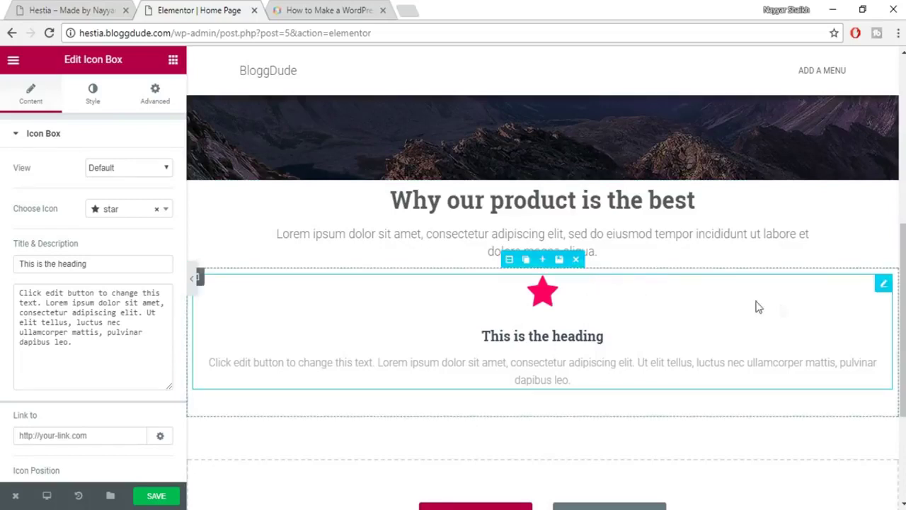
{"action": "scroll", "coordinate": [724, 449], "scroll_direction": "down", "scroll_amount": 1}
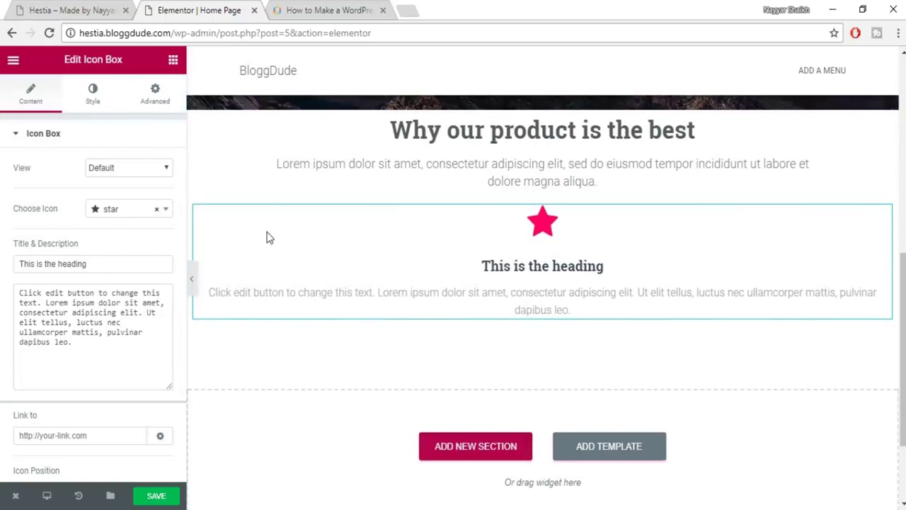
{"action": "scroll", "coordinate": [500, 354], "scroll_direction": "down", "scroll_amount": 2}
{"action": "scroll", "coordinate": [583, 252], "scroll_direction": "up", "scroll_amount": 2}
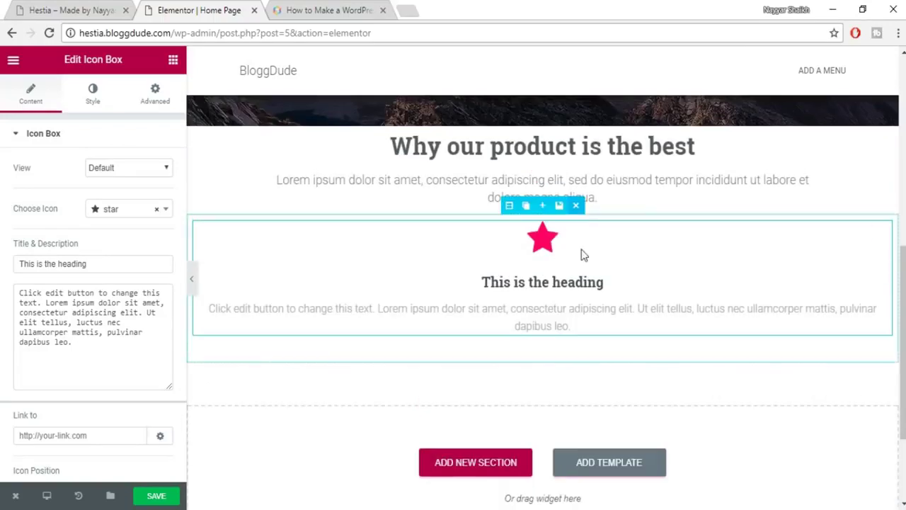
{"action": "scroll", "coordinate": [582, 253], "scroll_direction": "up", "scroll_amount": 2}
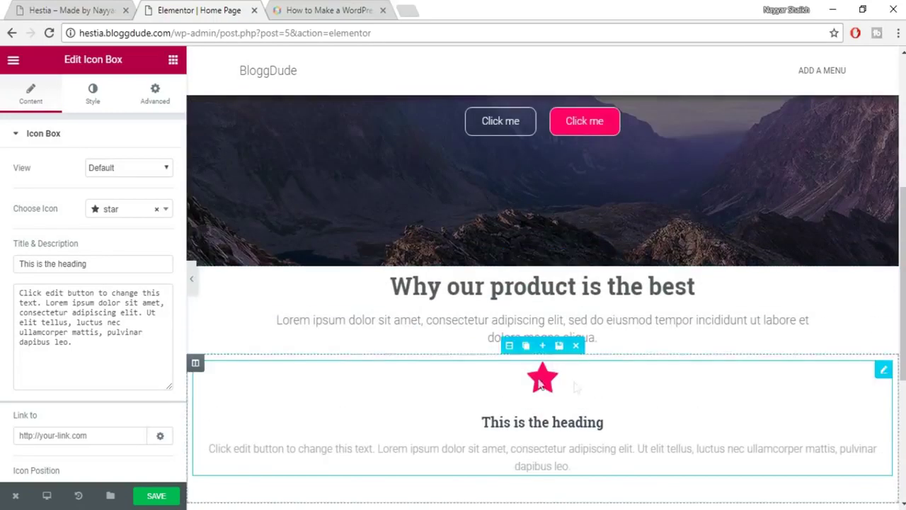
{"action": "left_click", "coordinate": [575, 346]}
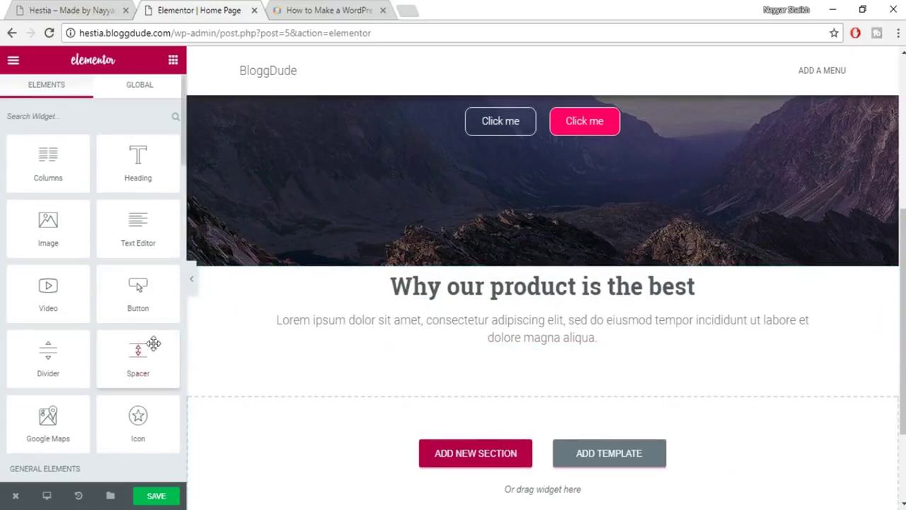
{"action": "scroll", "coordinate": [151, 344], "scroll_direction": "down", "scroll_amount": 1}
{"action": "scroll", "coordinate": [62, 336], "scroll_direction": "down", "scroll_amount": 1}
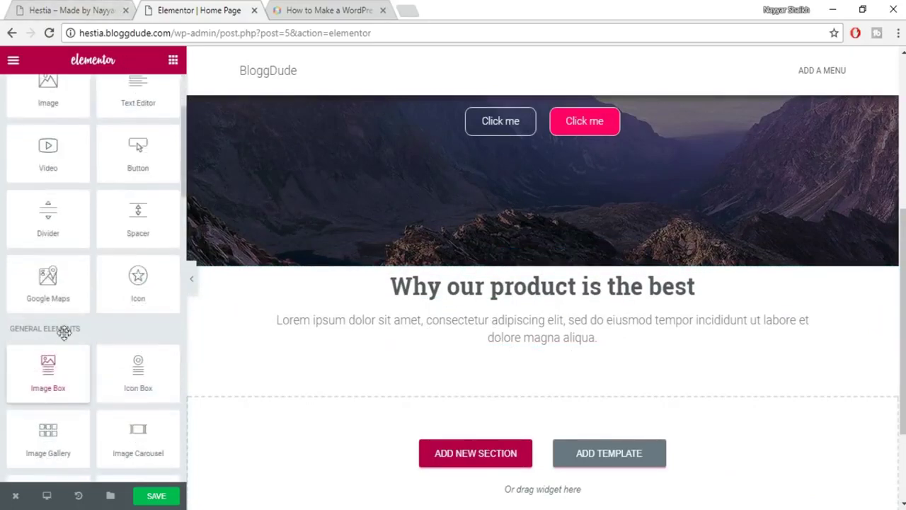
After checking the Hestia reference, place an Icon Box below the subtitle text.
{"action": "left_click", "coordinate": [34, 9]}
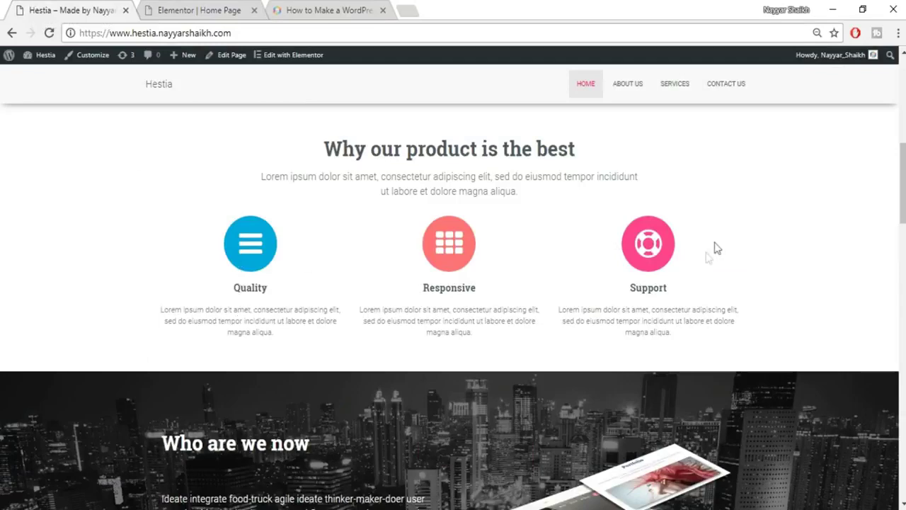
{"action": "left_click", "coordinate": [234, 8]}
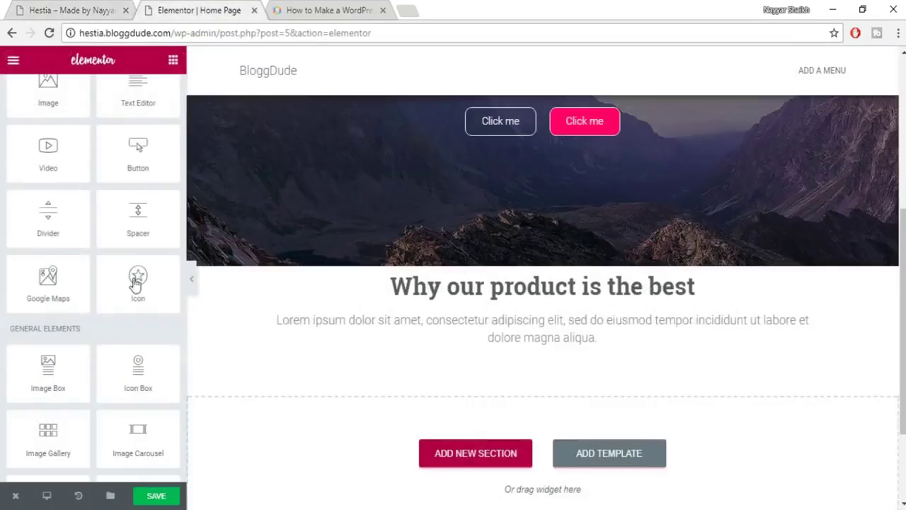
{"action": "left_click_drag", "start_coordinate": [138, 379], "coordinate": [606, 356]}
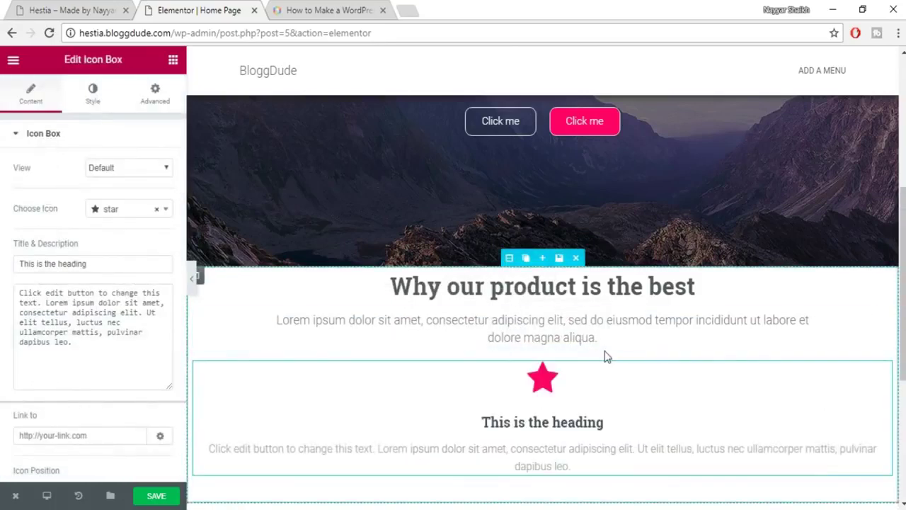
{"action": "scroll", "coordinate": [293, 359], "scroll_direction": "down", "scroll_amount": 2}
{"action": "scroll", "coordinate": [642, 253], "scroll_direction": "up", "scroll_amount": 1}
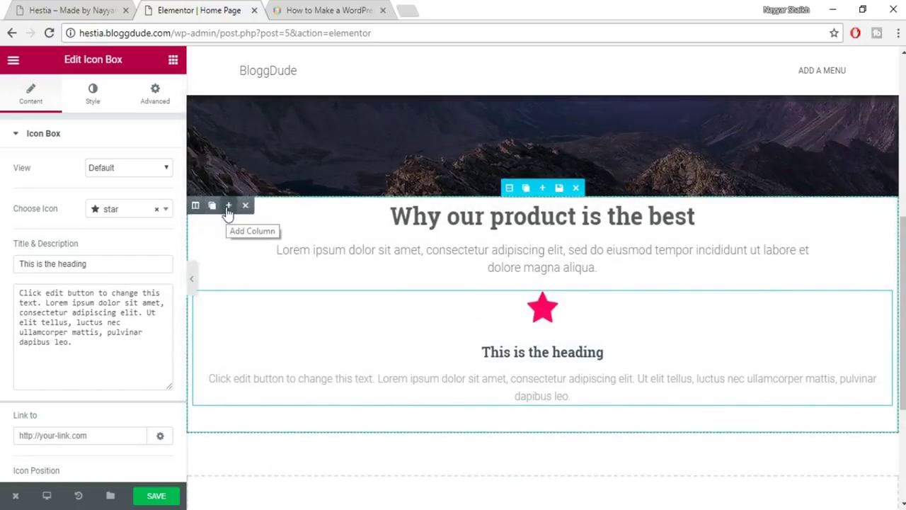
Undo the added second column and delete the star icon box.
{"action": "left_click", "coordinate": [228, 205]}
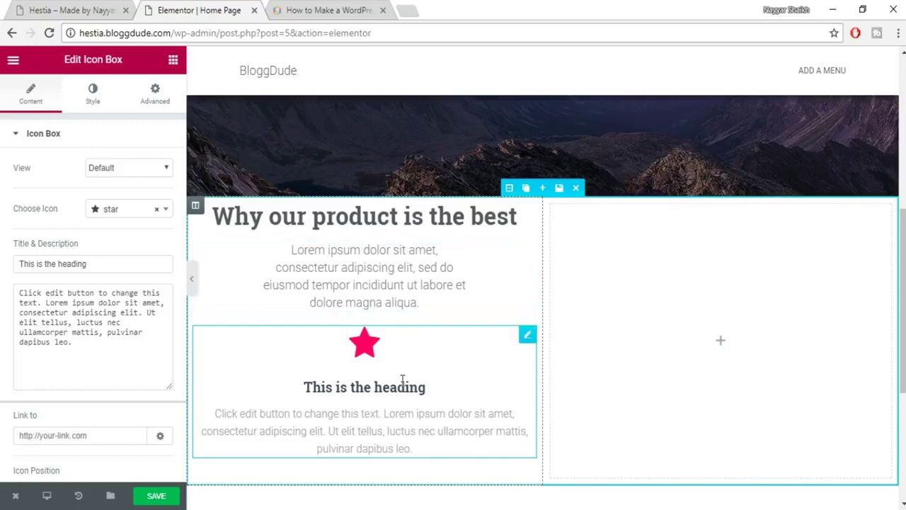
{"action": "key", "text": "ctrl+z"}
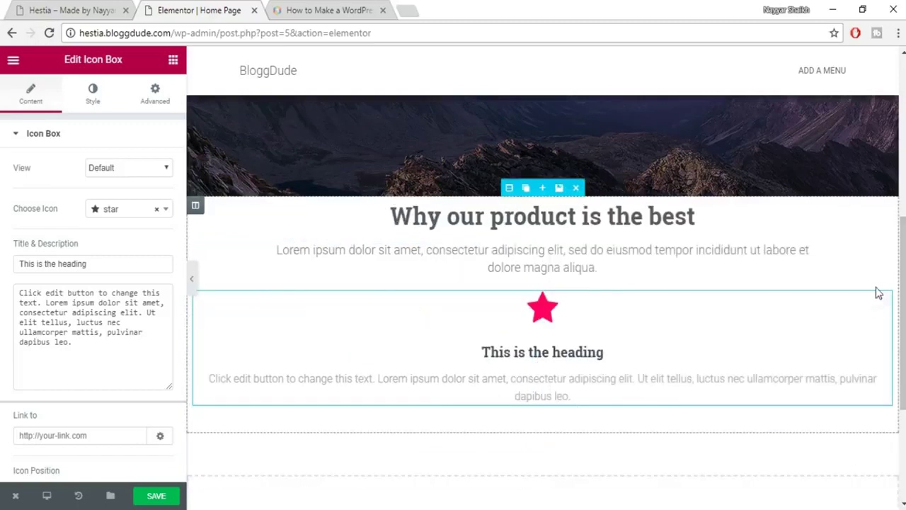
{"action": "left_click", "coordinate": [851, 299]}
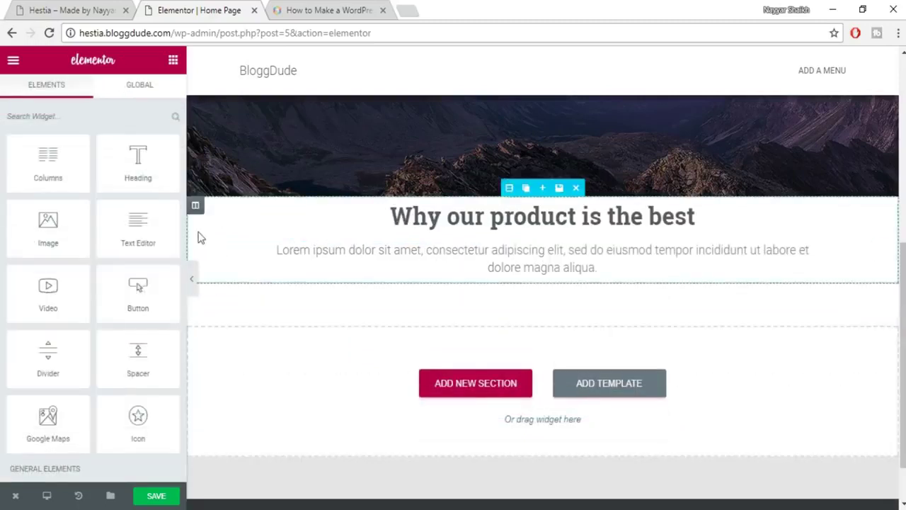
{"action": "scroll", "coordinate": [174, 274], "scroll_direction": "down", "scroll_amount": 2}
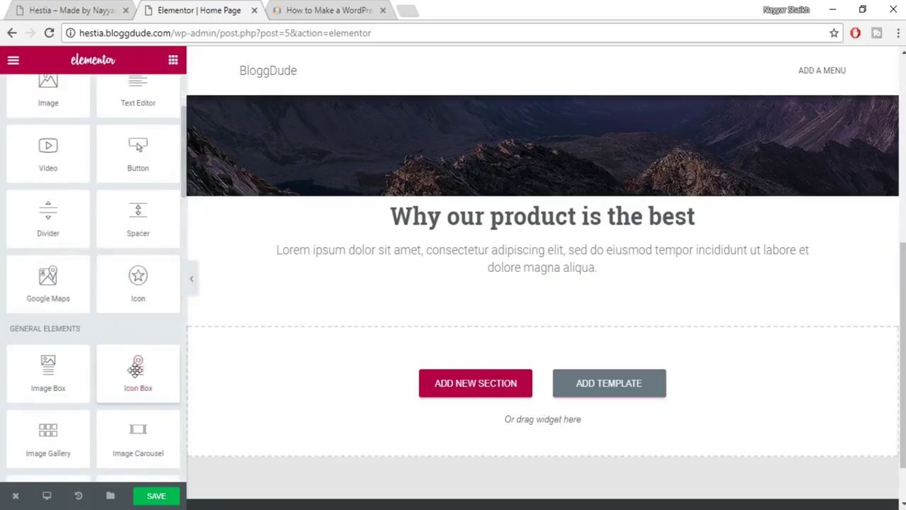
{"action": "scroll", "coordinate": [131, 361], "scroll_direction": "up", "scroll_amount": 2}
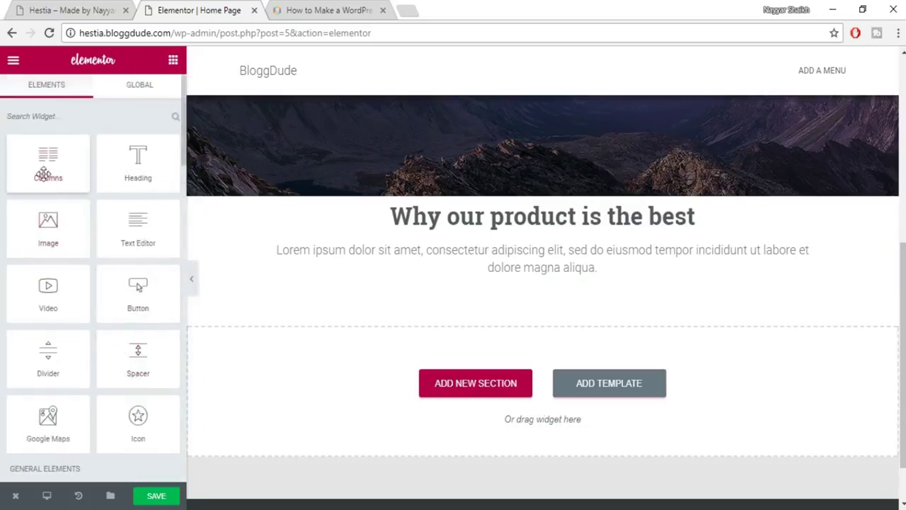
Add a two-column row under the subtitle with an Icon Box in its left column, then view the Hestia site.
{"action": "left_click_drag", "start_coordinate": [149, 183], "coordinate": [559, 300]}
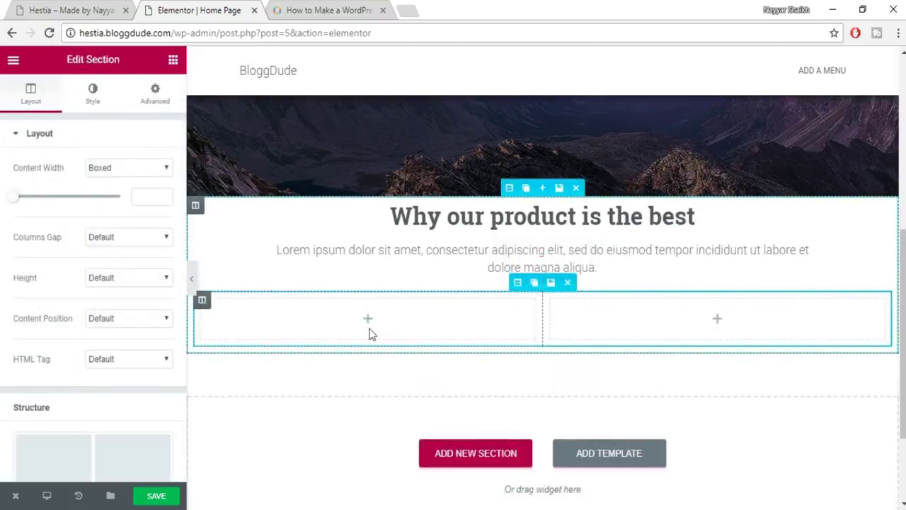
{"action": "left_click", "coordinate": [172, 64]}
{"action": "scroll", "coordinate": [132, 324], "scroll_direction": "down", "scroll_amount": 2}
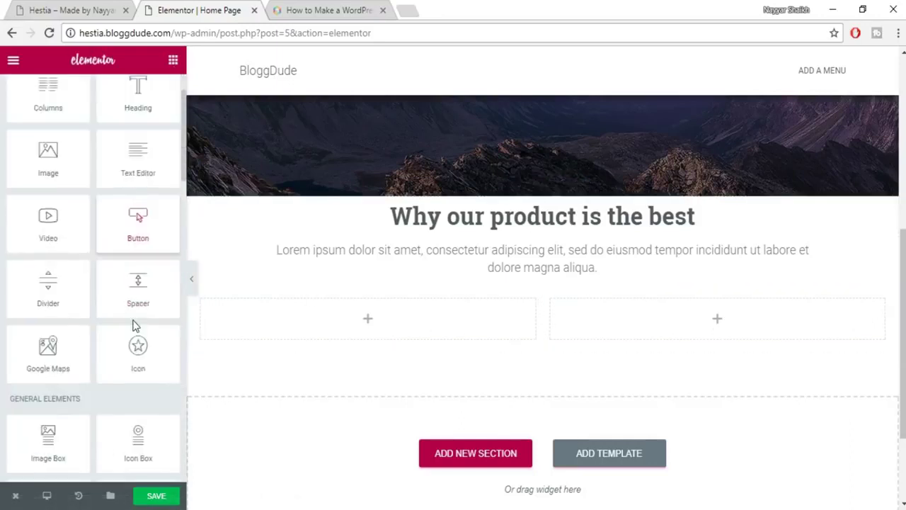
{"action": "left_click_drag", "start_coordinate": [165, 368], "coordinate": [411, 323]}
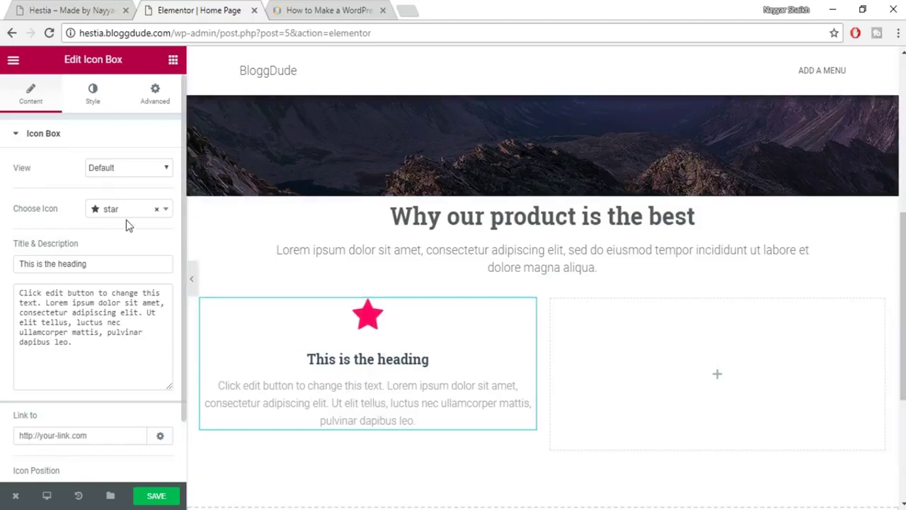
{"action": "key", "text": "ctrl+shift+Tab"}
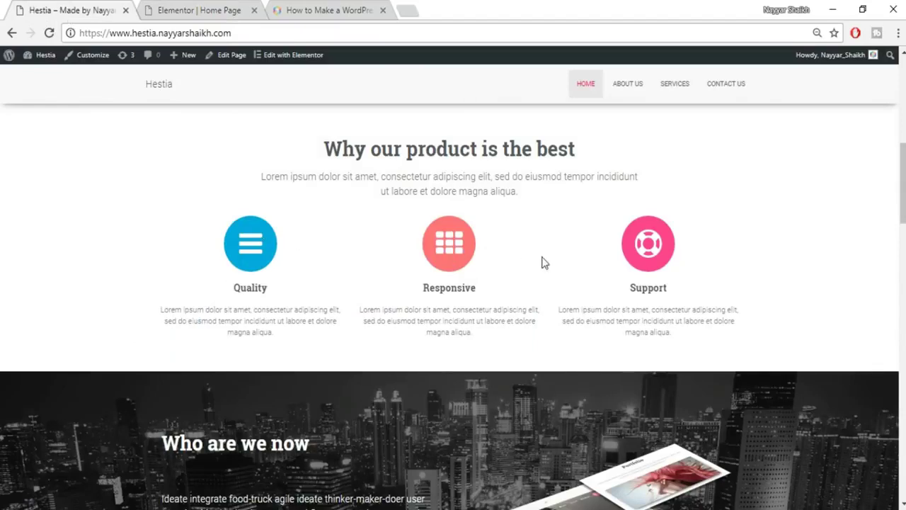
Swap the icon box's star for the amazon icon, then compare with Hestia's features section.
{"action": "left_click", "coordinate": [197, 8]}
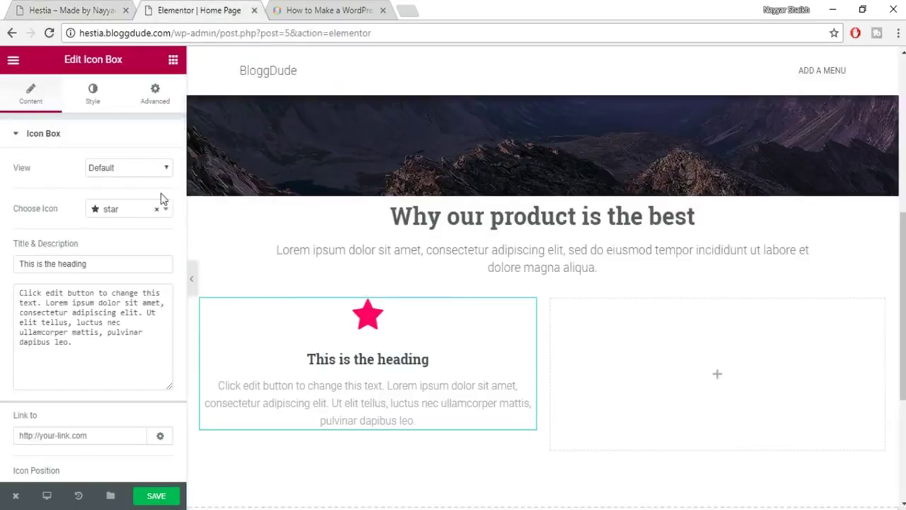
{"action": "left_click", "coordinate": [127, 223]}
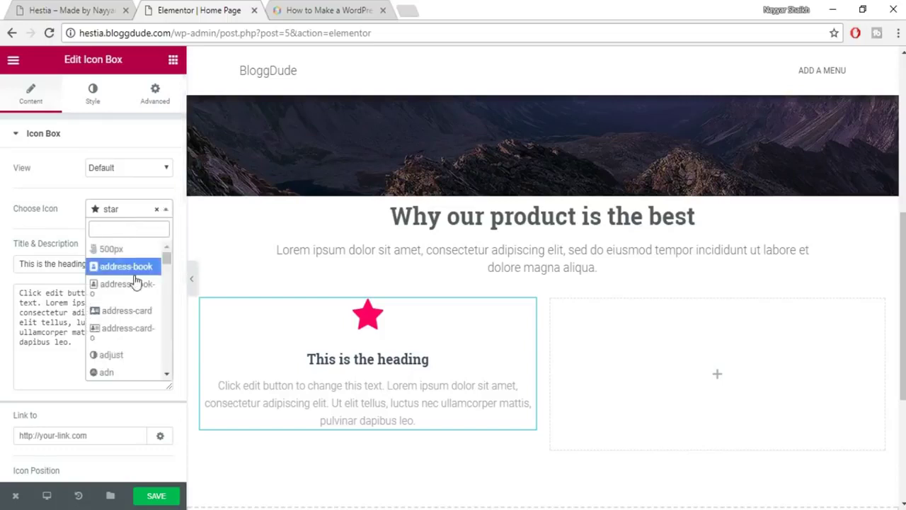
{"action": "scroll", "coordinate": [141, 322], "scroll_direction": "down", "scroll_amount": 3}
{"action": "scroll", "coordinate": [144, 325], "scroll_direction": "down", "scroll_amount": 2}
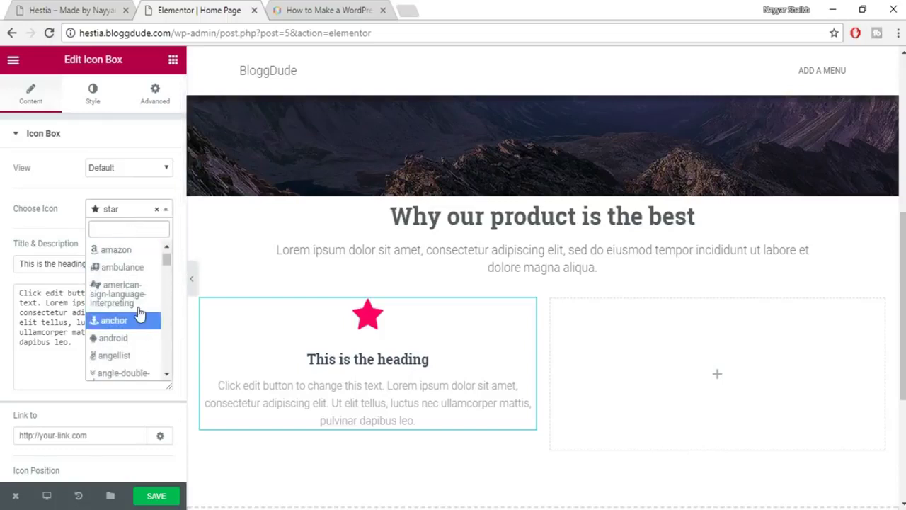
{"action": "left_click", "coordinate": [131, 252]}
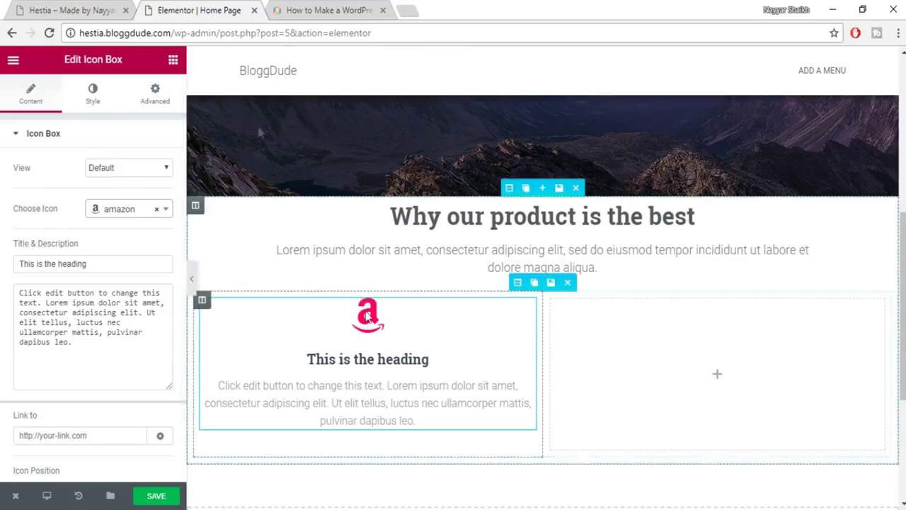
{"action": "left_click", "coordinate": [71, 9]}
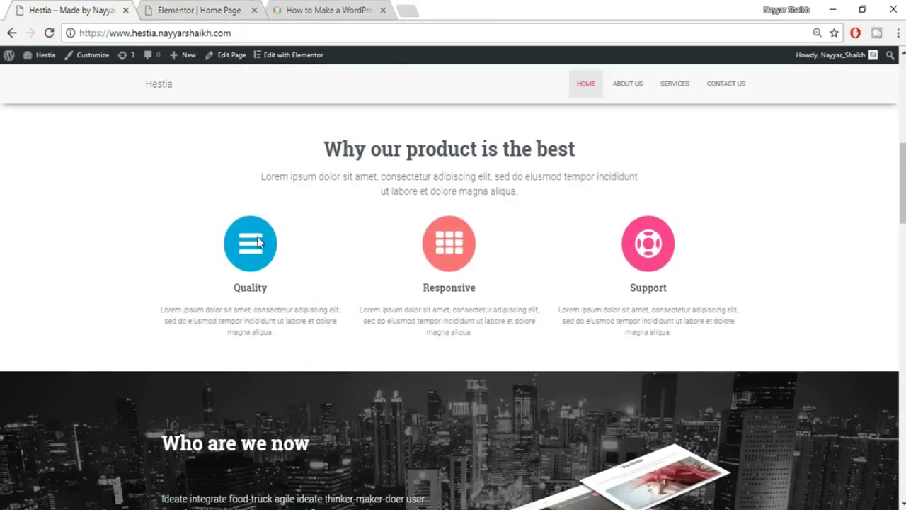
Try the Stacked icon view, testing a Square and then a Circle shape.
{"action": "left_click", "coordinate": [227, 9]}
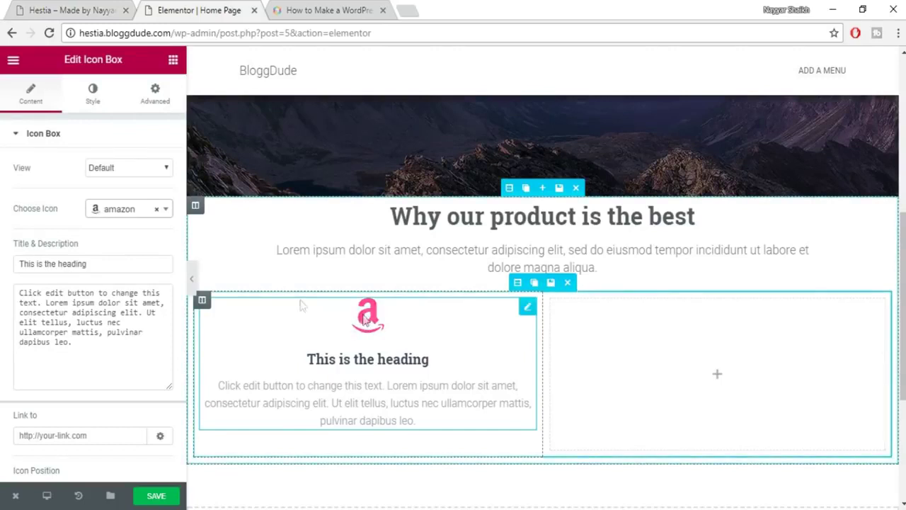
{"action": "left_click", "coordinate": [140, 173]}
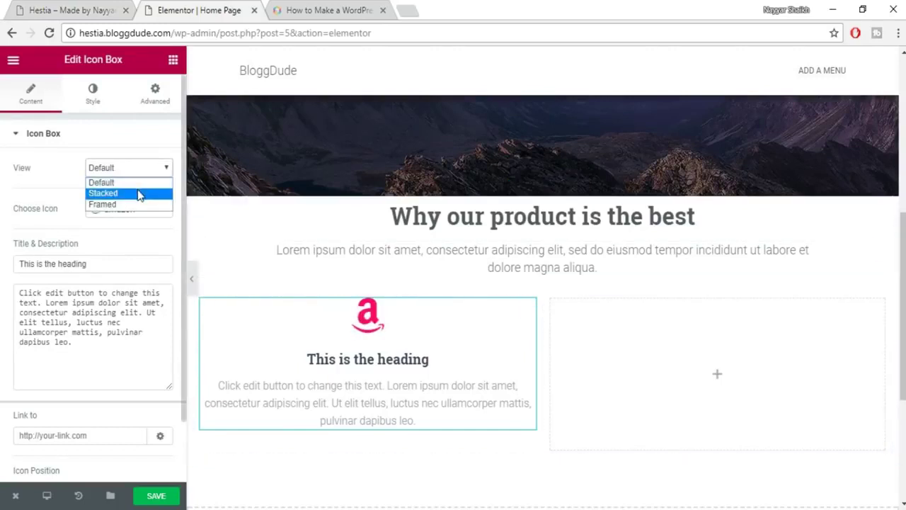
{"action": "left_click", "coordinate": [137, 193]}
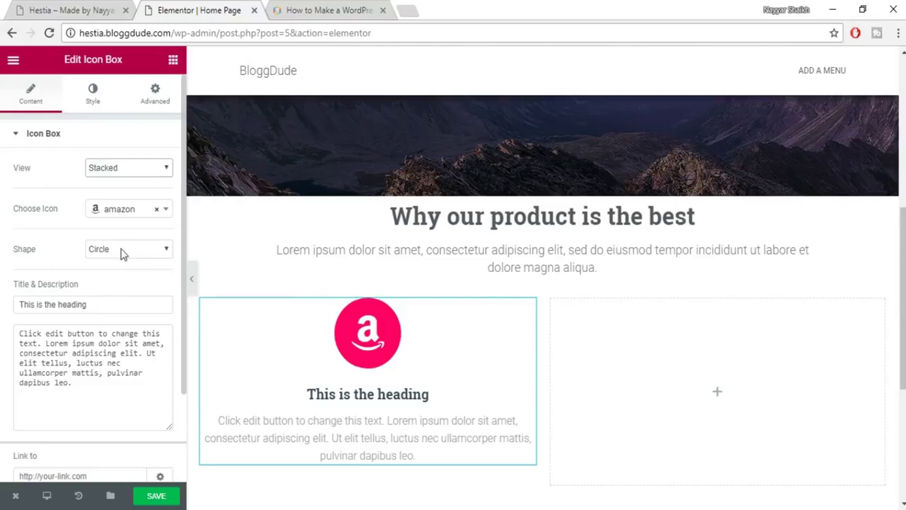
{"action": "left_click", "coordinate": [119, 254]}
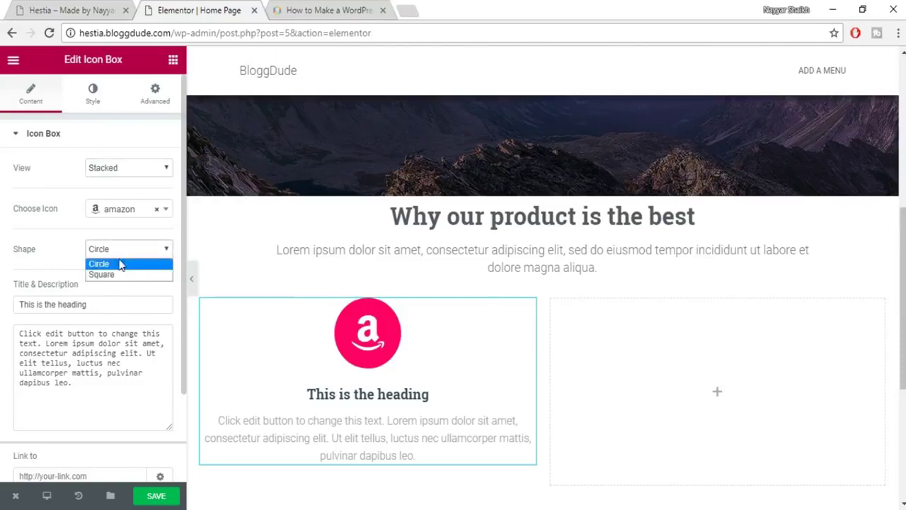
{"action": "left_click", "coordinate": [117, 276]}
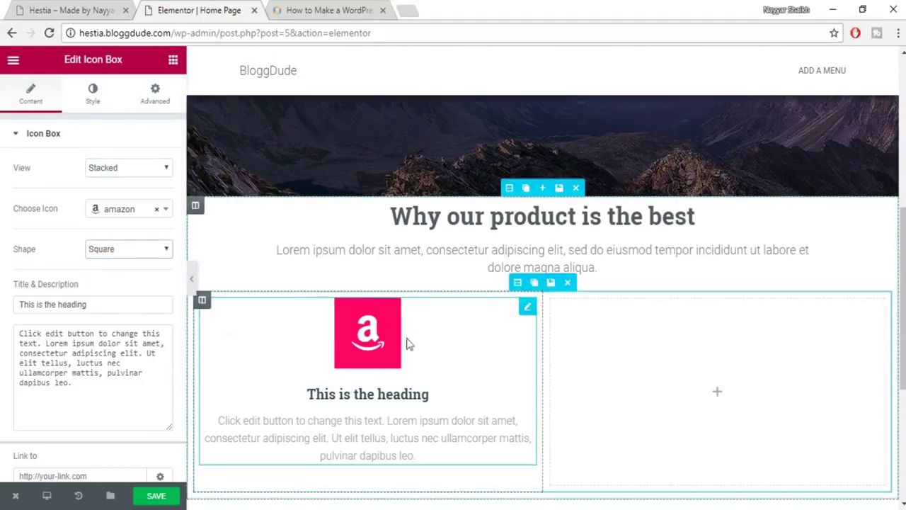
{"action": "left_click", "coordinate": [106, 253]}
{"action": "left_click", "coordinate": [99, 264]}
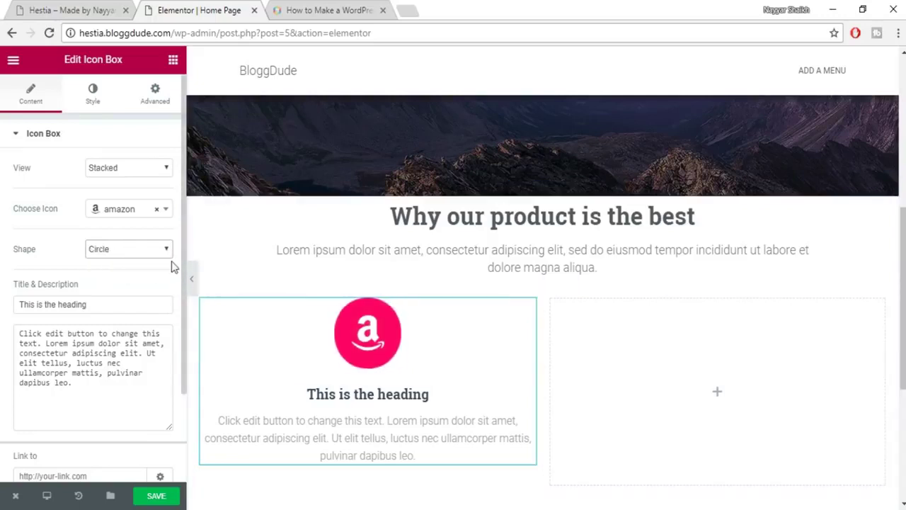
Set the amazon icon's view to Framed with a Circle shape.
{"action": "left_click", "coordinate": [126, 177]}
{"action": "left_click", "coordinate": [126, 204]}
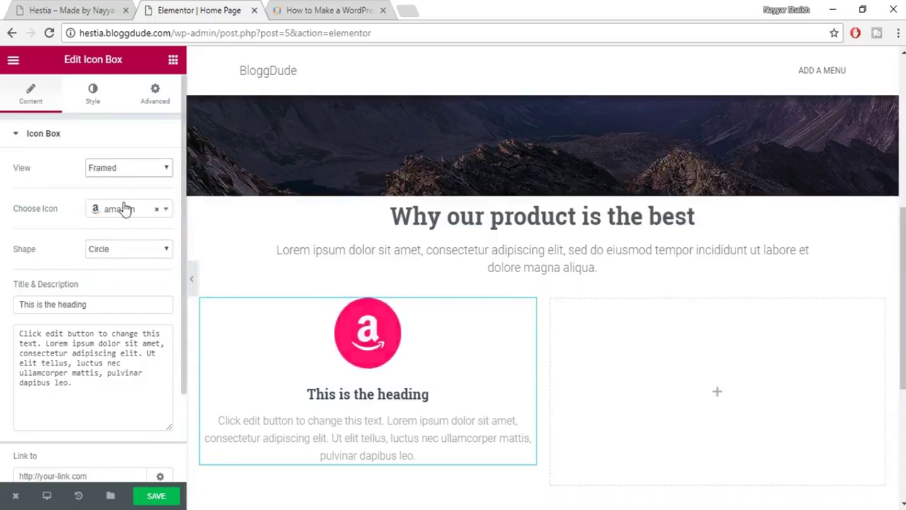
{"action": "left_click", "coordinate": [99, 249]}
{"action": "left_click", "coordinate": [110, 276]}
{"action": "left_click", "coordinate": [123, 250]}
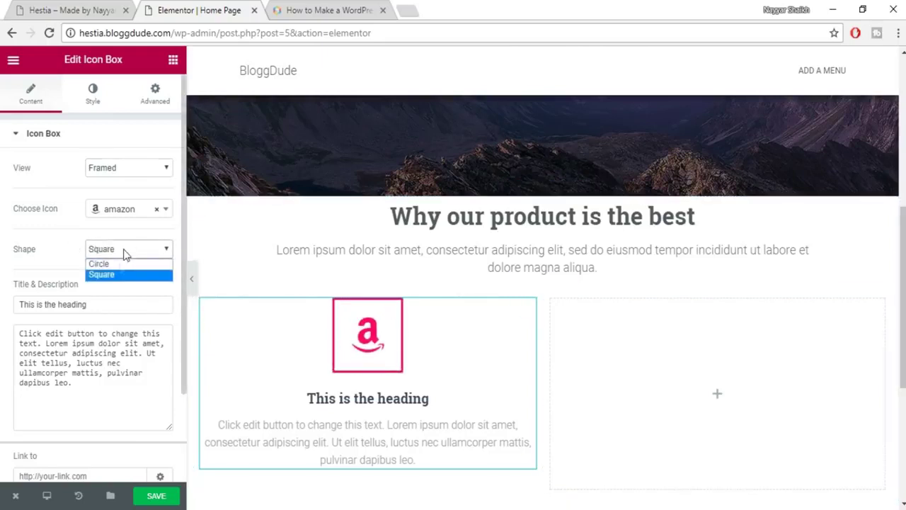
{"action": "left_click", "coordinate": [106, 264]}
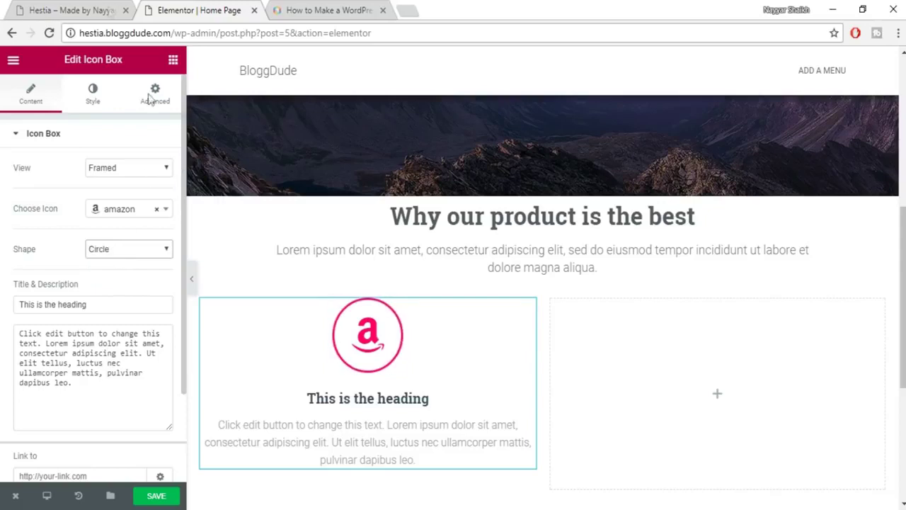
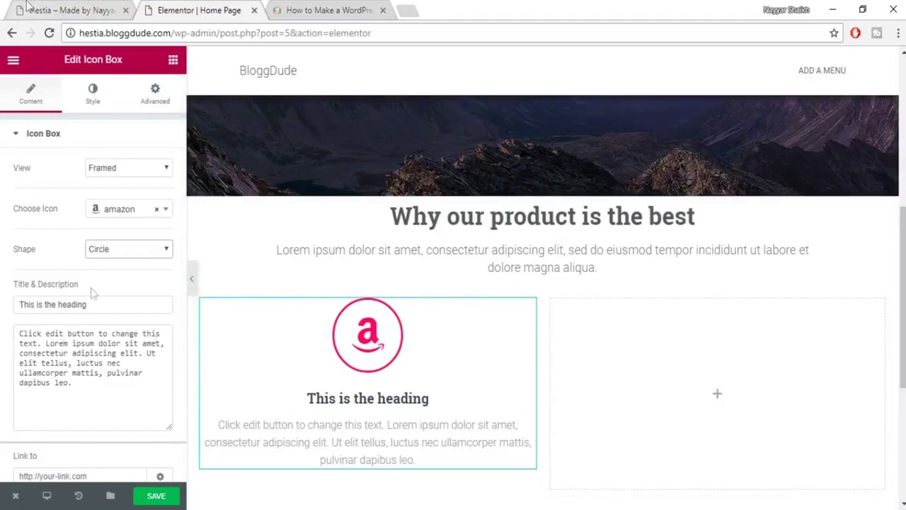
Copy the heading 'Quality' from the live Hestia page into the icon box title.
{"action": "left_click", "coordinate": [90, 10]}
{"action": "left_click_drag", "start_coordinate": [234, 290], "coordinate": [283, 288]}
{"action": "key", "text": "ctrl+c"}
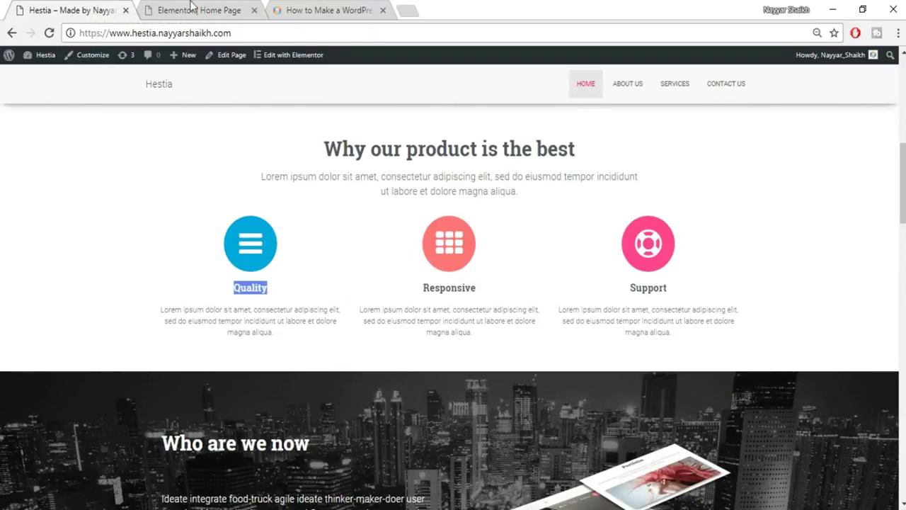
{"action": "left_click", "coordinate": [191, 7]}
{"action": "left_click_drag", "start_coordinate": [117, 308], "coordinate": [16, 303]}
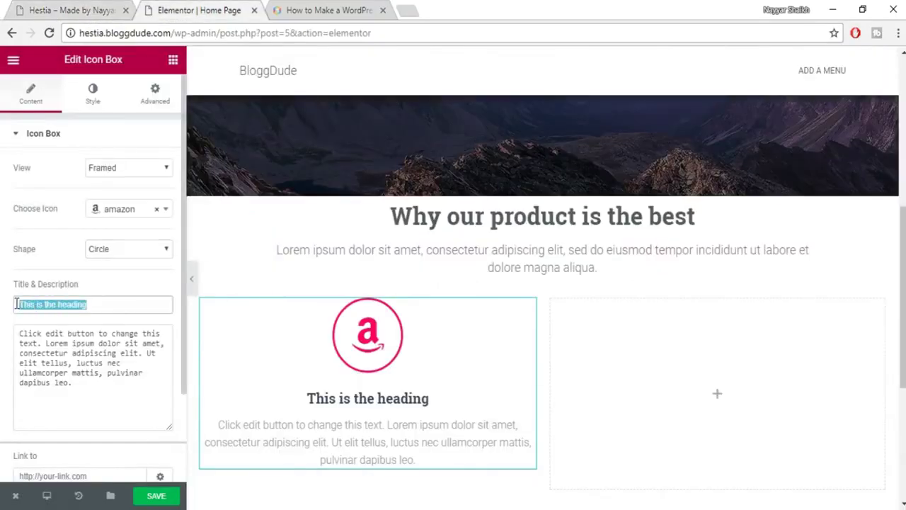
{"action": "key", "text": "ctrl+v"}
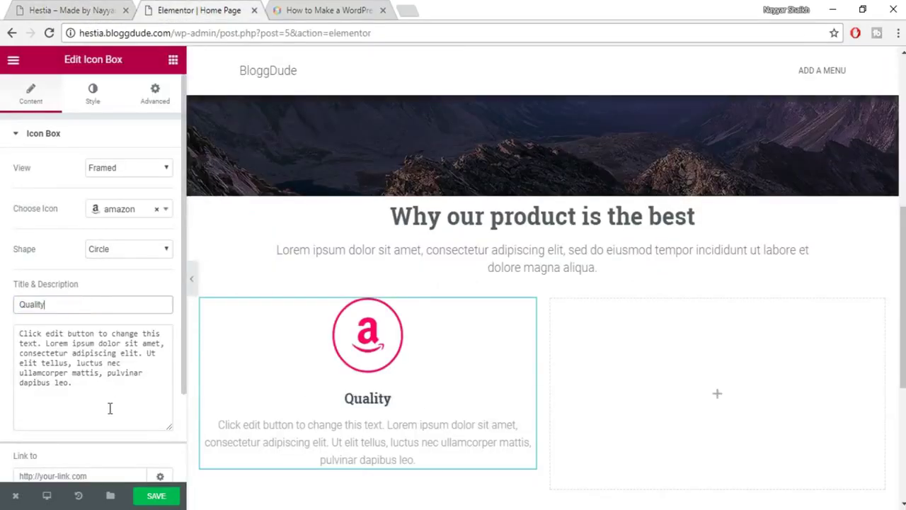
Replace the icon box description with the Lorem ipsum paragraph copied from the live page.
{"action": "left_click", "coordinate": [106, 8]}
{"action": "mouse_move", "coordinate": [163, 322]}
{"action": "left_mouse_down"}
{"action": "mouse_move", "coordinate": [298, 341]}
{"action": "mouse_move", "coordinate": [161, 309]}
{"action": "left_mouse_up"}
{"action": "key", "text": "ctrl+c"}
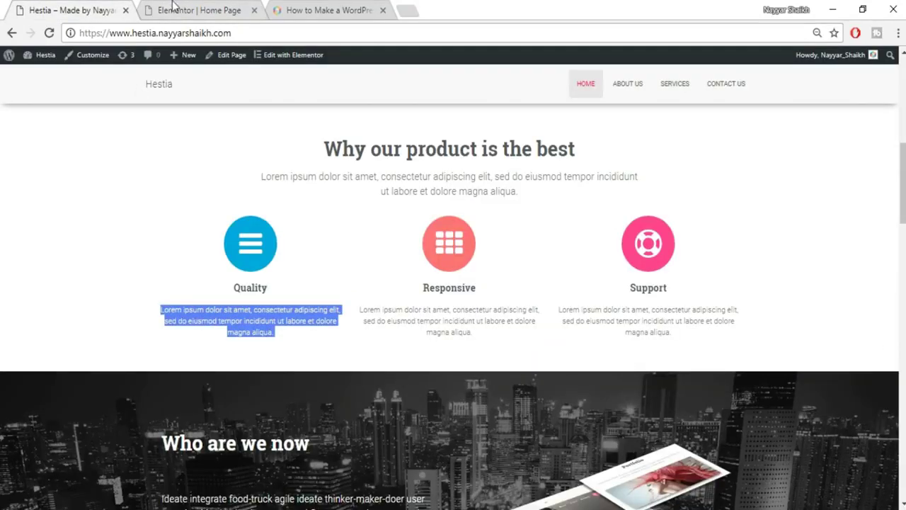
{"action": "left_click", "coordinate": [177, 10]}
{"action": "left_click", "coordinate": [151, 372]}
{"action": "key", "text": "ctrl+a"}
{"action": "key", "text": "ctrl+v"}
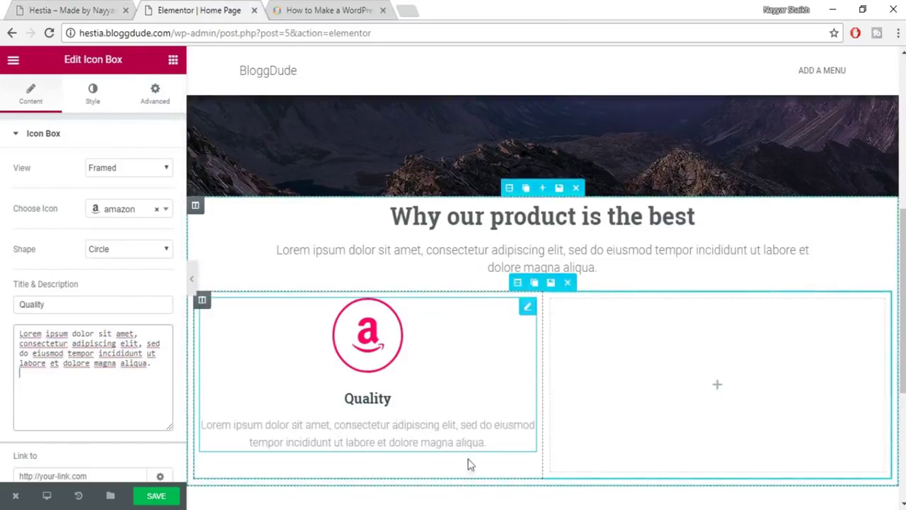
On the icon box Style tab, set the icon size to 43 and expand the Content styling section.
{"action": "left_click", "coordinate": [93, 96]}
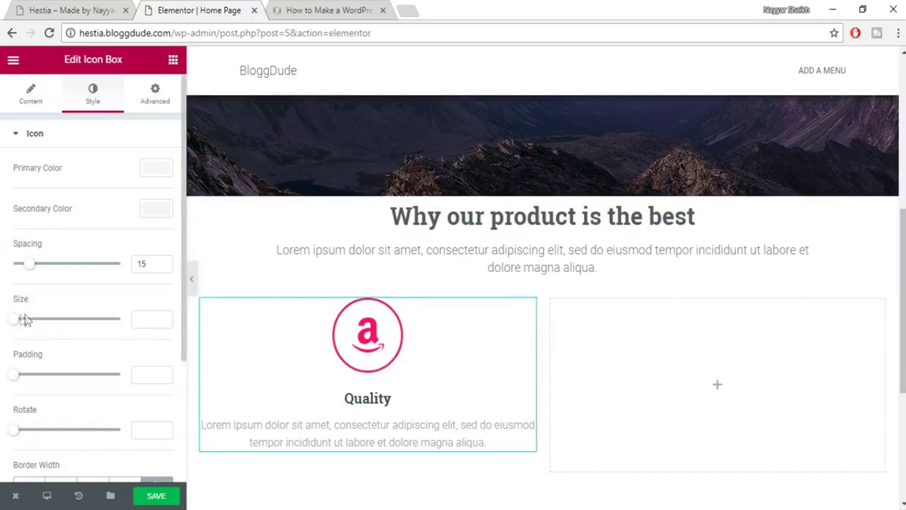
{"action": "mouse_move", "coordinate": [15, 322]}
{"action": "left_mouse_down"}
{"action": "mouse_move", "coordinate": [43, 323]}
{"action": "mouse_move", "coordinate": [22, 328]}
{"action": "mouse_move", "coordinate": [28, 331]}
{"action": "left_mouse_up"}
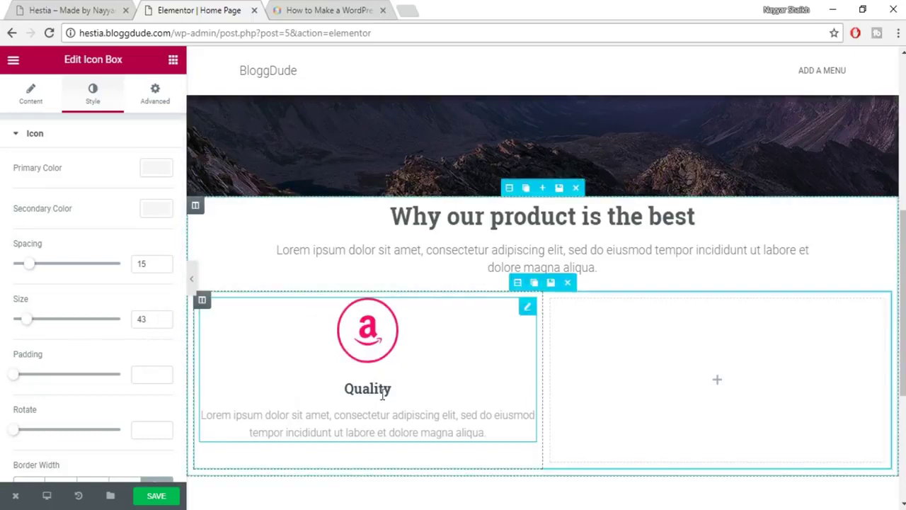
{"action": "scroll", "coordinate": [421, 393], "scroll_direction": "down", "scroll_amount": 3}
{"action": "scroll", "coordinate": [394, 318], "scroll_direction": "up", "scroll_amount": 2}
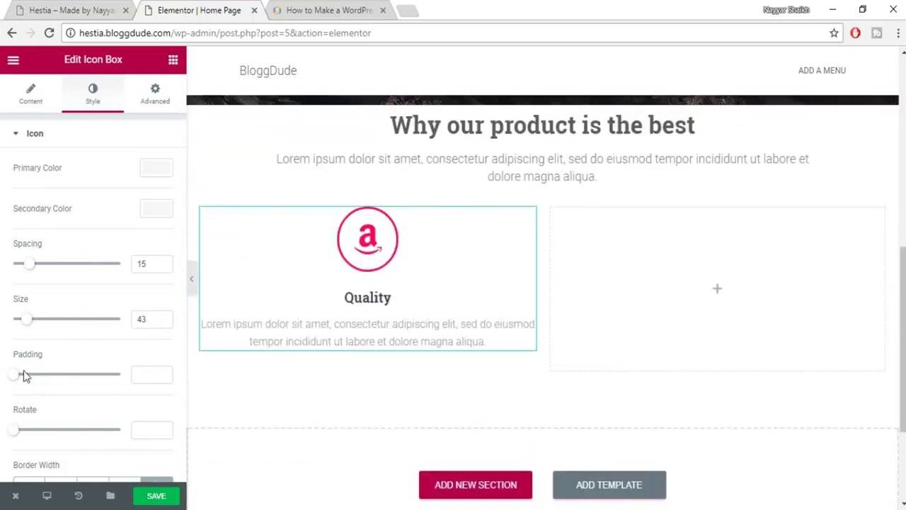
{"action": "scroll", "coordinate": [93, 382], "scroll_direction": "down", "scroll_amount": 3}
{"action": "scroll", "coordinate": [82, 368], "scroll_direction": "up", "scroll_amount": 3}
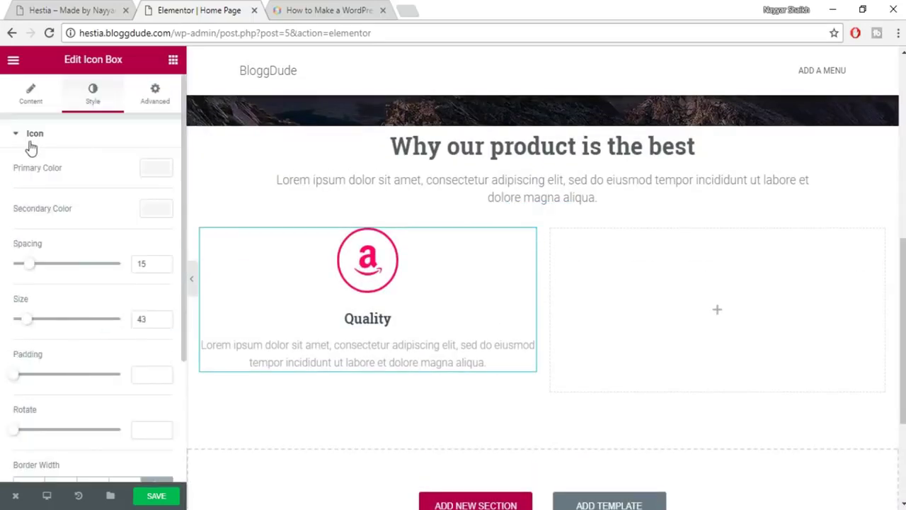
{"action": "scroll", "coordinate": [67, 194], "scroll_direction": "down", "scroll_amount": 3}
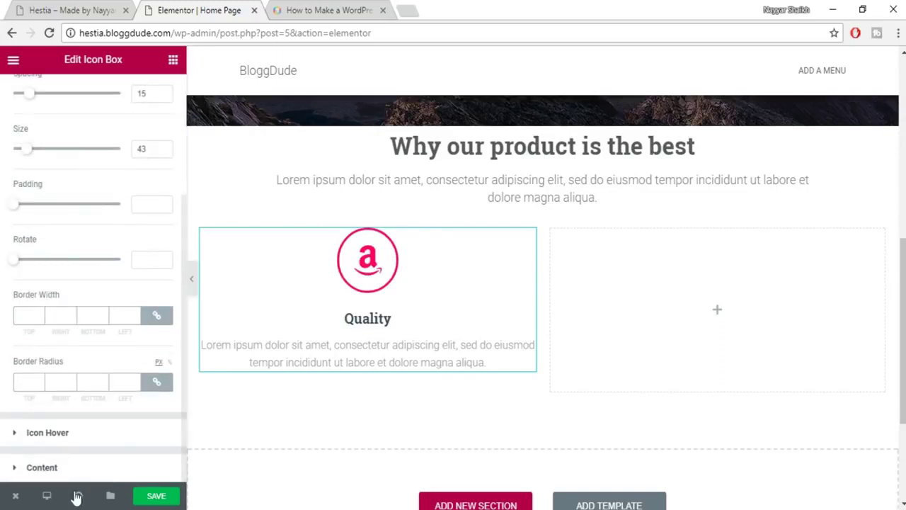
{"action": "left_click", "coordinate": [37, 467]}
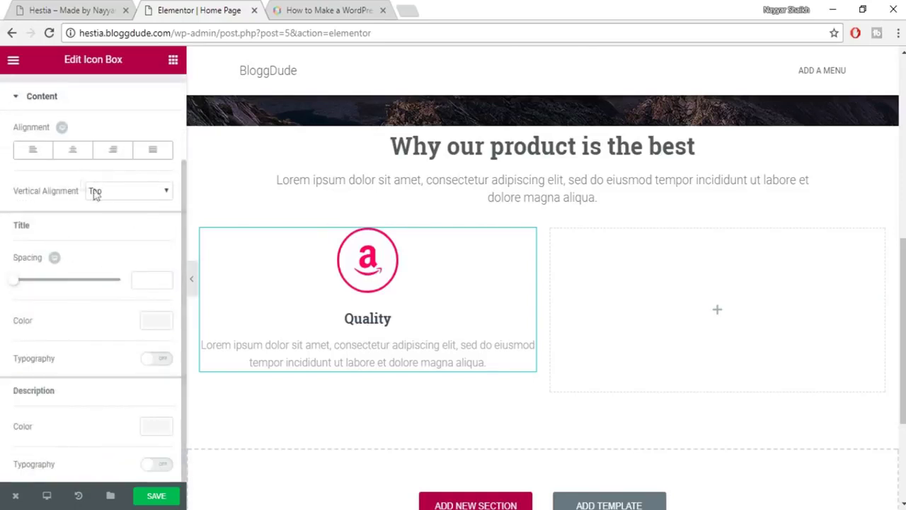
Center-align the icon box content and make the title colour dark grey #54595f.
{"action": "left_click", "coordinate": [72, 150]}
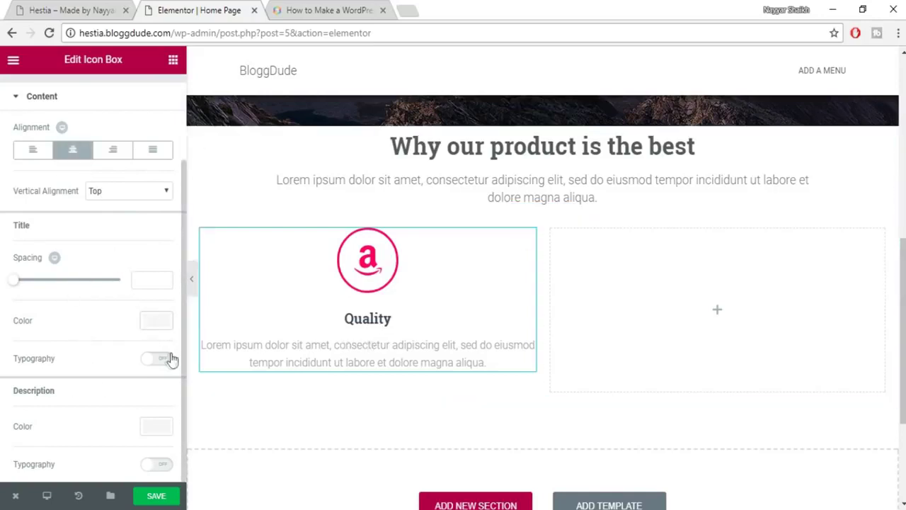
{"action": "left_click", "coordinate": [155, 321]}
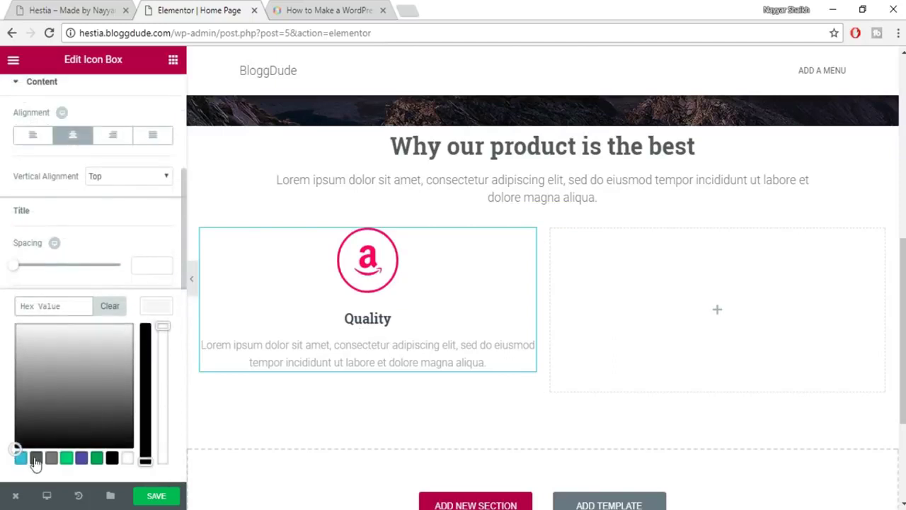
{"action": "left_click", "coordinate": [36, 458]}
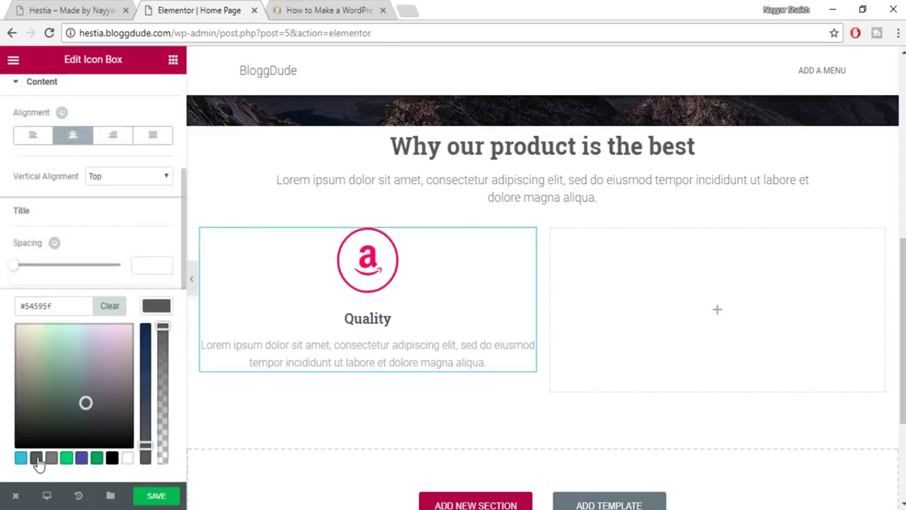
{"action": "left_click", "coordinate": [163, 306]}
Give the title custom typography at size 18 in Roboto Slab.
{"action": "left_click", "coordinate": [152, 345]}
{"action": "scroll", "coordinate": [126, 400], "scroll_direction": "down", "scroll_amount": 1}
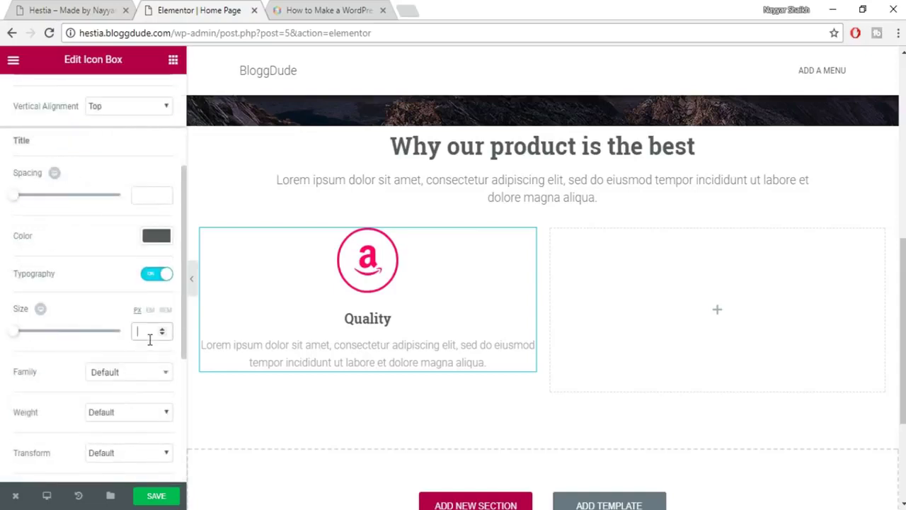
{"action": "scroll", "coordinate": [134, 373], "scroll_direction": "down", "scroll_amount": 1}
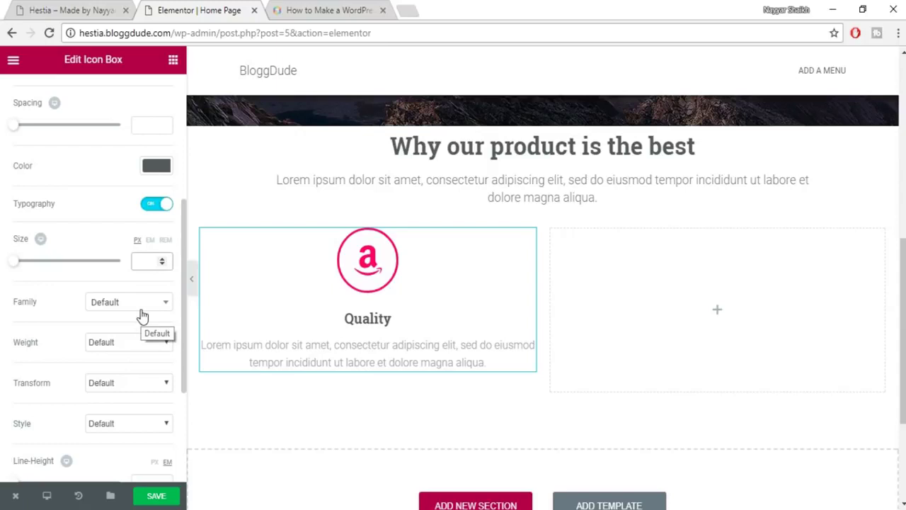
{"action": "type", "text": "18"}
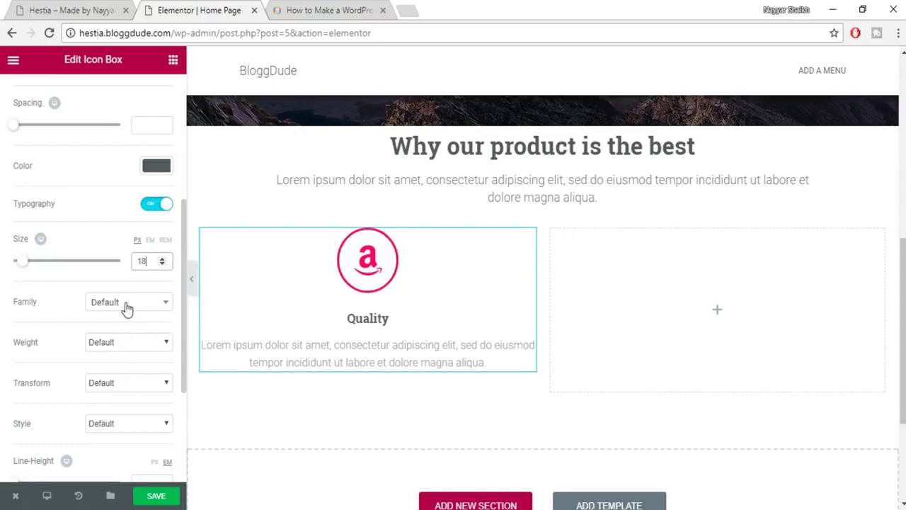
{"action": "left_click", "coordinate": [126, 304]}
{"action": "type", "text": "robo"}
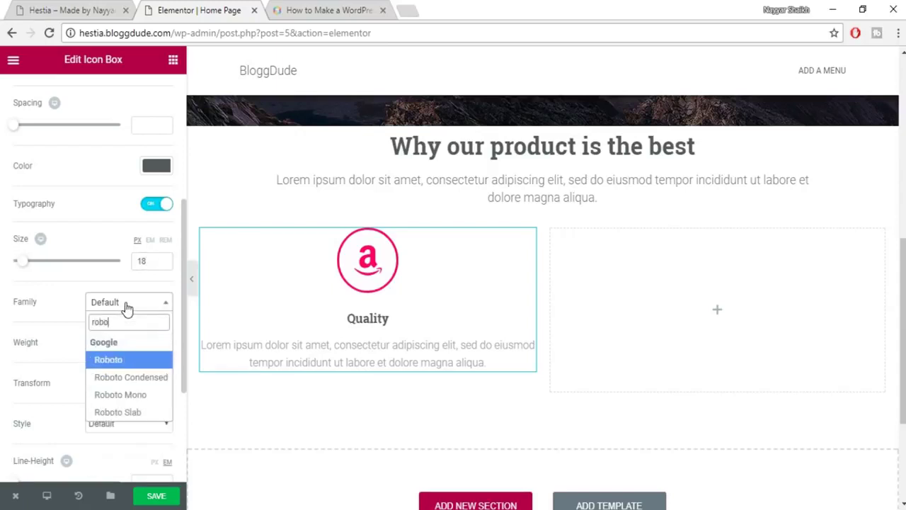
{"action": "left_click", "coordinate": [134, 412]}
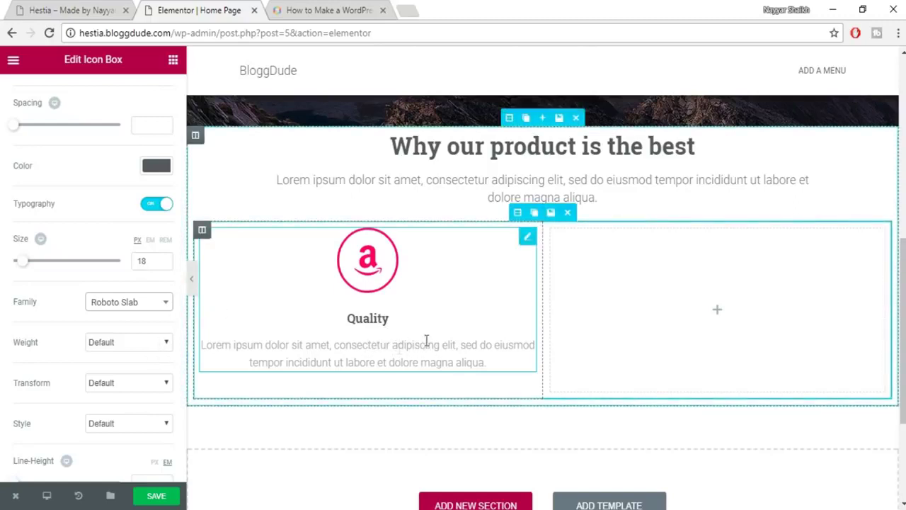
{"action": "scroll", "coordinate": [121, 380], "scroll_direction": "down", "scroll_amount": 3}
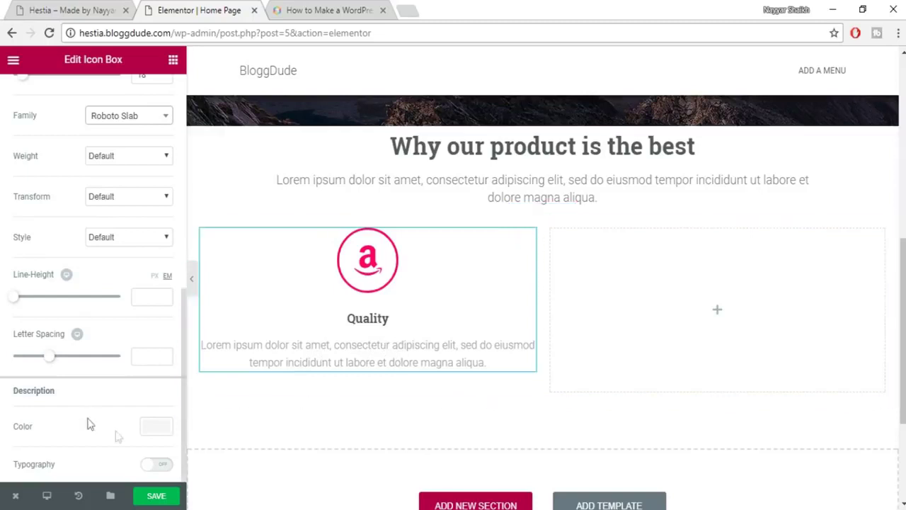
Make the icon box description text colour grey.
{"action": "left_click", "coordinate": [152, 426]}
{"action": "scroll", "coordinate": [170, 416], "scroll_direction": "down", "scroll_amount": 2}
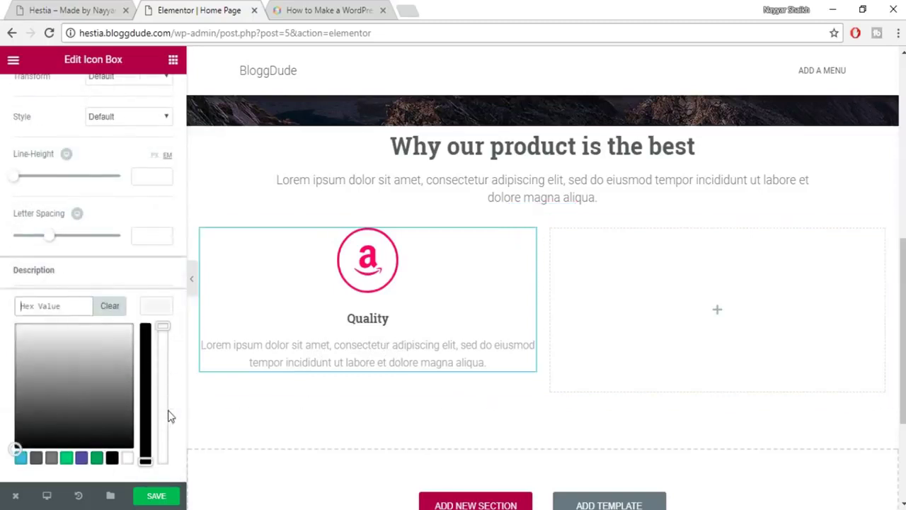
{"action": "left_click", "coordinate": [57, 457]}
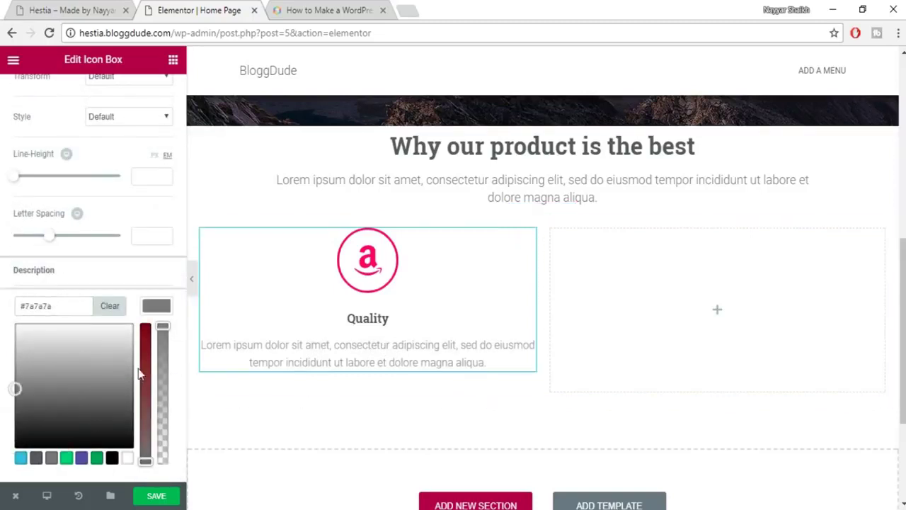
{"action": "left_click", "coordinate": [172, 310]}
Give the description custom typography at 14 px in Roboto.
{"action": "left_click", "coordinate": [164, 345]}
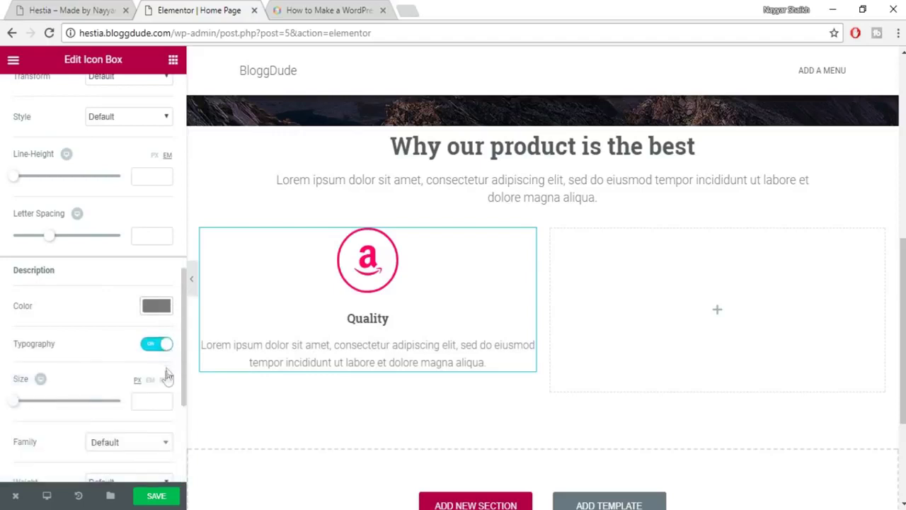
{"action": "scroll", "coordinate": [168, 376], "scroll_direction": "down", "scroll_amount": 2}
{"action": "left_click_drag", "start_coordinate": [14, 269], "coordinate": [23, 273]}
{"action": "double_click", "coordinate": [149, 269]}
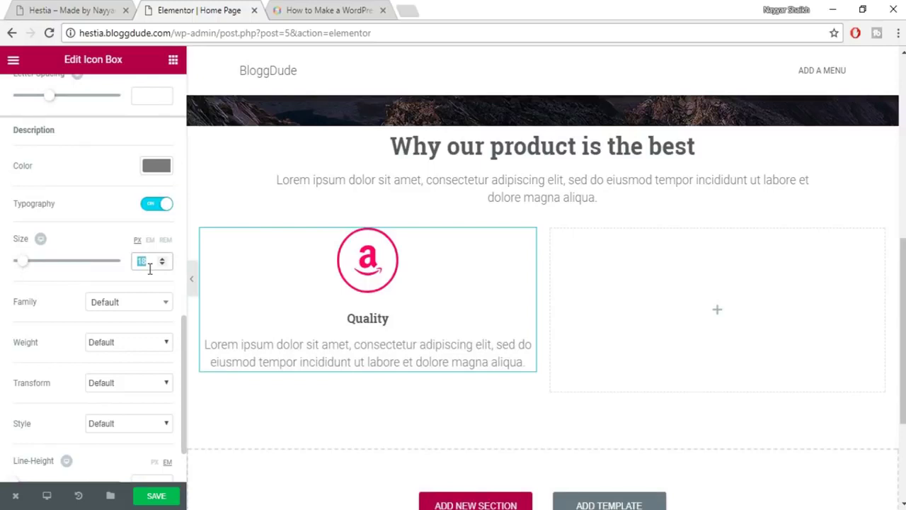
{"action": "type", "text": "14"}
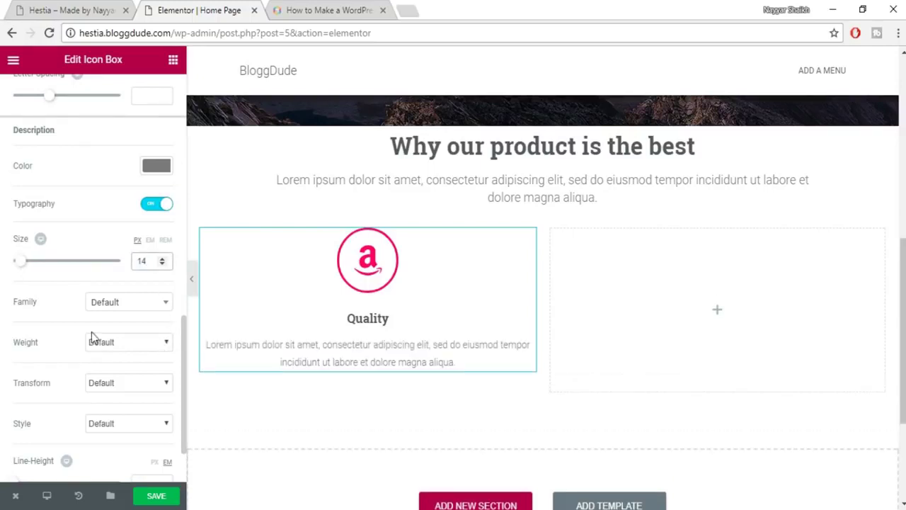
{"action": "left_click", "coordinate": [125, 305]}
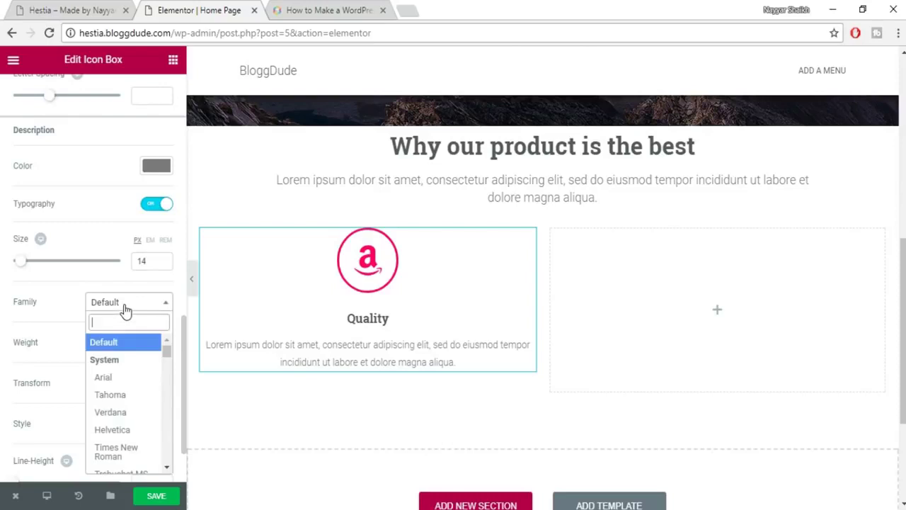
{"action": "type", "text": "roboto"}
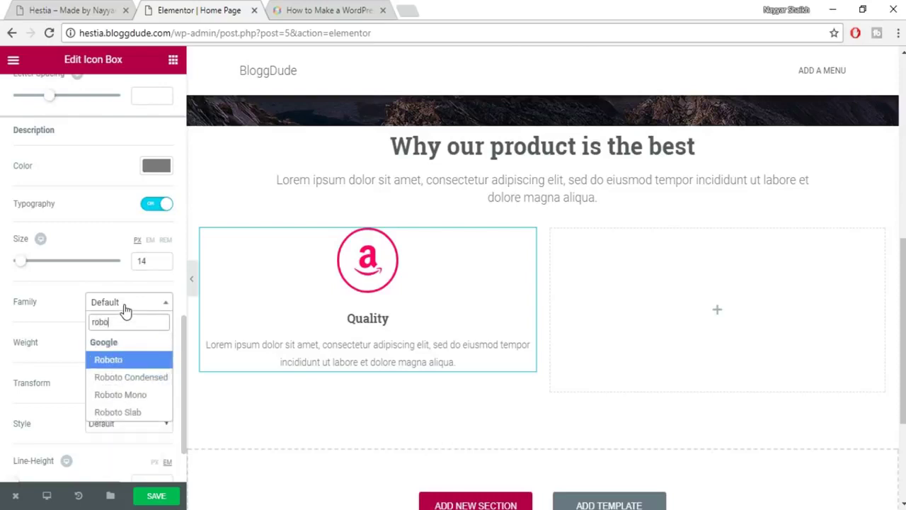
{"action": "key", "text": "Return"}
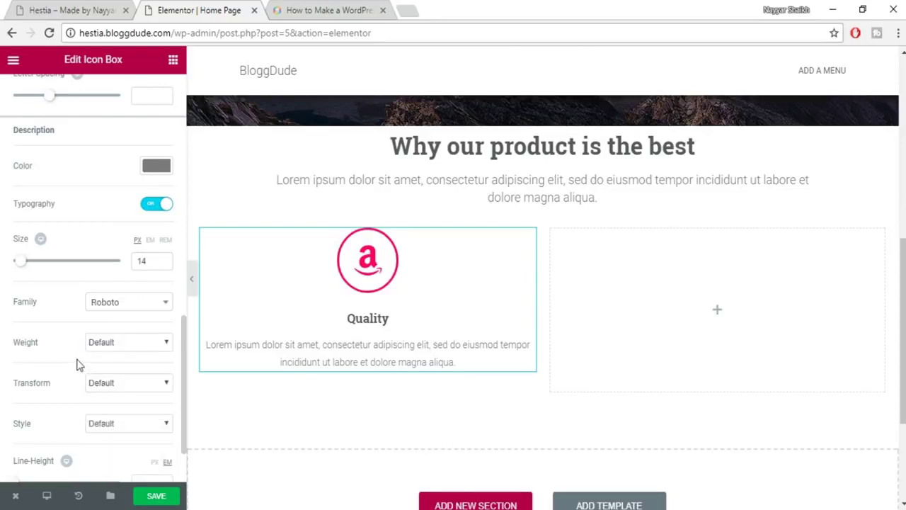
Save the page with the styled Quality icon box.
{"action": "scroll", "coordinate": [152, 371], "scroll_direction": "down", "scroll_amount": 1}
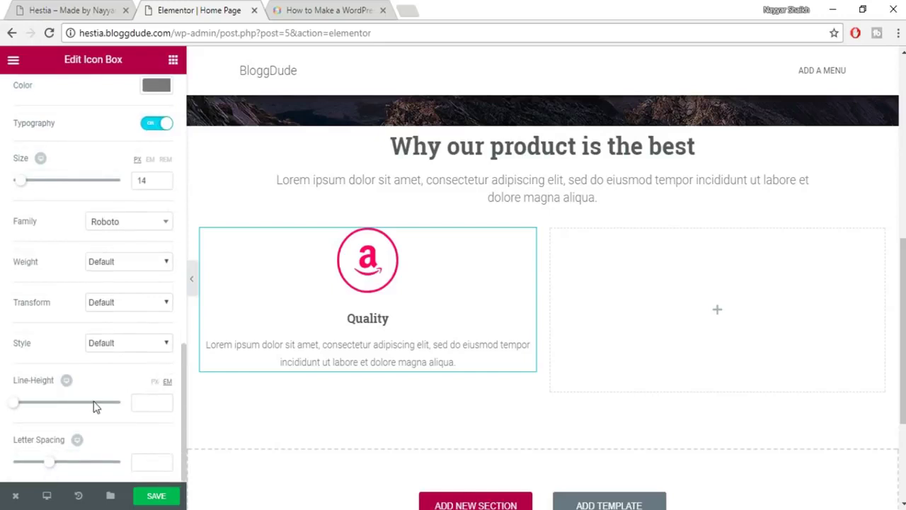
{"action": "scroll", "coordinate": [96, 406], "scroll_direction": "up", "scroll_amount": 8}
{"action": "left_click", "coordinate": [156, 496]}
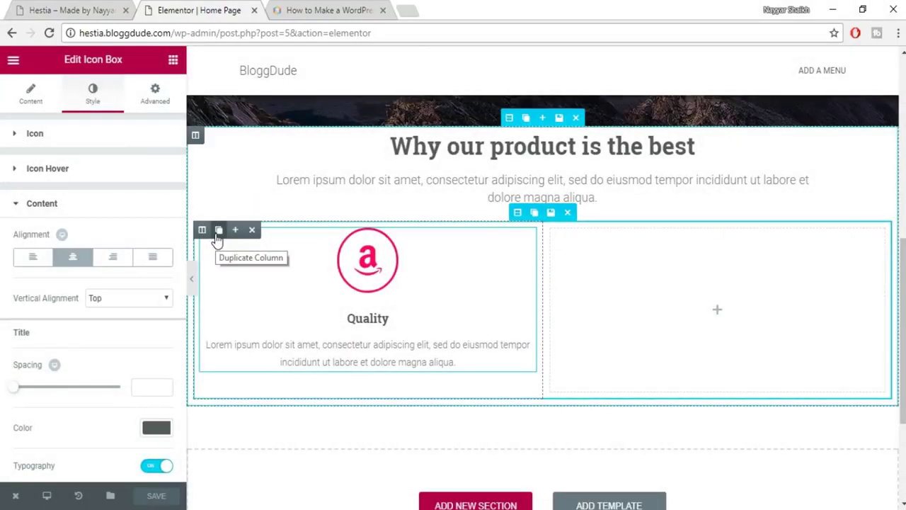
Duplicate the Quality column twice and delete the empty fourth column.
{"action": "left_click", "coordinate": [218, 238]}
{"action": "left_click", "coordinate": [218, 238]}
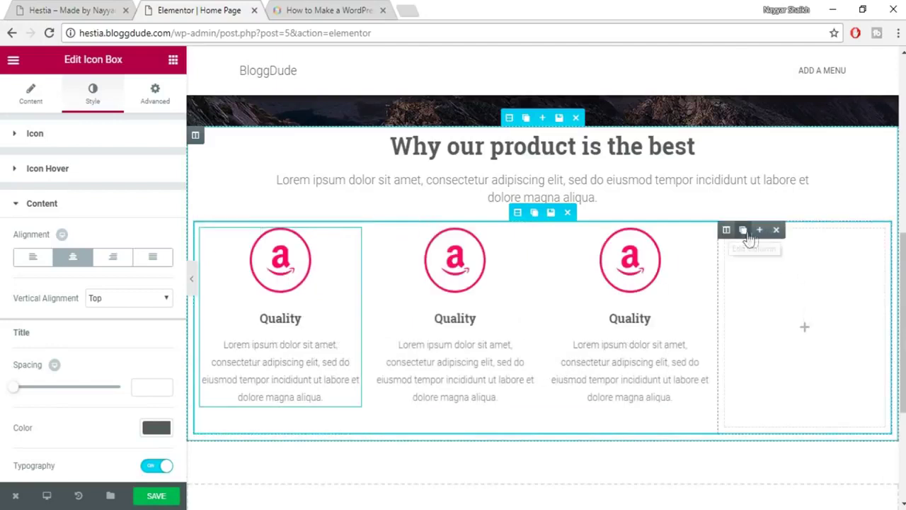
{"action": "left_click", "coordinate": [776, 234]}
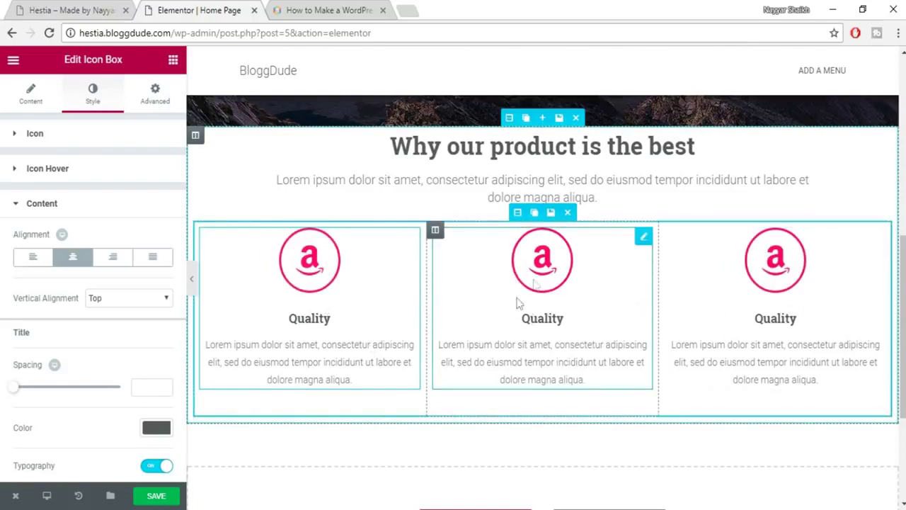
Change the middle Quality icon box's icon to the ambulance icon.
{"action": "left_click", "coordinate": [545, 278]}
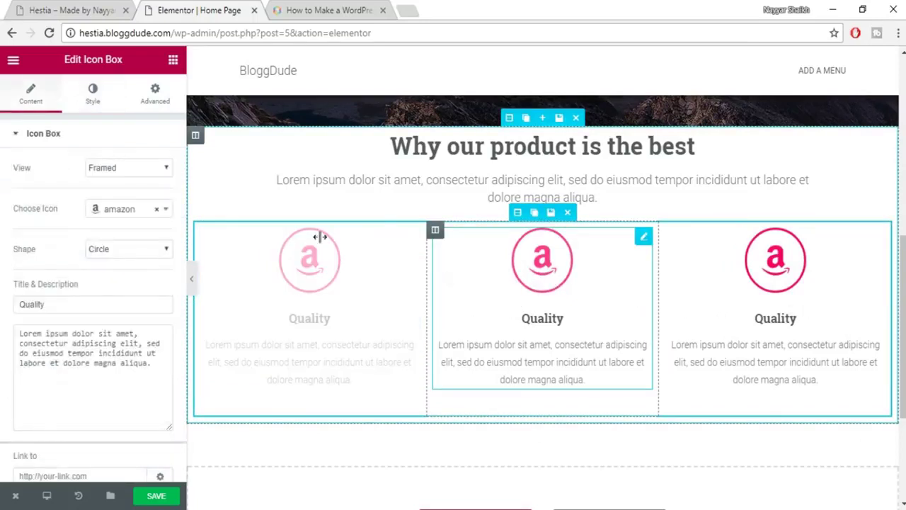
{"action": "left_click", "coordinate": [114, 212]}
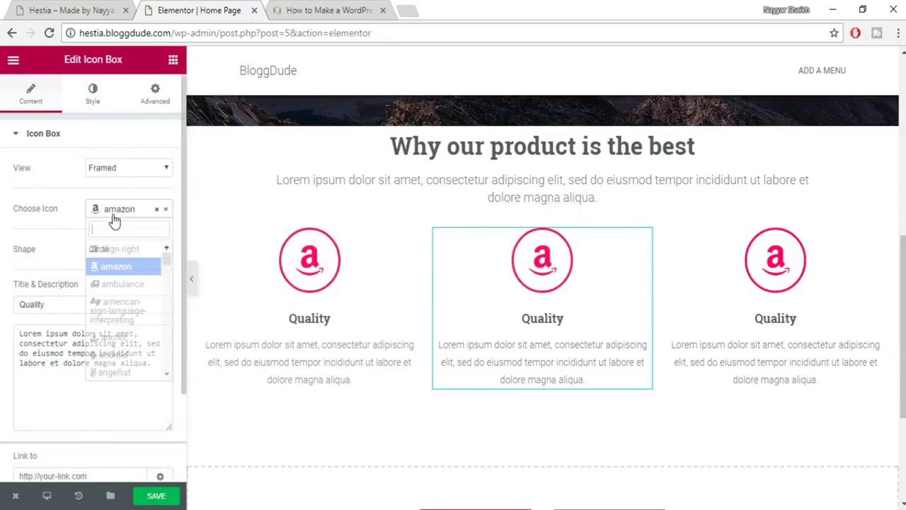
{"action": "left_click", "coordinate": [131, 285]}
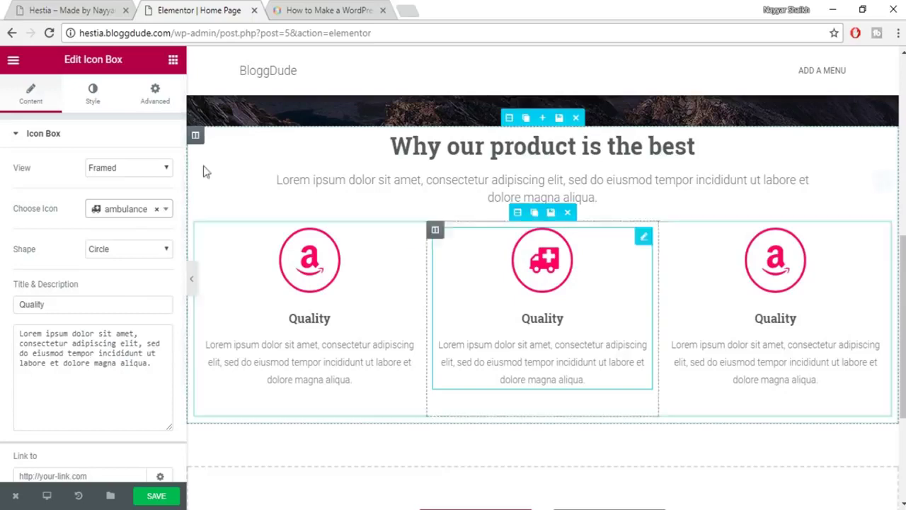
{"action": "left_click", "coordinate": [84, 97]}
{"action": "left_click", "coordinate": [28, 99]}
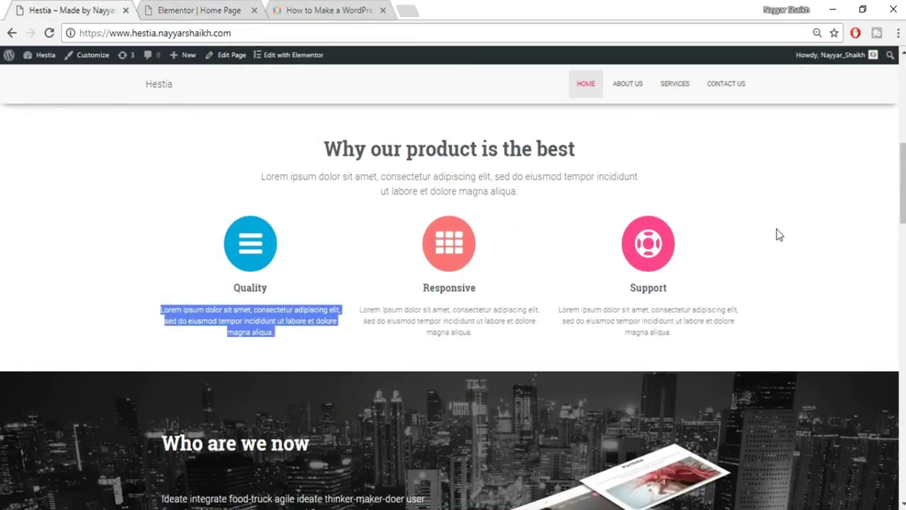
{"action": "scroll", "coordinate": [779, 235], "scroll_direction": "up", "scroll_amount": 1}
Back in the editor, select the product section and open its Advanced settings.
{"action": "left_click", "coordinate": [616, 228]}
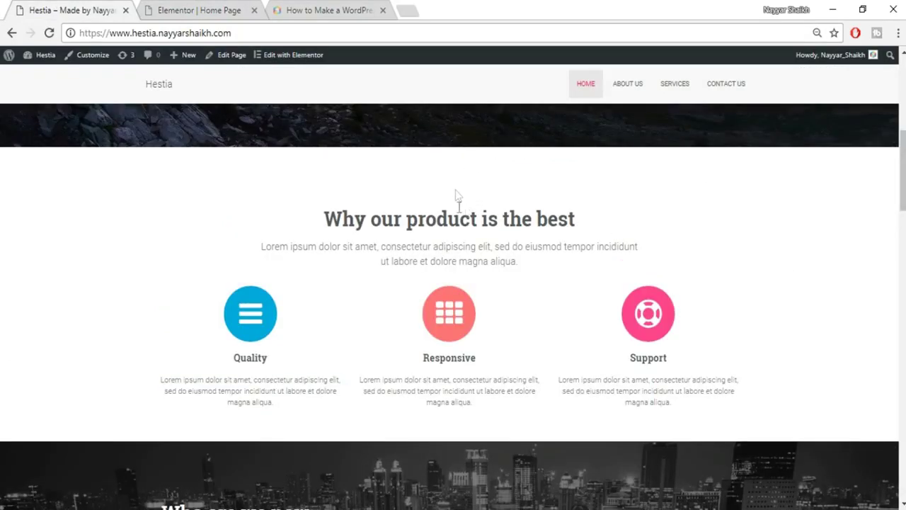
{"action": "left_click", "coordinate": [227, 10]}
{"action": "scroll", "coordinate": [565, 152], "scroll_direction": "up", "scroll_amount": 1}
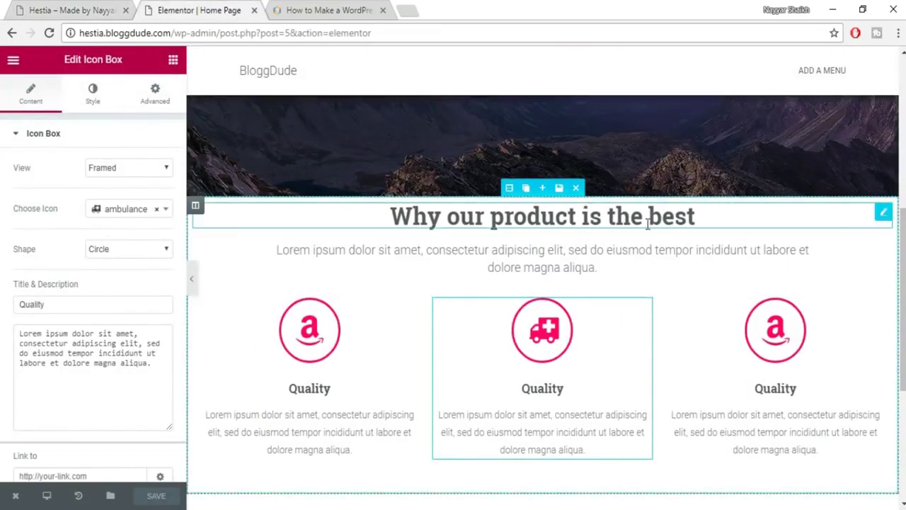
{"action": "scroll", "coordinate": [522, 489], "scroll_direction": "down", "scroll_amount": 1}
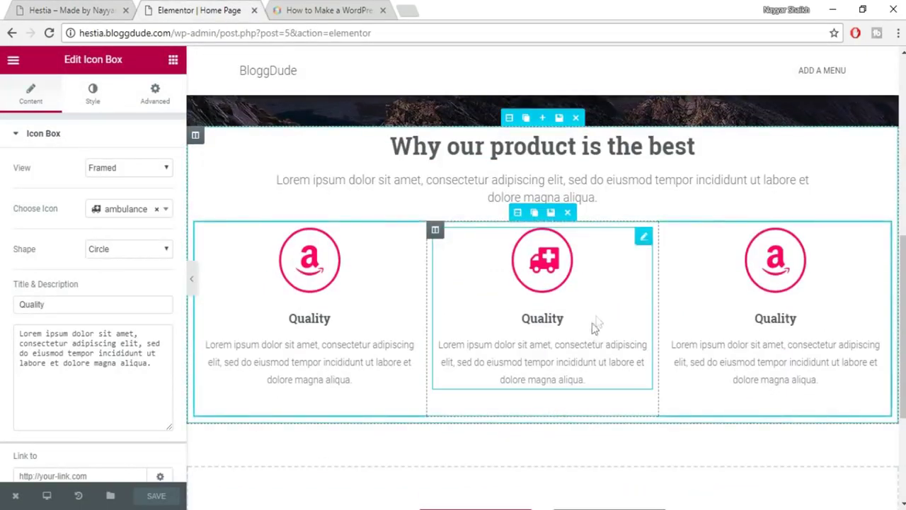
{"action": "scroll", "coordinate": [507, 187], "scroll_direction": "up", "scroll_amount": 1}
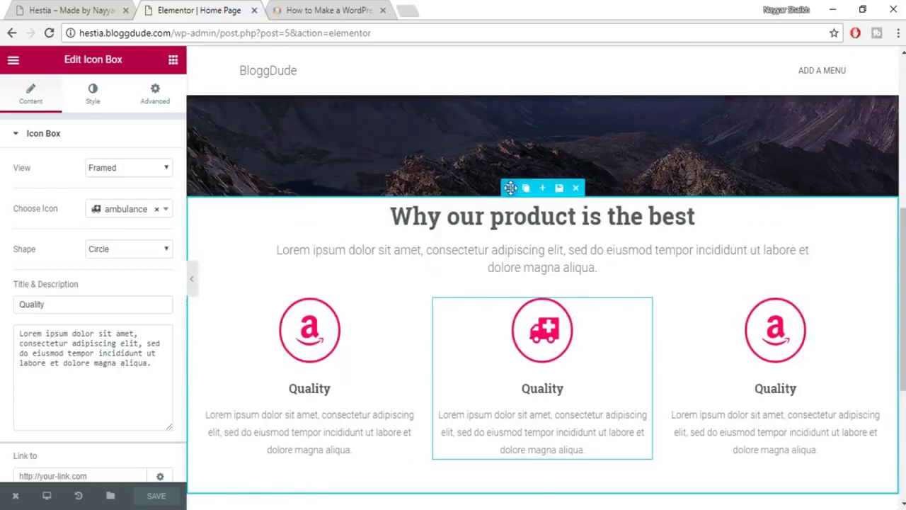
{"action": "left_click", "coordinate": [507, 187]}
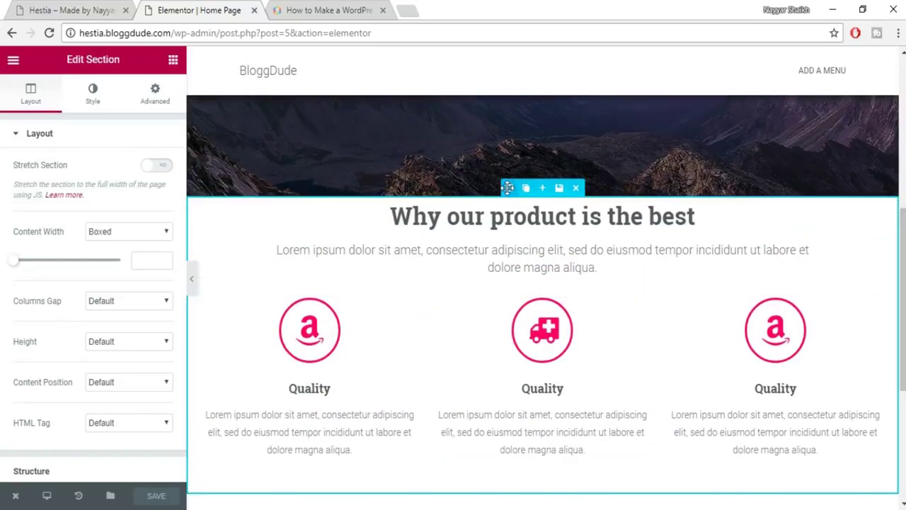
{"action": "left_click", "coordinate": [150, 105]}
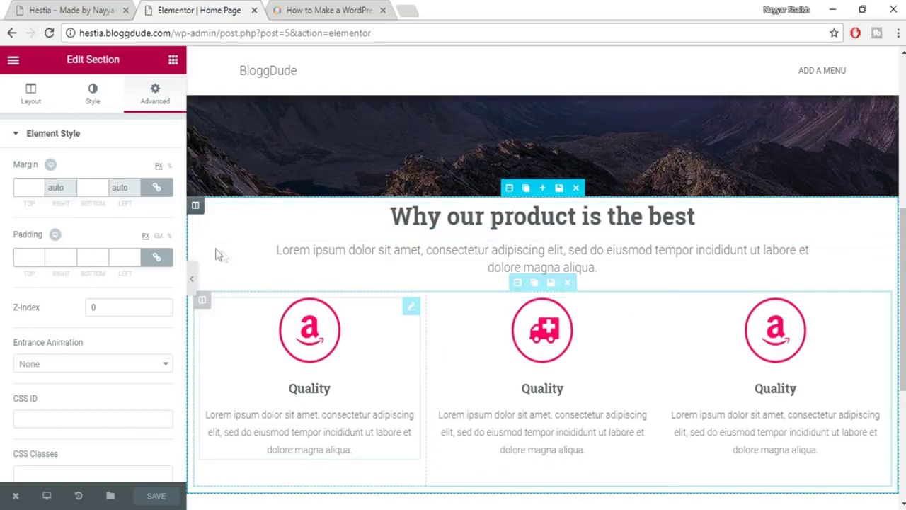
Unlink the section padding, set top 100 px and bottom 50 px, and save.
{"action": "left_click", "coordinate": [166, 262]}
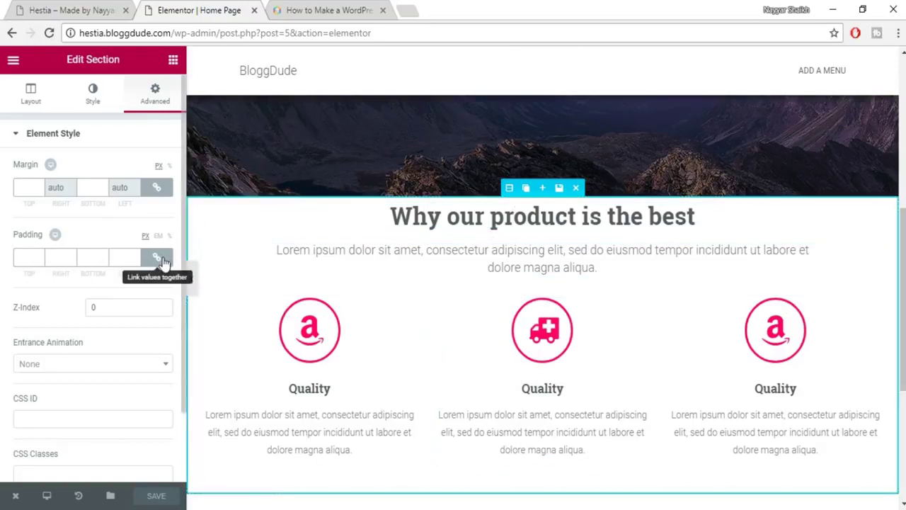
{"action": "left_click", "coordinate": [160, 256]}
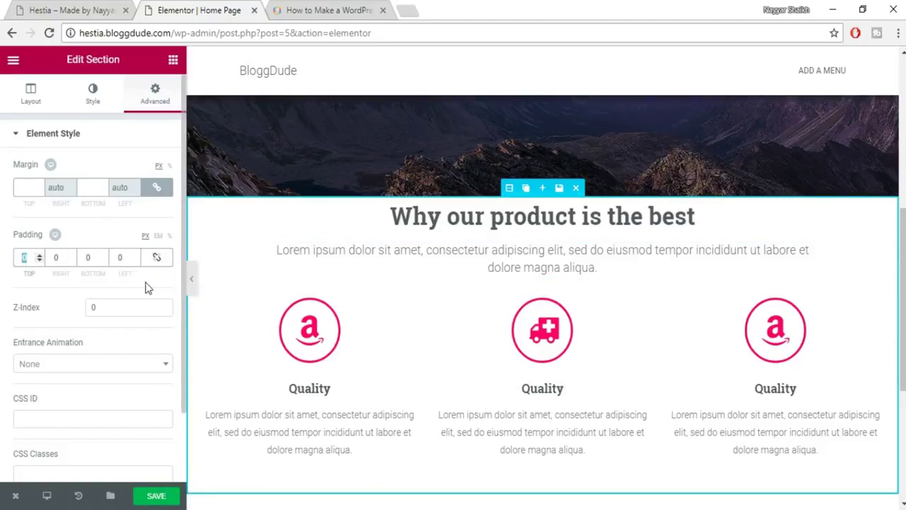
{"action": "type", "text": "100"}
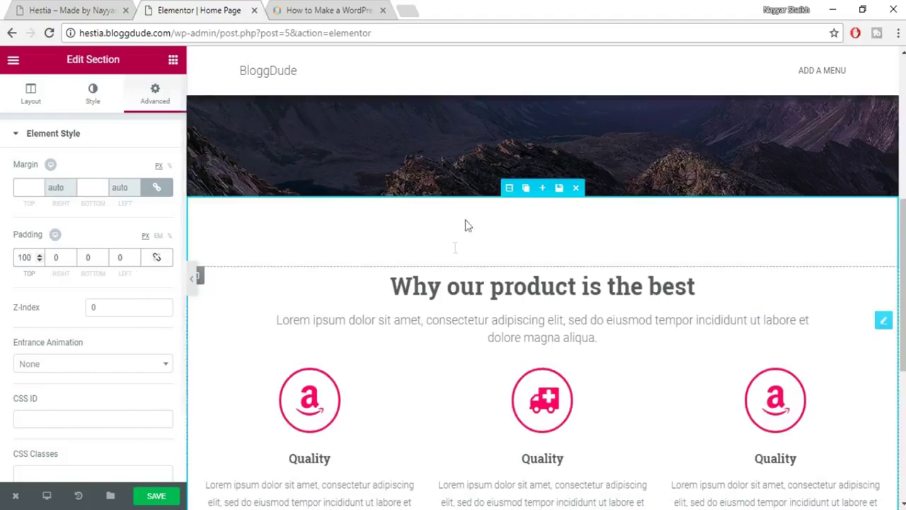
{"action": "scroll", "coordinate": [553, 251], "scroll_direction": "down", "scroll_amount": 4}
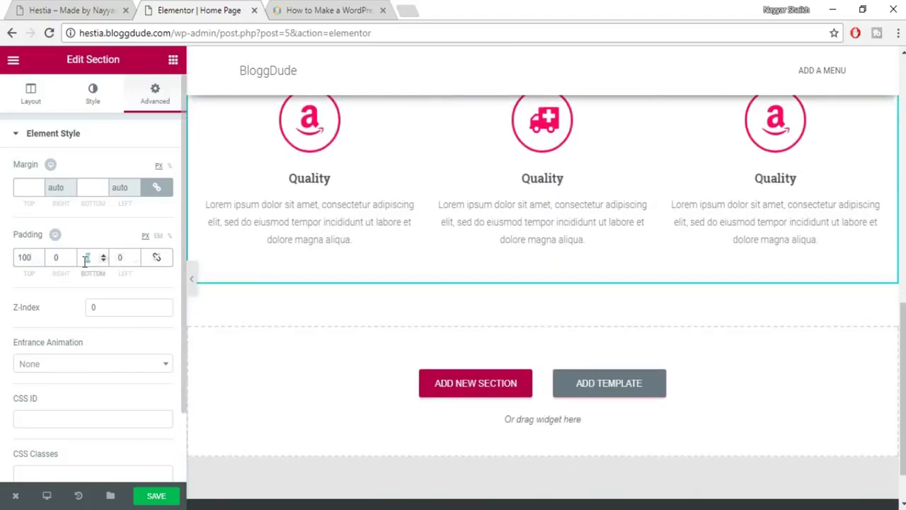
{"action": "type", "text": "50"}
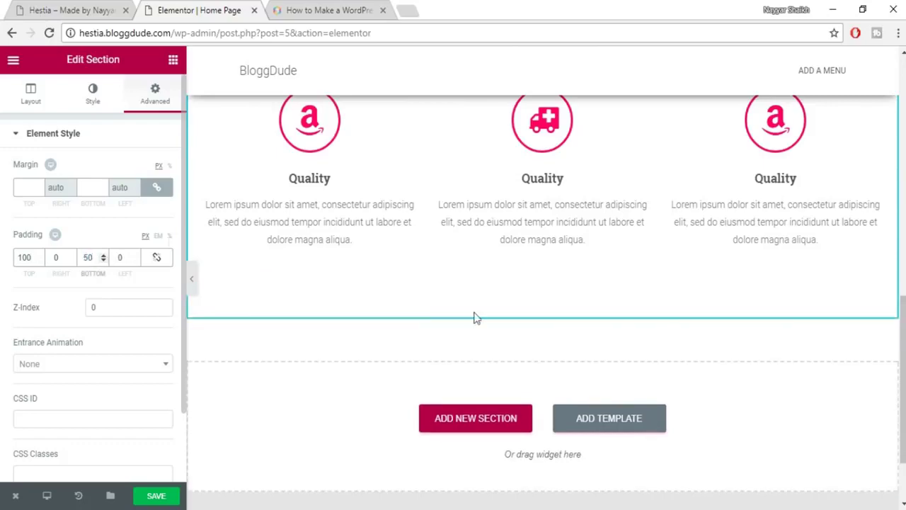
{"action": "scroll", "coordinate": [526, 316], "scroll_direction": "up", "scroll_amount": 3}
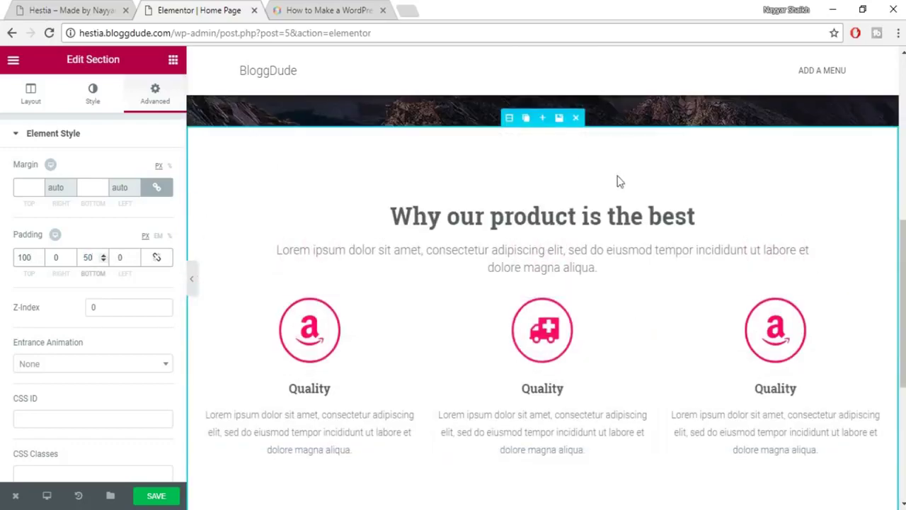
{"action": "scroll", "coordinate": [250, 421], "scroll_direction": "down", "scroll_amount": 4}
{"action": "left_click", "coordinate": [162, 497]}
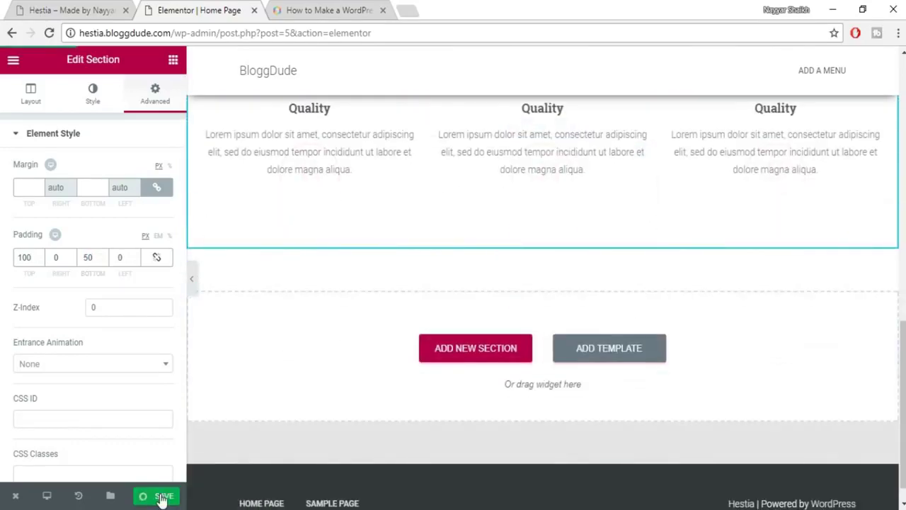
{"action": "left_click", "coordinate": [107, 10]}
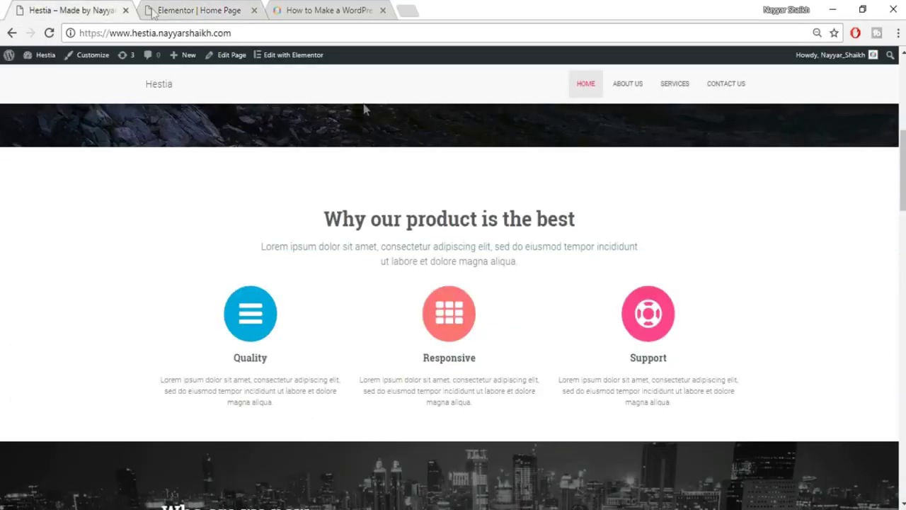
{"action": "scroll", "coordinate": [598, 251], "scroll_direction": "down", "scroll_amount": 4}
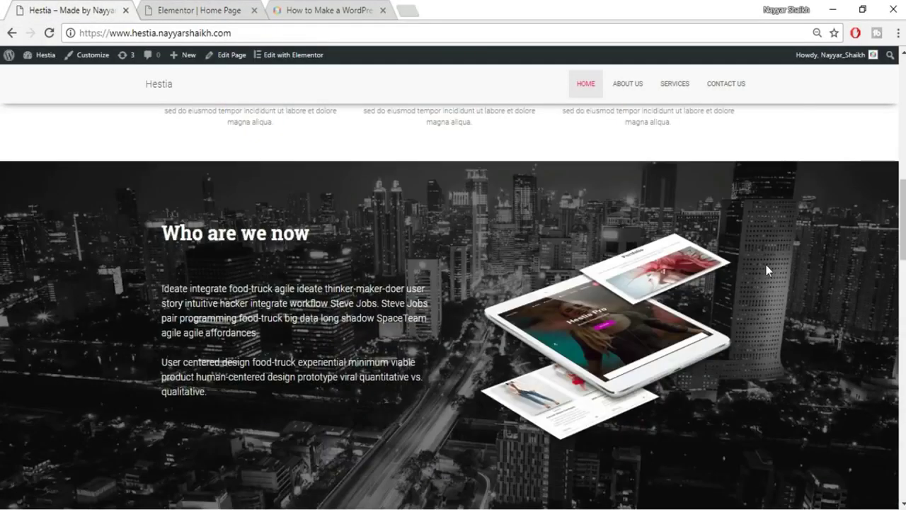
{"action": "scroll", "coordinate": [768, 269], "scroll_direction": "down", "scroll_amount": 1}
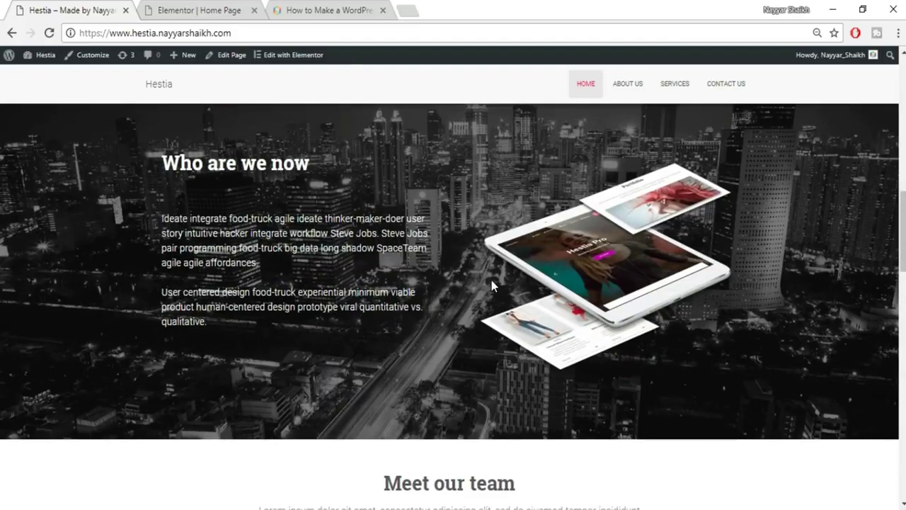
{"action": "scroll", "coordinate": [491, 279], "scroll_direction": "up", "scroll_amount": 1}
{"action": "scroll", "coordinate": [278, 188], "scroll_direction": "down", "scroll_amount": 1}
{"action": "scroll", "coordinate": [788, 163], "scroll_direction": "up", "scroll_amount": 9}
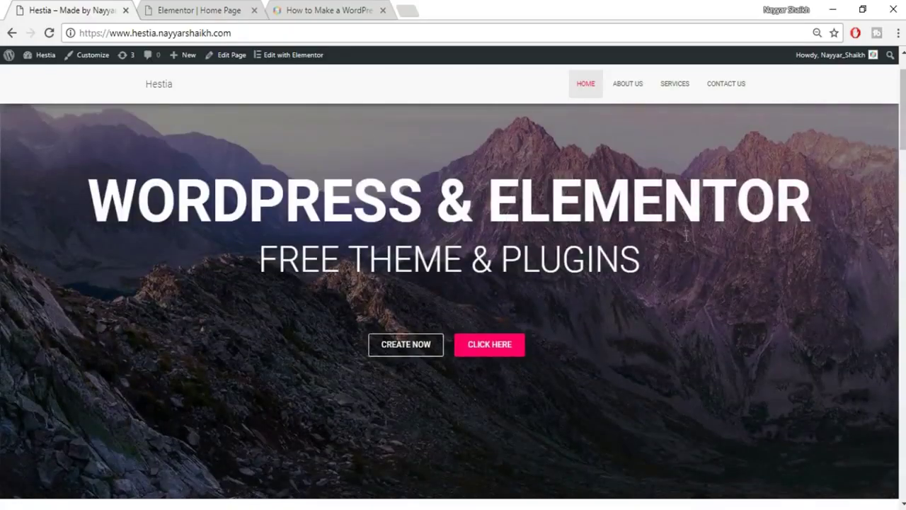
{"action": "scroll", "coordinate": [519, 347], "scroll_direction": "down", "scroll_amount": 9}
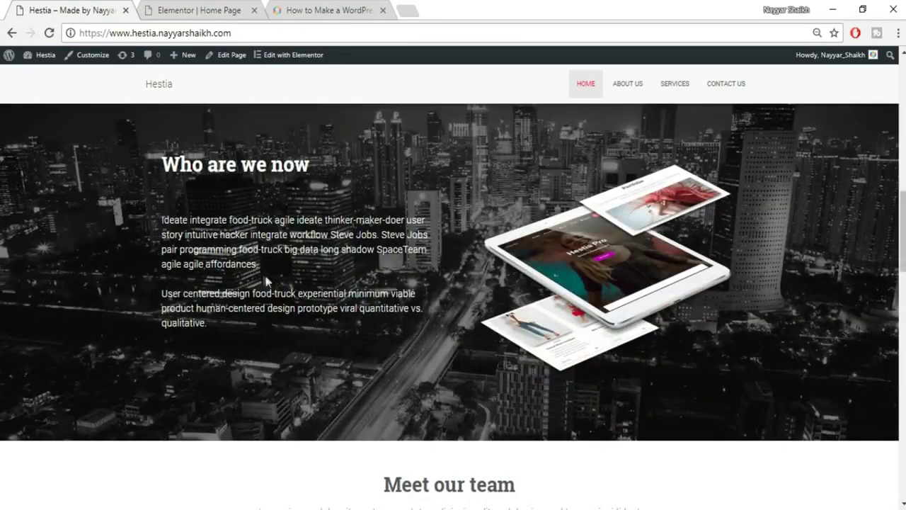
{"action": "left_click", "coordinate": [177, 9]}
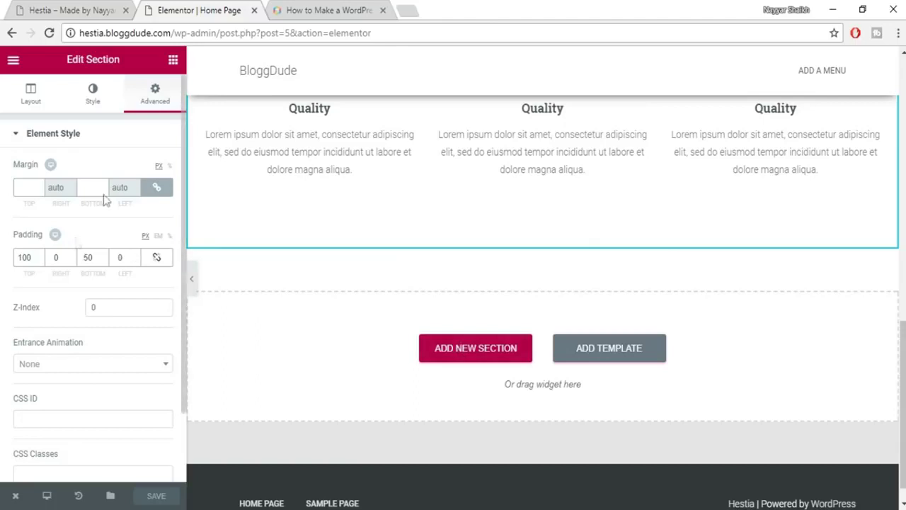
Add a Heading widget below the Quality icon boxes and show its section's Style settings.
{"action": "left_click", "coordinate": [174, 62]}
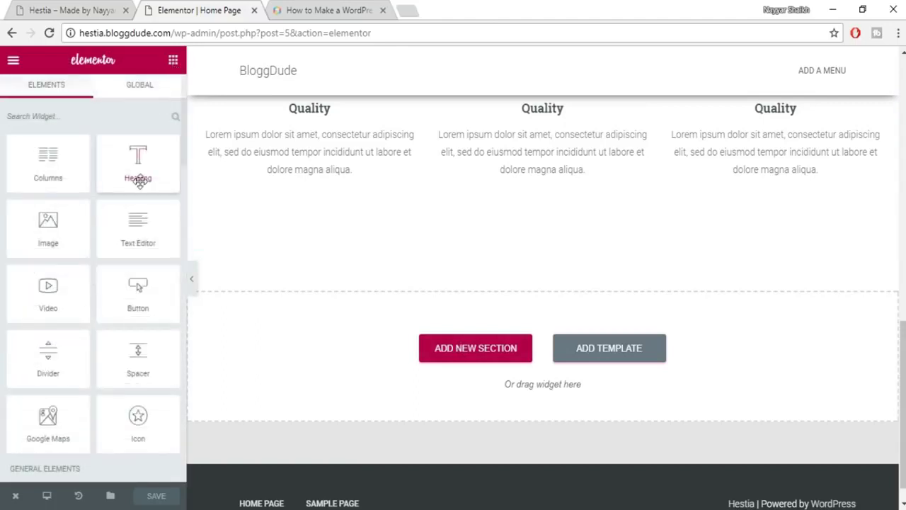
{"action": "left_click_drag", "start_coordinate": [126, 162], "coordinate": [499, 370]}
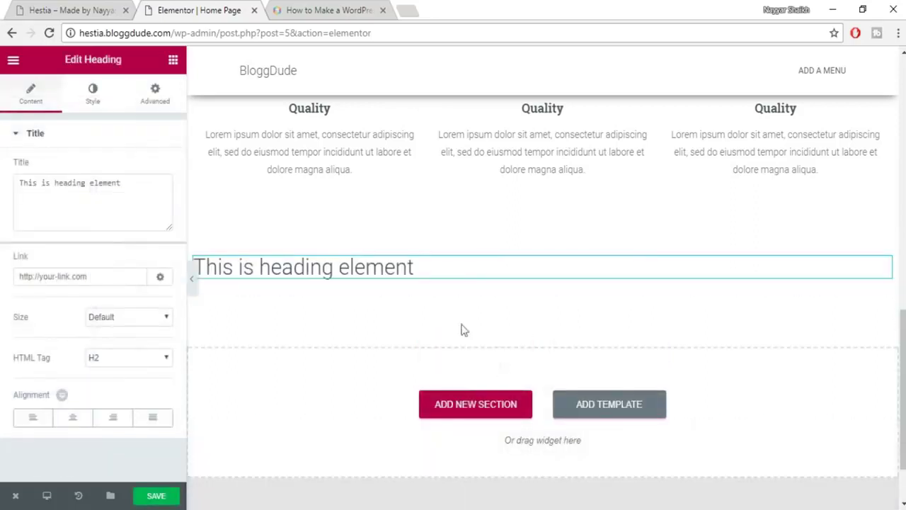
{"action": "mouse_move", "coordinate": [512, 241]}
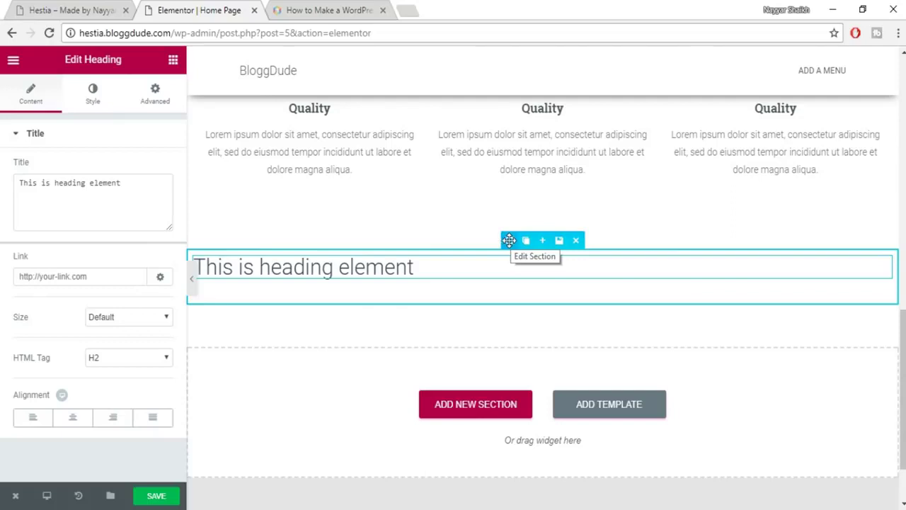
{"action": "left_click", "coordinate": [509, 240]}
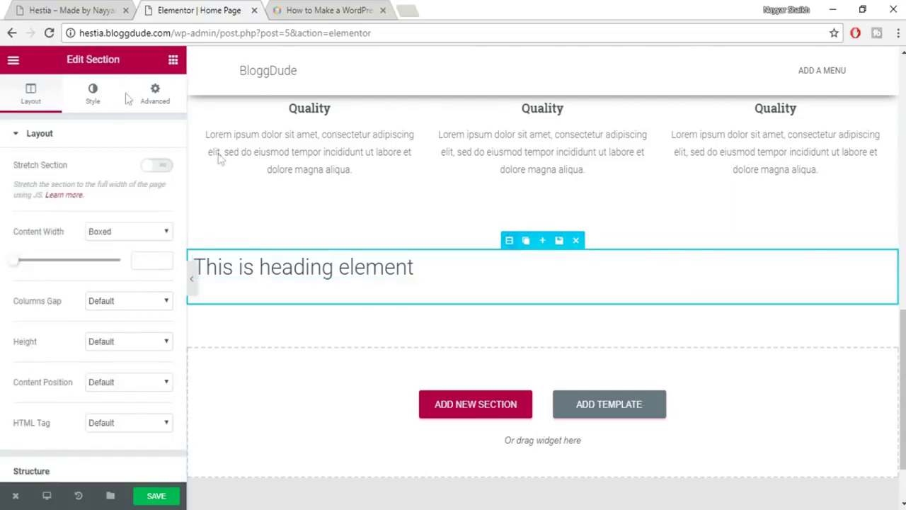
{"action": "left_click", "coordinate": [95, 103]}
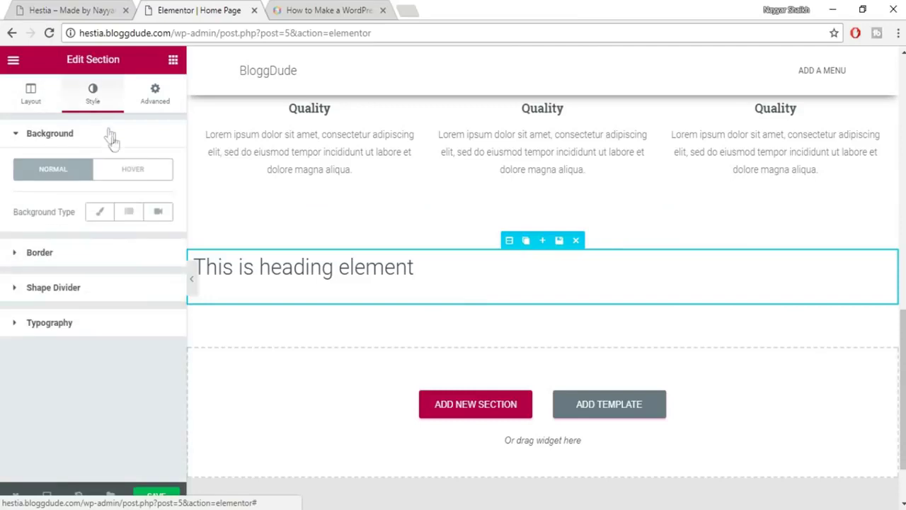
Upload contact.jpg and set it as the section's classic background image.
{"action": "left_click", "coordinate": [101, 213]}
{"action": "left_click", "coordinate": [73, 363]}
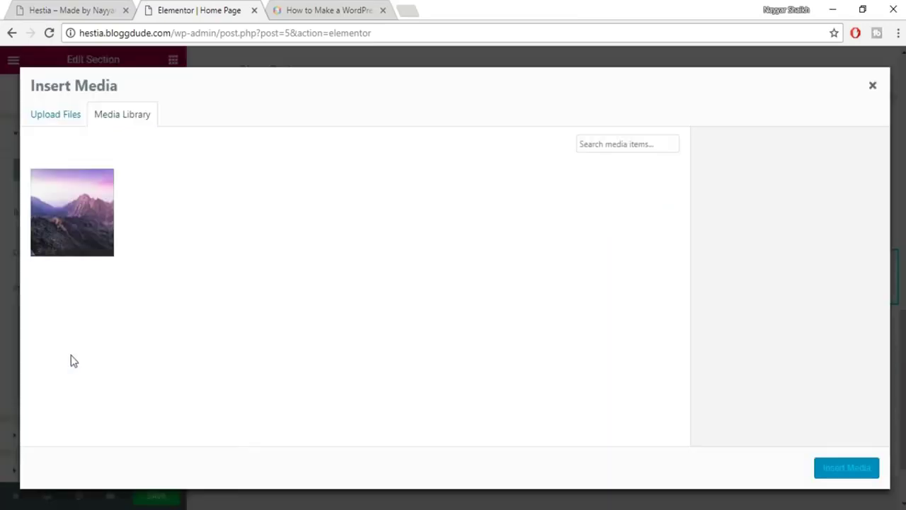
{"action": "left_click", "coordinate": [66, 116]}
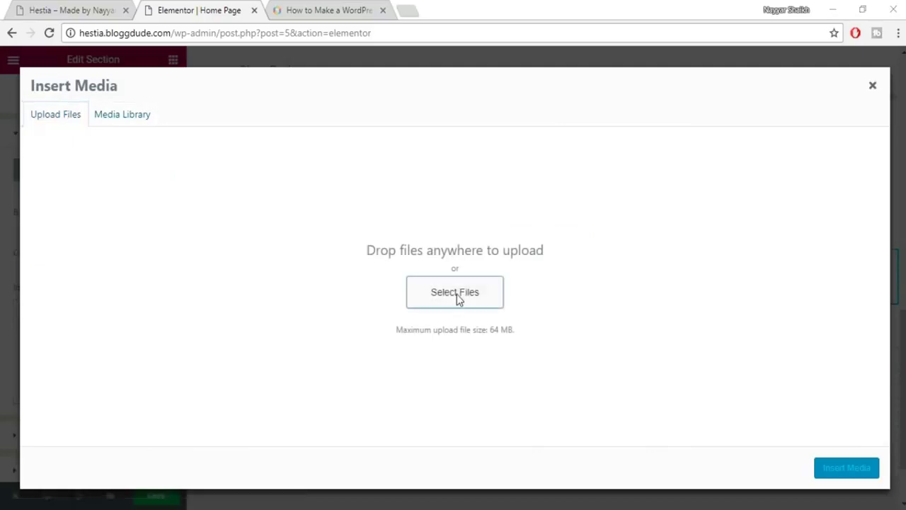
{"action": "left_click", "coordinate": [457, 294]}
{"action": "left_click", "coordinate": [880, 149]}
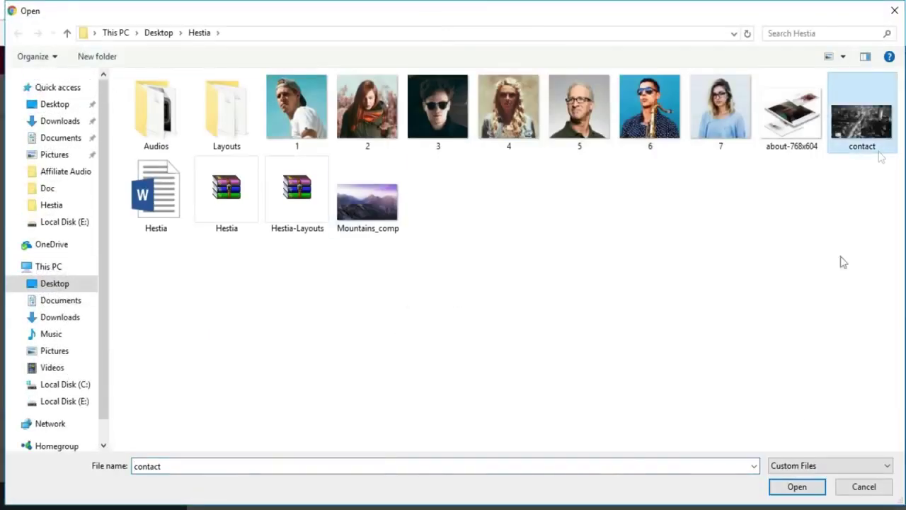
{"action": "left_click", "coordinate": [797, 486]}
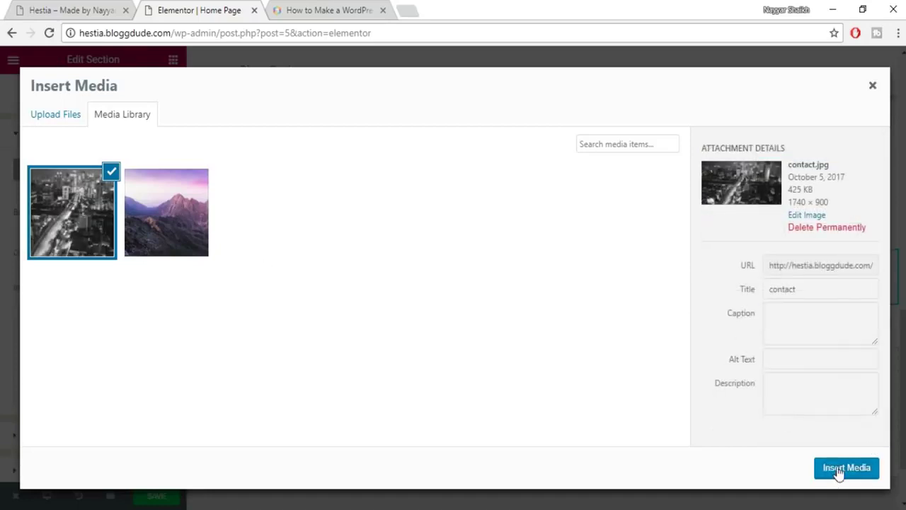
{"action": "left_click", "coordinate": [839, 470]}
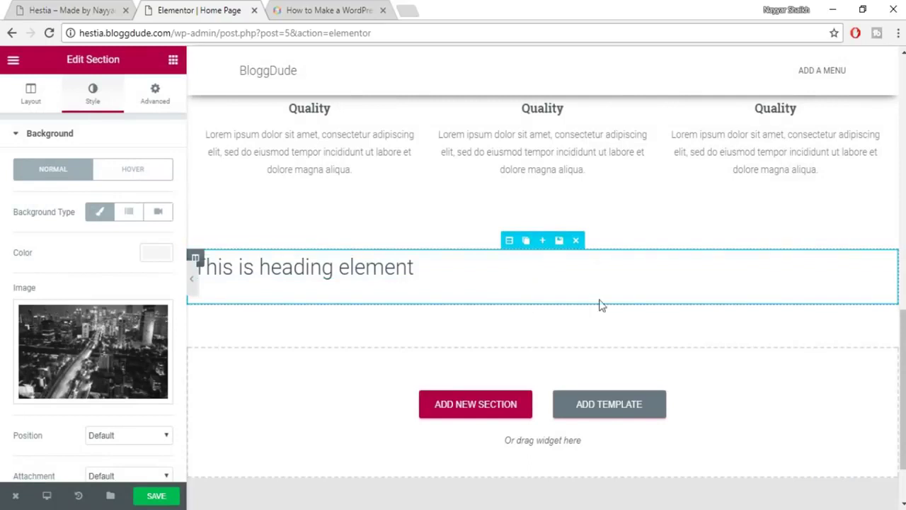
{"action": "left_click", "coordinate": [32, 99]}
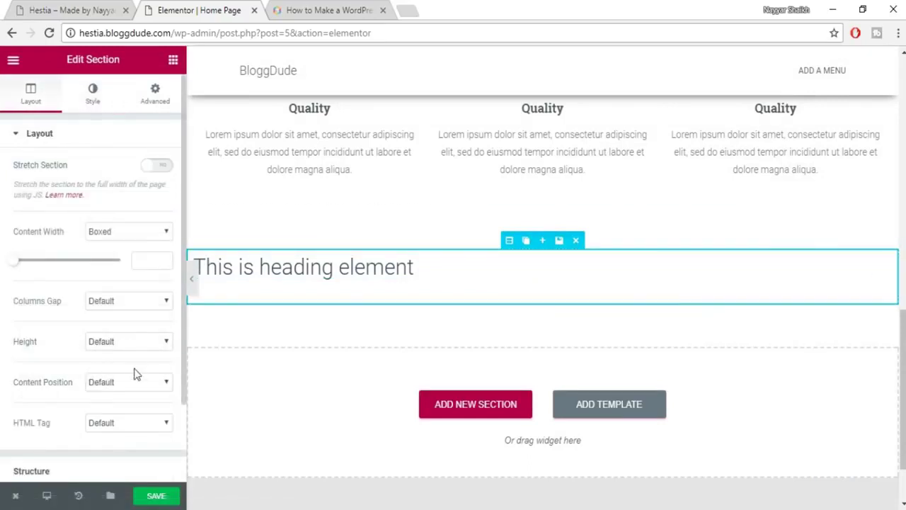
{"action": "left_click", "coordinate": [129, 343]}
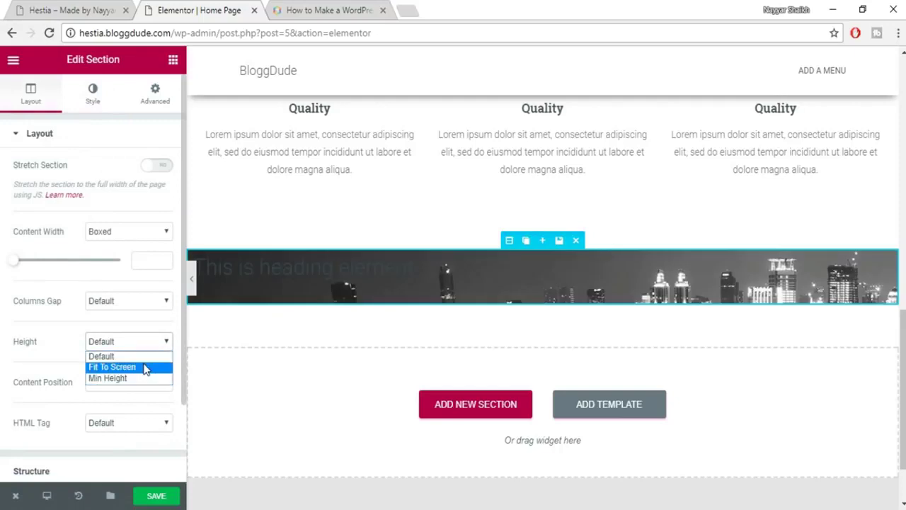
{"action": "left_click", "coordinate": [75, 319]}
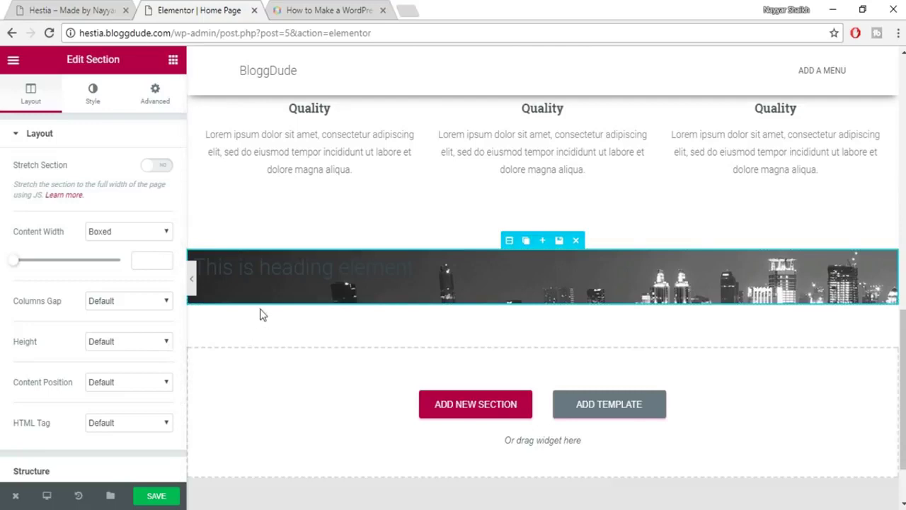
{"action": "left_click", "coordinate": [92, 99]}
{"action": "scroll", "coordinate": [104, 287], "scroll_direction": "down", "scroll_amount": 4}
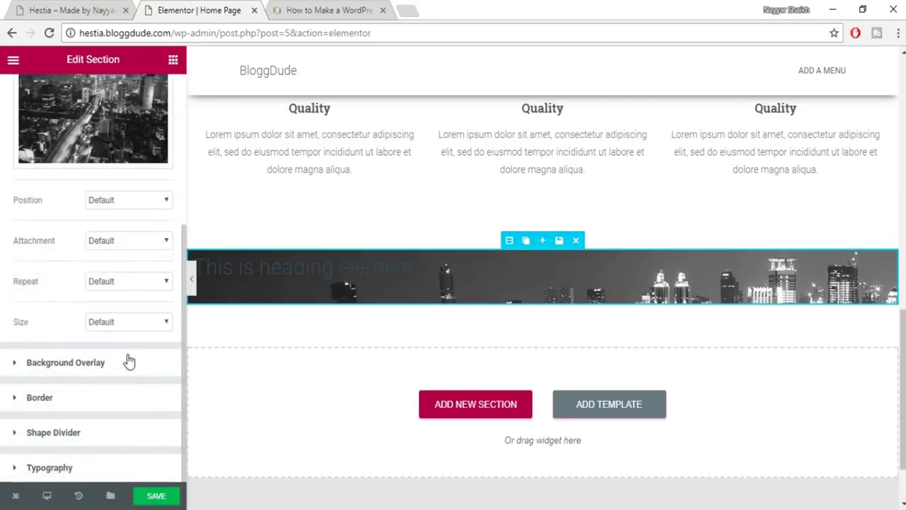
Add a classic black background overlay at 0.5 opacity, save, and view the live Hestia site.
{"action": "left_click", "coordinate": [125, 370]}
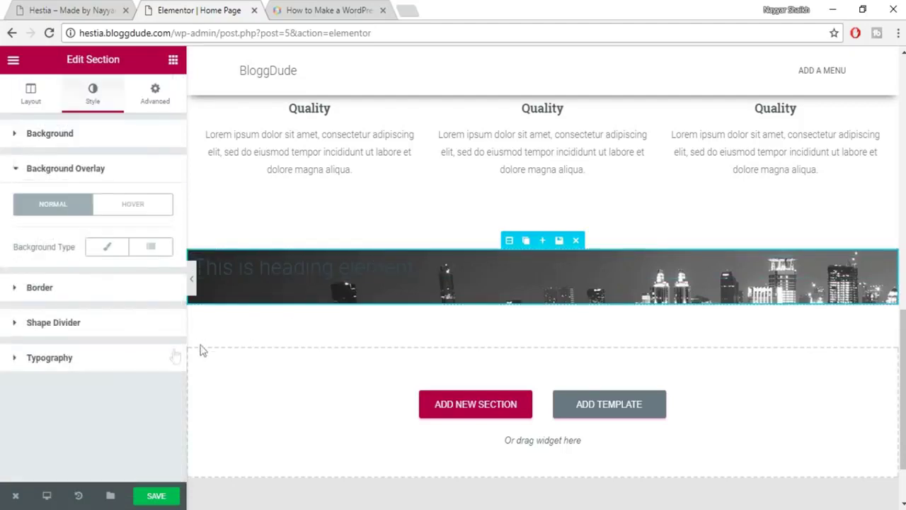
{"action": "left_click", "coordinate": [109, 255]}
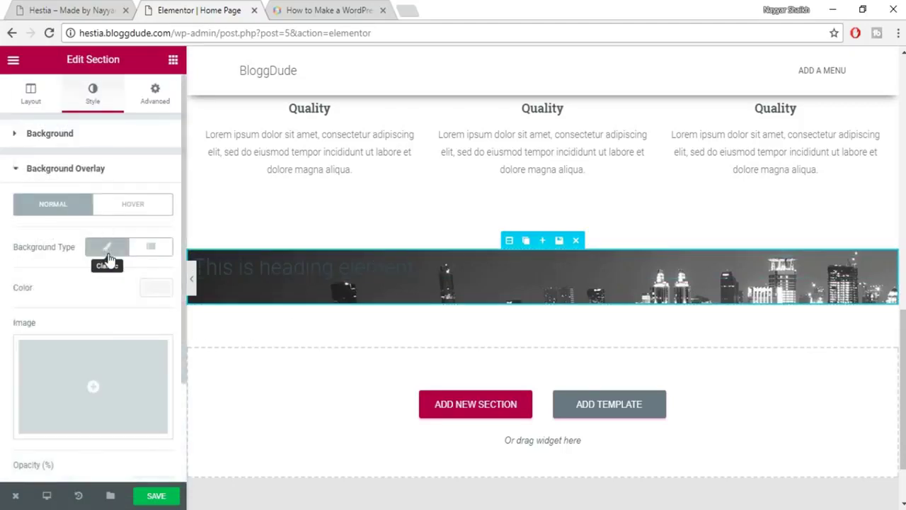
{"action": "scroll", "coordinate": [136, 340], "scroll_direction": "down", "scroll_amount": 2}
{"action": "scroll", "coordinate": [136, 340], "scroll_direction": "up", "scroll_amount": 1}
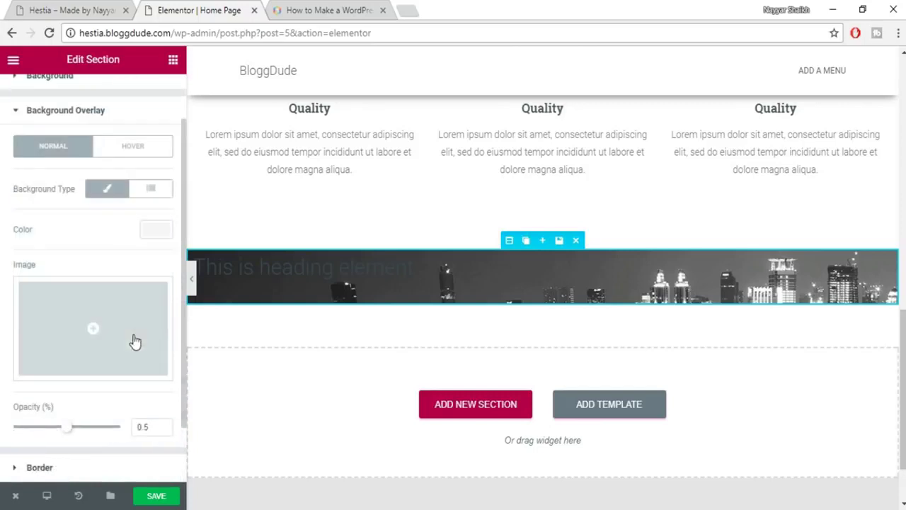
{"action": "left_click", "coordinate": [150, 231]}
{"action": "left_click", "coordinate": [111, 382]}
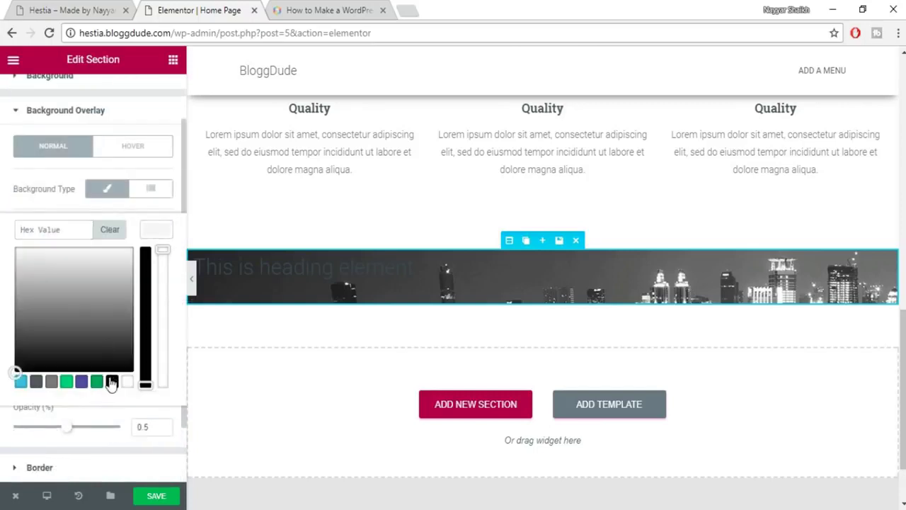
{"action": "left_click", "coordinate": [96, 383]}
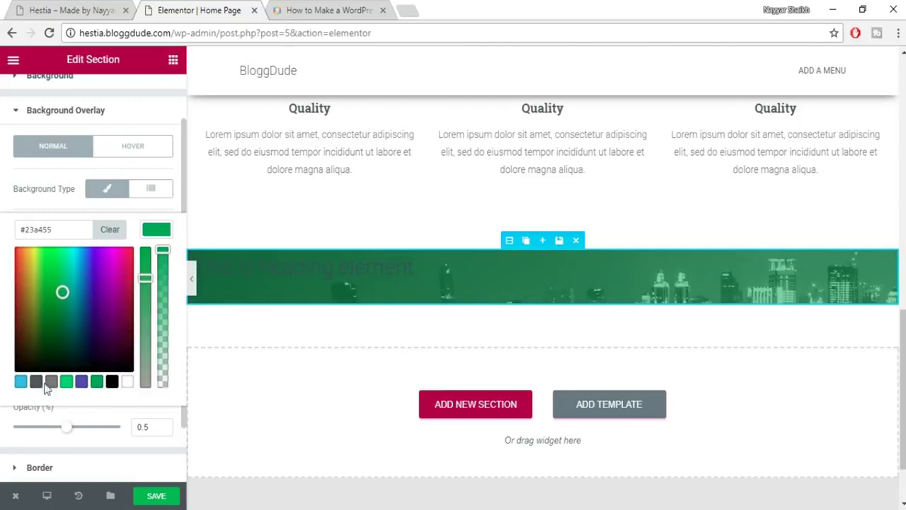
{"action": "left_click", "coordinate": [21, 383]}
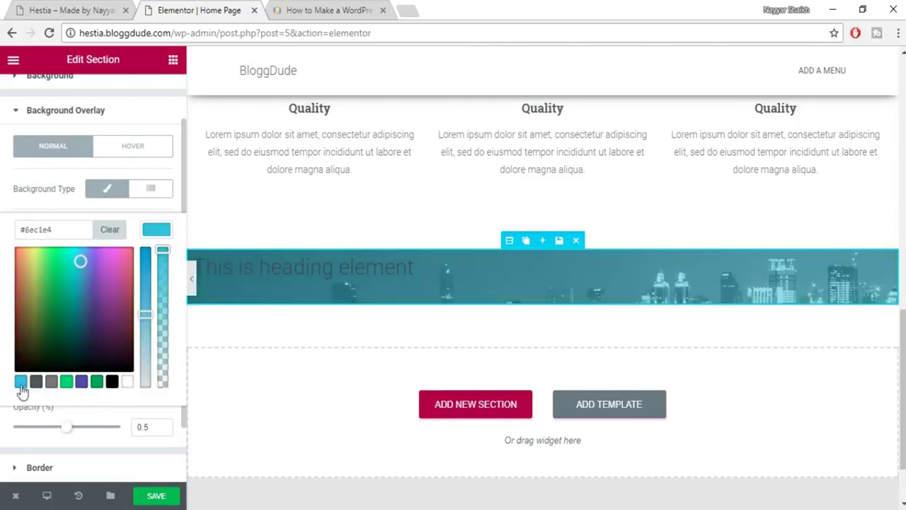
{"action": "left_click", "coordinate": [112, 383]}
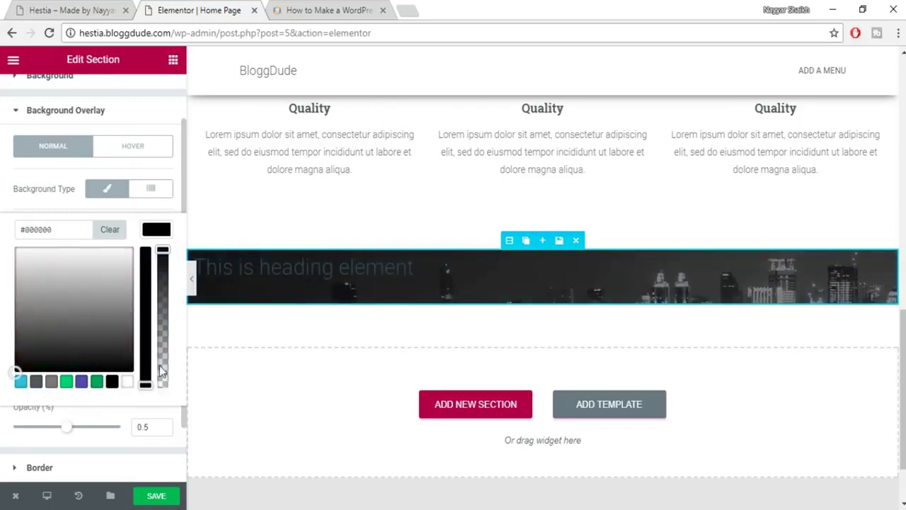
{"action": "left_click", "coordinate": [161, 500]}
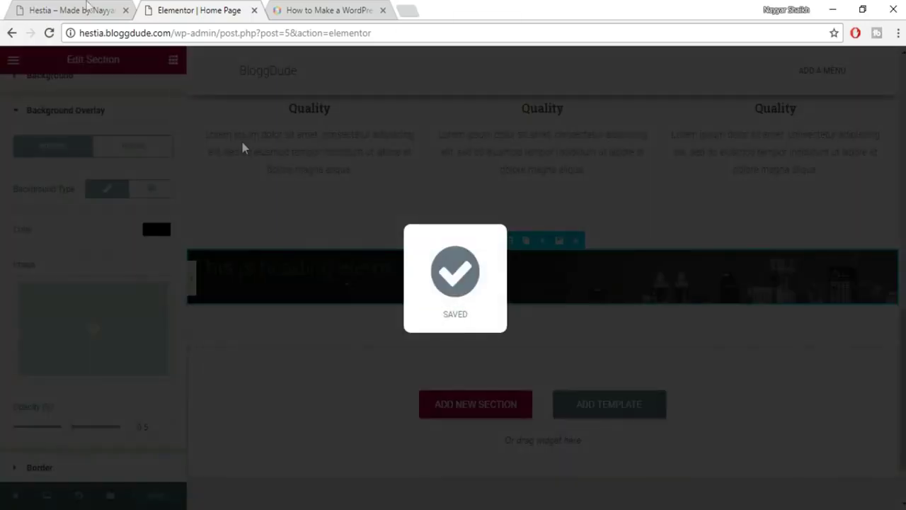
{"action": "left_click", "coordinate": [86, 7]}
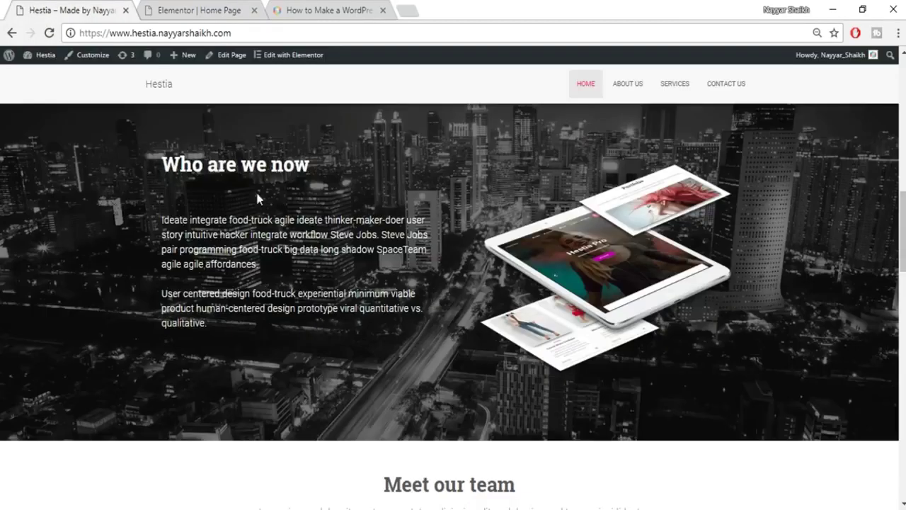
Replace the heading title with 'Who are we now' copied from the live Hestia page.
{"action": "scroll", "coordinate": [232, 288], "scroll_direction": "up", "scroll_amount": 2}
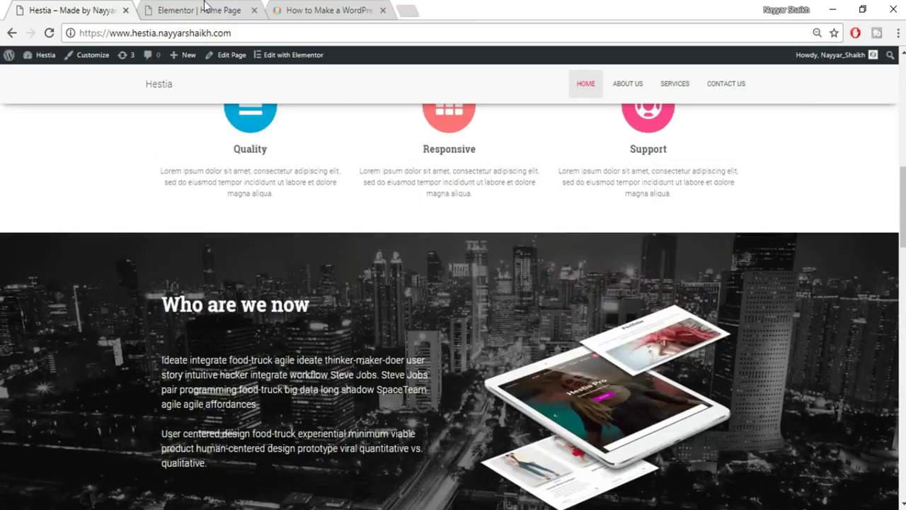
{"action": "left_click", "coordinate": [206, 9]}
{"action": "left_click", "coordinate": [346, 269]}
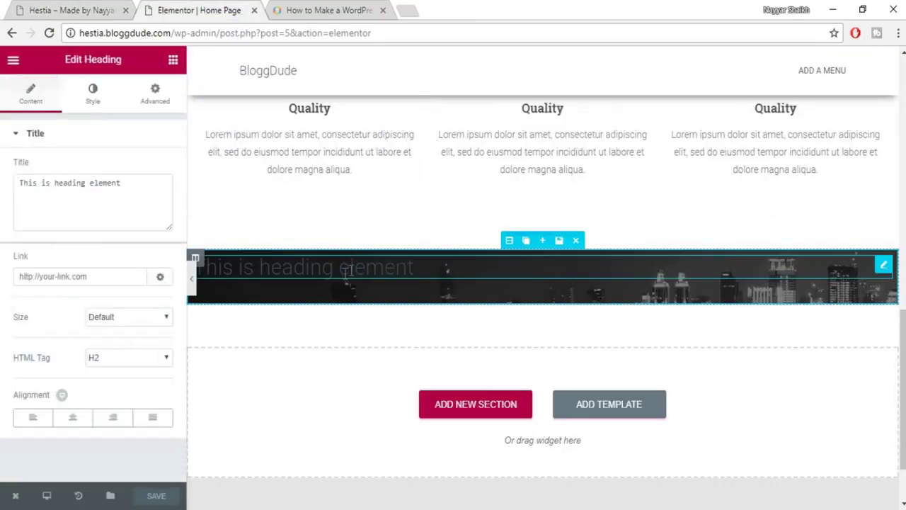
{"action": "left_click", "coordinate": [153, 186]}
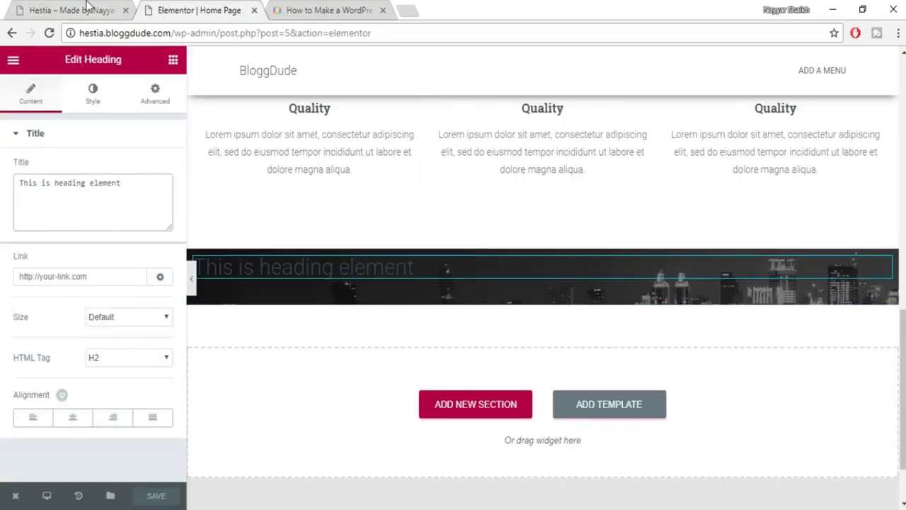
{"action": "left_click", "coordinate": [88, 8]}
{"action": "left_click_drag", "start_coordinate": [164, 308], "coordinate": [328, 311]}
{"action": "key", "text": "ctrl+c"}
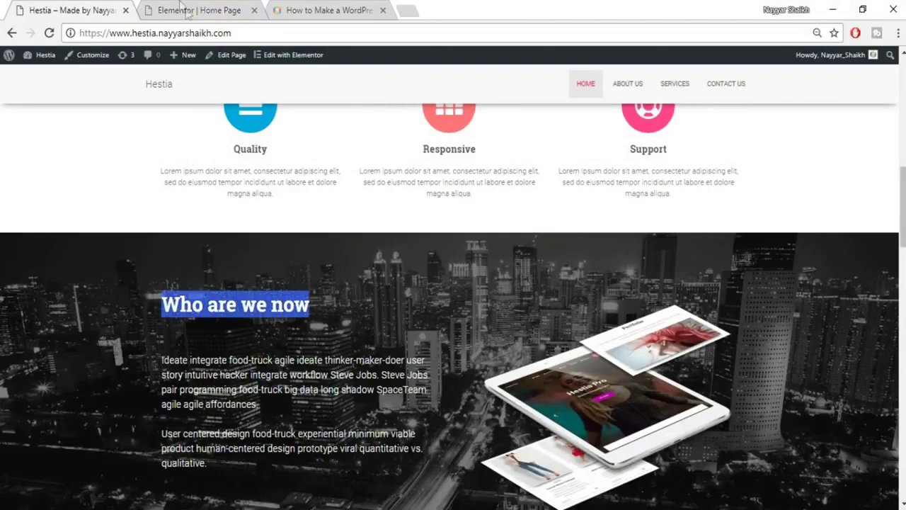
{"action": "left_click", "coordinate": [187, 10]}
{"action": "key", "text": "ctrl+a"}
{"action": "key", "text": "ctrl+v"}
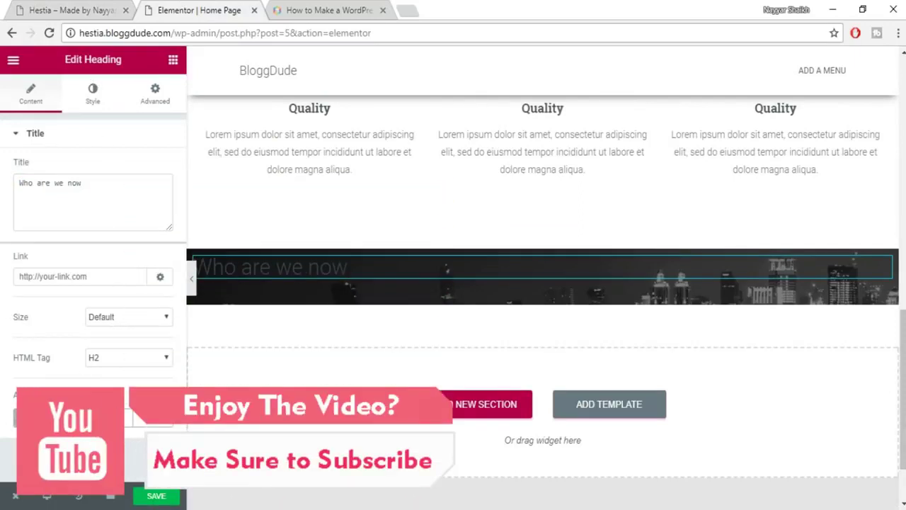
Set the 'Who are we now' heading's text colour to white.
{"action": "left_click", "coordinate": [100, 99]}
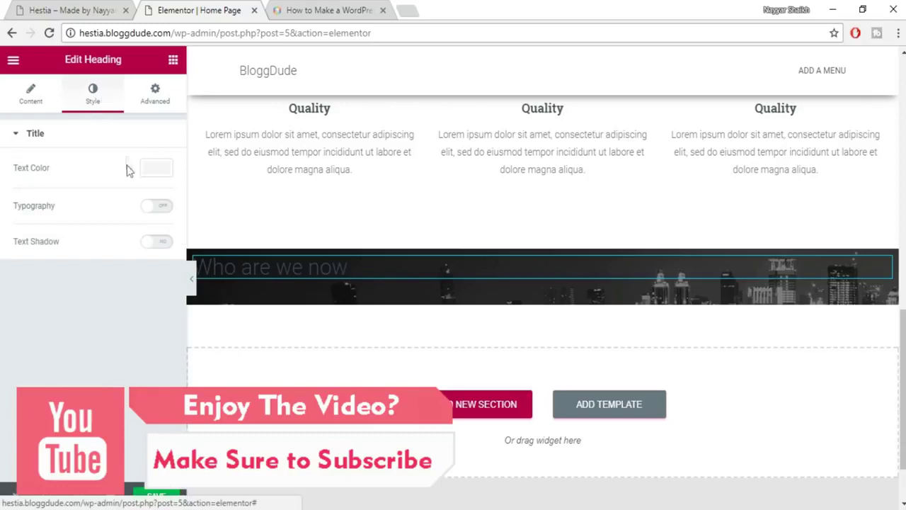
{"action": "left_click", "coordinate": [156, 169]}
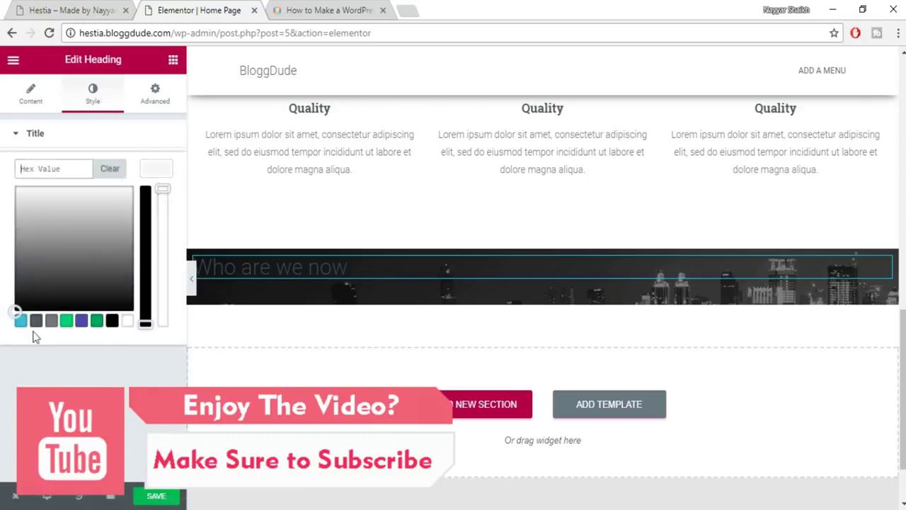
{"action": "left_click", "coordinate": [80, 7]}
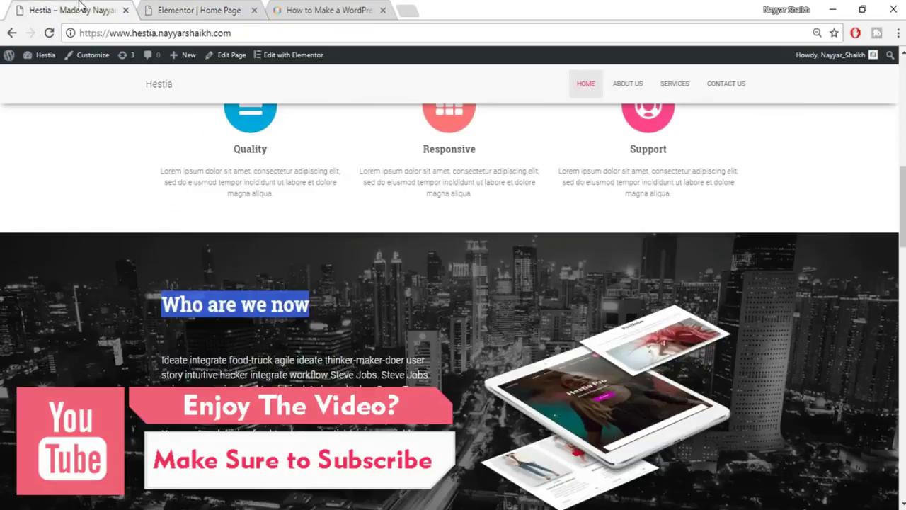
{"action": "left_click", "coordinate": [218, 306]}
{"action": "scroll", "coordinate": [563, 226], "scroll_direction": "down", "scroll_amount": 1}
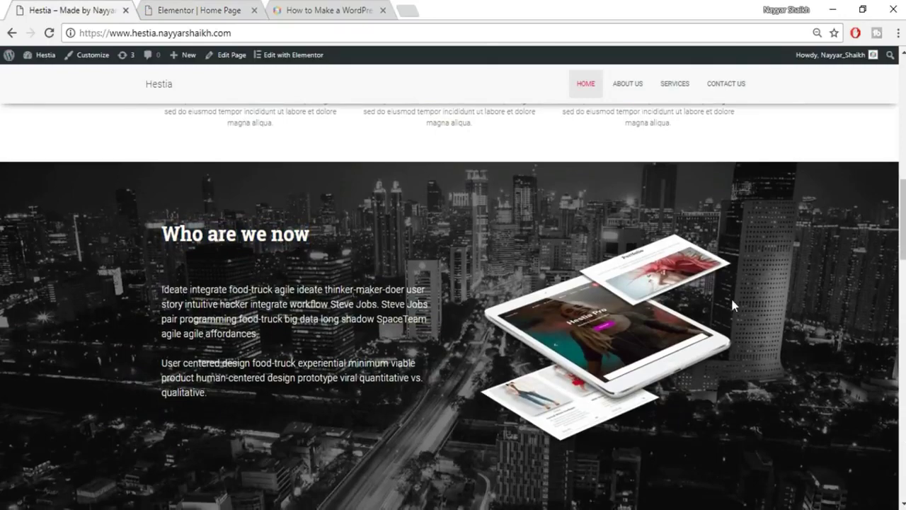
{"action": "scroll", "coordinate": [730, 296], "scroll_direction": "down", "scroll_amount": 2}
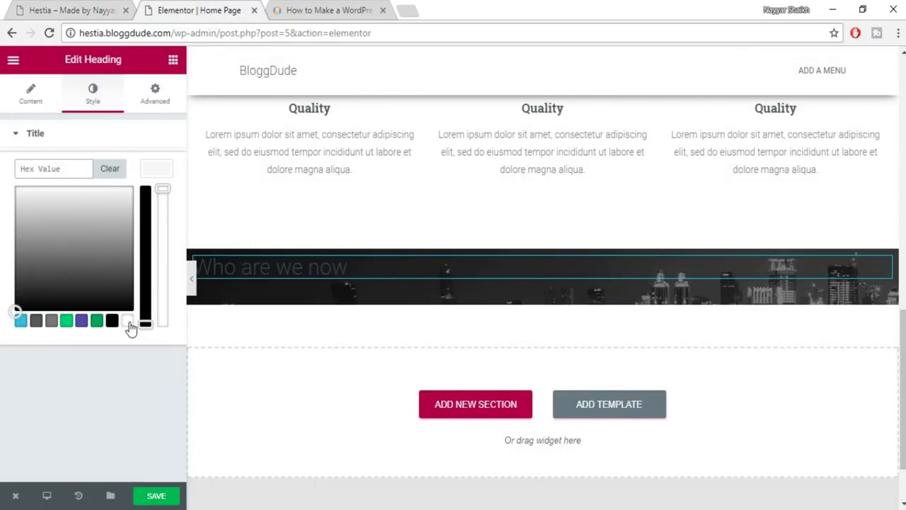
{"action": "left_click", "coordinate": [127, 321]}
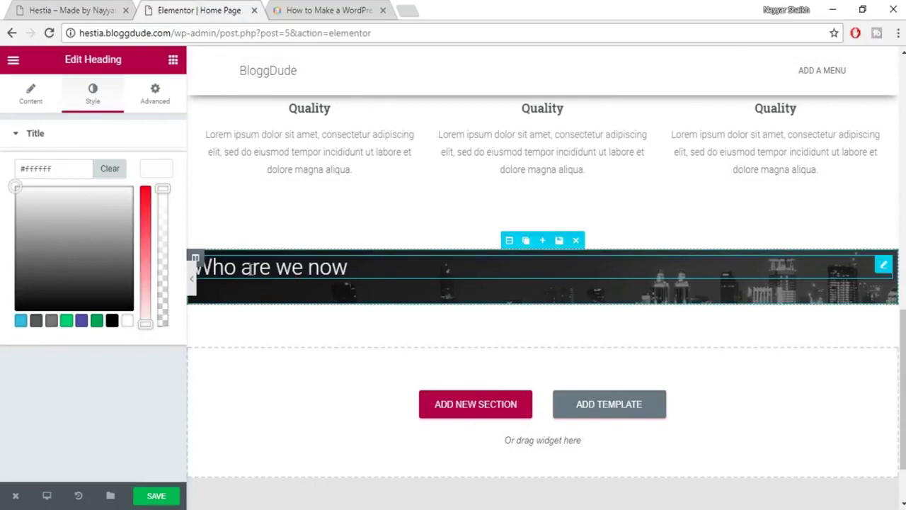
{"action": "left_click", "coordinate": [162, 173]}
Give the heading custom typography: 35 px, Roboto Slab, weight 600.
{"action": "left_click", "coordinate": [156, 209]}
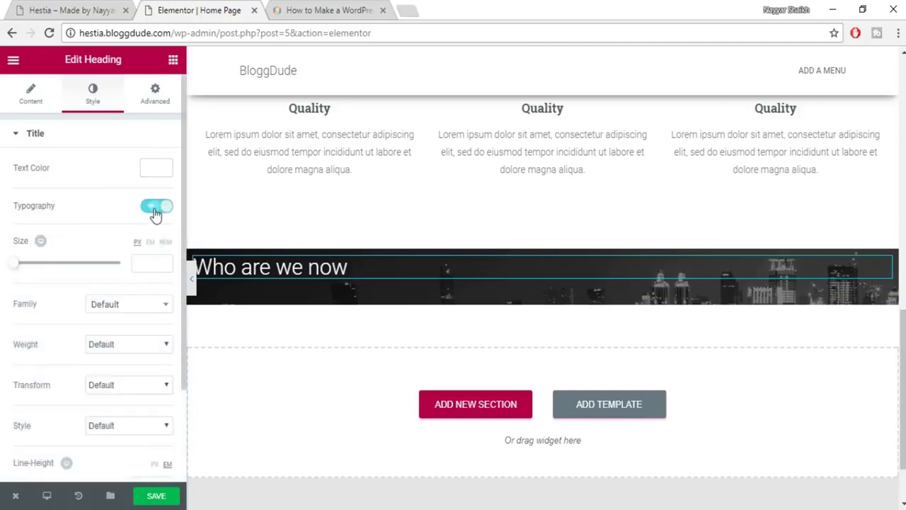
{"action": "left_click", "coordinate": [143, 263]}
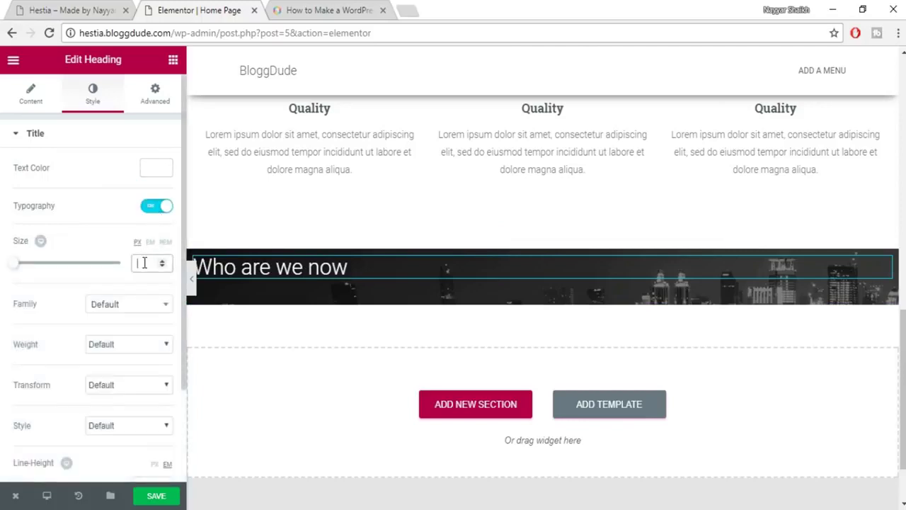
{"action": "type", "text": "35"}
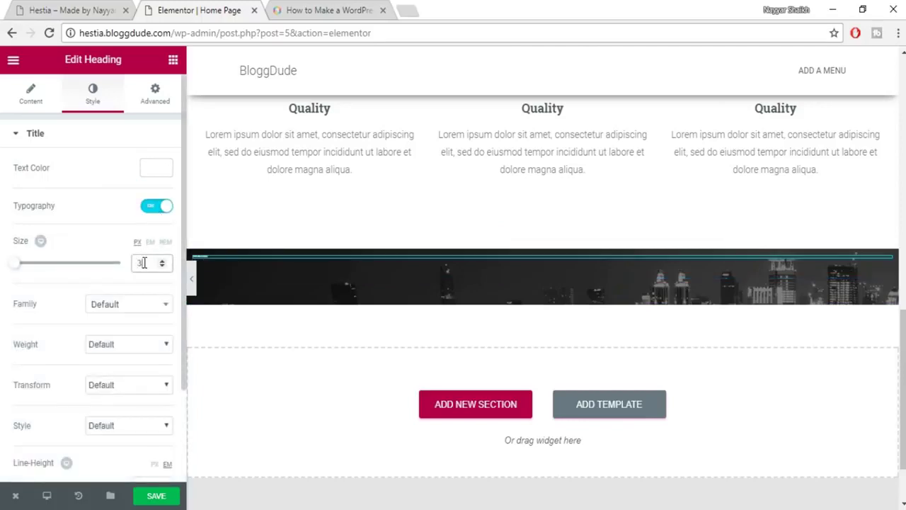
{"action": "left_click", "coordinate": [116, 309]}
{"action": "type", "text": "robot"}
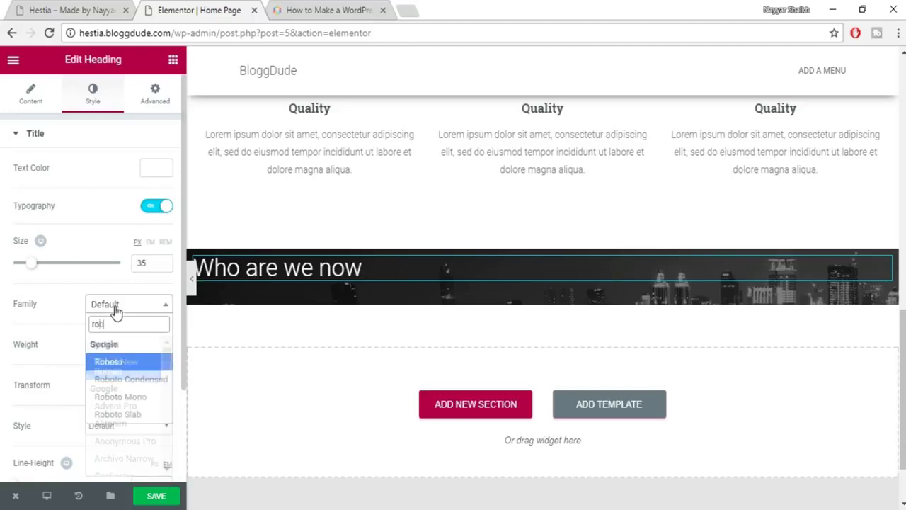
{"action": "key", "text": "Down"}
{"action": "key", "text": "Down"}
{"action": "key", "text": "Down"}
{"action": "key", "text": "Return"}
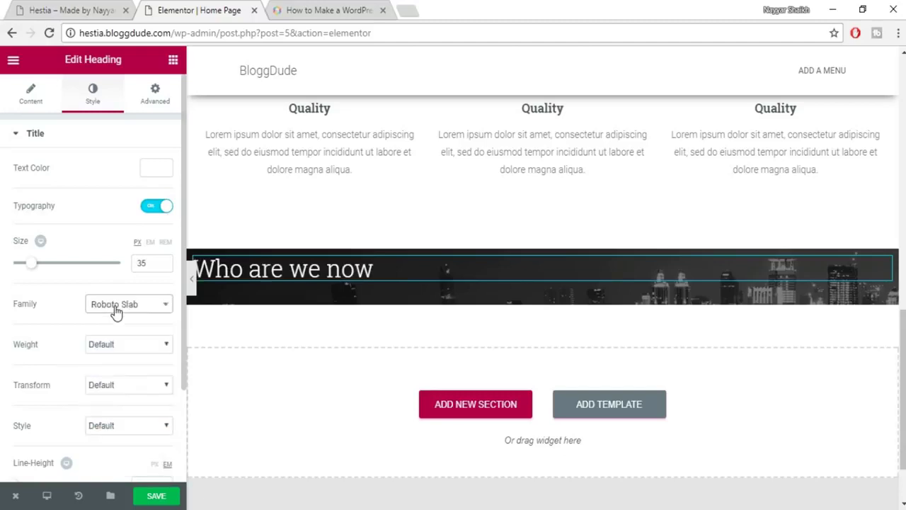
{"action": "left_click", "coordinate": [121, 348]}
{"action": "left_click", "coordinate": [120, 415]}
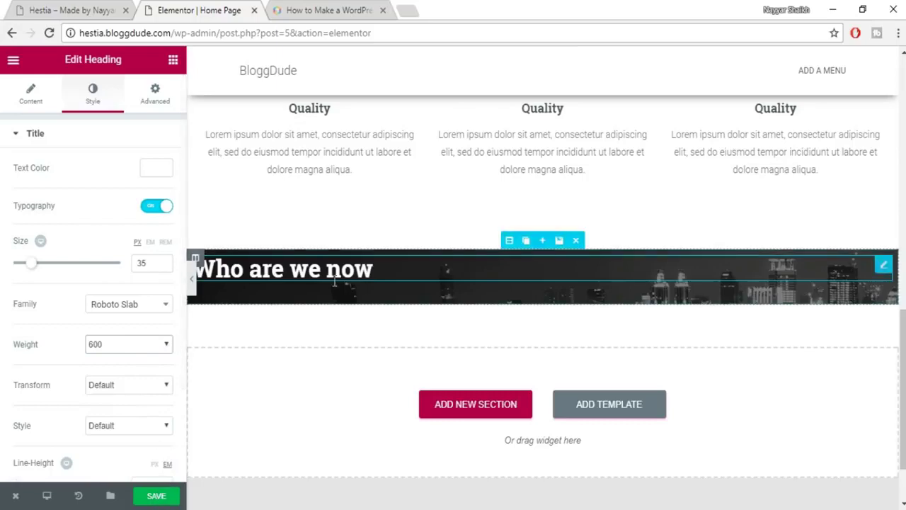
Save the page and compare it with the live Hestia site.
{"action": "left_click", "coordinate": [163, 499]}
{"action": "left_click", "coordinate": [59, 8]}
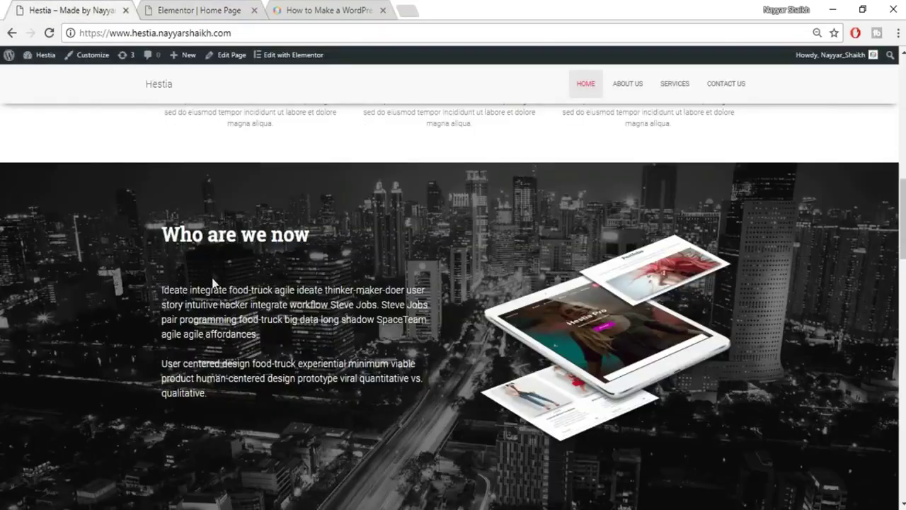
{"action": "left_click", "coordinate": [205, 9]}
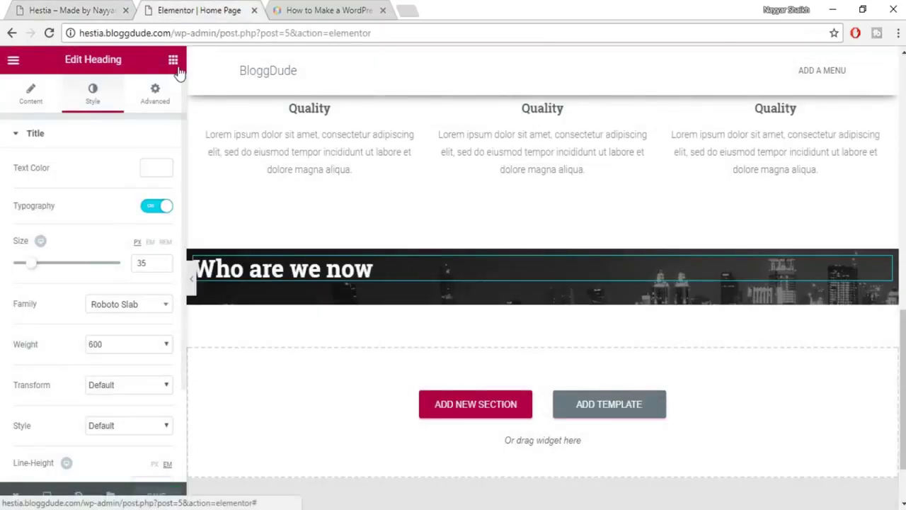
Select and copy the section's two paragraphs on the live Hestia site.
{"action": "left_click", "coordinate": [172, 60]}
{"action": "scroll", "coordinate": [164, 272], "scroll_direction": "down", "scroll_amount": 1}
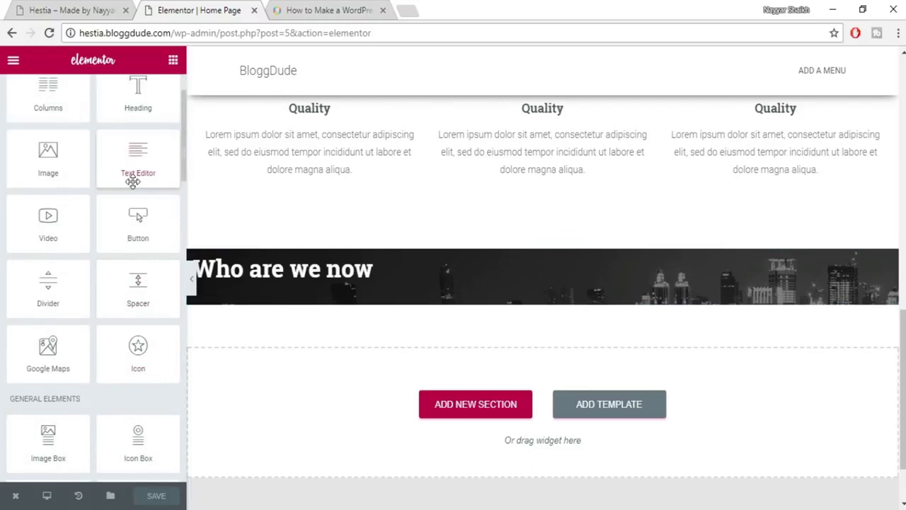
{"action": "left_click", "coordinate": [83, 7]}
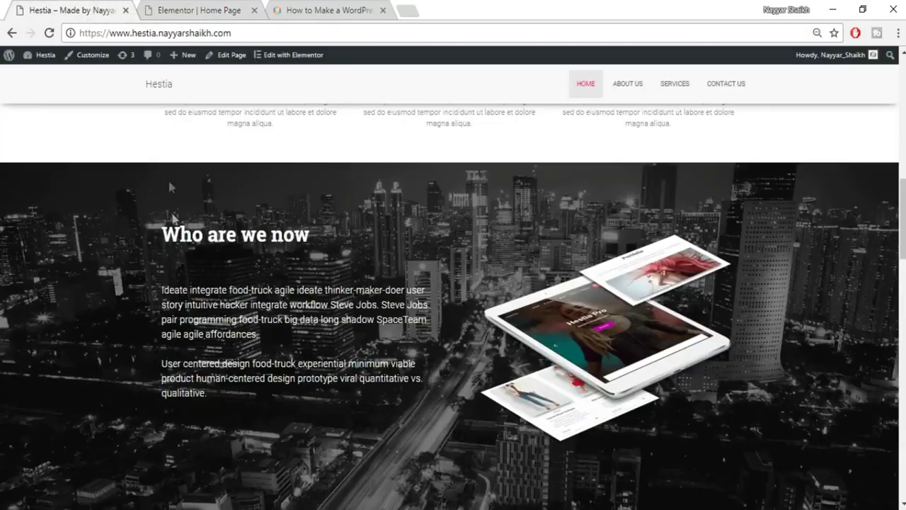
{"action": "left_click_drag", "start_coordinate": [169, 285], "coordinate": [258, 334]}
{"action": "left_click", "coordinate": [180, 304]}
{"action": "left_click_drag", "start_coordinate": [162, 290], "coordinate": [237, 397]}
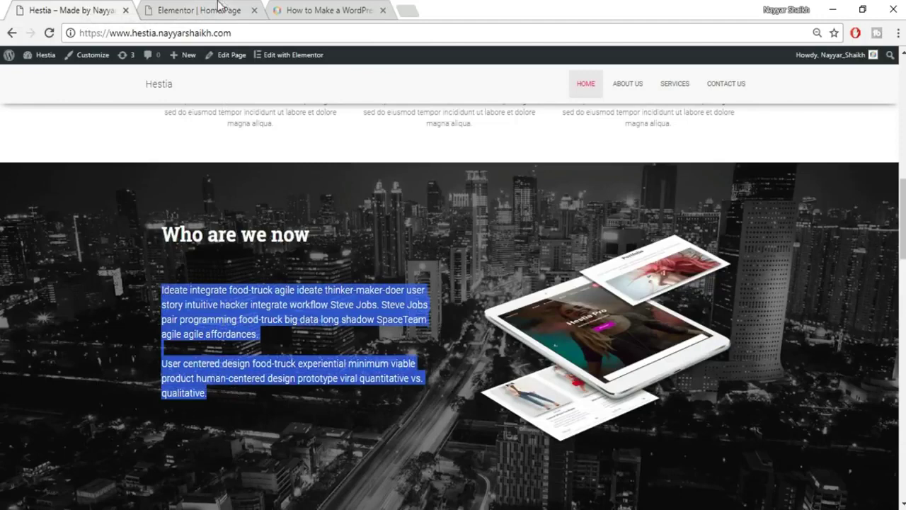
{"action": "left_click", "coordinate": [219, 9]}
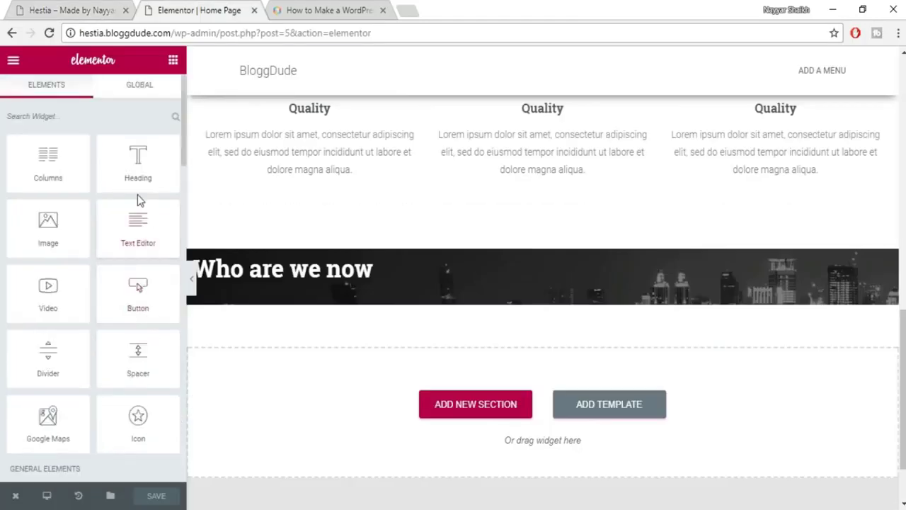
Drop a Heading widget into the Who are we now section and paste the paragraphs as its title.
{"action": "left_click_drag", "start_coordinate": [141, 172], "coordinate": [302, 280]}
{"action": "left_click_drag", "start_coordinate": [307, 295], "coordinate": [305, 281]}
{"action": "key", "text": "ctrl+a"}
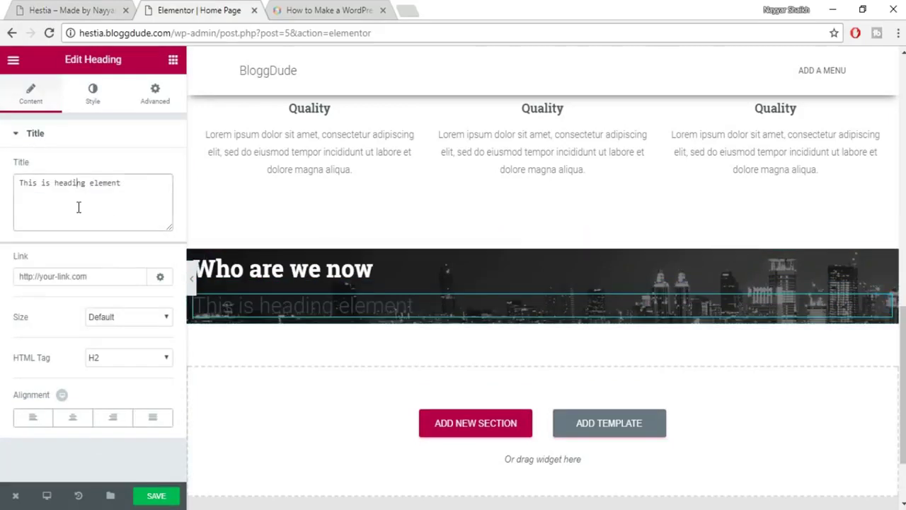
{"action": "key", "text": "ctrl+v"}
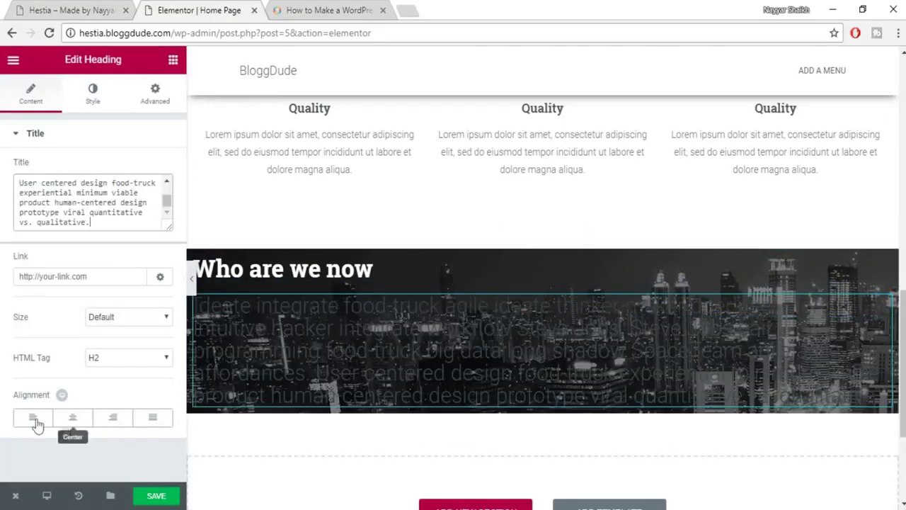
Set the paragraph heading's text colour to white.
{"action": "left_click", "coordinate": [95, 99]}
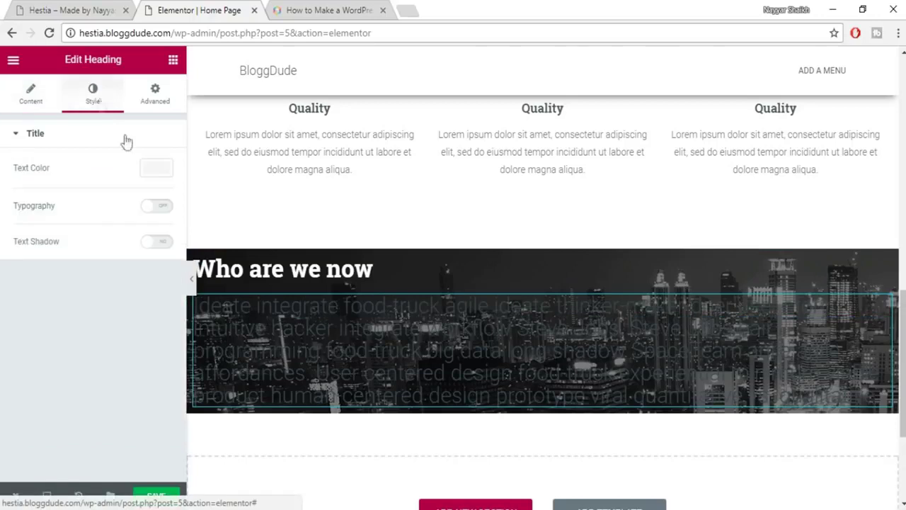
{"action": "left_click", "coordinate": [151, 170]}
{"action": "left_click", "coordinate": [127, 320]}
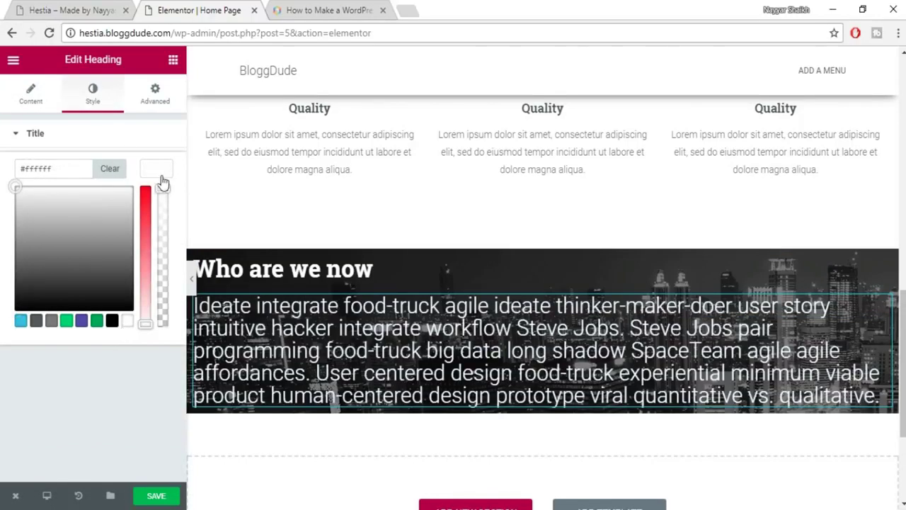
{"action": "left_click", "coordinate": [159, 172]}
Set its typography to 14 px Roboto with 1.5 line height, then save.
{"action": "left_click", "coordinate": [155, 207]}
{"action": "left_click", "coordinate": [144, 266]}
{"action": "type", "text": "14"}
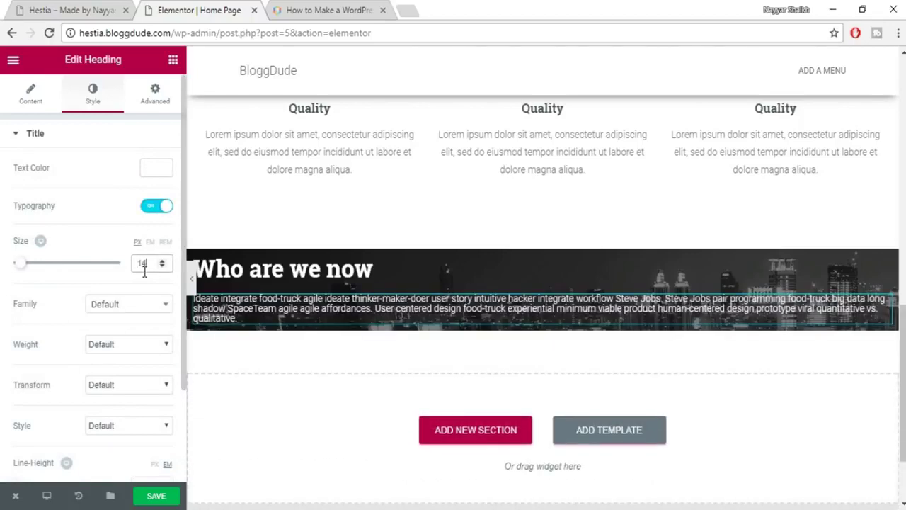
{"action": "left_click", "coordinate": [123, 312]}
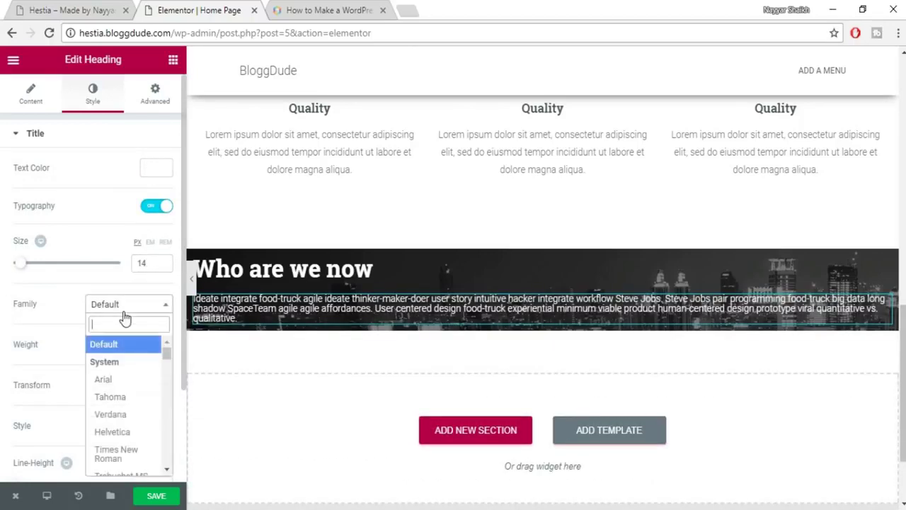
{"action": "type", "text": "robo"}
{"action": "key", "text": "Return"}
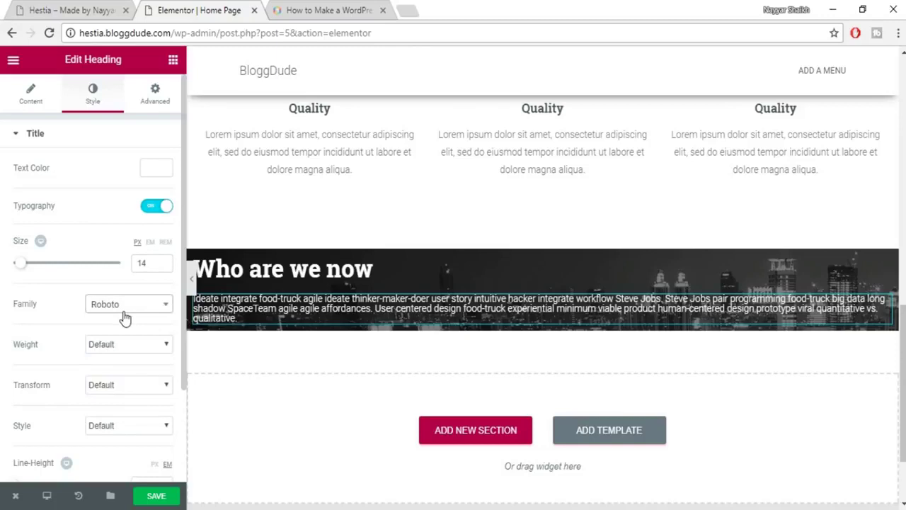
{"action": "scroll", "coordinate": [114, 389], "scroll_direction": "down", "scroll_amount": 3}
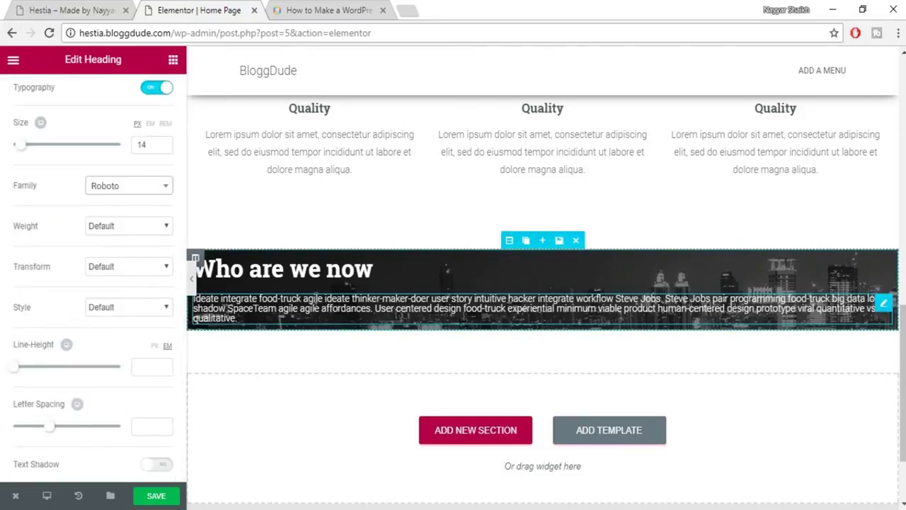
{"action": "left_click", "coordinate": [140, 365]}
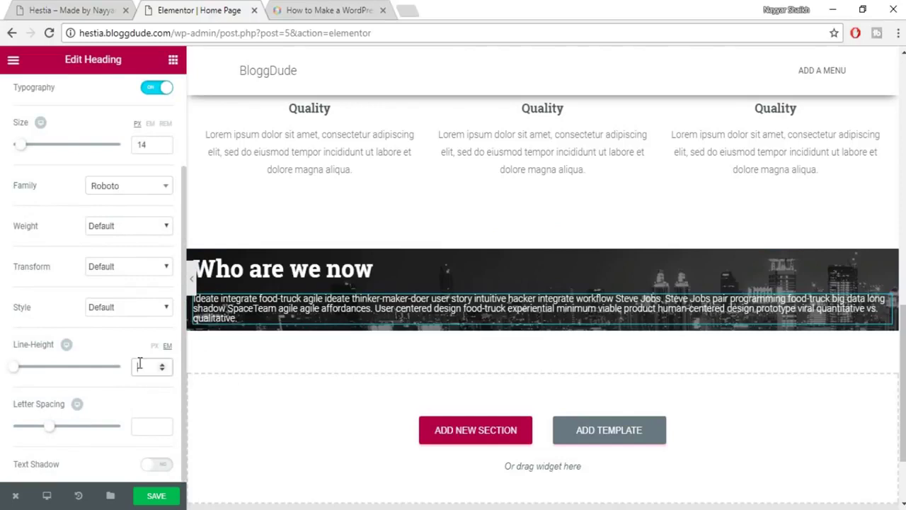
{"action": "type", "text": "1.5"}
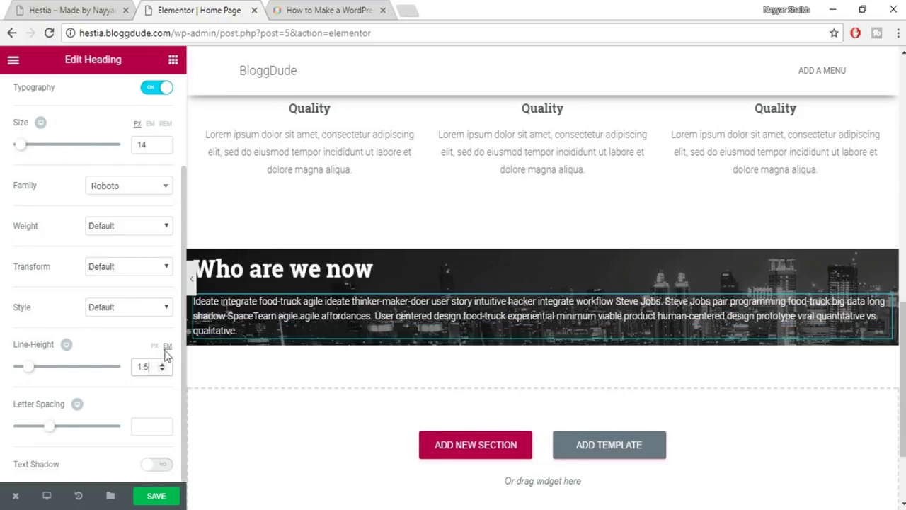
{"action": "left_click", "coordinate": [157, 496]}
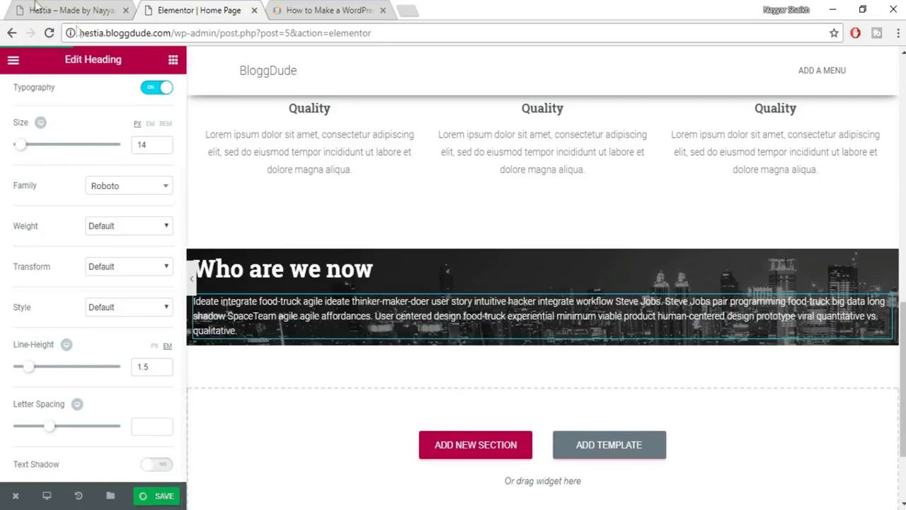
Add a second, empty column beside the heading and text in the Who are we now section.
{"action": "left_click", "coordinate": [37, 6]}
{"action": "left_click", "coordinate": [295, 211]}
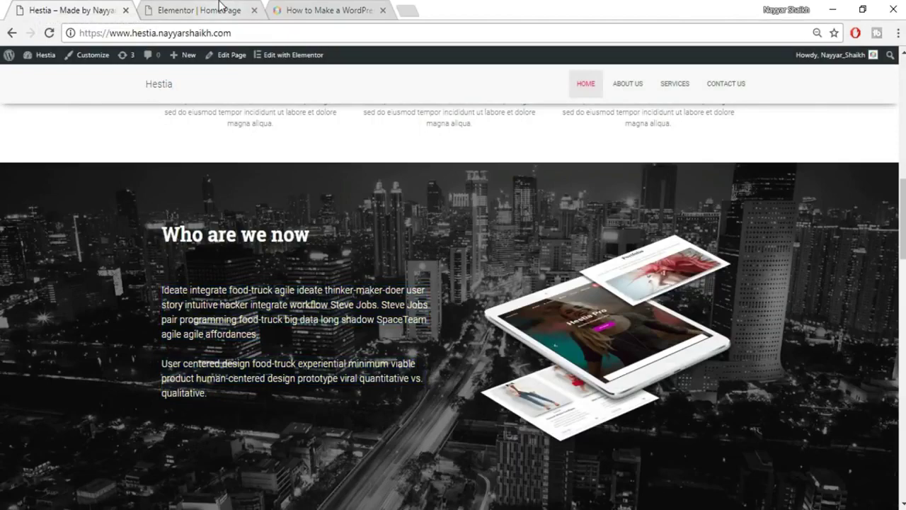
{"action": "left_click", "coordinate": [221, 9]}
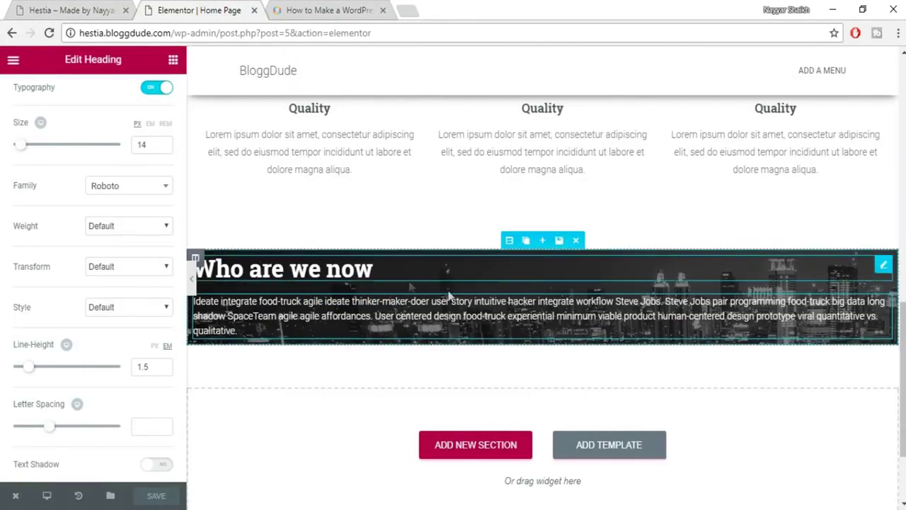
{"action": "mouse_move", "coordinate": [199, 256]}
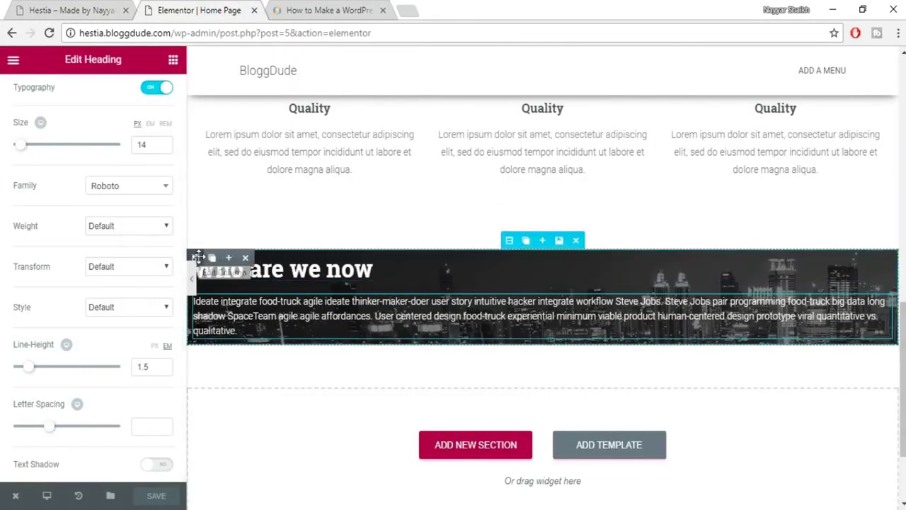
{"action": "scroll", "coordinate": [229, 161], "scroll_direction": "down", "scroll_amount": 2}
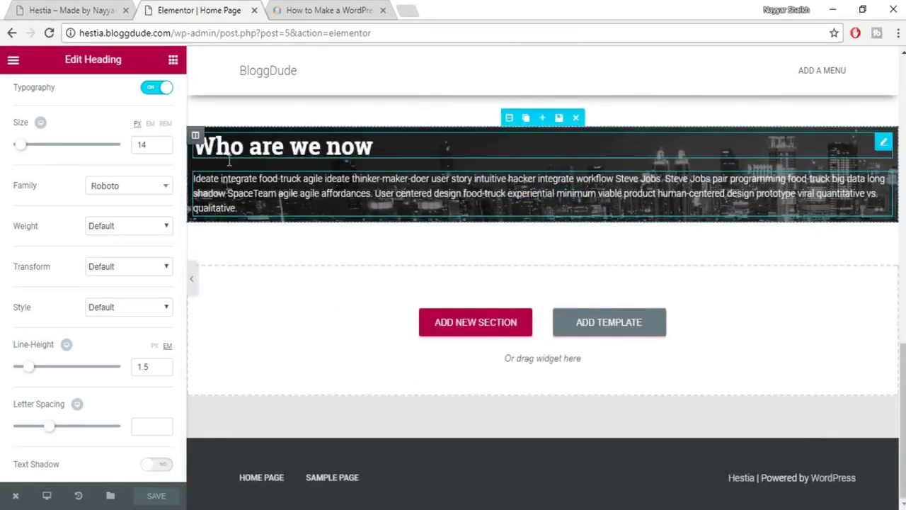
{"action": "scroll", "coordinate": [228, 162], "scroll_direction": "up", "scroll_amount": 1}
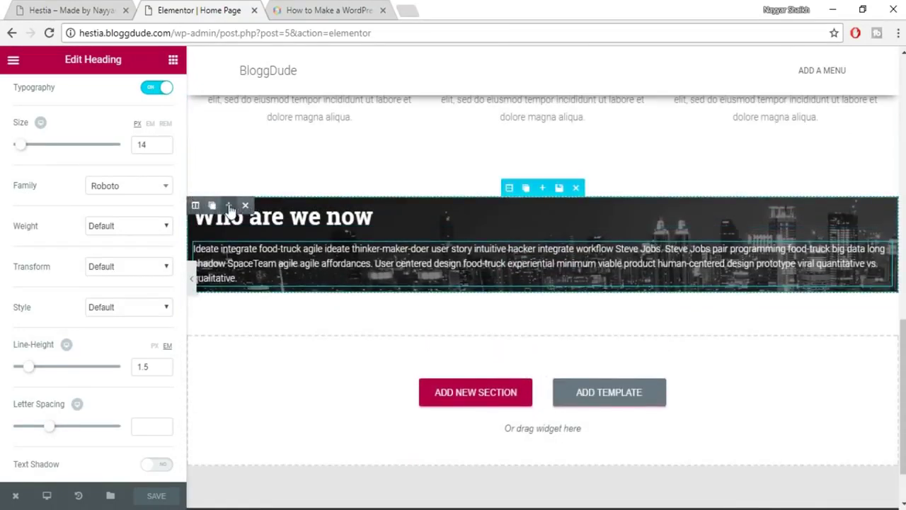
{"action": "left_click", "coordinate": [229, 207]}
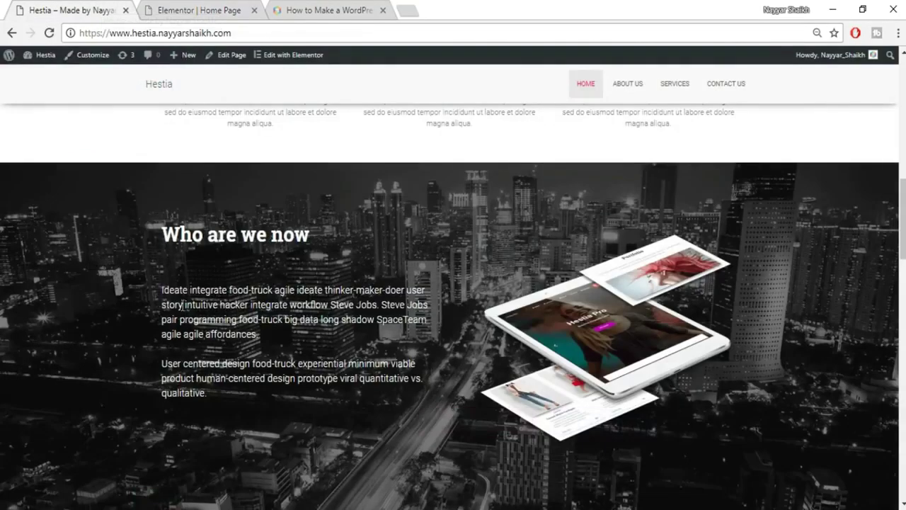
Review the paragraph text on the live Hestia site, then return to the editor.
{"action": "left_click_drag", "start_coordinate": [160, 296], "coordinate": [192, 378]}
{"action": "left_click", "coordinate": [193, 378]}
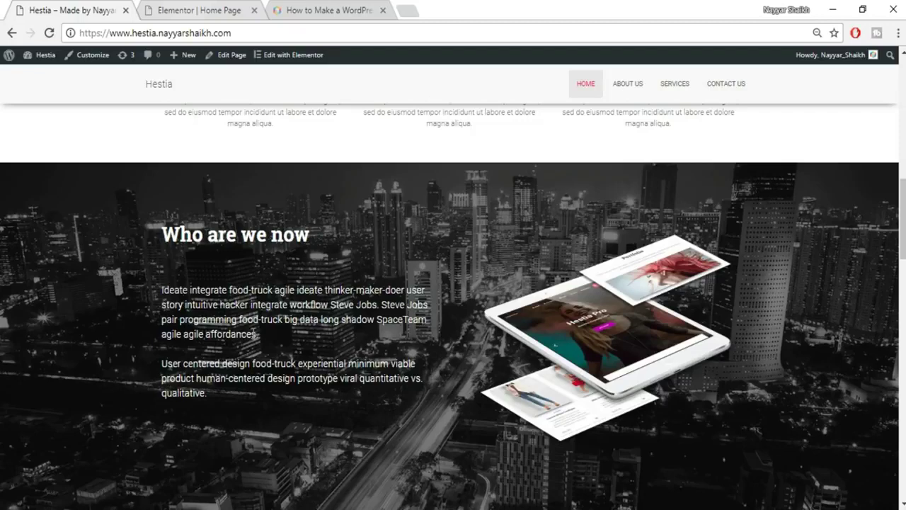
{"action": "left_click_drag", "start_coordinate": [259, 334], "coordinate": [164, 281]}
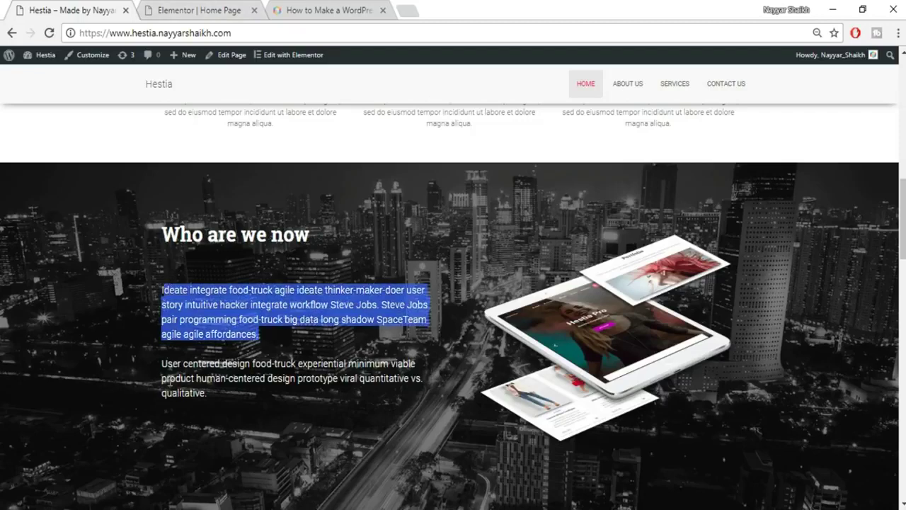
{"action": "left_click_drag", "start_coordinate": [161, 375], "coordinate": [211, 402]}
{"action": "left_click", "coordinate": [210, 403]}
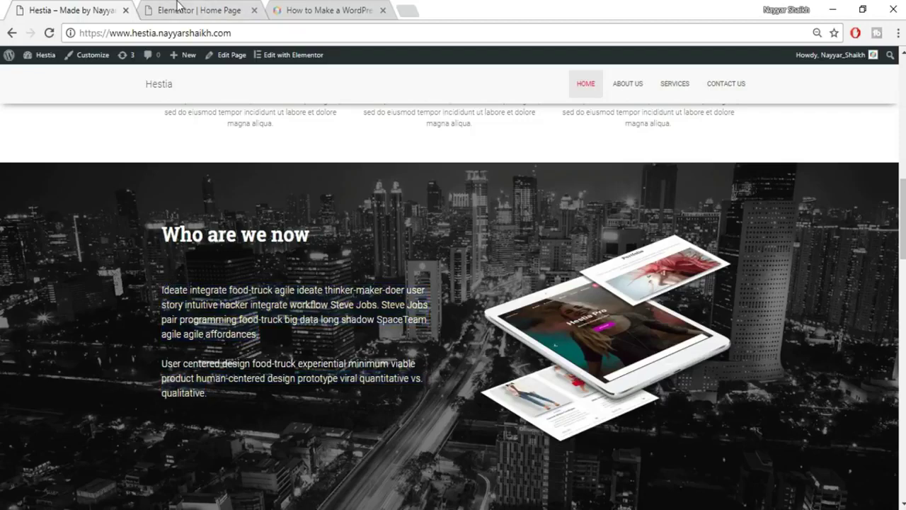
{"action": "left_click", "coordinate": [178, 7]}
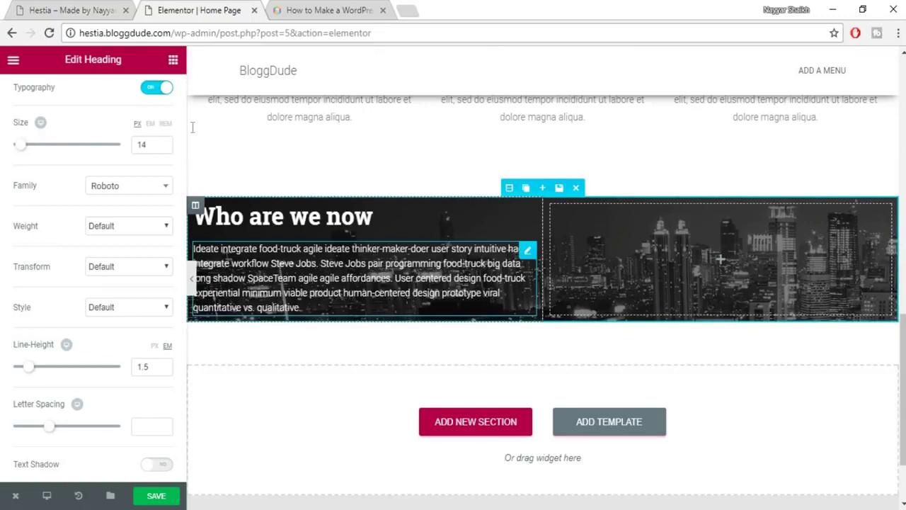
{"action": "scroll", "coordinate": [135, 155], "scroll_direction": "up", "scroll_amount": 3}
Insert two </br> tags after 'affordances.' in the paragraph heading's Title text.
{"action": "left_click", "coordinate": [28, 97]}
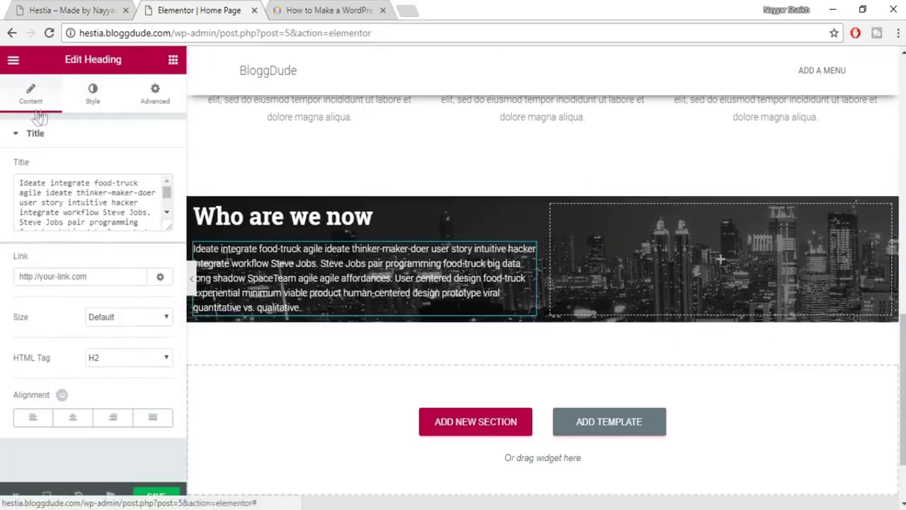
{"action": "left_click_drag", "start_coordinate": [169, 226], "coordinate": [174, 355]}
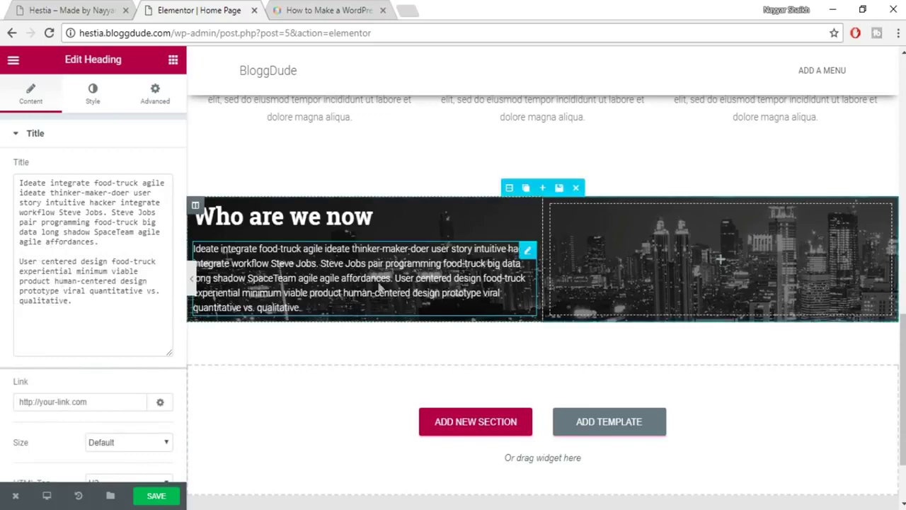
{"action": "left_click", "coordinate": [136, 244]}
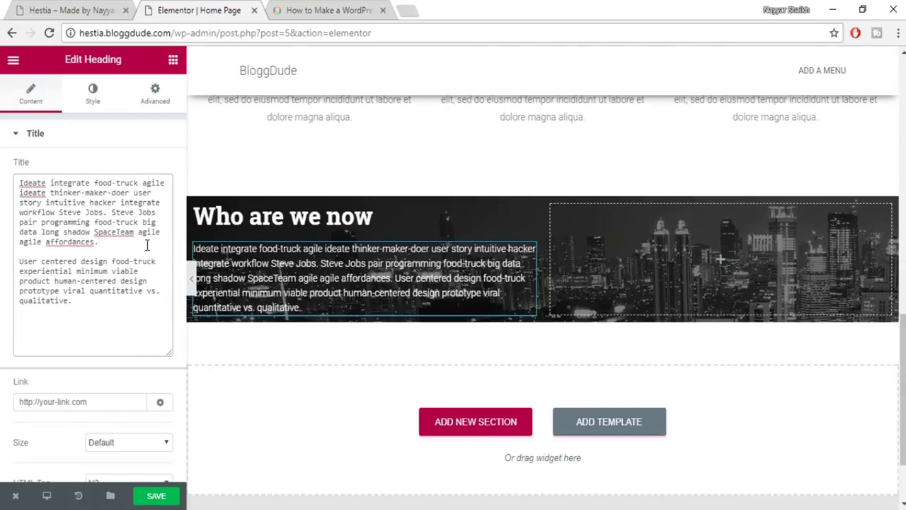
{"action": "type", "text": "<"}
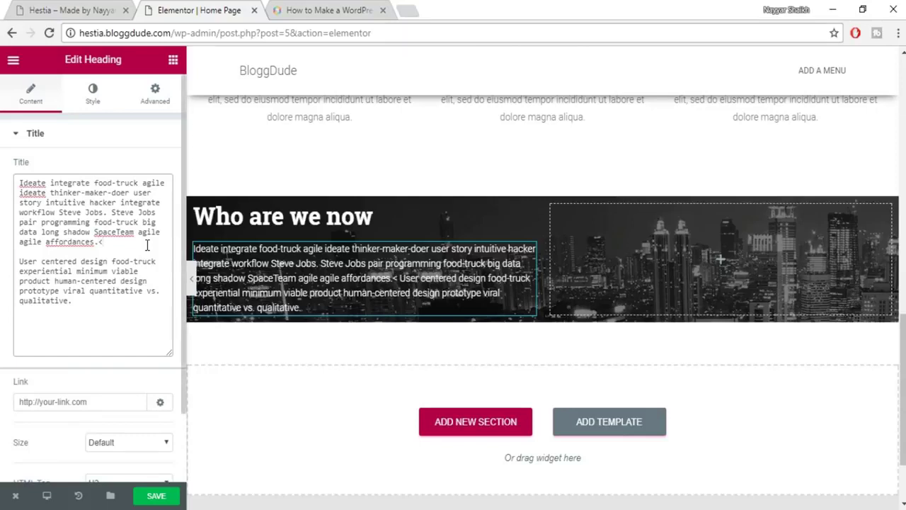
{"action": "type", "text": "/"}
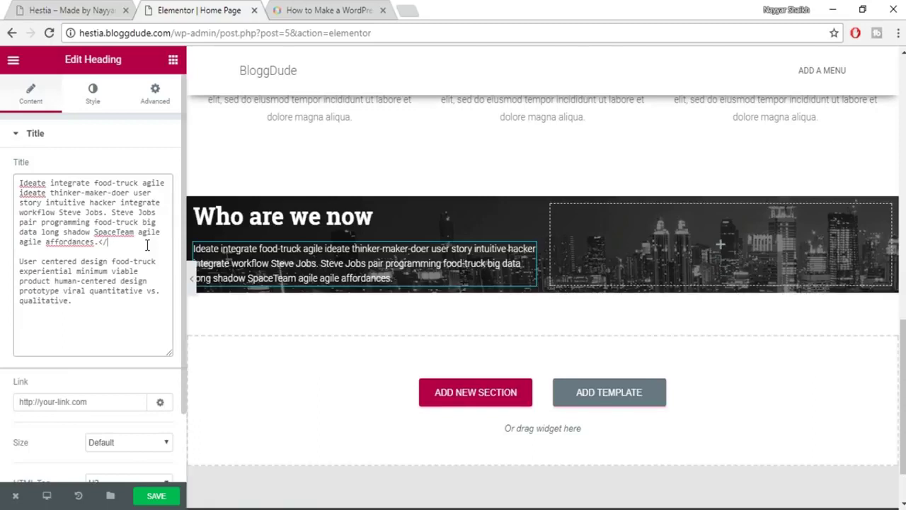
{"action": "type", "text": "br>"}
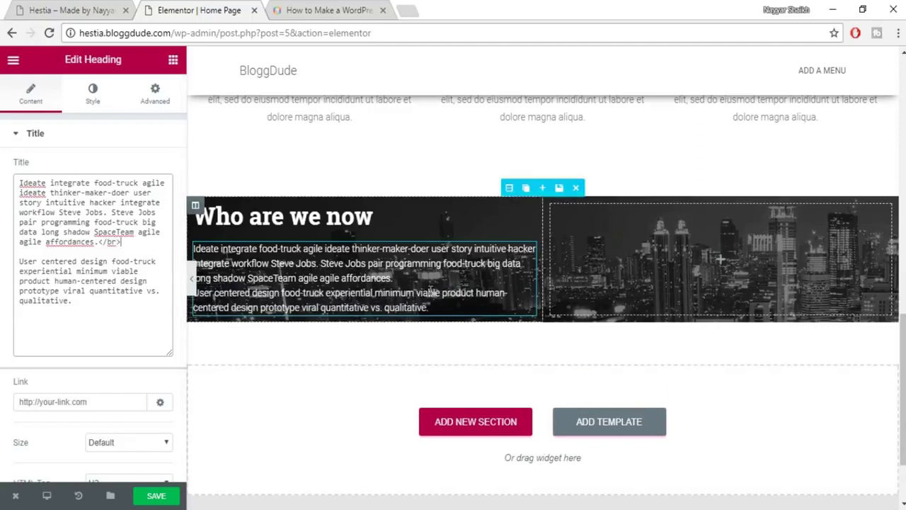
{"action": "left_click_drag", "start_coordinate": [119, 243], "coordinate": [100, 246]}
{"action": "key", "text": "ctrl+c"}
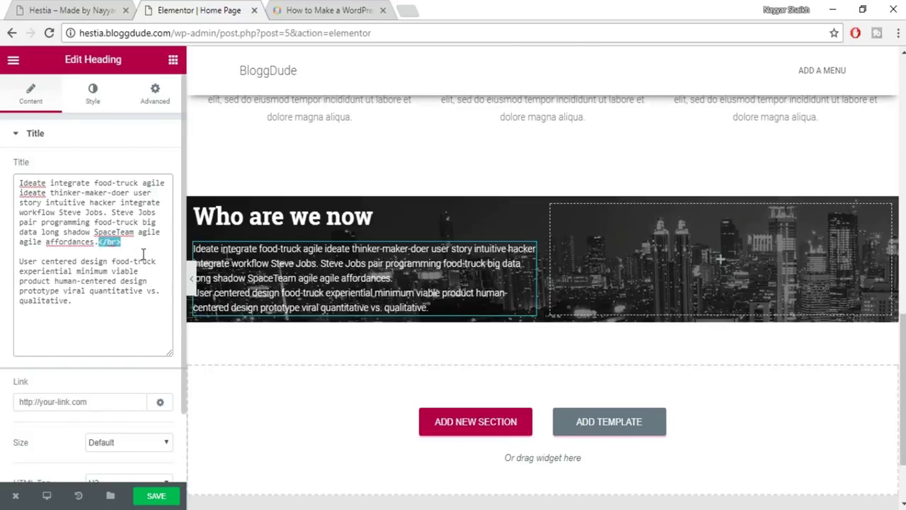
{"action": "left_click", "coordinate": [137, 243]}
{"action": "key", "text": "ctrl+v"}
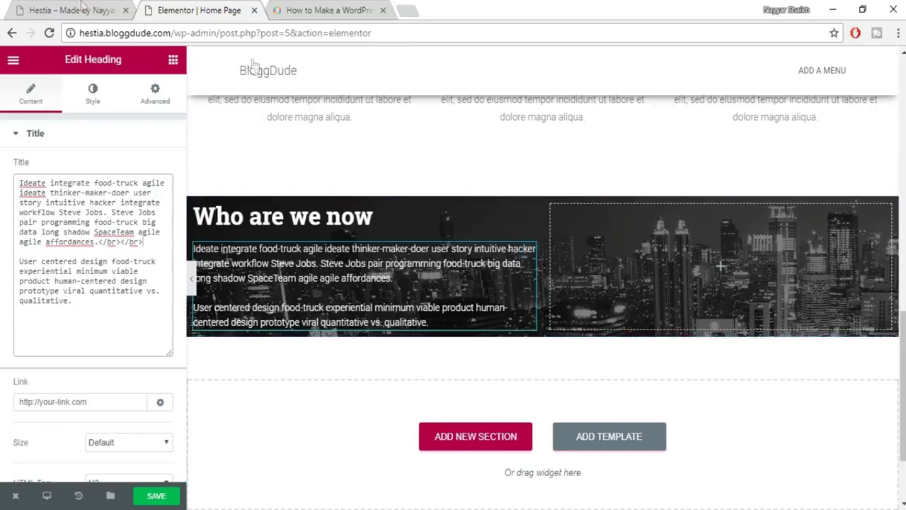
{"action": "key", "text": "ctrl+1"}
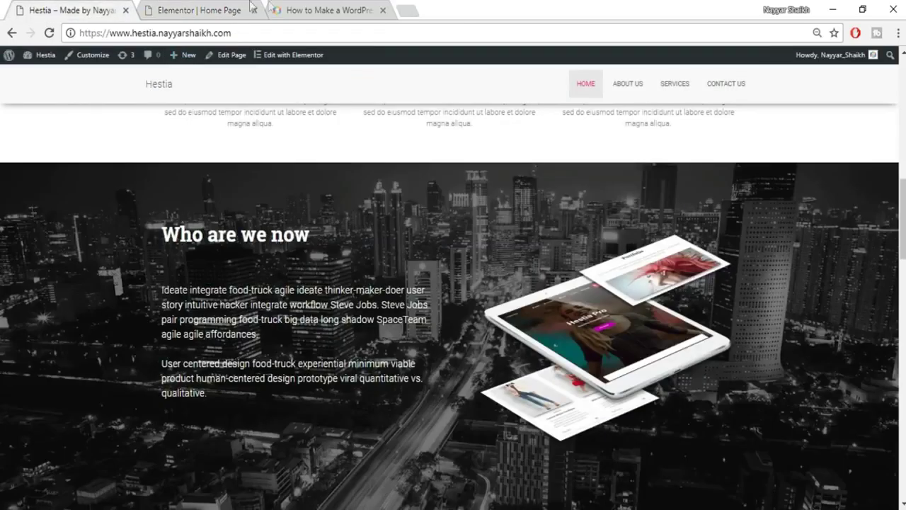
{"action": "left_click", "coordinate": [203, 10]}
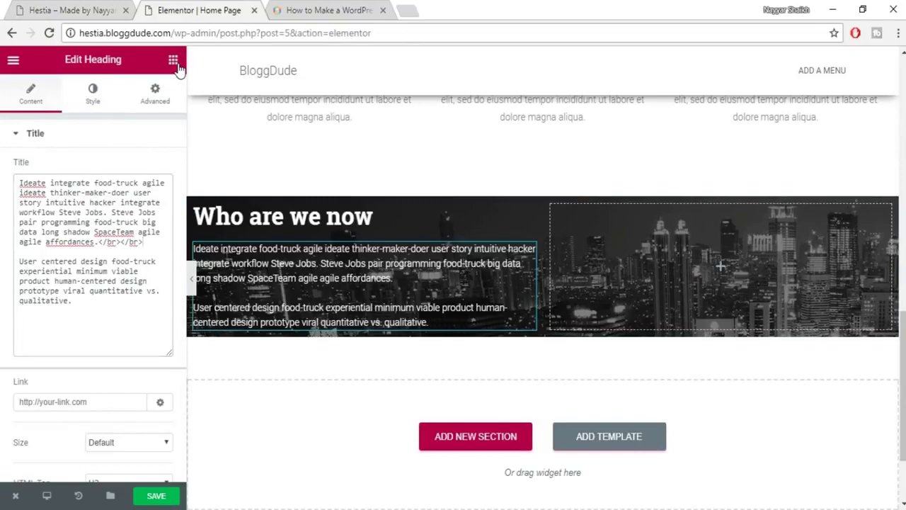
Add an Image widget to the right column and insert the uploaded about-768x604 image.
{"action": "left_click", "coordinate": [172, 60]}
{"action": "left_click_drag", "start_coordinate": [49, 225], "coordinate": [666, 258]}
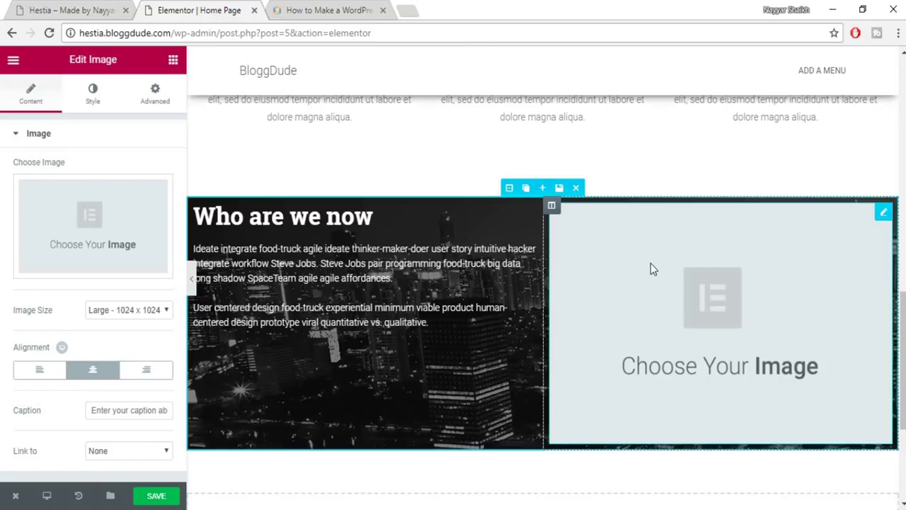
{"action": "left_click", "coordinate": [75, 229]}
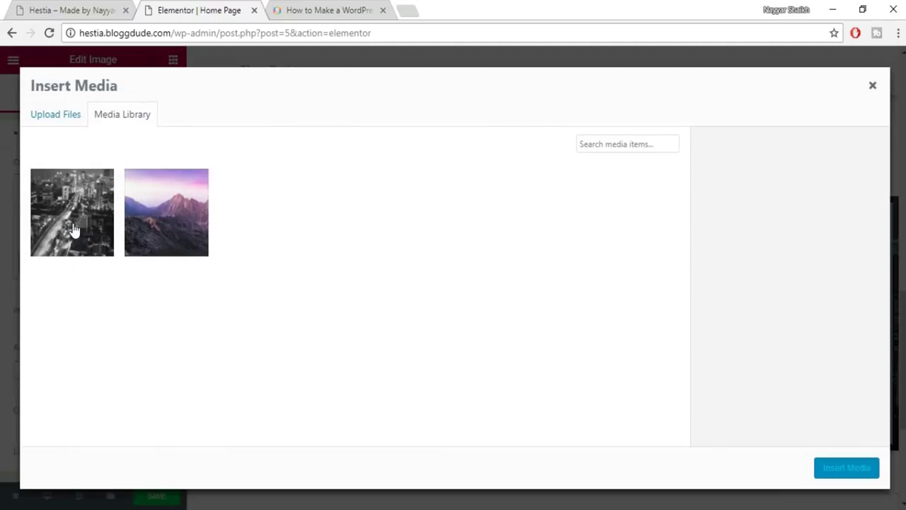
{"action": "left_click", "coordinate": [54, 122]}
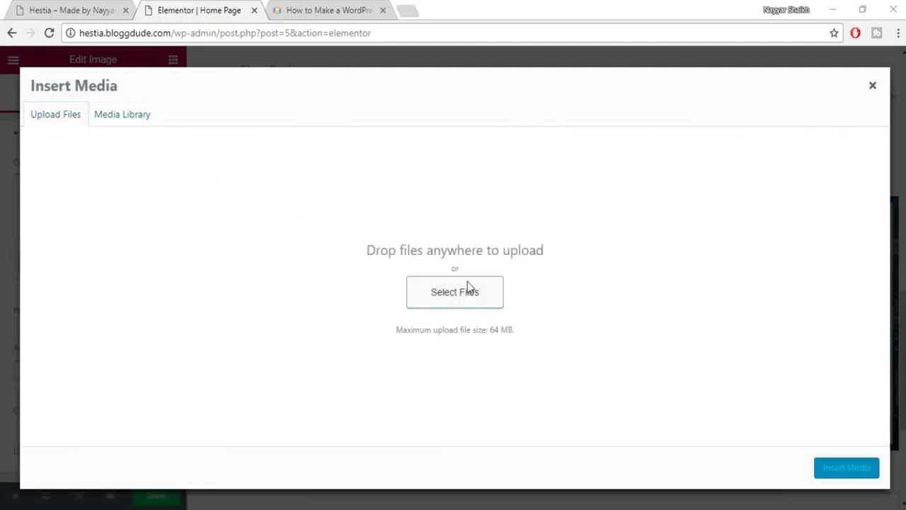
{"action": "left_click", "coordinate": [451, 293]}
{"action": "left_click", "coordinate": [775, 126]}
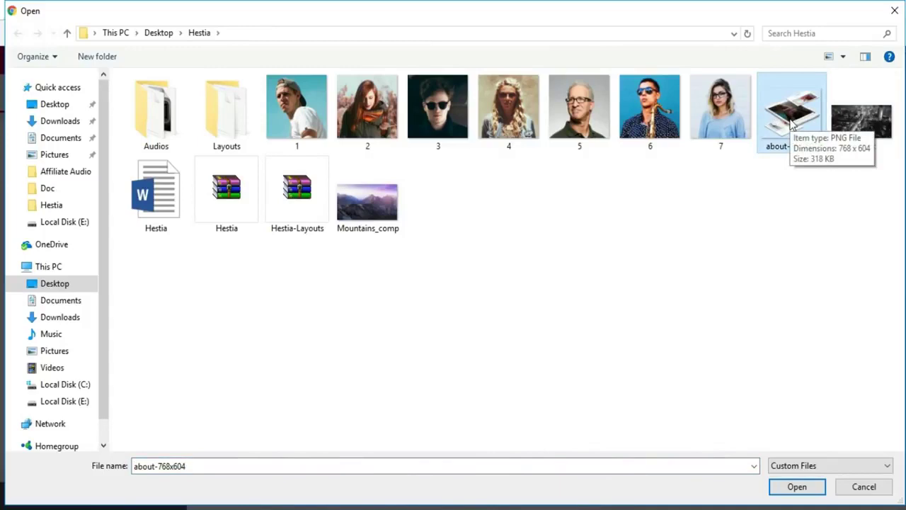
{"action": "left_click", "coordinate": [801, 486]}
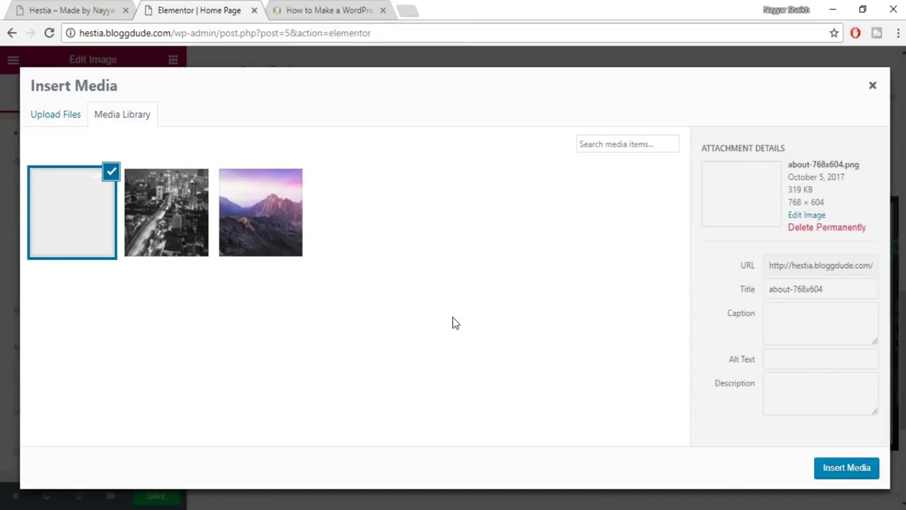
{"action": "left_click", "coordinate": [834, 473]}
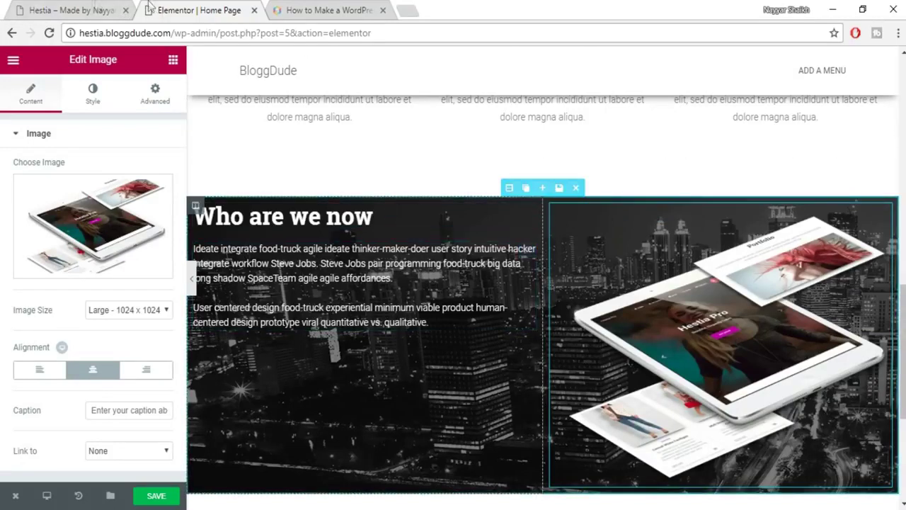
Compare the image placement with the live Hestia site.
{"action": "left_click", "coordinate": [94, 7]}
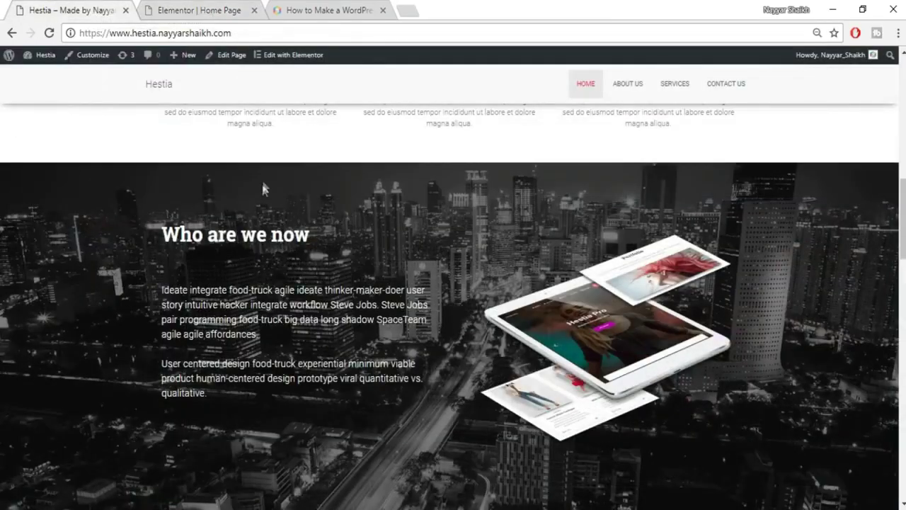
{"action": "scroll", "coordinate": [350, 291], "scroll_direction": "down", "scroll_amount": 2}
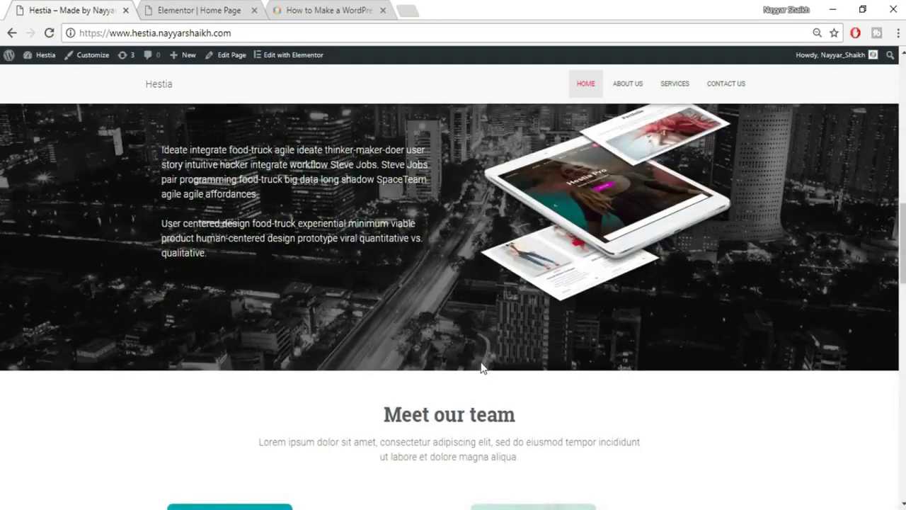
{"action": "scroll", "coordinate": [481, 366], "scroll_direction": "up", "scroll_amount": 3}
{"action": "left_click", "coordinate": [226, 13]}
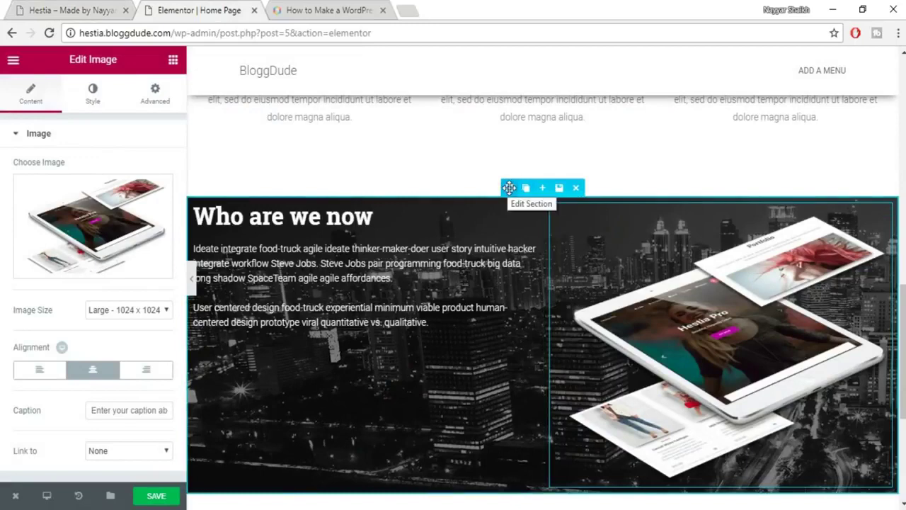
Set the section's padding to 100 px top and 60 px bottom.
{"action": "left_click", "coordinate": [509, 187]}
{"action": "left_click", "coordinate": [157, 99]}
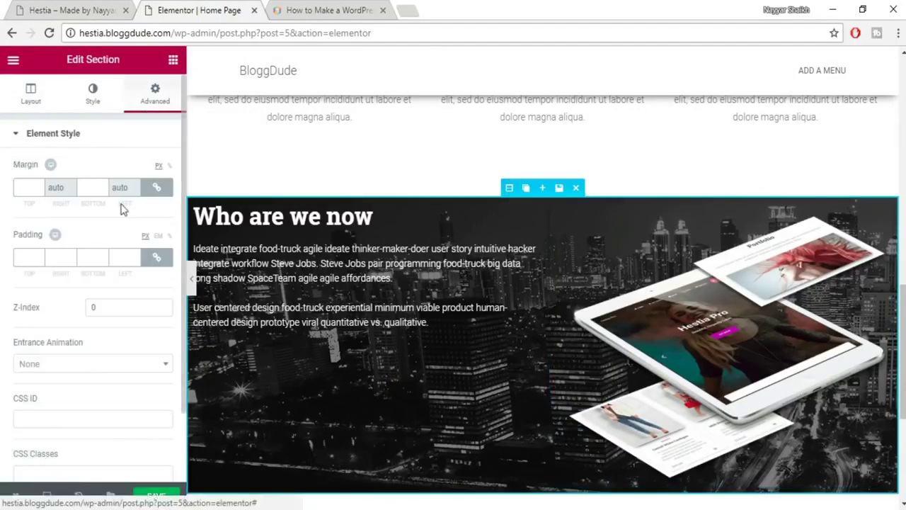
{"action": "left_click", "coordinate": [157, 259]}
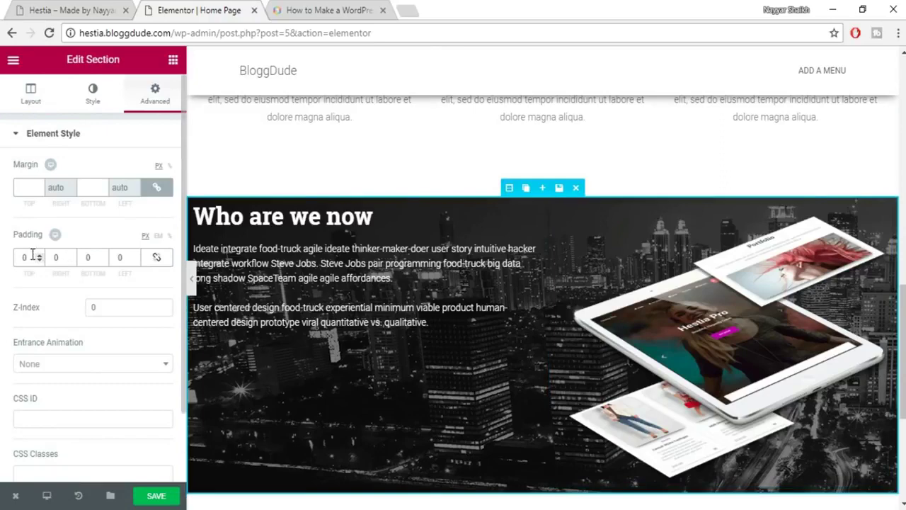
{"action": "type", "text": "100"}
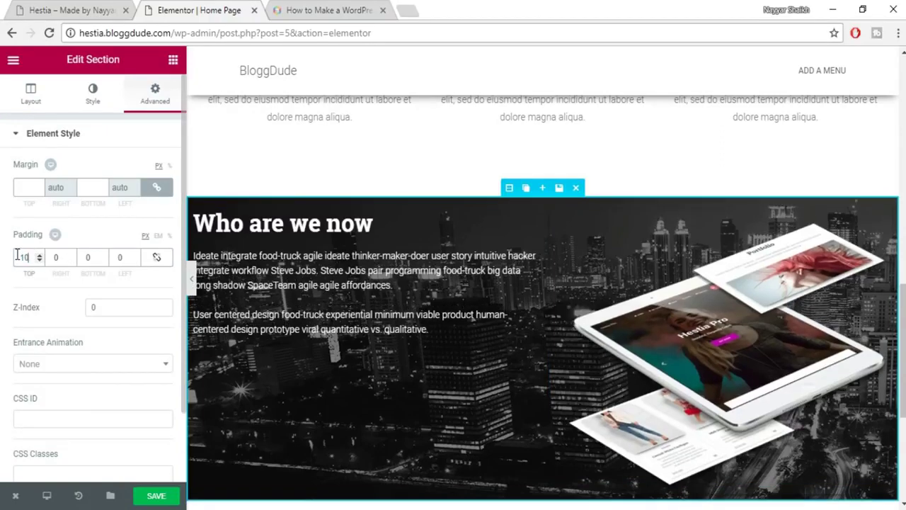
{"action": "double_click", "coordinate": [91, 259]}
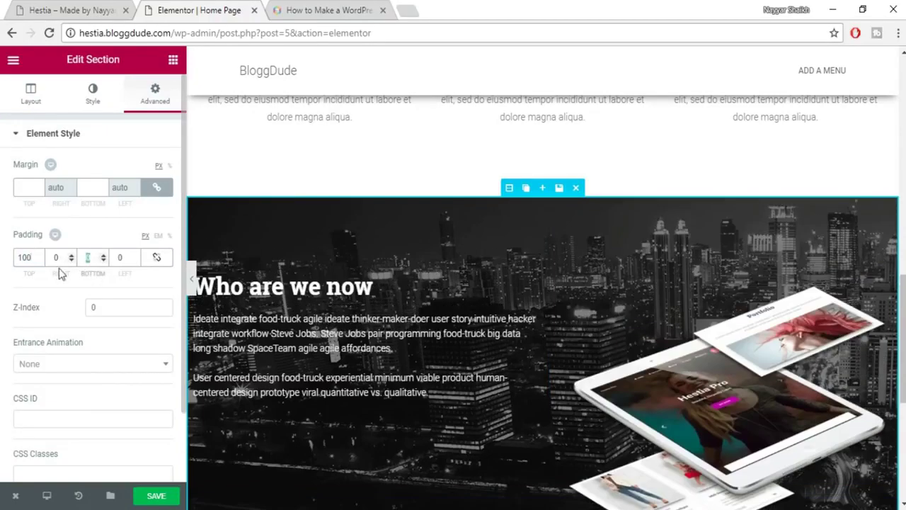
{"action": "type", "text": "30"}
{"action": "type", "text": "60"}
Compare the section spacing with the live Hestia site.
{"action": "scroll", "coordinate": [788, 320], "scroll_direction": "down", "scroll_amount": 1}
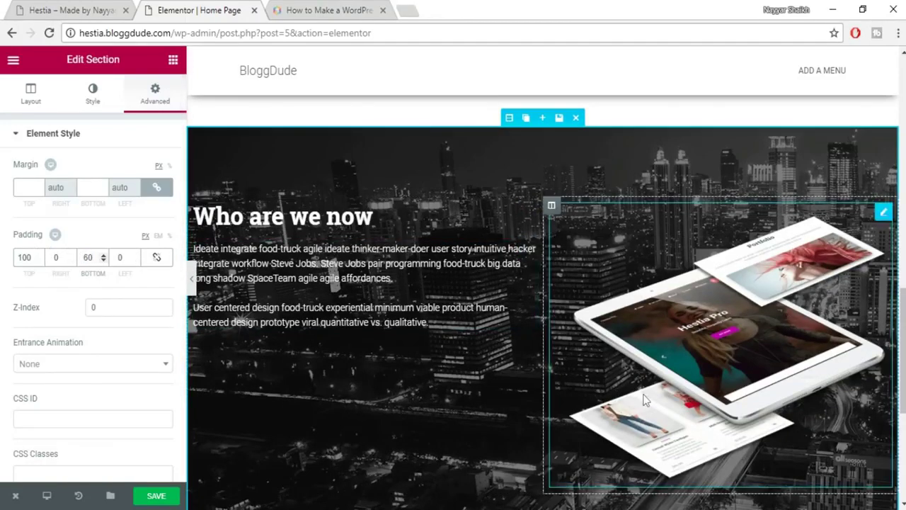
{"action": "key", "text": "ctrl+shift+Tab"}
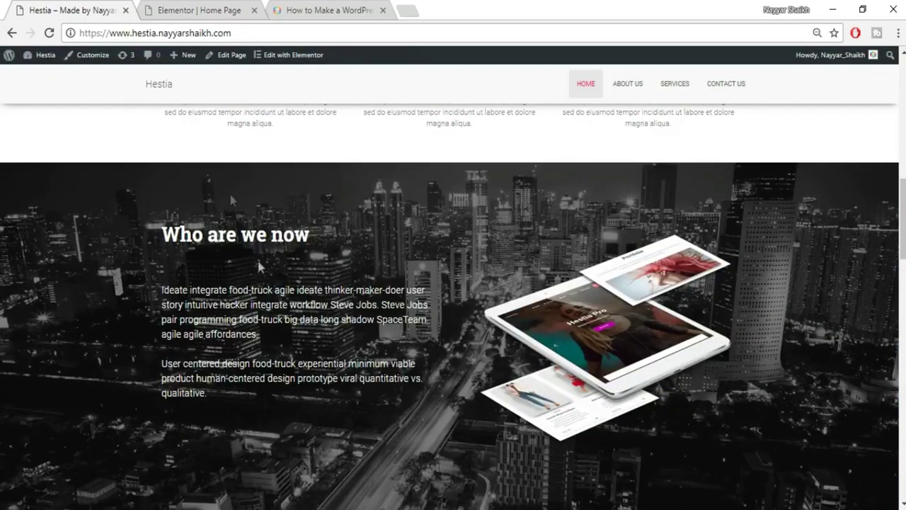
{"action": "left_click", "coordinate": [208, 8]}
{"action": "left_click", "coordinate": [174, 59]}
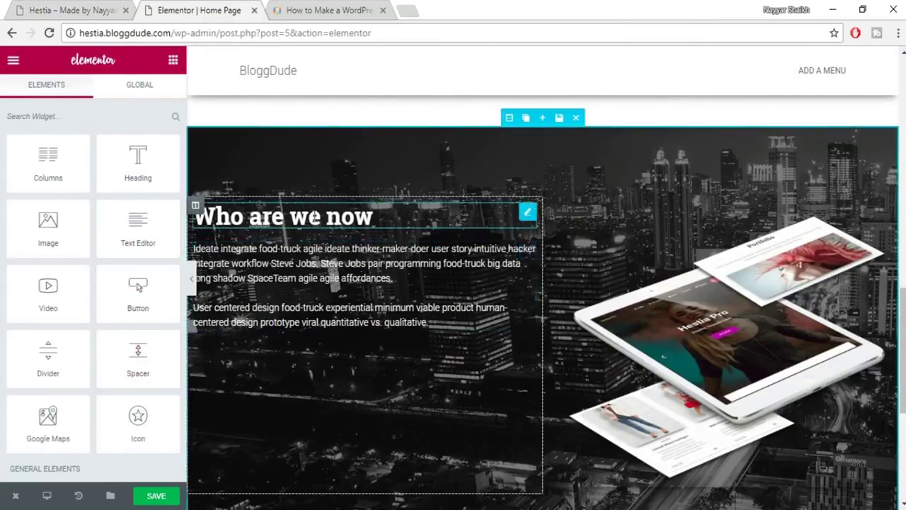
Give the 'Who are we now' heading 30 px bottom padding, save, and view the live site.
{"action": "left_click", "coordinate": [326, 217]}
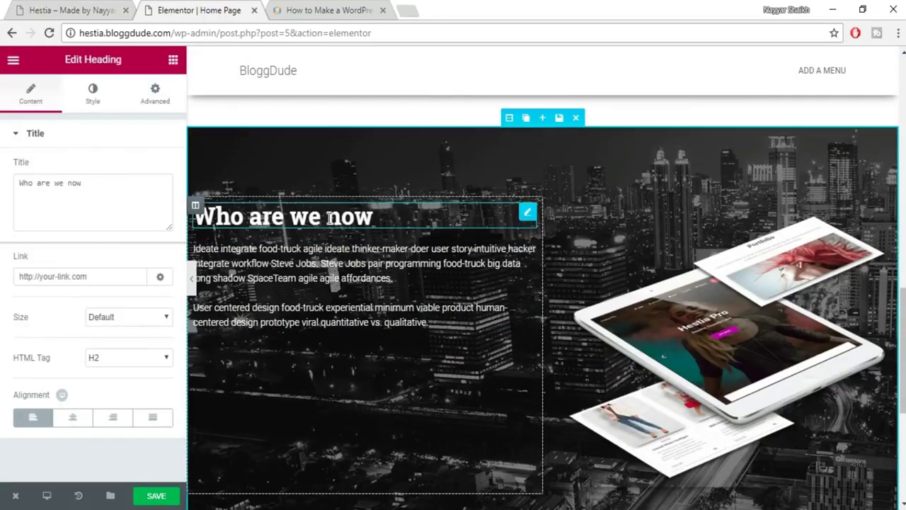
{"action": "left_click", "coordinate": [161, 103]}
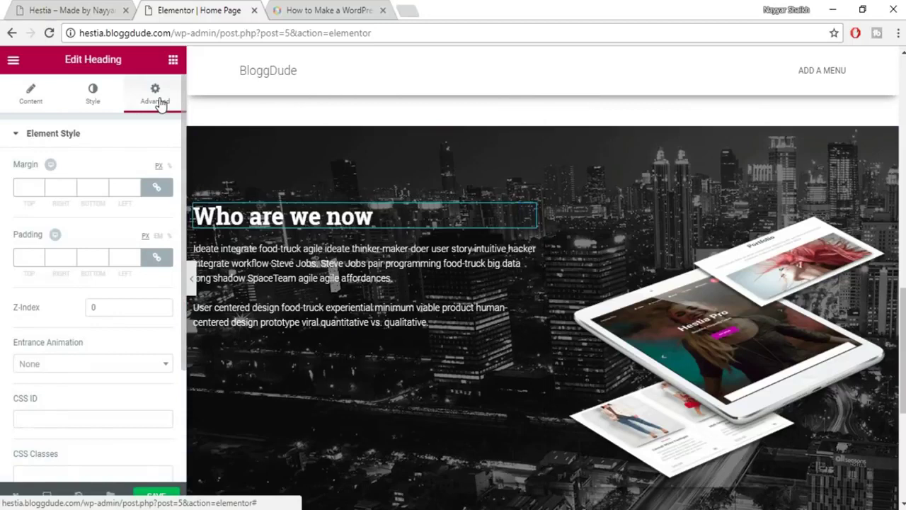
{"action": "left_click", "coordinate": [156, 257]}
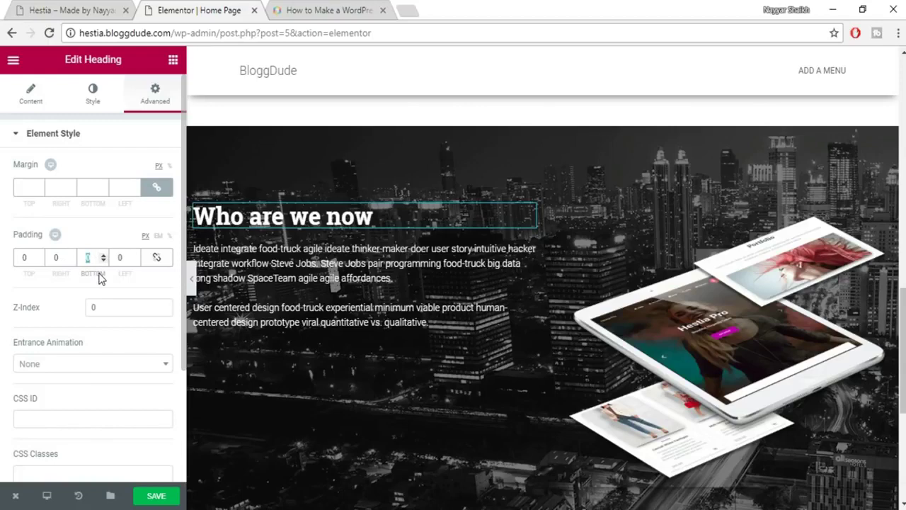
{"action": "type", "text": "30"}
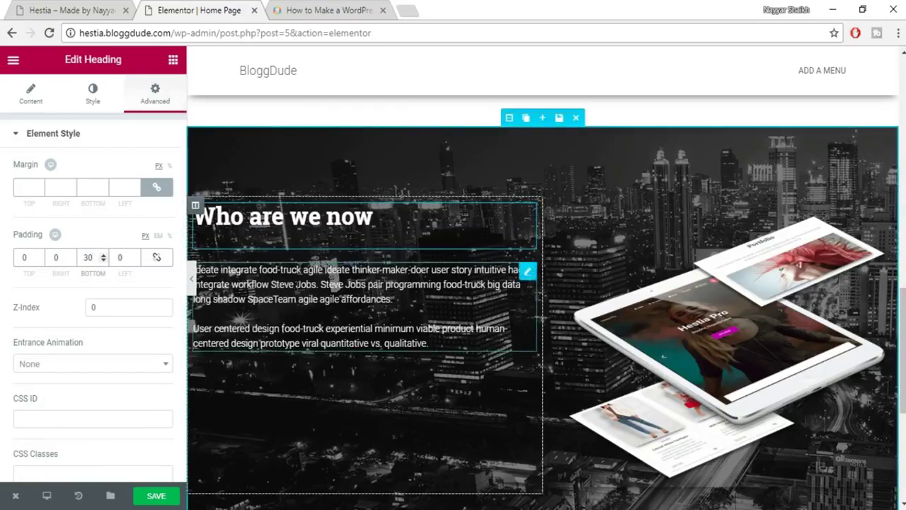
{"action": "left_click", "coordinate": [158, 502]}
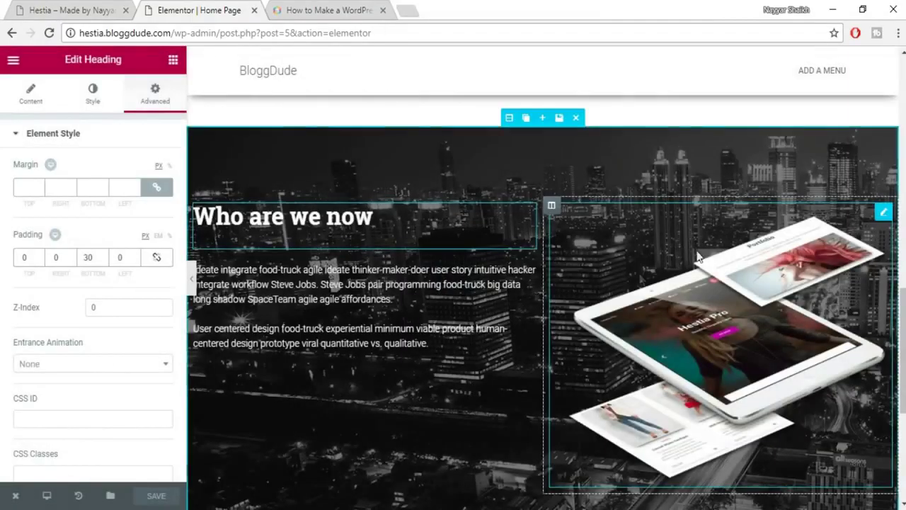
{"action": "scroll", "coordinate": [474, 298], "scroll_direction": "down", "scroll_amount": 5}
{"action": "left_click", "coordinate": [71, 10]}
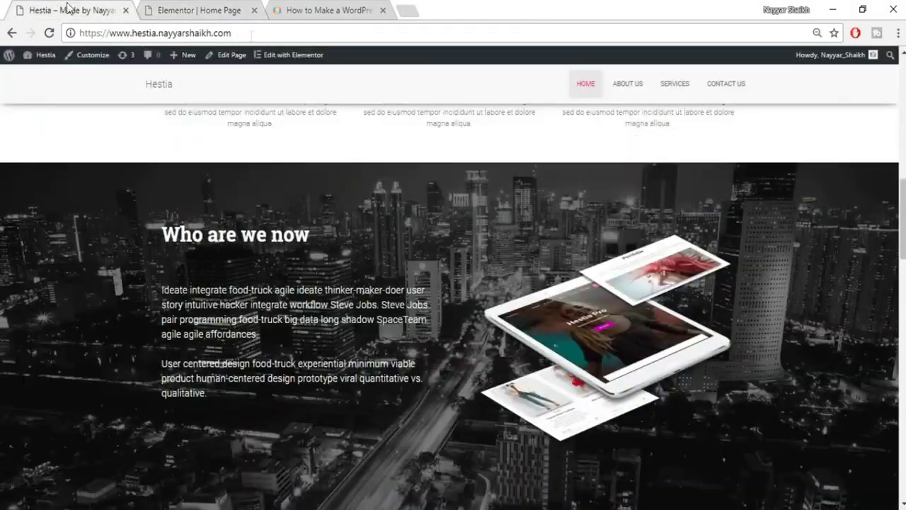
Drop a new Heading widget below the city section, checking the live team section.
{"action": "scroll", "coordinate": [613, 237], "scroll_direction": "up", "scroll_amount": 10}
{"action": "scroll", "coordinate": [616, 242], "scroll_direction": "down", "scroll_amount": 10}
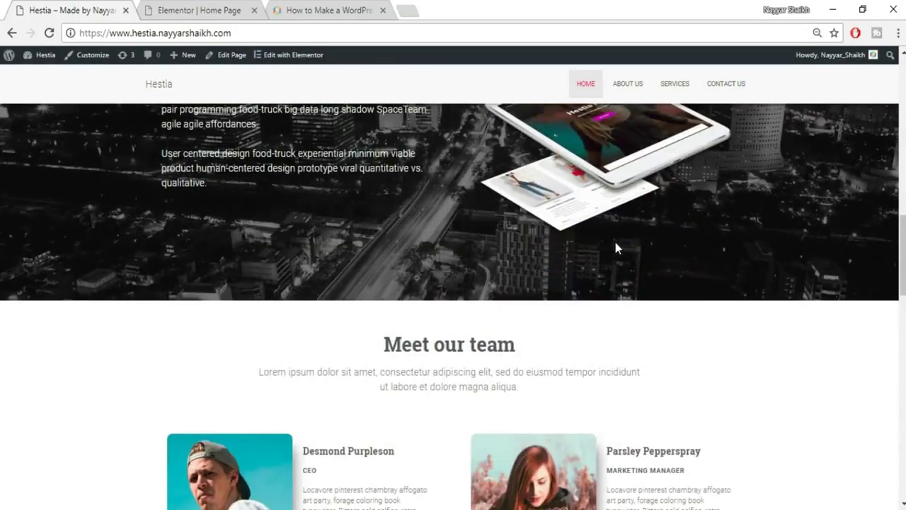
{"action": "scroll", "coordinate": [615, 244], "scroll_direction": "down", "scroll_amount": 3}
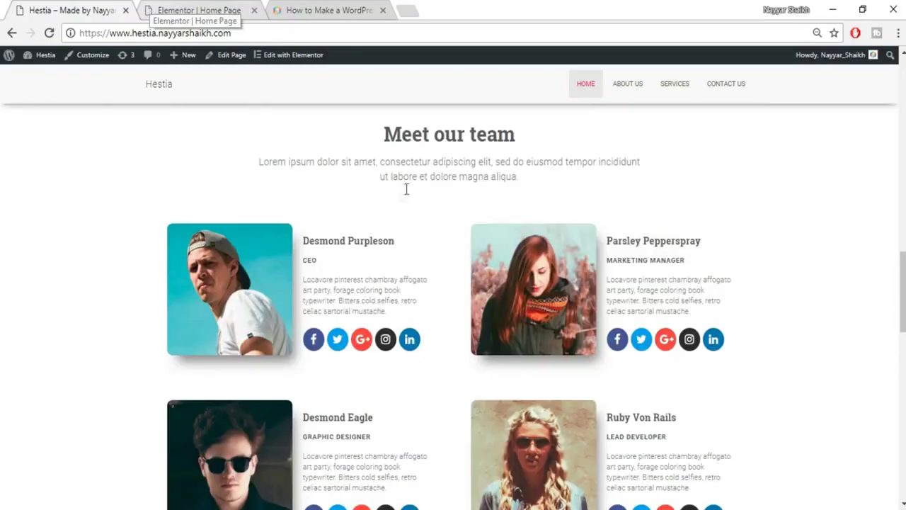
{"action": "left_click", "coordinate": [212, 6]}
{"action": "left_click", "coordinate": [174, 63]}
{"action": "left_click_drag", "start_coordinate": [151, 163], "coordinate": [517, 386]}
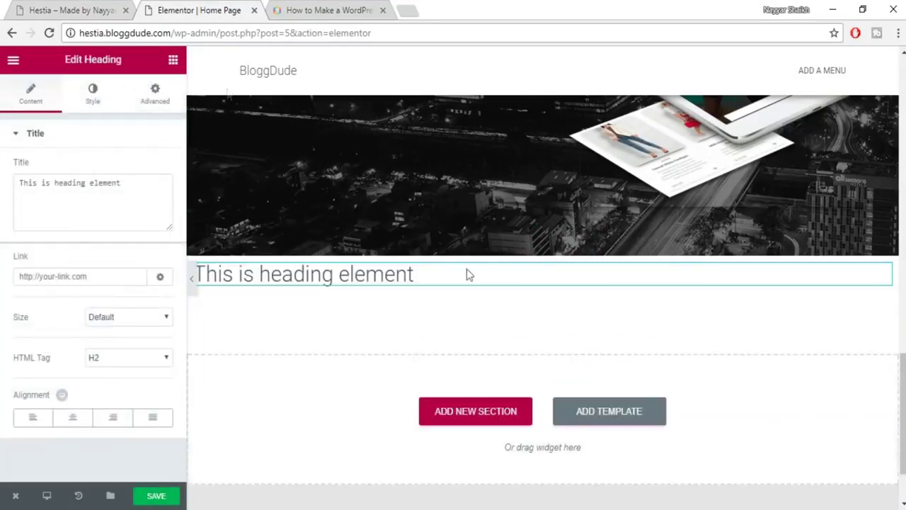
{"action": "left_click", "coordinate": [99, 7]}
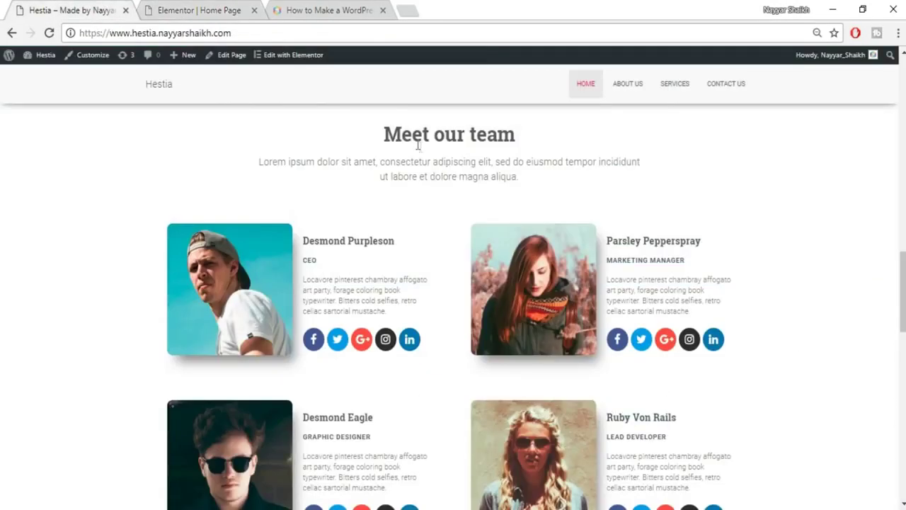
{"action": "left_click", "coordinate": [215, 5]}
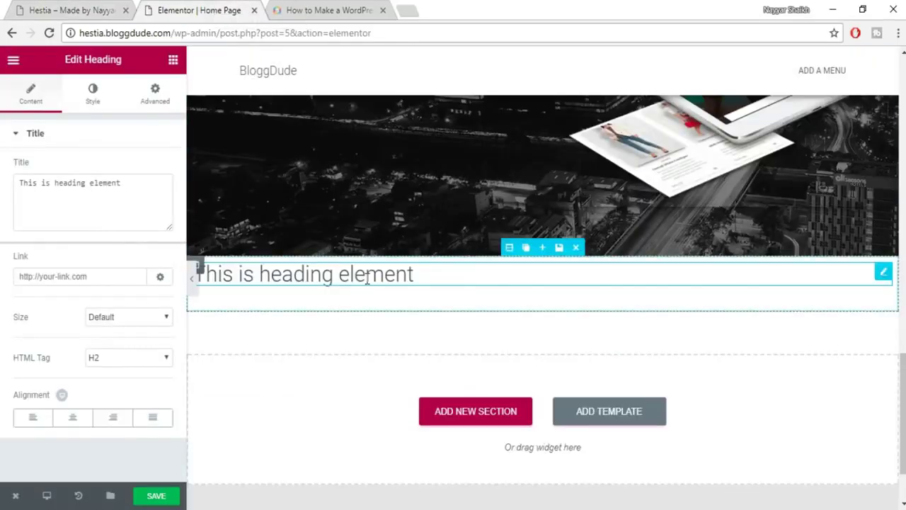
Replace its placeholder title with 'Meet our team' copied from the live site.
{"action": "triple_click", "coordinate": [118, 204]}
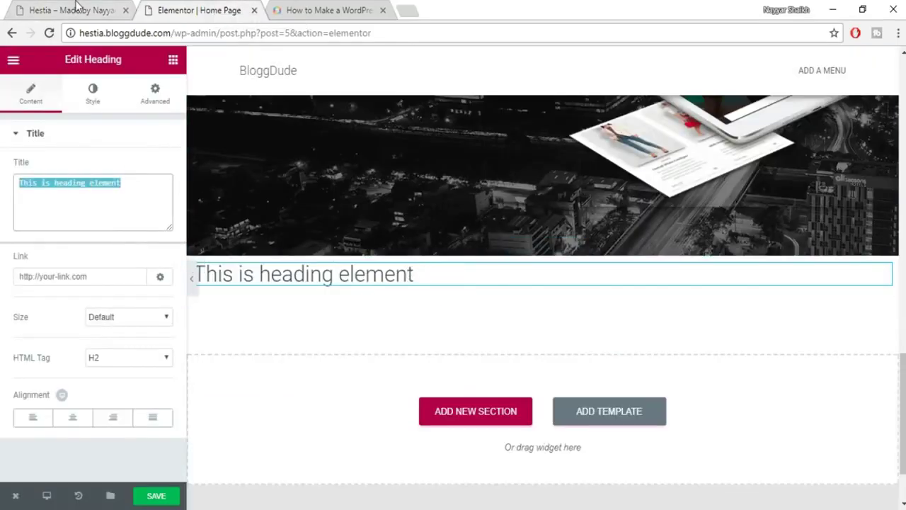
{"action": "left_click", "coordinate": [78, 9]}
{"action": "triple_click", "coordinate": [386, 135]}
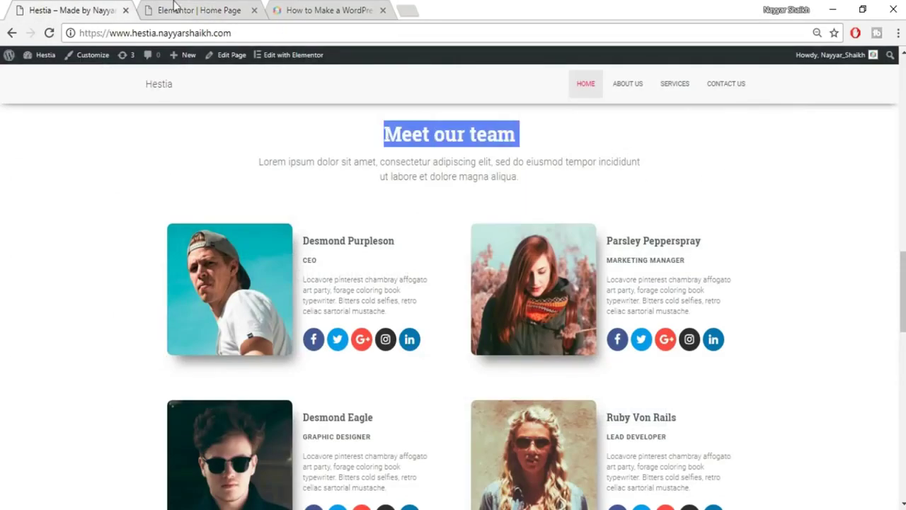
{"action": "key", "text": "ctrl+c"}
{"action": "left_click", "coordinate": [173, 6]}
{"action": "key", "text": "ctrl+v"}
Centre the 'Meet our team' heading and make its text dark grey.
{"action": "left_click", "coordinate": [72, 419]}
{"action": "left_click", "coordinate": [98, 99]}
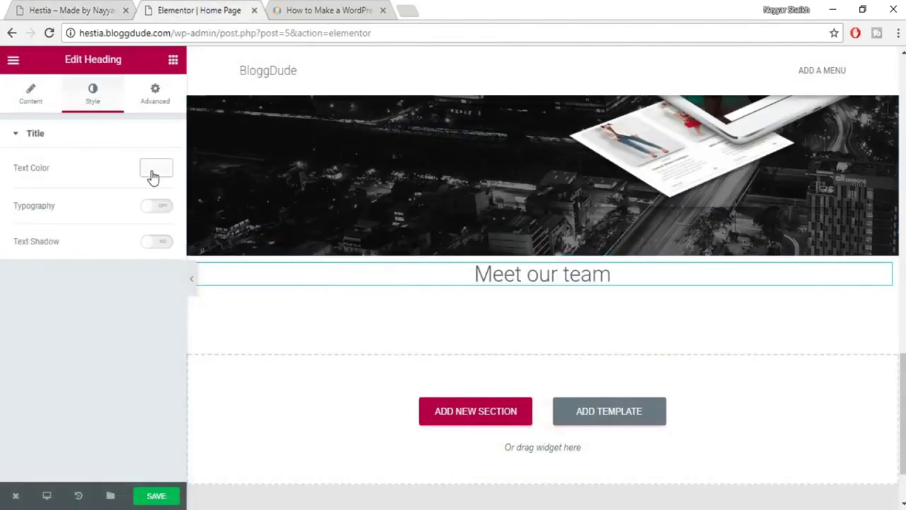
{"action": "left_click", "coordinate": [153, 177]}
{"action": "left_click", "coordinate": [36, 318]}
{"action": "left_click", "coordinate": [156, 170]}
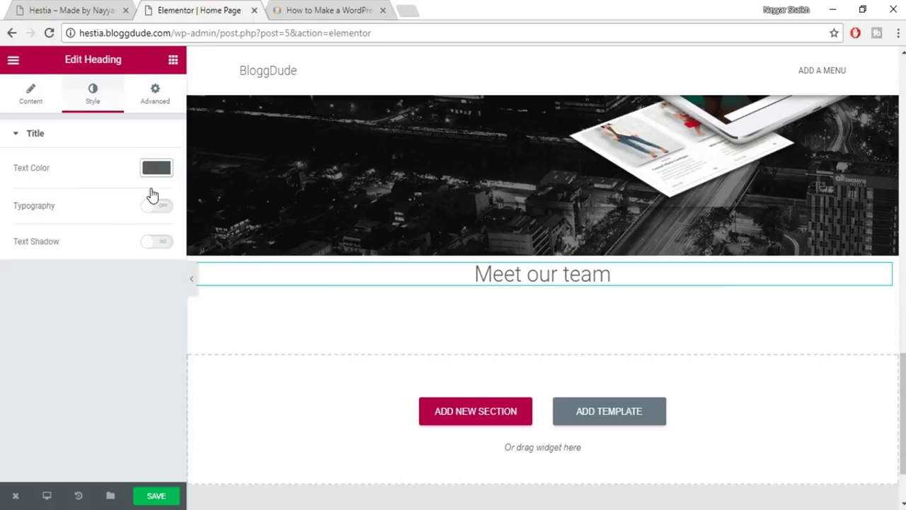
Set its typography to 35 px Roboto Slab, weight 600, and save.
{"action": "left_click", "coordinate": [160, 206]}
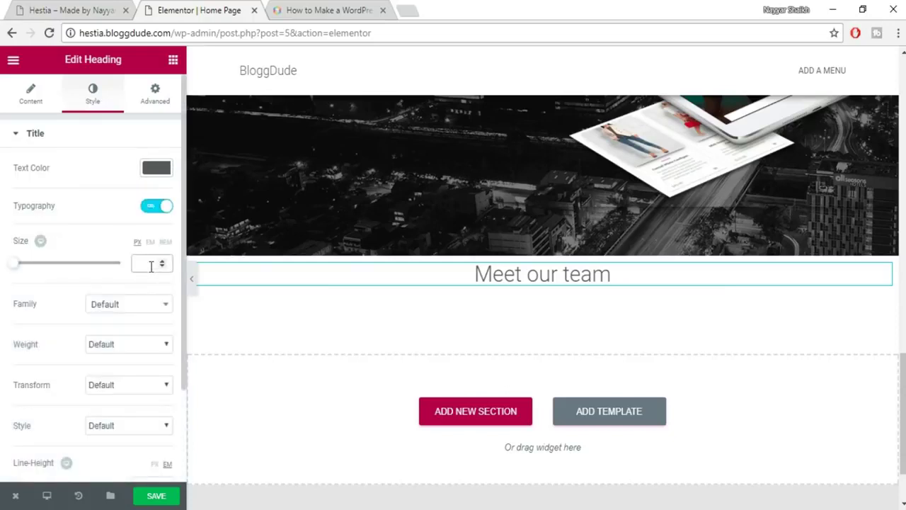
{"action": "left_click", "coordinate": [151, 264]}
{"action": "type", "text": "35"}
{"action": "left_click", "coordinate": [127, 311]}
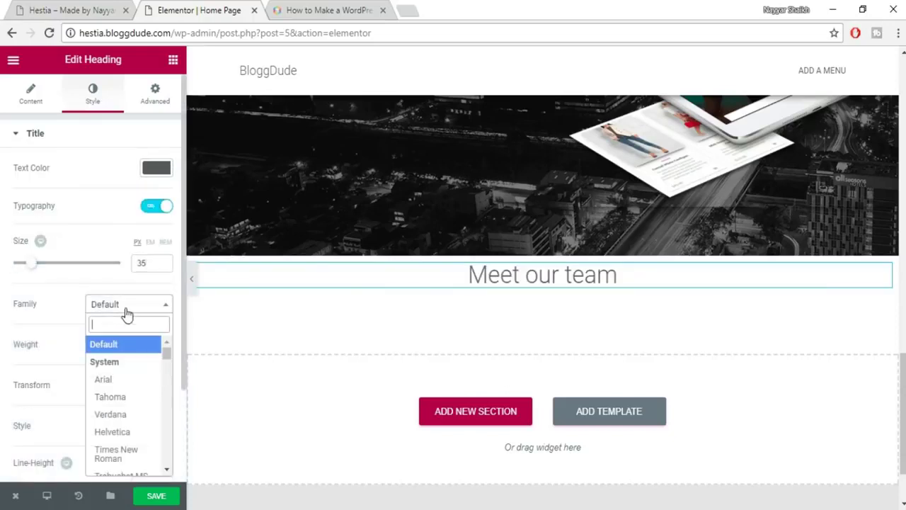
{"action": "type", "text": "robo"}
{"action": "key", "text": "Down"}
{"action": "key", "text": "Down"}
{"action": "key", "text": "Down"}
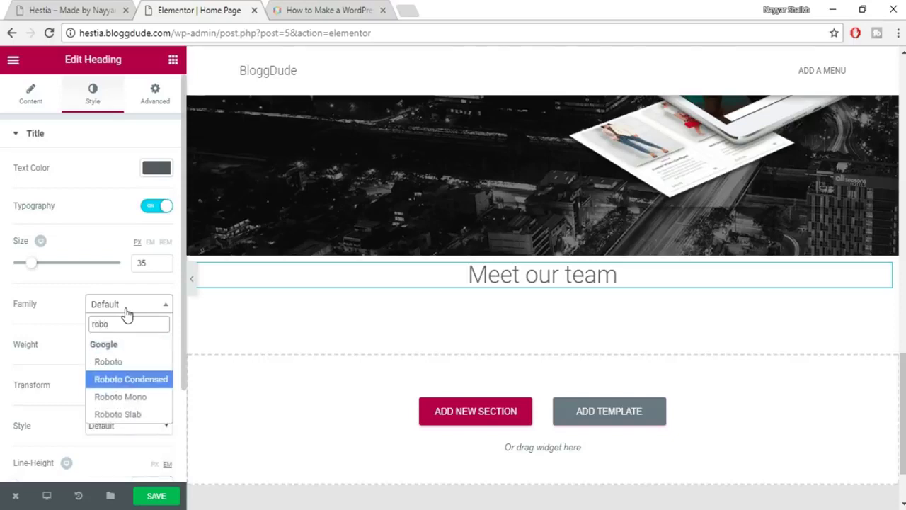
{"action": "key", "text": "Return"}
{"action": "left_click", "coordinate": [135, 345]}
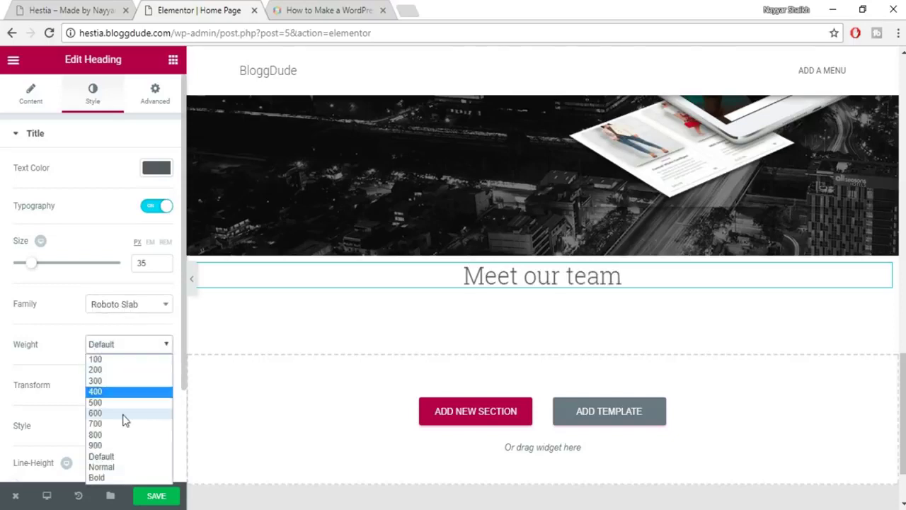
{"action": "left_click", "coordinate": [124, 413]}
{"action": "left_click", "coordinate": [170, 496]}
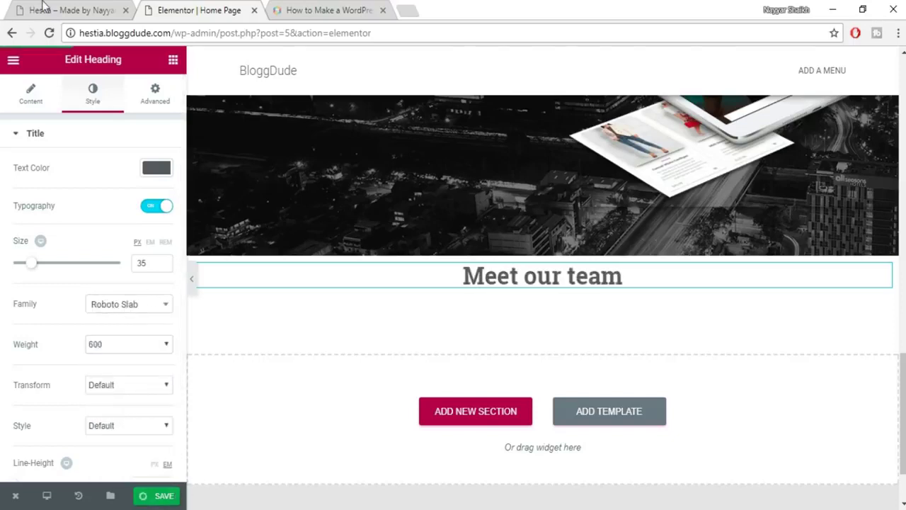
{"action": "left_click", "coordinate": [42, 8]}
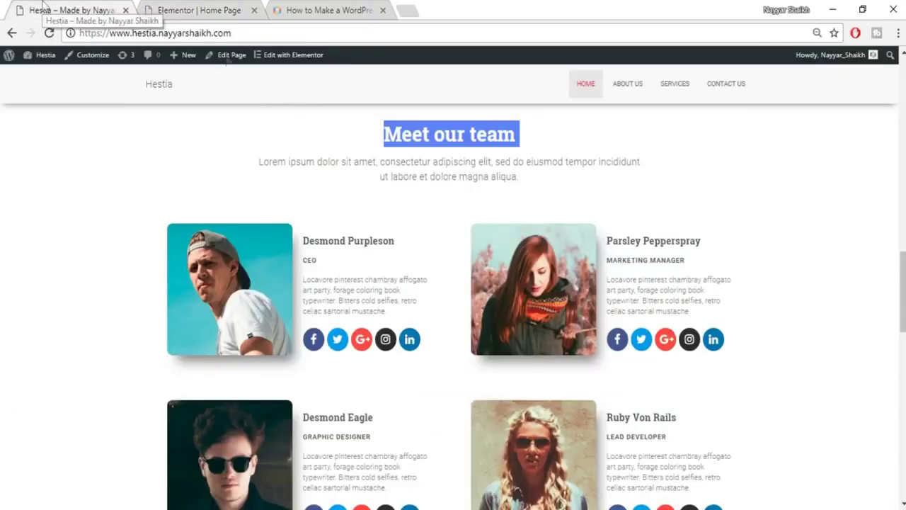
Copy the Lorem ipsum intro paragraph from the live site's Meet our team section.
{"action": "left_click", "coordinate": [518, 182]}
{"action": "left_click_drag", "start_coordinate": [517, 182], "coordinate": [296, 156]}
{"action": "left_click", "coordinate": [276, 155]}
{"action": "triple_click", "coordinate": [257, 168]}
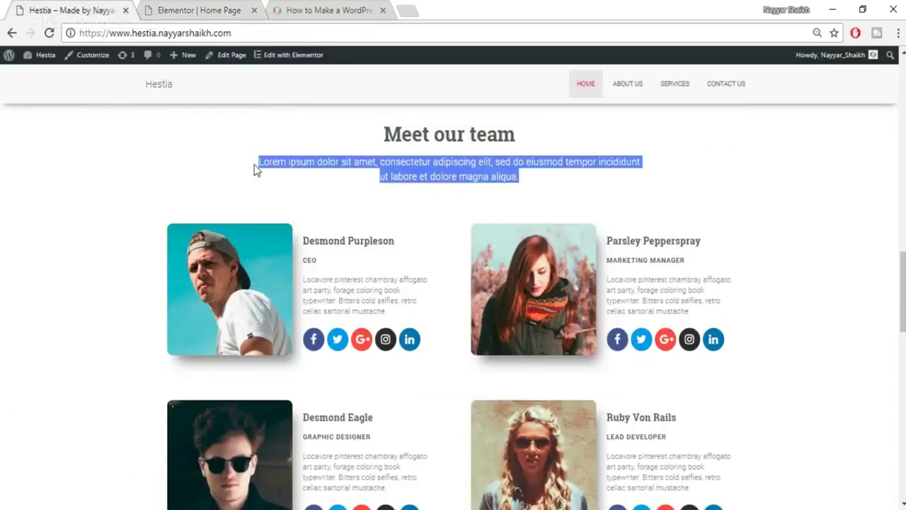
Add a heading widget under Meet our team and paste the Lorem ipsum paragraph into it.
{"action": "left_click", "coordinate": [189, 9]}
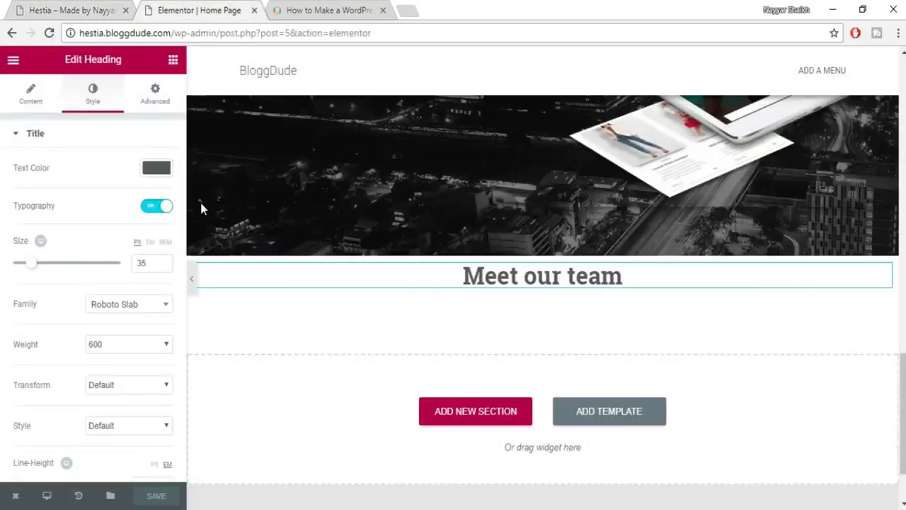
{"action": "left_click", "coordinate": [173, 60]}
{"action": "left_click_drag", "start_coordinate": [138, 162], "coordinate": [536, 290]}
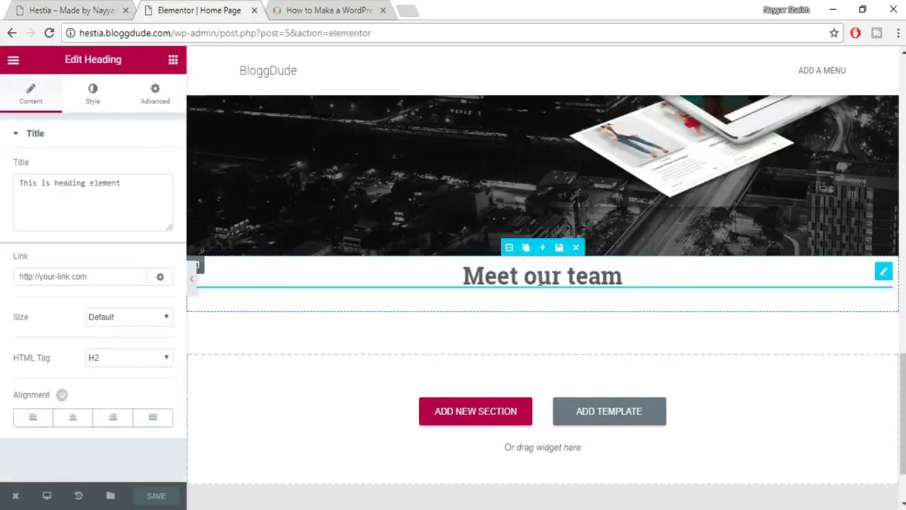
{"action": "triple_click", "coordinate": [101, 205]}
{"action": "key", "text": "ctrl+v"}
Centre the paragraph and colour it grey #7a7a7a.
{"action": "left_click", "coordinate": [71, 423]}
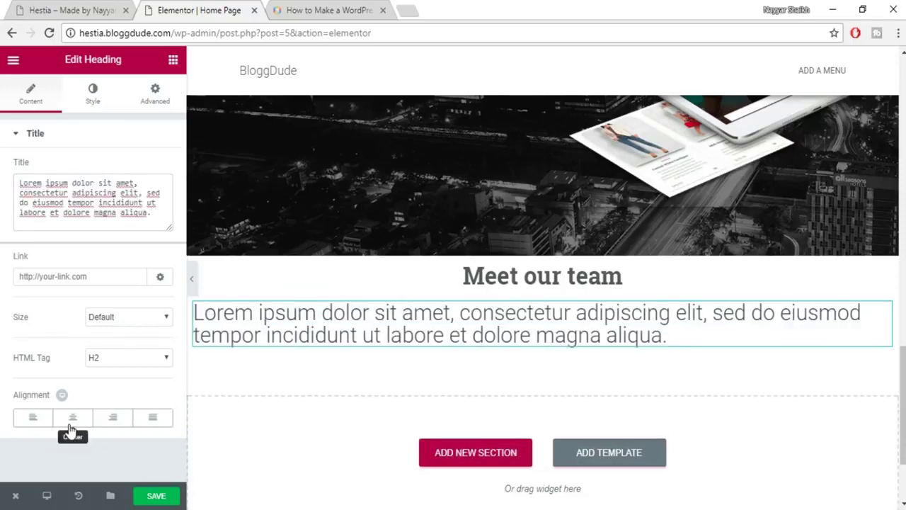
{"action": "left_click", "coordinate": [96, 98]}
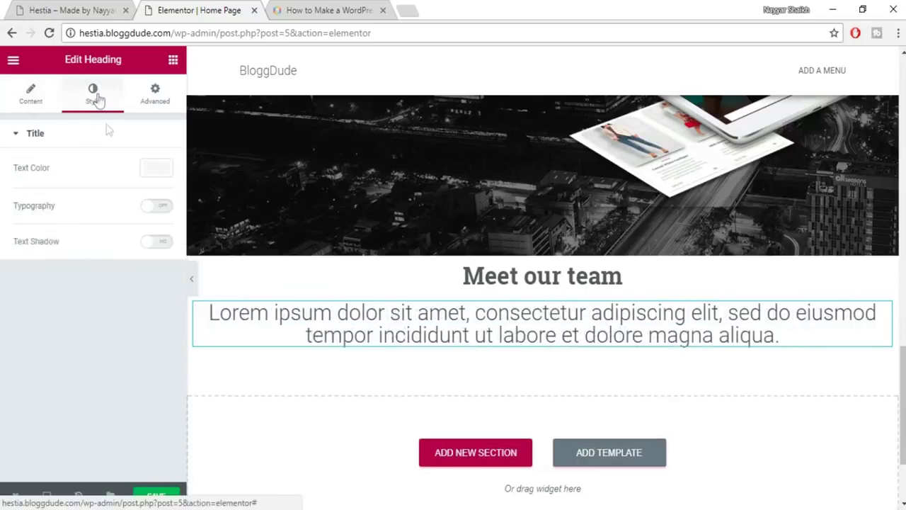
{"action": "left_click", "coordinate": [155, 168]}
{"action": "left_click", "coordinate": [52, 322]}
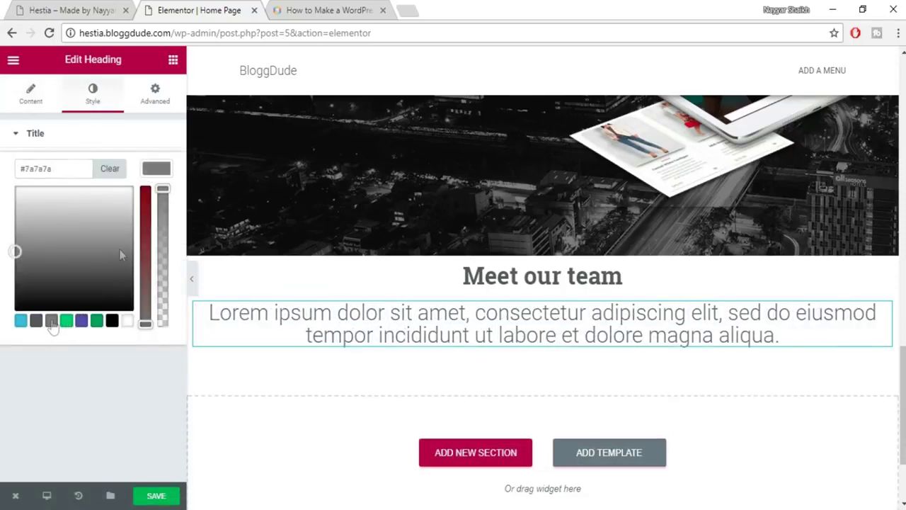
{"action": "left_click", "coordinate": [164, 168]}
Set the paragraph's typography to 18 px Roboto.
{"action": "left_click", "coordinate": [151, 205]}
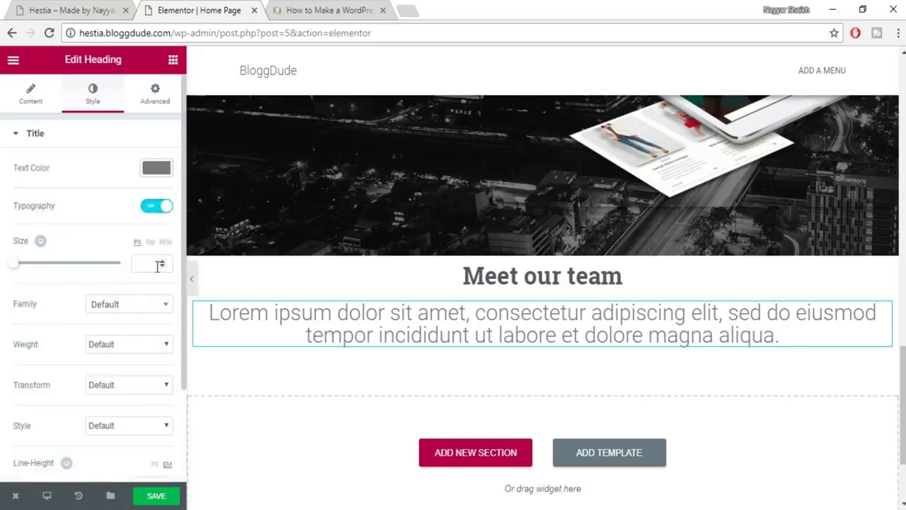
{"action": "type", "text": "18"}
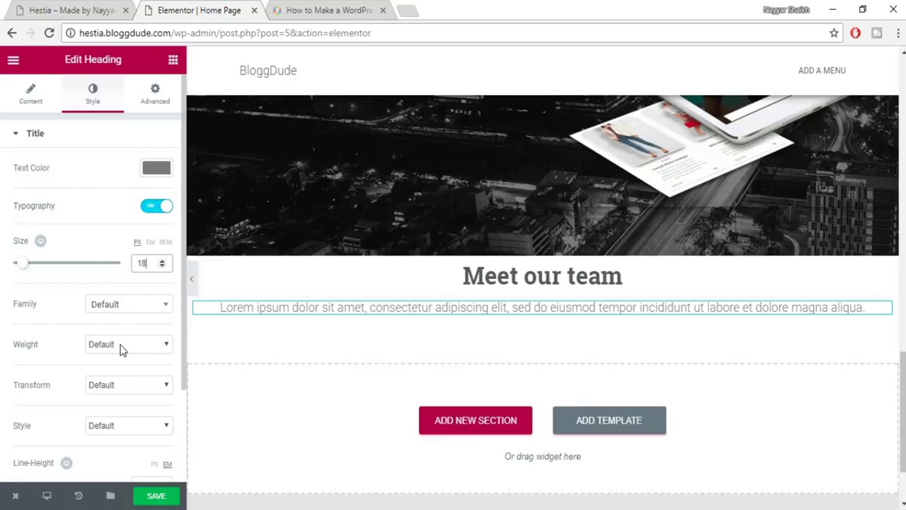
{"action": "left_click", "coordinate": [132, 314]}
{"action": "type", "text": "rob"}
{"action": "key", "text": "Return"}
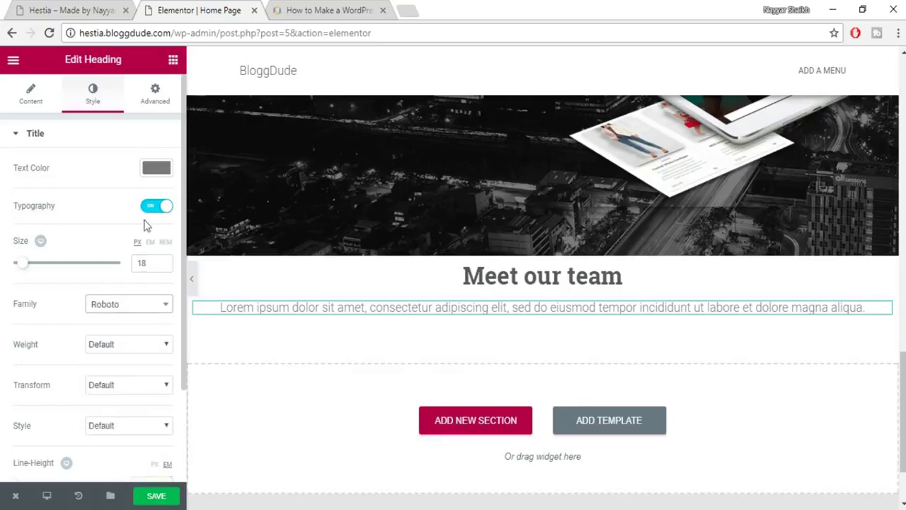
{"action": "left_click", "coordinate": [156, 96]}
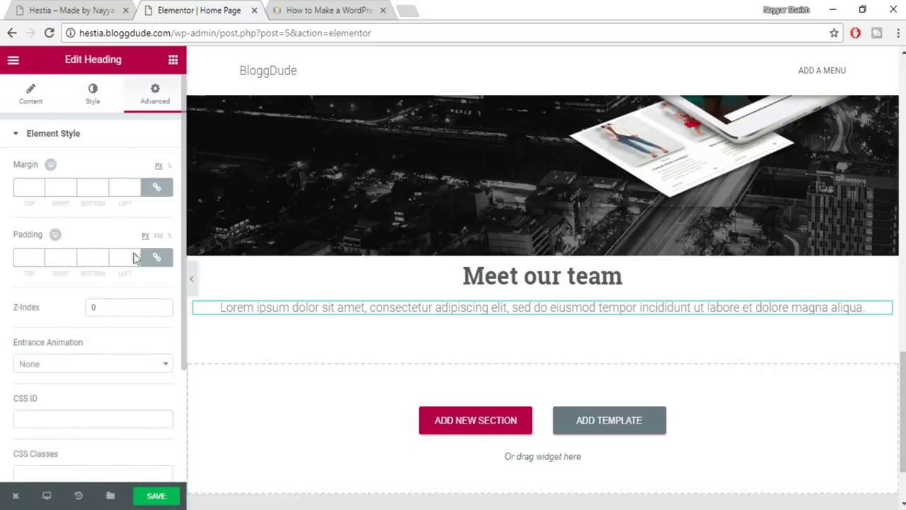
Unlink the paragraph's padding and set left and right to 10%, leaving top and bottom at 0.
{"action": "left_click", "coordinate": [156, 257]}
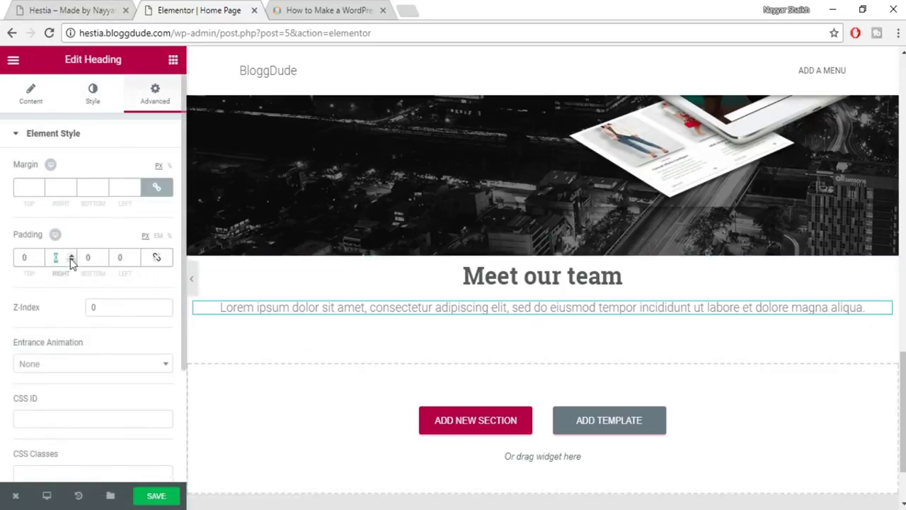
{"action": "type", "text": "100"}
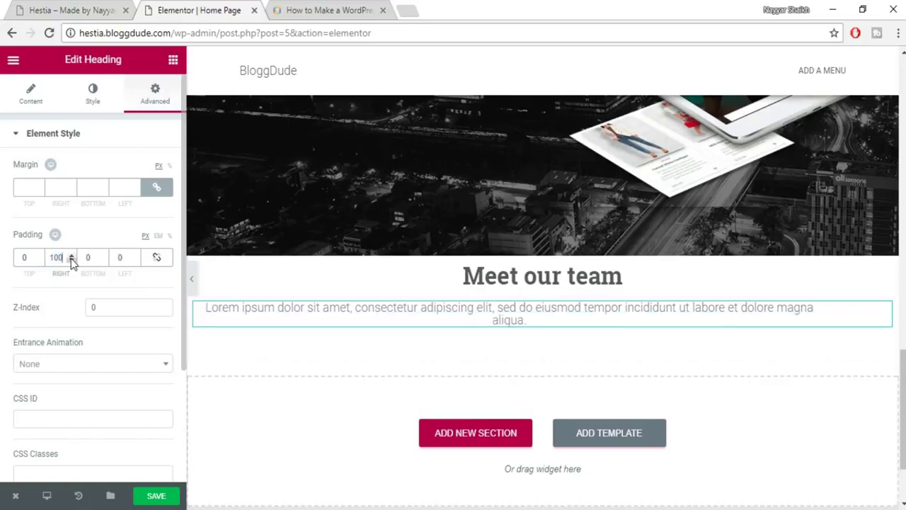
{"action": "left_click", "coordinate": [114, 261]}
{"action": "type", "text": "100"}
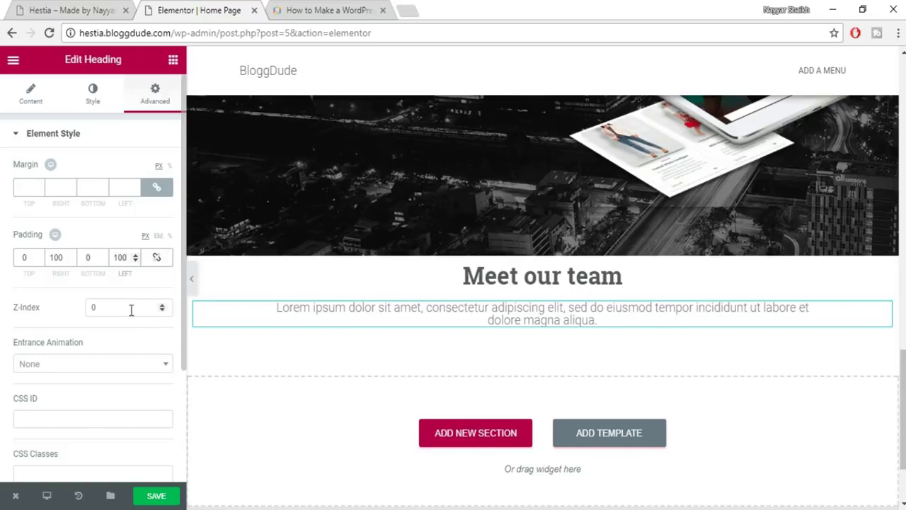
{"action": "left_click", "coordinate": [170, 236]}
{"action": "left_click", "coordinate": [60, 257]}
{"action": "type", "text": "10"}
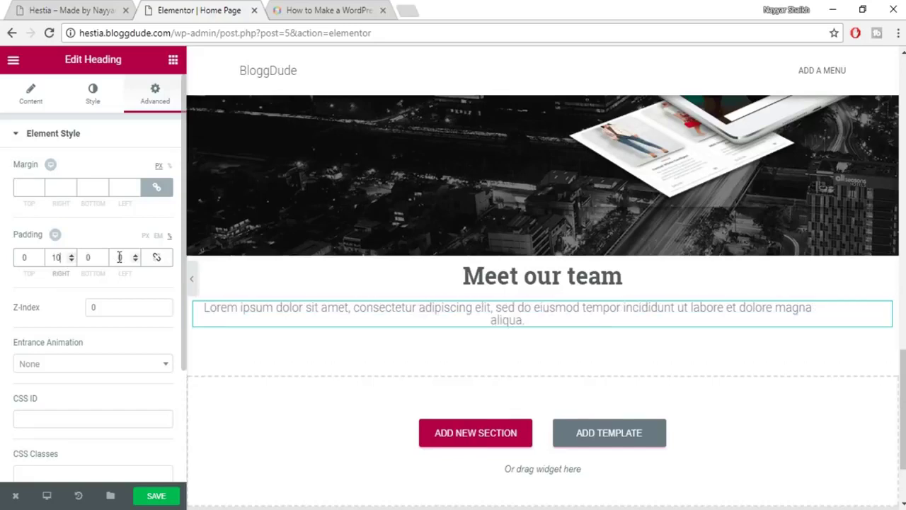
{"action": "left_click", "coordinate": [120, 257]}
{"action": "type", "text": "10"}
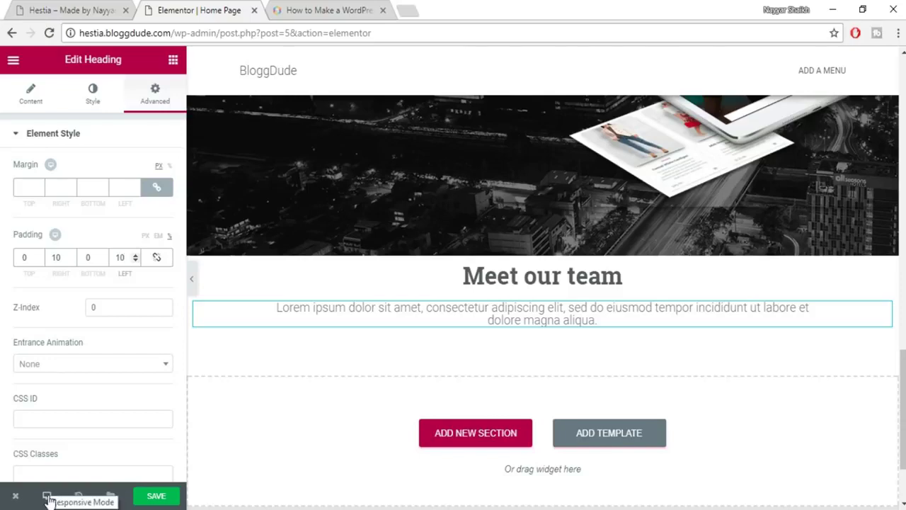
{"action": "left_click", "coordinate": [47, 499]}
{"action": "left_click", "coordinate": [54, 468]}
{"action": "scroll", "coordinate": [599, 354], "scroll_direction": "down", "scroll_amount": 3}
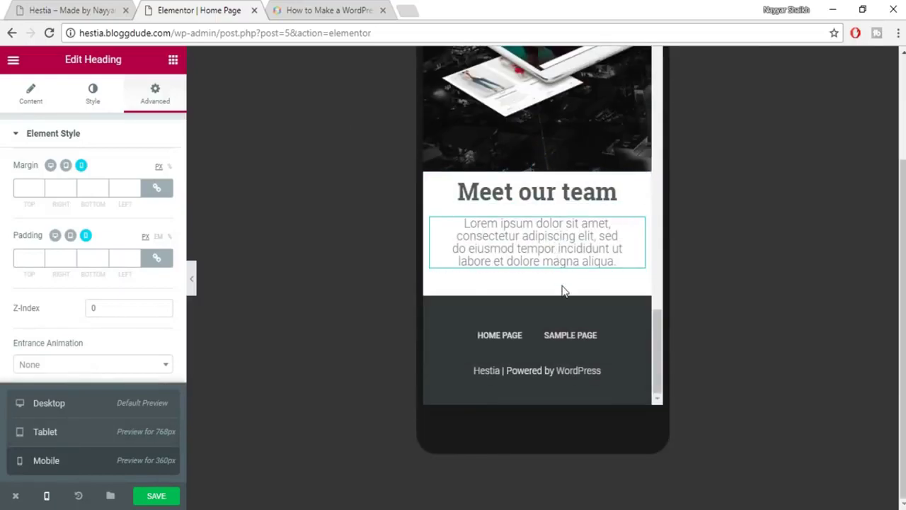
{"action": "scroll", "coordinate": [562, 290], "scroll_direction": "up", "scroll_amount": 10}
{"action": "scroll", "coordinate": [563, 306], "scroll_direction": "up", "scroll_amount": 10}
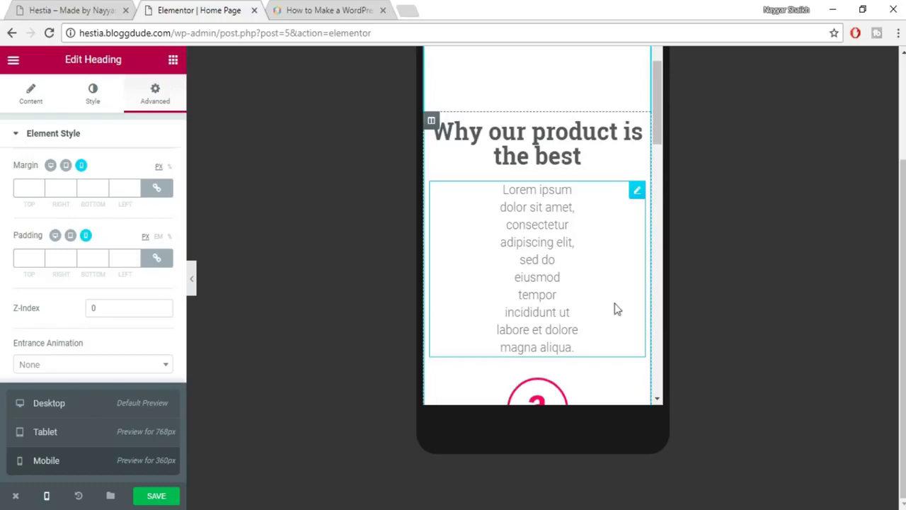
{"action": "scroll", "coordinate": [614, 309], "scroll_direction": "up", "scroll_amount": 8}
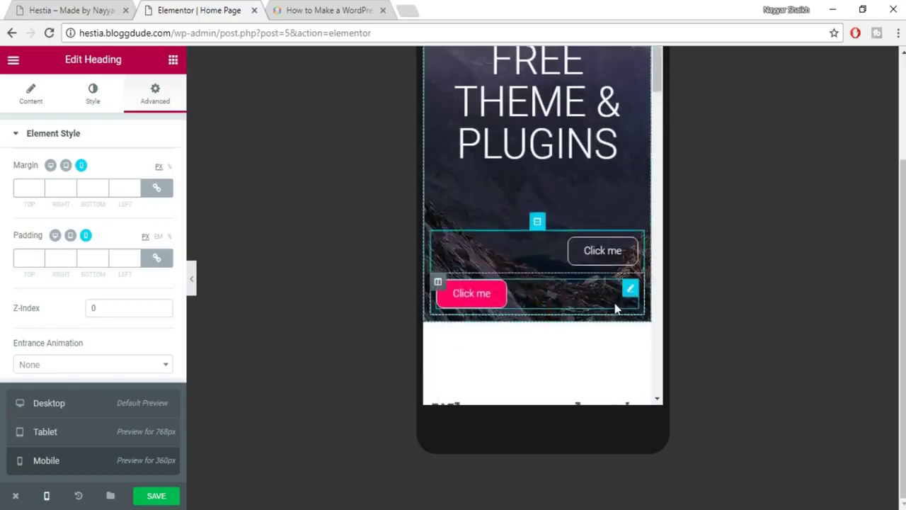
{"action": "scroll", "coordinate": [615, 305], "scroll_direction": "down", "scroll_amount": 10}
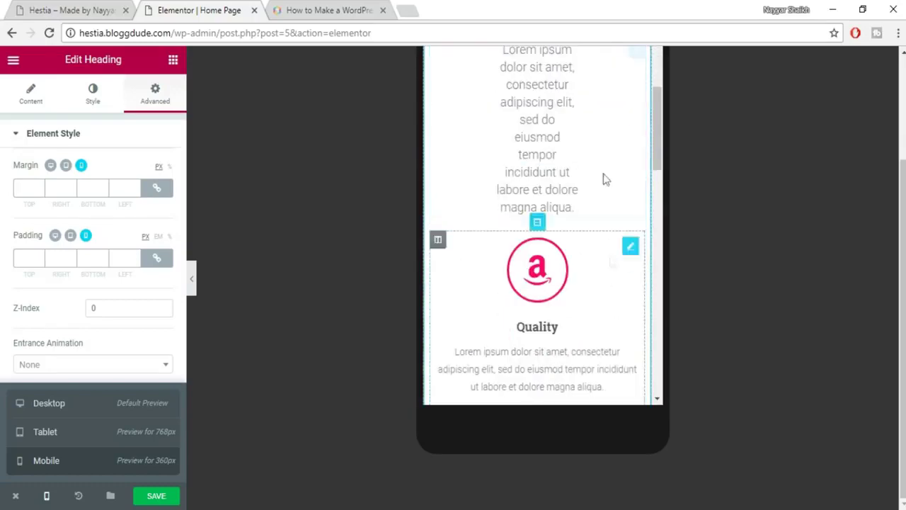
{"action": "scroll", "coordinate": [602, 233], "scroll_direction": "down", "scroll_amount": 10}
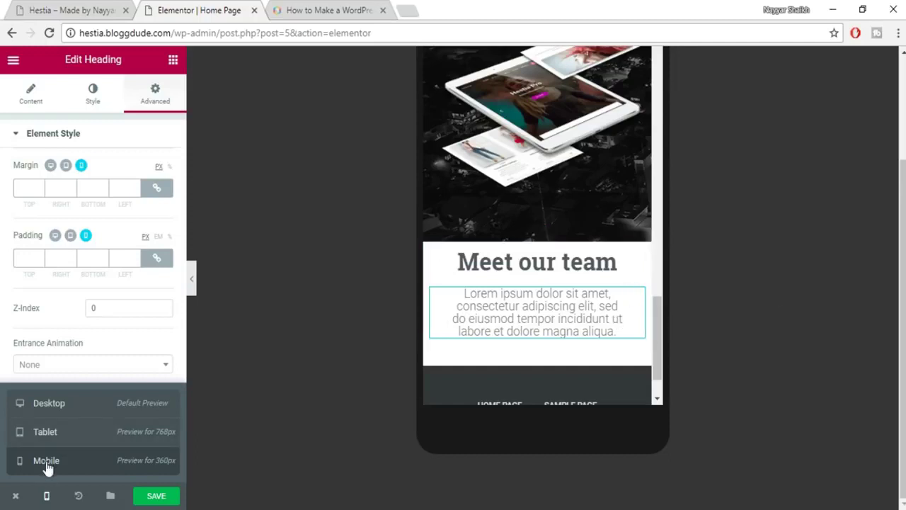
{"action": "left_click", "coordinate": [46, 497]}
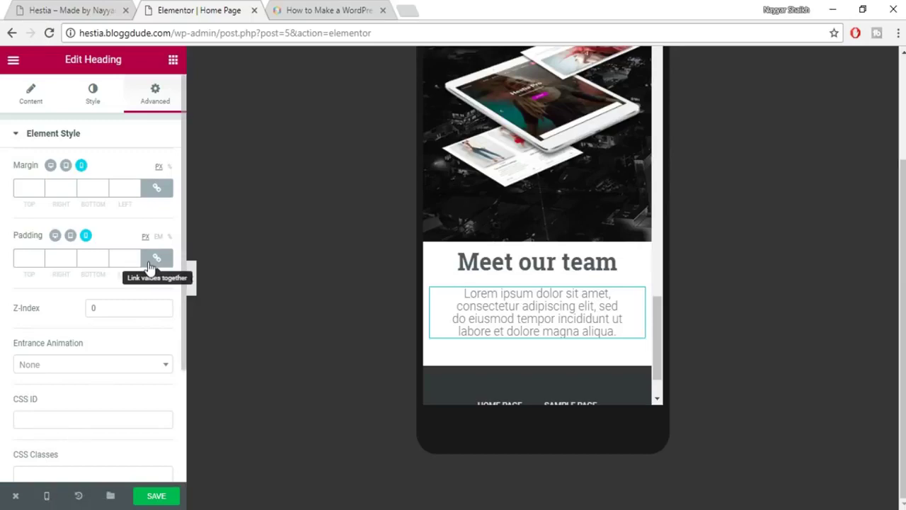
{"action": "left_click", "coordinate": [55, 235]}
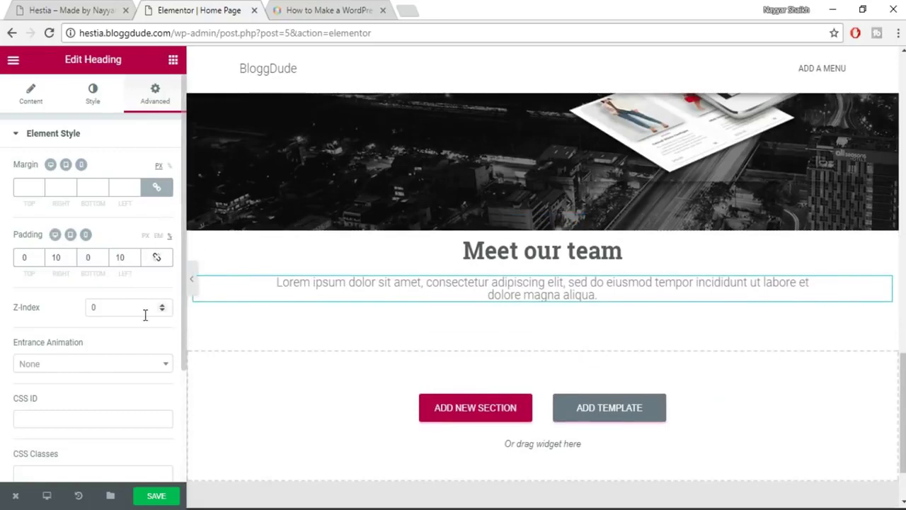
Set the paragraph's line height to 1.4 and save the page.
{"action": "left_click", "coordinate": [90, 113]}
{"action": "scroll", "coordinate": [117, 382], "scroll_direction": "down", "scroll_amount": 3}
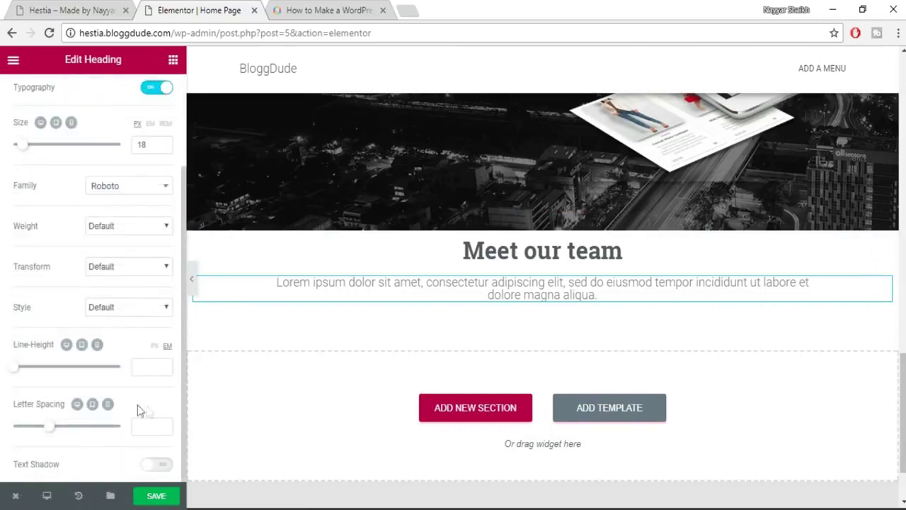
{"action": "left_click", "coordinate": [148, 366]}
{"action": "type", "text": "1.4"}
{"action": "left_click", "coordinate": [160, 498]}
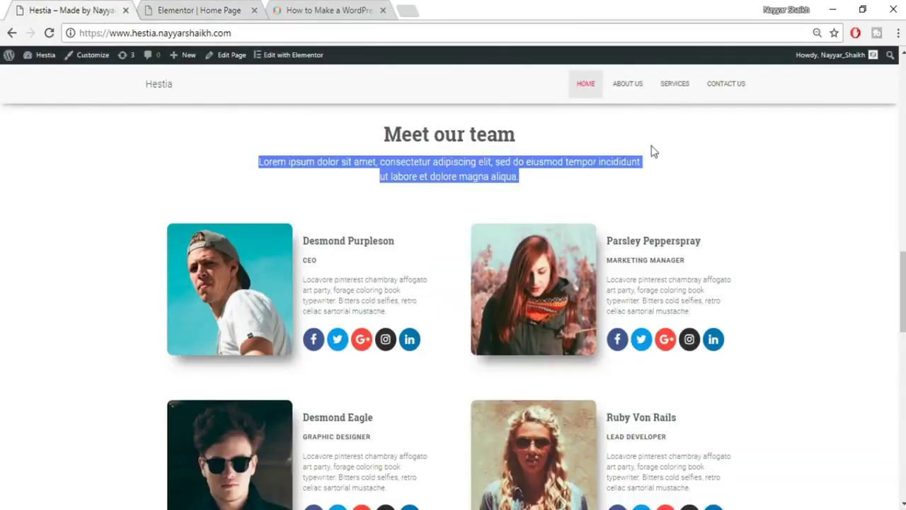
Compare the saved paragraph with the live Hestia intro section.
{"action": "left_click", "coordinate": [461, 206]}
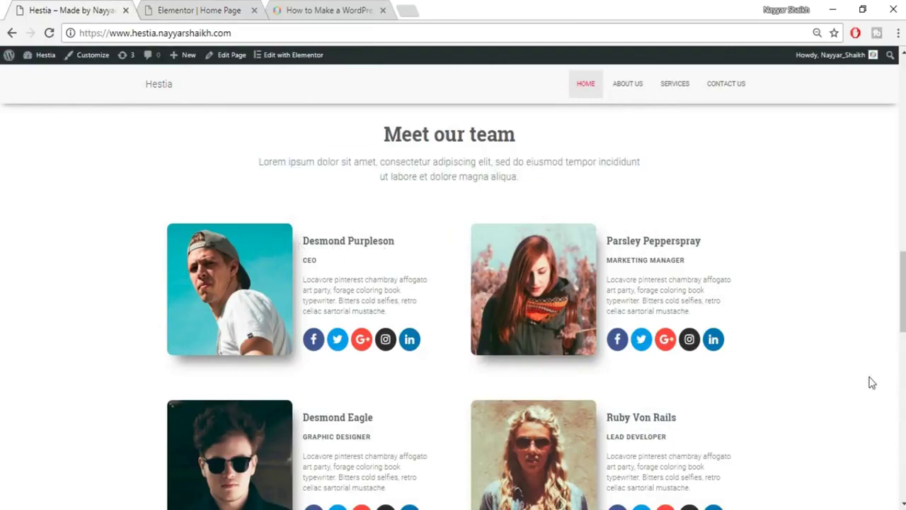
{"action": "scroll", "coordinate": [872, 382], "scroll_direction": "down", "scroll_amount": 3}
{"action": "scroll", "coordinate": [872, 383], "scroll_direction": "up", "scroll_amount": 2}
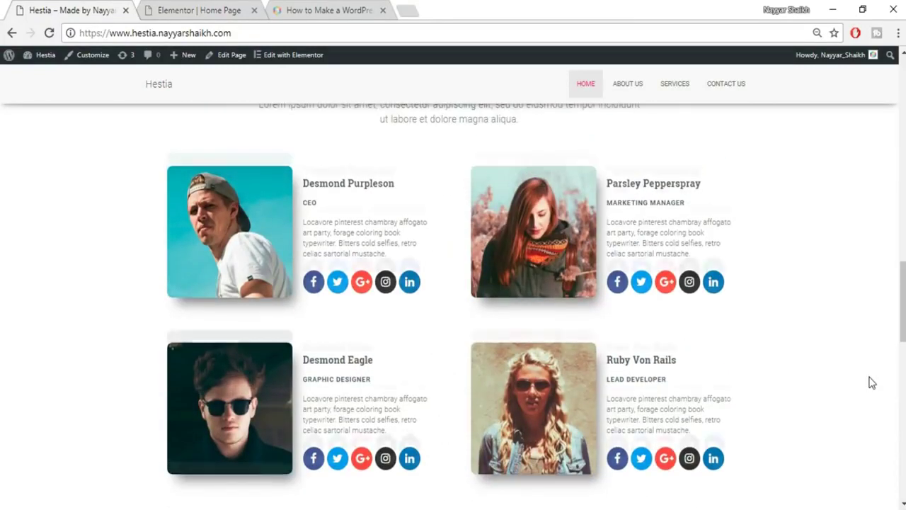
{"action": "scroll", "coordinate": [872, 382], "scroll_direction": "up", "scroll_amount": 1}
{"action": "left_click", "coordinate": [210, 11]}
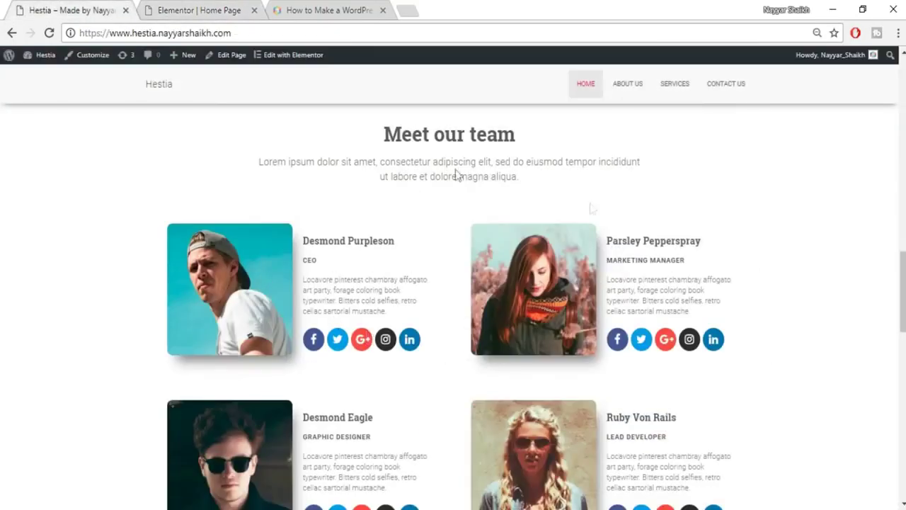
{"action": "left_click", "coordinate": [175, 8]}
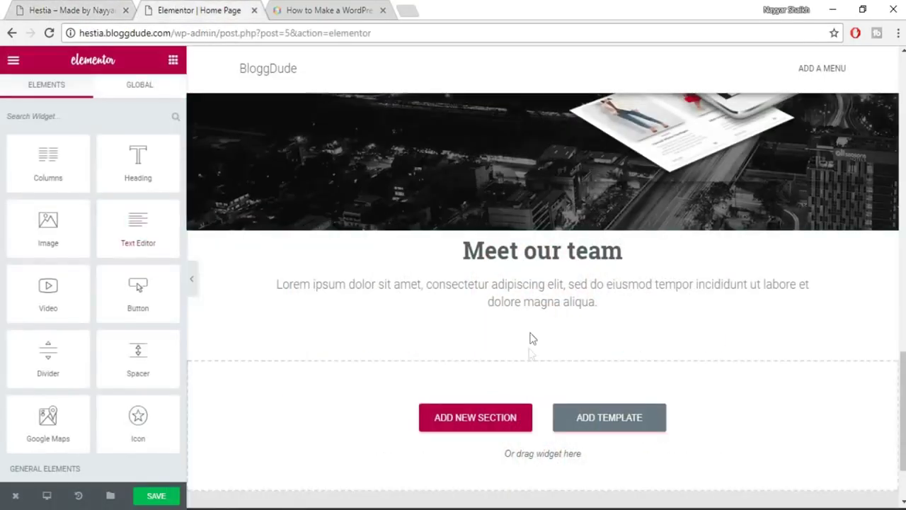
Add a columns section below the intro paragraph and expand it to four columns.
{"action": "left_click_drag", "start_coordinate": [49, 170], "coordinate": [496, 450]}
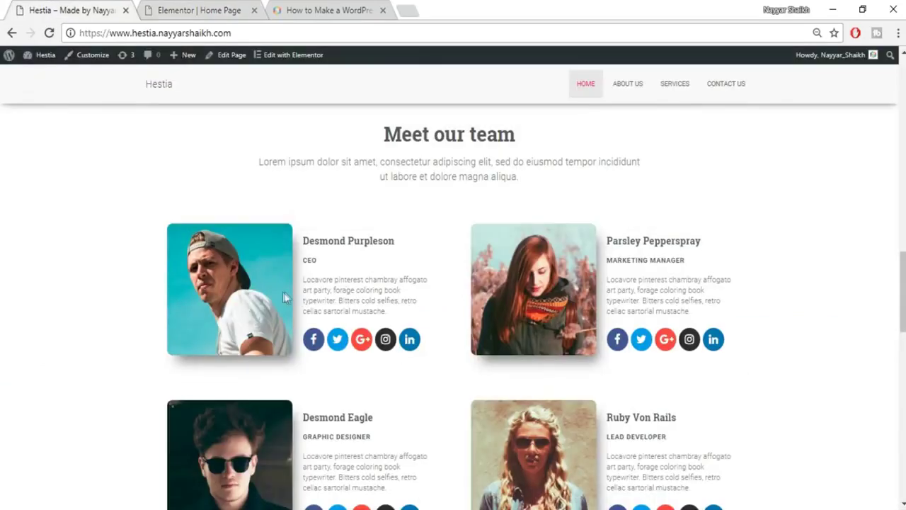
{"action": "left_click", "coordinate": [162, 8]}
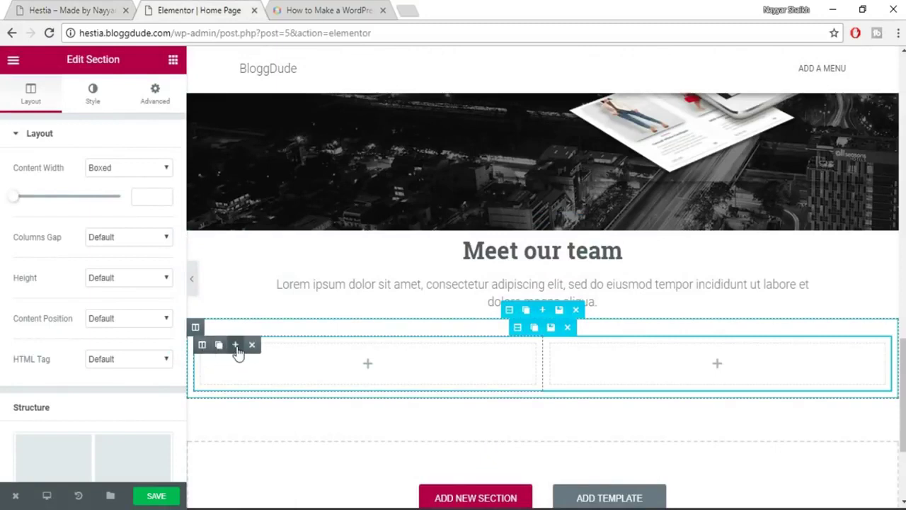
{"action": "left_click", "coordinate": [236, 345]}
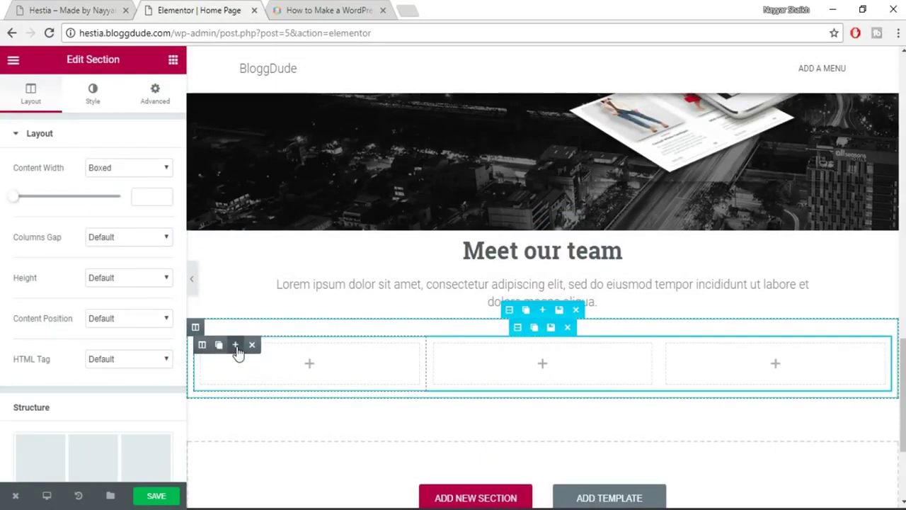
{"action": "left_click", "coordinate": [236, 345]}
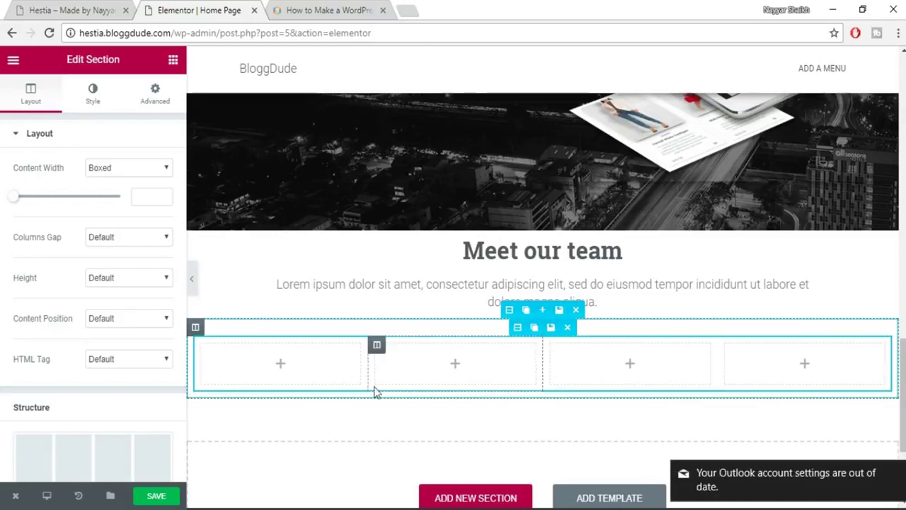
Dismiss the Outlook notification, check the live team section, and review the section's settings.
{"action": "left_click", "coordinate": [898, 472]}
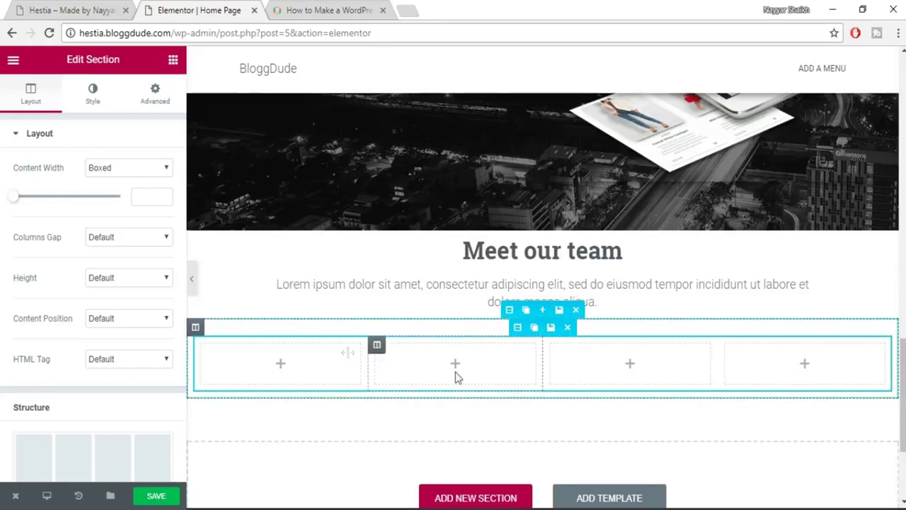
{"action": "left_click", "coordinate": [99, 8]}
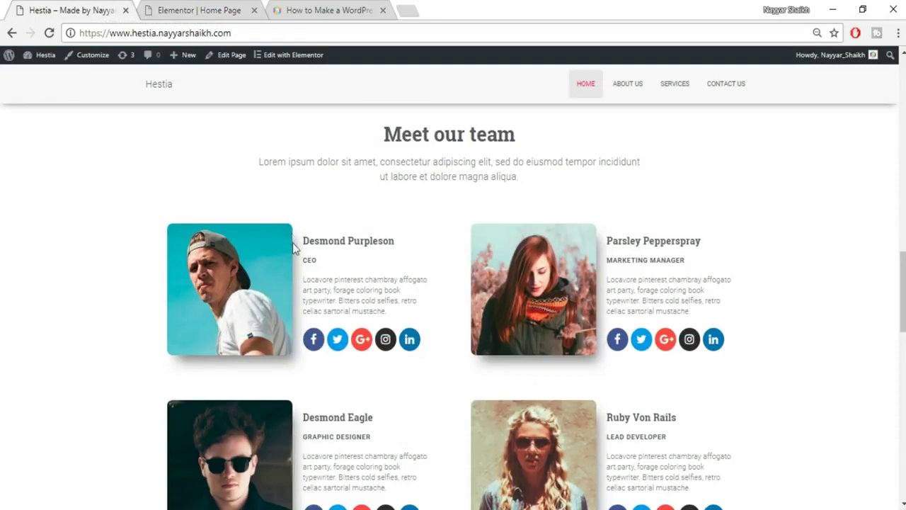
{"action": "left_click", "coordinate": [162, 9]}
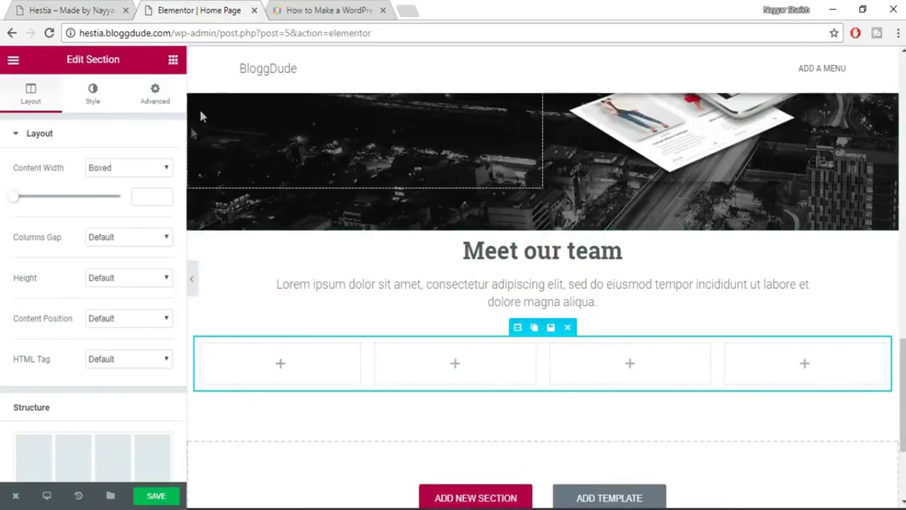
{"action": "left_click", "coordinate": [155, 91]}
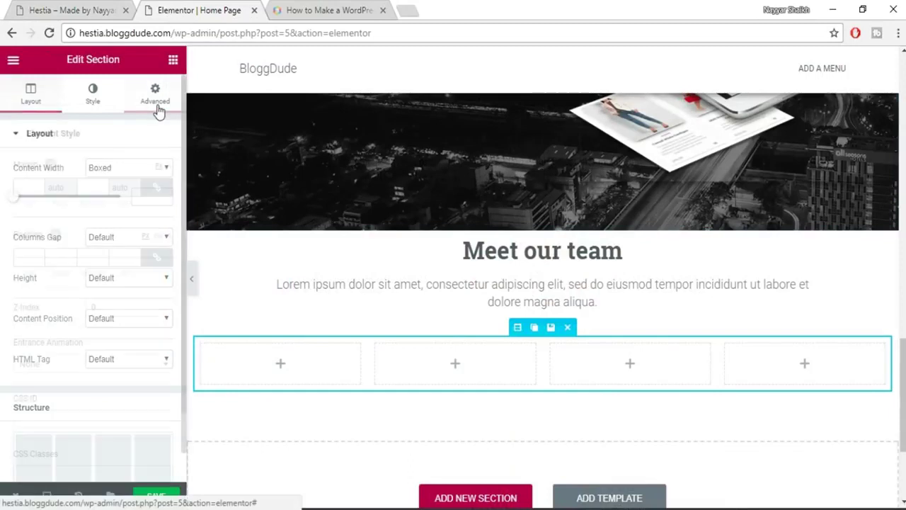
{"action": "left_click", "coordinate": [37, 113]}
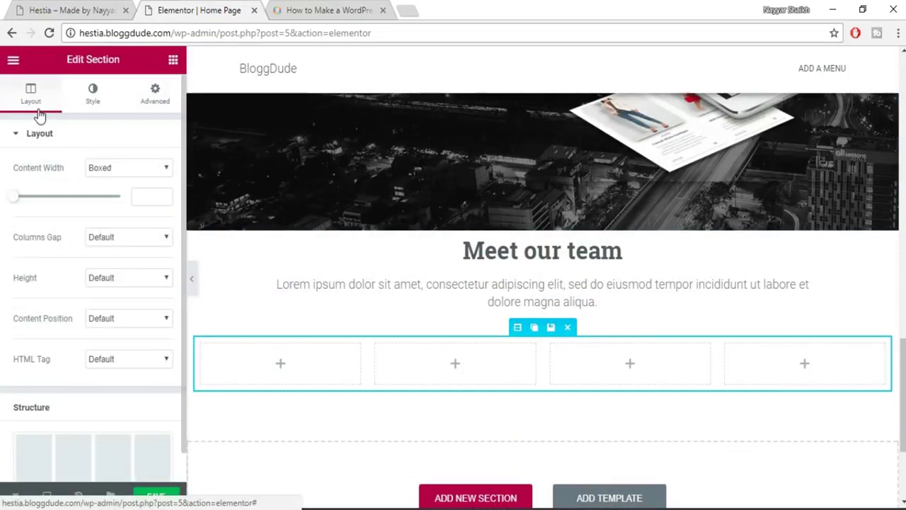
Drag an Image widget into the first column and open its media upload dialog.
{"action": "left_click", "coordinate": [173, 61]}
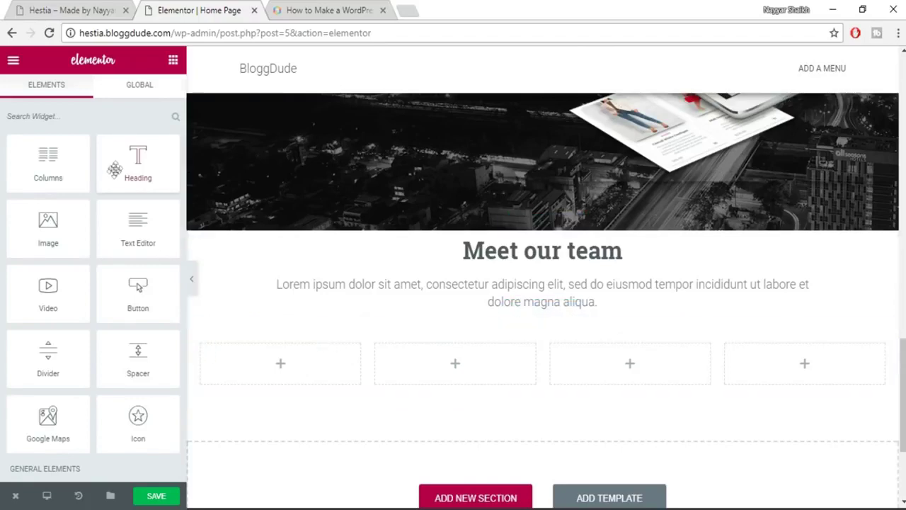
{"action": "left_click", "coordinate": [56, 8]}
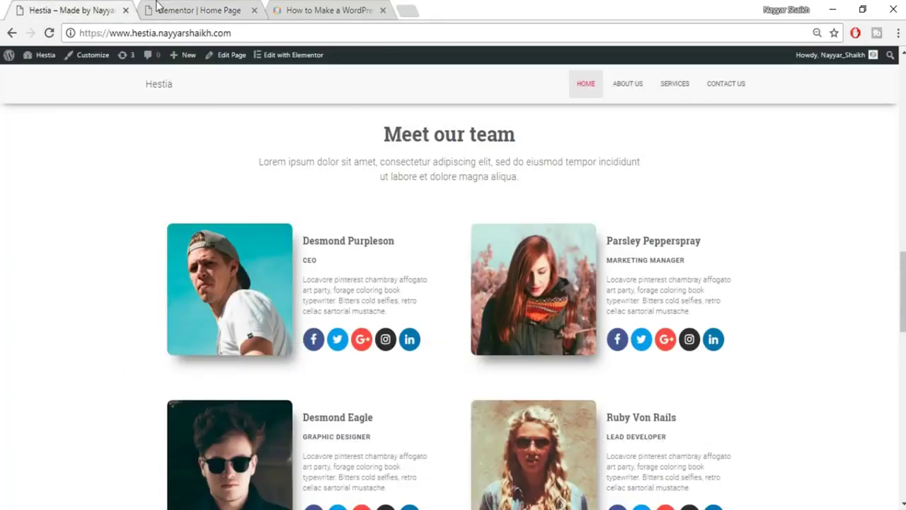
{"action": "left_click", "coordinate": [158, 8]}
{"action": "left_click_drag", "start_coordinate": [49, 227], "coordinate": [303, 363]}
{"action": "left_click", "coordinate": [111, 238]}
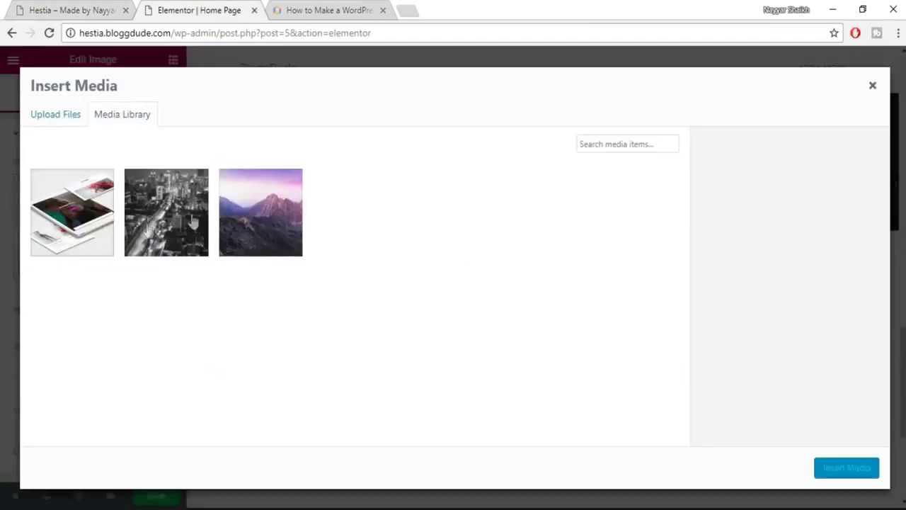
{"action": "left_click", "coordinate": [72, 119]}
Upload team photo 1 and insert it into the first column's image widget.
{"action": "left_click", "coordinate": [438, 292]}
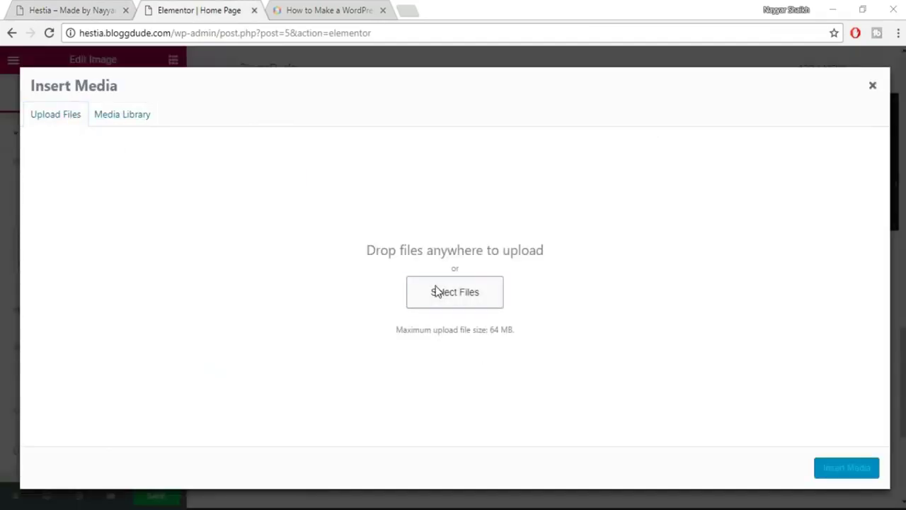
{"action": "left_click", "coordinate": [296, 108]}
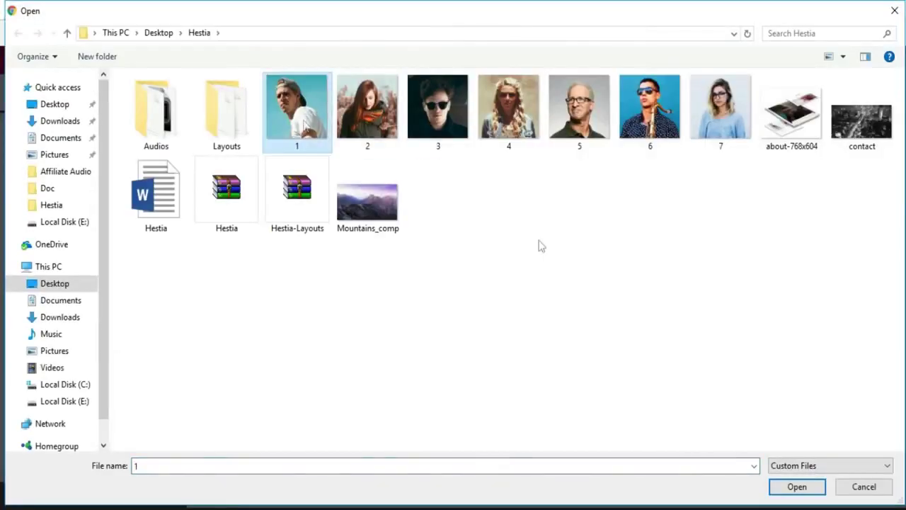
{"action": "left_click", "coordinate": [796, 486]}
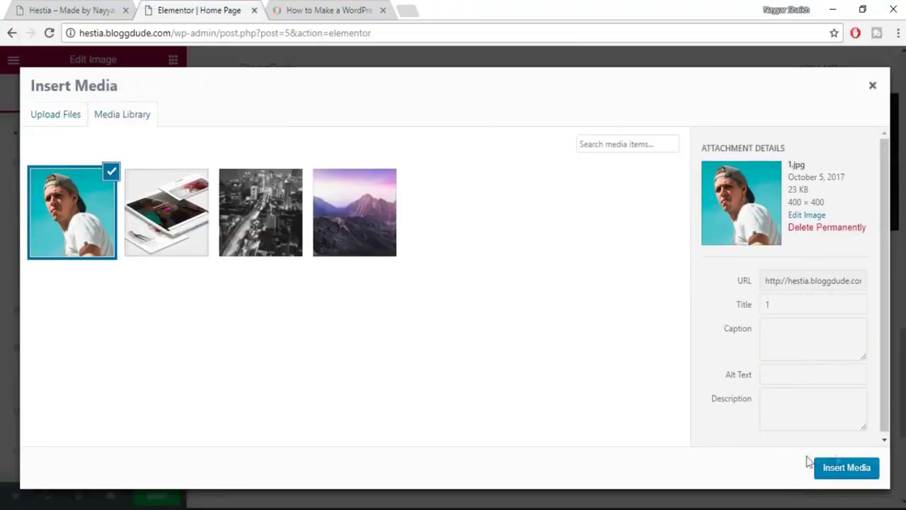
{"action": "left_click", "coordinate": [865, 470]}
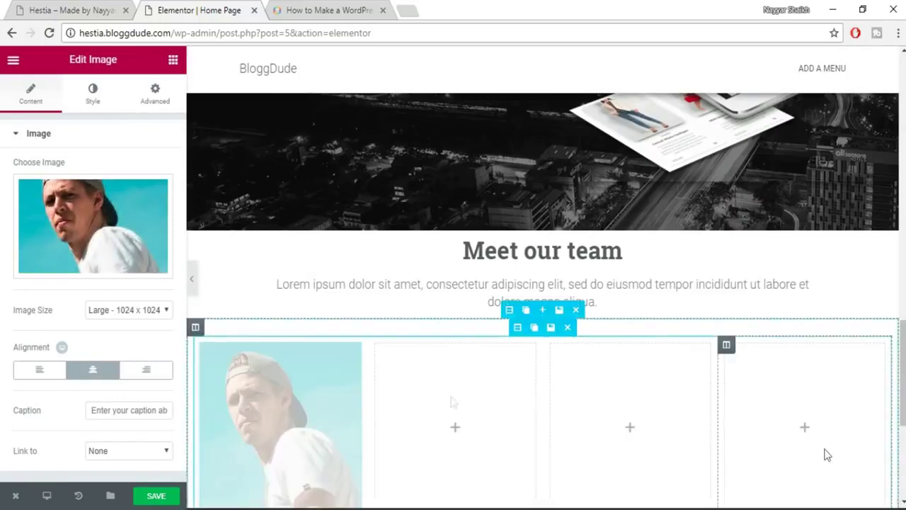
{"action": "scroll", "coordinate": [455, 373], "scroll_direction": "down", "scroll_amount": 1}
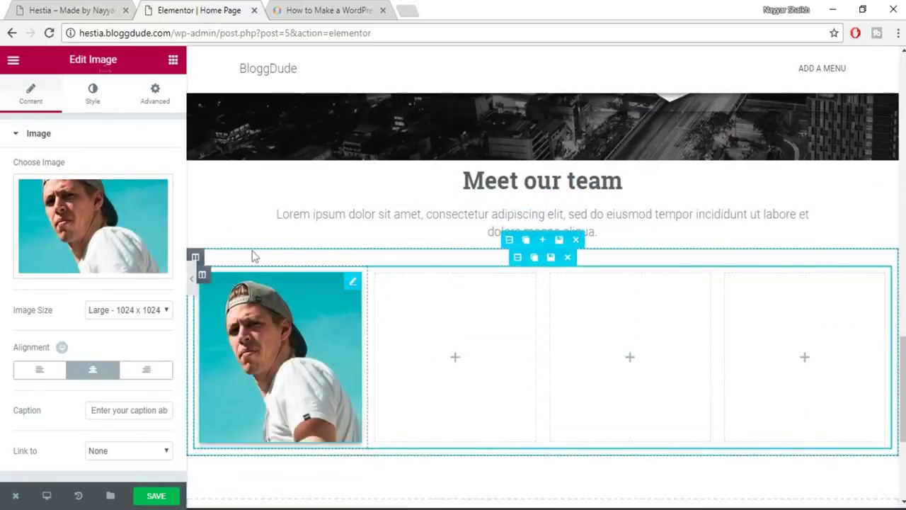
{"action": "left_click", "coordinate": [73, 8]}
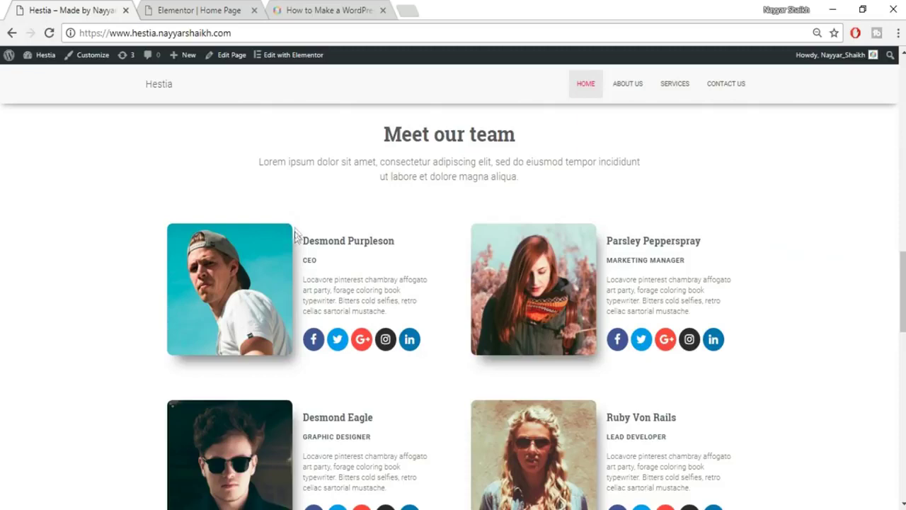
{"action": "left_click", "coordinate": [179, 7]}
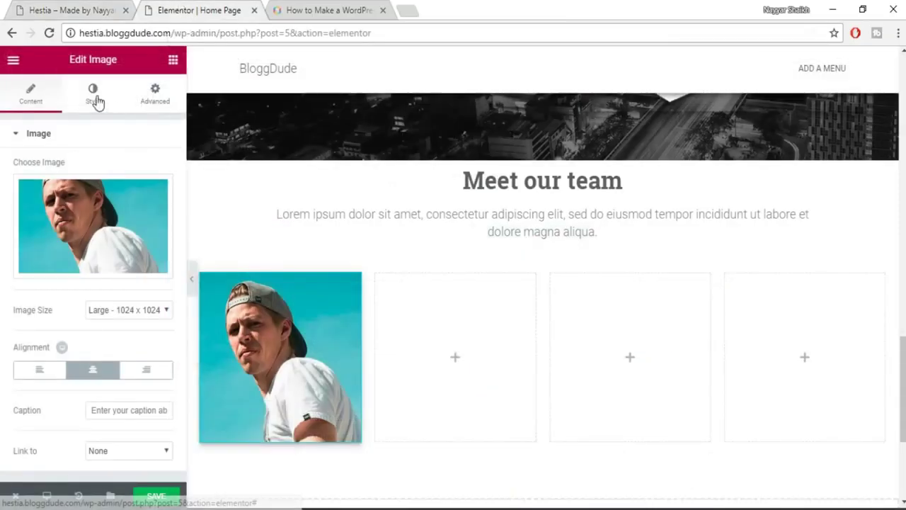
Round the photo's corners with a 50 px border radius and switch box shadow on.
{"action": "left_click", "coordinate": [92, 94]}
{"action": "scroll", "coordinate": [99, 362], "scroll_direction": "down", "scroll_amount": 1}
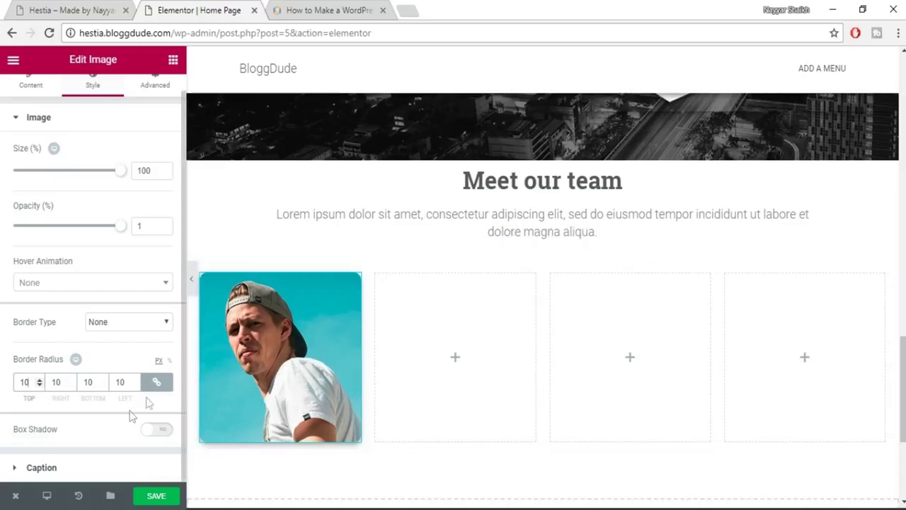
{"action": "type", "text": "50"}
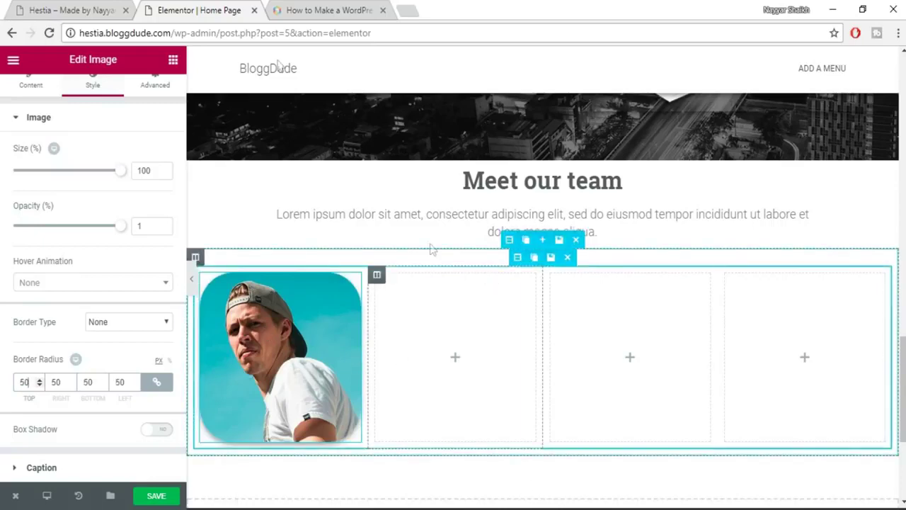
{"action": "left_click", "coordinate": [70, 9]}
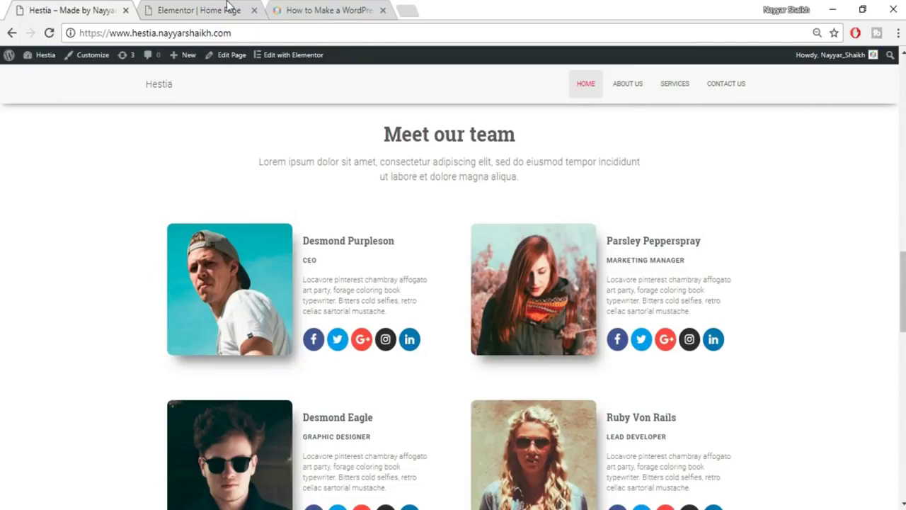
{"action": "left_click", "coordinate": [228, 7]}
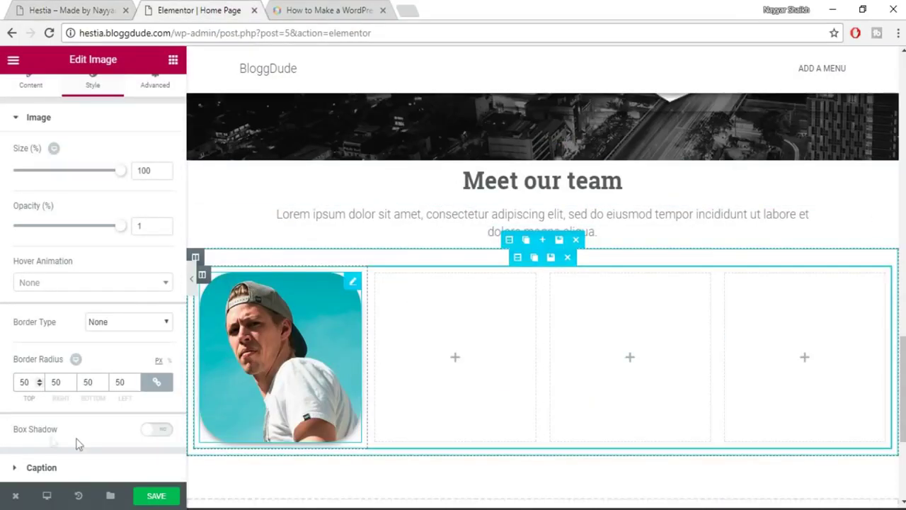
{"action": "left_click", "coordinate": [164, 433]}
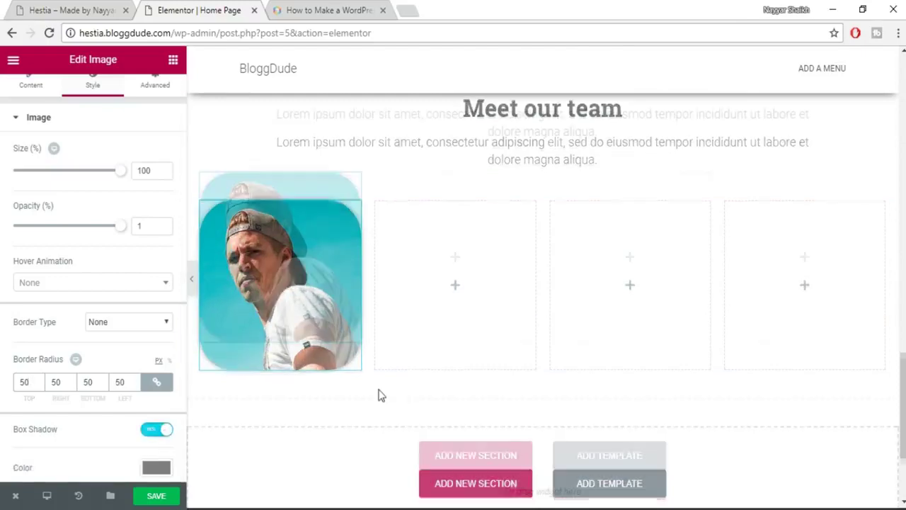
Set the photo's shadow to blur 51, spread 2, and 14 px horizontal and vertical offsets.
{"action": "scroll", "coordinate": [304, 411], "scroll_direction": "down", "scroll_amount": 2}
{"action": "scroll", "coordinate": [334, 391], "scroll_direction": "up", "scroll_amount": 2}
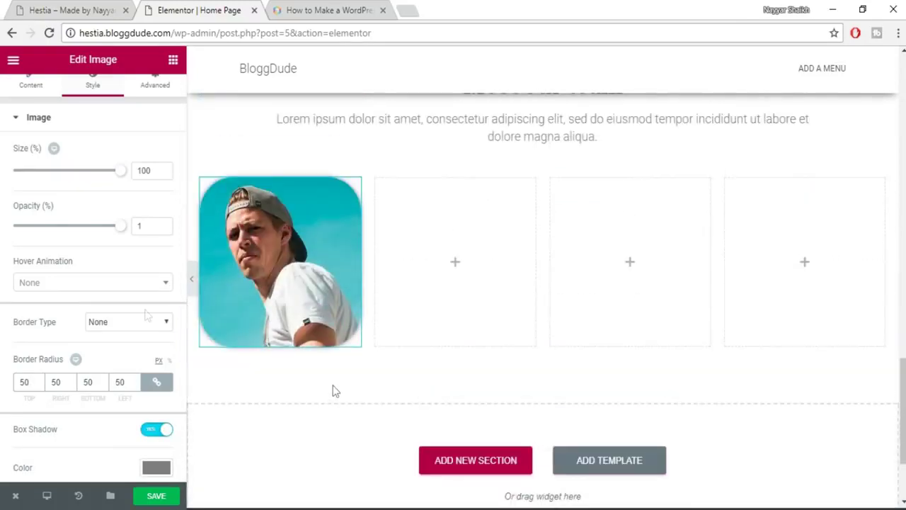
{"action": "scroll", "coordinate": [125, 334], "scroll_direction": "down", "scroll_amount": 1}
{"action": "scroll", "coordinate": [127, 362], "scroll_direction": "down", "scroll_amount": 1}
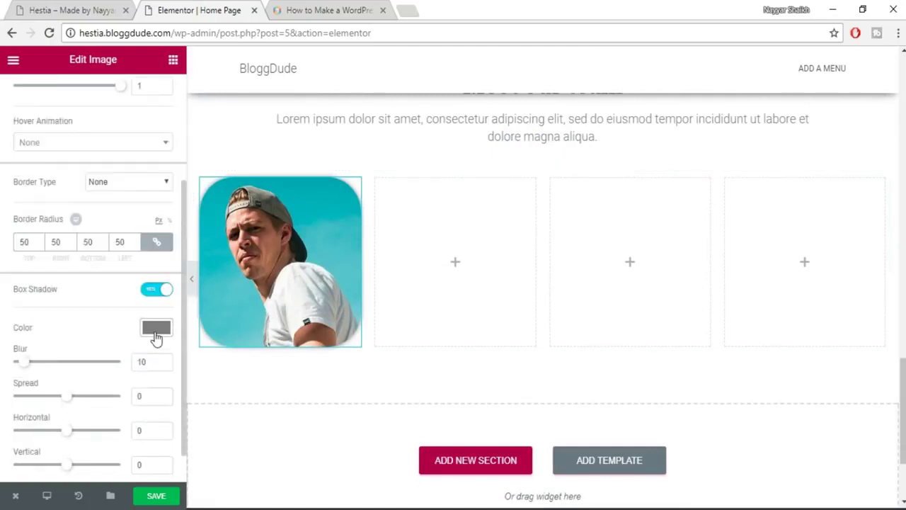
{"action": "left_click_drag", "start_coordinate": [36, 365], "coordinate": [44, 365]}
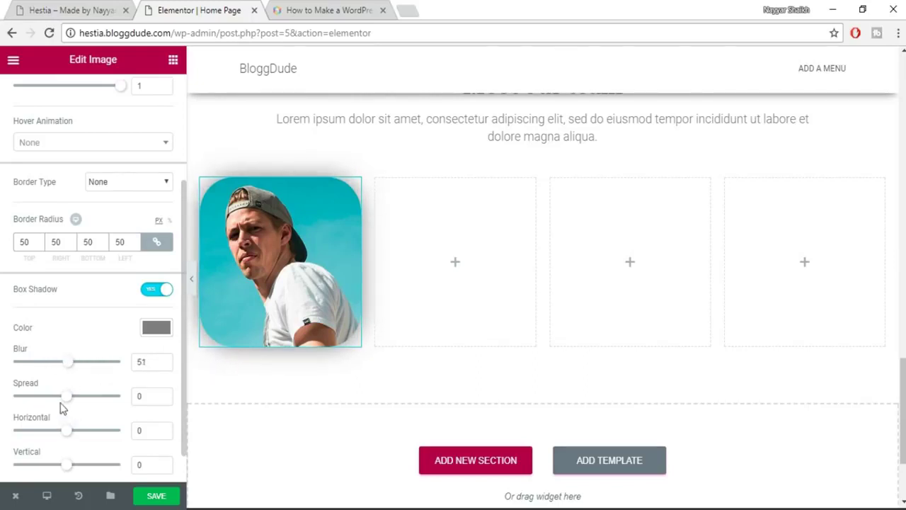
{"action": "mouse_move", "coordinate": [78, 405]}
{"action": "left_mouse_down"}
{"action": "mouse_move", "coordinate": [92, 403]}
{"action": "mouse_move", "coordinate": [67, 403]}
{"action": "left_mouse_up"}
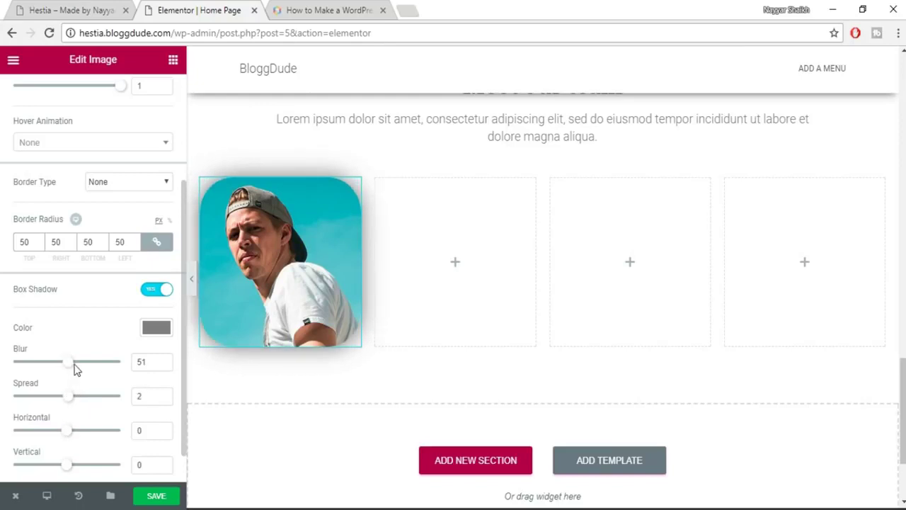
{"action": "mouse_move", "coordinate": [67, 436]}
{"action": "left_mouse_down"}
{"action": "mouse_move", "coordinate": [75, 440]}
{"action": "mouse_move", "coordinate": [77, 429]}
{"action": "left_mouse_up"}
{"action": "scroll", "coordinate": [76, 439], "scroll_direction": "down", "scroll_amount": 1}
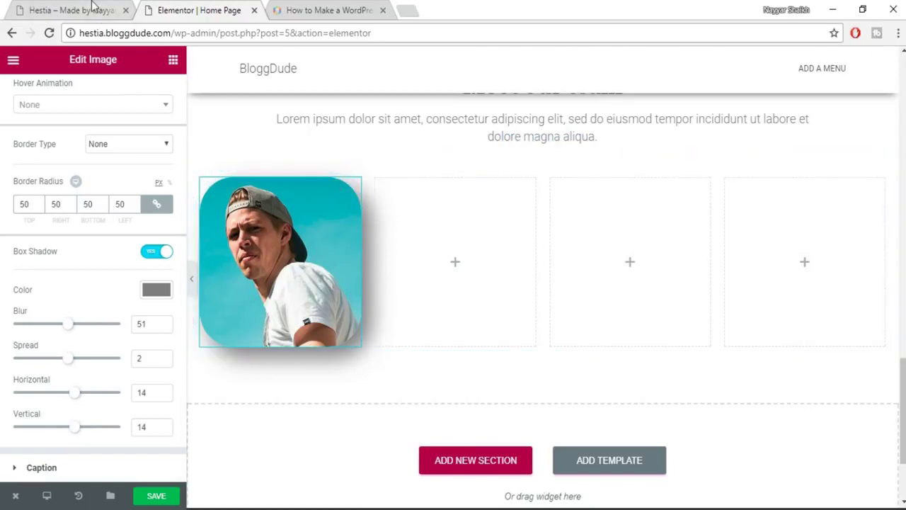
{"action": "key", "text": "ctrl+shift+Tab"}
{"action": "left_click", "coordinate": [200, 7]}
{"action": "scroll", "coordinate": [109, 338], "scroll_direction": "up", "scroll_amount": 3}
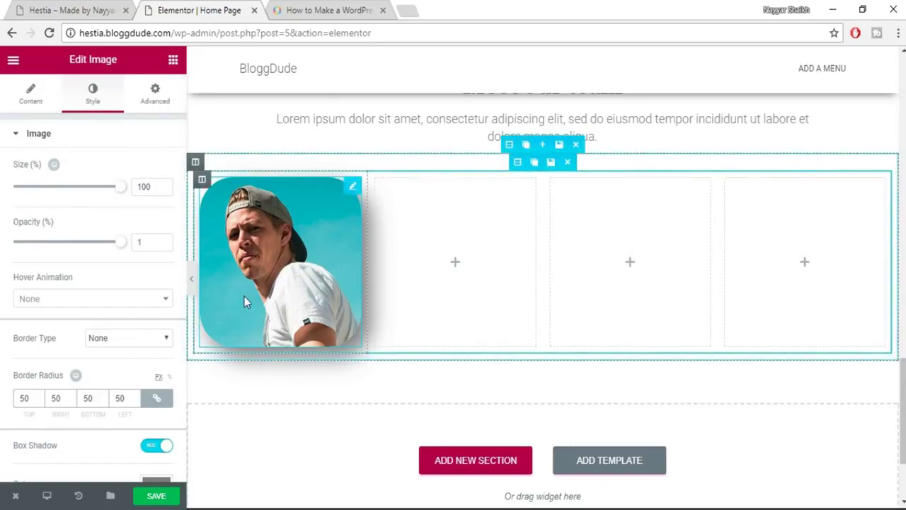
Give the photo a Wobble entrance animation.
{"action": "scroll", "coordinate": [447, 282], "scroll_direction": "up", "scroll_amount": 3}
{"action": "scroll", "coordinate": [446, 282], "scroll_direction": "up", "scroll_amount": 10}
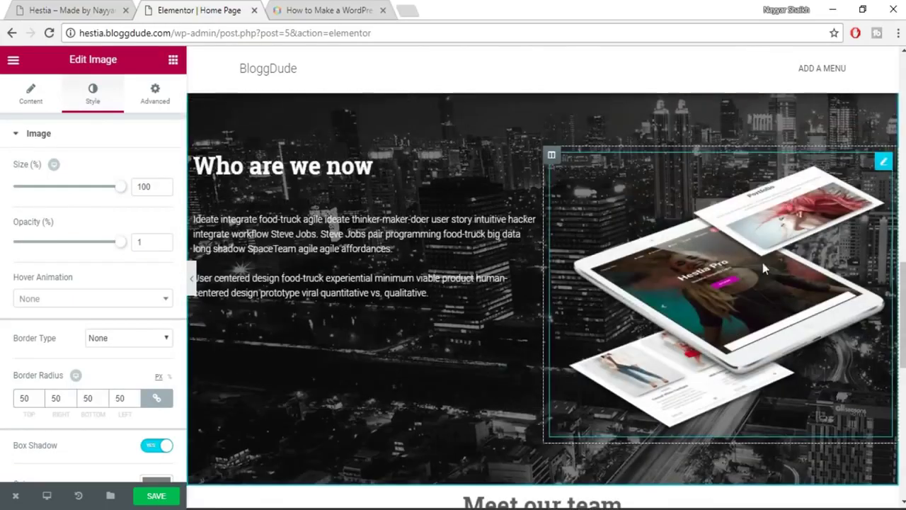
{"action": "scroll", "coordinate": [607, 324], "scroll_direction": "down", "scroll_amount": 10}
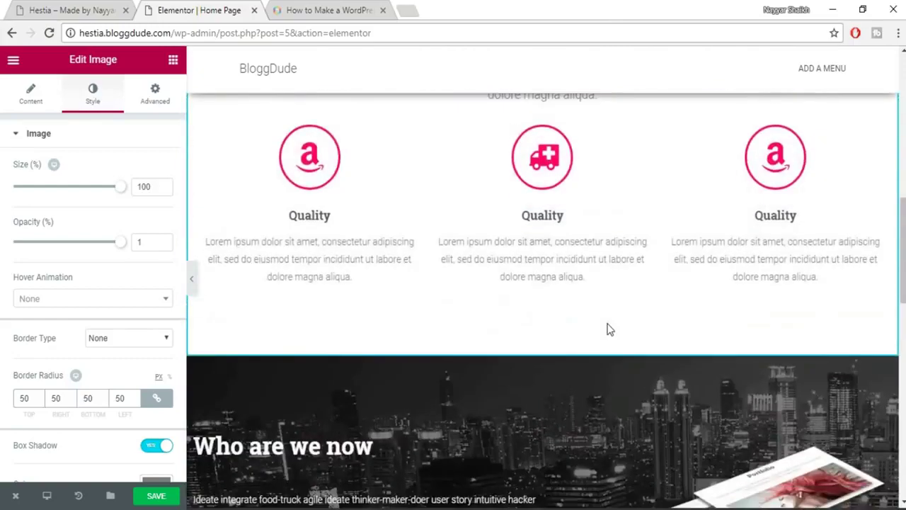
{"action": "scroll", "coordinate": [607, 324], "scroll_direction": "down", "scroll_amount": 2}
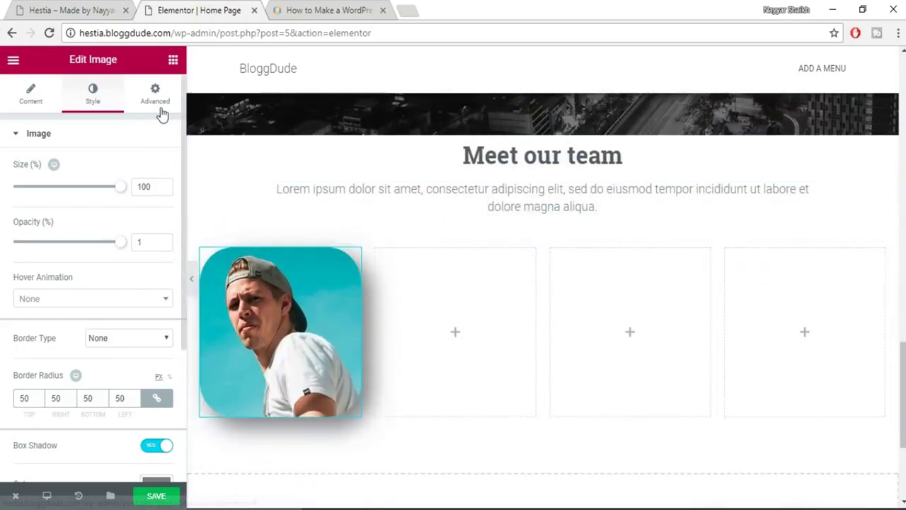
{"action": "left_click", "coordinate": [160, 112]}
{"action": "scroll", "coordinate": [127, 290], "scroll_direction": "down", "scroll_amount": 2}
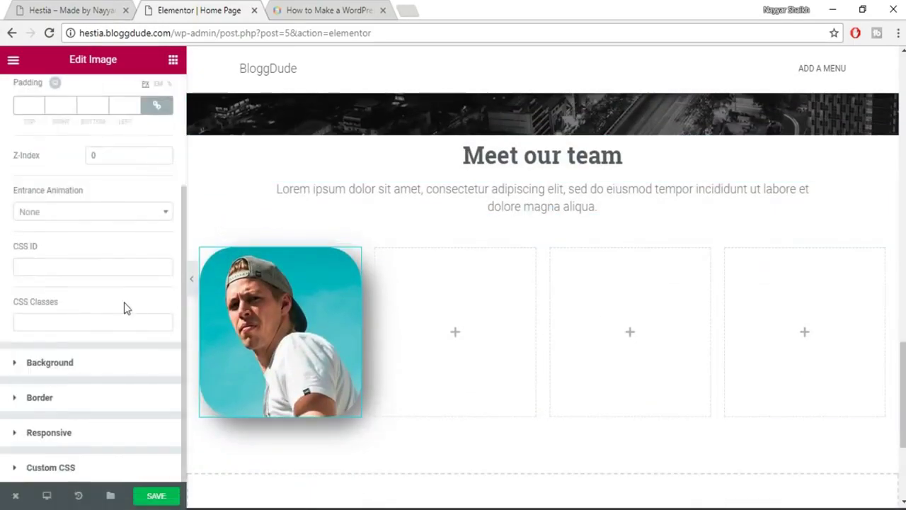
{"action": "left_click", "coordinate": [85, 218]}
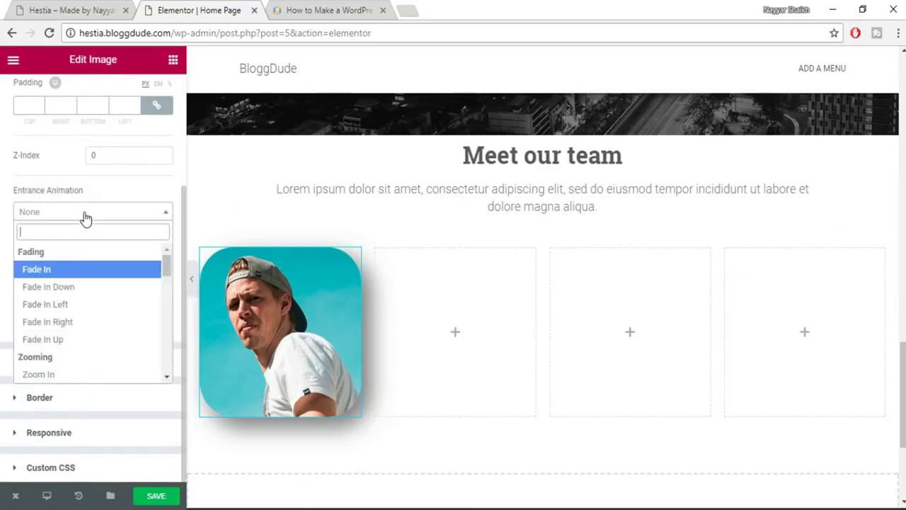
{"action": "scroll", "coordinate": [123, 339], "scroll_direction": "down", "scroll_amount": 2}
{"action": "scroll", "coordinate": [123, 339], "scroll_direction": "down", "scroll_amount": 5}
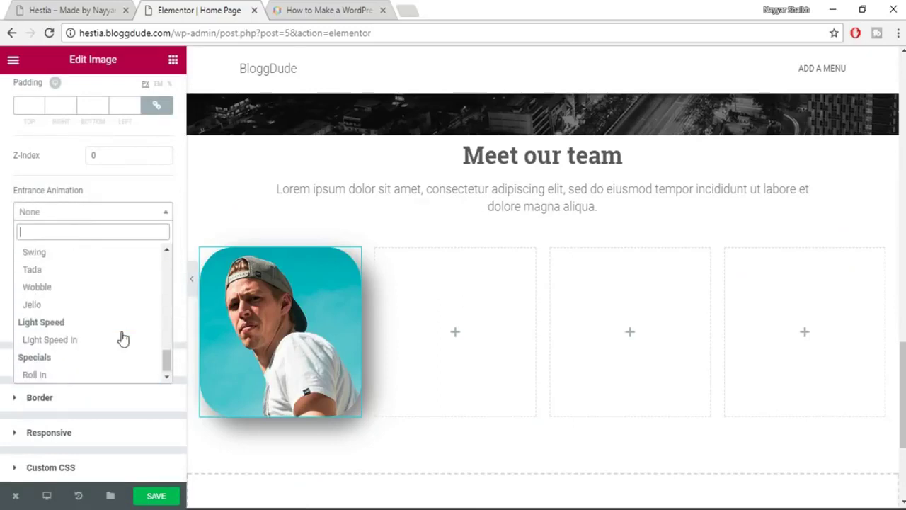
{"action": "left_click", "coordinate": [75, 287]}
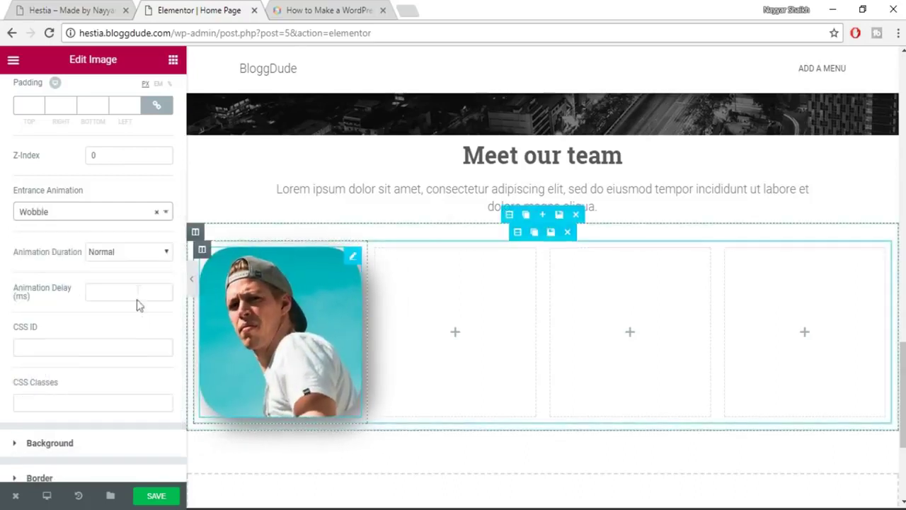
Try Fast and Slow durations, then leave the animation duration at Normal.
{"action": "left_click", "coordinate": [130, 253]}
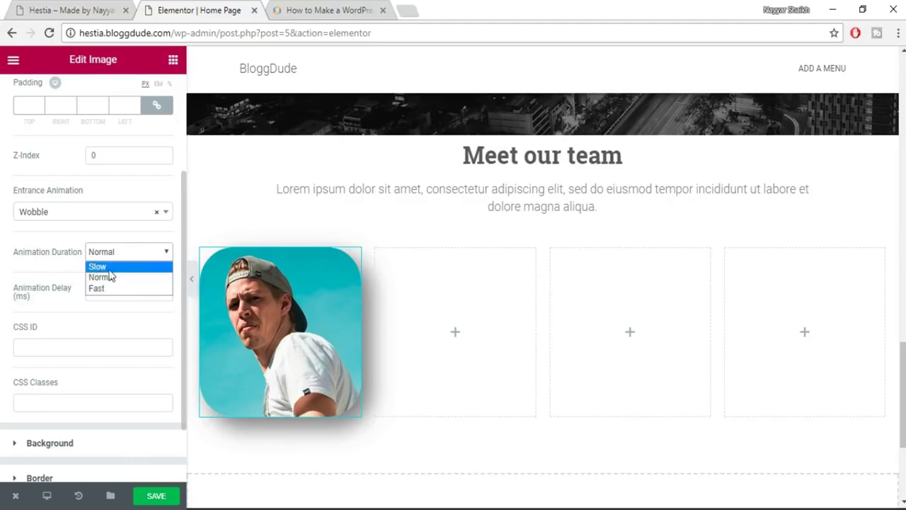
{"action": "left_click", "coordinate": [106, 281]}
{"action": "left_click", "coordinate": [112, 256]}
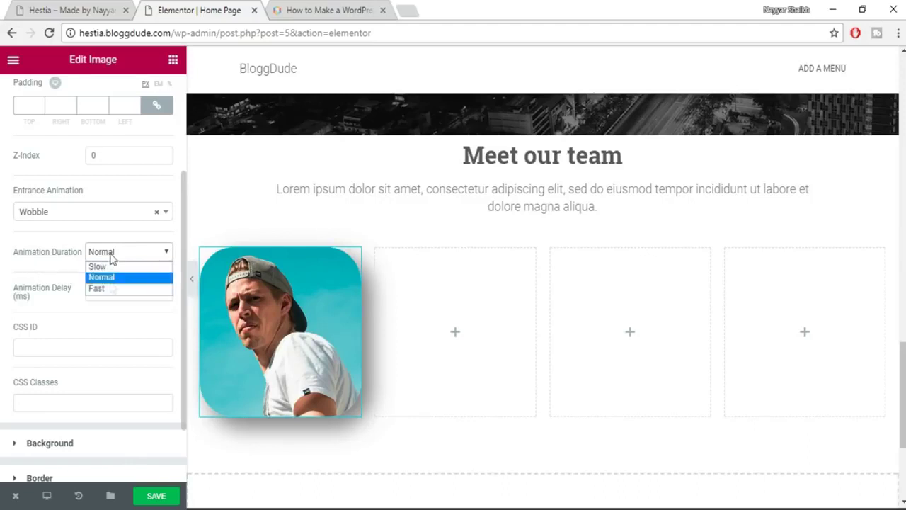
{"action": "left_click", "coordinate": [111, 288]}
{"action": "left_click", "coordinate": [140, 256]}
{"action": "left_click", "coordinate": [132, 268]}
{"action": "left_click", "coordinate": [131, 257]}
{"action": "left_click", "coordinate": [123, 281]}
Save the page and compare it with the live Hestia site.
{"action": "scroll", "coordinate": [48, 258], "scroll_direction": "up", "scroll_amount": 2}
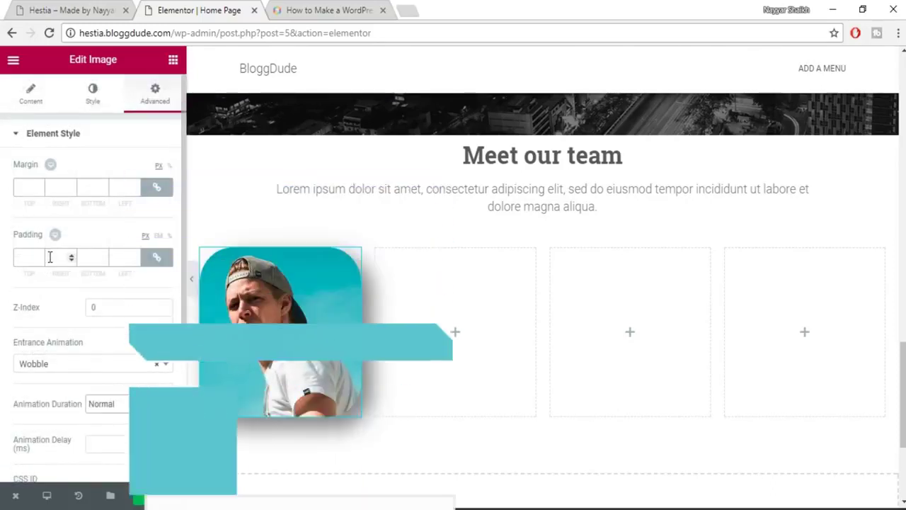
{"action": "scroll", "coordinate": [60, 269], "scroll_direction": "down", "scroll_amount": 3}
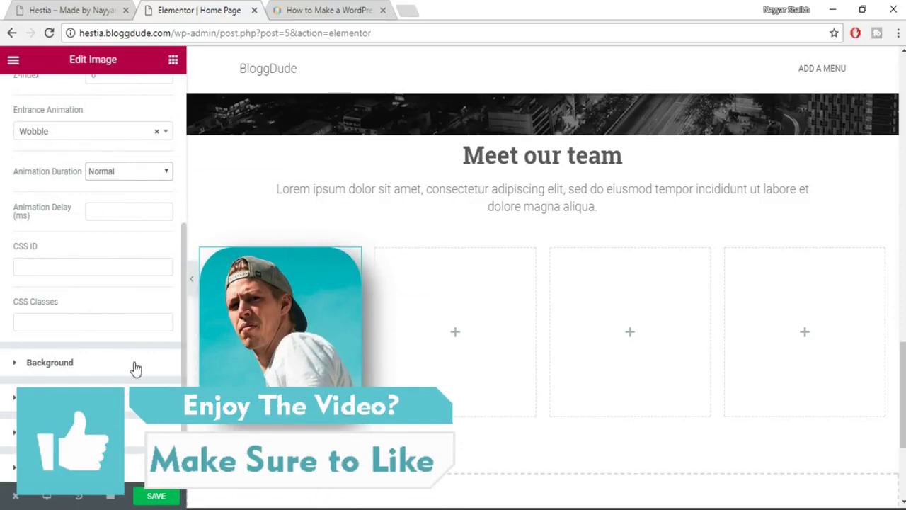
{"action": "scroll", "coordinate": [134, 366], "scroll_direction": "up", "scroll_amount": 3}
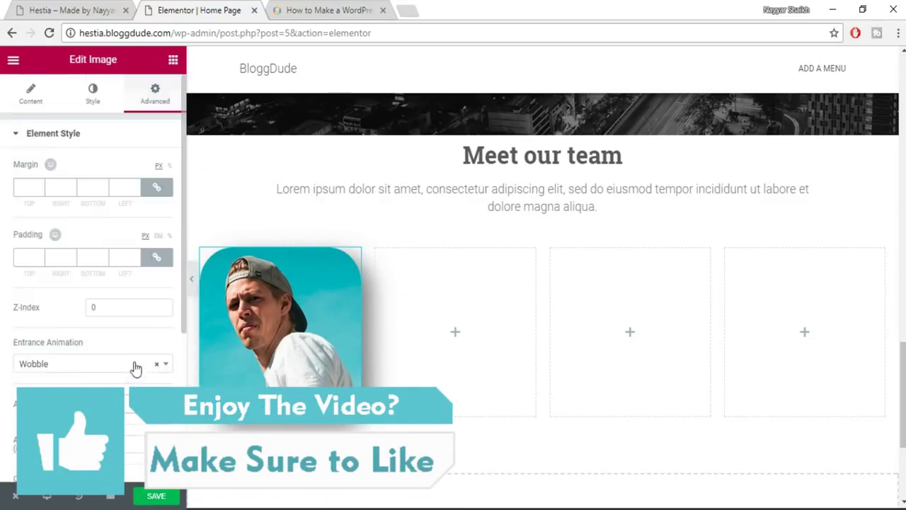
{"action": "left_click", "coordinate": [106, 105]}
{"action": "left_click", "coordinate": [164, 496]}
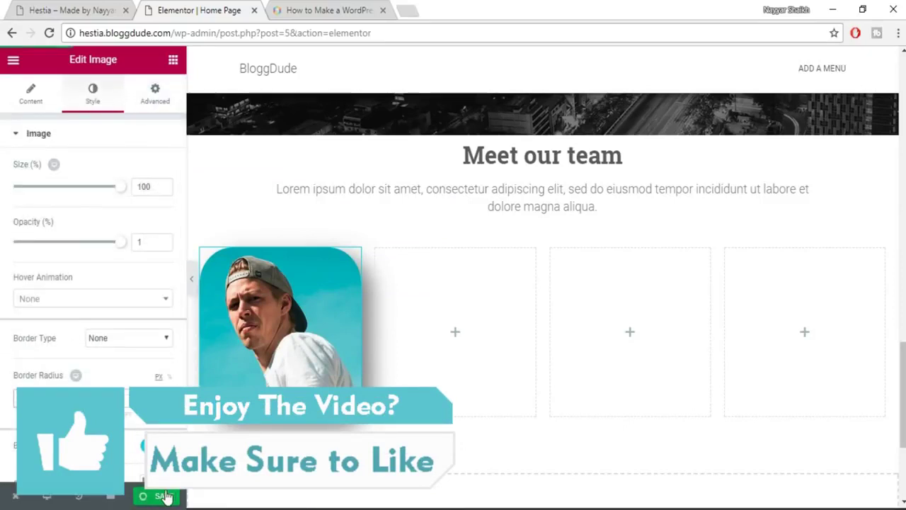
{"action": "key", "text": "ctrl+shift+Tab"}
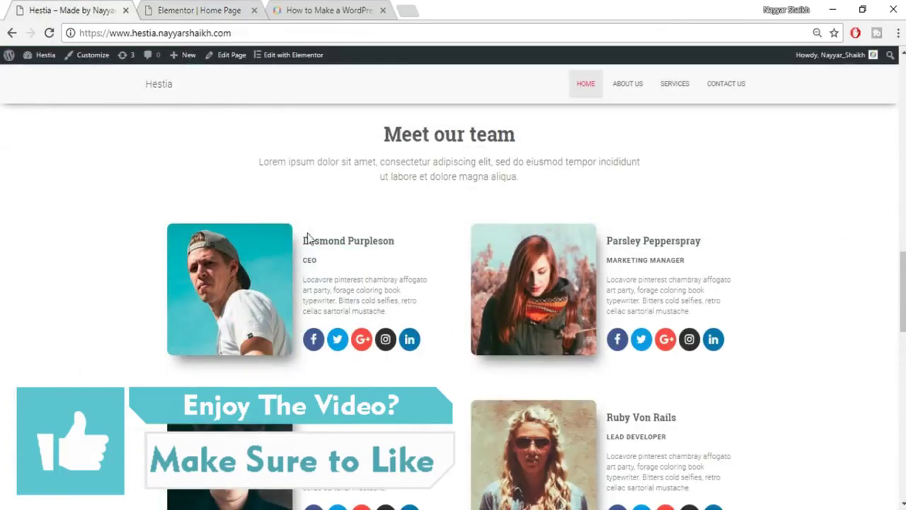
{"action": "left_click", "coordinate": [199, 10]}
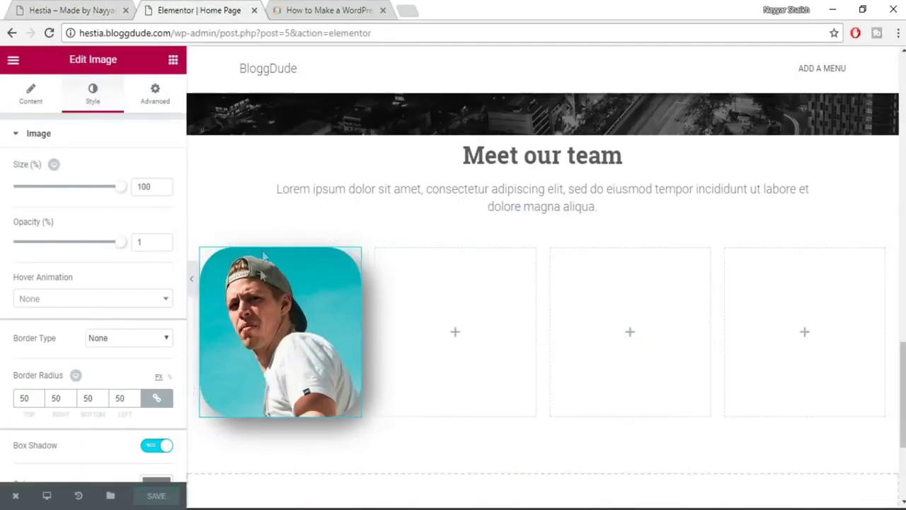
{"action": "left_click", "coordinate": [61, 10]}
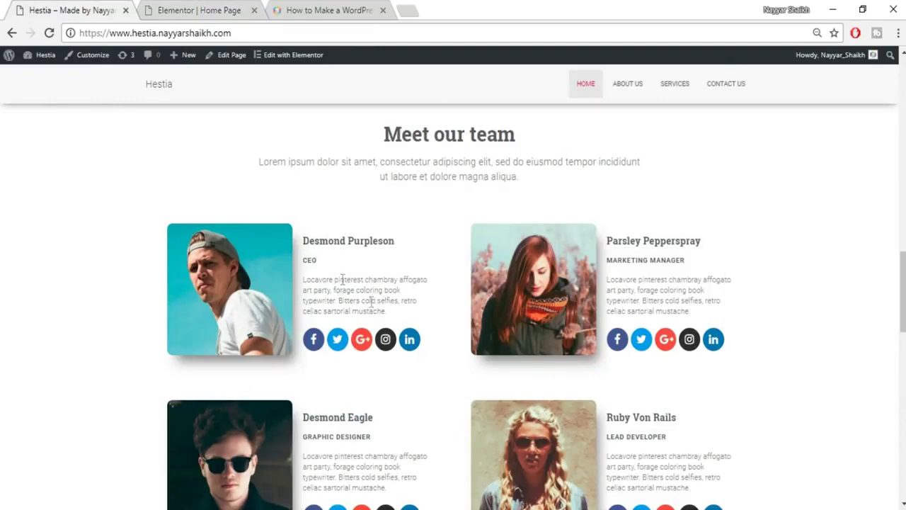
{"action": "left_click", "coordinate": [218, 7]}
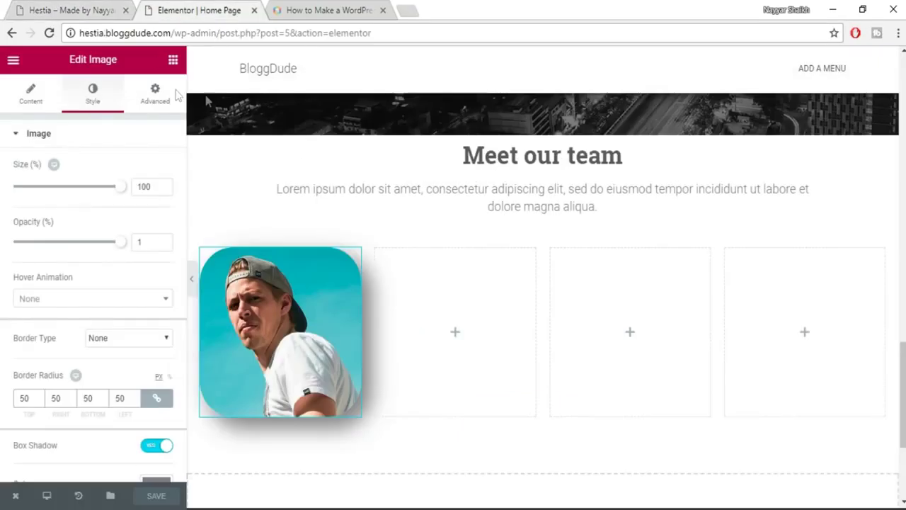
Add a heading in the second column and paste the team member's name copied from the live site.
{"action": "left_click", "coordinate": [173, 62]}
{"action": "left_click_drag", "start_coordinate": [138, 174], "coordinate": [462, 347]}
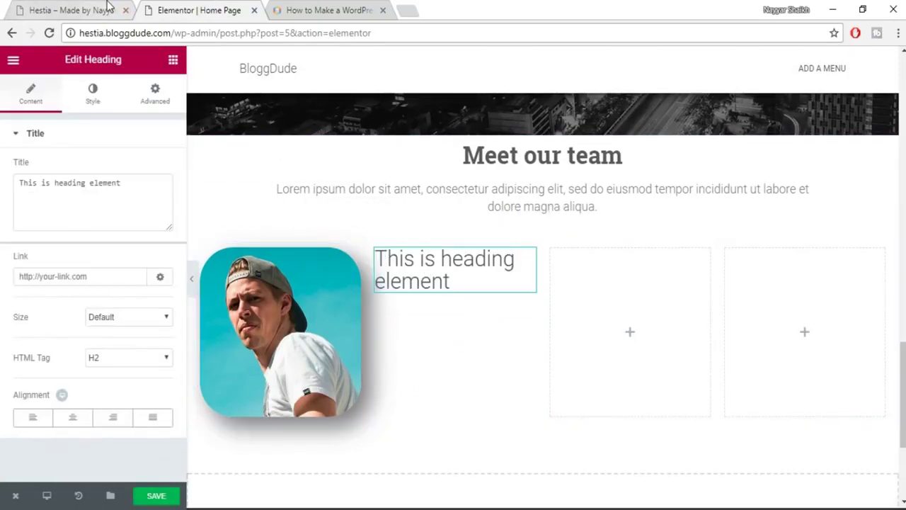
{"action": "left_click", "coordinate": [71, 9]}
{"action": "left_click_drag", "start_coordinate": [408, 244], "coordinate": [312, 241]}
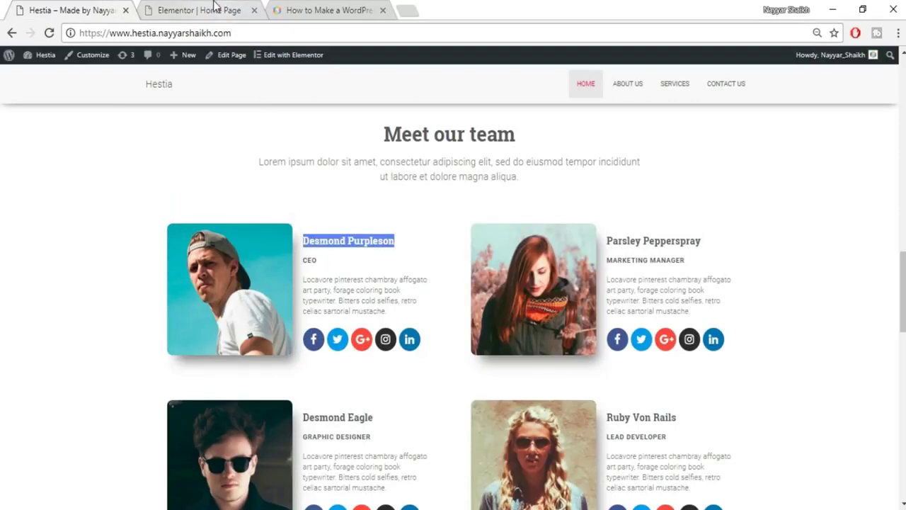
{"action": "left_click", "coordinate": [214, 6]}
{"action": "triple_click", "coordinate": [125, 202]}
{"action": "type", "text": "Desmond Purpleson"}
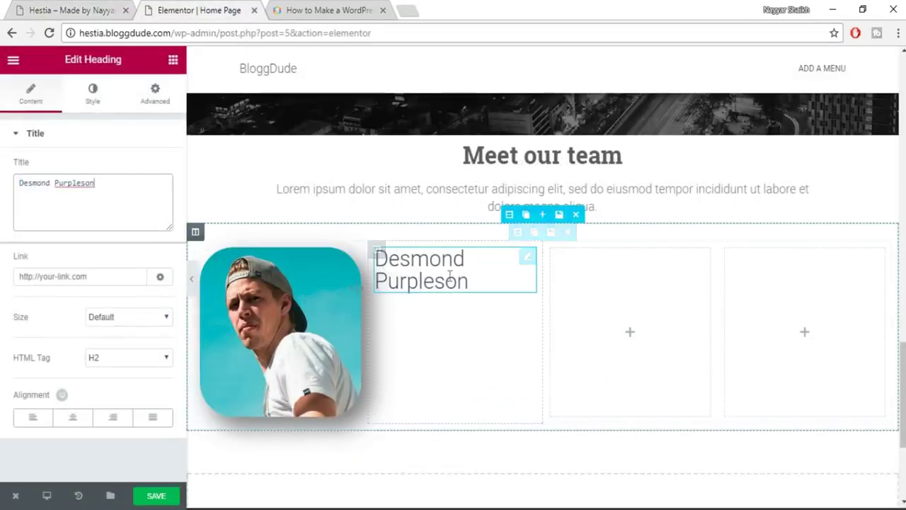
Left-align the name and colour it dark grey #54595f.
{"action": "left_click", "coordinate": [33, 417]}
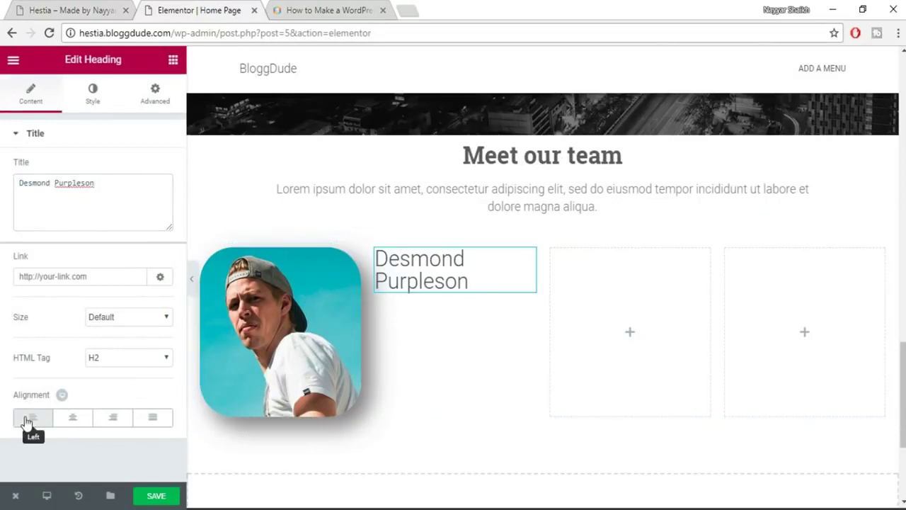
{"action": "left_click", "coordinate": [92, 106]}
{"action": "left_click", "coordinate": [147, 171]}
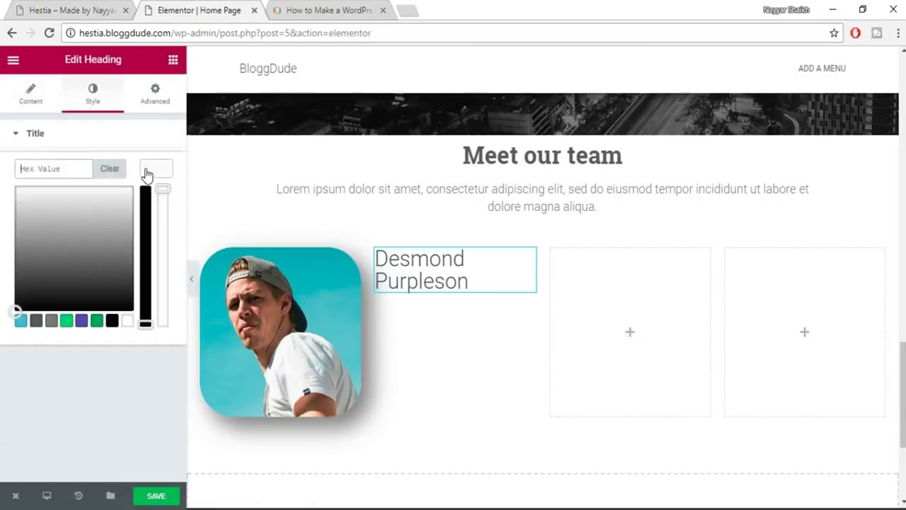
{"action": "left_click", "coordinate": [36, 322]}
{"action": "left_click", "coordinate": [161, 167]}
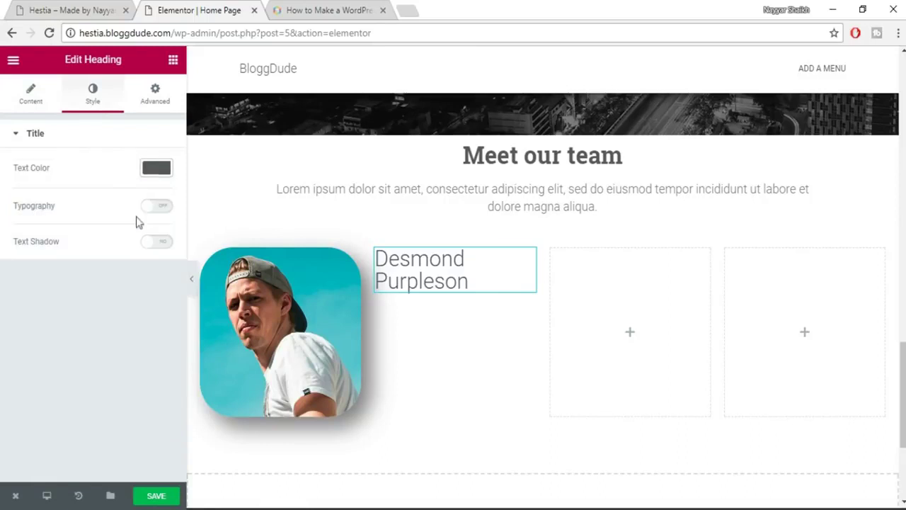
Set the name's typography to 18 px Roboto Slab, weight 600, and save the page.
{"action": "left_click", "coordinate": [160, 207]}
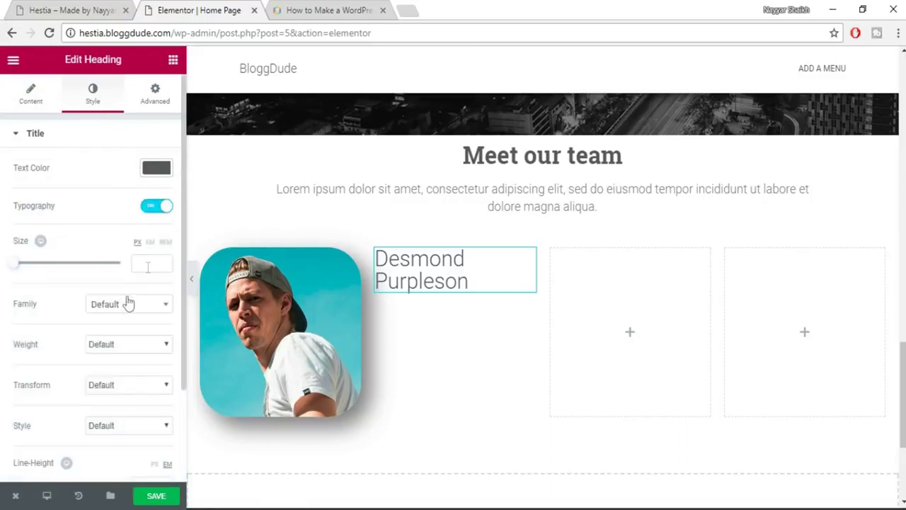
{"action": "left_click", "coordinate": [147, 266]}
{"action": "type", "text": "18"}
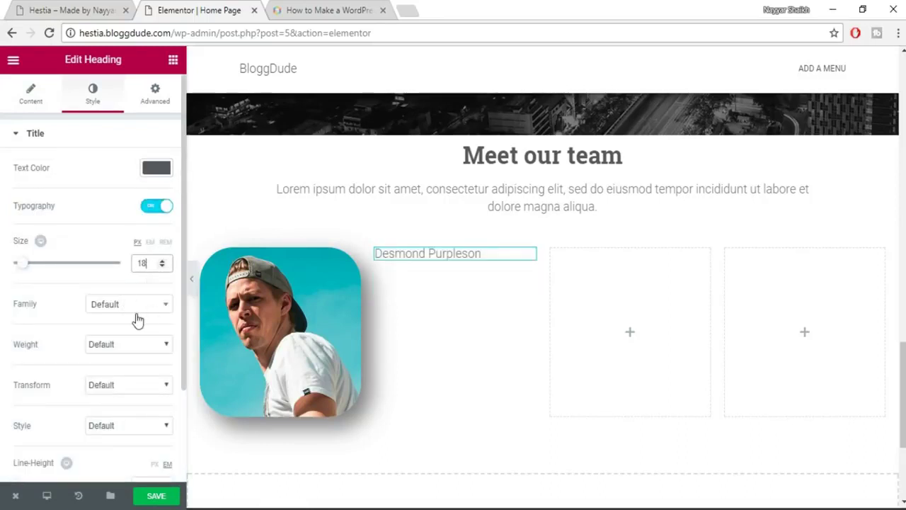
{"action": "left_click", "coordinate": [138, 311]}
{"action": "type", "text": "robo"}
{"action": "key", "text": "Down"}
{"action": "key", "text": "Down"}
{"action": "key", "text": "Down"}
{"action": "key", "text": "Return"}
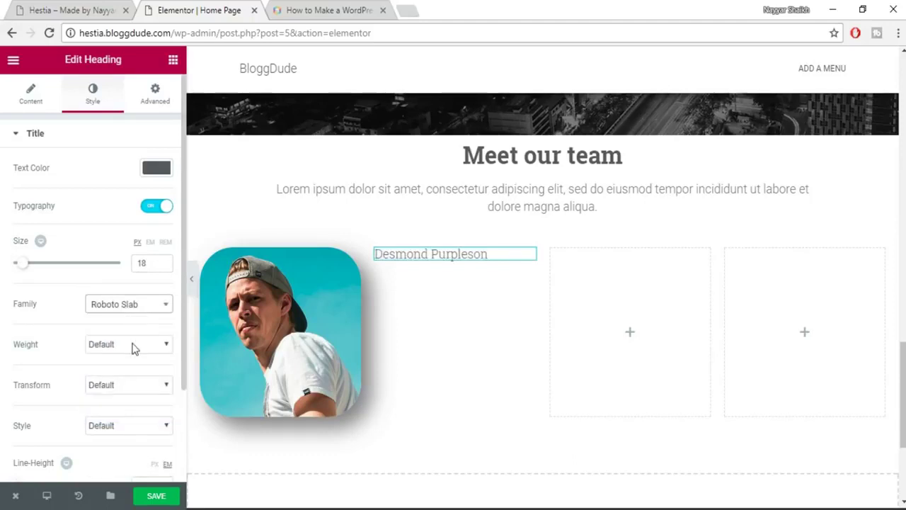
{"action": "left_click", "coordinate": [135, 346]}
{"action": "left_click", "coordinate": [122, 414]}
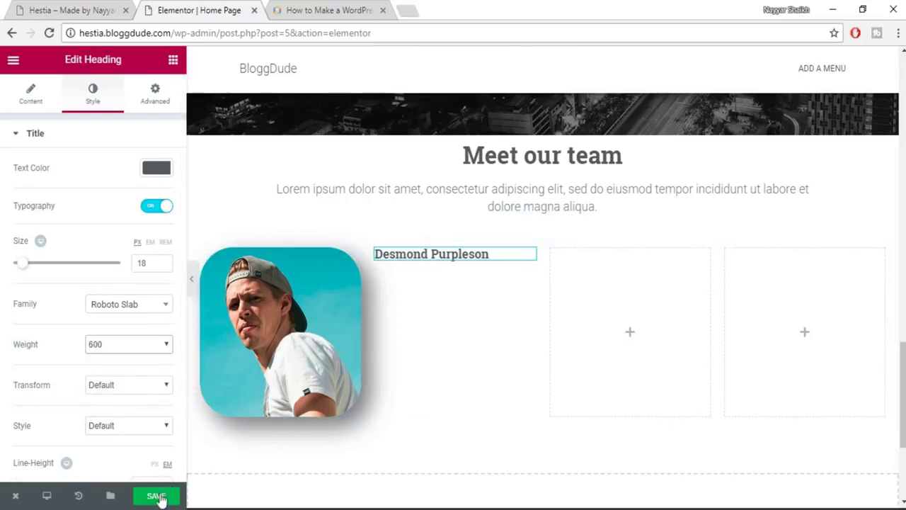
{"action": "key", "text": "ctrl+s"}
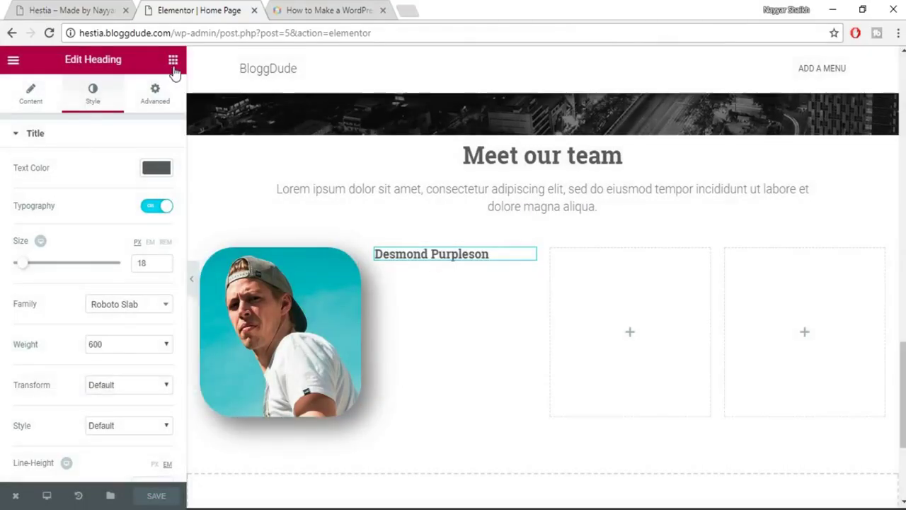
{"action": "left_click", "coordinate": [173, 60]}
Add a heading under the name and enter the 'Manager' job title.
{"action": "left_click_drag", "start_coordinate": [171, 146], "coordinate": [466, 265]}
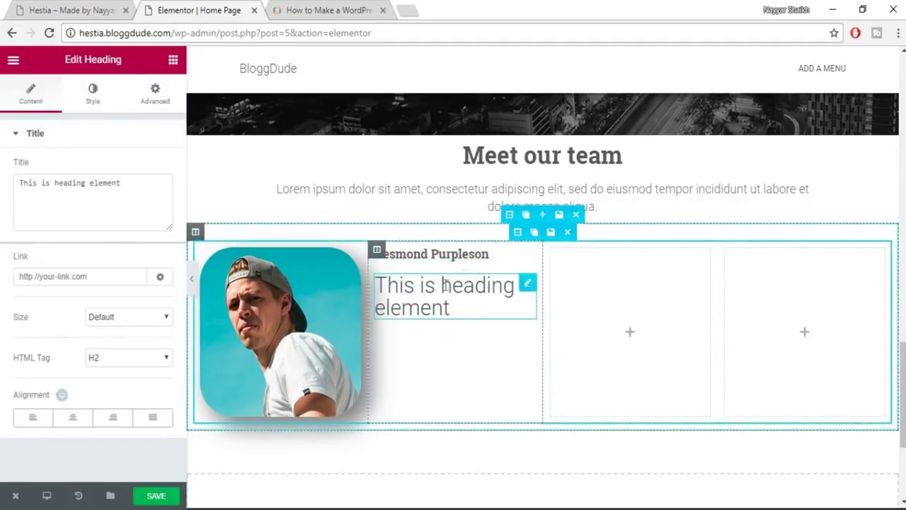
{"action": "triple_click", "coordinate": [61, 200]}
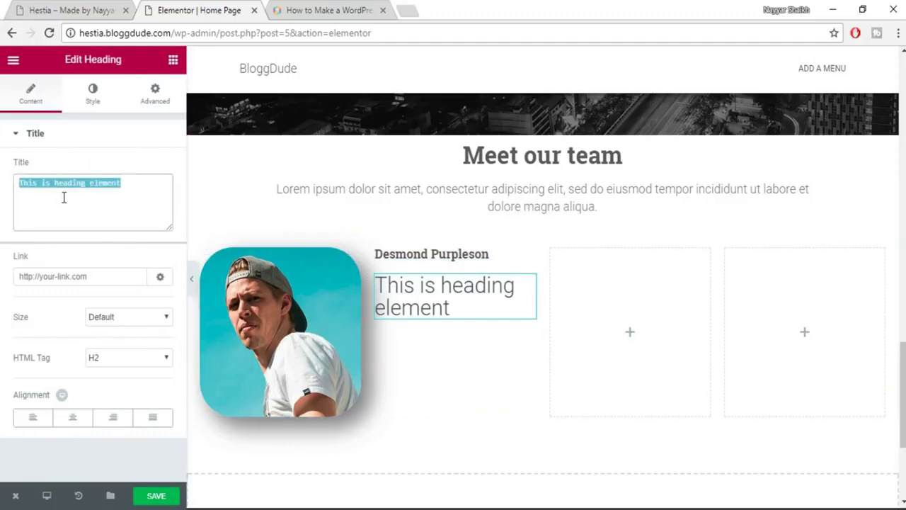
{"action": "type", "text": "mAN"}
{"action": "key", "text": "BackSpace"}
{"action": "type", "text": "mA"}
{"action": "key", "text": "BackSpace"}
{"action": "key", "text": "BackSpace"}
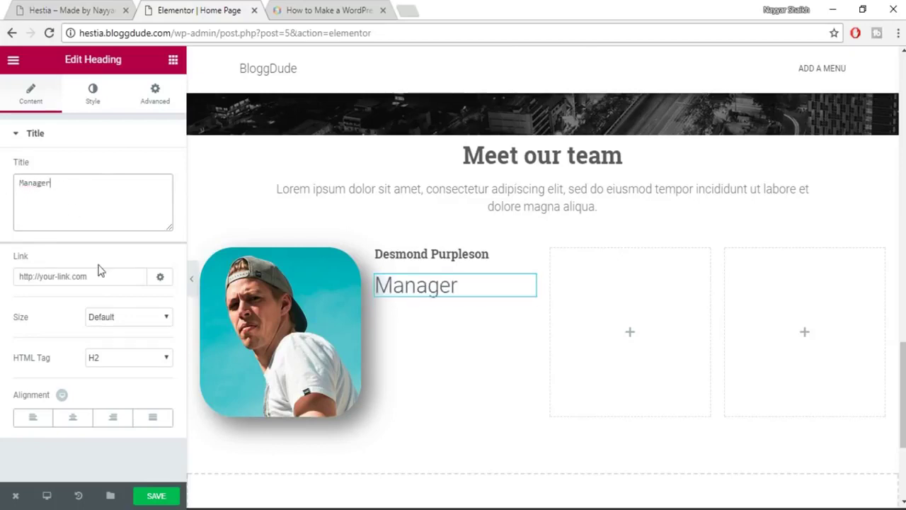
Style the job title dark grey #54595f at 16 px with weight 500.
{"action": "left_click", "coordinate": [96, 105]}
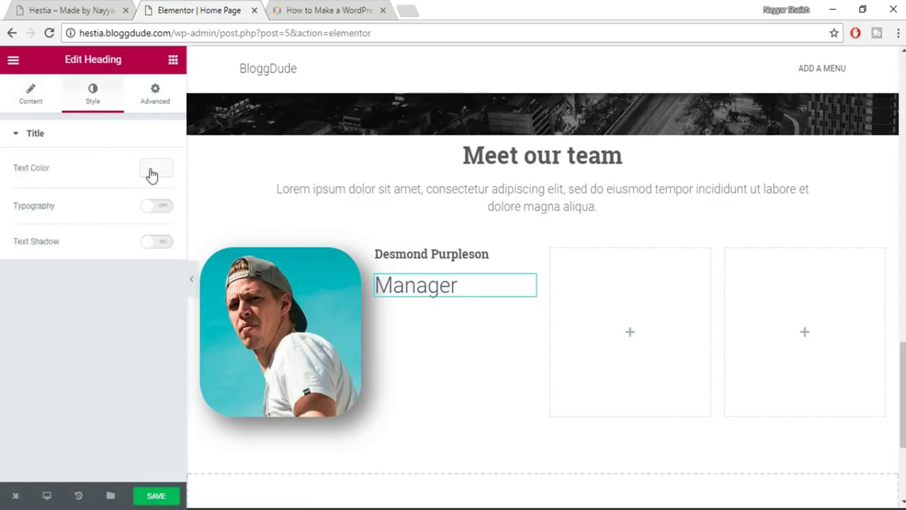
{"action": "left_click", "coordinate": [151, 173]}
{"action": "left_click", "coordinate": [20, 319]}
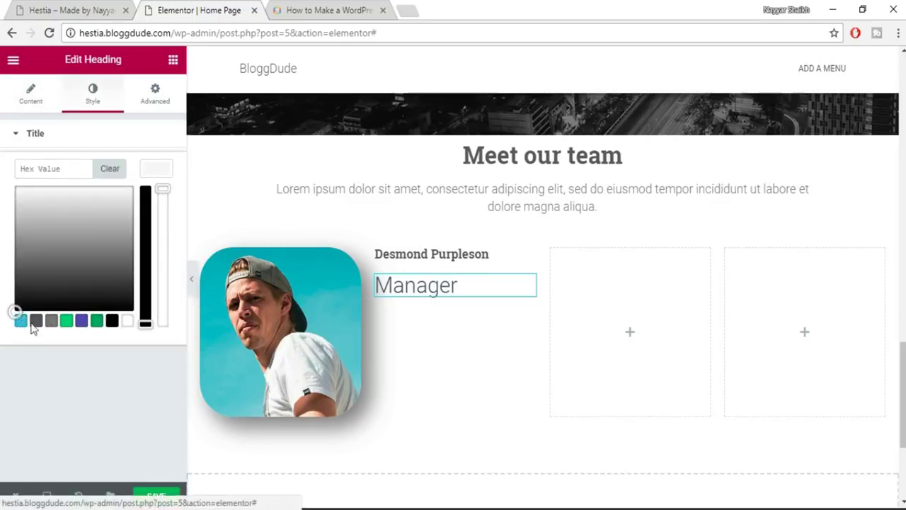
{"action": "left_click", "coordinate": [36, 322]}
{"action": "left_click", "coordinate": [155, 174]}
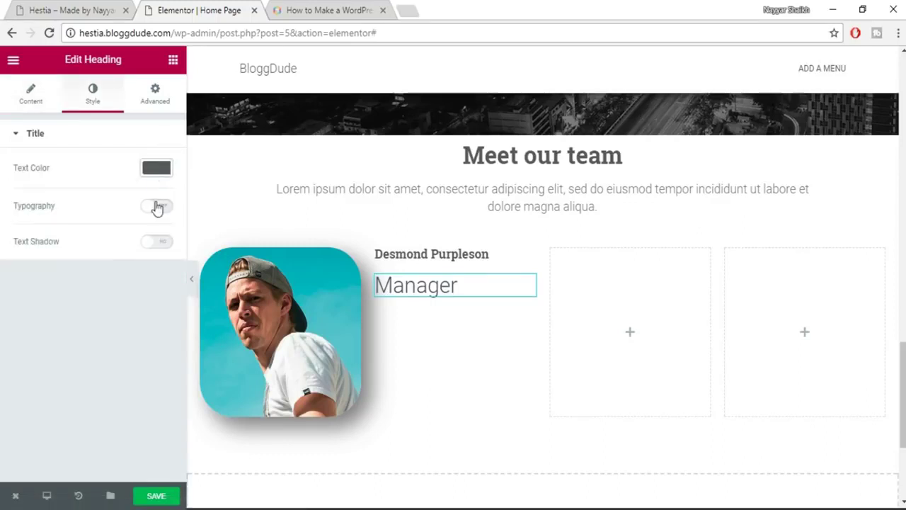
{"action": "left_click", "coordinate": [156, 205]}
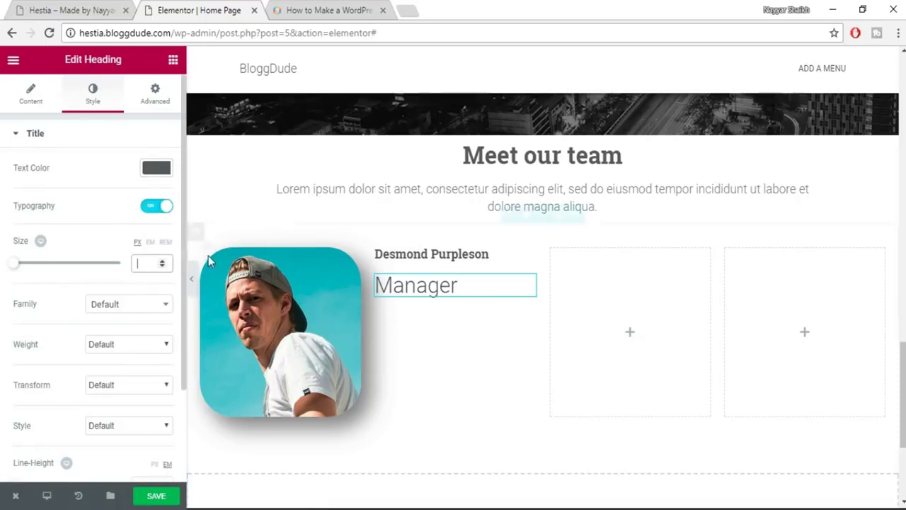
{"action": "type", "text": "16"}
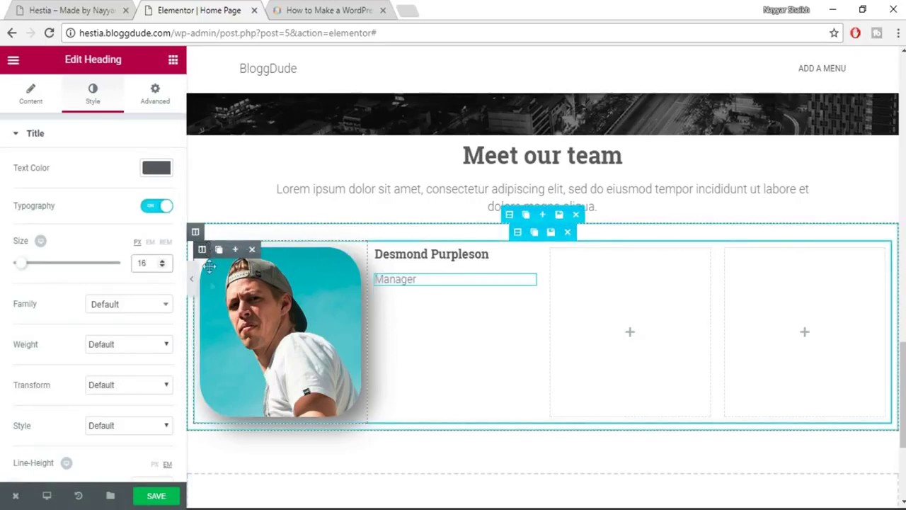
{"action": "left_click", "coordinate": [136, 351]}
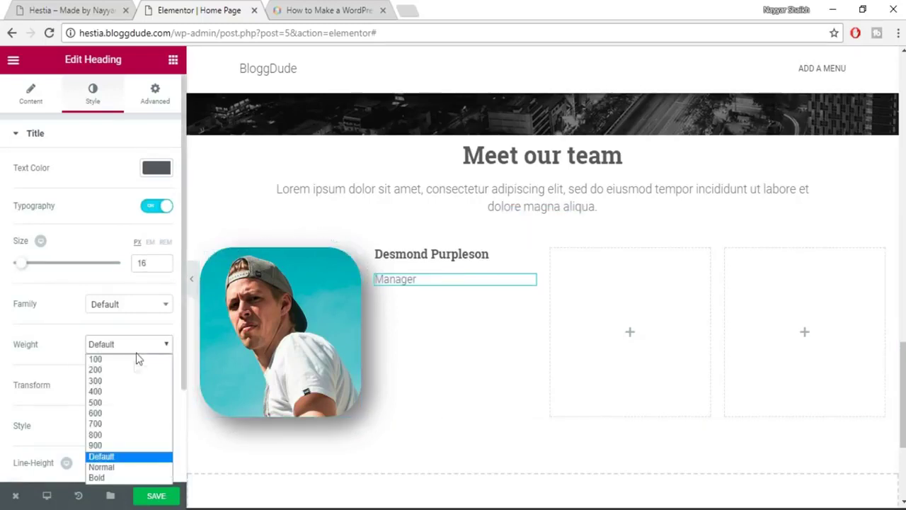
{"action": "left_click", "coordinate": [125, 401]}
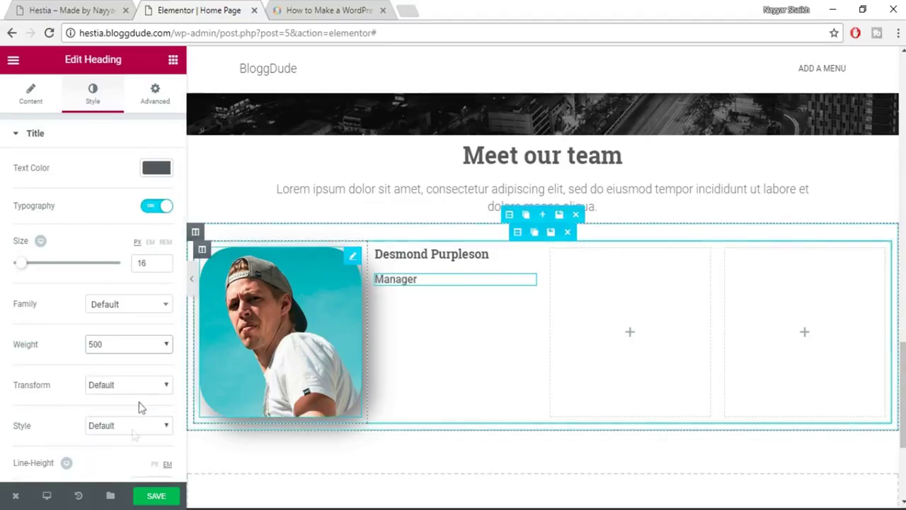
Save the page and check the job title on the live site.
{"action": "scroll", "coordinate": [134, 417], "scroll_direction": "down", "scroll_amount": 3}
{"action": "left_click", "coordinate": [155, 498]}
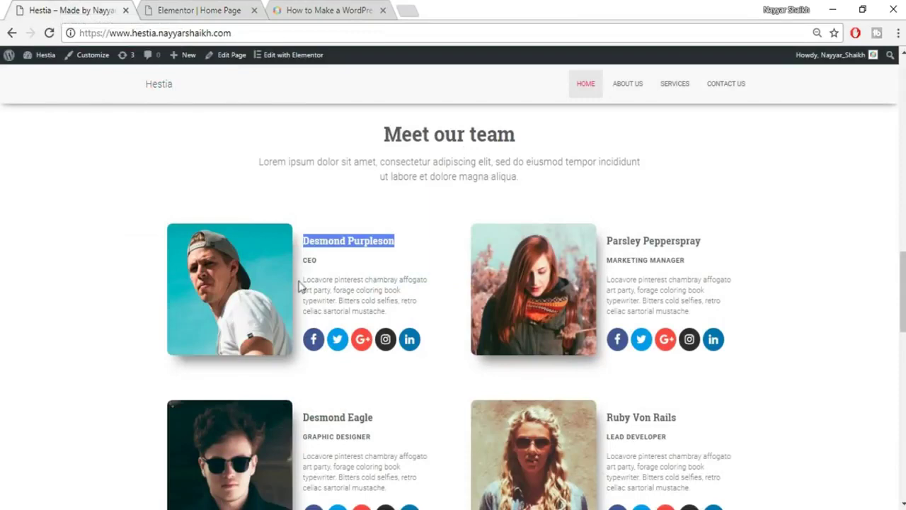
{"action": "left_click_drag", "start_coordinate": [299, 286], "coordinate": [405, 316]}
{"action": "key", "text": "ctrl+c"}
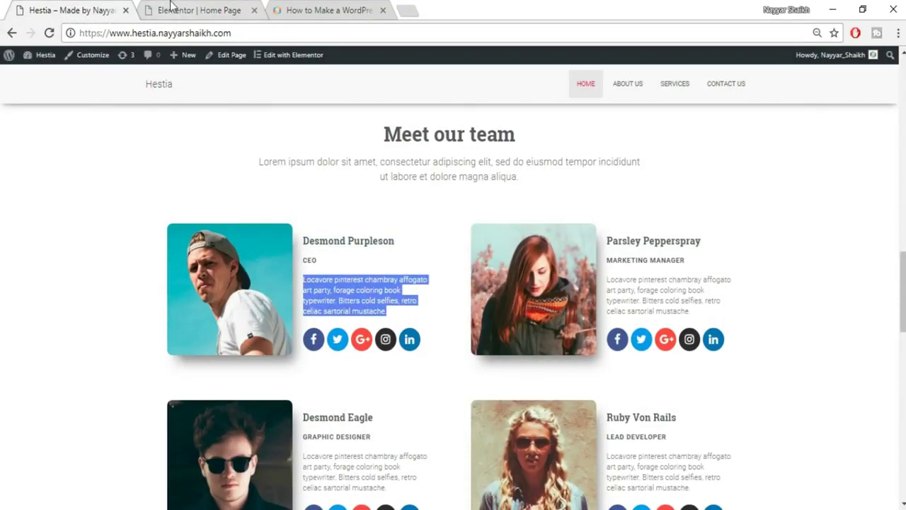
{"action": "left_click", "coordinate": [170, 10]}
{"action": "left_click", "coordinate": [173, 59]}
Add a heading under Manager containing the pasted Locavore bio paragraph.
{"action": "left_click_drag", "start_coordinate": [146, 150], "coordinate": [442, 284]}
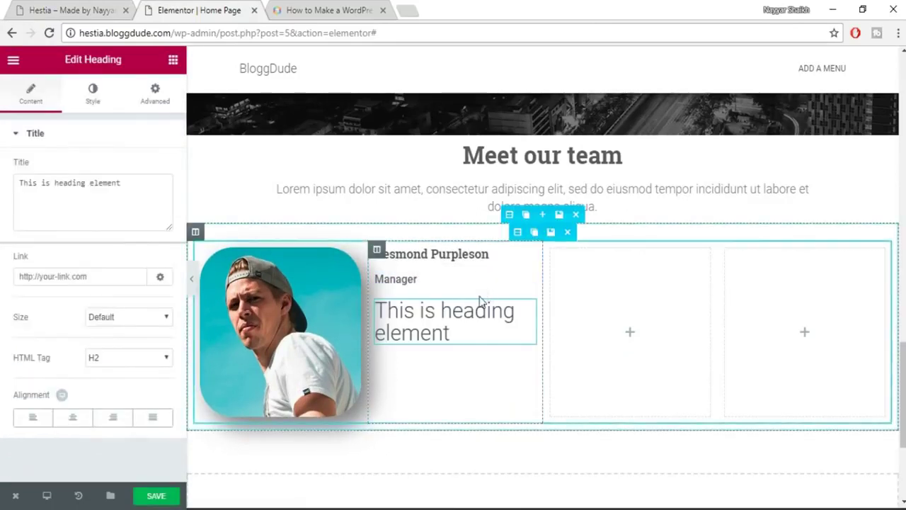
{"action": "left_click", "coordinate": [77, 212]}
{"action": "key", "text": "ctrl+a"}
{"action": "key", "text": "ctrl+v"}
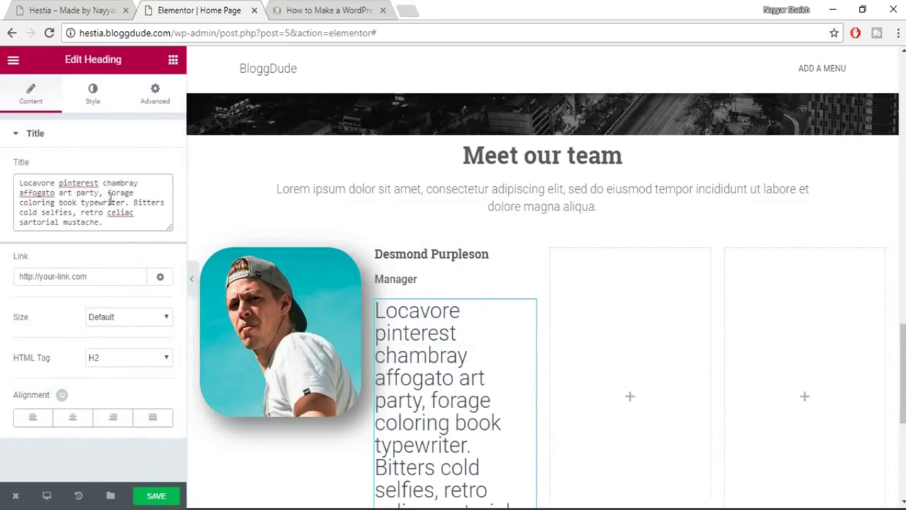
Make the bio text grey, 14 px, in the Roboto font.
{"action": "left_click", "coordinate": [95, 99]}
{"action": "left_click", "coordinate": [162, 171]}
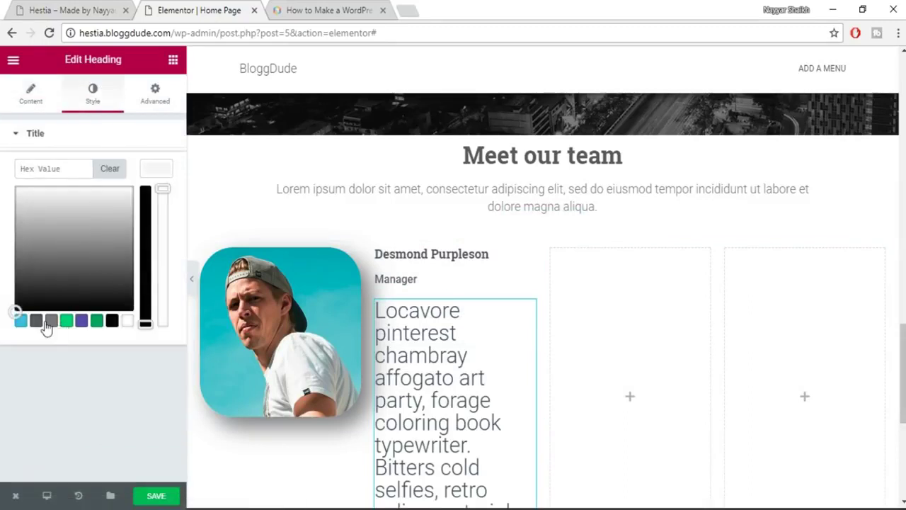
{"action": "left_click", "coordinate": [49, 322]}
{"action": "left_click", "coordinate": [147, 173]}
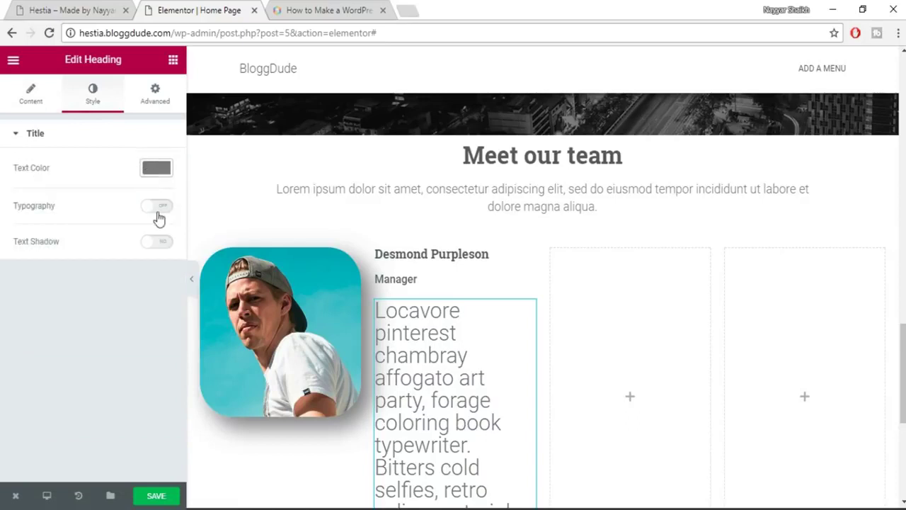
{"action": "left_click", "coordinate": [156, 207]}
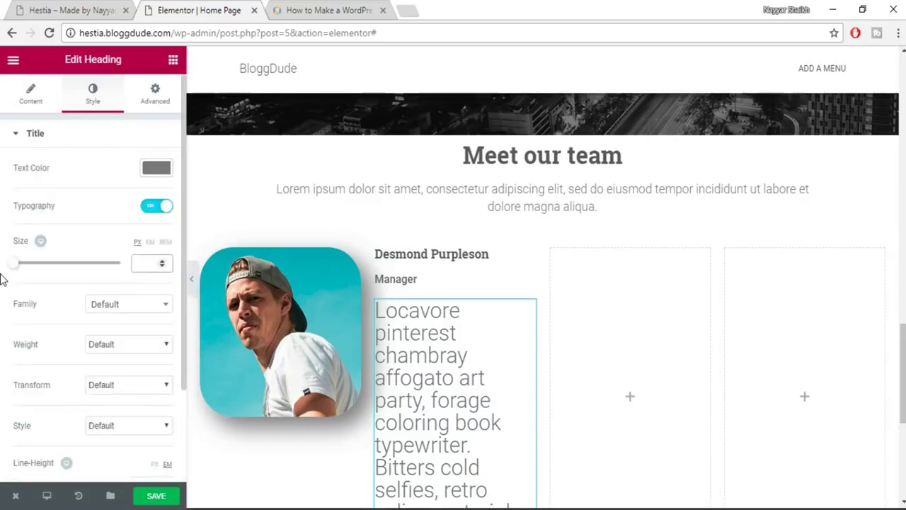
{"action": "type", "text": "14"}
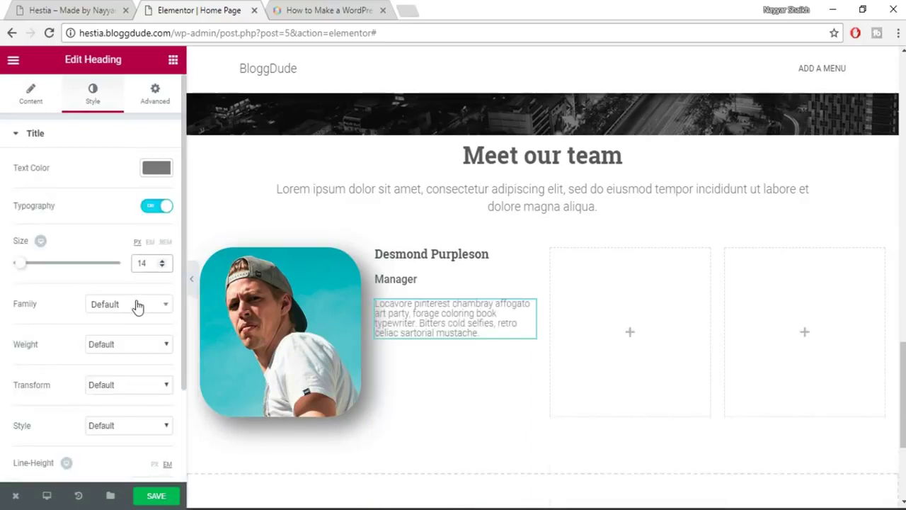
{"action": "left_click", "coordinate": [138, 305]}
{"action": "type", "text": "robo"}
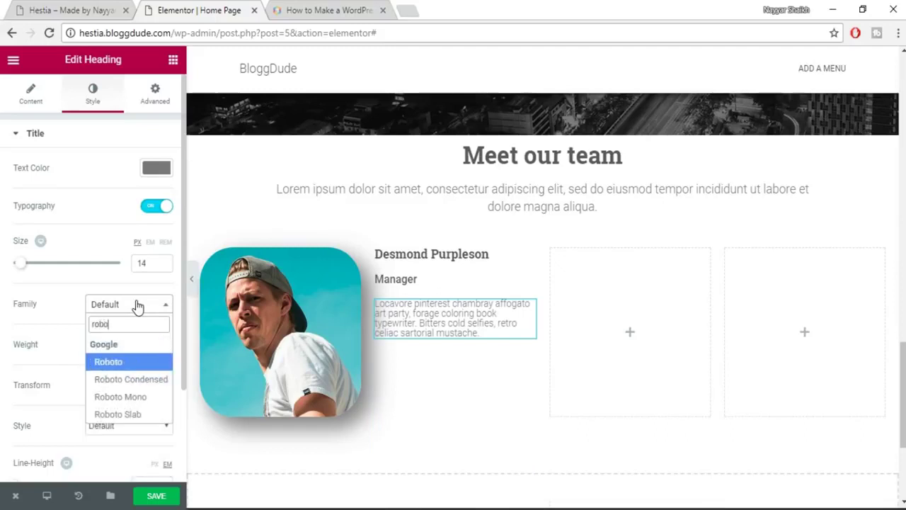
{"action": "key", "text": "Return"}
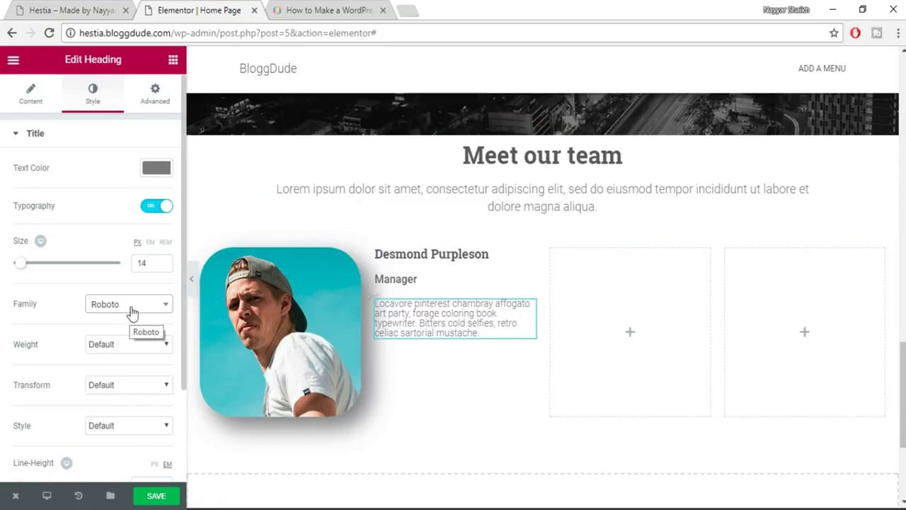
Set the bio line height to 1.4, save, and compare with the live site.
{"action": "scroll", "coordinate": [141, 359], "scroll_direction": "down", "scroll_amount": 3}
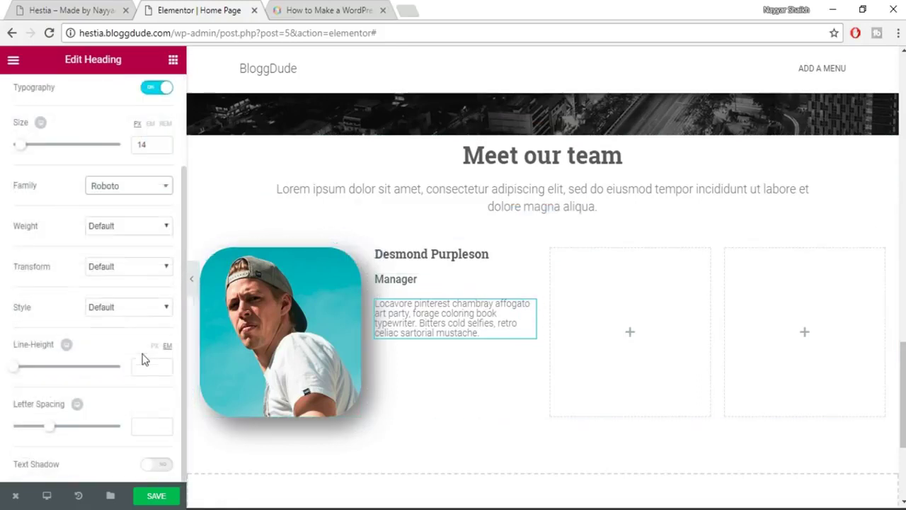
{"action": "left_click", "coordinate": [162, 364]}
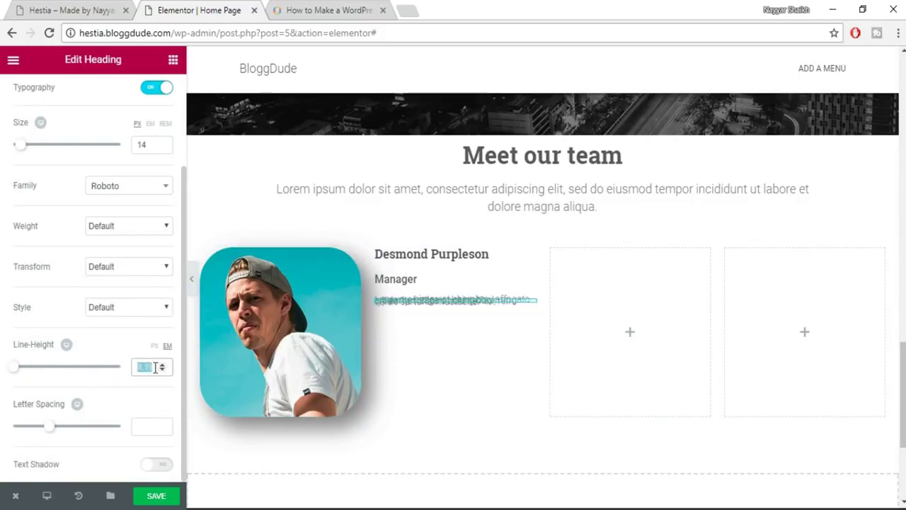
{"action": "key", "text": "ctrl+shift+Tab"}
{"action": "left_click", "coordinate": [170, 7]}
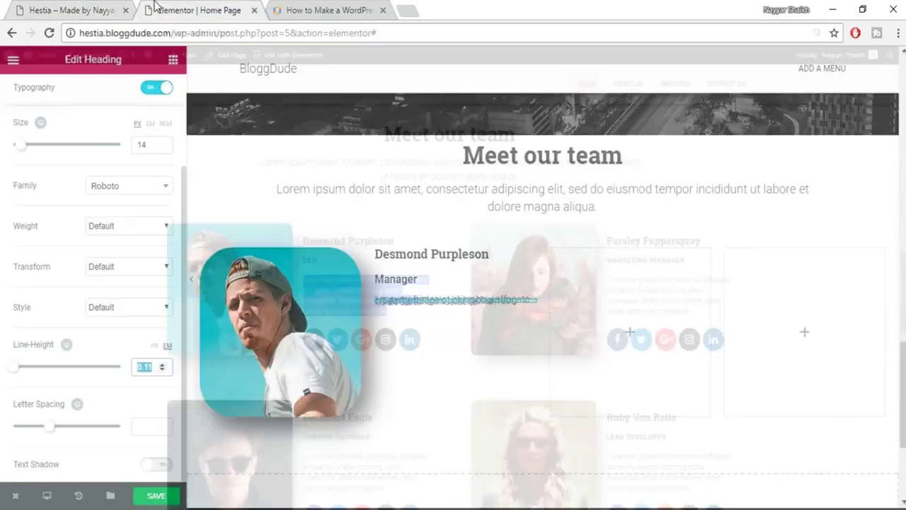
{"action": "type", "text": "1.4"}
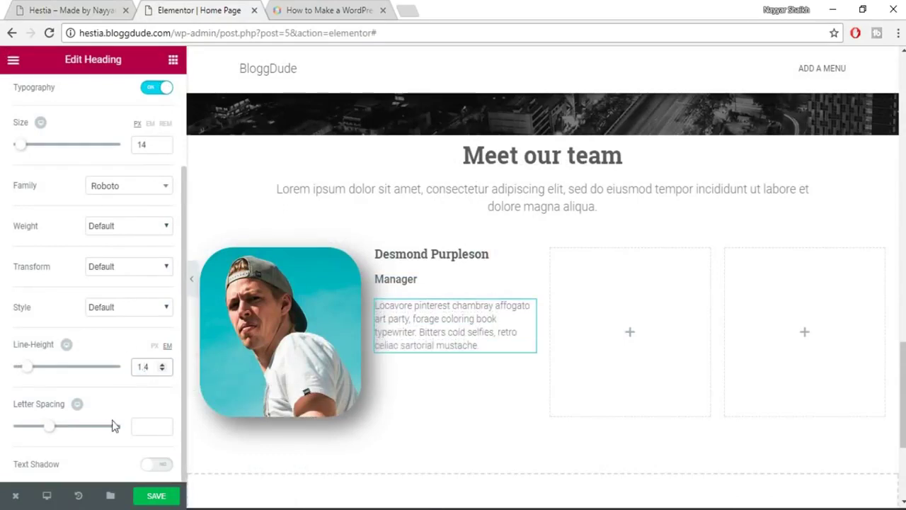
{"action": "left_click", "coordinate": [157, 497]}
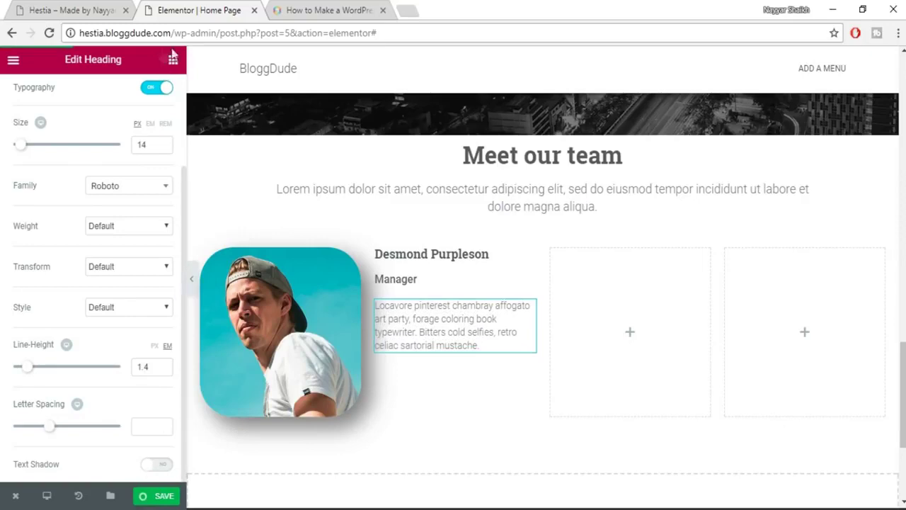
{"action": "key", "text": "ctrl+shift+Tab"}
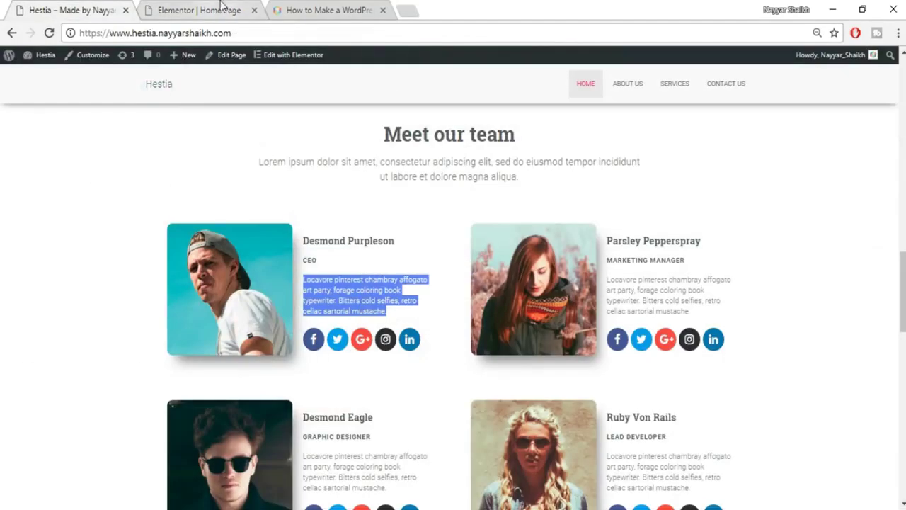
{"action": "left_click", "coordinate": [221, 8]}
Place a Social Icons widget beneath the Locavore bio text.
{"action": "left_click", "coordinate": [172, 60]}
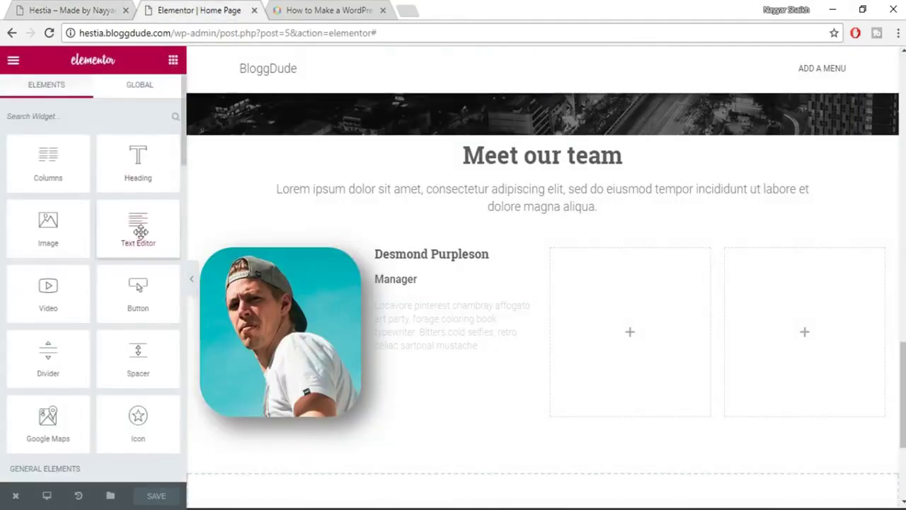
{"action": "scroll", "coordinate": [158, 421], "scroll_direction": "down", "scroll_amount": 3}
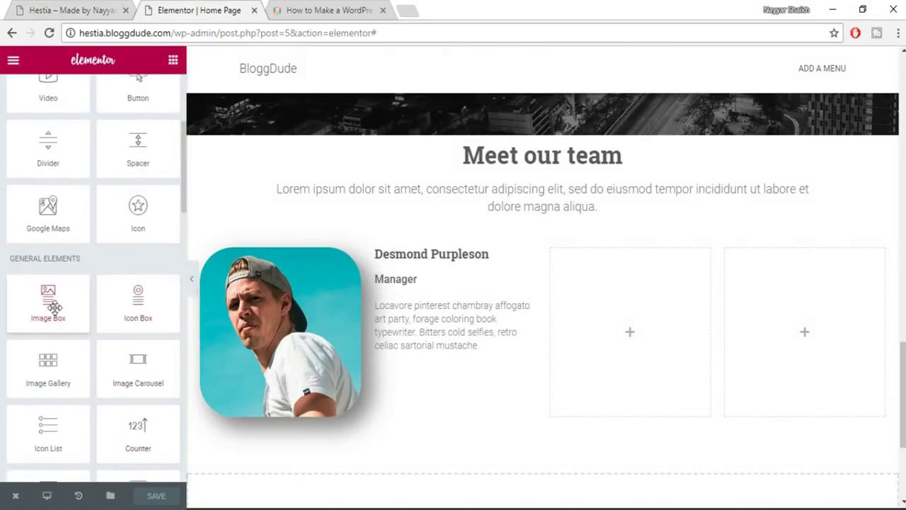
{"action": "scroll", "coordinate": [55, 306], "scroll_direction": "down", "scroll_amount": 3}
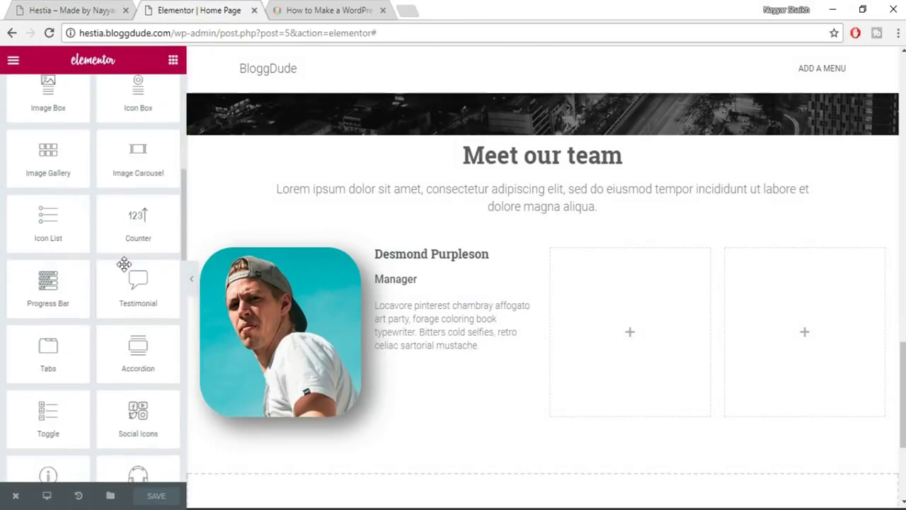
{"action": "scroll", "coordinate": [124, 265], "scroll_direction": "down", "scroll_amount": 1}
{"action": "left_click_drag", "start_coordinate": [134, 338], "coordinate": [473, 327]}
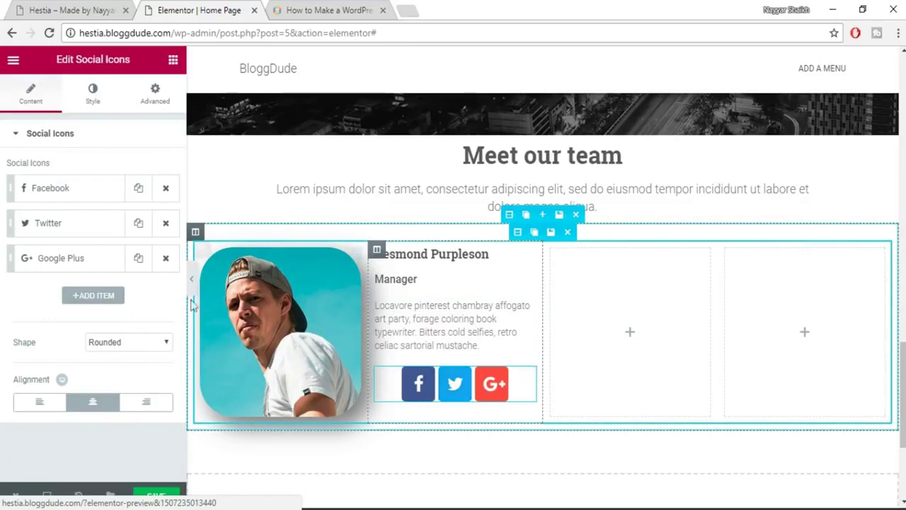
Expand the Facebook and Twitter icon items to edit their links.
{"action": "left_click", "coordinate": [63, 191]}
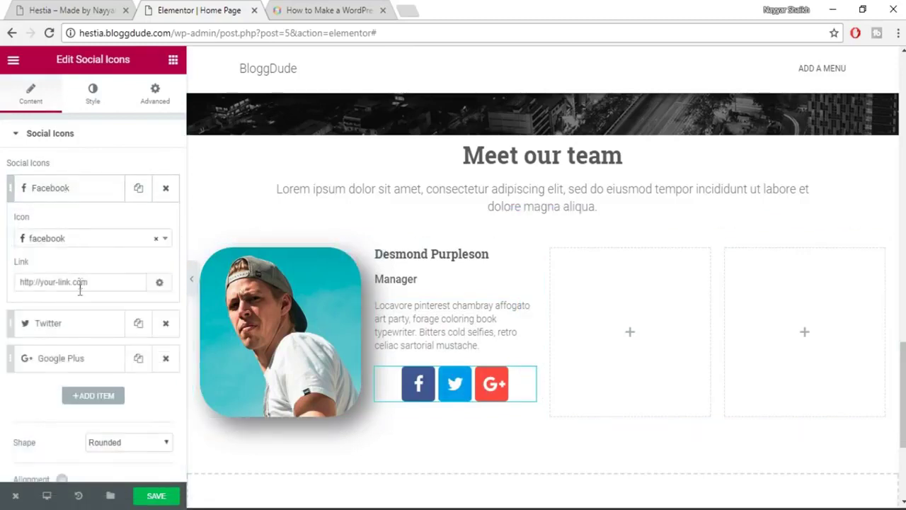
{"action": "left_click", "coordinate": [51, 281]}
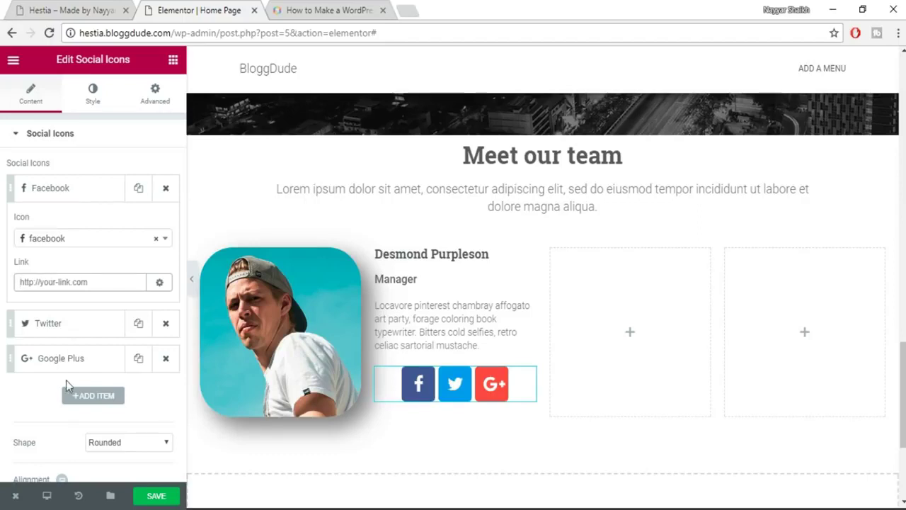
{"action": "left_click", "coordinate": [86, 330]}
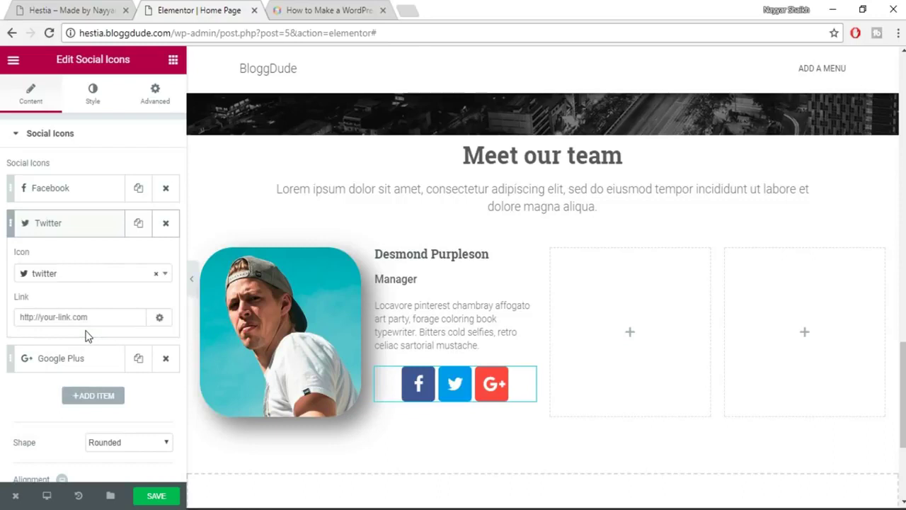
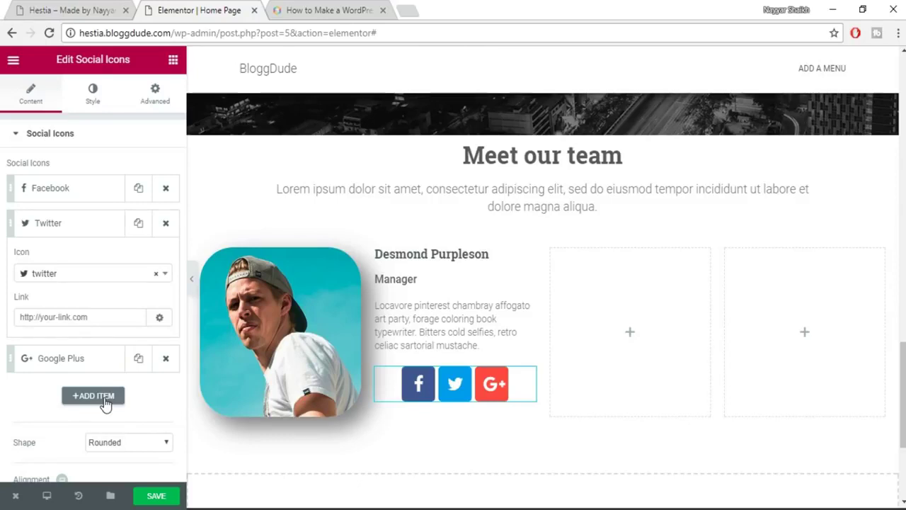
Add a fourth social icon to the team member and set it to Instagram.
{"action": "left_click", "coordinate": [102, 397]}
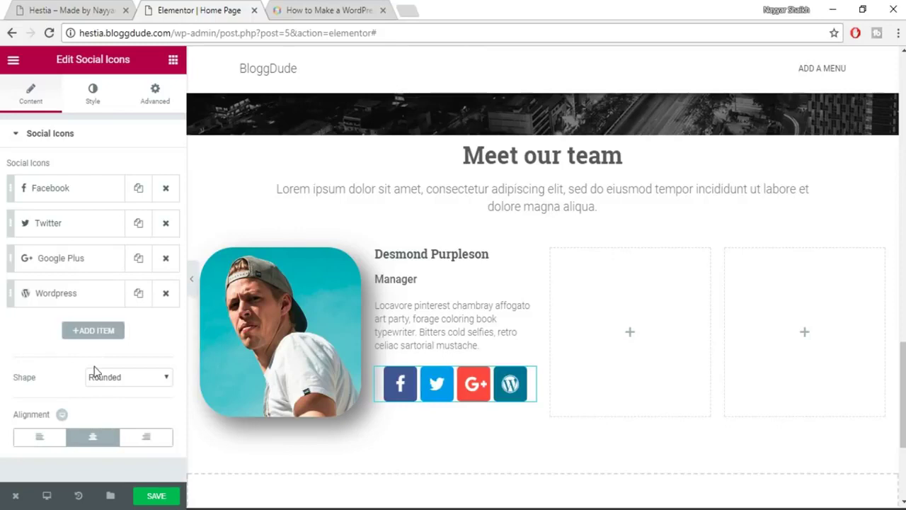
{"action": "left_click", "coordinate": [84, 302]}
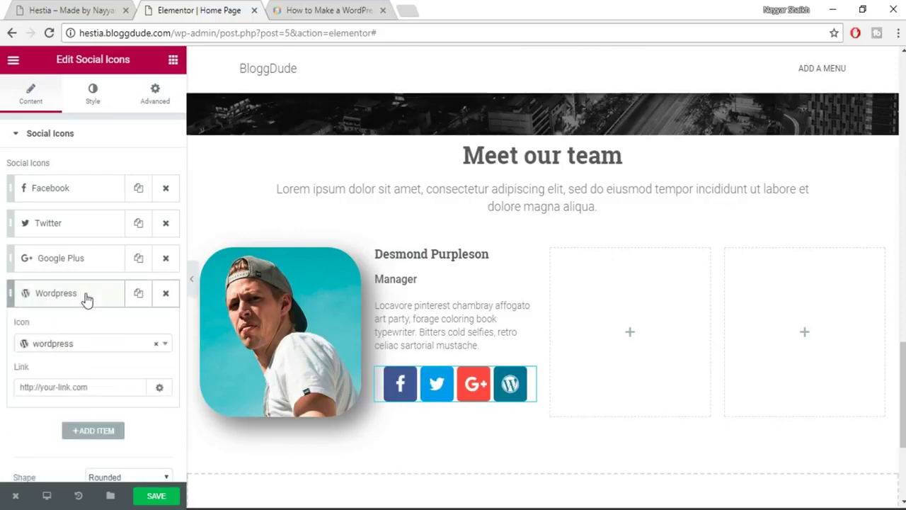
{"action": "left_click", "coordinate": [83, 347]}
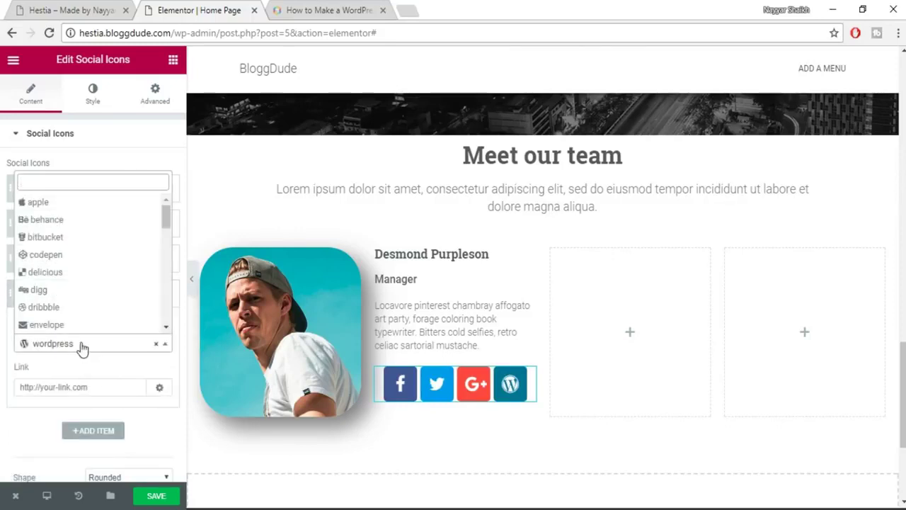
{"action": "type", "text": "inst"}
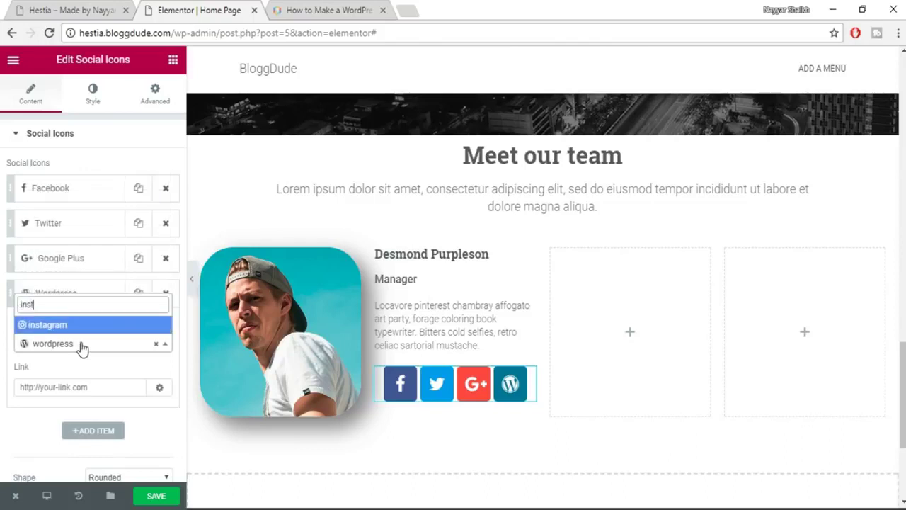
{"action": "left_click", "coordinate": [83, 327]}
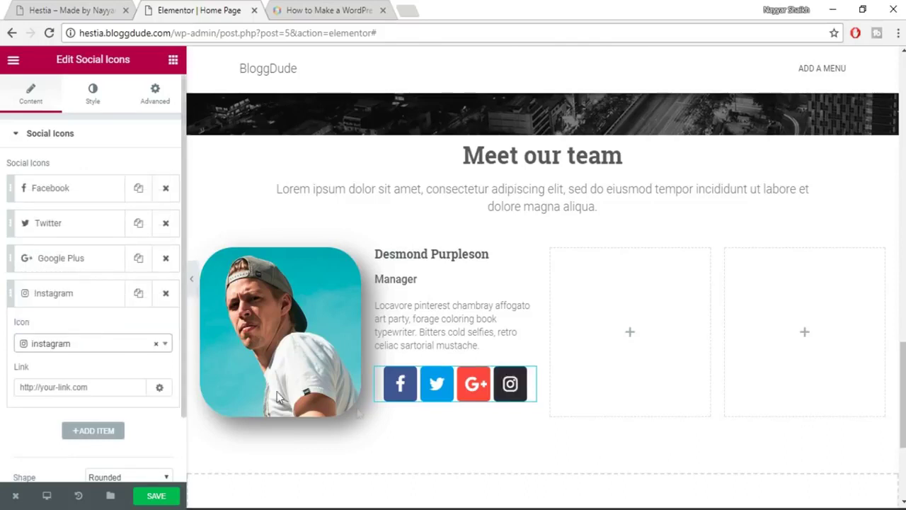
{"action": "left_click", "coordinate": [87, 387]}
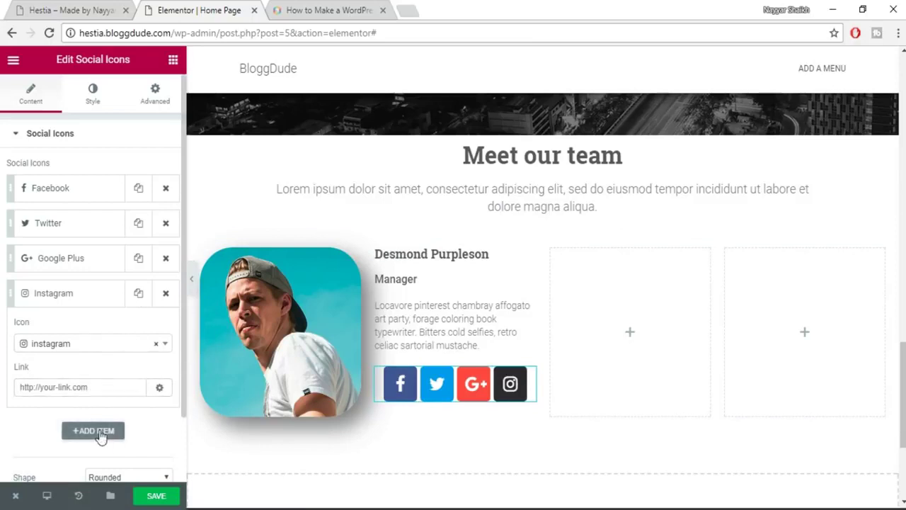
Add a fifth social icon and set it to SoundCloud.
{"action": "left_click", "coordinate": [100, 433]}
{"action": "left_click", "coordinate": [80, 327]}
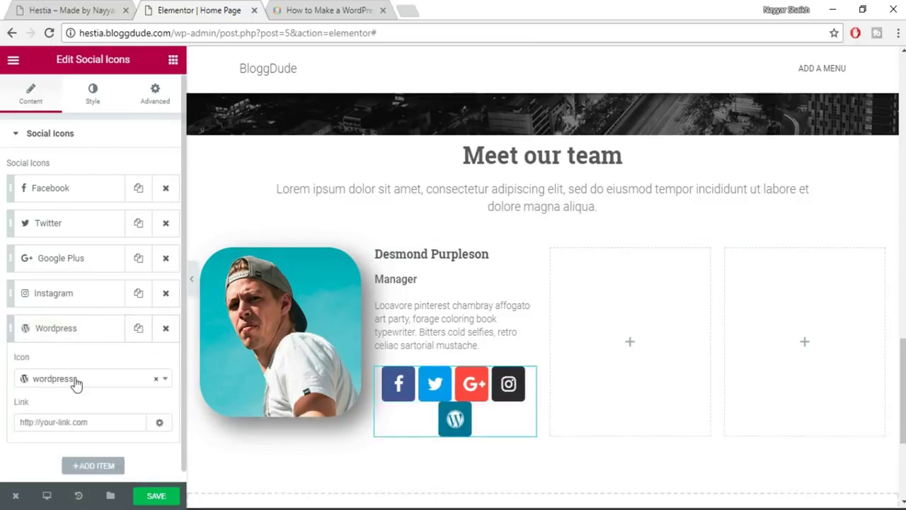
{"action": "left_click", "coordinate": [72, 379]}
{"action": "scroll", "coordinate": [95, 319], "scroll_direction": "down", "scroll_amount": 3}
{"action": "scroll", "coordinate": [99, 324], "scroll_direction": "down", "scroll_amount": 3}
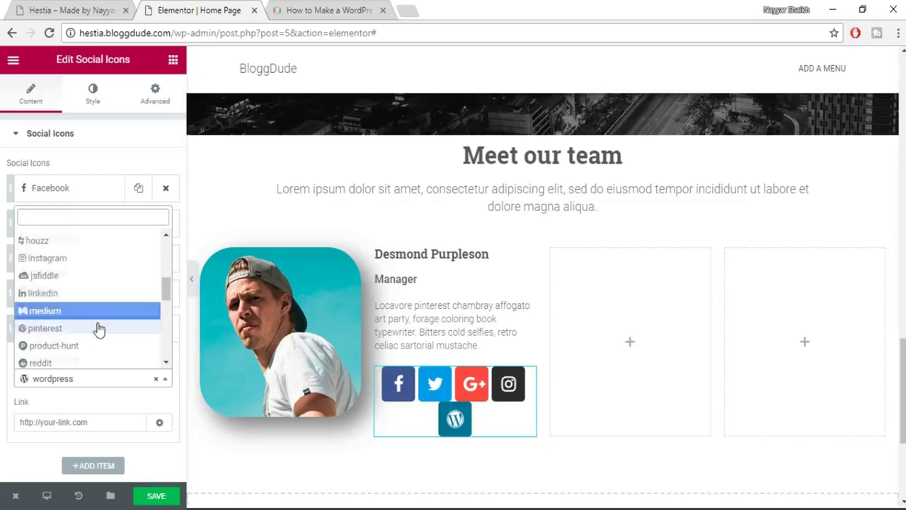
{"action": "scroll", "coordinate": [99, 330], "scroll_direction": "down", "scroll_amount": 1}
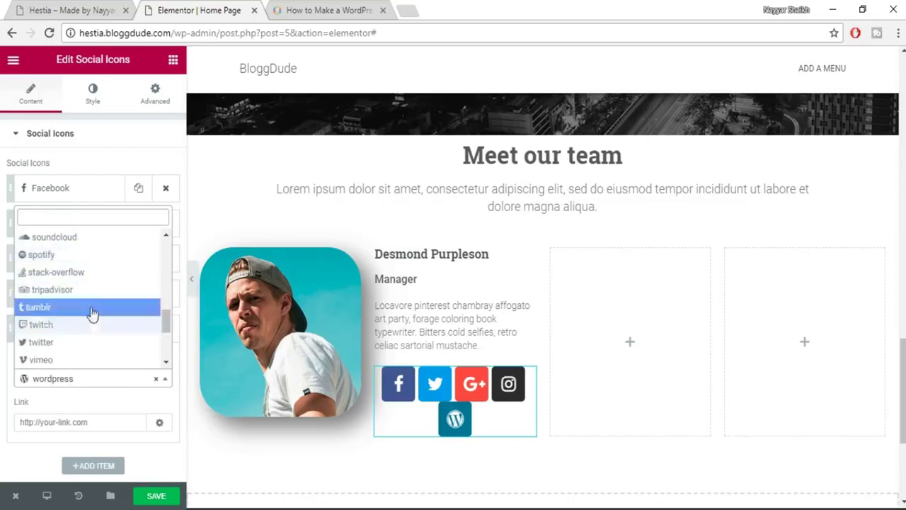
{"action": "scroll", "coordinate": [93, 344], "scroll_direction": "up", "scroll_amount": 1}
{"action": "scroll", "coordinate": [94, 333], "scroll_direction": "up", "scroll_amount": 1}
{"action": "left_click", "coordinate": [95, 313]}
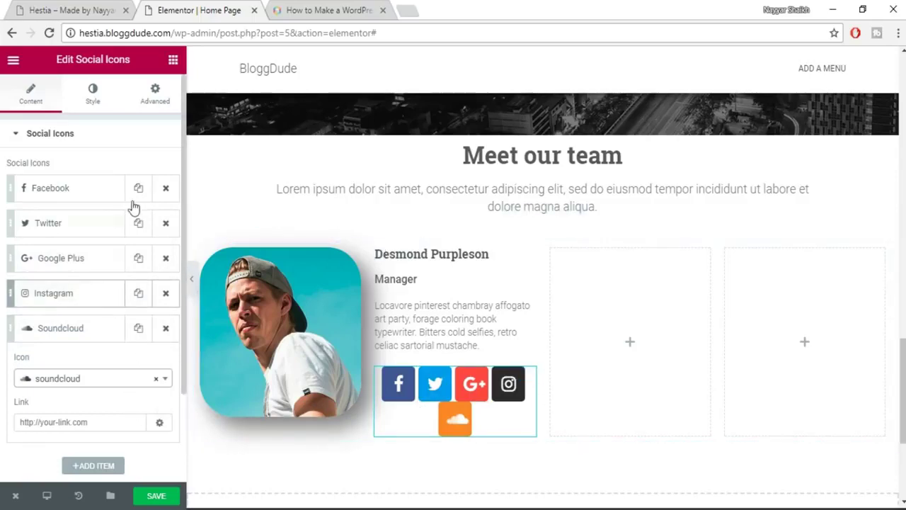
Compare the icon row with the live Hestia demo, then return to the Elementor editor.
{"action": "key", "text": "ctrl+1"}
{"action": "left_click", "coordinate": [362, 352]}
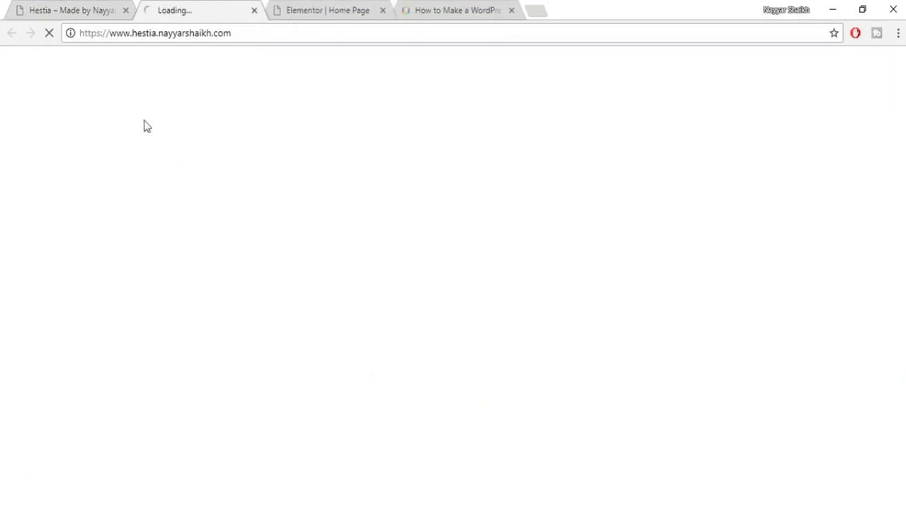
{"action": "left_click", "coordinate": [254, 10]}
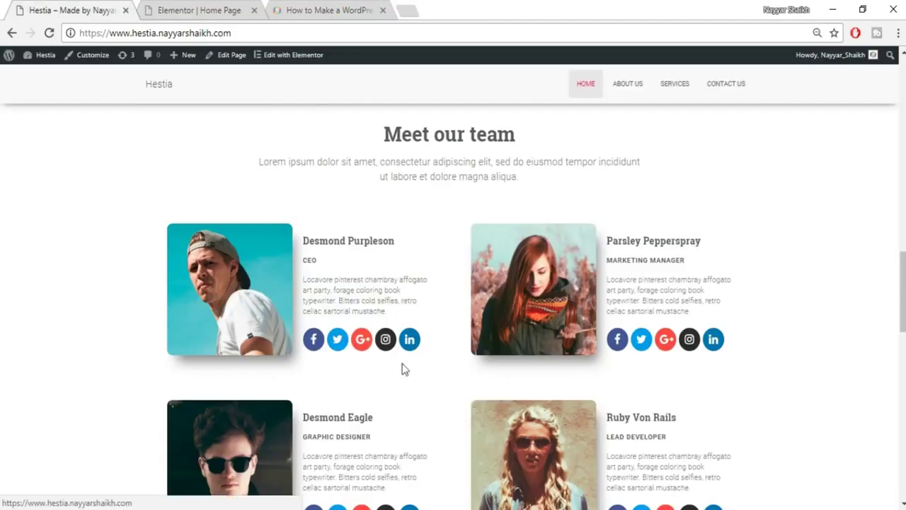
{"action": "left_click", "coordinate": [188, 10]}
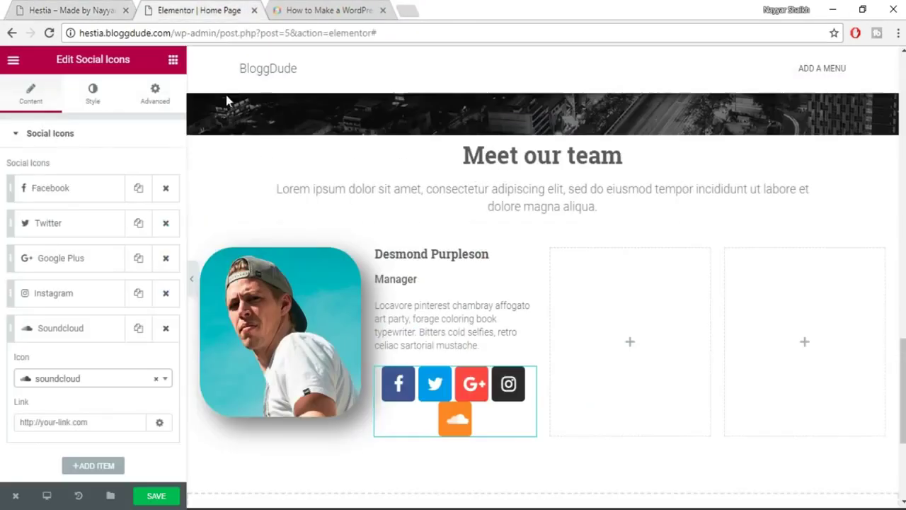
Align the social icons to the left and give them a circle shape.
{"action": "scroll", "coordinate": [162, 371], "scroll_direction": "down", "scroll_amount": 3}
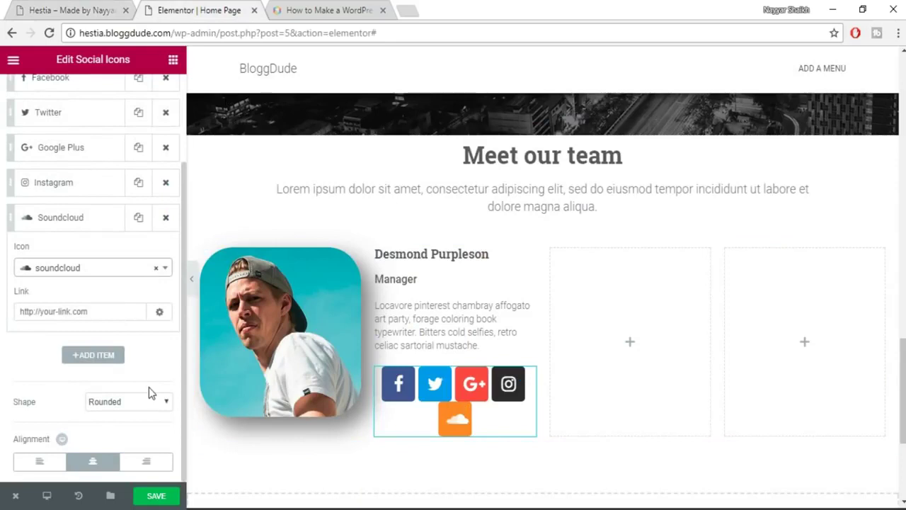
{"action": "scroll", "coordinate": [148, 394], "scroll_direction": "up", "scroll_amount": 3}
{"action": "scroll", "coordinate": [149, 394], "scroll_direction": "down", "scroll_amount": 3}
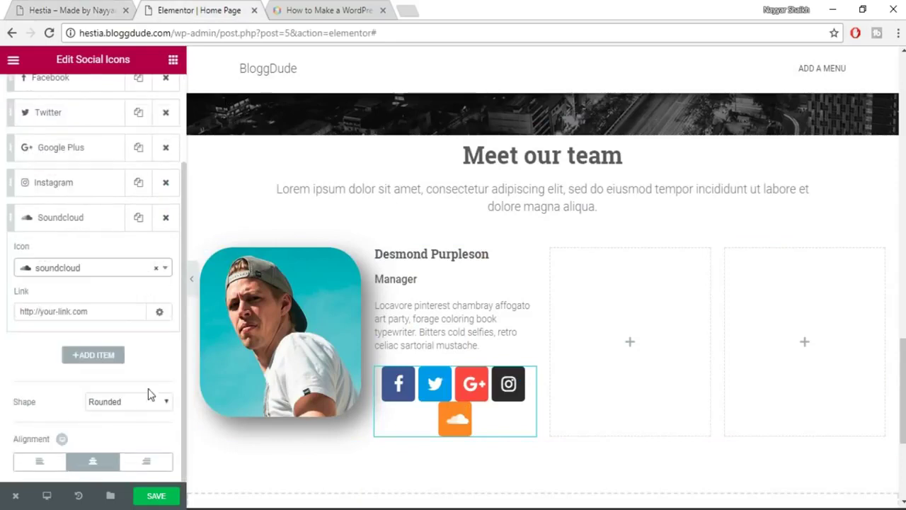
{"action": "left_click", "coordinate": [52, 461]}
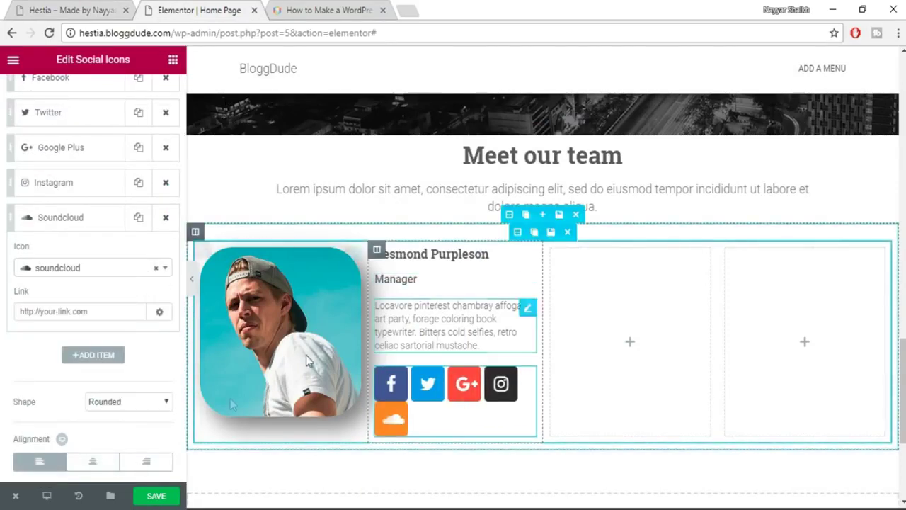
{"action": "left_click", "coordinate": [128, 402]}
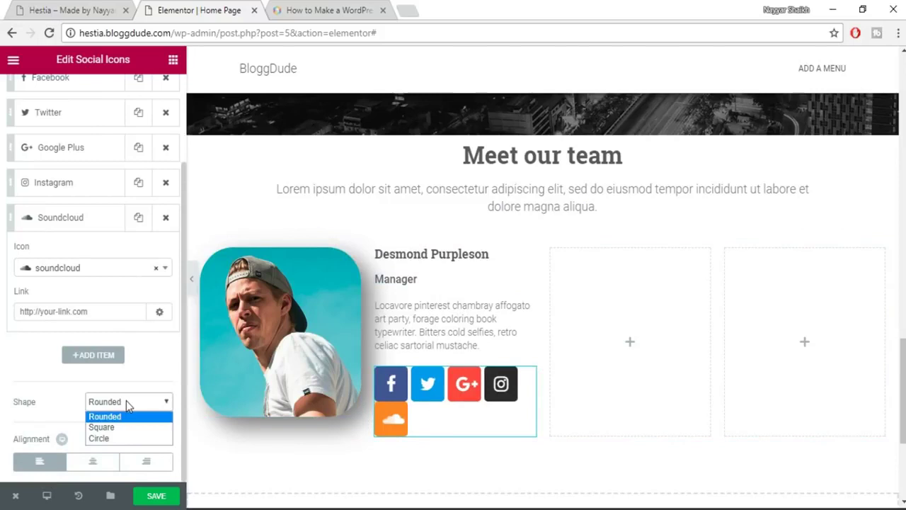
{"action": "left_click", "coordinate": [112, 438]}
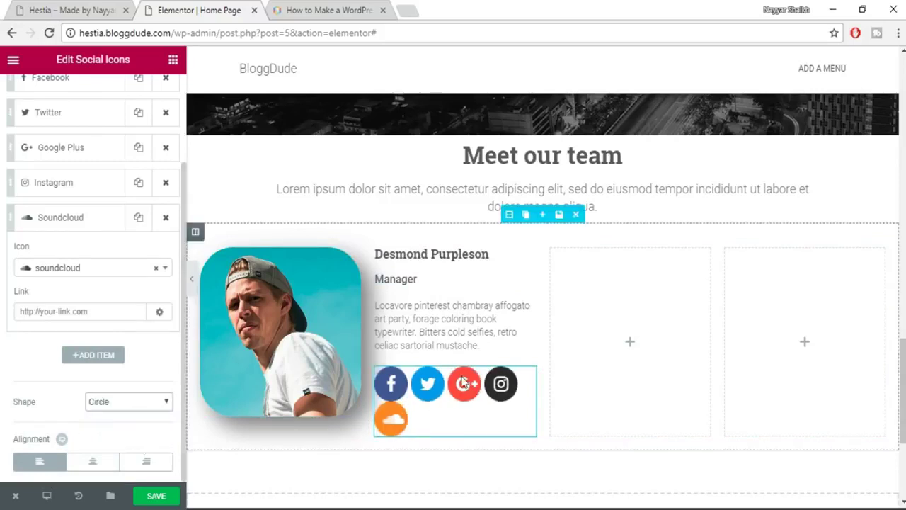
Set the social icon size to 15 on the Style tab.
{"action": "left_click", "coordinate": [419, 411]}
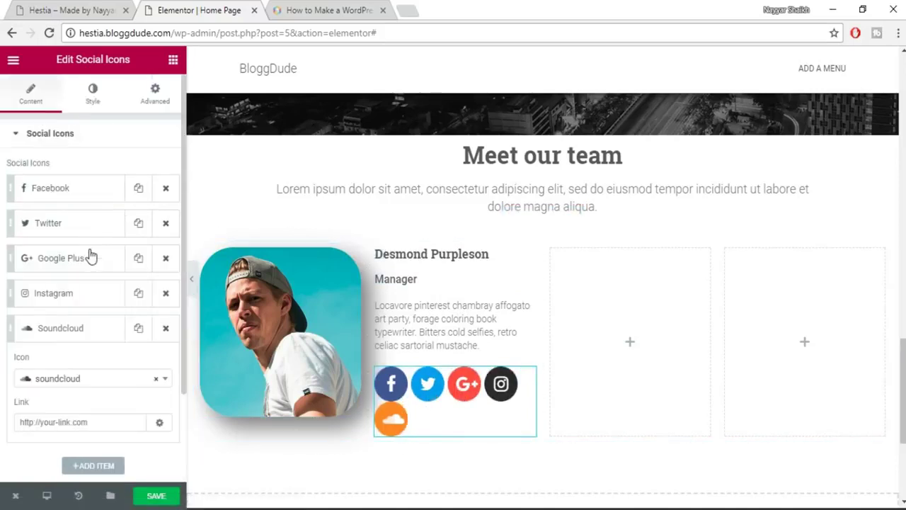
{"action": "left_click", "coordinate": [95, 110]}
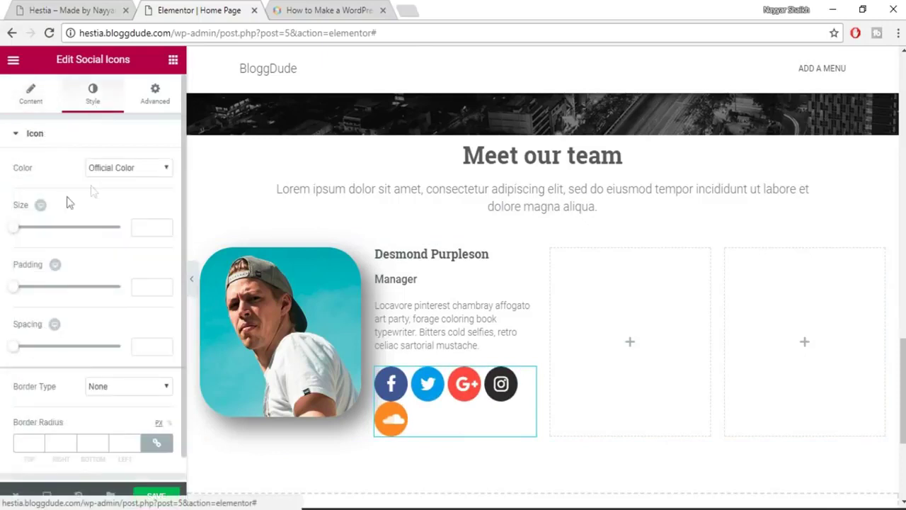
{"action": "mouse_move", "coordinate": [15, 226]}
{"action": "left_mouse_down"}
{"action": "mouse_move", "coordinate": [30, 237]}
{"action": "mouse_move", "coordinate": [18, 241]}
{"action": "left_mouse_up"}
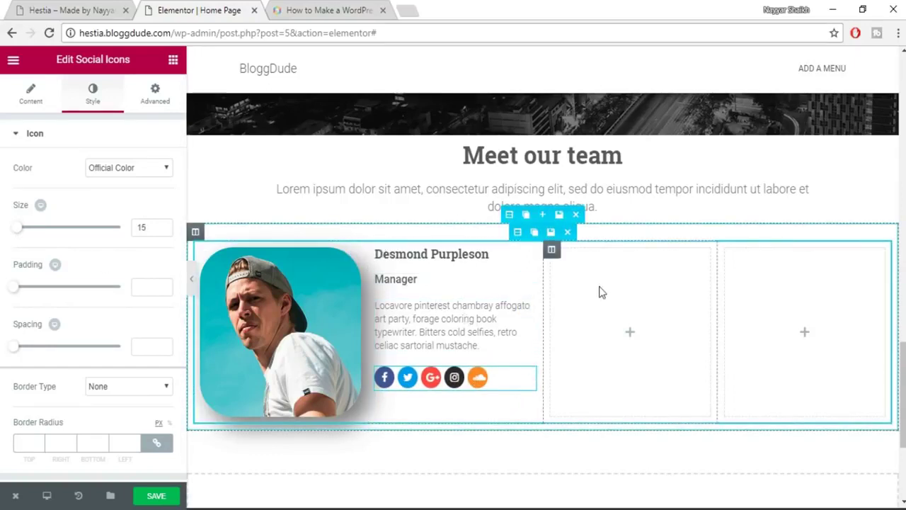
Save the page and delete the two empty placeholder columns.
{"action": "left_click", "coordinate": [174, 499]}
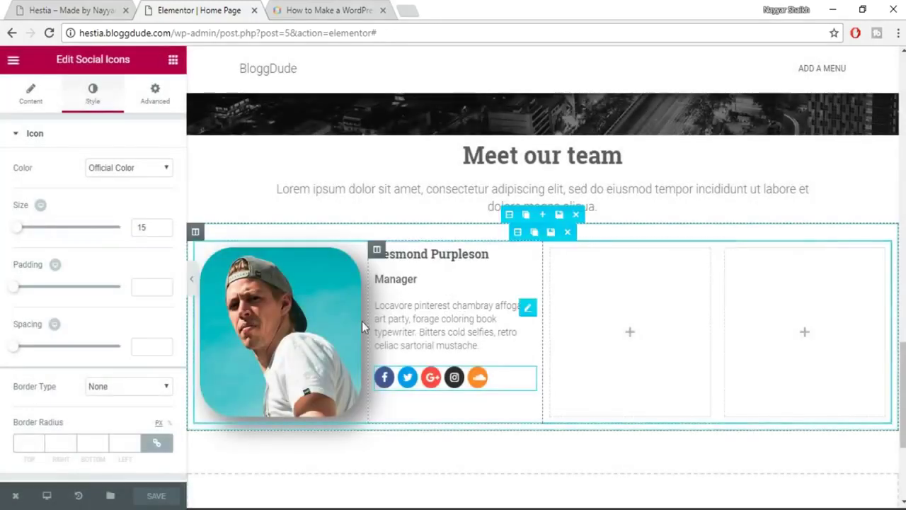
{"action": "mouse_move", "coordinate": [566, 251]}
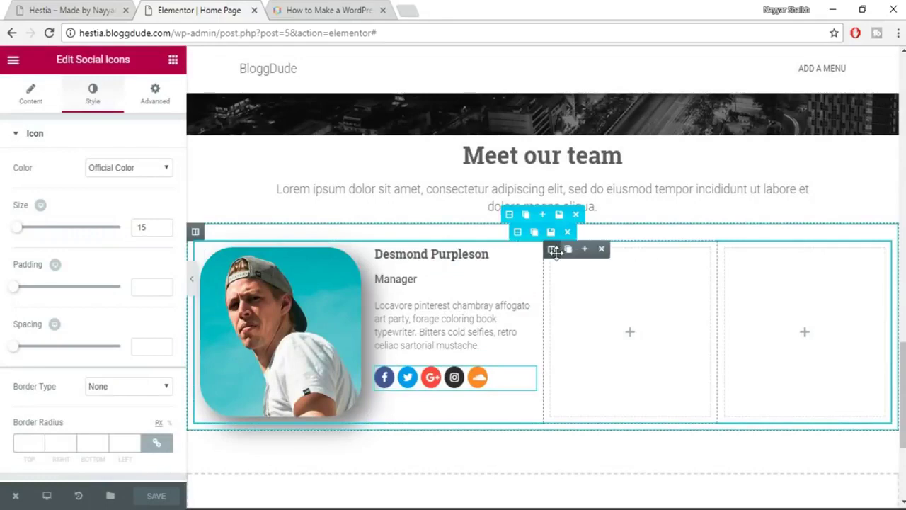
{"action": "left_click", "coordinate": [601, 252]}
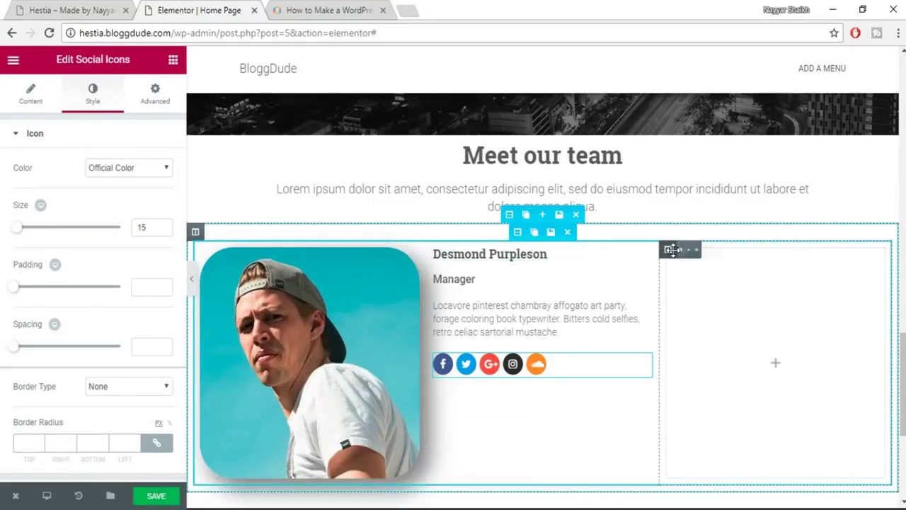
{"action": "left_click", "coordinate": [719, 254]}
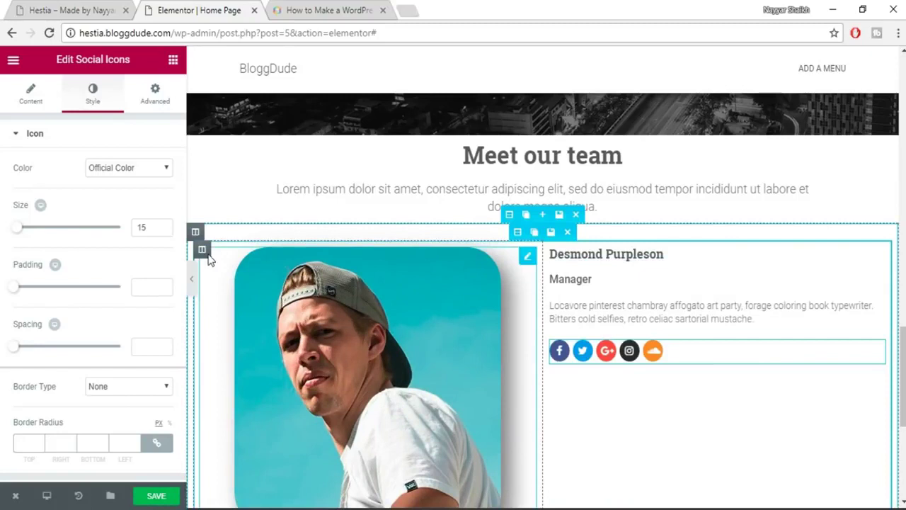
Duplicate the team member column to create more member cards.
{"action": "mouse_move", "coordinate": [203, 250]}
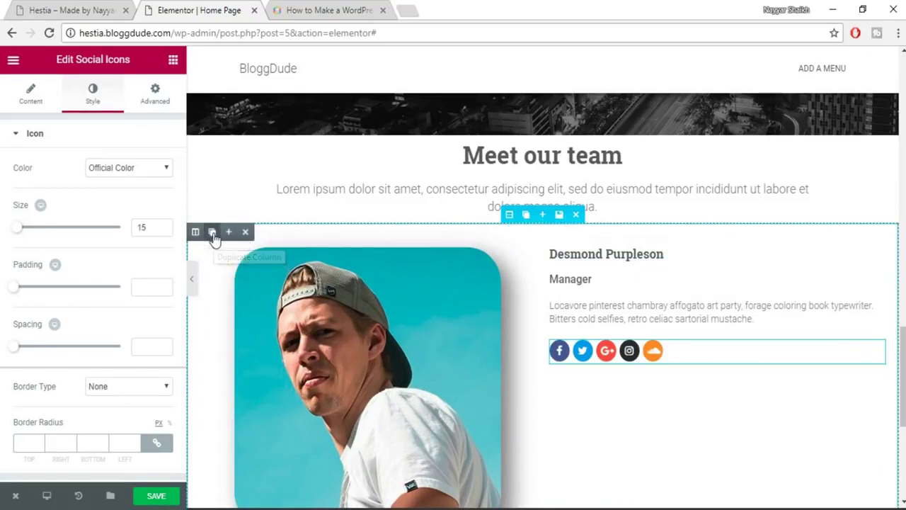
{"action": "left_click", "coordinate": [213, 236]}
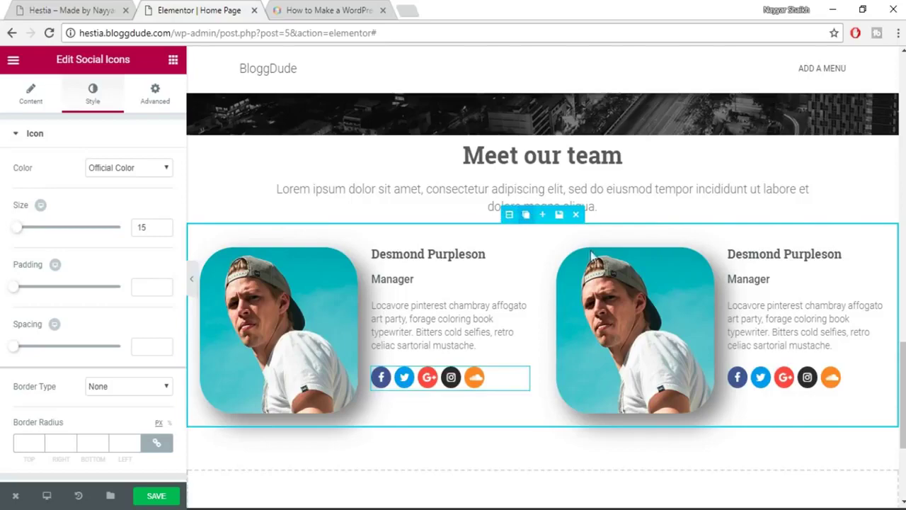
{"action": "scroll", "coordinate": [674, 255], "scroll_direction": "down", "scroll_amount": 3}
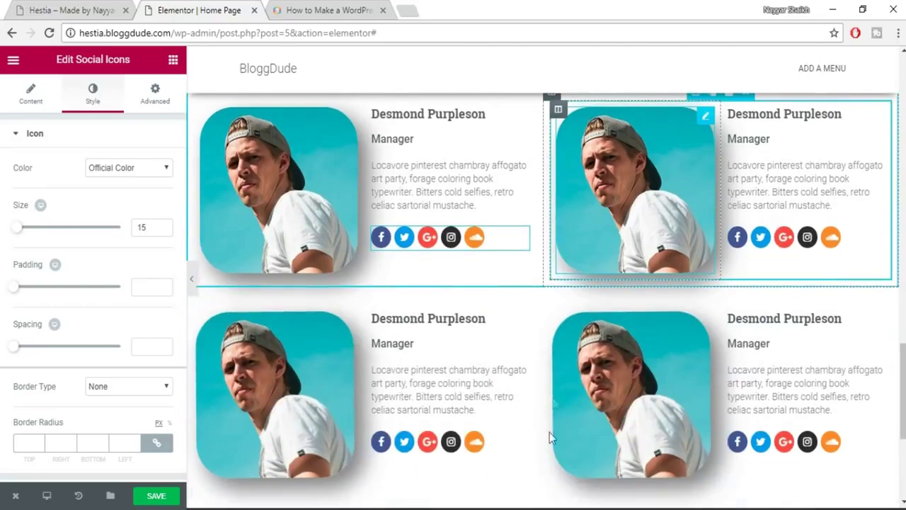
{"action": "scroll", "coordinate": [696, 316], "scroll_direction": "up", "scroll_amount": 3}
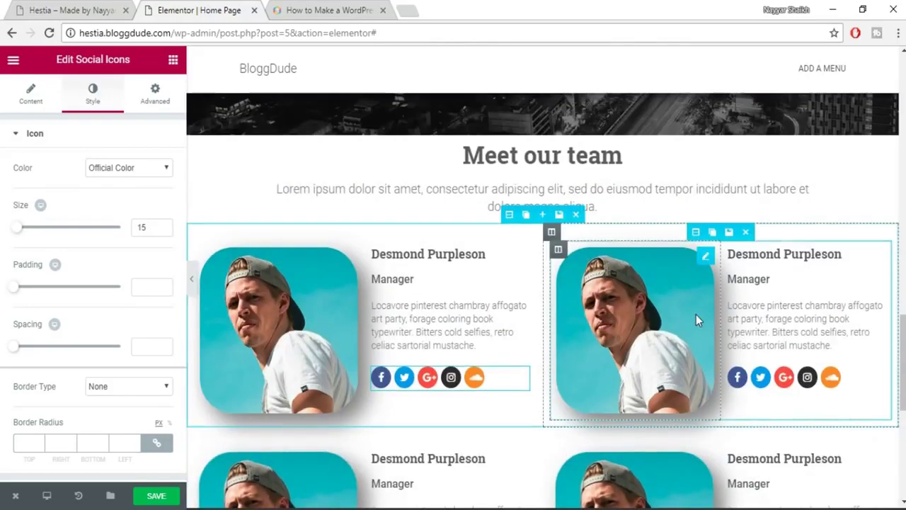
{"action": "scroll", "coordinate": [697, 319], "scroll_direction": "down", "scroll_amount": 1}
Upload image file '2' and insert it as the top-right member's photo.
{"action": "left_click", "coordinate": [661, 270]}
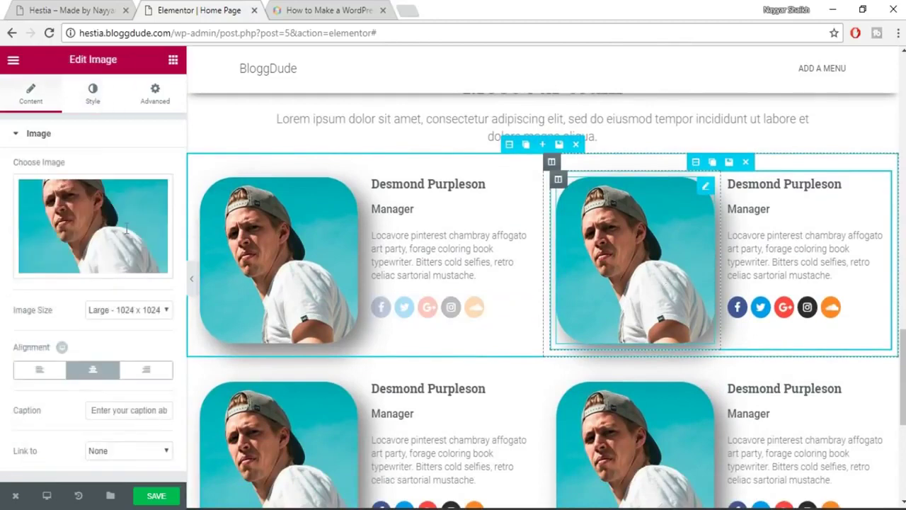
{"action": "left_click", "coordinate": [126, 228]}
{"action": "left_click", "coordinate": [52, 116]}
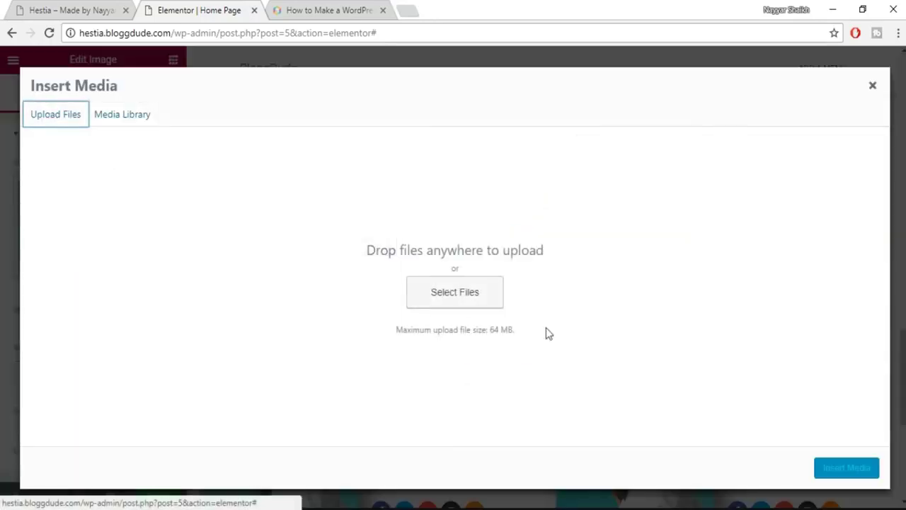
{"action": "left_click", "coordinate": [468, 296]}
{"action": "left_click", "coordinate": [361, 134]}
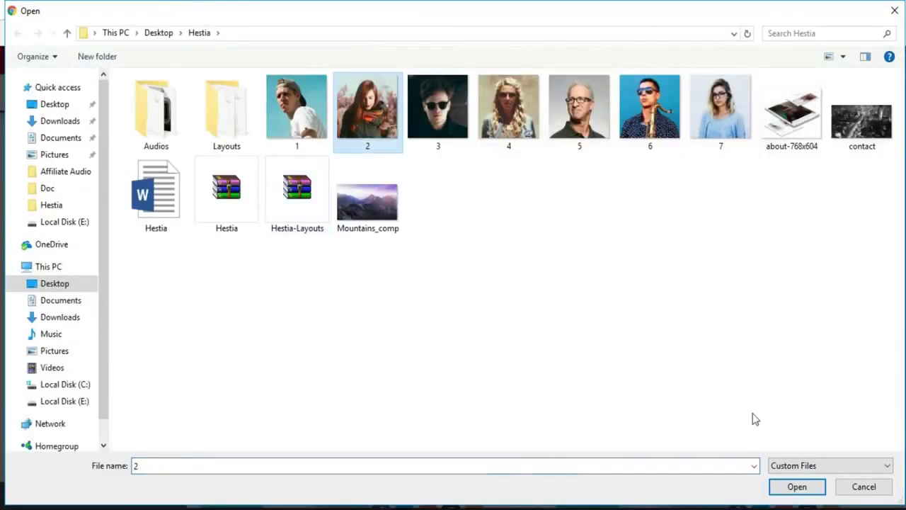
{"action": "left_click", "coordinate": [783, 485]}
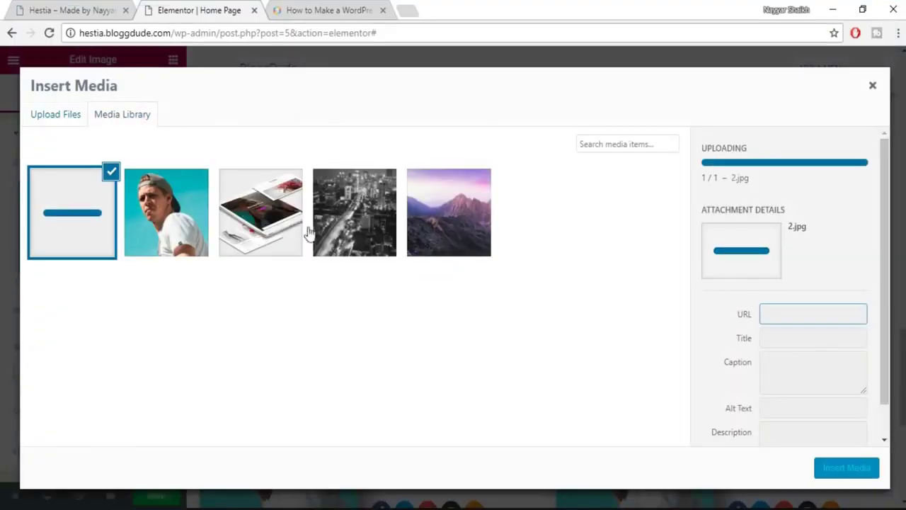
{"action": "left_click", "coordinate": [843, 469]}
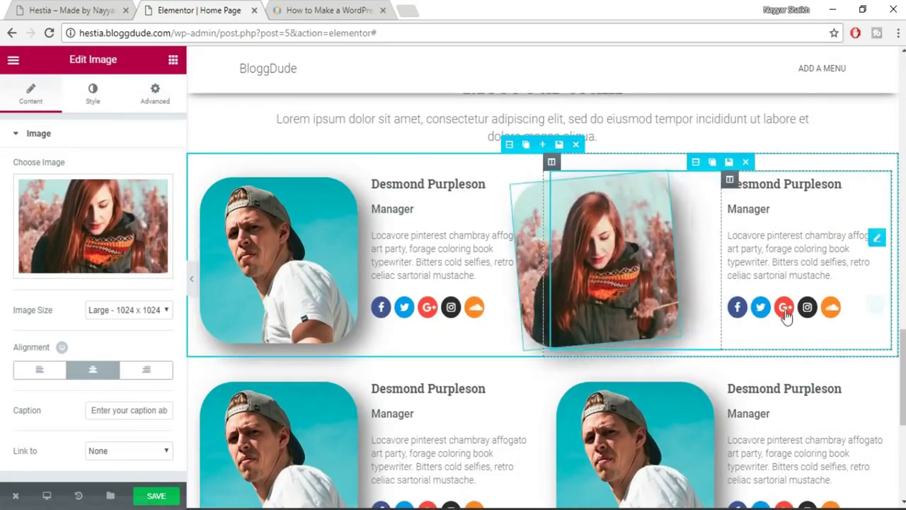
{"action": "scroll", "coordinate": [785, 317], "scroll_direction": "up", "scroll_amount": 1}
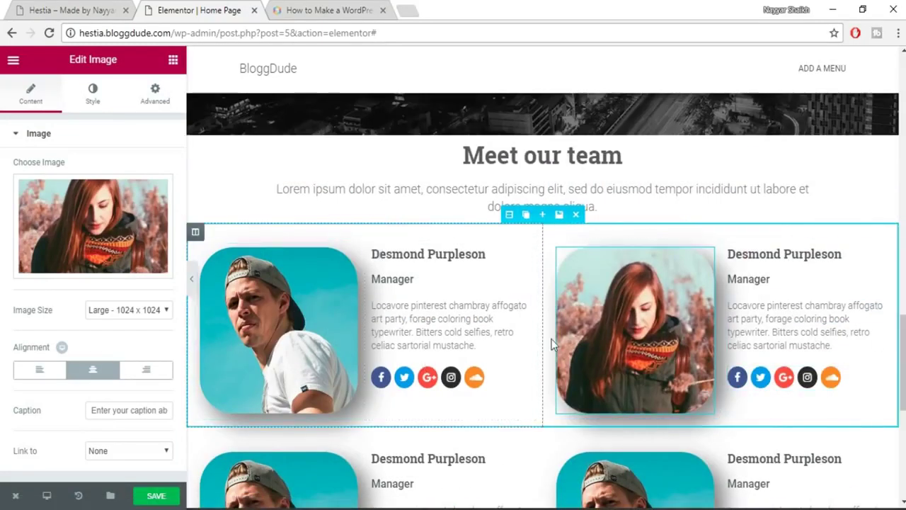
{"action": "scroll", "coordinate": [786, 354], "scroll_direction": "down", "scroll_amount": 3}
{"action": "scroll", "coordinate": [785, 382], "scroll_direction": "up", "scroll_amount": 3}
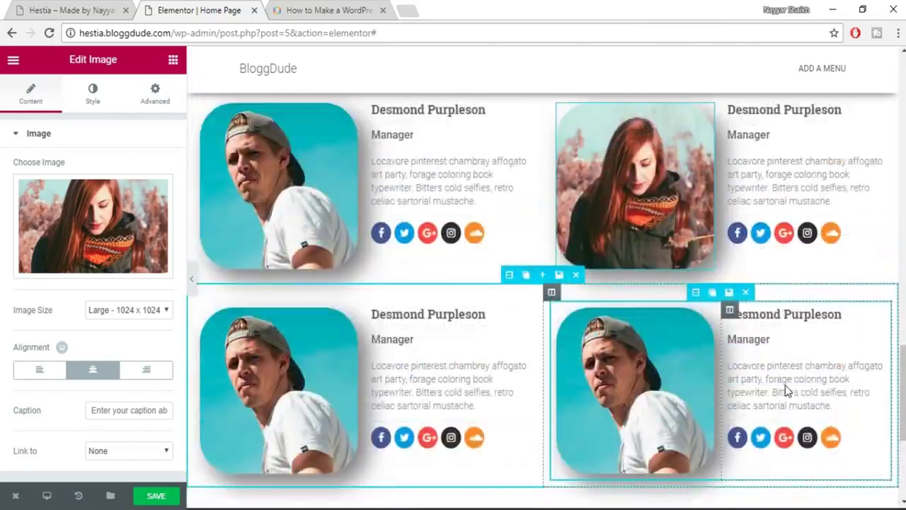
{"action": "scroll", "coordinate": [786, 382], "scroll_direction": "up", "scroll_amount": 2}
{"action": "scroll", "coordinate": [727, 319], "scroll_direction": "down", "scroll_amount": 1}
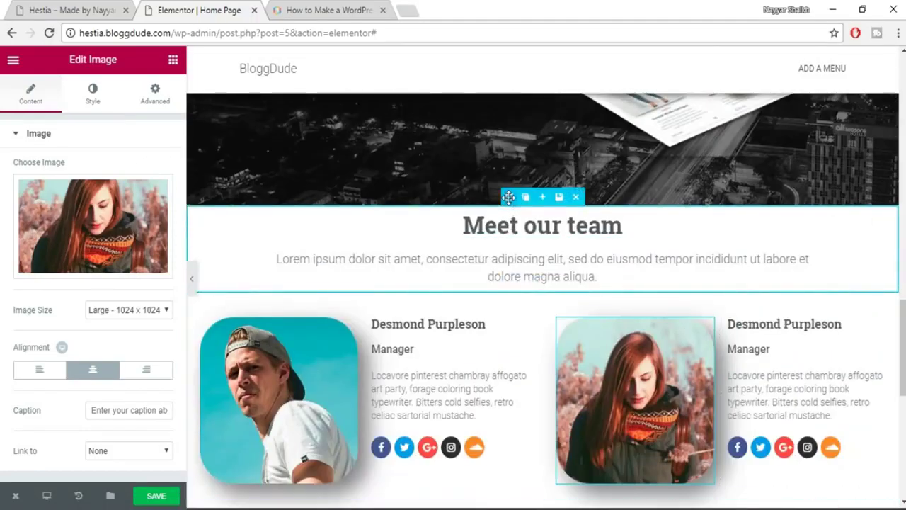
Unlink the Meet our team section's padding and set Top 100, Bottom 30.
{"action": "left_click", "coordinate": [508, 197]}
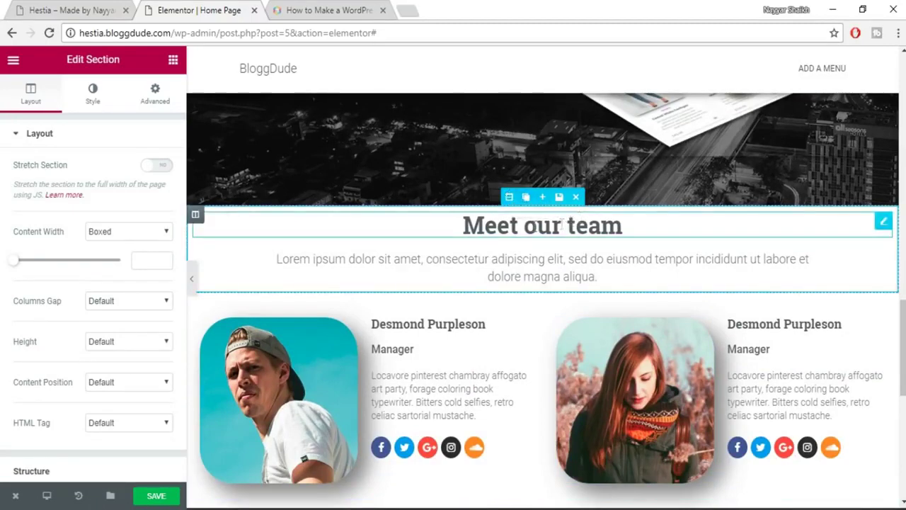
{"action": "left_click", "coordinate": [157, 96]}
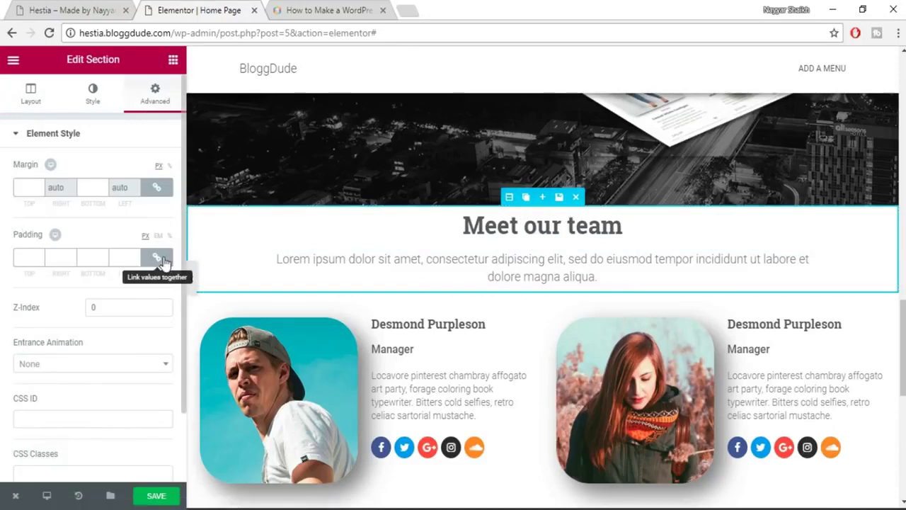
{"action": "left_click", "coordinate": [157, 257]}
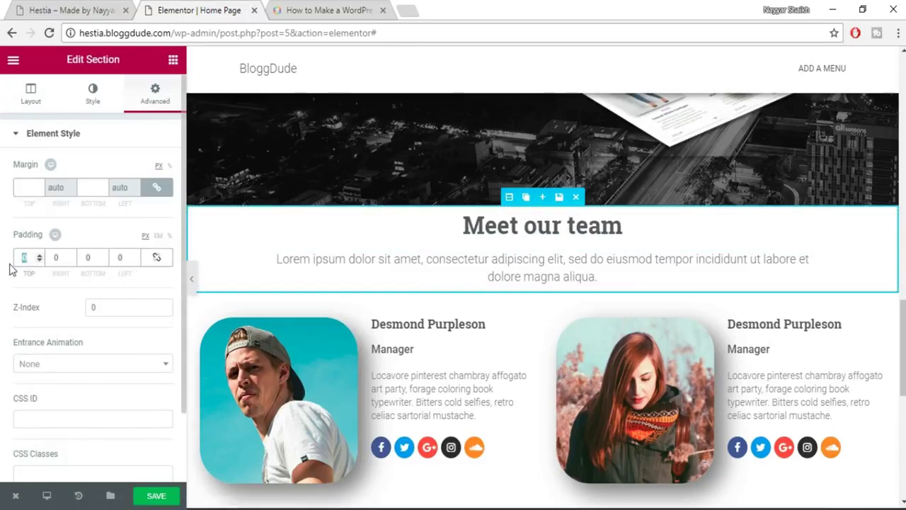
{"action": "type", "text": "100"}
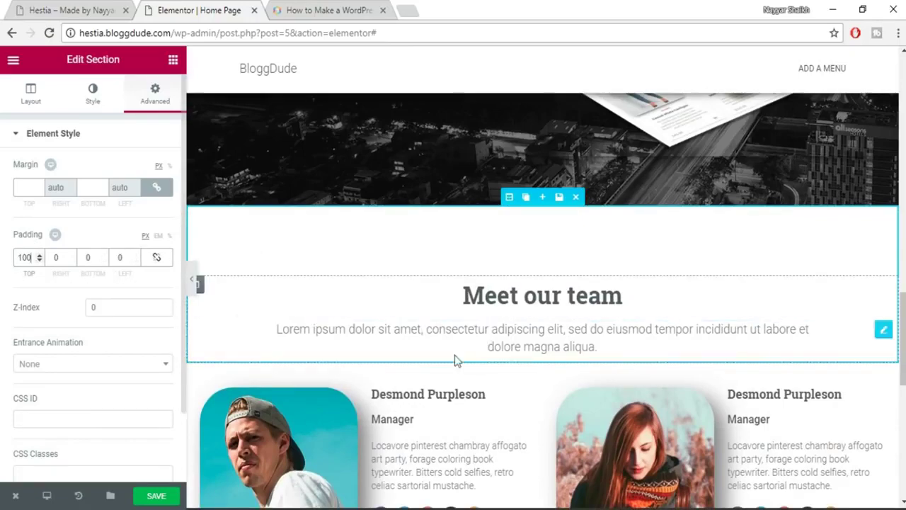
{"action": "scroll", "coordinate": [542, 372], "scroll_direction": "down", "scroll_amount": 5}
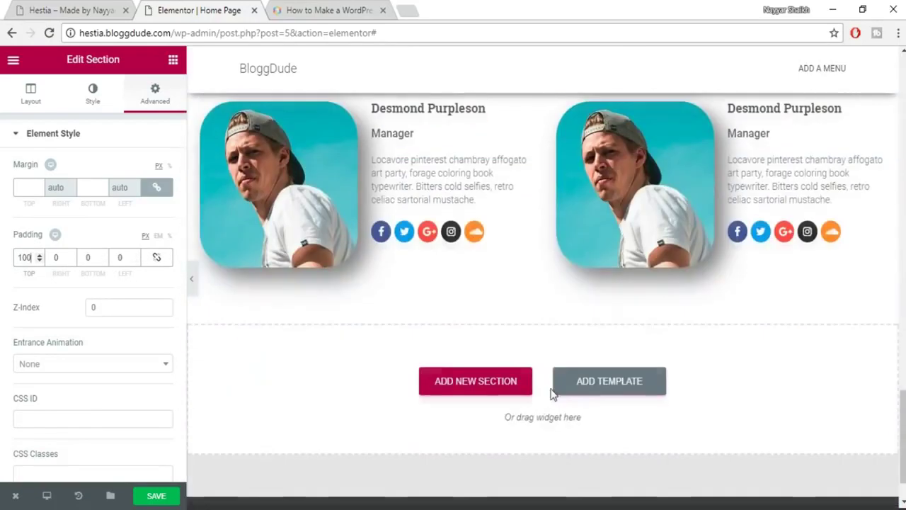
{"action": "scroll", "coordinate": [586, 319], "scroll_direction": "up", "scroll_amount": 4}
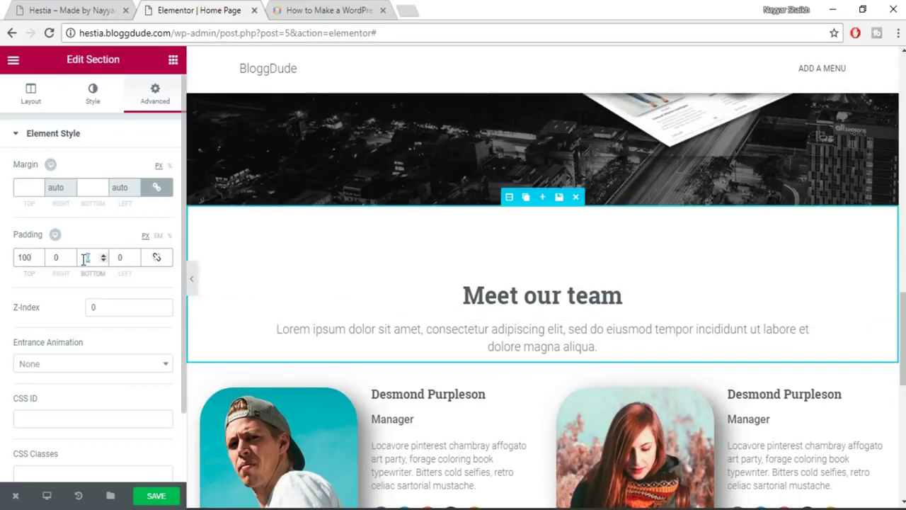
{"action": "left_click", "coordinate": [84, 259]}
{"action": "type", "text": "30"}
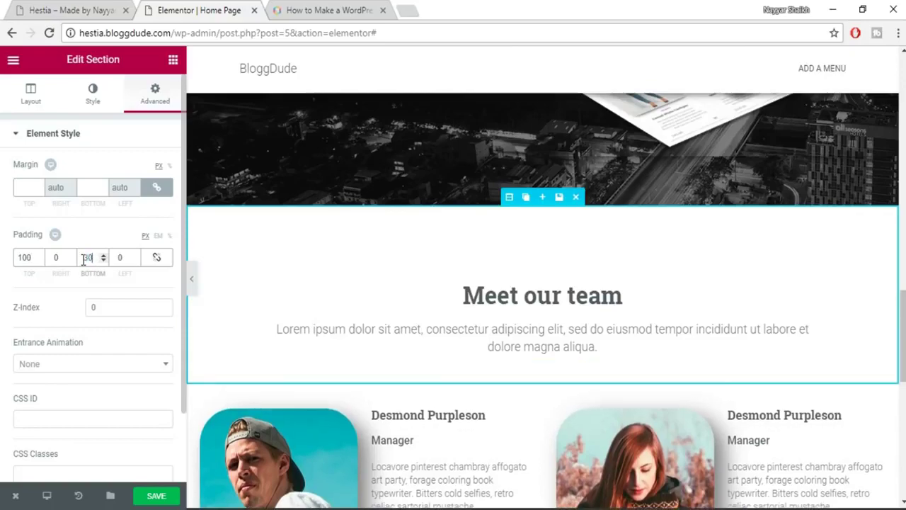
{"action": "scroll", "coordinate": [659, 296], "scroll_direction": "down", "scroll_amount": 4}
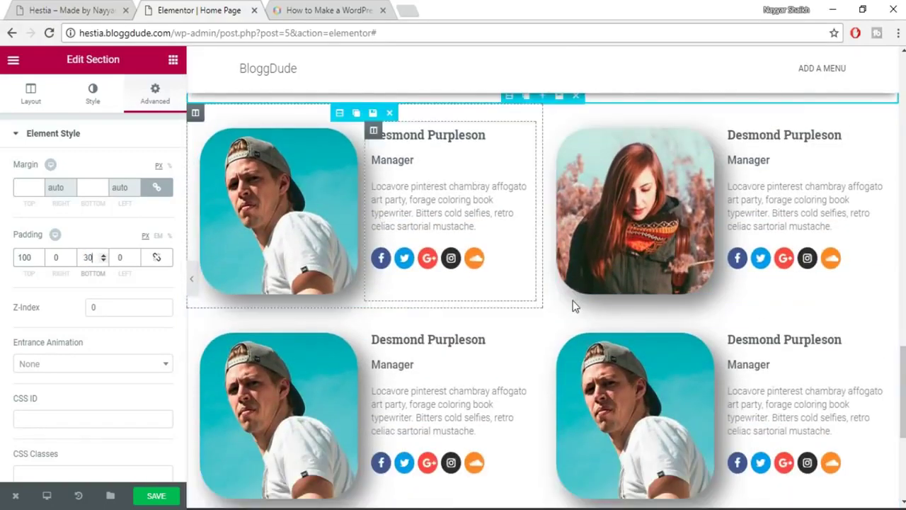
{"action": "scroll", "coordinate": [572, 290], "scroll_direction": "up", "scroll_amount": 1}
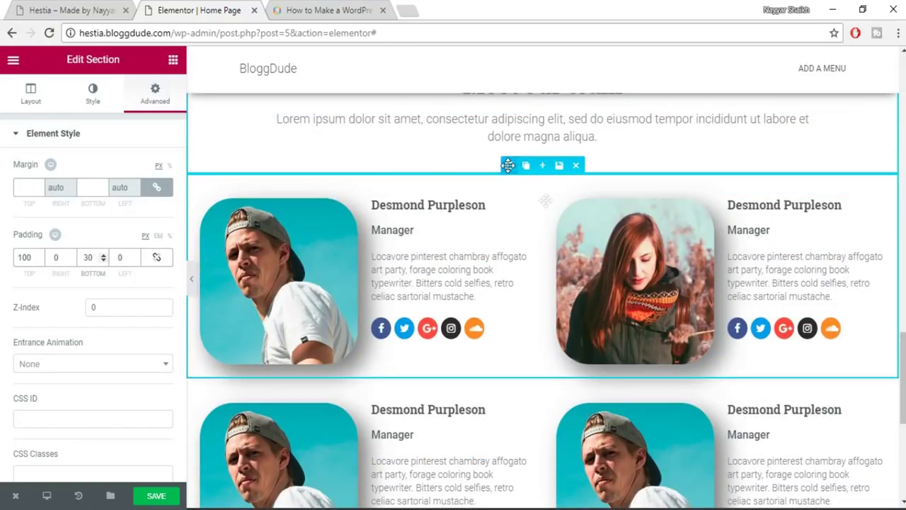
Set the first team row's bottom padding to 50 px.
{"action": "left_click", "coordinate": [508, 165]}
{"action": "left_click", "coordinate": [154, 95]}
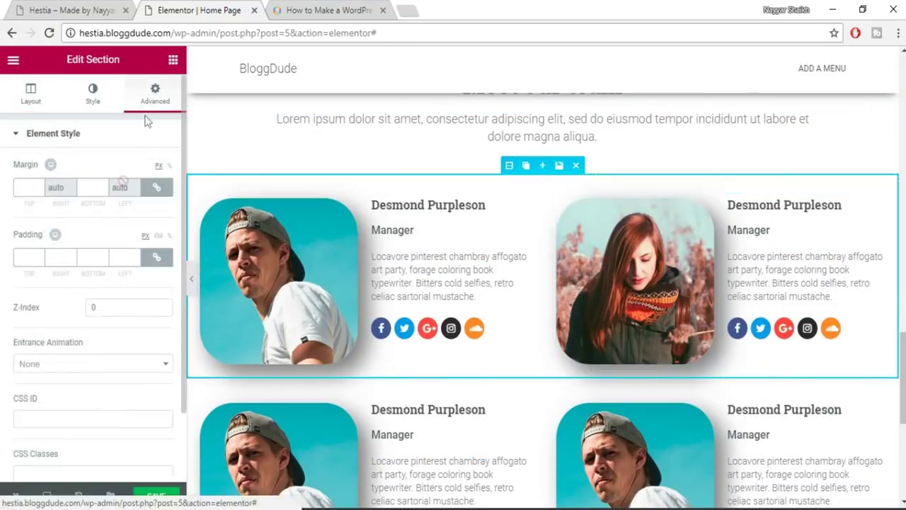
{"action": "left_click", "coordinate": [156, 257]}
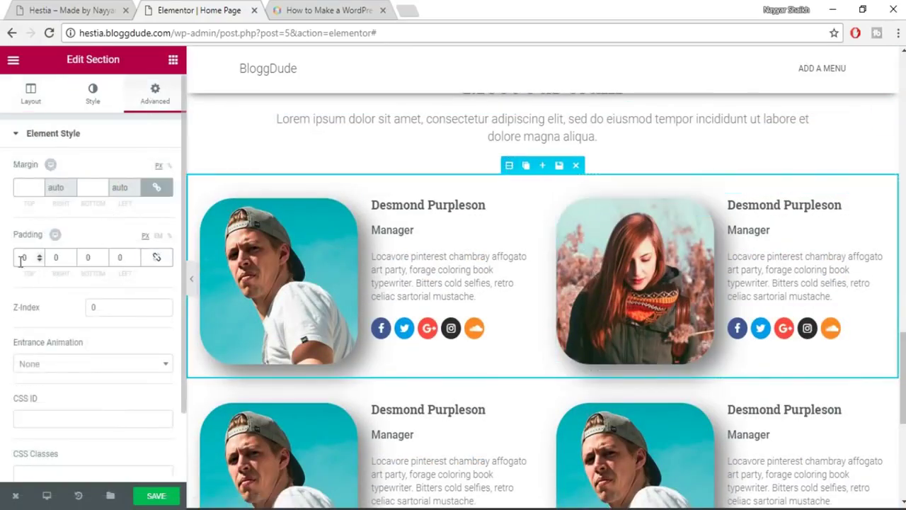
{"action": "left_click", "coordinate": [86, 259]}
{"action": "type", "text": "50"}
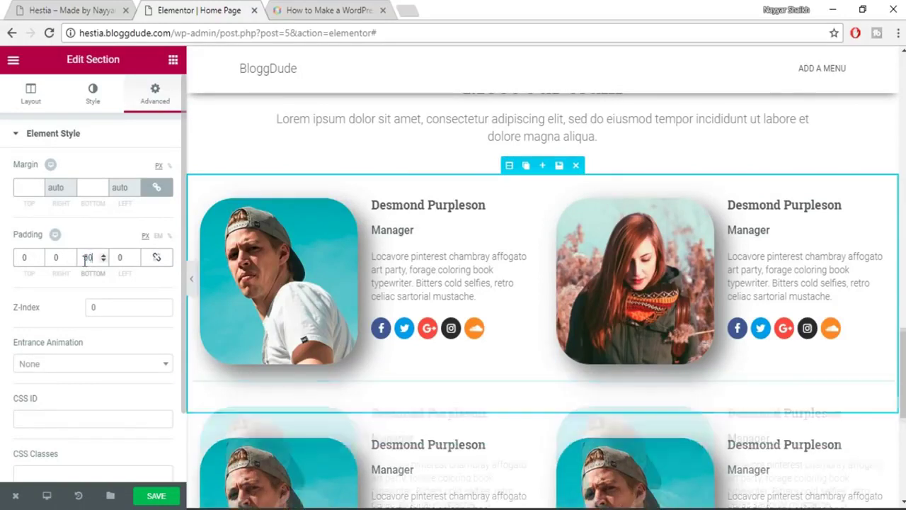
Save the page and switch to the live Hestia demo.
{"action": "left_click", "coordinate": [158, 495]}
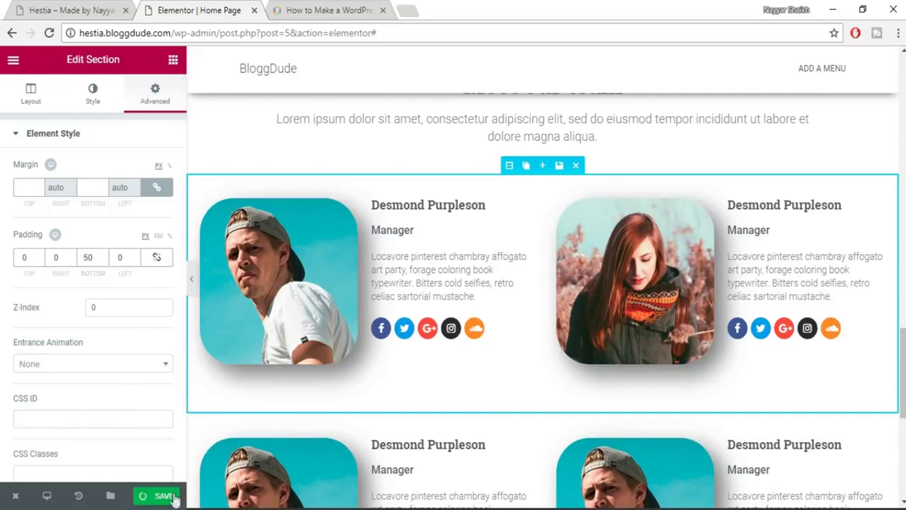
{"action": "scroll", "coordinate": [591, 310], "scroll_direction": "down", "scroll_amount": 3}
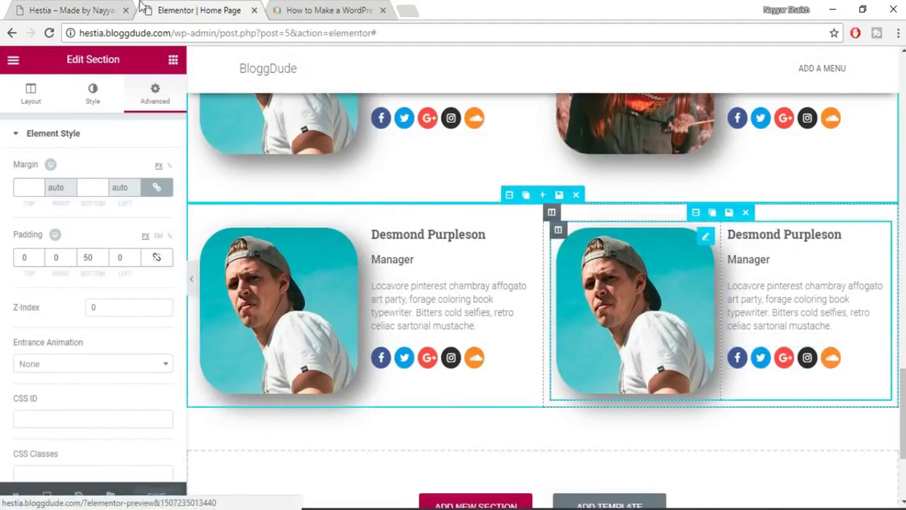
{"action": "left_click", "coordinate": [118, 4]}
Scroll the demo to the What Clients Say heading, then return to Elementor.
{"action": "scroll", "coordinate": [626, 264], "scroll_direction": "down", "scroll_amount": 6}
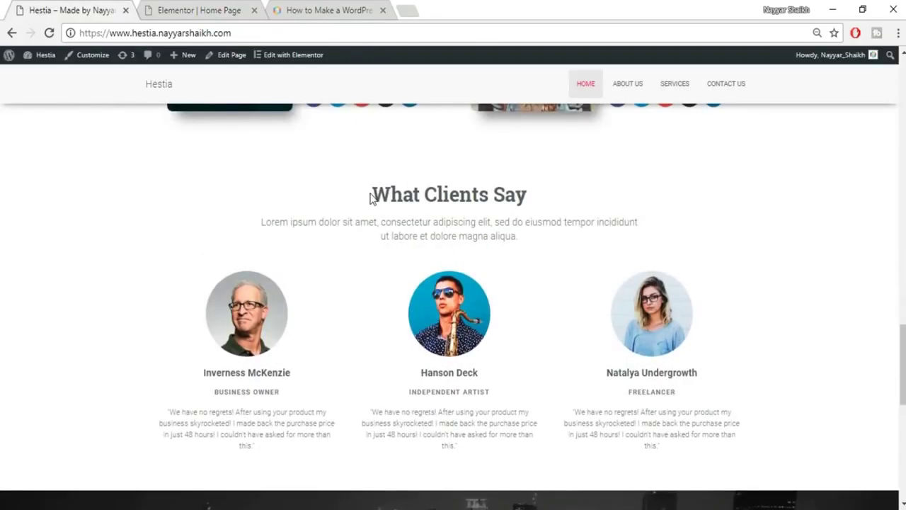
{"action": "left_click_drag", "start_coordinate": [369, 198], "coordinate": [574, 195]}
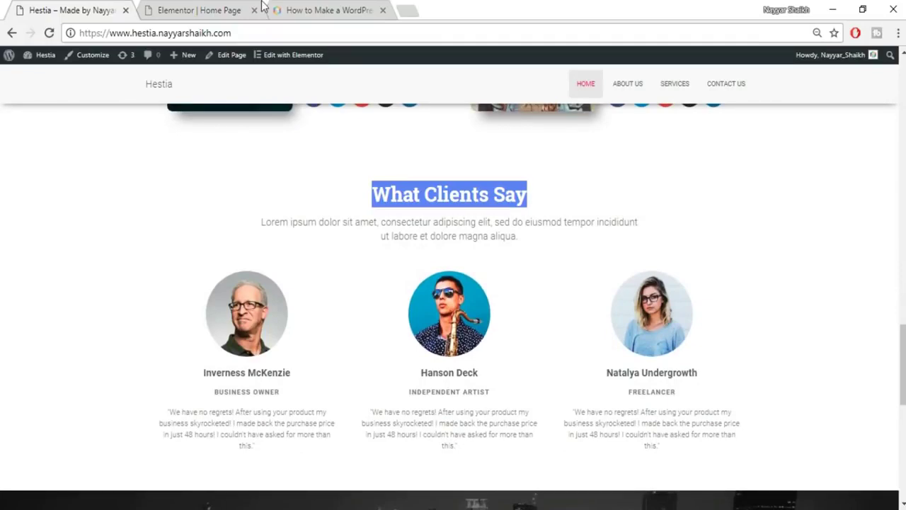
{"action": "left_click", "coordinate": [170, 8]}
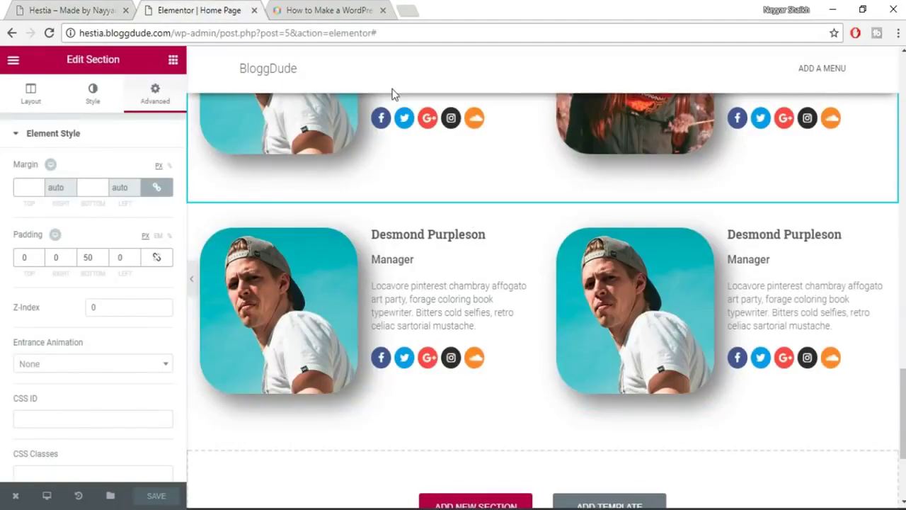
Add a centred Heading widget titled 'What Clients Say'.
{"action": "left_click", "coordinate": [174, 60]}
{"action": "left_click_drag", "start_coordinate": [137, 161], "coordinate": [149, 176]}
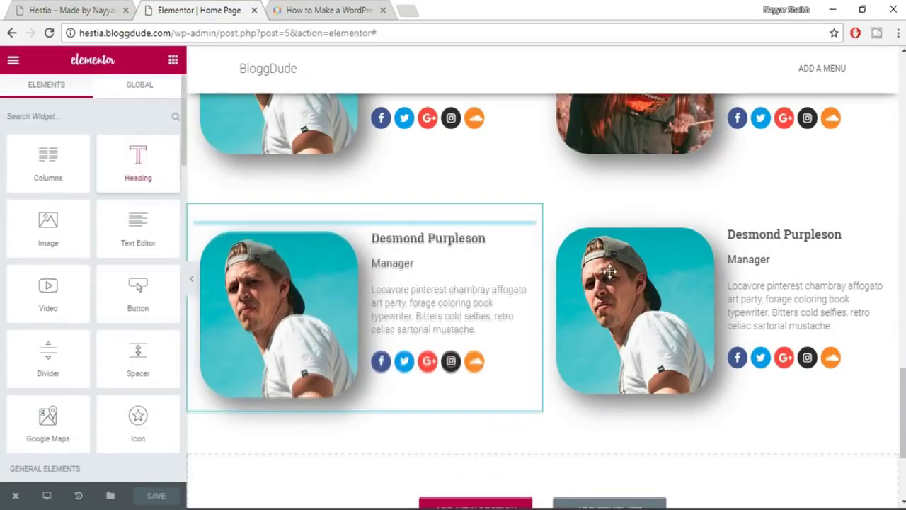
{"action": "scroll", "coordinate": [878, 490], "scroll_direction": "down", "scroll_amount": 3}
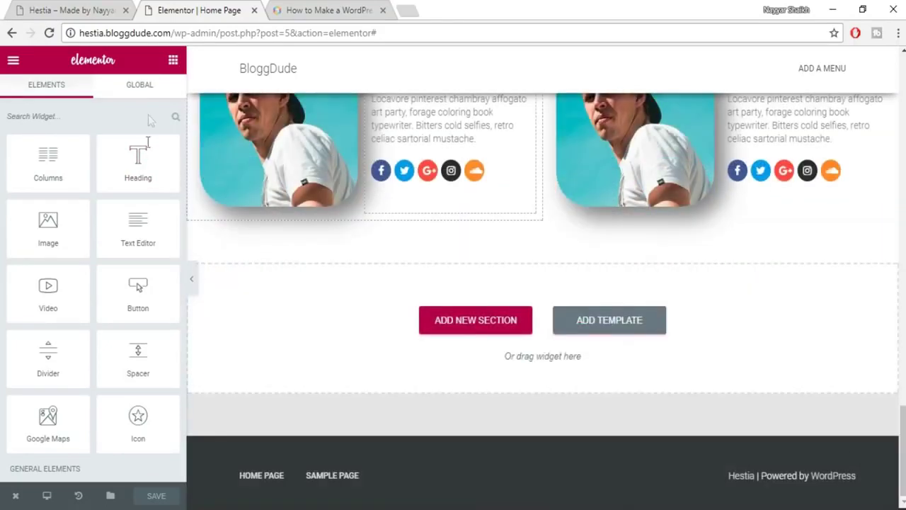
{"action": "left_click_drag", "start_coordinate": [138, 163], "coordinate": [531, 318]}
{"action": "triple_click", "coordinate": [82, 183]}
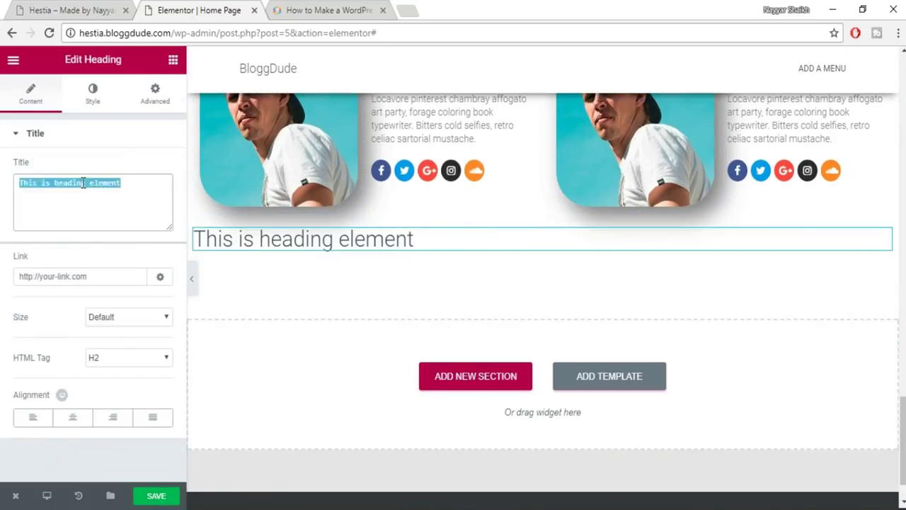
{"action": "type", "text": "What Clients Say"}
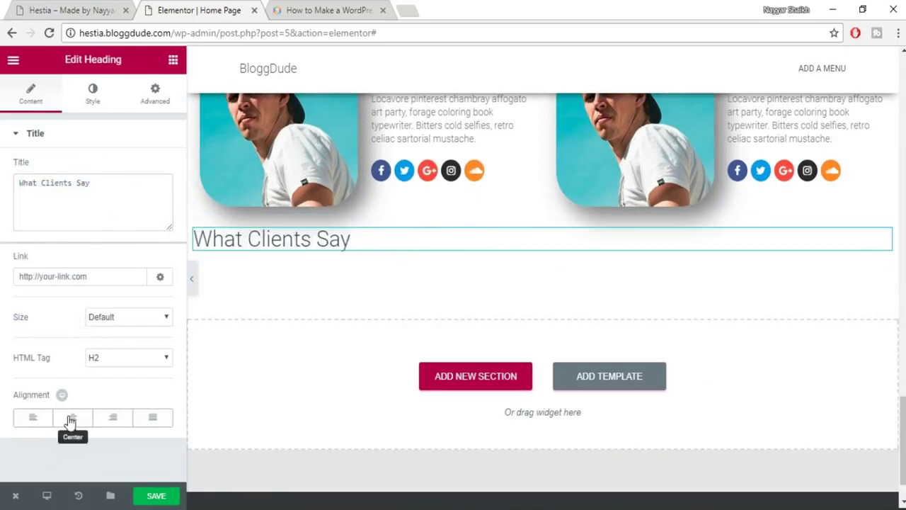
{"action": "left_click", "coordinate": [72, 417]}
Set the heading's text colour to dark grey.
{"action": "left_click", "coordinate": [94, 91]}
{"action": "left_click", "coordinate": [153, 170]}
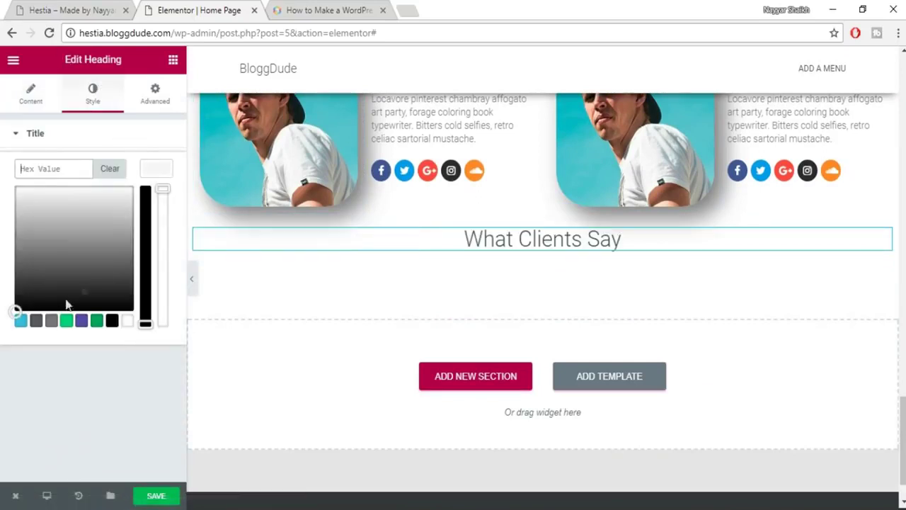
{"action": "left_click", "coordinate": [36, 320]}
{"action": "left_click", "coordinate": [151, 178]}
Give the heading custom typography: size 35, Roboto Slab, weight 600.
{"action": "left_click", "coordinate": [150, 207]}
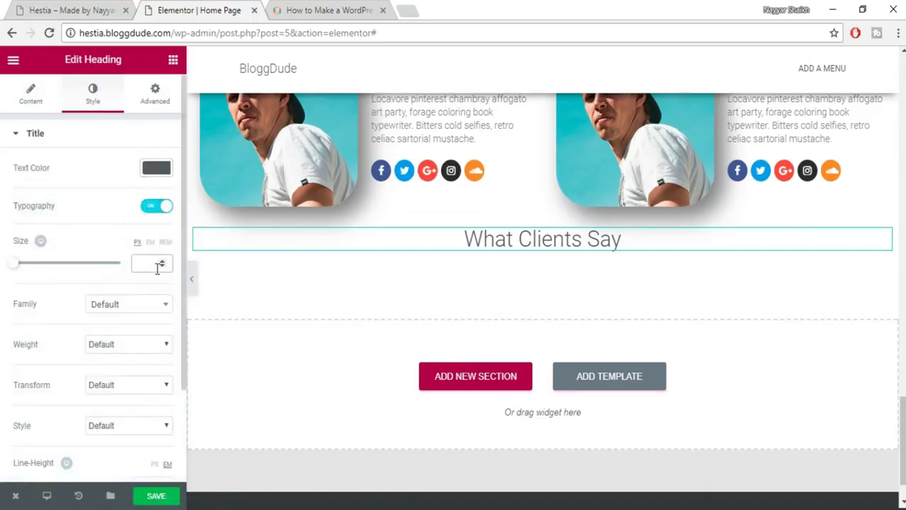
{"action": "left_click", "coordinate": [157, 269]}
{"action": "type", "text": "35"}
{"action": "left_click", "coordinate": [143, 305]}
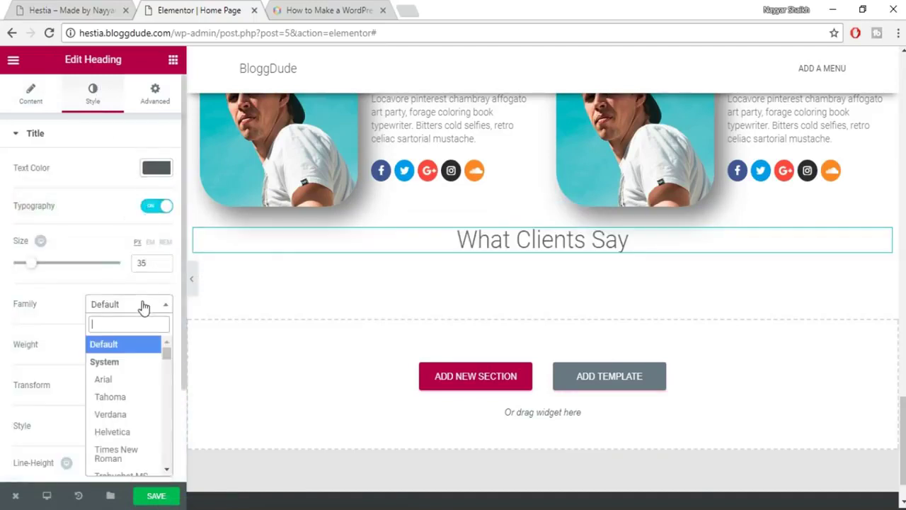
{"action": "type", "text": "robo"}
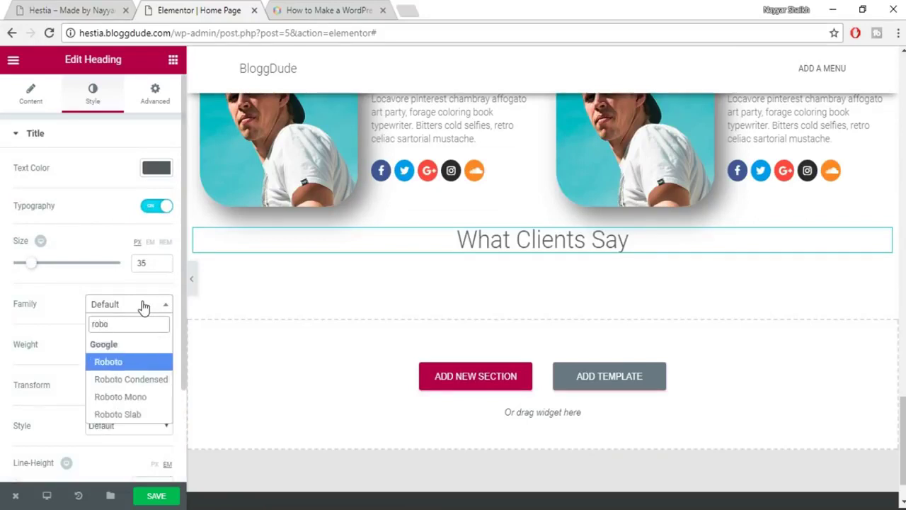
{"action": "key", "text": "Down"}
{"action": "key", "text": "Down"}
{"action": "key", "text": "Down"}
{"action": "key", "text": "Return"}
{"action": "left_click", "coordinate": [138, 341]}
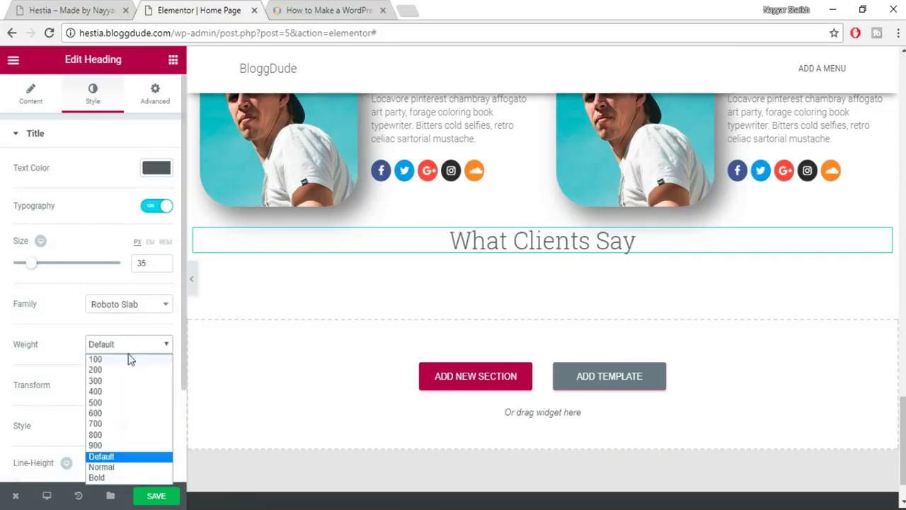
{"action": "left_click", "coordinate": [128, 412]}
Save the page and place a new Heading widget below What Clients Say.
{"action": "left_click", "coordinate": [162, 498]}
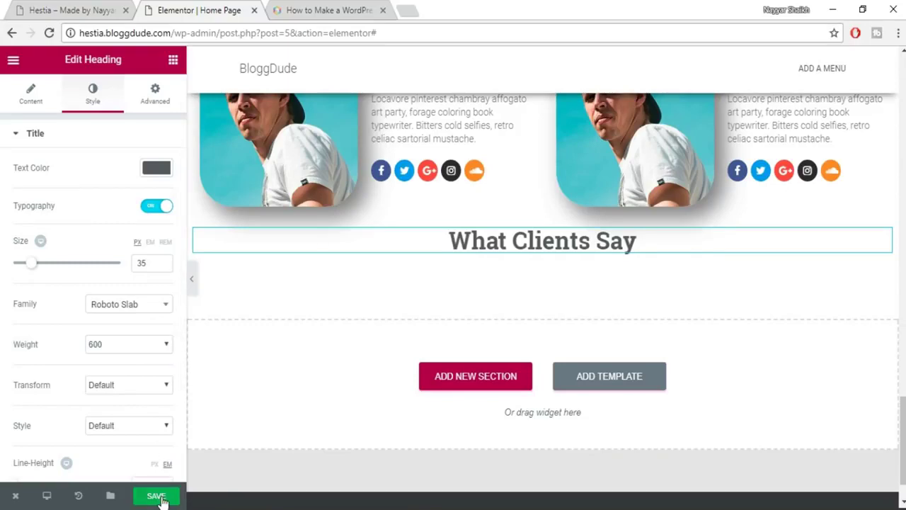
{"action": "left_click", "coordinate": [173, 62]}
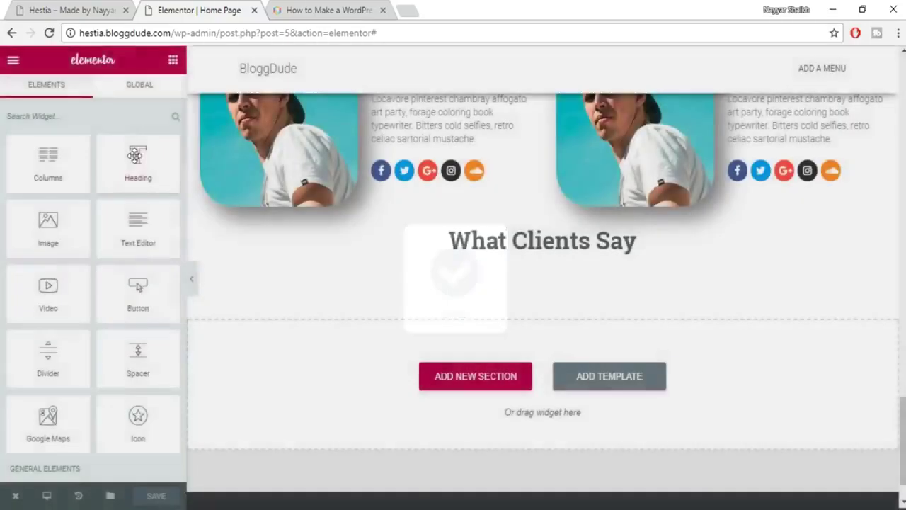
{"action": "left_click_drag", "start_coordinate": [147, 159], "coordinate": [543, 253]}
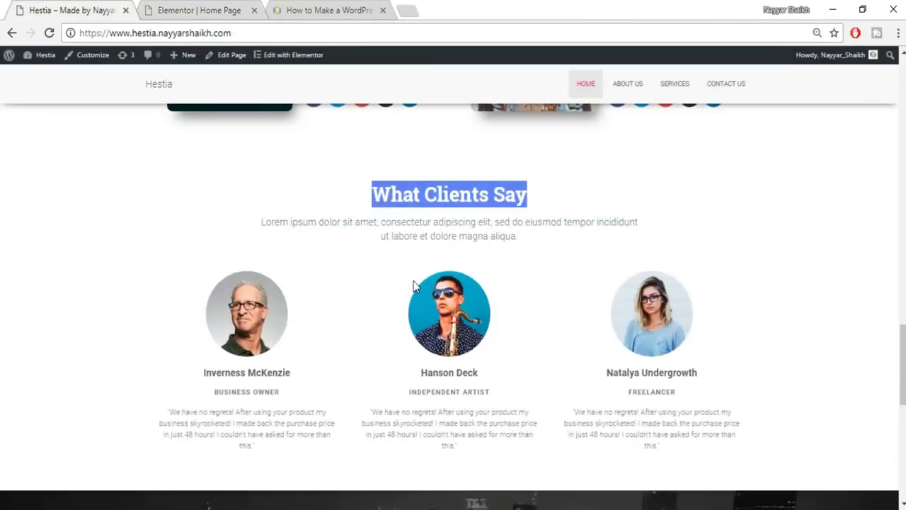
Copy the demo's Lorem ipsum paragraph into the new heading's title.
{"action": "left_click", "coordinate": [388, 232]}
{"action": "triple_click", "coordinate": [387, 232]}
{"action": "key", "text": "ctrl+c"}
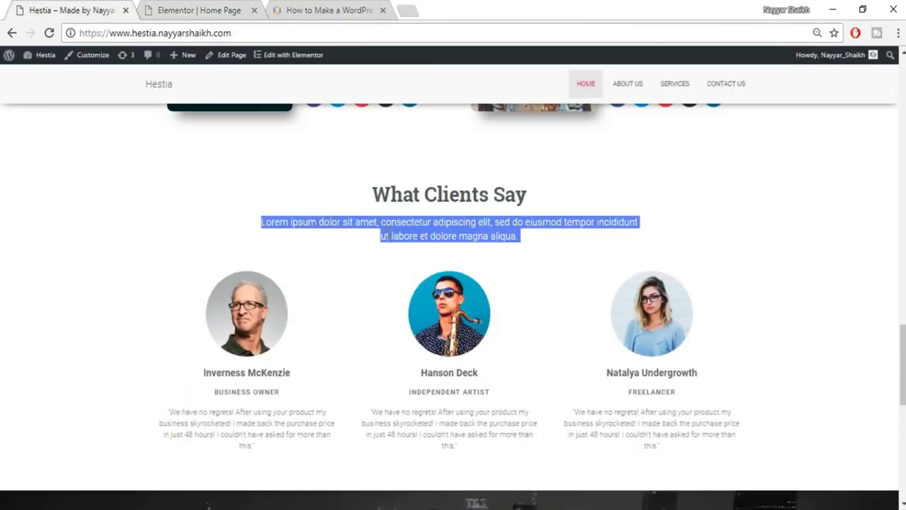
{"action": "left_click", "coordinate": [179, 9]}
{"action": "left_click", "coordinate": [107, 202]}
{"action": "key", "text": "ctrl+a"}
{"action": "key", "text": "ctrl+v"}
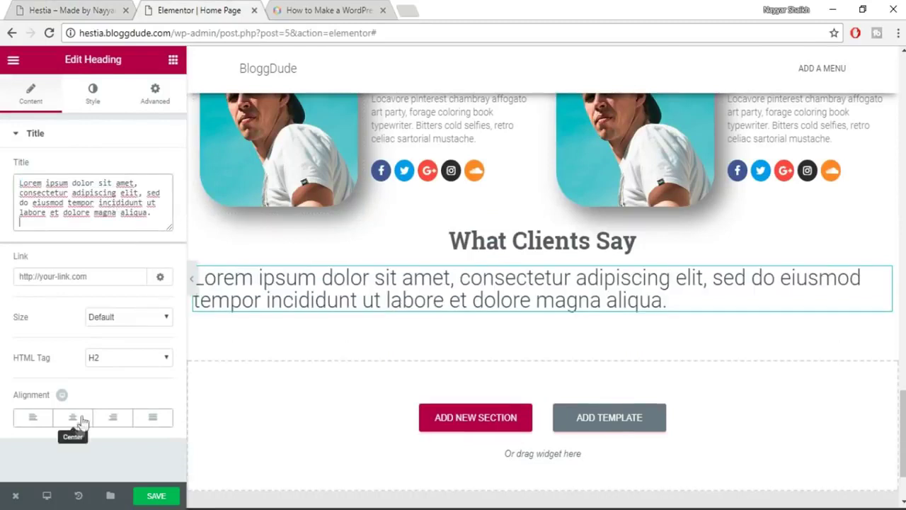
Centre the subheading and colour it grey #7a7a7a.
{"action": "left_click", "coordinate": [72, 417]}
{"action": "left_click", "coordinate": [92, 96]}
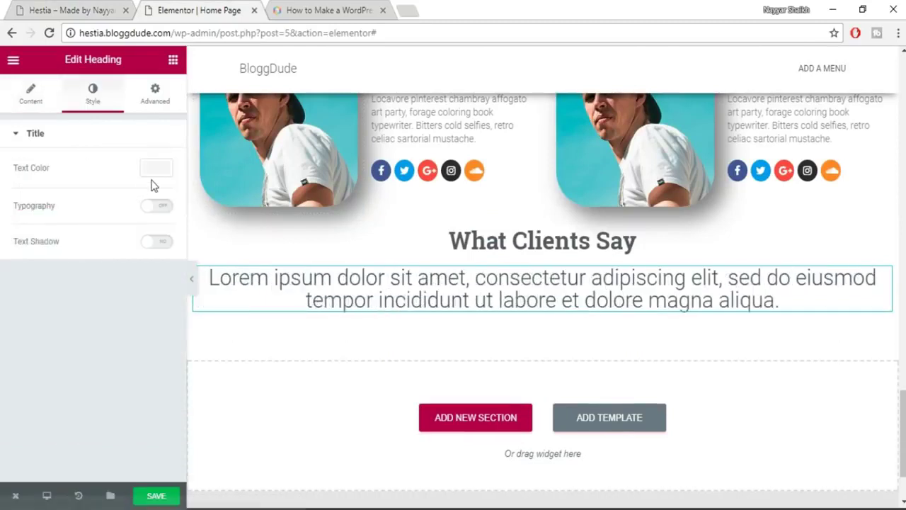
{"action": "left_click", "coordinate": [154, 172]}
{"action": "left_click", "coordinate": [51, 322]}
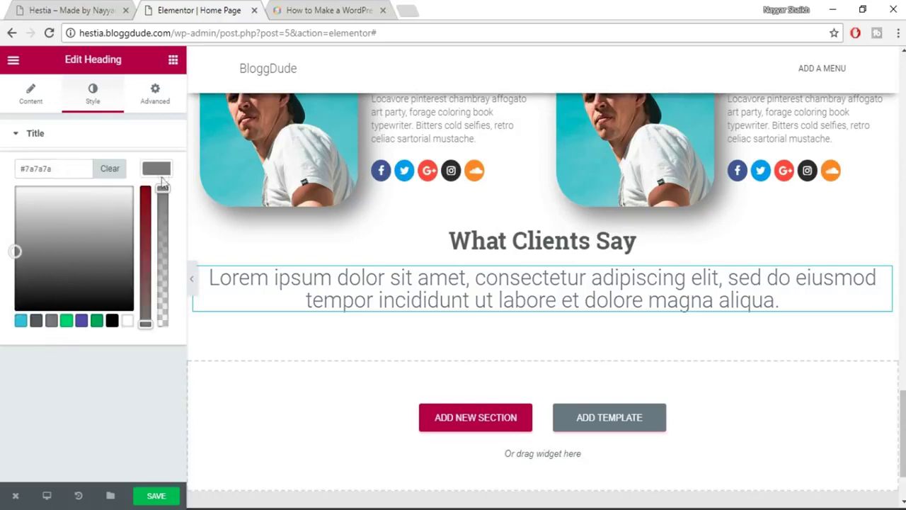
{"action": "left_click", "coordinate": [161, 172]}
Set the subheading's typography to size 18 px and line height 1.3.
{"action": "left_click", "coordinate": [159, 207]}
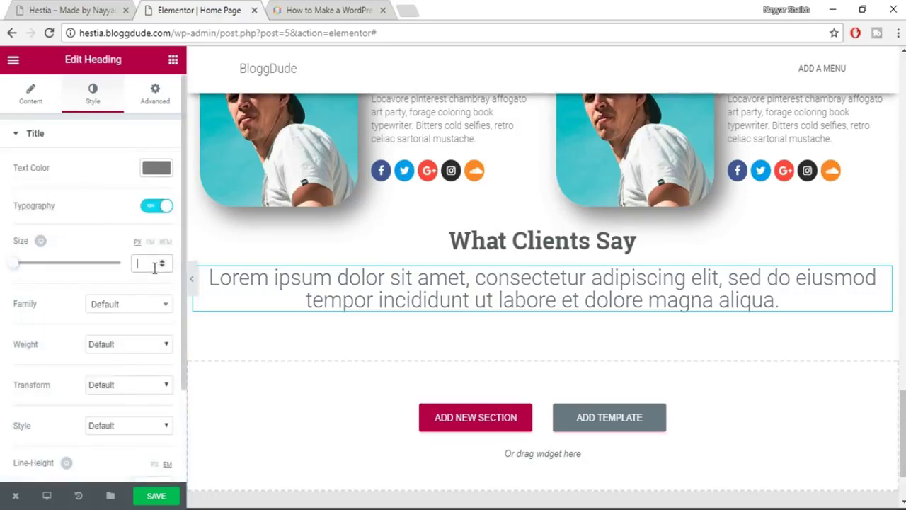
{"action": "left_click", "coordinate": [154, 266]}
{"action": "type", "text": "18"}
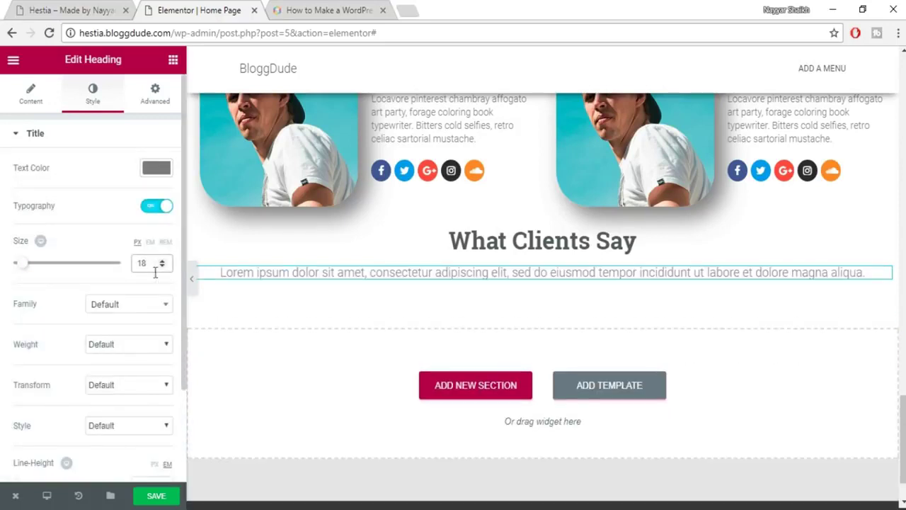
{"action": "scroll", "coordinate": [122, 425], "scroll_direction": "down", "scroll_amount": 2}
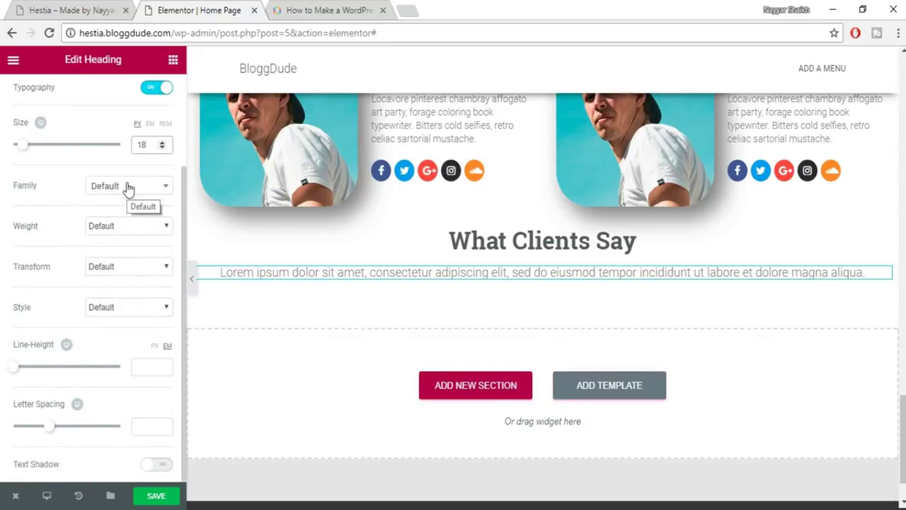
{"action": "left_click", "coordinate": [144, 366]}
{"action": "type", "text": "1.3"}
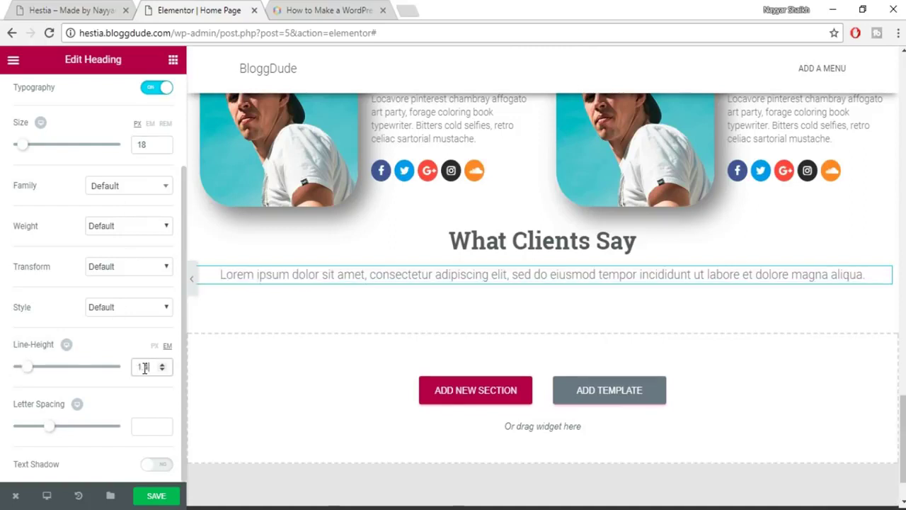
{"action": "scroll", "coordinate": [132, 121], "scroll_direction": "up", "scroll_amount": 3}
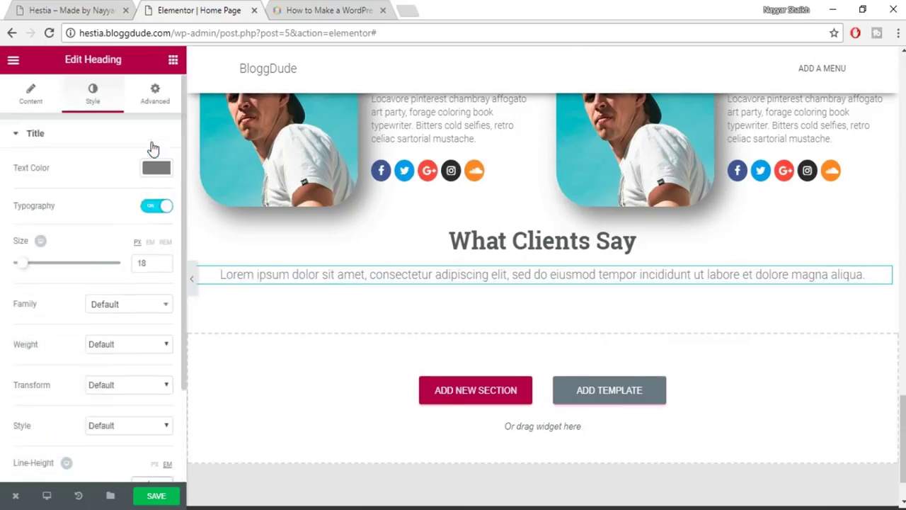
Give the subheading 10% right and left padding and save the page.
{"action": "left_click", "coordinate": [156, 92]}
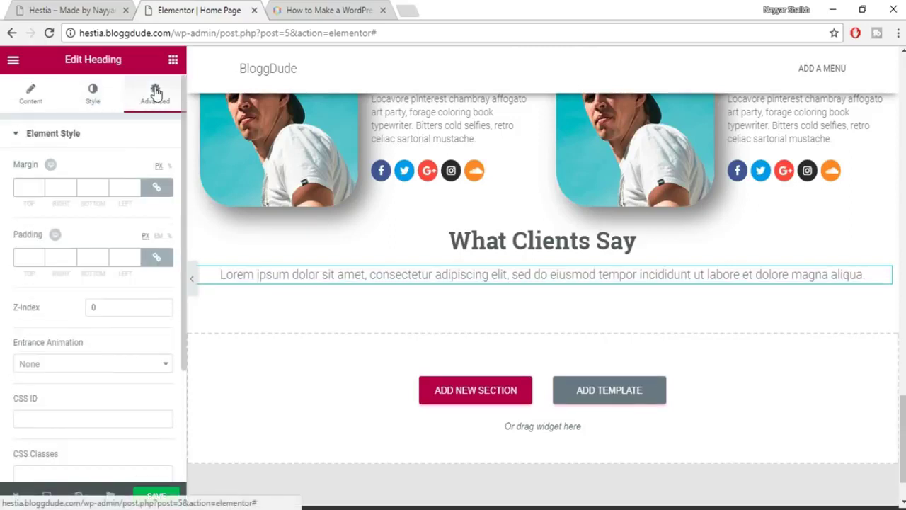
{"action": "left_click", "coordinate": [156, 259]}
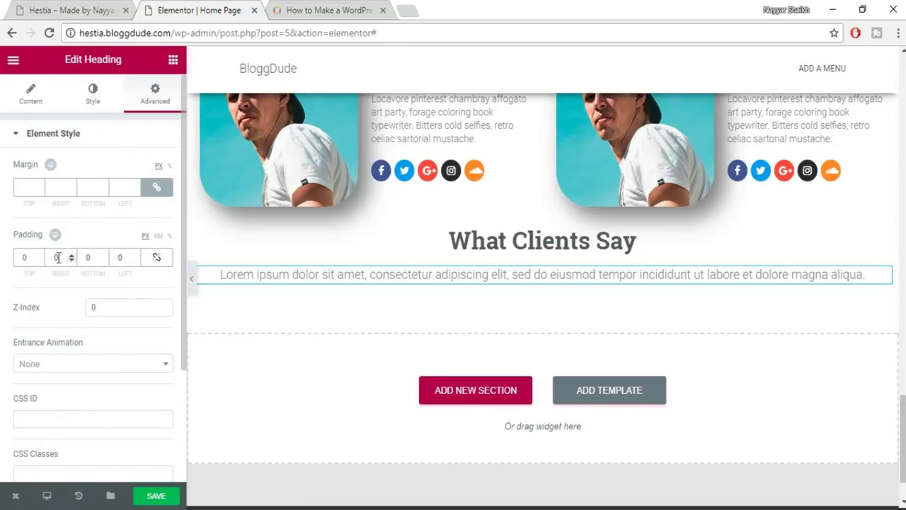
{"action": "left_click", "coordinate": [171, 238]}
{"action": "left_click", "coordinate": [59, 257]}
{"action": "type", "text": "10"}
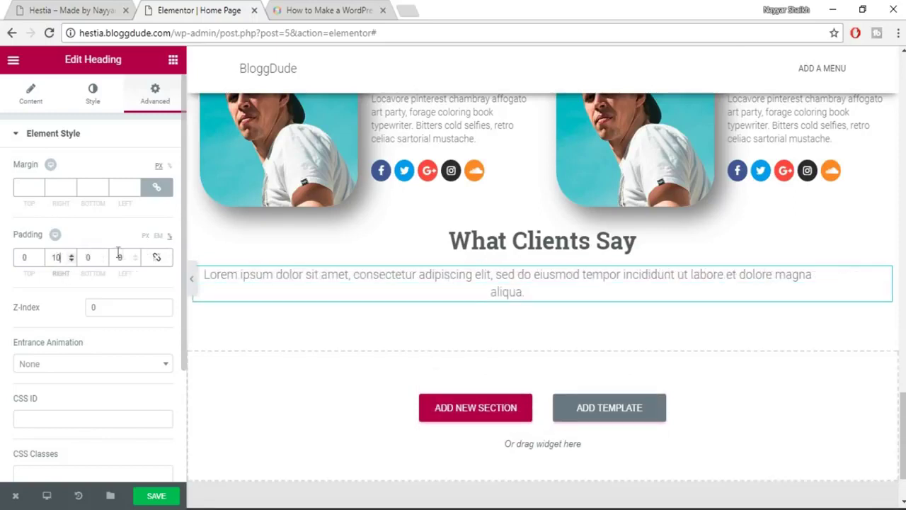
{"action": "left_click", "coordinate": [119, 259]}
{"action": "type", "text": "10"}
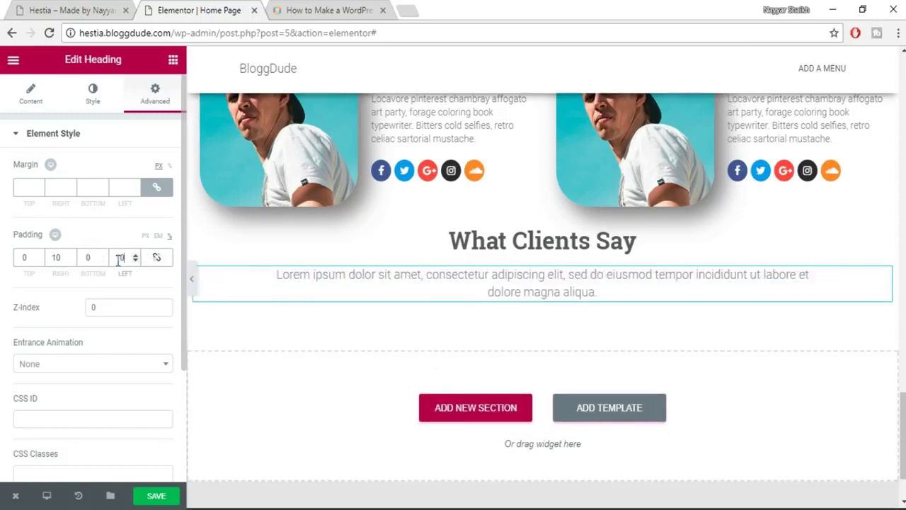
{"action": "left_click", "coordinate": [167, 501]}
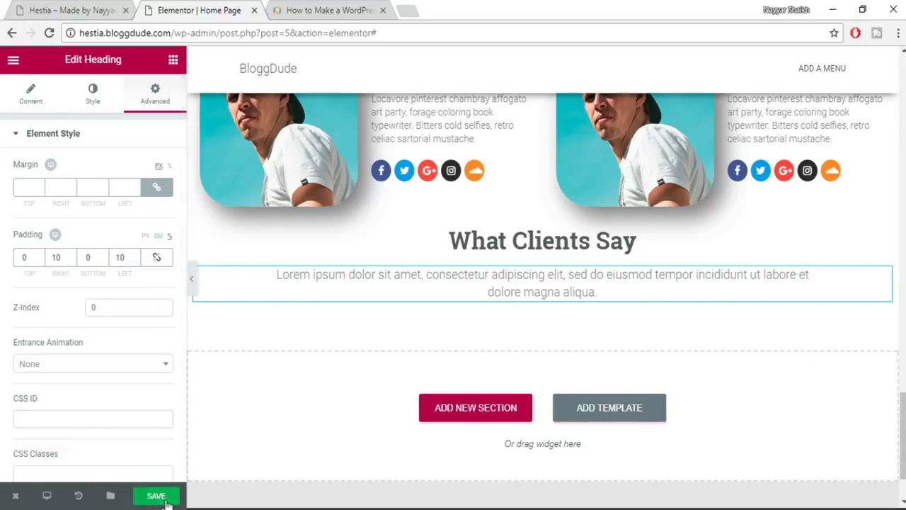
{"action": "left_click", "coordinate": [71, 10]}
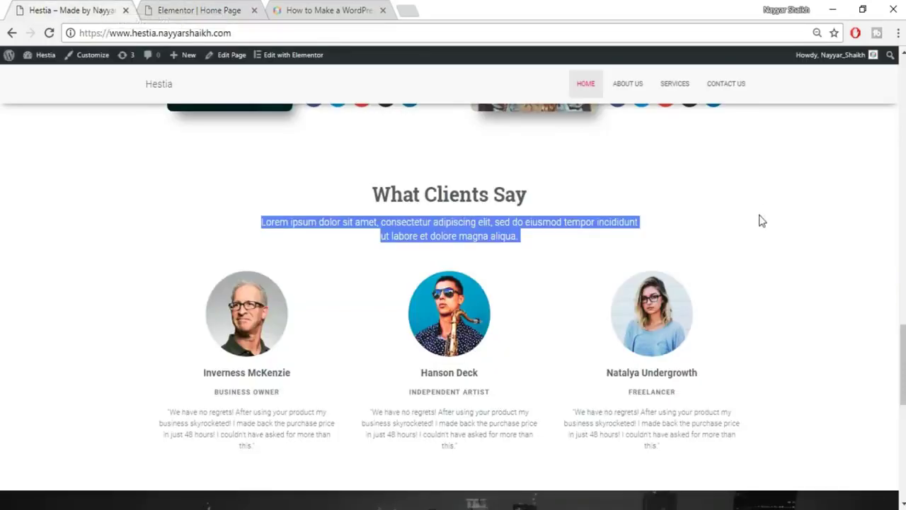
Check the demo's testimonial layout, then add a two-column section beneath the subtitle.
{"action": "left_click", "coordinate": [796, 243]}
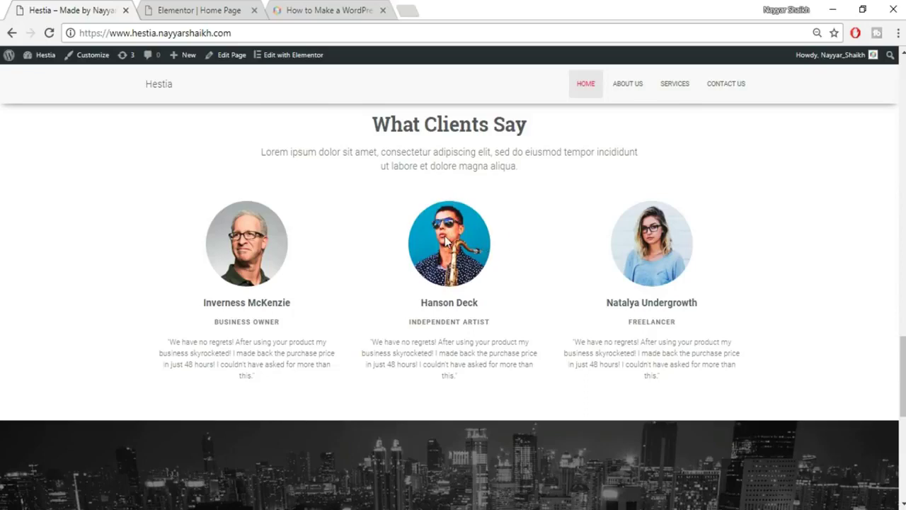
{"action": "left_click", "coordinate": [205, 10]}
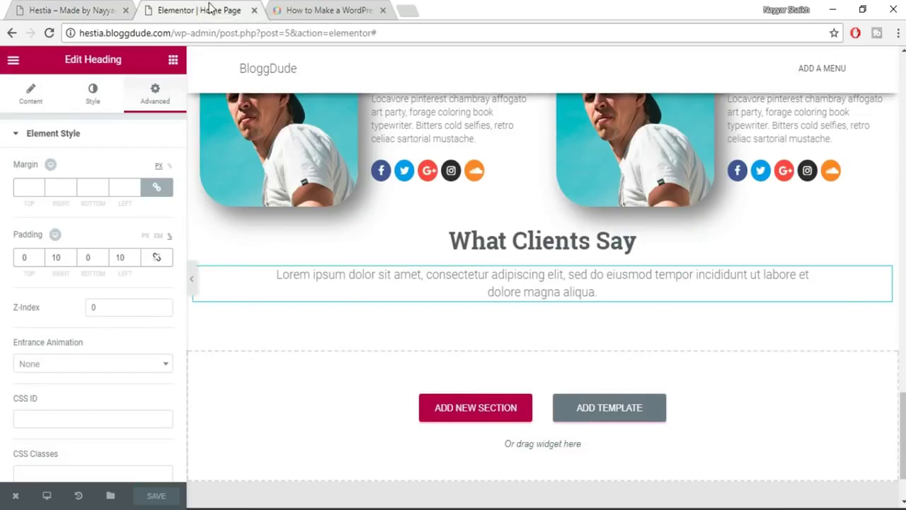
{"action": "left_click", "coordinate": [173, 62]}
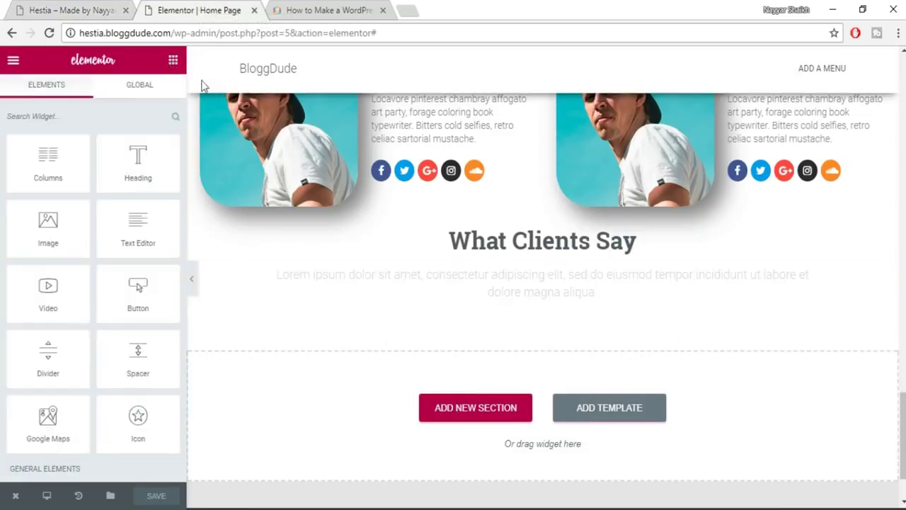
{"action": "left_click", "coordinate": [63, 10]}
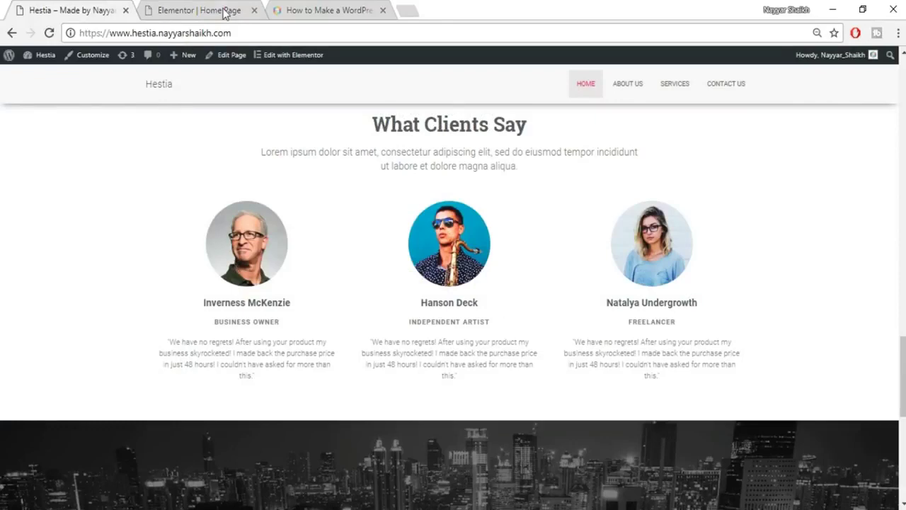
{"action": "left_click", "coordinate": [225, 13]}
{"action": "left_click_drag", "start_coordinate": [49, 162], "coordinate": [611, 284]}
{"action": "left_click", "coordinate": [170, 68]}
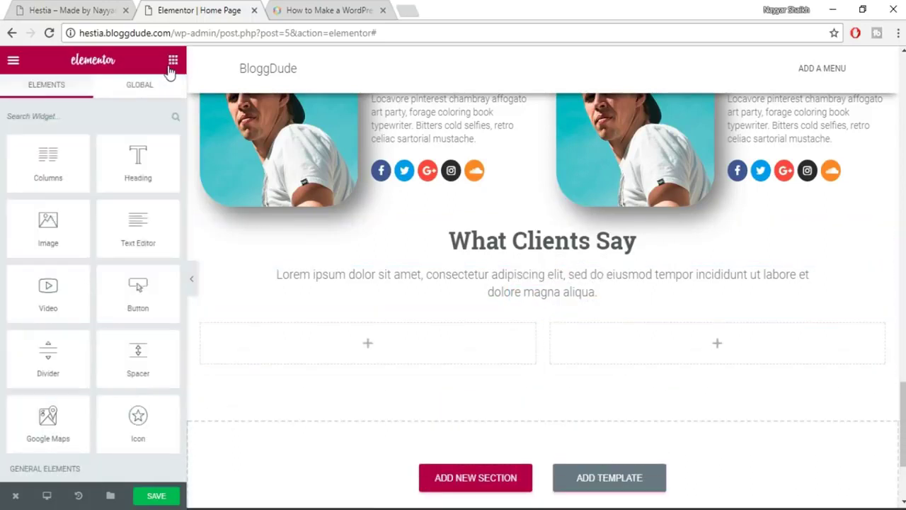
Add an Image widget to the left column and upload portrait image 5 of the grey-haired man.
{"action": "left_click_drag", "start_coordinate": [60, 236], "coordinate": [363, 358]}
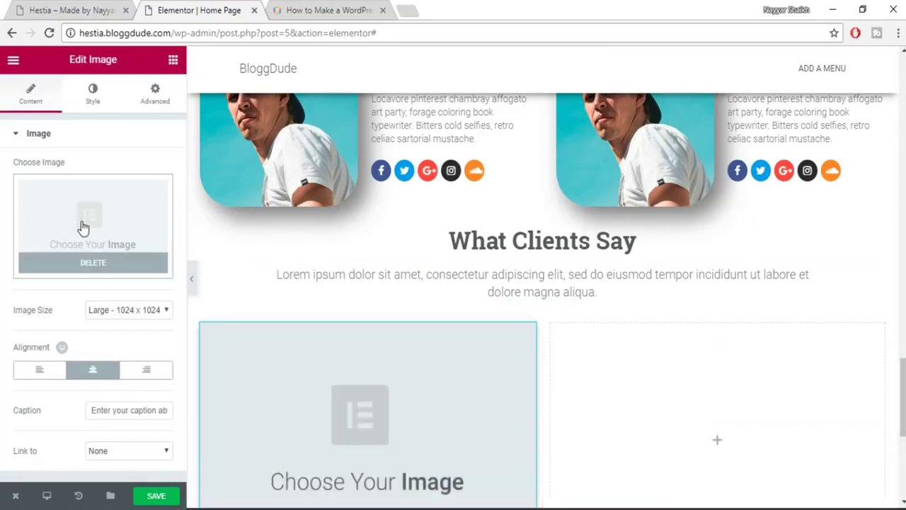
{"action": "left_click", "coordinate": [82, 226]}
{"action": "left_click", "coordinate": [55, 115]}
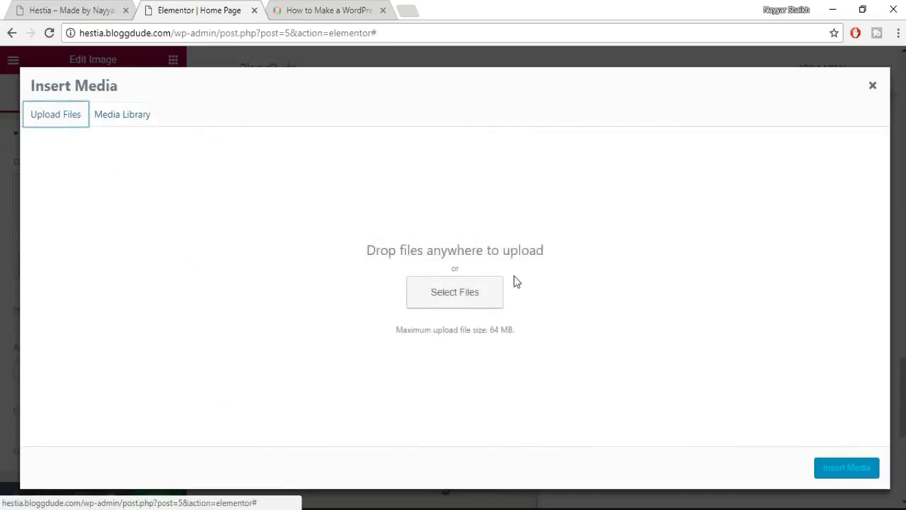
{"action": "left_click", "coordinate": [455, 292]}
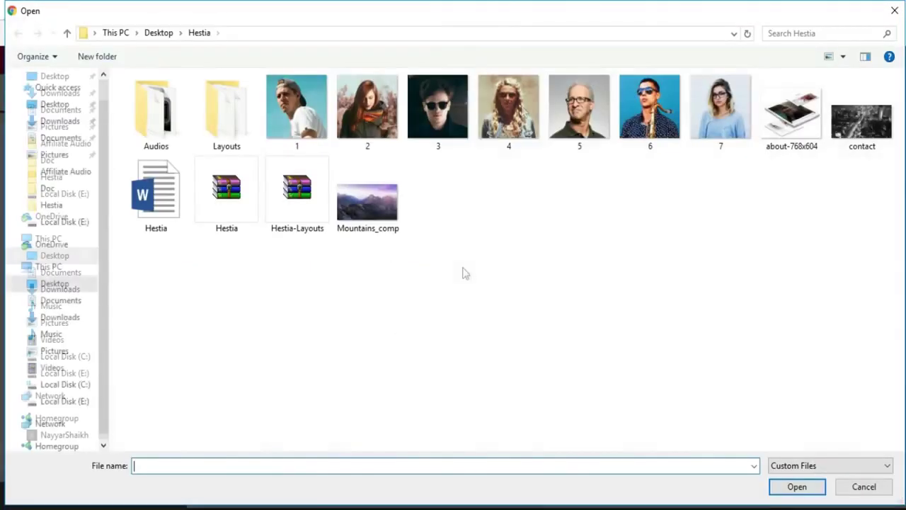
{"action": "left_click", "coordinate": [579, 112]}
{"action": "left_click", "coordinate": [779, 488]}
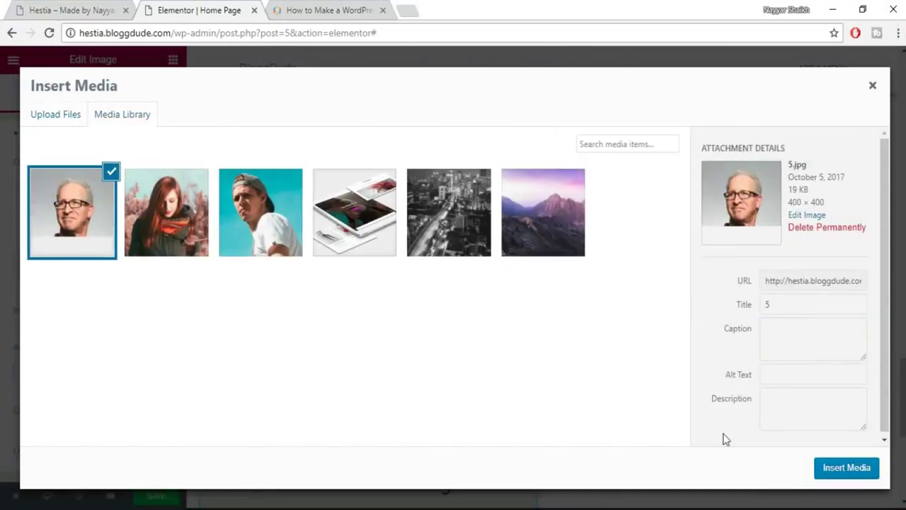
{"action": "left_click", "coordinate": [844, 467]}
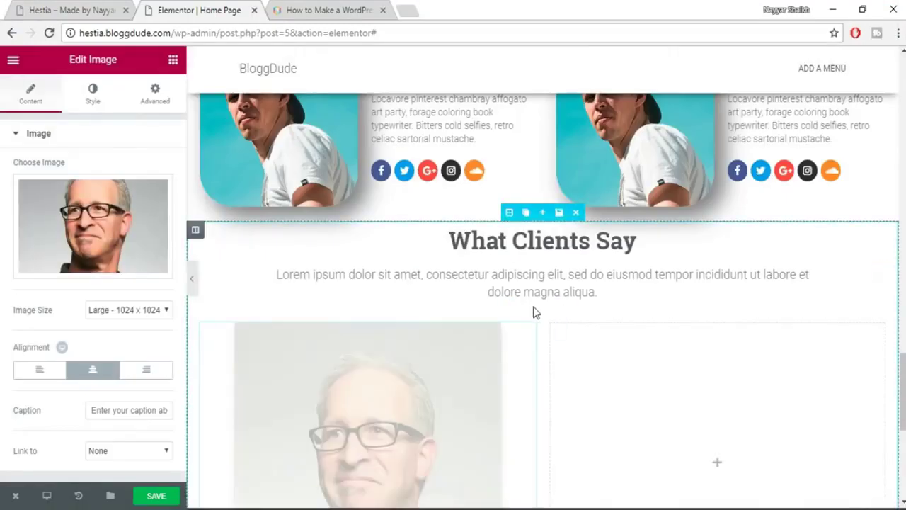
{"action": "scroll", "coordinate": [533, 307], "scroll_direction": "down", "scroll_amount": 2}
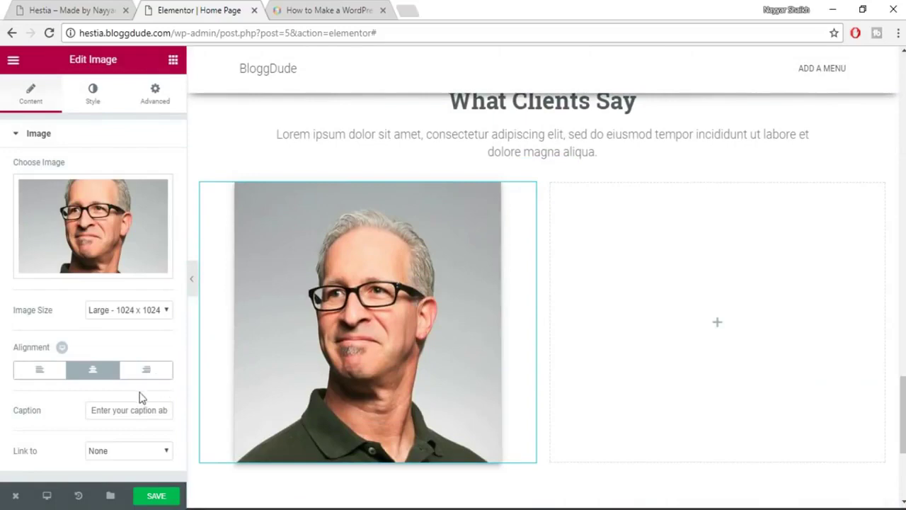
{"action": "left_click", "coordinate": [80, 7]}
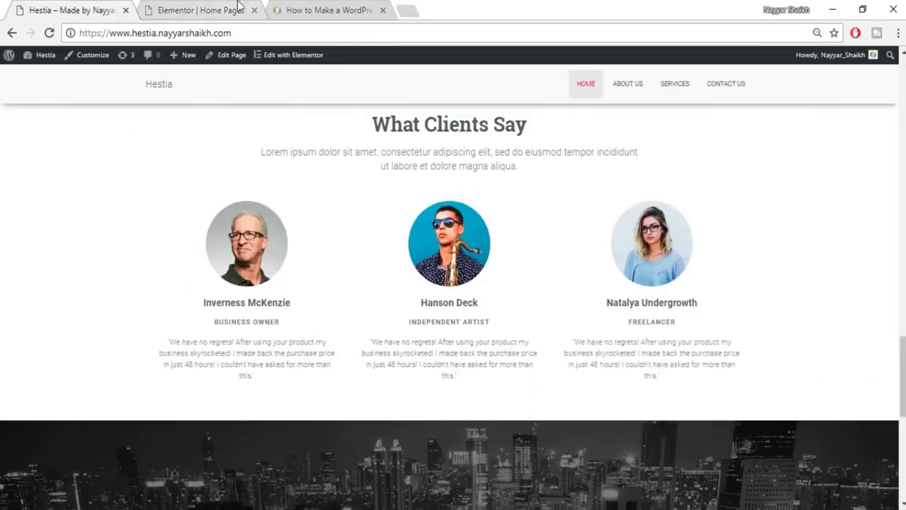
Set the testimonial portrait's image Size to 40% in its Style settings.
{"action": "left_click", "coordinate": [196, 7]}
{"action": "left_click", "coordinate": [90, 105]}
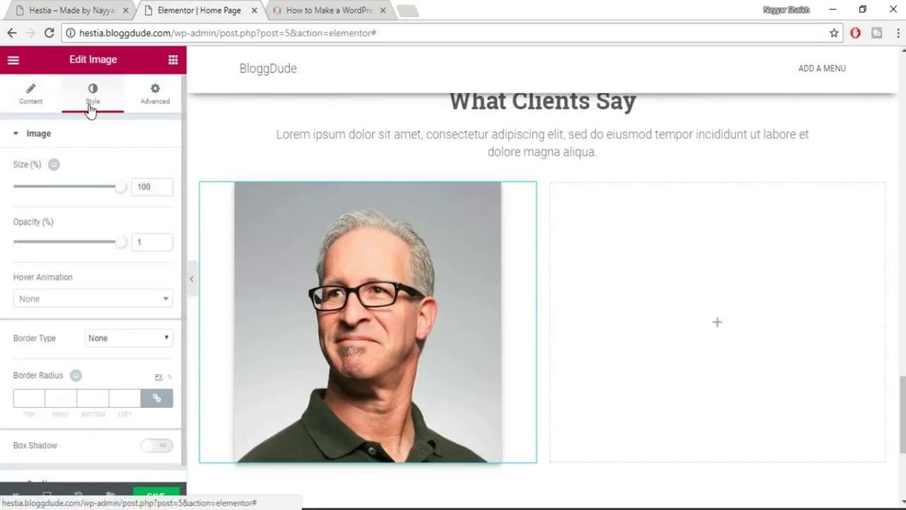
{"action": "left_click_drag", "start_coordinate": [120, 188], "coordinate": [50, 220]}
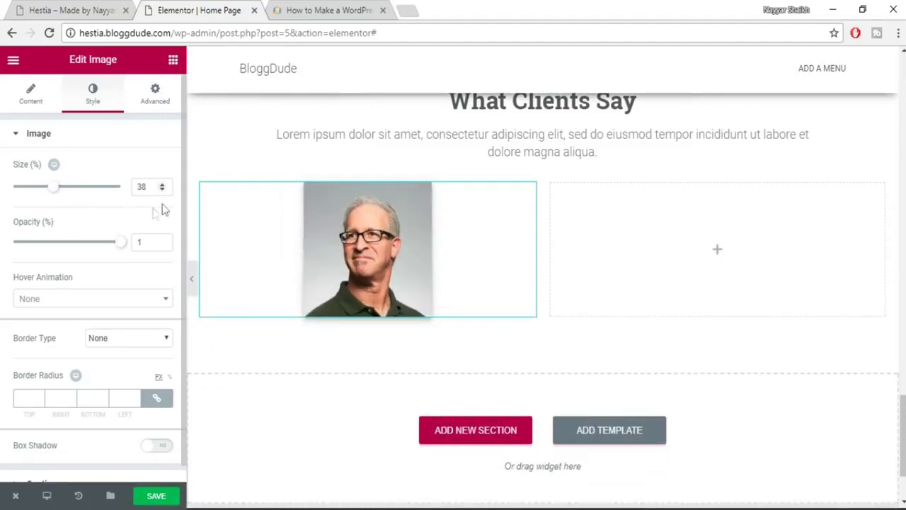
{"action": "double_click", "coordinate": [141, 188]}
{"action": "type", "text": "40"}
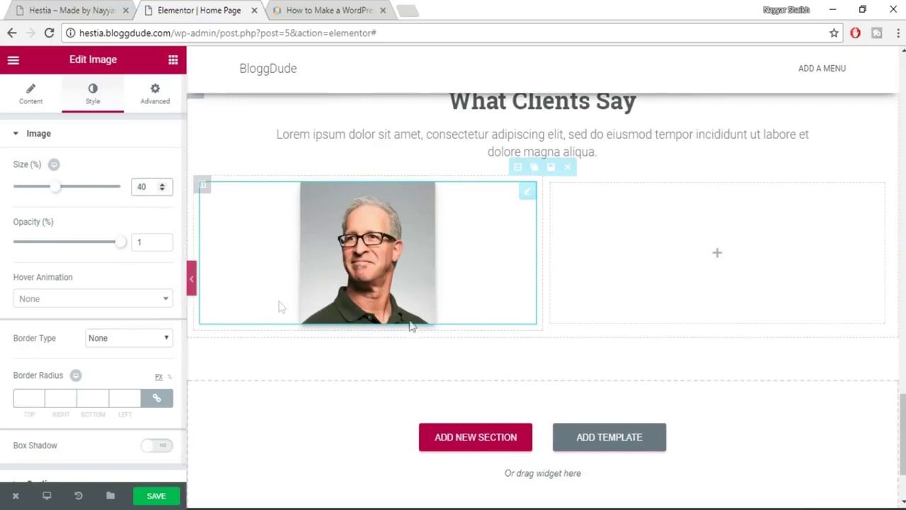
{"action": "scroll", "coordinate": [127, 341], "scroll_direction": "down", "scroll_amount": 1}
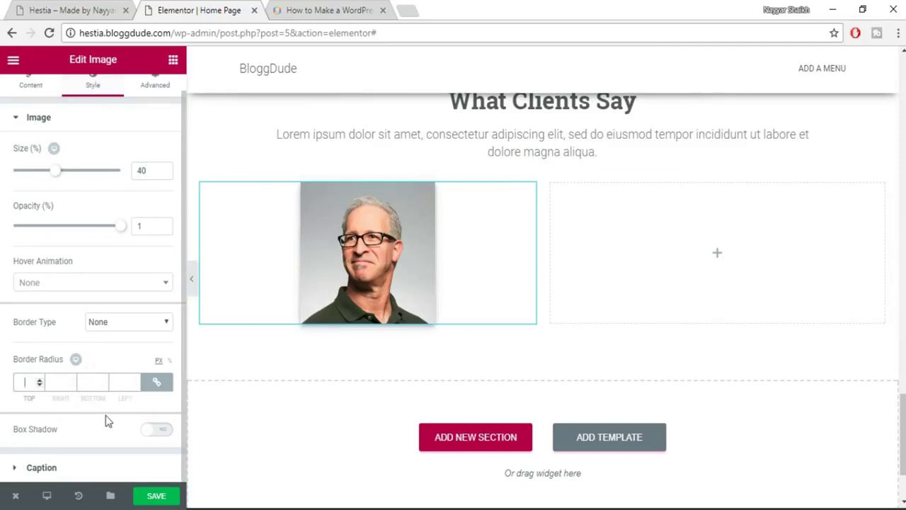
Make the portrait circular with a linked 200 border radius and shrink it to 31%.
{"action": "type", "text": "200"}
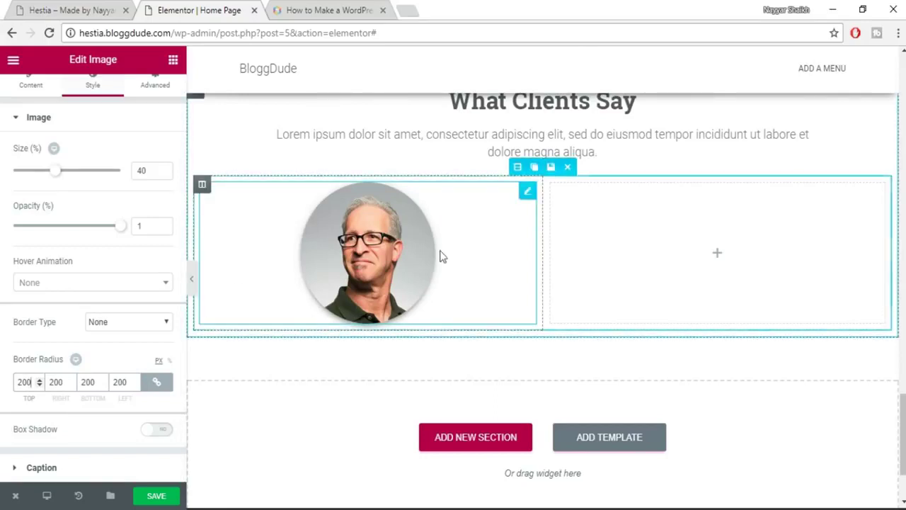
{"action": "left_click", "coordinate": [153, 385]}
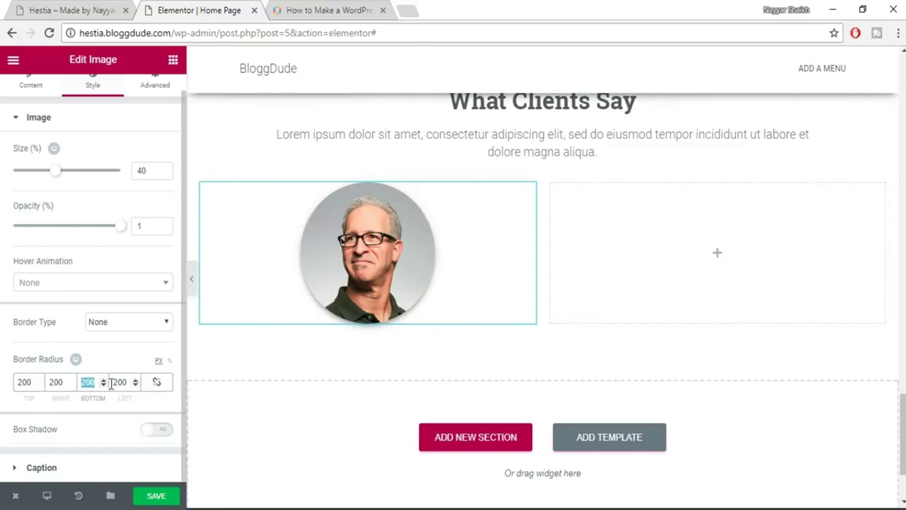
{"action": "type", "text": "0"}
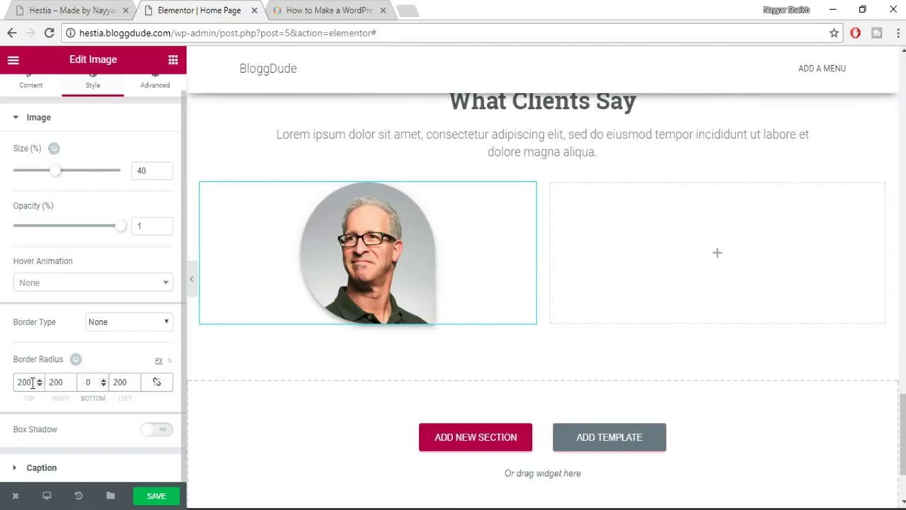
{"action": "left_click", "coordinate": [54, 385]}
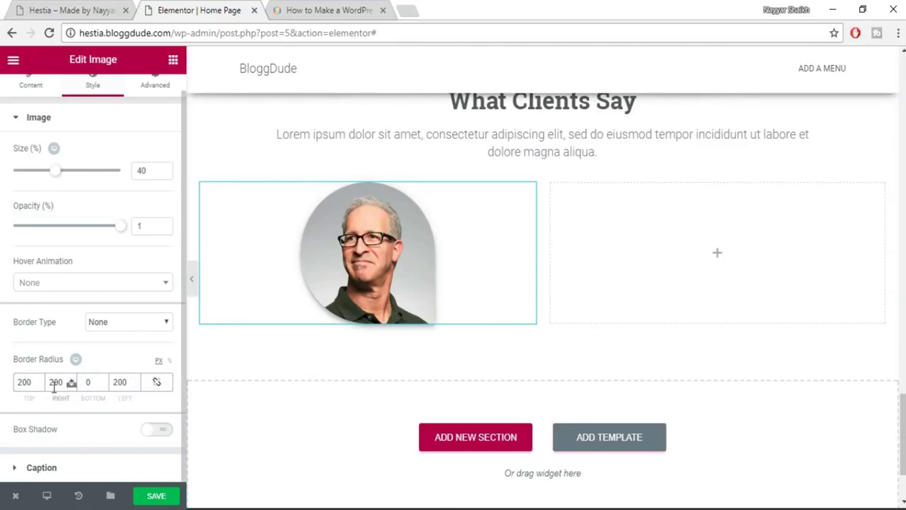
{"action": "type", "text": "0"}
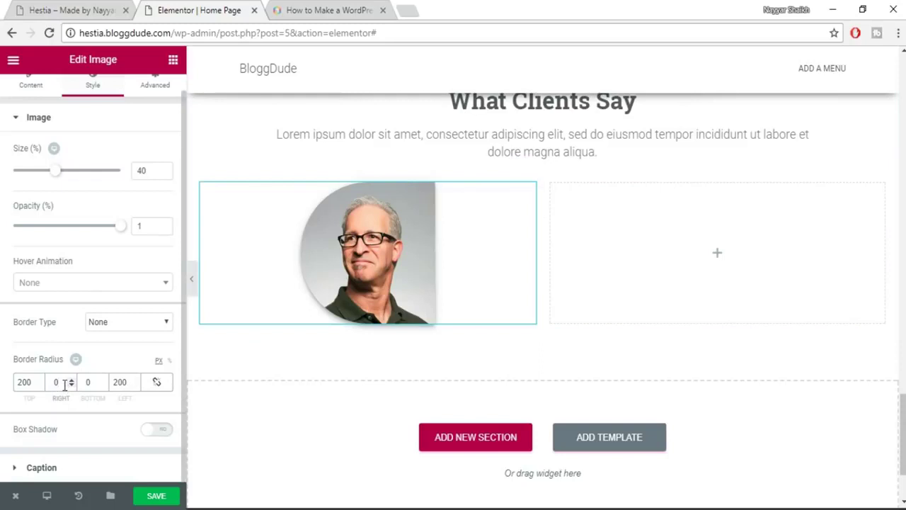
{"action": "left_click", "coordinate": [157, 381]}
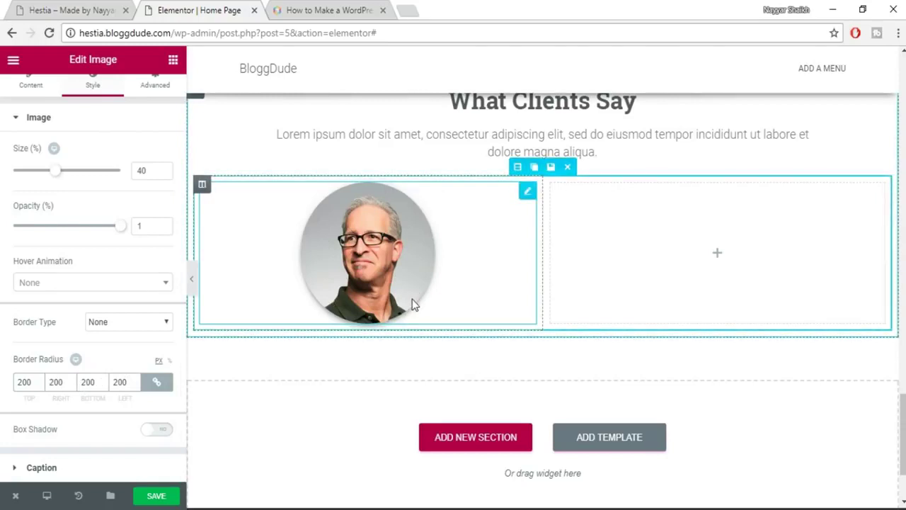
{"action": "left_click_drag", "start_coordinate": [56, 177], "coordinate": [45, 179]}
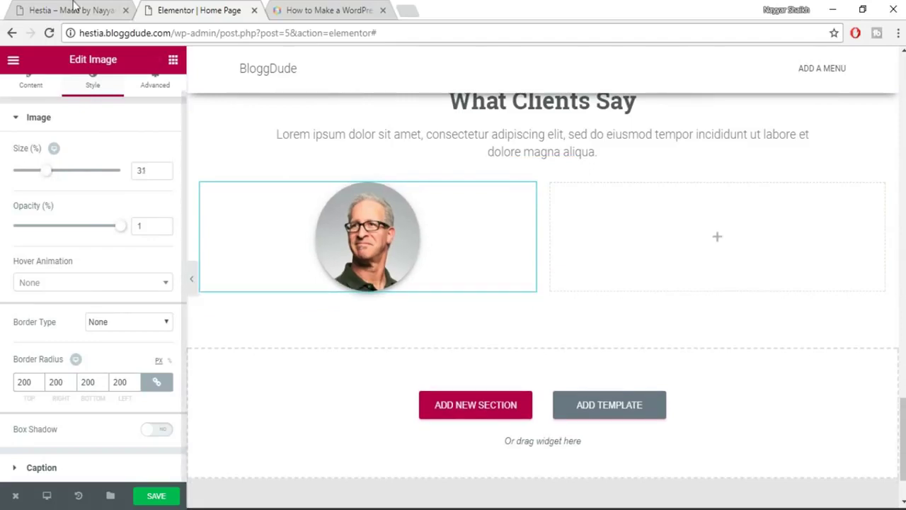
Copy the client's name from the live Hestia demo.
{"action": "left_click", "coordinate": [73, 8]}
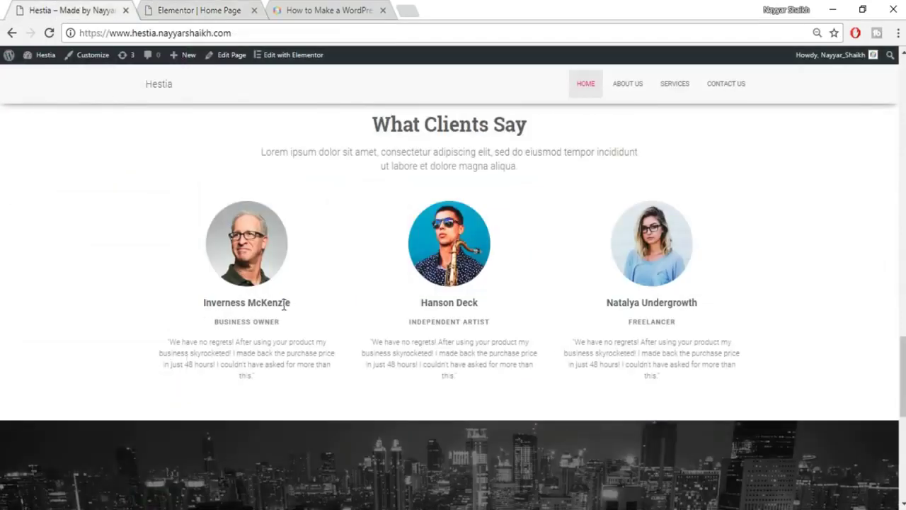
{"action": "triple_click", "coordinate": [284, 304]}
{"action": "key", "text": "ctrl+c"}
{"action": "left_click", "coordinate": [163, 11]}
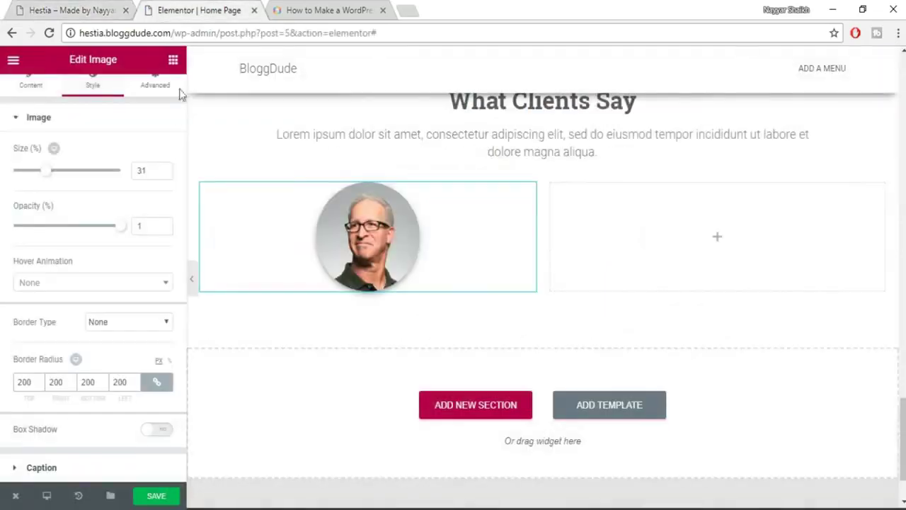
Add a centred heading beneath the portrait with the client's name as its title.
{"action": "left_click", "coordinate": [172, 60]}
{"action": "left_click_drag", "start_coordinate": [155, 157], "coordinate": [448, 315]}
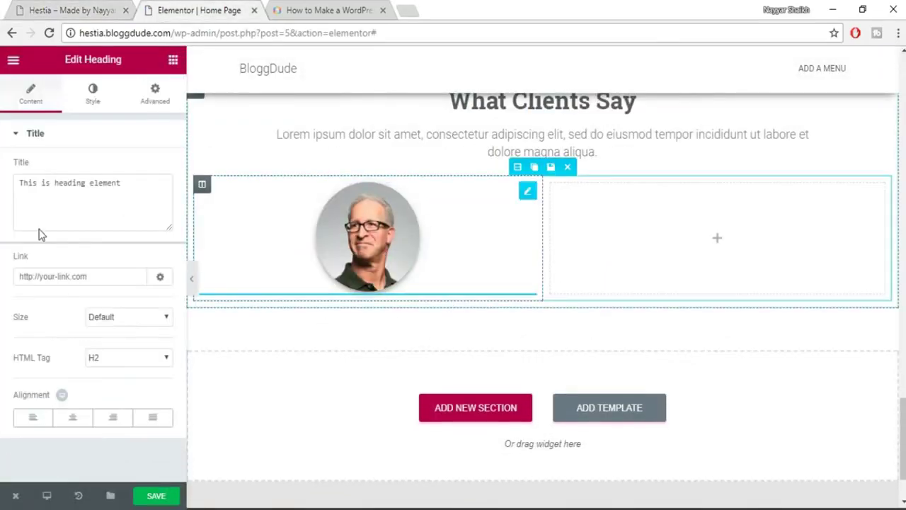
{"action": "left_click", "coordinate": [43, 204]}
{"action": "key", "text": "ctrl+a"}
{"action": "key", "text": "ctrl+v"}
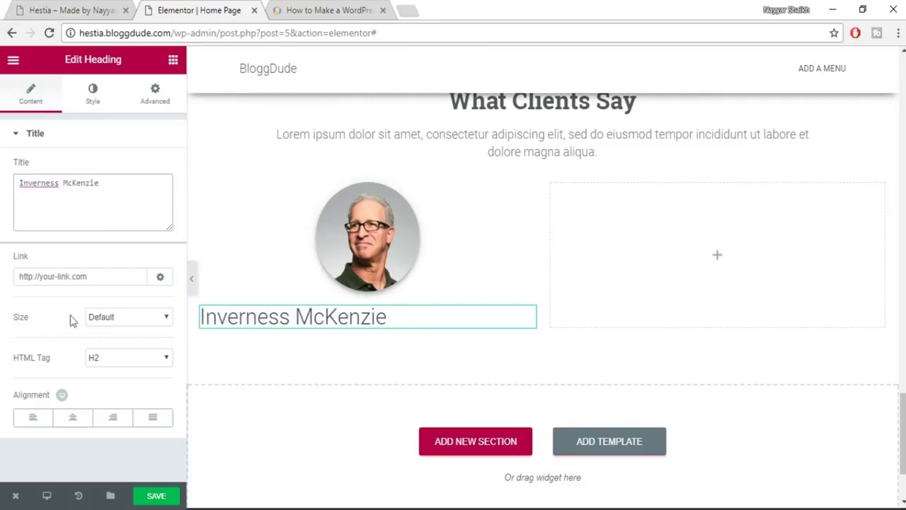
{"action": "left_click", "coordinate": [72, 420]}
Colour the name heading dark grey (#54595f).
{"action": "left_click", "coordinate": [89, 103]}
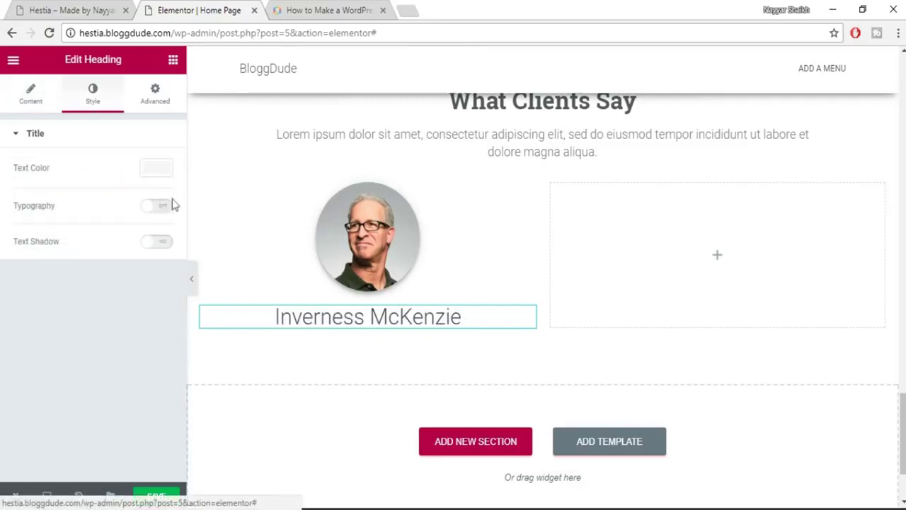
{"action": "left_click", "coordinate": [153, 170]}
{"action": "left_click", "coordinate": [36, 321]}
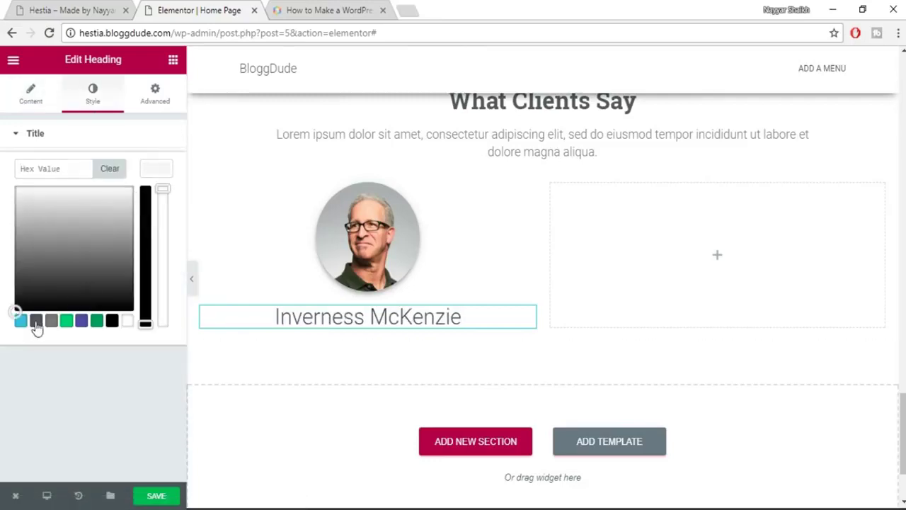
{"action": "left_click", "coordinate": [168, 171]}
Set the name heading's typography to 18 px Roboto Slab, weight 600.
{"action": "left_click", "coordinate": [160, 210]}
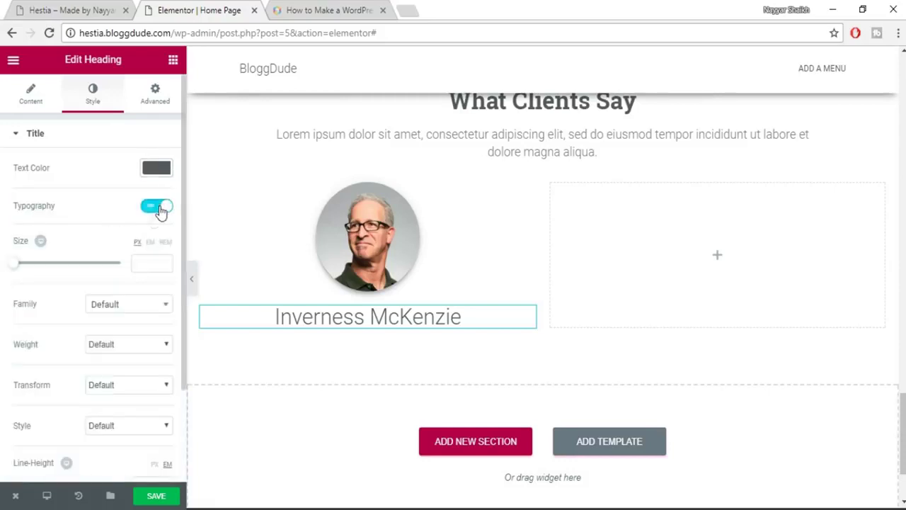
{"action": "left_click", "coordinate": [150, 263]}
{"action": "type", "text": "18"}
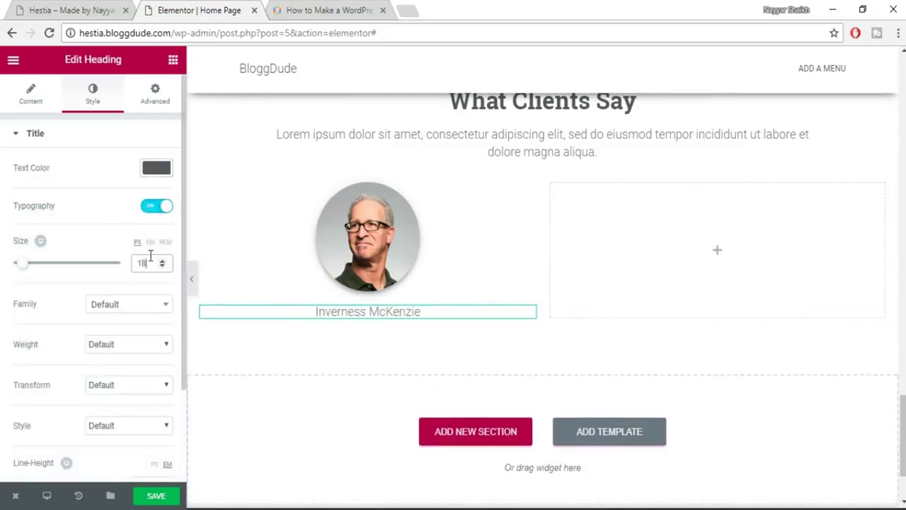
{"action": "left_click", "coordinate": [140, 307]}
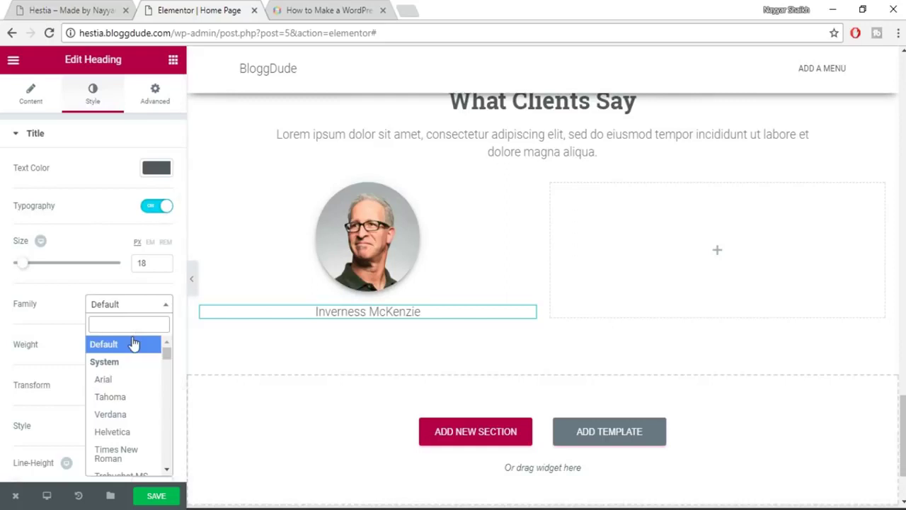
{"action": "type", "text": "robo"}
{"action": "key", "text": "Down"}
{"action": "key", "text": "Down"}
{"action": "key", "text": "Down"}
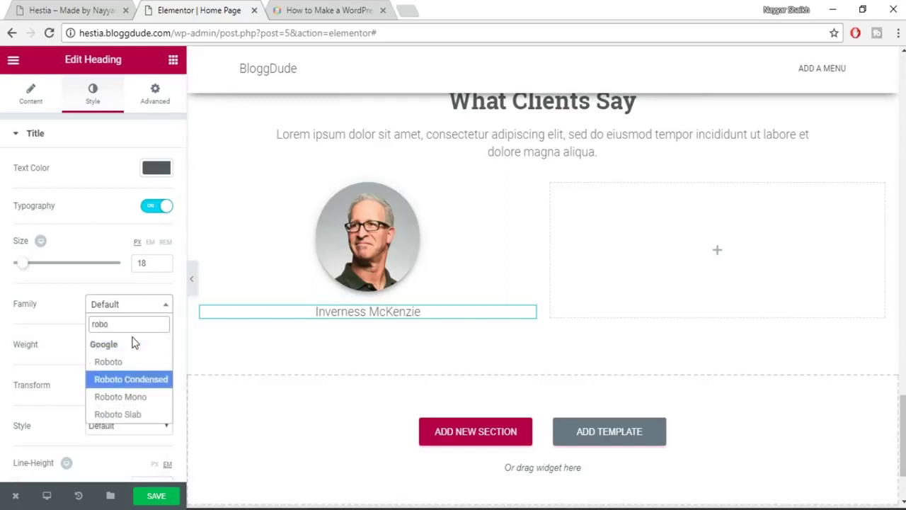
{"action": "key", "text": "Return"}
{"action": "left_click", "coordinate": [135, 344]}
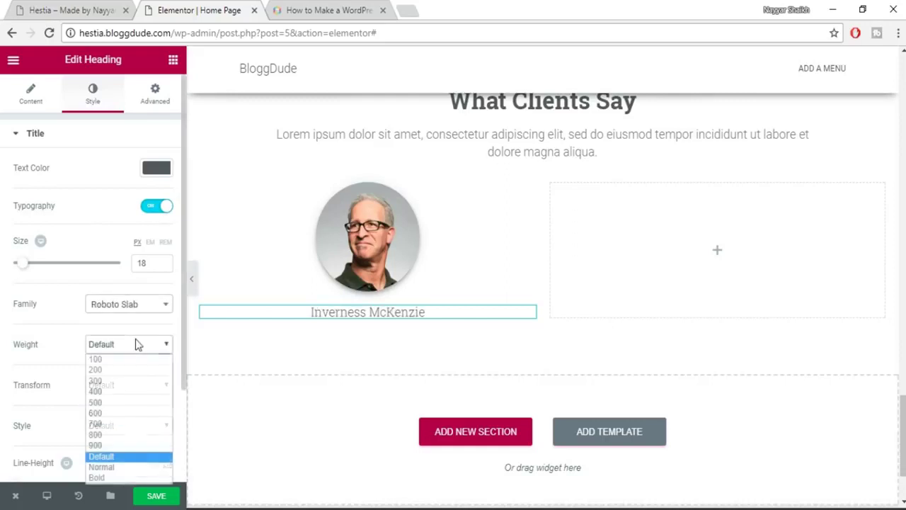
{"action": "left_click", "coordinate": [134, 409]}
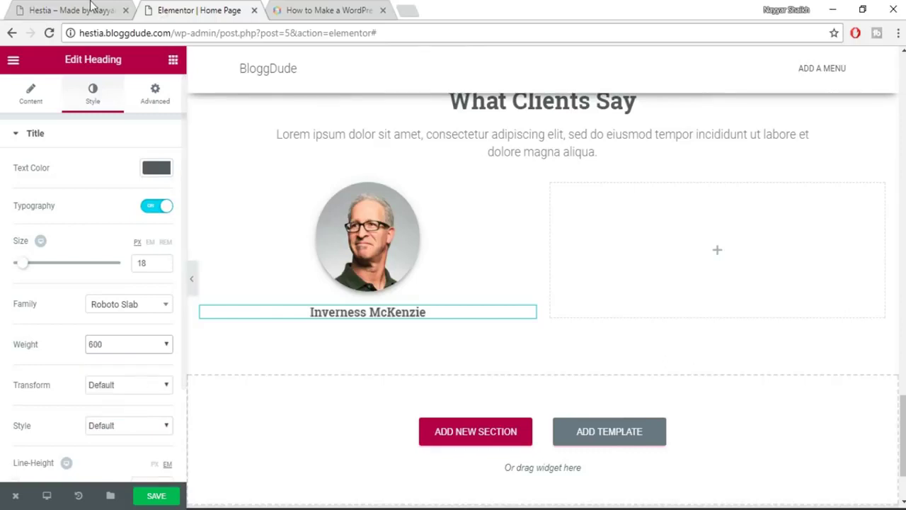
Add another heading below the name and copy the BUSINESS OWNER line from the demo.
{"action": "left_click", "coordinate": [174, 58]}
{"action": "left_click_drag", "start_coordinate": [148, 168], "coordinate": [374, 320]}
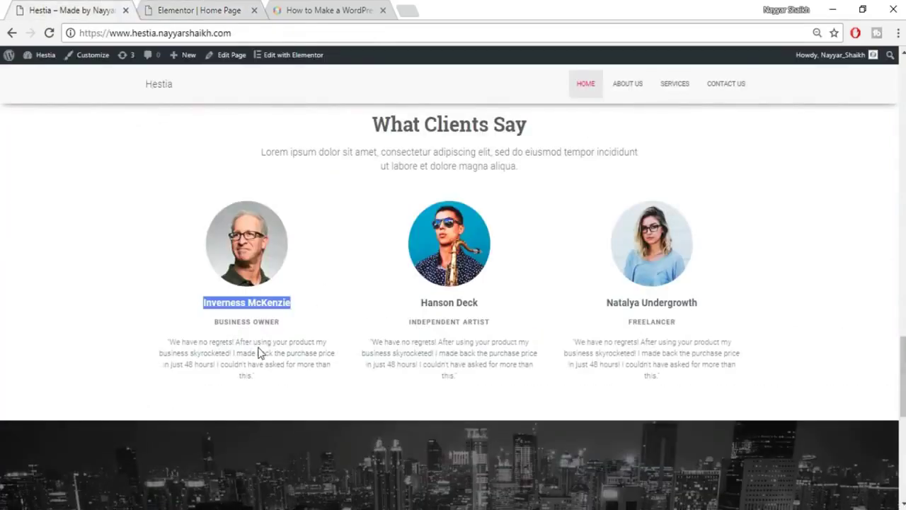
{"action": "double_click", "coordinate": [256, 320]}
{"action": "triple_click", "coordinate": [266, 322]}
{"action": "key", "text": "ctrl+c"}
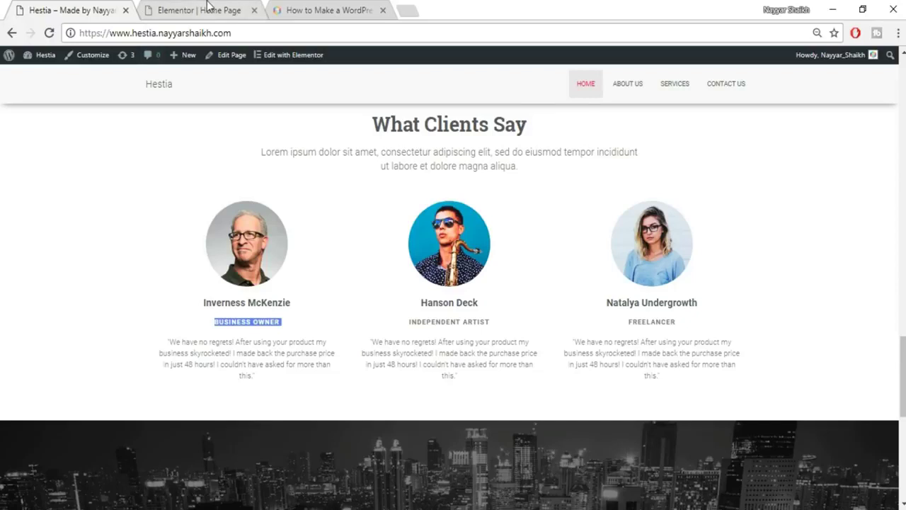
Paste BUSINESS OWNER as the new heading's title and centre it.
{"action": "left_click", "coordinate": [209, 5]}
{"action": "triple_click", "coordinate": [115, 198]}
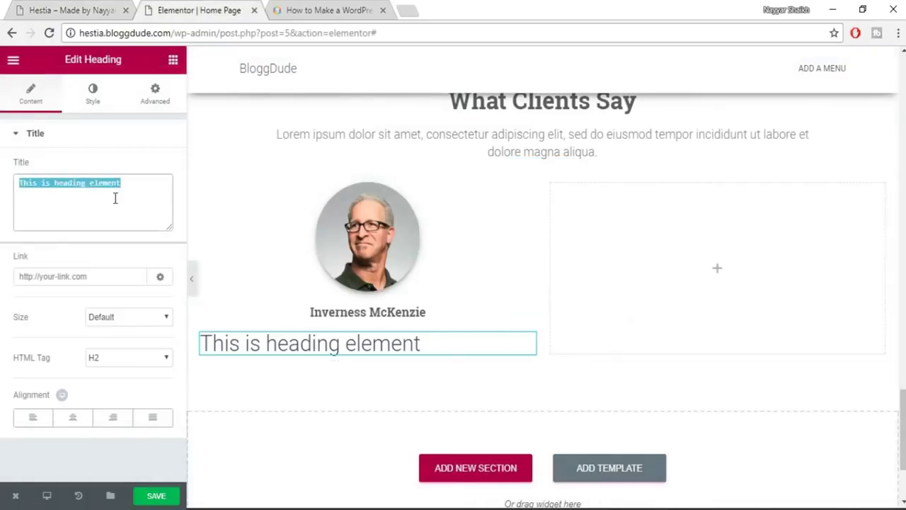
{"action": "key", "text": "ctrl+v"}
{"action": "left_click", "coordinate": [73, 419]}
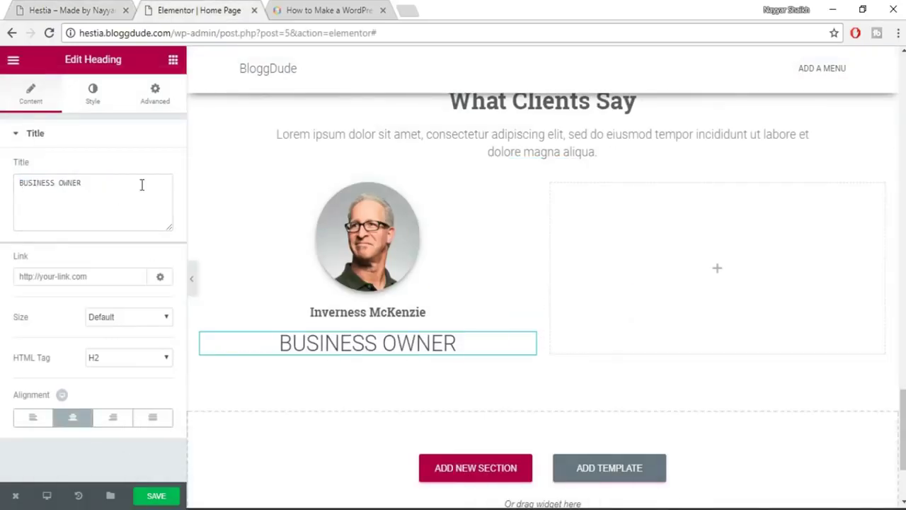
Make the BUSINESS OWNER text grey.
{"action": "left_click", "coordinate": [87, 99]}
{"action": "left_click", "coordinate": [153, 169]}
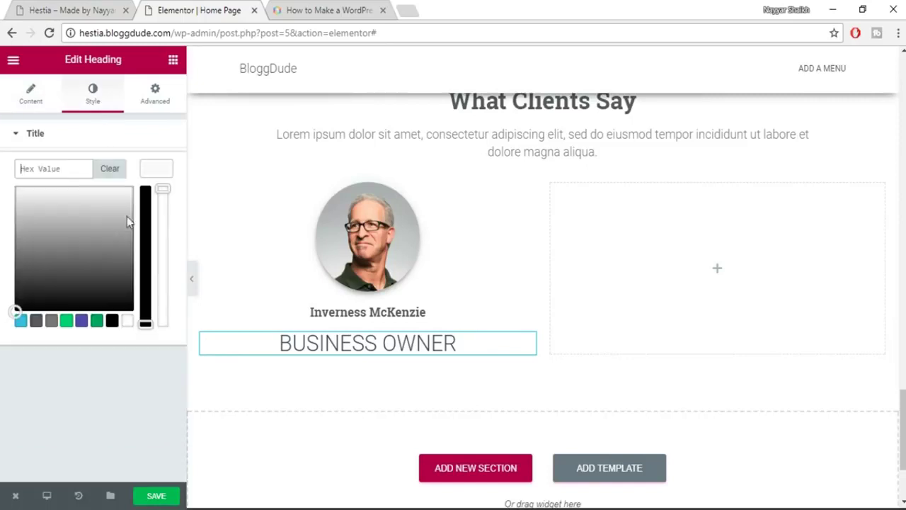
{"action": "left_click", "coordinate": [51, 320]}
{"action": "left_click", "coordinate": [163, 176]}
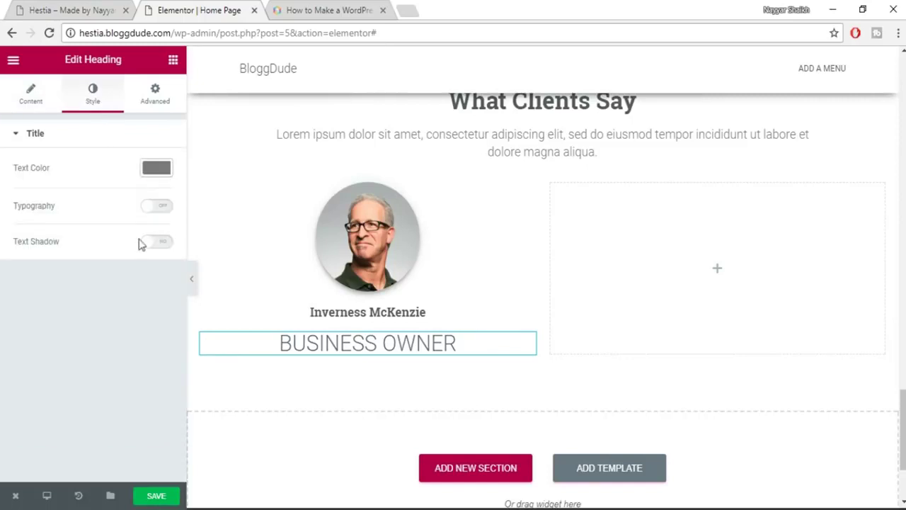
Give BUSINESS OWNER custom typography of 16 px at weight 500, keeping the default font.
{"action": "left_click", "coordinate": [162, 206]}
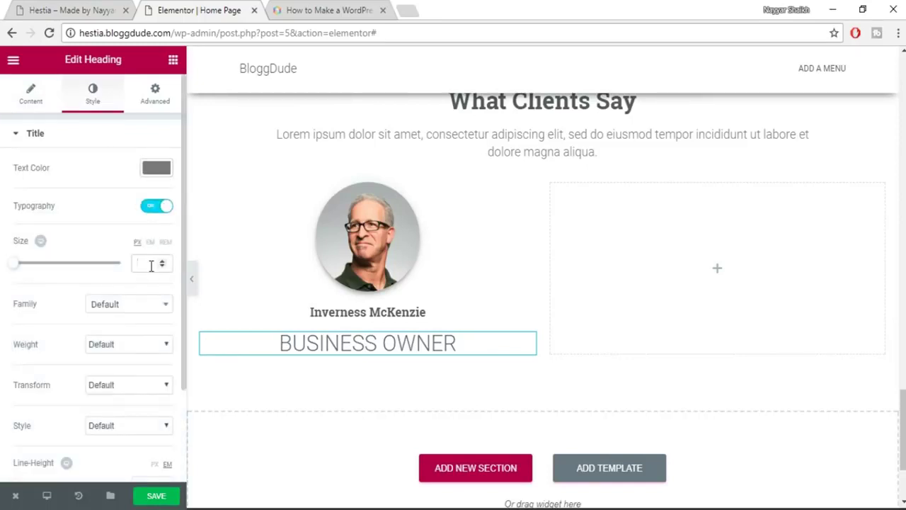
{"action": "left_click", "coordinate": [151, 264]}
{"action": "type", "text": "16"}
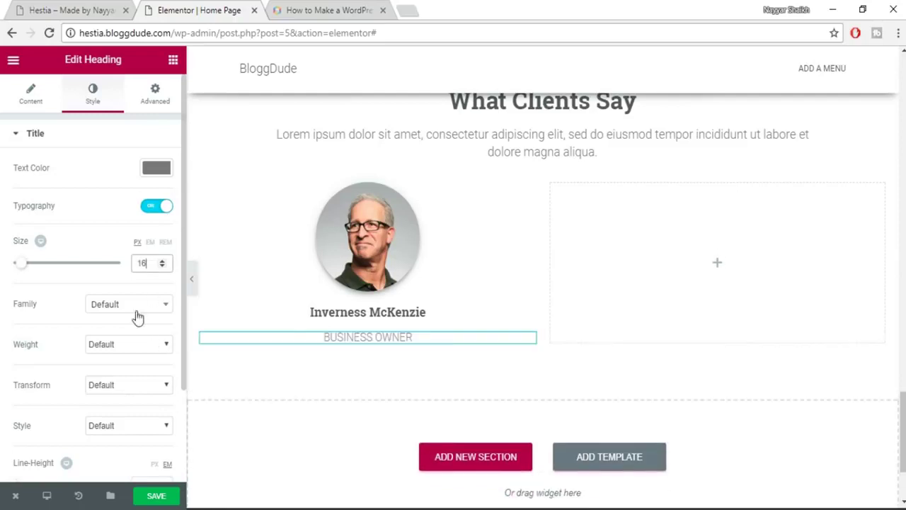
{"action": "left_click", "coordinate": [136, 311]}
{"action": "left_click", "coordinate": [136, 312]}
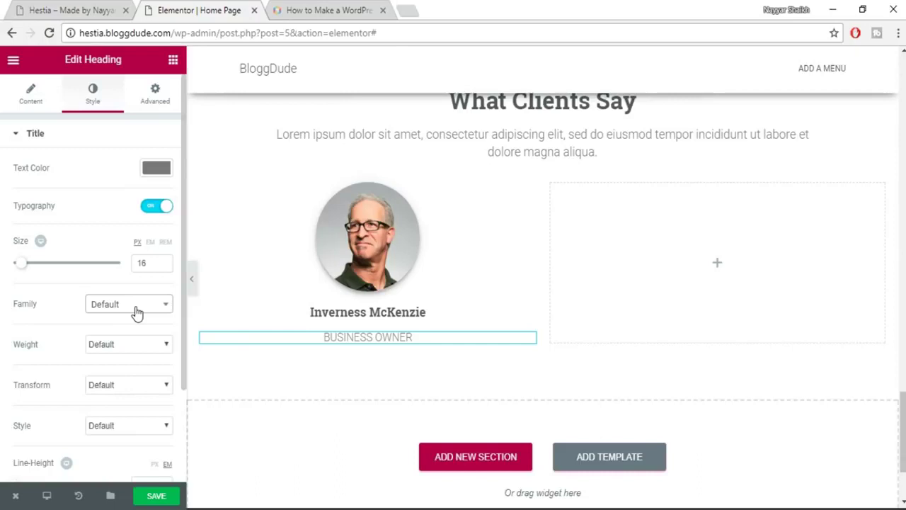
{"action": "scroll", "coordinate": [124, 376], "scroll_direction": "down", "scroll_amount": 1}
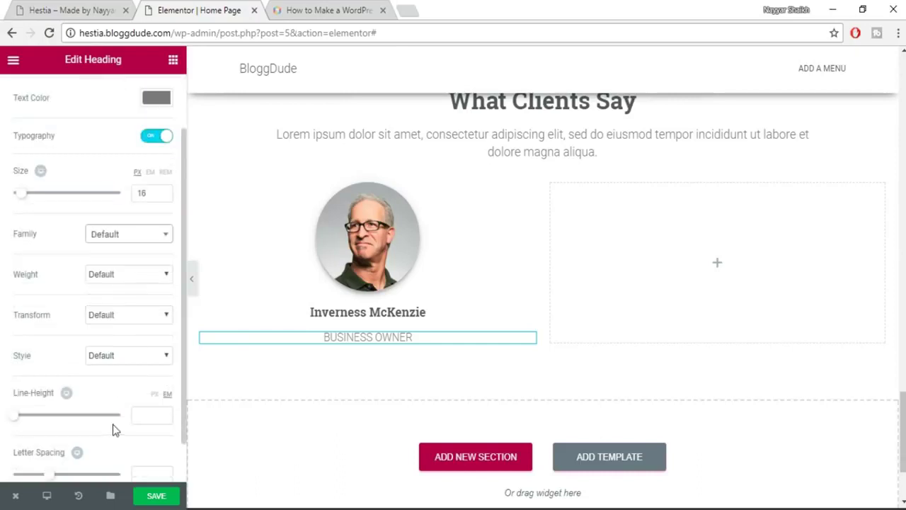
{"action": "left_click", "coordinate": [106, 280]}
{"action": "left_click", "coordinate": [109, 327]}
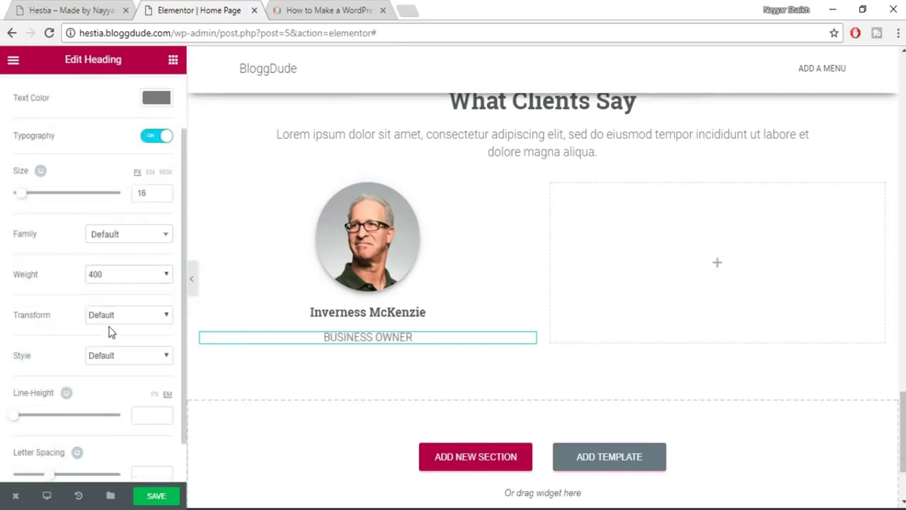
{"action": "left_click", "coordinate": [120, 279]}
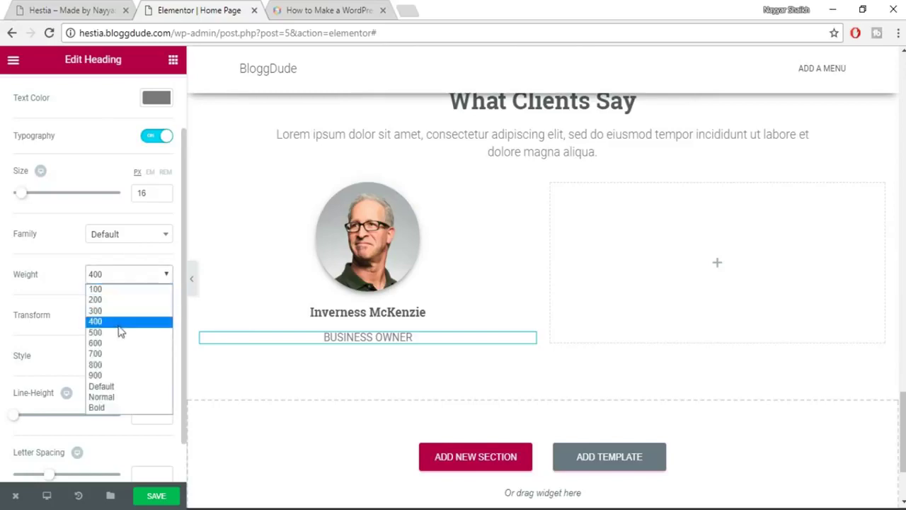
{"action": "left_click", "coordinate": [119, 337]}
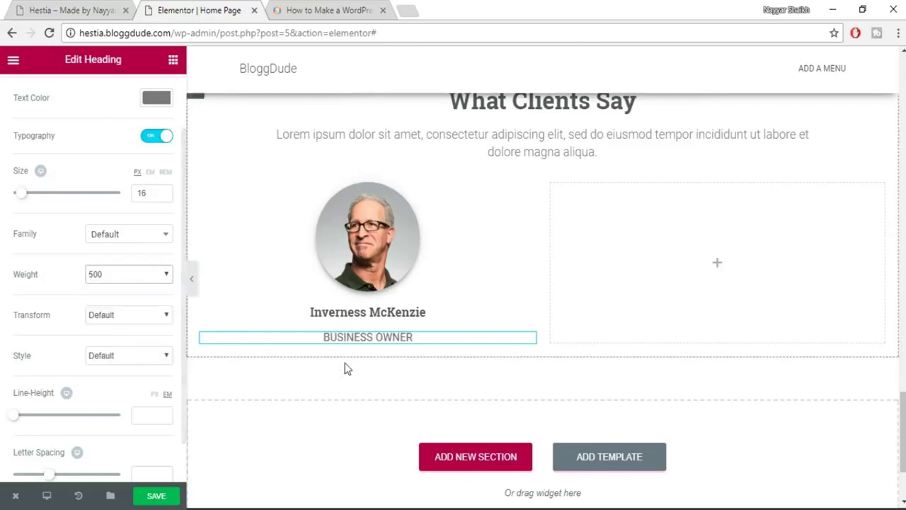
Copy the first testimonial quote from the live Hestia demo.
{"action": "left_click", "coordinate": [51, 7]}
{"action": "left_click", "coordinate": [225, 365]}
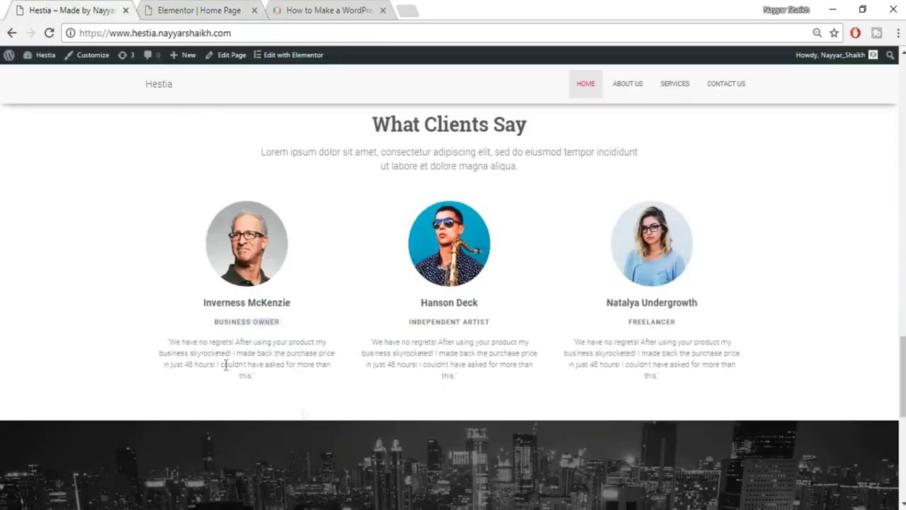
{"action": "left_click_drag", "start_coordinate": [164, 334], "coordinate": [303, 389]}
{"action": "key", "text": "ctrl+c"}
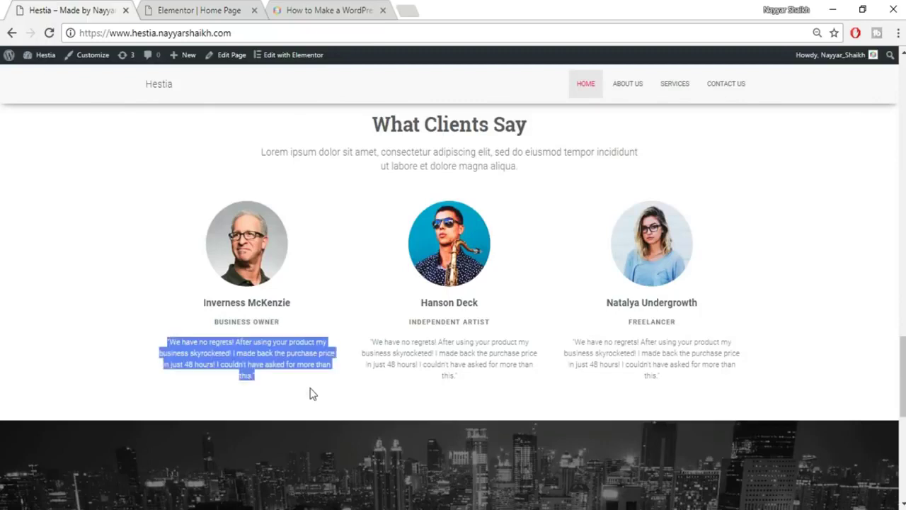
{"action": "left_click", "coordinate": [162, 7]}
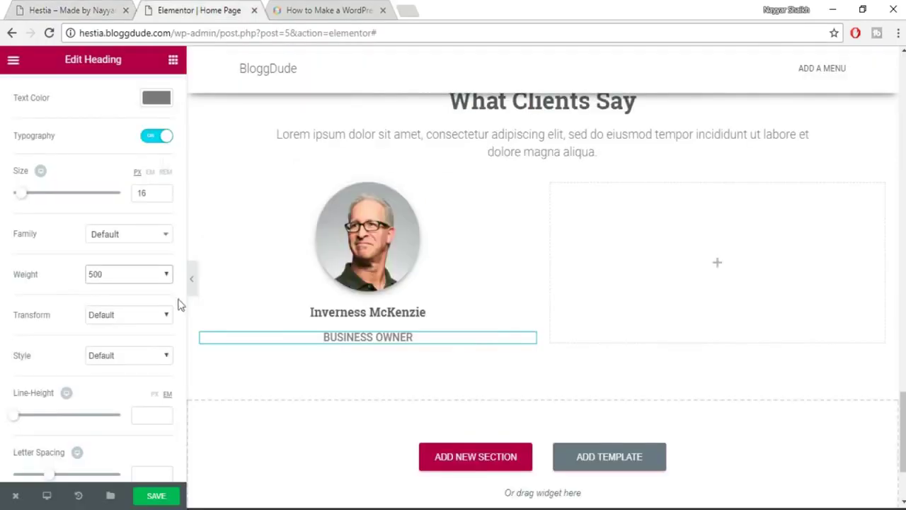
{"action": "left_click", "coordinate": [173, 60]}
Add a heading below BUSINESS OWNER holding the pasted quote in grey #7a7a7a.
{"action": "left_click_drag", "start_coordinate": [164, 154], "coordinate": [386, 344]}
{"action": "triple_click", "coordinate": [105, 218]}
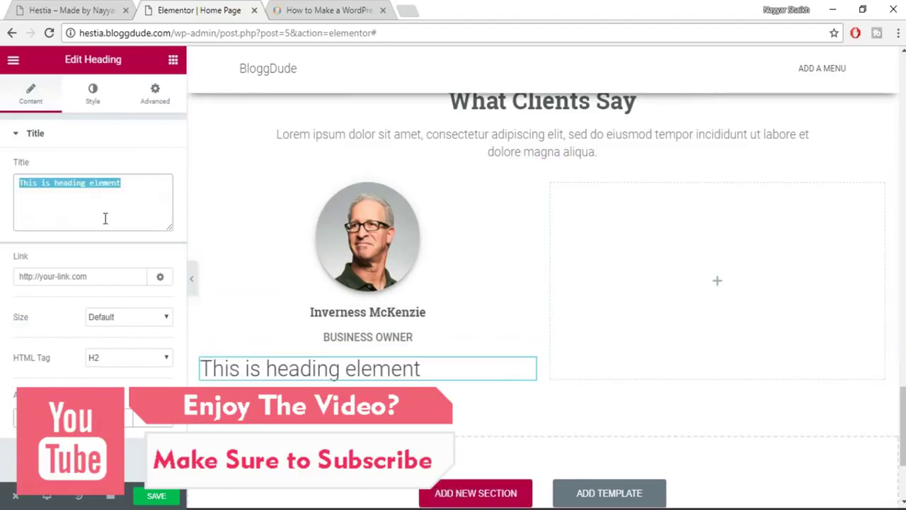
{"action": "key", "text": "ctrl+v"}
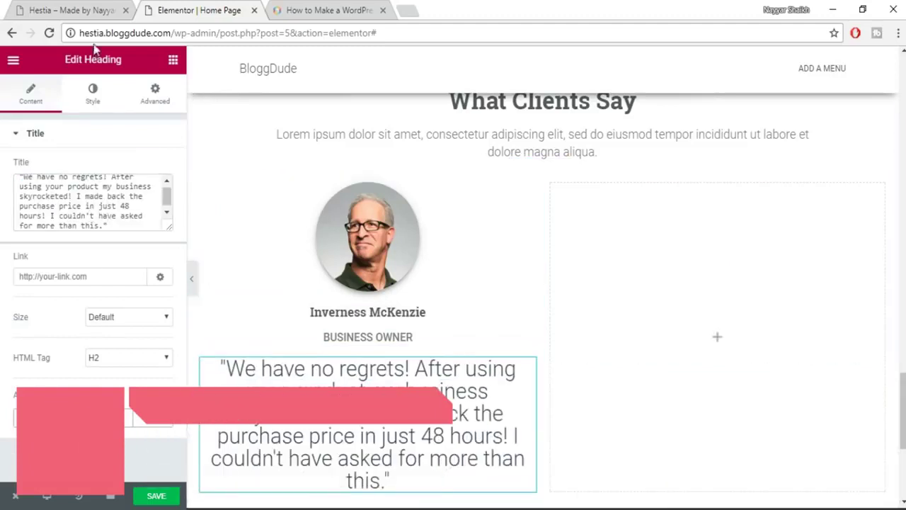
{"action": "left_click", "coordinate": [93, 96]}
{"action": "left_click", "coordinate": [154, 177]}
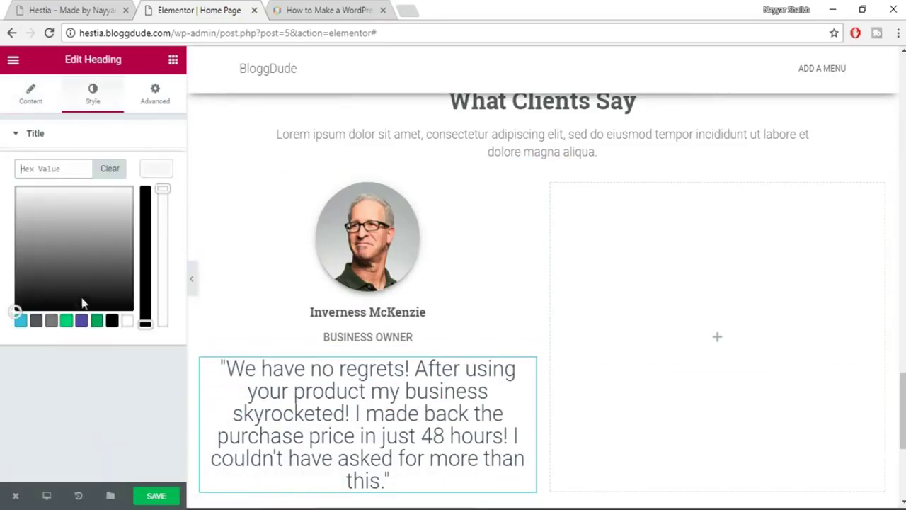
{"action": "left_click", "coordinate": [53, 320]}
{"action": "left_click", "coordinate": [162, 177]}
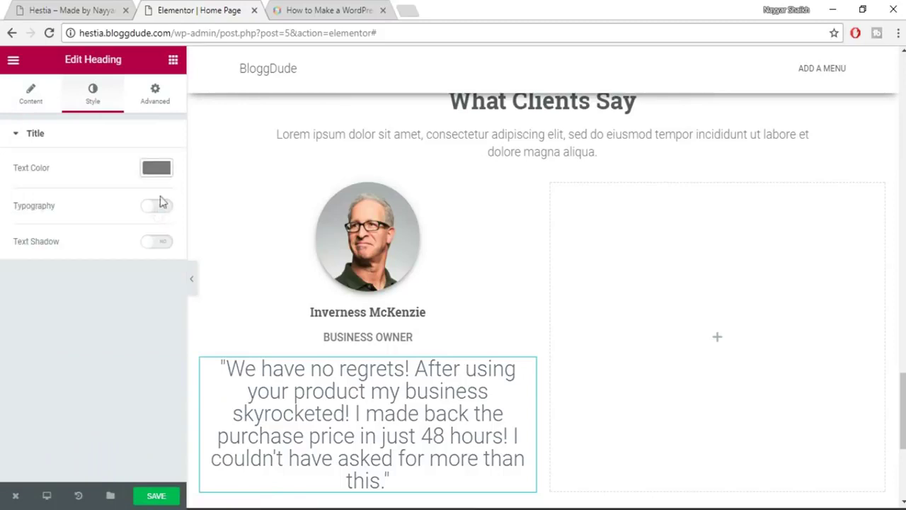
Set the quote's typography to 14 px with a 21.5 line height.
{"action": "left_click", "coordinate": [156, 206]}
{"action": "left_click", "coordinate": [150, 260]}
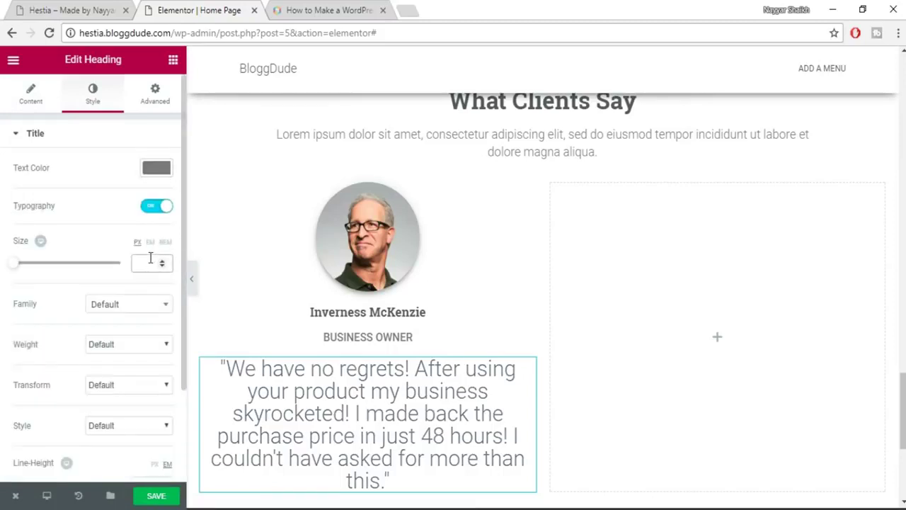
{"action": "type", "text": "14"}
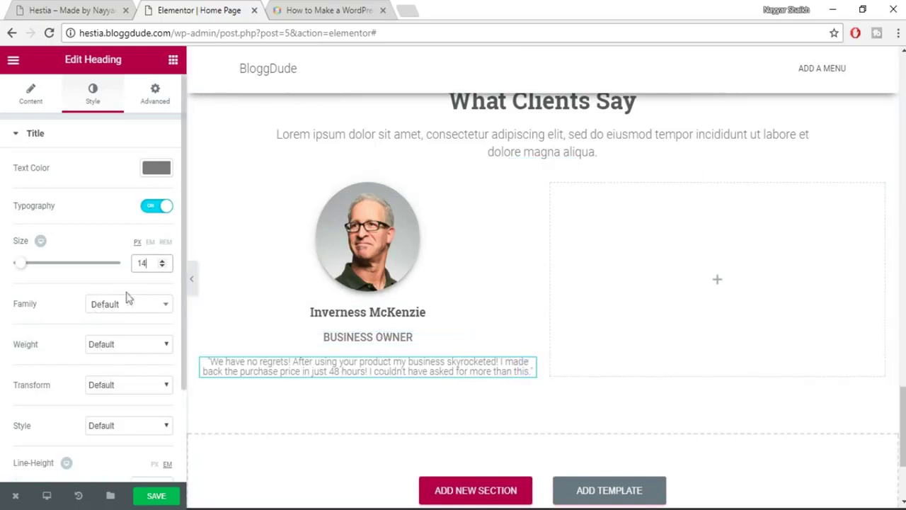
{"action": "scroll", "coordinate": [118, 405], "scroll_direction": "down", "scroll_amount": 2}
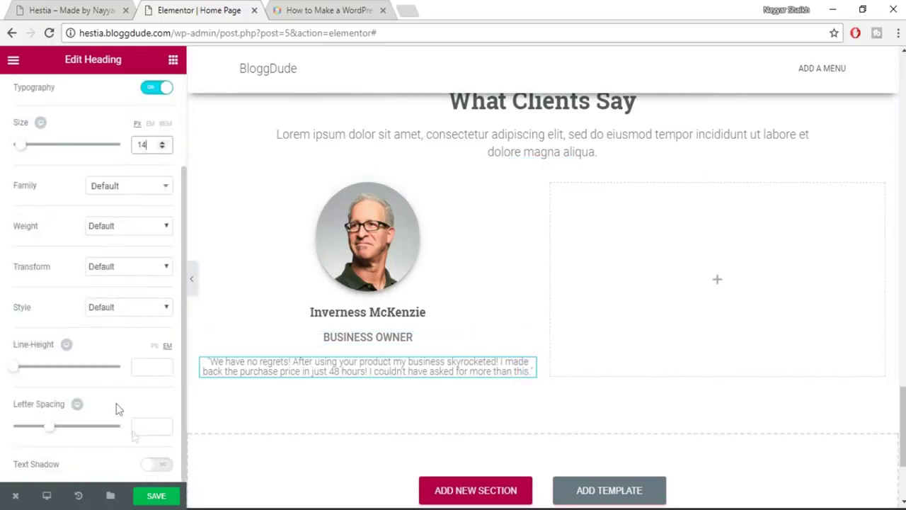
{"action": "left_click", "coordinate": [142, 365]}
{"action": "type", "text": "2"}
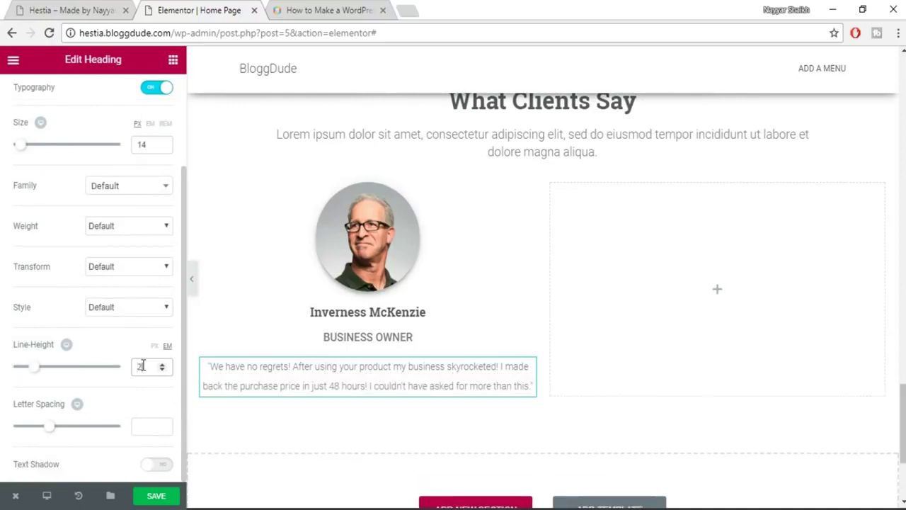
{"action": "type", "text": "1.5"}
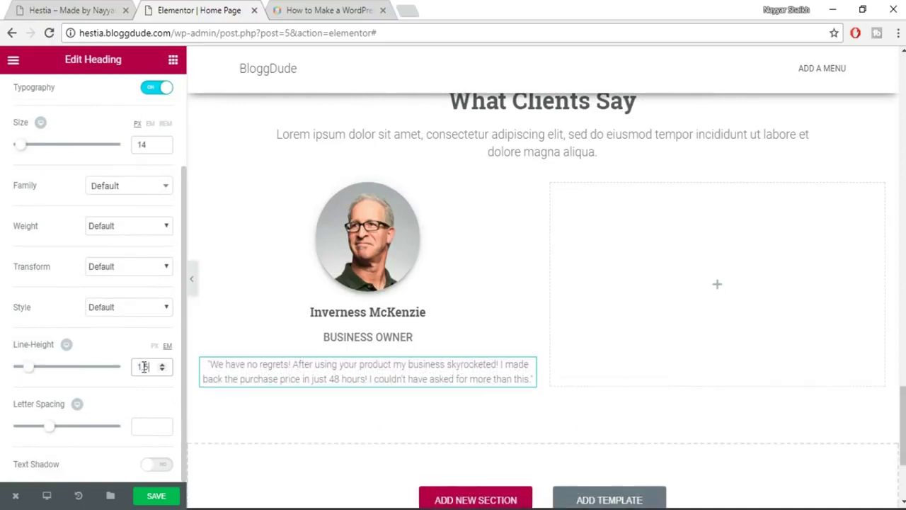
{"action": "scroll", "coordinate": [146, 152], "scroll_direction": "up", "scroll_amount": 5}
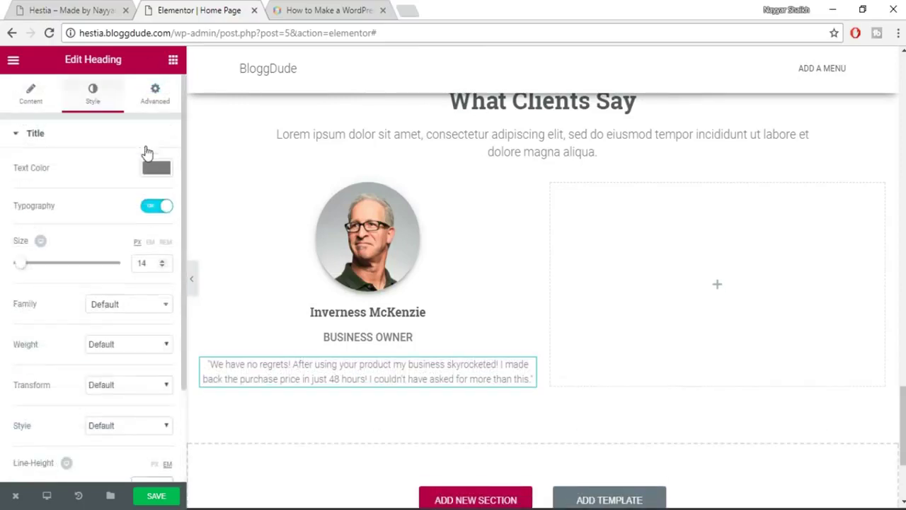
{"action": "left_click", "coordinate": [157, 97]}
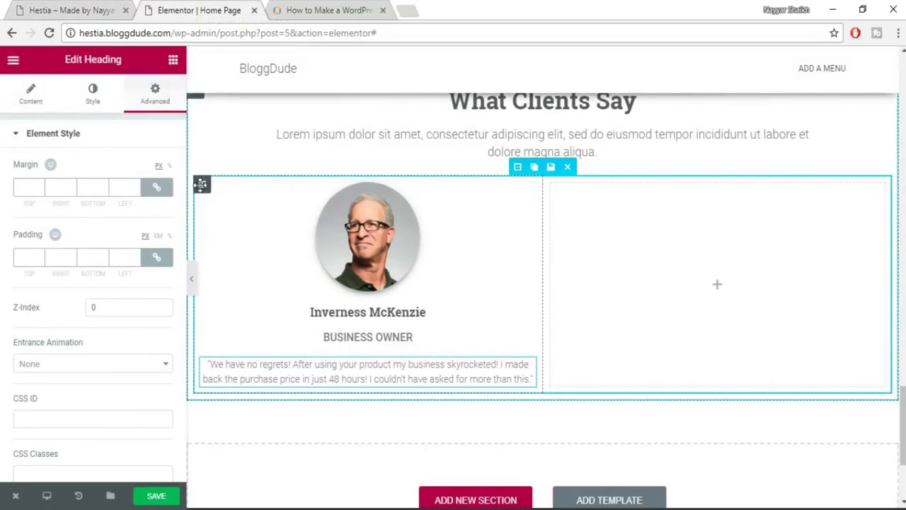
Duplicate the testimonial column twice and delete the empty fourth column.
{"action": "left_click", "coordinate": [221, 190]}
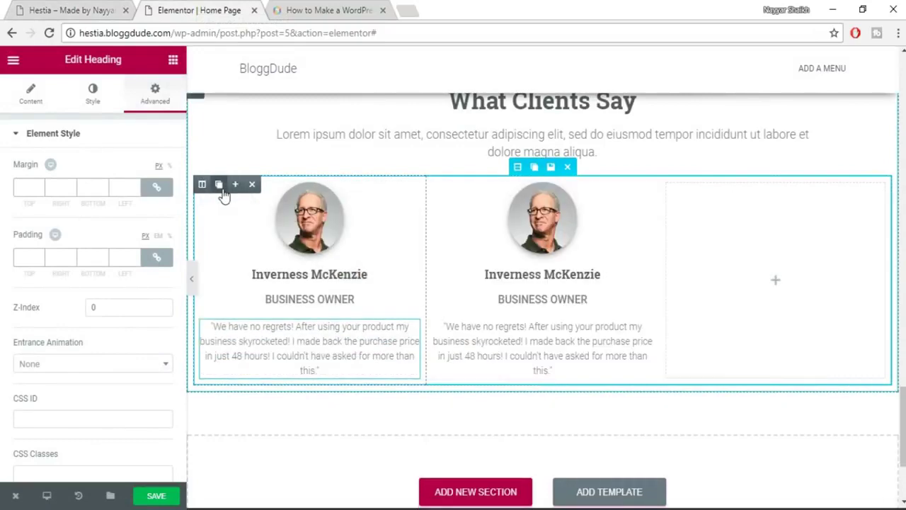
{"action": "left_click", "coordinate": [221, 187]}
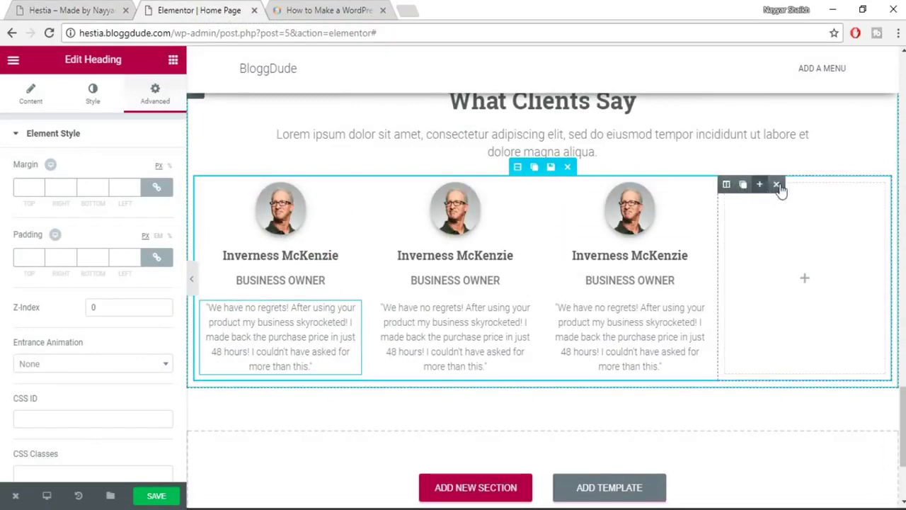
{"action": "left_click", "coordinate": [776, 185]}
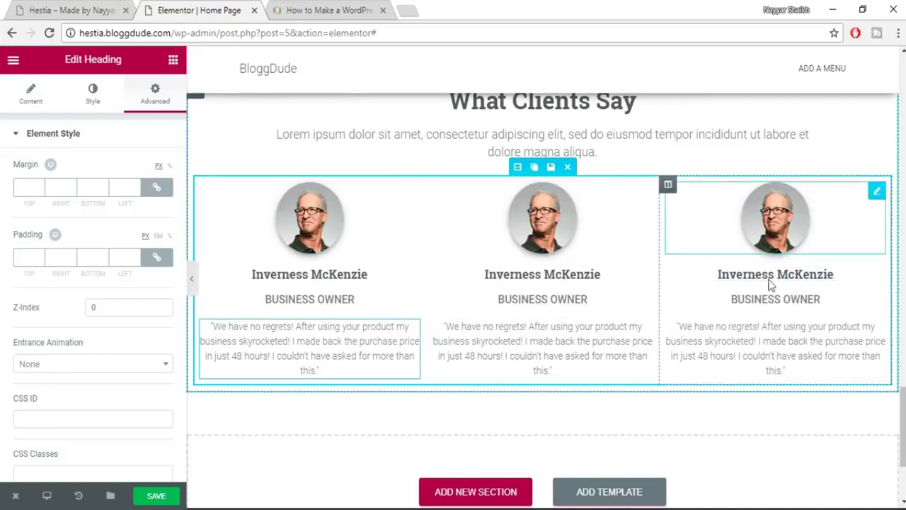
Select the left portrait and the middle card's name and BUSINESS OWNER headings.
{"action": "left_click", "coordinate": [306, 239]}
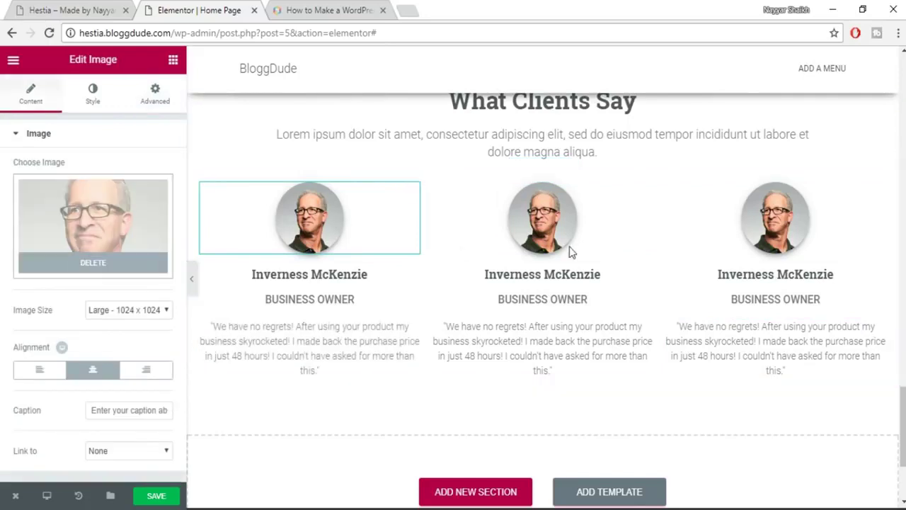
{"action": "left_click", "coordinate": [550, 276]}
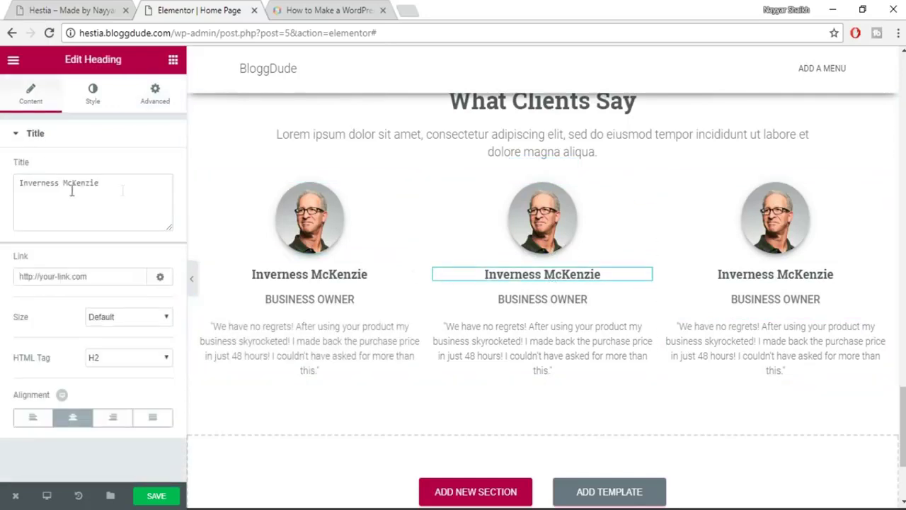
{"action": "left_click", "coordinate": [582, 301]}
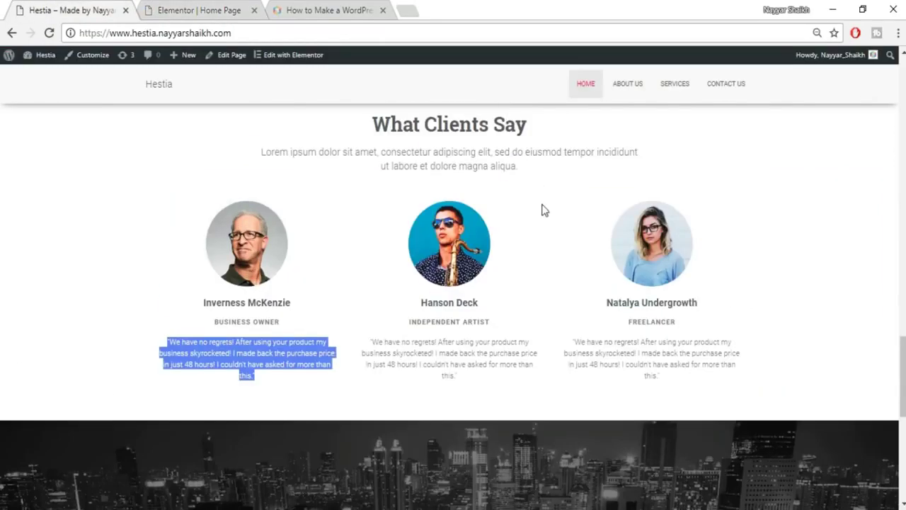
Drop a Heading widget into a new section below the three testimonial cards.
{"action": "scroll", "coordinate": [544, 210], "scroll_direction": "down", "scroll_amount": 5}
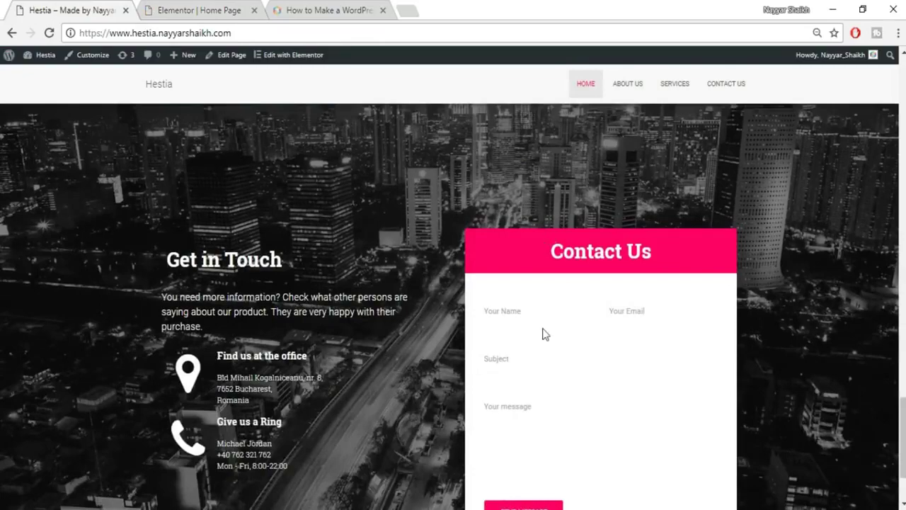
{"action": "scroll", "coordinate": [545, 333], "scroll_direction": "down", "scroll_amount": 2}
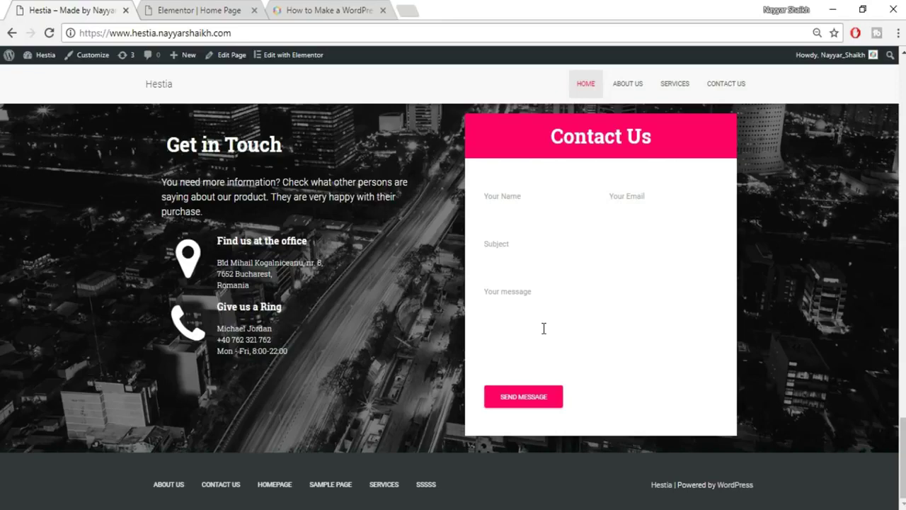
{"action": "left_click", "coordinate": [230, 10]}
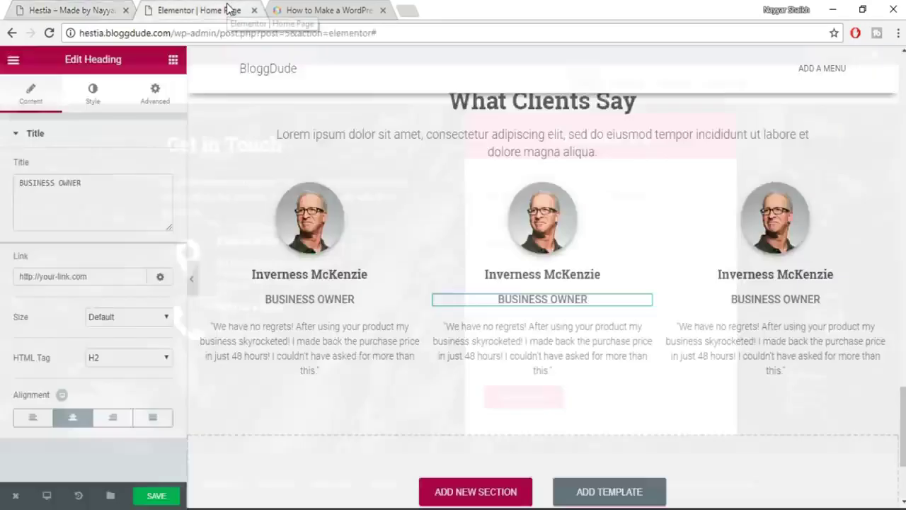
{"action": "scroll", "coordinate": [536, 393], "scroll_direction": "down", "scroll_amount": 1}
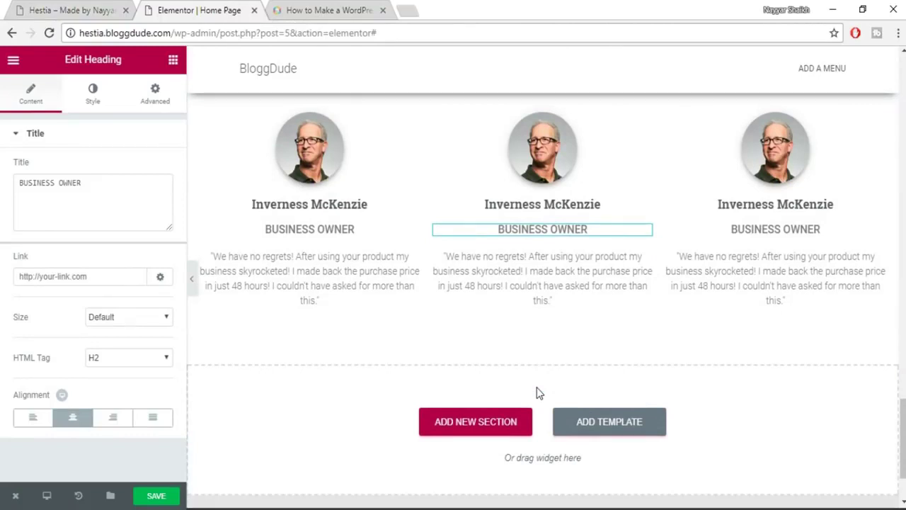
{"action": "scroll", "coordinate": [613, 344], "scroll_direction": "down", "scroll_amount": 3}
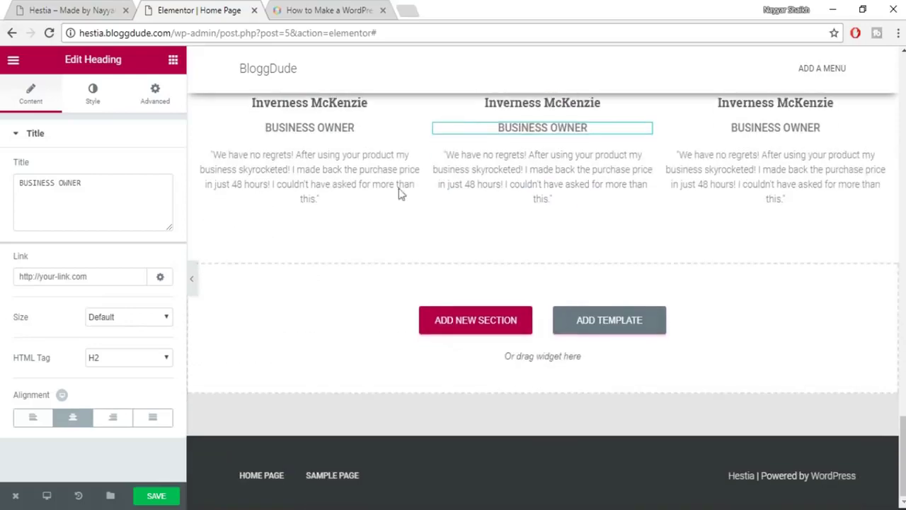
{"action": "left_click", "coordinate": [174, 60]}
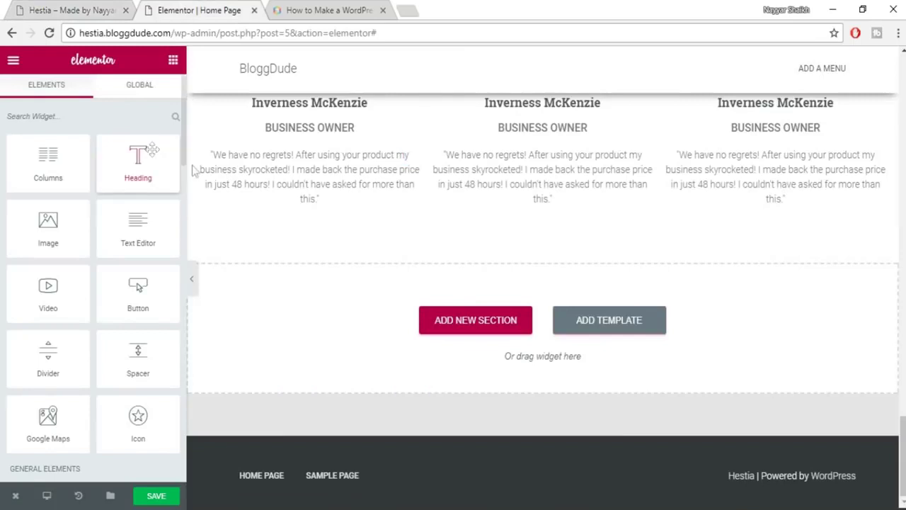
{"action": "left_click_drag", "start_coordinate": [138, 162], "coordinate": [471, 319]}
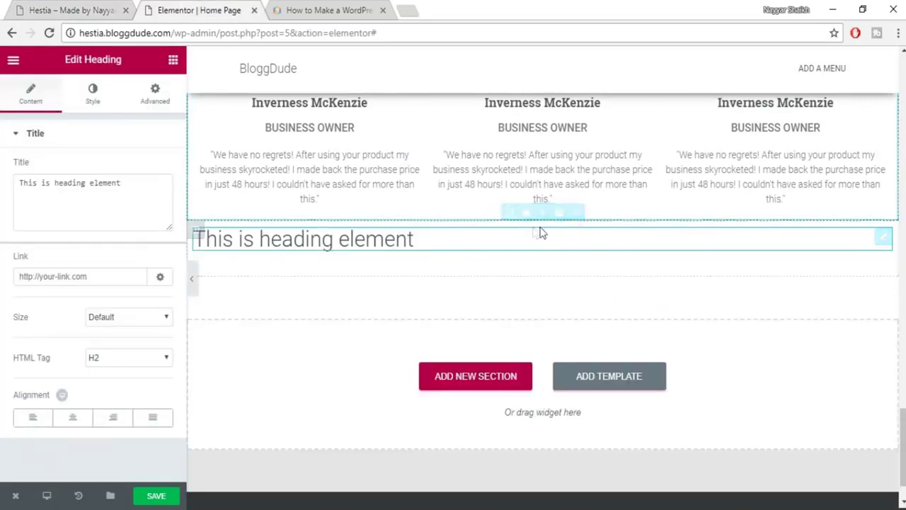
Give the new section a classic background image, contact.jpg, from the Media Library.
{"action": "left_click", "coordinate": [509, 212]}
{"action": "left_click", "coordinate": [106, 97]}
{"action": "left_click", "coordinate": [100, 215]}
{"action": "left_click", "coordinate": [148, 253]}
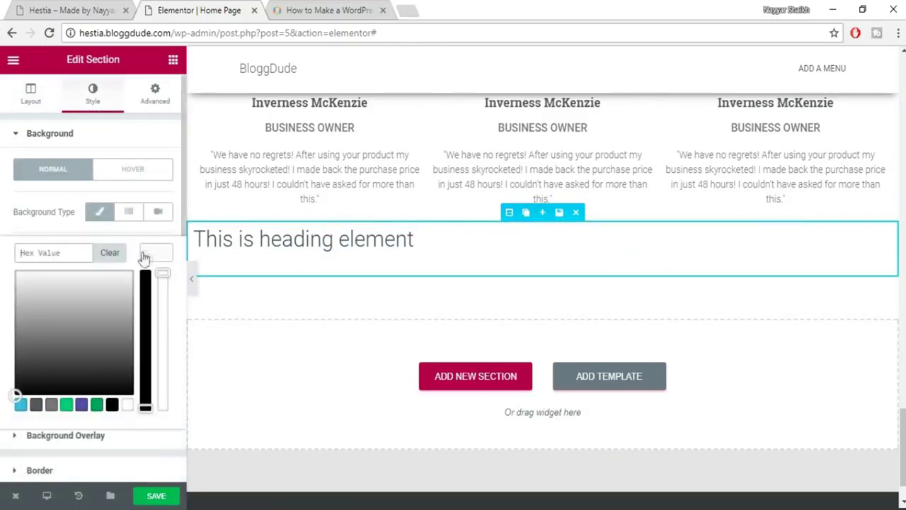
{"action": "left_click", "coordinate": [146, 259]}
{"action": "left_click", "coordinate": [123, 337]}
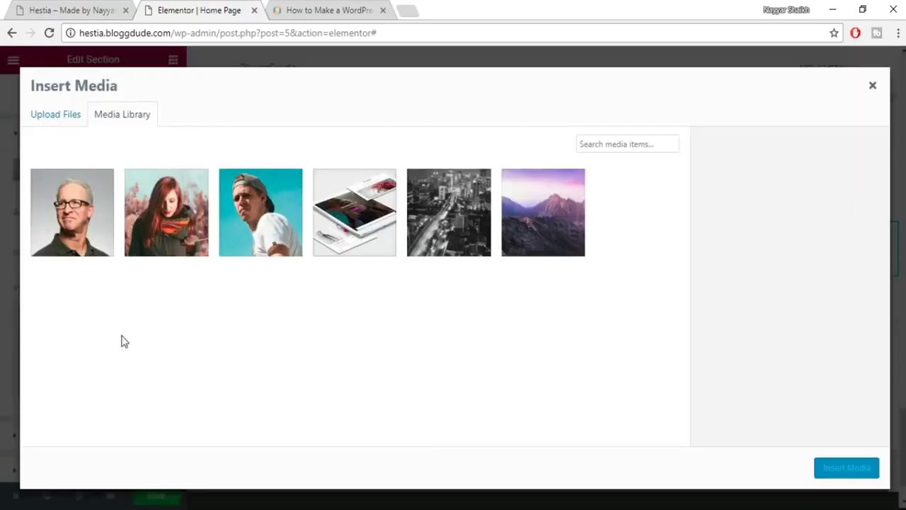
{"action": "left_click", "coordinate": [444, 202]}
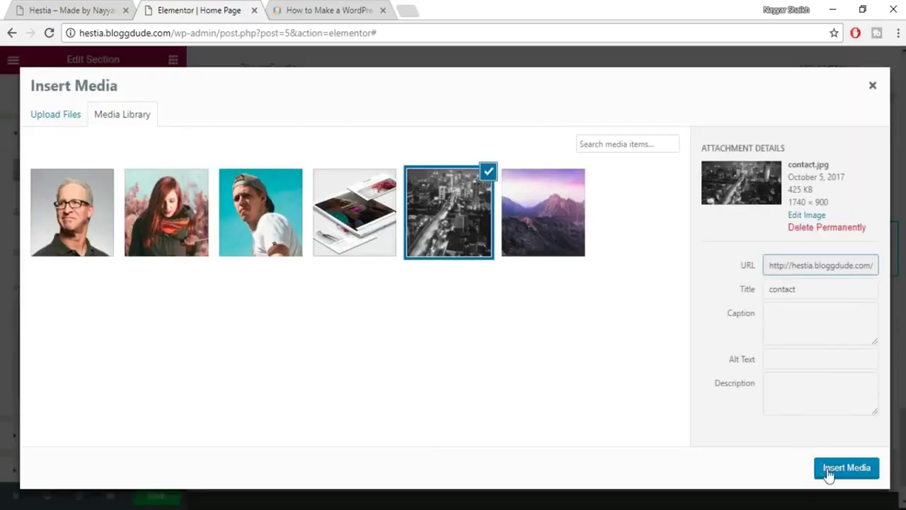
{"action": "left_click", "coordinate": [829, 474]}
Add a classic black background overlay to darken the section.
{"action": "scroll", "coordinate": [119, 370], "scroll_direction": "down", "scroll_amount": 3}
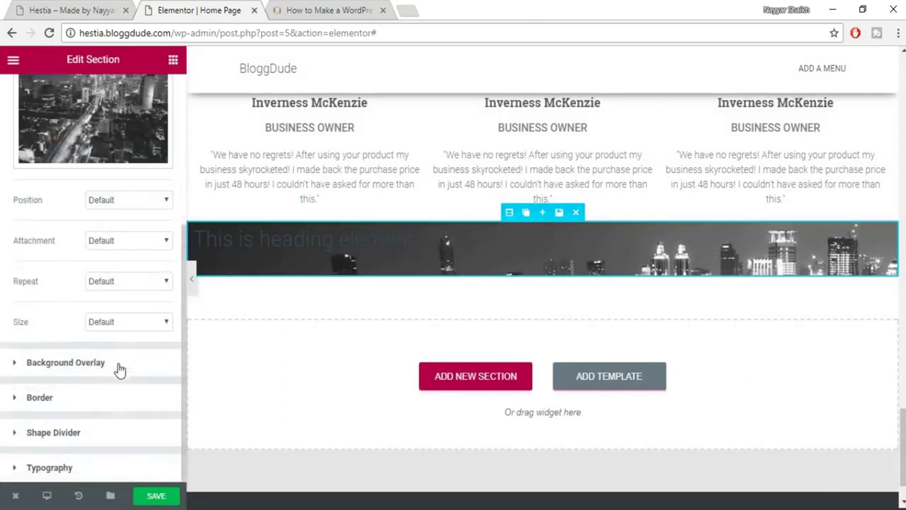
{"action": "left_click", "coordinate": [118, 368]}
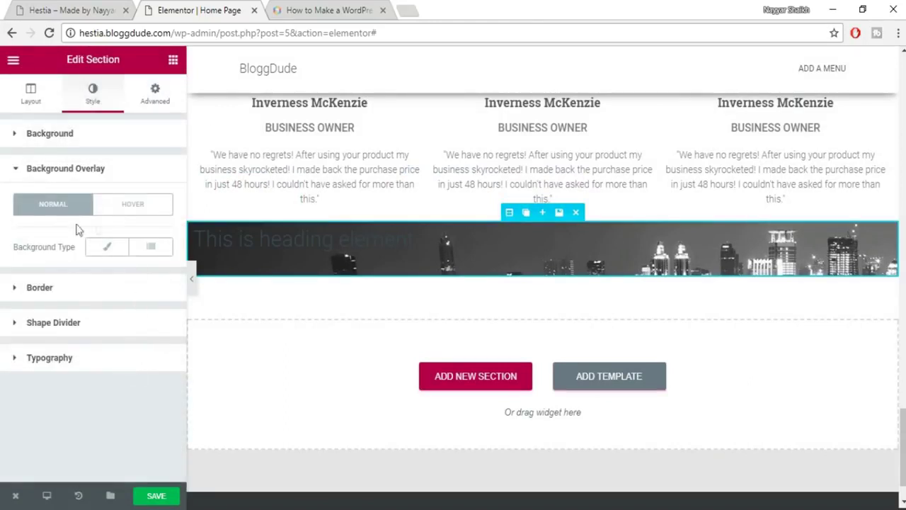
{"action": "left_click", "coordinate": [106, 247]}
{"action": "left_click", "coordinate": [156, 288]}
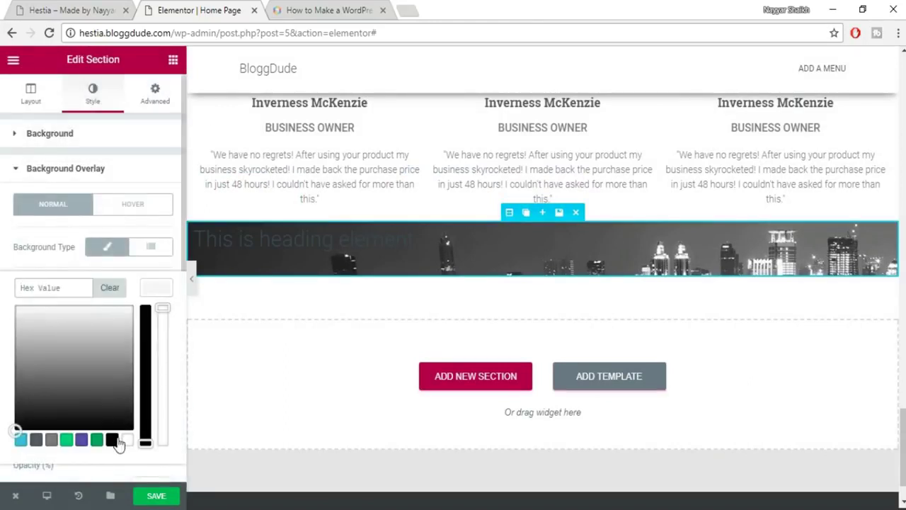
{"action": "left_click", "coordinate": [112, 439]}
{"action": "left_click", "coordinate": [160, 297]}
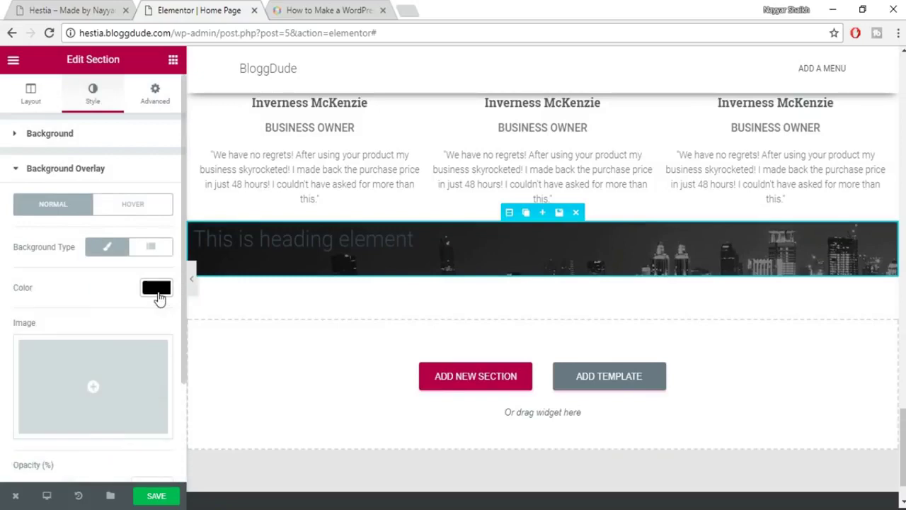
{"action": "left_click", "coordinate": [241, 244]}
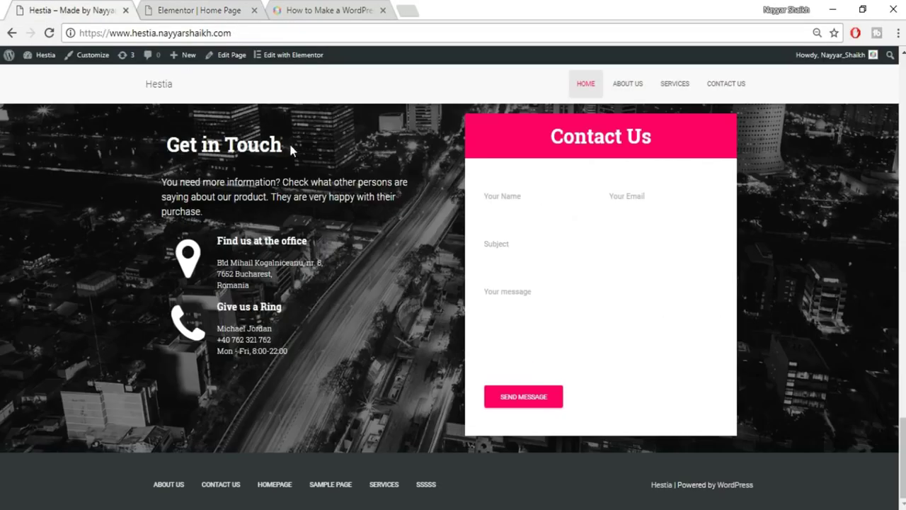
Retitle the placeholder heading 'Get in Touch', copied from the demo, and left-align it.
{"action": "left_click_drag", "start_coordinate": [283, 144], "coordinate": [150, 144]}
{"action": "key", "text": "ctrl+c"}
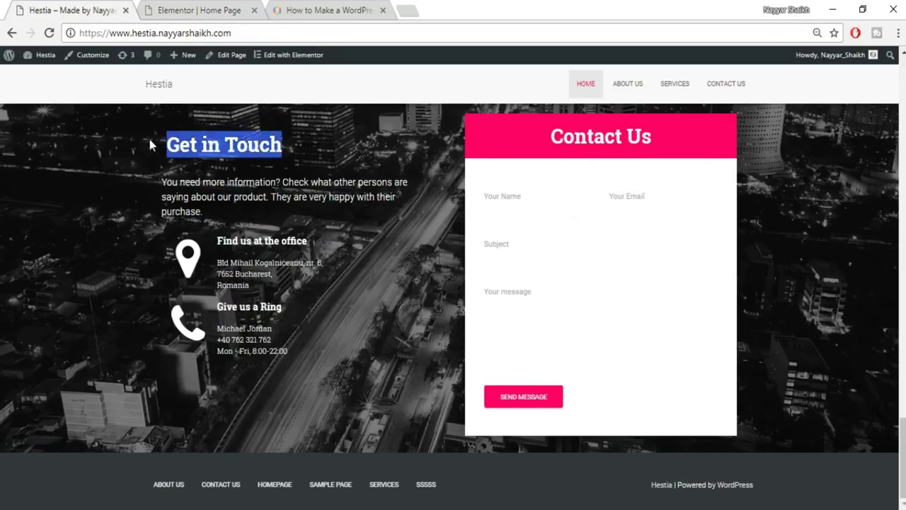
{"action": "left_click", "coordinate": [243, 6]}
{"action": "triple_click", "coordinate": [130, 196]}
{"action": "key", "text": "ctrl+v"}
{"action": "left_click", "coordinate": [32, 417]}
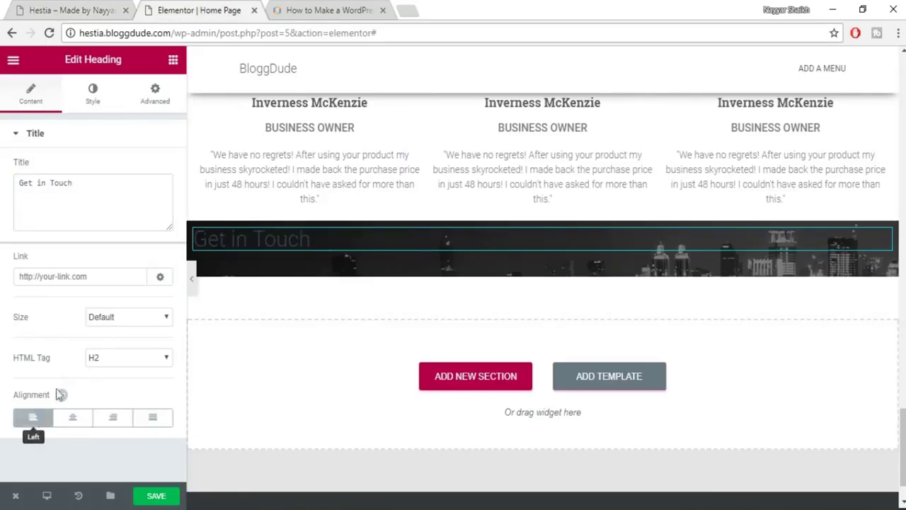
Make the Get in Touch heading text white.
{"action": "left_click", "coordinate": [93, 95]}
{"action": "left_click", "coordinate": [150, 170]}
{"action": "left_click", "coordinate": [126, 321]}
{"action": "left_click", "coordinate": [150, 170]}
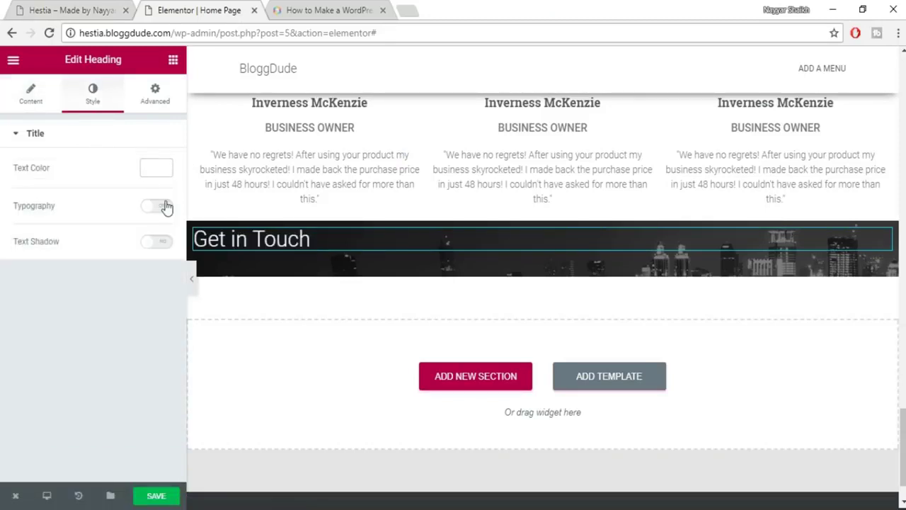
Set the heading's typography to 35 px Roboto Slab, weight 600.
{"action": "left_click", "coordinate": [155, 206]}
{"action": "left_click", "coordinate": [151, 263]}
{"action": "type", "text": "35"}
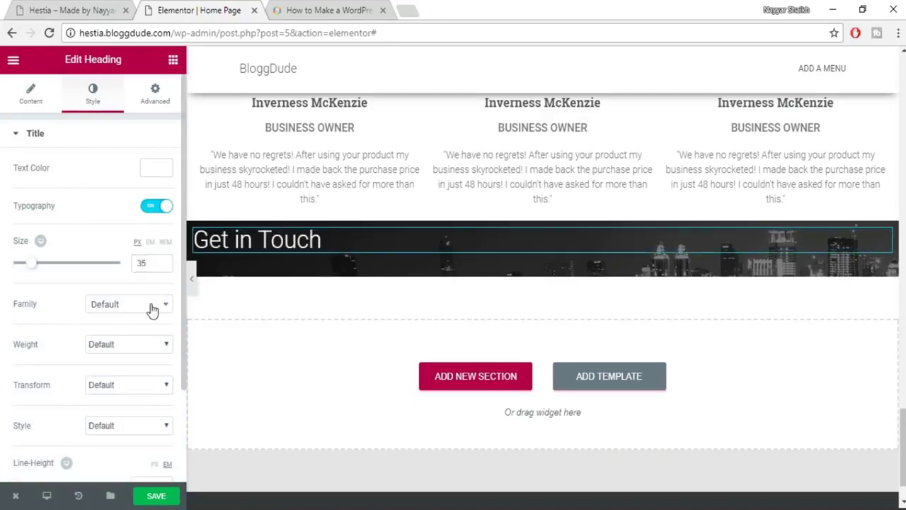
{"action": "left_click", "coordinate": [152, 308]}
{"action": "type", "text": "robo"}
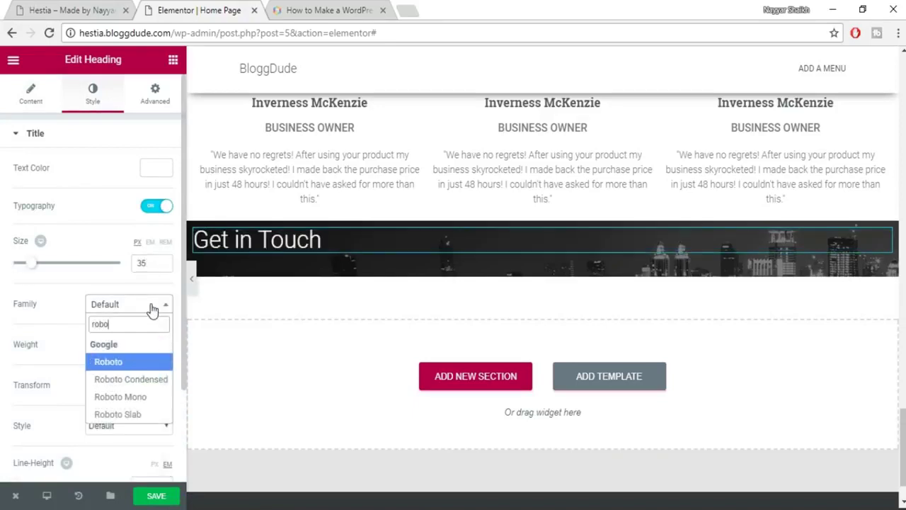
{"action": "key", "text": "Down"}
{"action": "key", "text": "Down"}
{"action": "key", "text": "Down"}
{"action": "key", "text": "Return"}
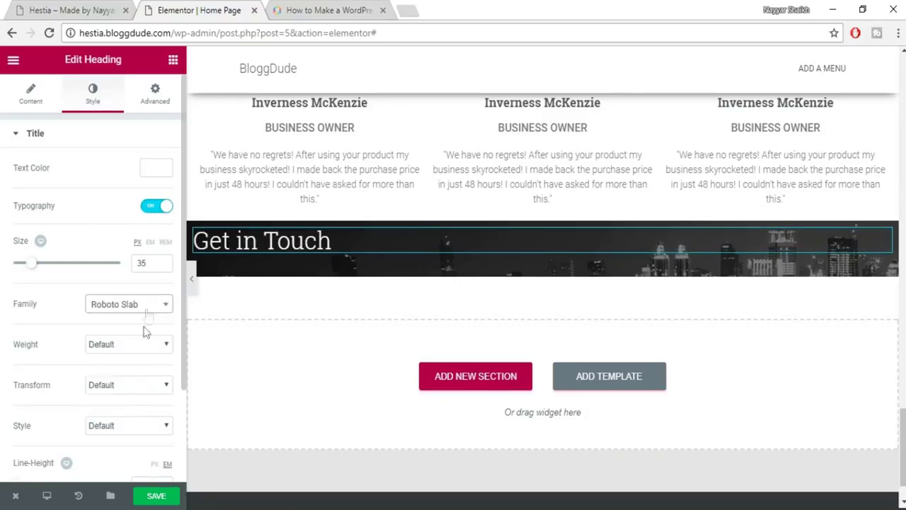
{"action": "left_click", "coordinate": [151, 347]}
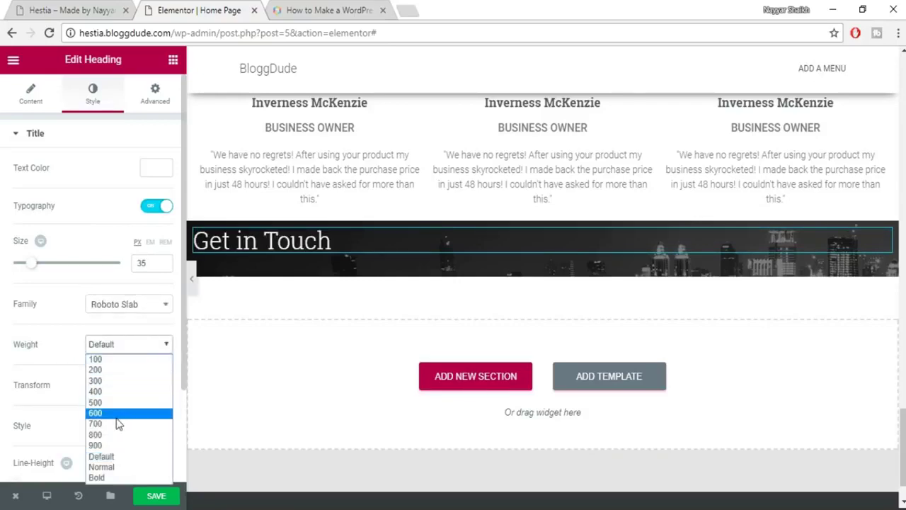
{"action": "left_click", "coordinate": [117, 419]}
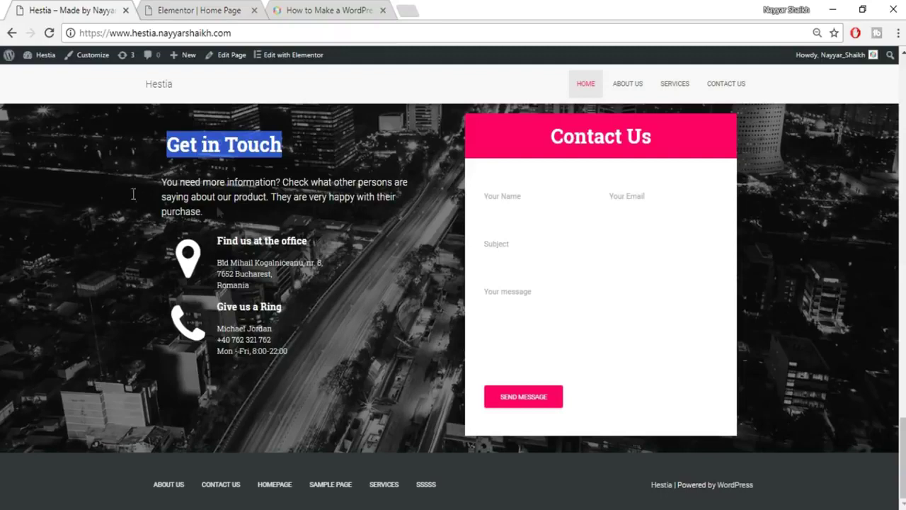
Copy the paragraph below Get in Touch from the live demo.
{"action": "left_click_drag", "start_coordinate": [157, 185], "coordinate": [214, 209]}
{"action": "key", "text": "ctrl+c"}
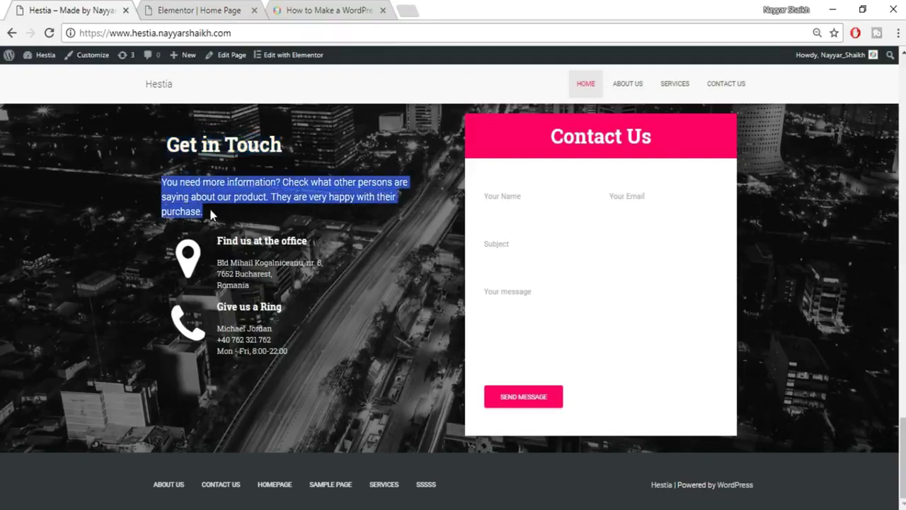
{"action": "left_click", "coordinate": [191, 9]}
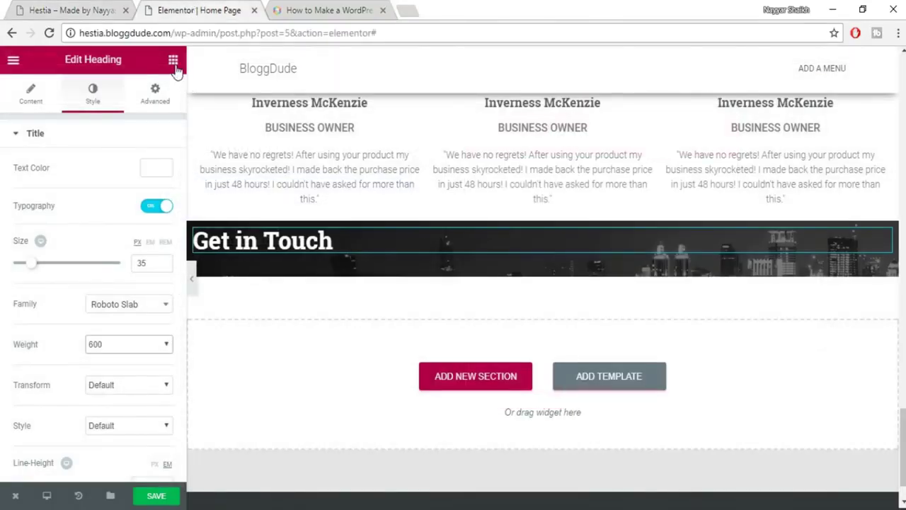
{"action": "left_click", "coordinate": [173, 61]}
Add a heading under Get in Touch holding the pasted 'You need more information?' sentence.
{"action": "left_click_drag", "start_coordinate": [136, 170], "coordinate": [312, 264]}
{"action": "left_click", "coordinate": [103, 228]}
{"action": "key", "text": "ctrl+a"}
{"action": "key", "text": "ctrl+v"}
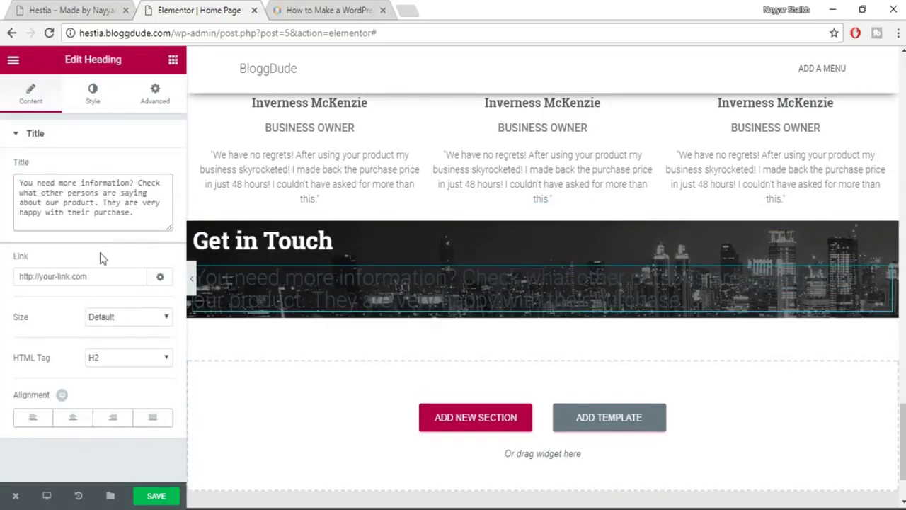
Style the sentence white with 18px font size and 1.4 line height.
{"action": "left_click", "coordinate": [99, 103]}
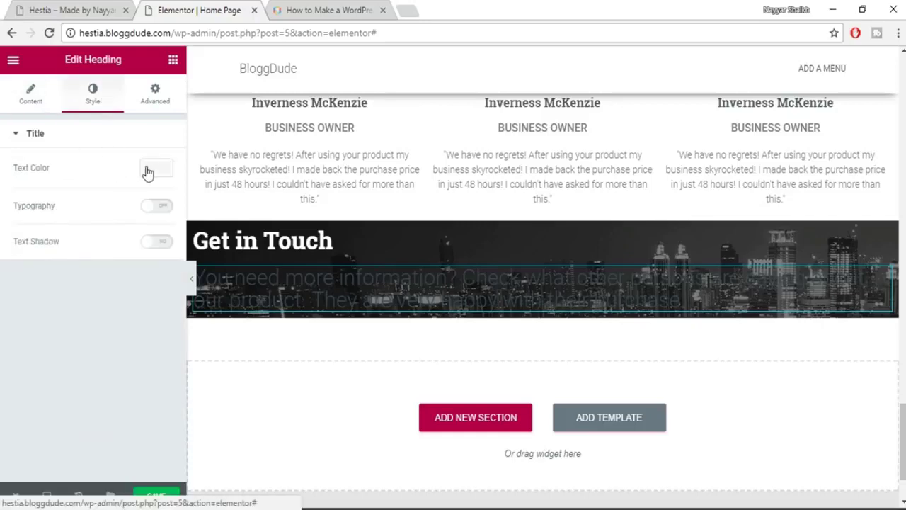
{"action": "left_click", "coordinate": [149, 172]}
{"action": "left_click", "coordinate": [125, 322]}
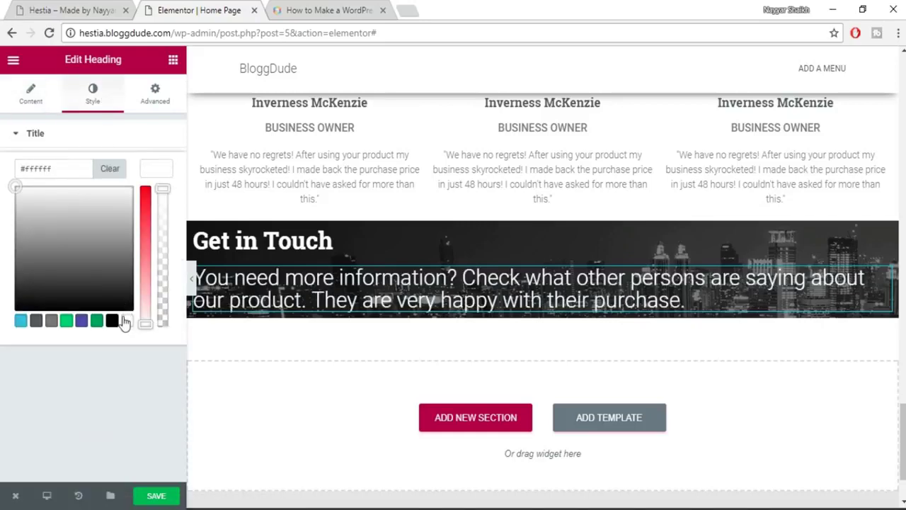
{"action": "left_click", "coordinate": [162, 172]}
{"action": "left_click", "coordinate": [157, 206]}
{"action": "left_click", "coordinate": [143, 266]}
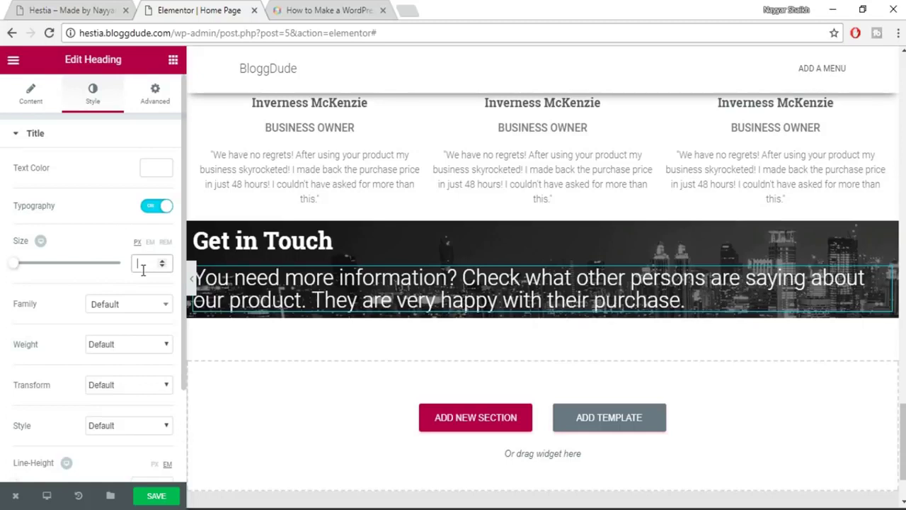
{"action": "type", "text": "18"}
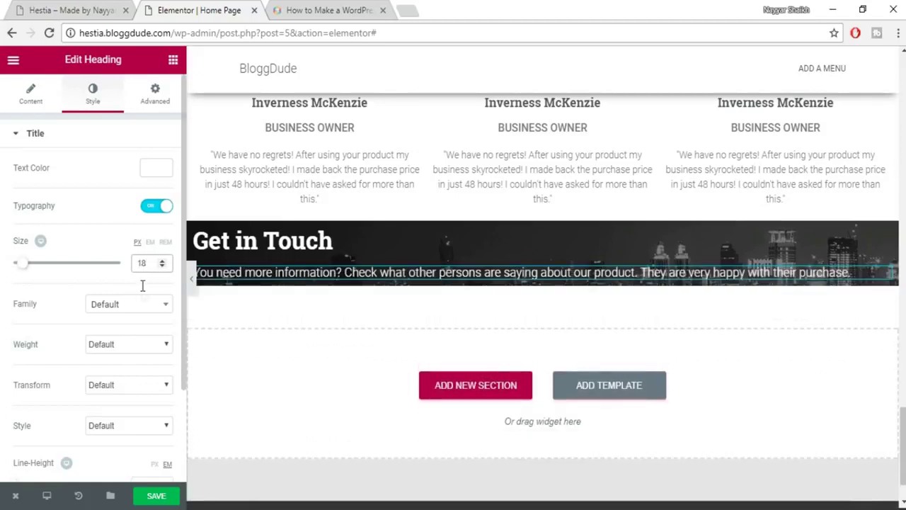
{"action": "scroll", "coordinate": [131, 343], "scroll_direction": "down", "scroll_amount": 2}
{"action": "left_click", "coordinate": [139, 368]}
{"action": "type", "text": "1.4"}
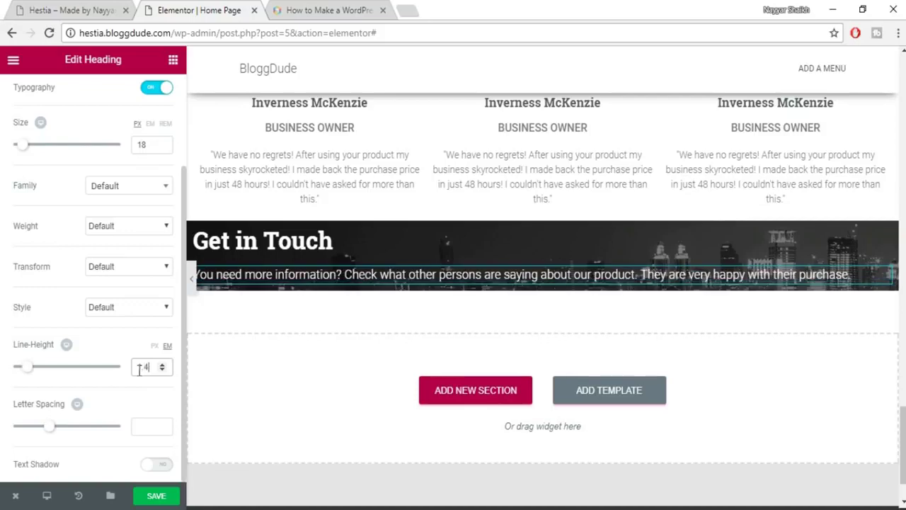
{"action": "scroll", "coordinate": [138, 400], "scroll_direction": "up", "scroll_amount": 2}
Save the page and switch back to the Hestia demo.
{"action": "left_click", "coordinate": [64, 8]}
{"action": "left_click", "coordinate": [185, 10]}
{"action": "left_click", "coordinate": [150, 497]}
{"action": "left_click", "coordinate": [64, 10]}
{"action": "left_click", "coordinate": [317, 356]}
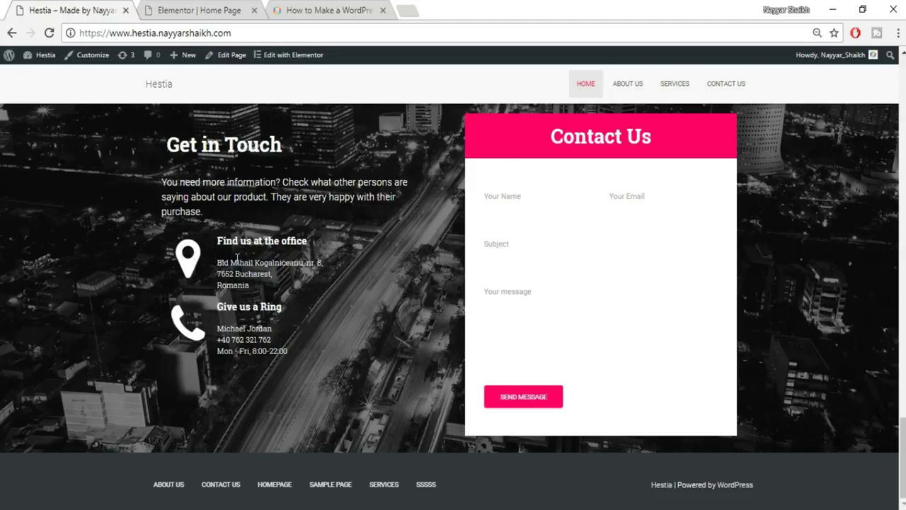
Add a two-column row inside the Get in Touch section.
{"action": "left_click", "coordinate": [190, 9]}
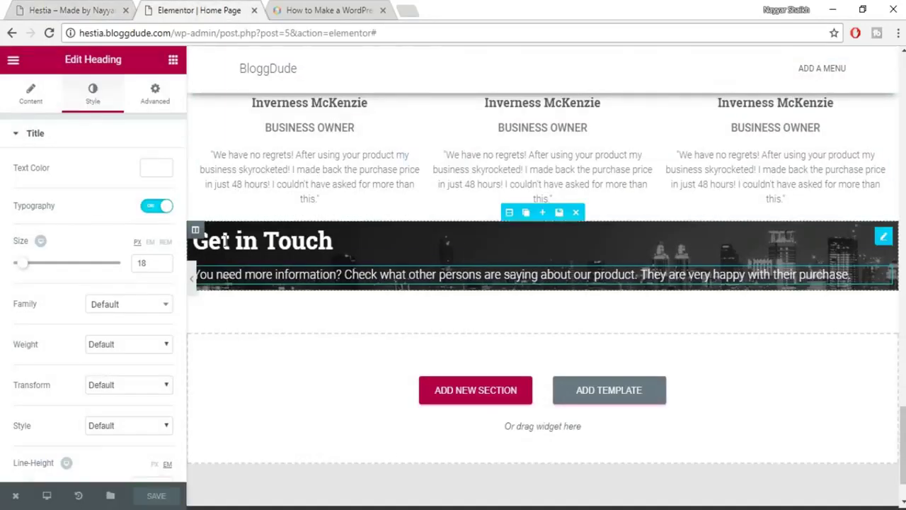
{"action": "left_click", "coordinate": [172, 60]}
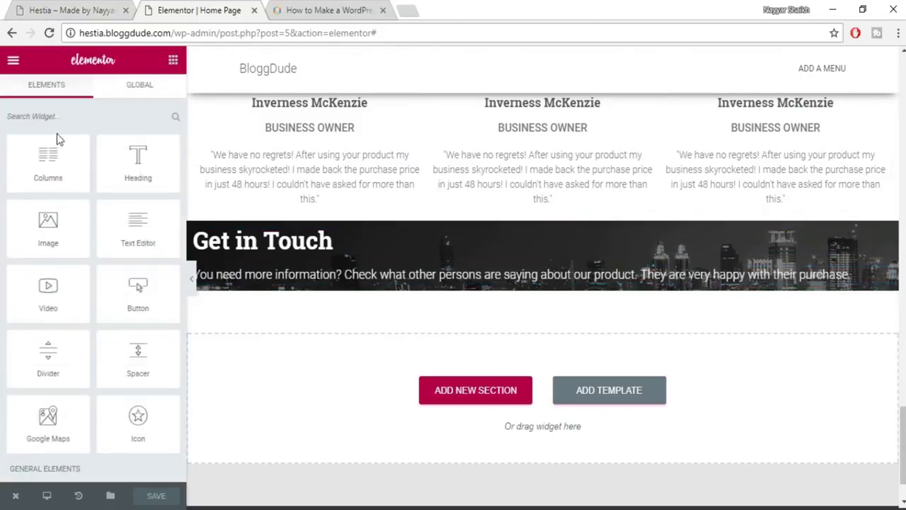
{"action": "left_click_drag", "start_coordinate": [49, 164], "coordinate": [340, 282]}
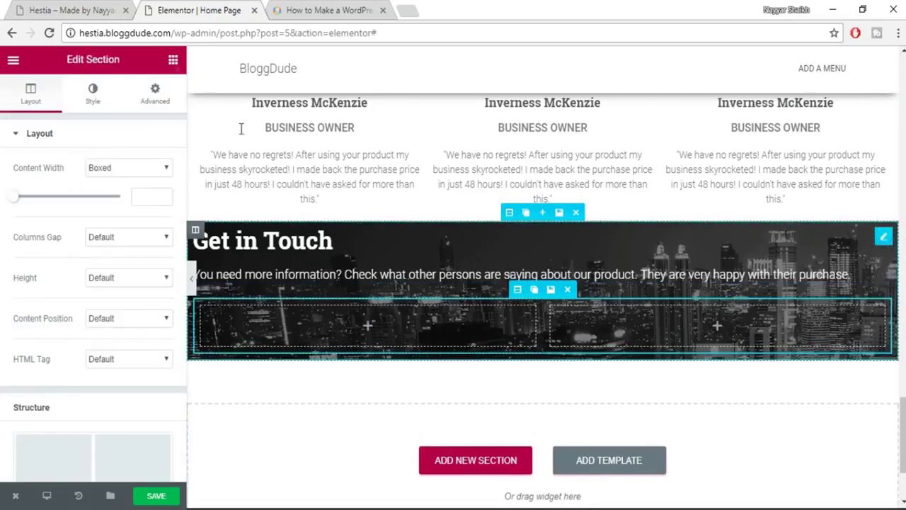
Place an Icon widget in the left column and set it to map-marker.
{"action": "left_click", "coordinate": [173, 61]}
{"action": "scroll", "coordinate": [158, 178], "scroll_direction": "down", "scroll_amount": 1}
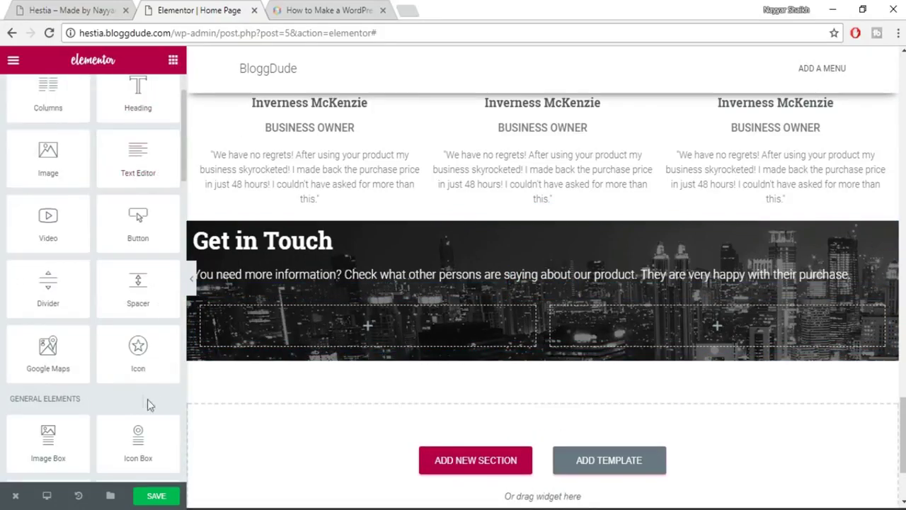
{"action": "left_click_drag", "start_coordinate": [139, 368], "coordinate": [342, 326]}
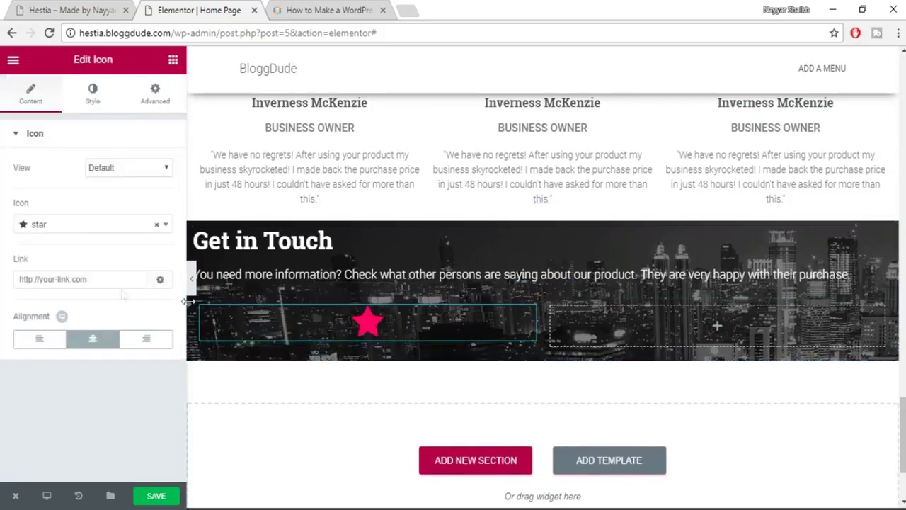
{"action": "left_click", "coordinate": [89, 225]}
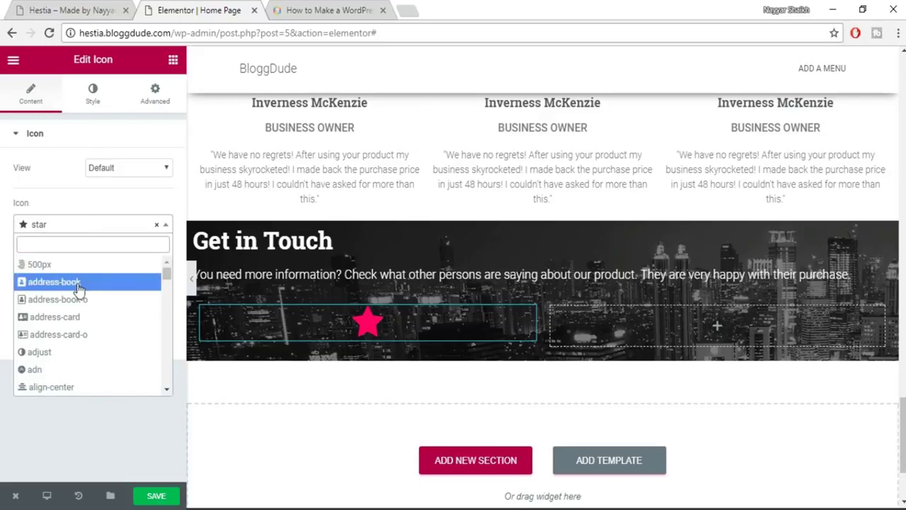
{"action": "key", "text": "ctrl+shift+Tab"}
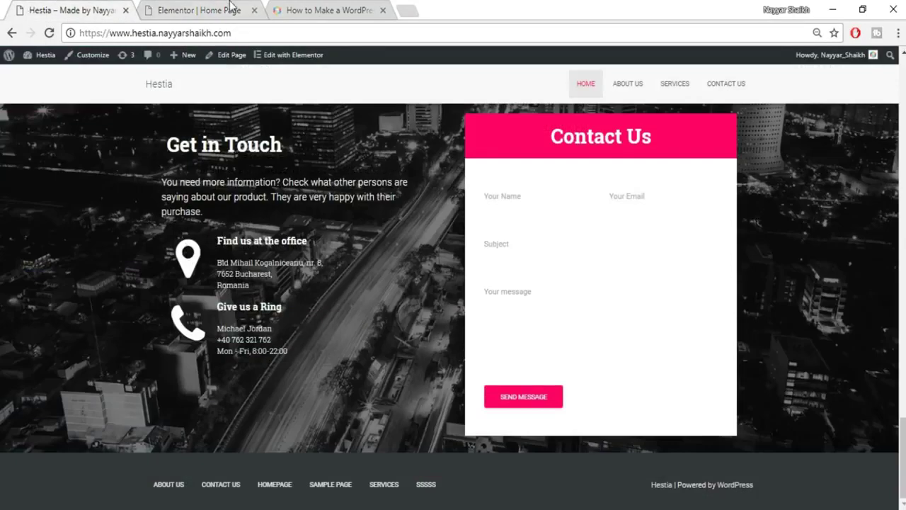
{"action": "left_click", "coordinate": [230, 9]}
{"action": "type", "text": "map"}
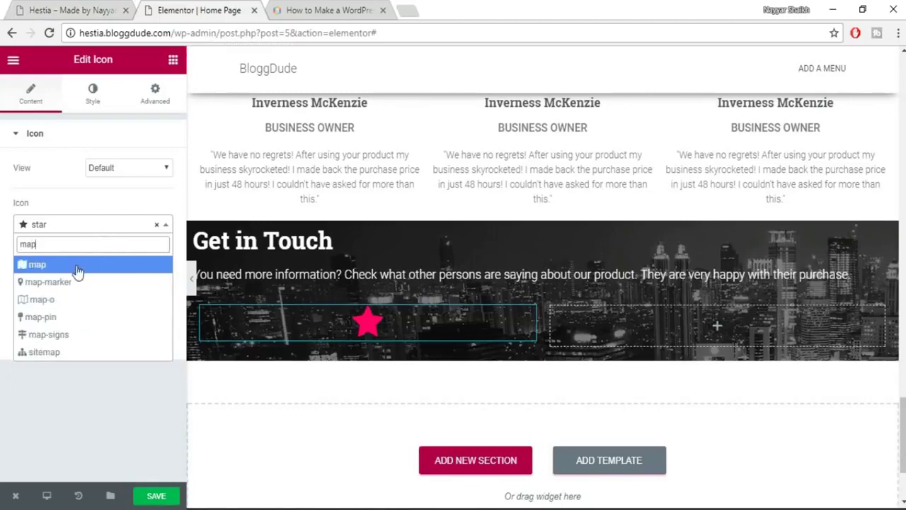
{"action": "left_click", "coordinate": [84, 340]}
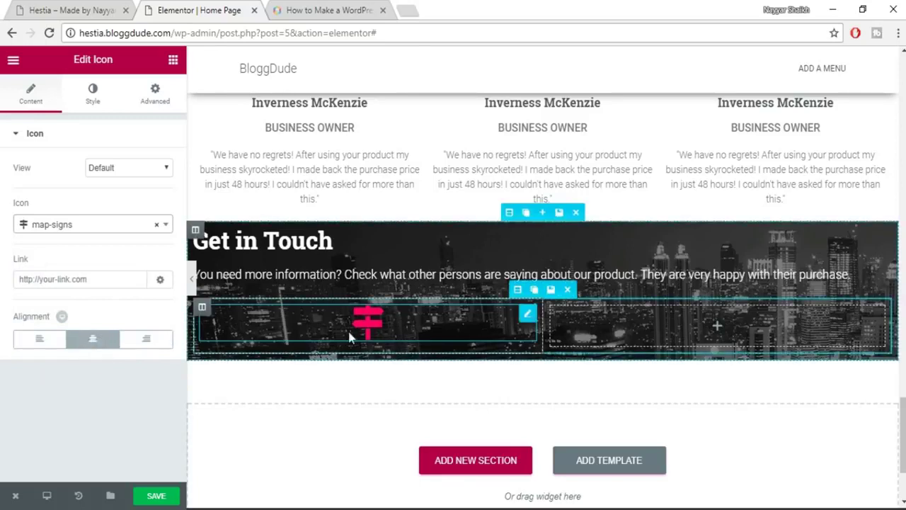
{"action": "left_click", "coordinate": [94, 224]}
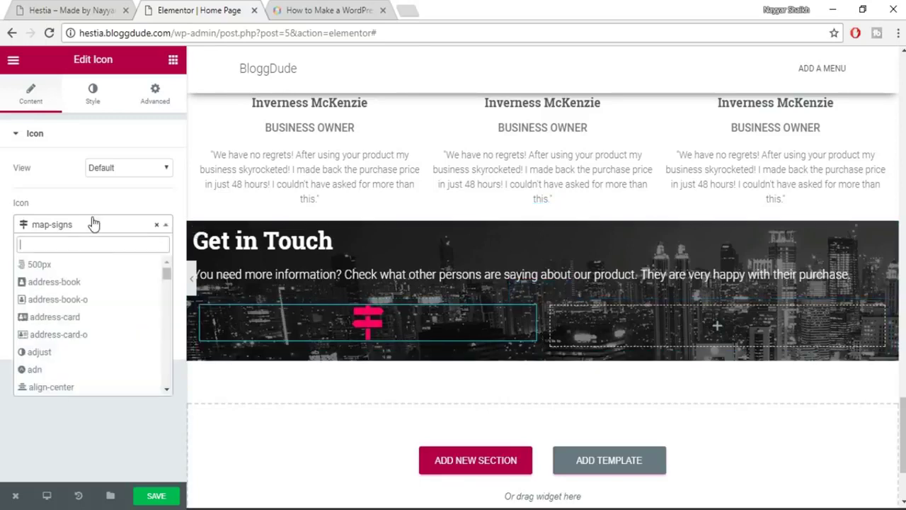
{"action": "type", "text": "map"}
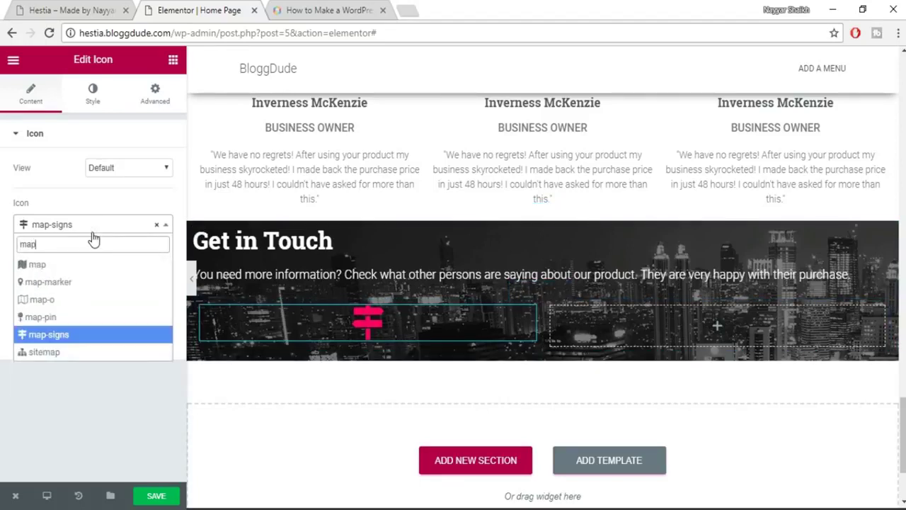
{"action": "left_click", "coordinate": [65, 281]}
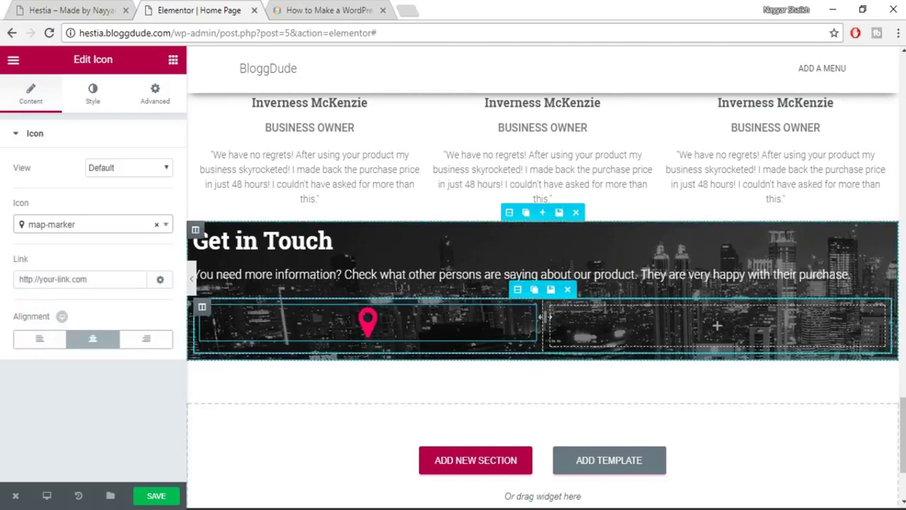
Narrow the left column to about 20% width, checking the live contact section.
{"action": "left_click_drag", "start_coordinate": [473, 320], "coordinate": [300, 324]}
{"action": "left_click", "coordinate": [80, 8]}
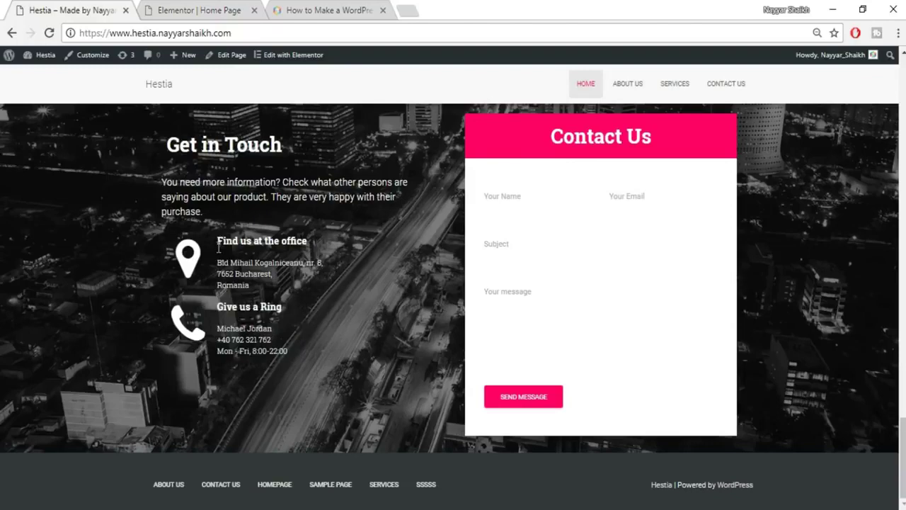
{"action": "left_click_drag", "start_coordinate": [234, 242], "coordinate": [312, 237]}
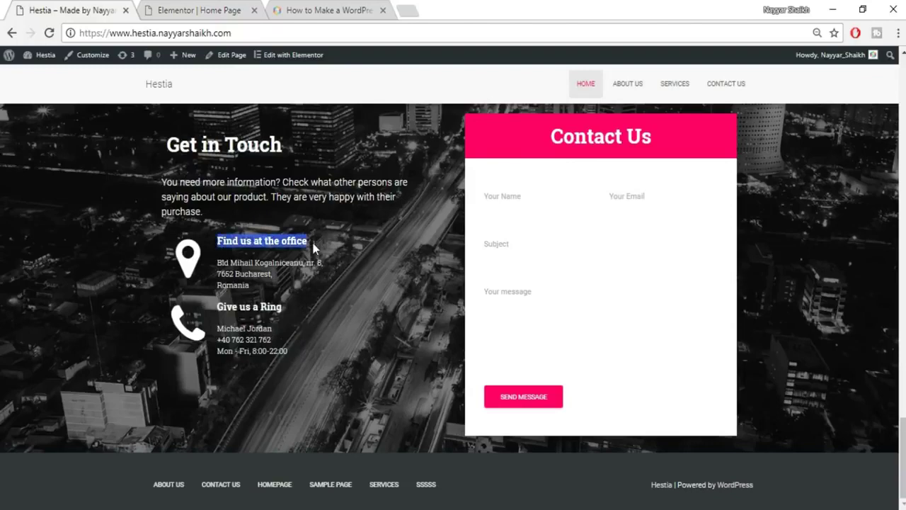
{"action": "left_click", "coordinate": [192, 7]}
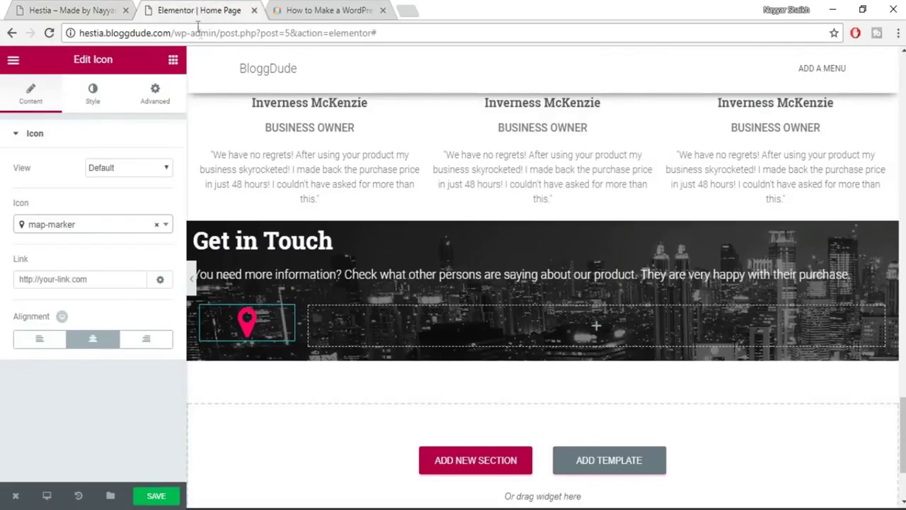
{"action": "left_click", "coordinate": [105, 7]}
Add a 'Find us at the office' heading in the right column beside the icon.
{"action": "left_click", "coordinate": [168, 7]}
{"action": "left_click", "coordinate": [173, 60]}
{"action": "left_click_drag", "start_coordinate": [246, 180], "coordinate": [650, 318]}
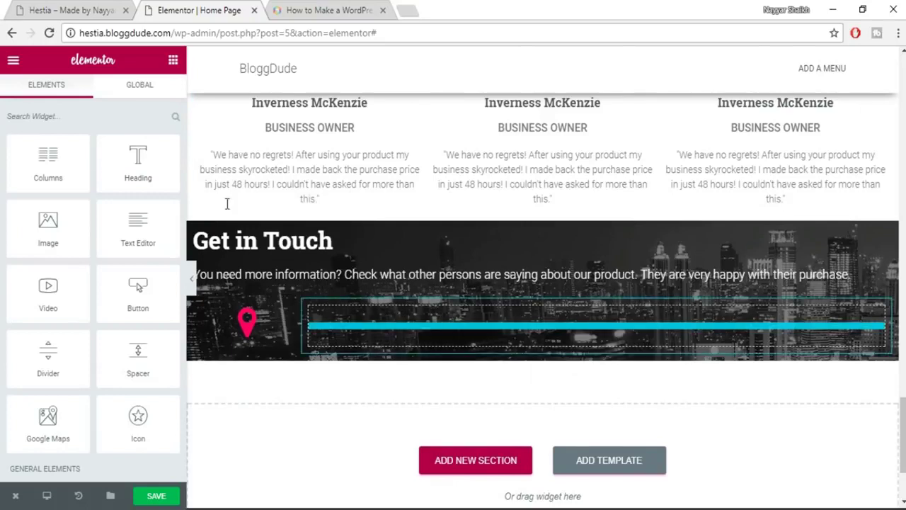
{"action": "left_click_drag", "start_coordinate": [650, 319], "coordinate": [650, 320]}
{"action": "triple_click", "coordinate": [105, 204]}
{"action": "type", "text": "Find us at the office"}
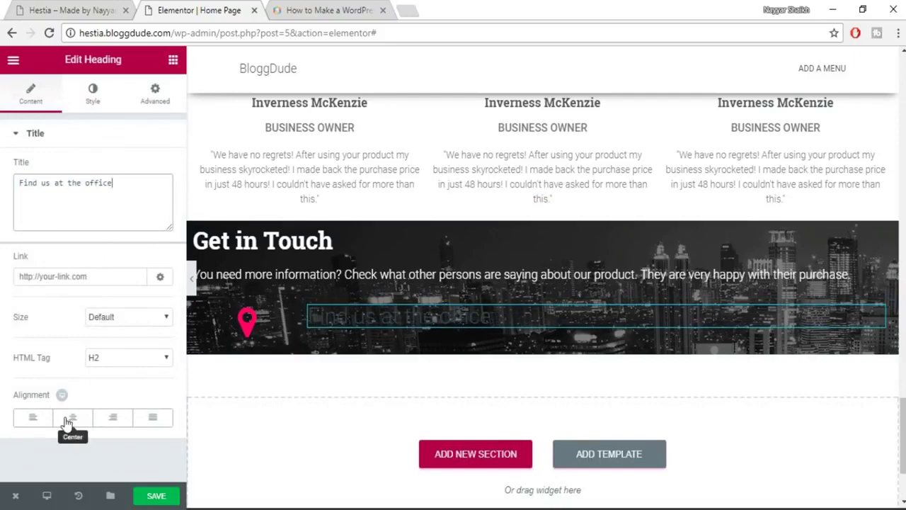
{"action": "left_click", "coordinate": [95, 9]}
{"action": "left_click", "coordinate": [162, 8]}
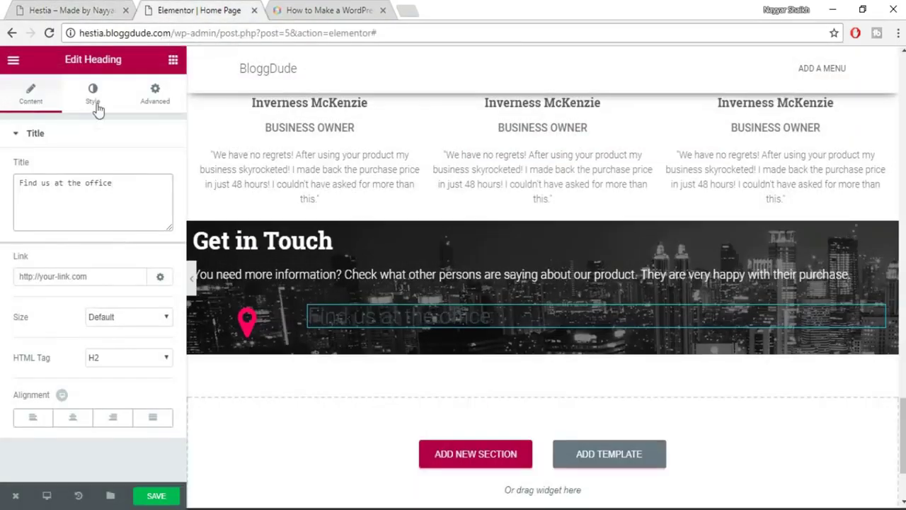
Make the heading white with an 18px font size.
{"action": "left_click", "coordinate": [96, 103]}
{"action": "left_click", "coordinate": [165, 177]}
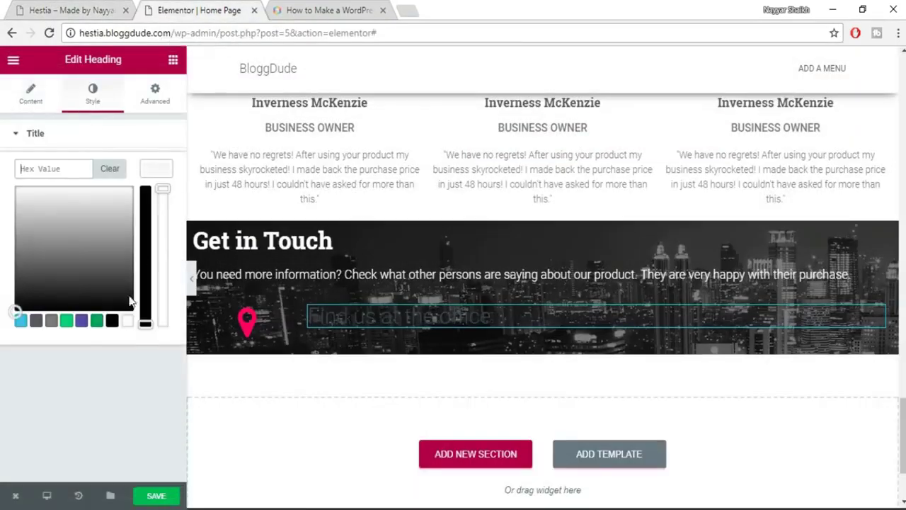
{"action": "left_click", "coordinate": [130, 324]}
{"action": "left_click", "coordinate": [157, 182]}
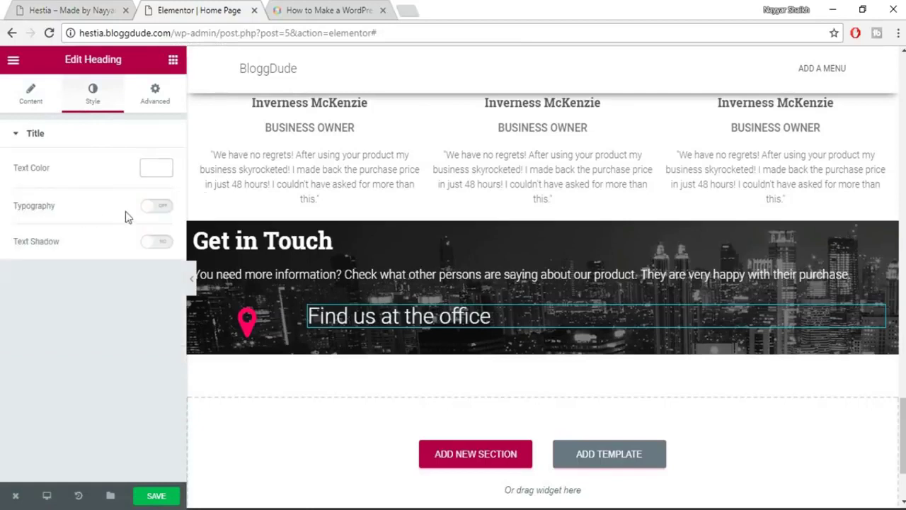
{"action": "left_click", "coordinate": [156, 206]}
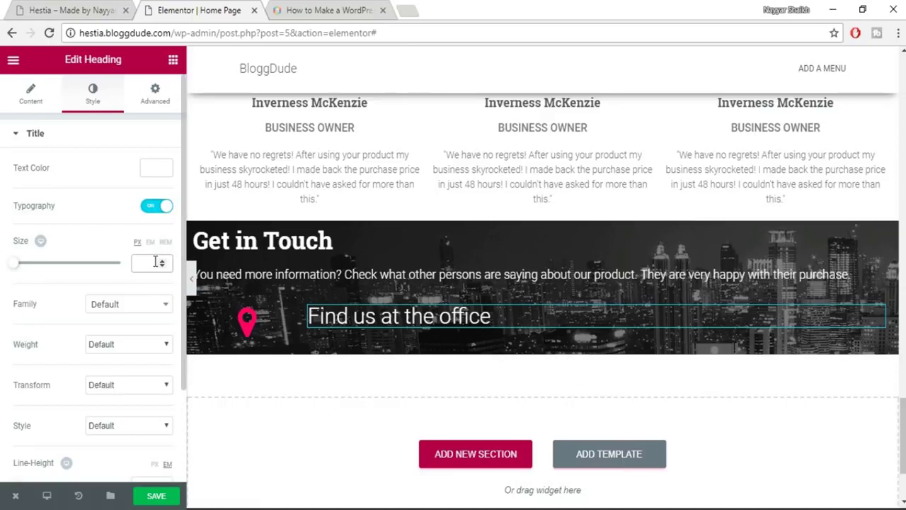
{"action": "type", "text": "18"}
{"action": "left_click", "coordinate": [135, 306]}
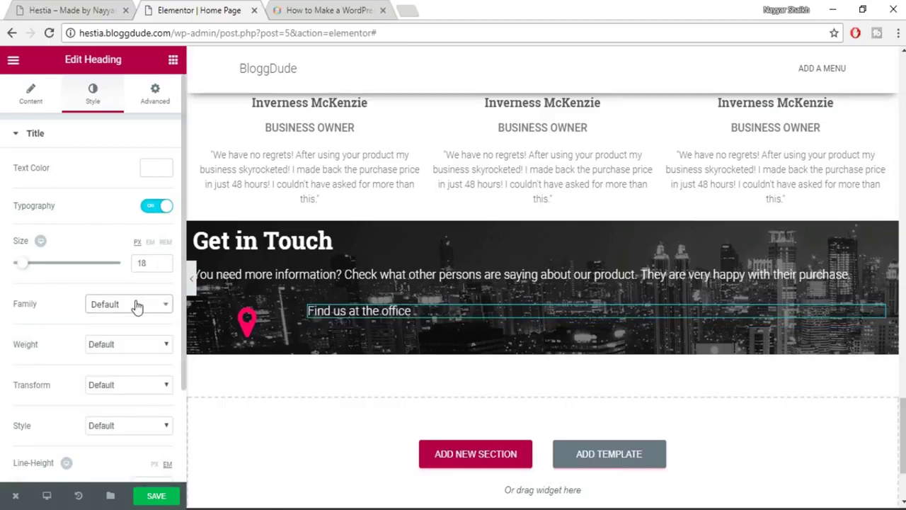
Set the heading weight to 500 and keep the font family at Default.
{"action": "left_click", "coordinate": [129, 345]}
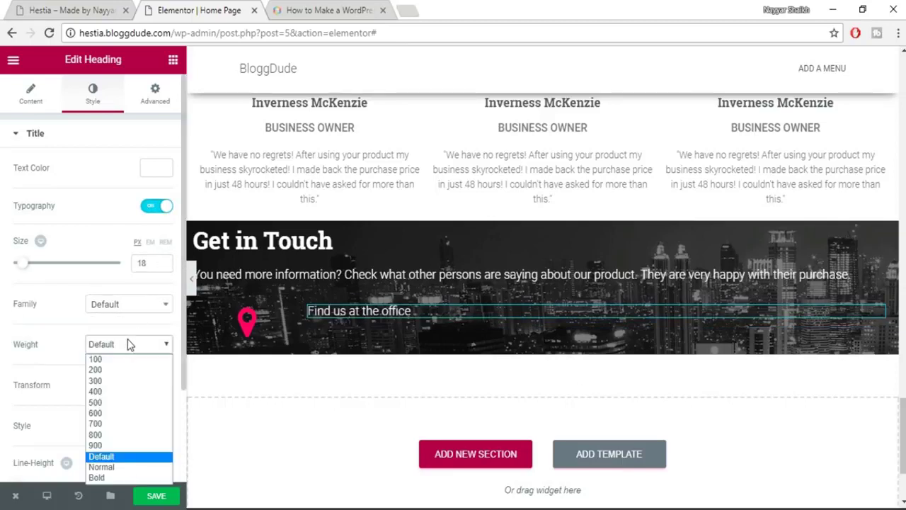
{"action": "left_click", "coordinate": [120, 413]}
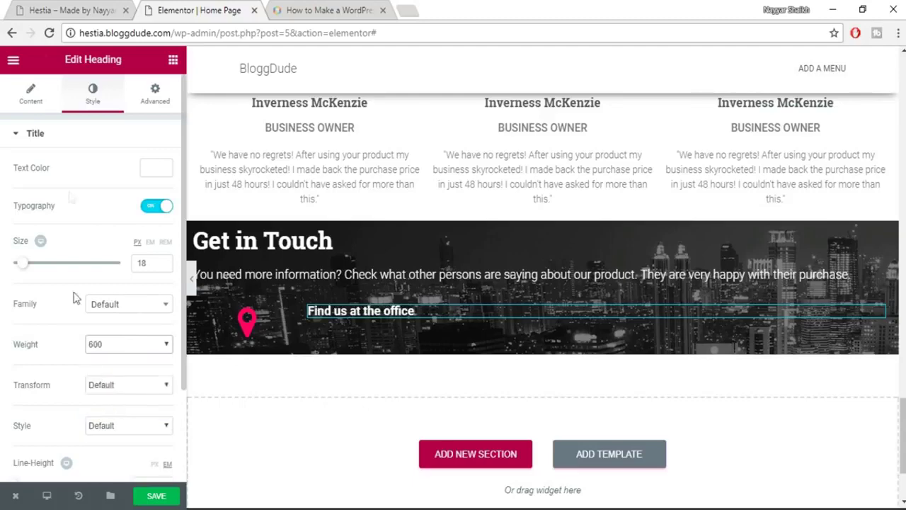
{"action": "left_click", "coordinate": [123, 7]}
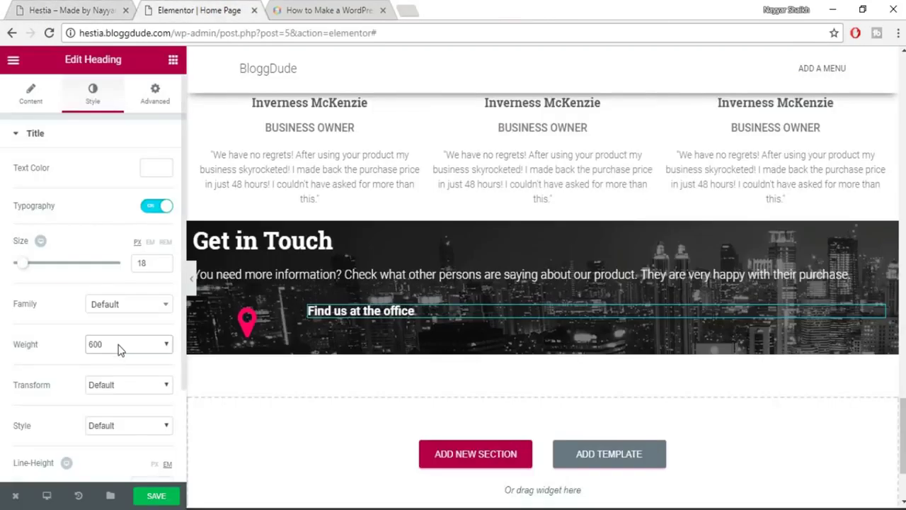
{"action": "left_click", "coordinate": [120, 344]}
{"action": "left_click", "coordinate": [110, 403]}
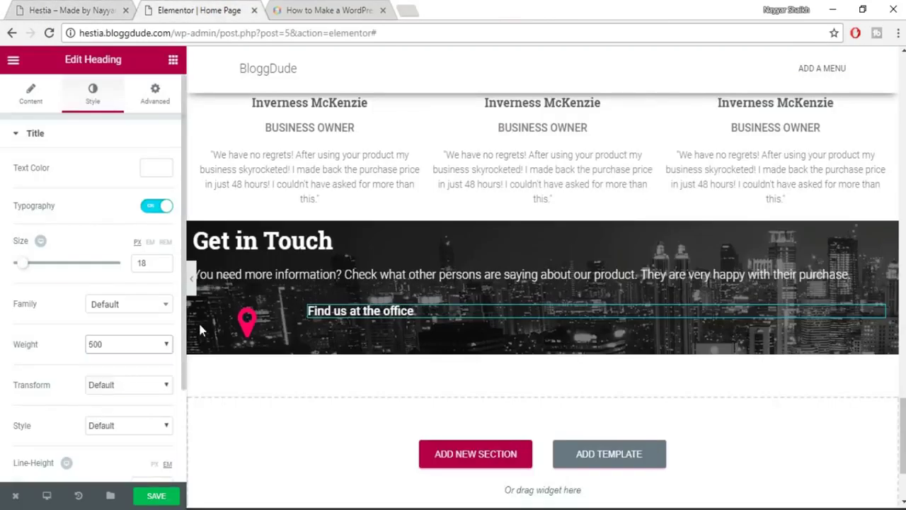
{"action": "left_click", "coordinate": [121, 306]}
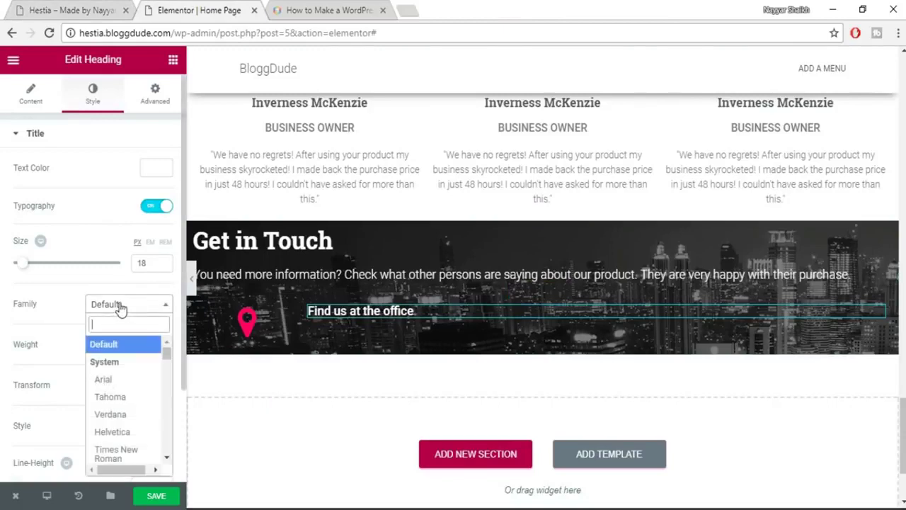
{"action": "left_click", "coordinate": [114, 288]}
{"action": "key", "text": "ctrl+shift+Tab"}
Add a heading under Find us at the office containing the copied office address.
{"action": "left_click_drag", "start_coordinate": [217, 264], "coordinate": [267, 292]}
{"action": "key", "text": "ctrl+c"}
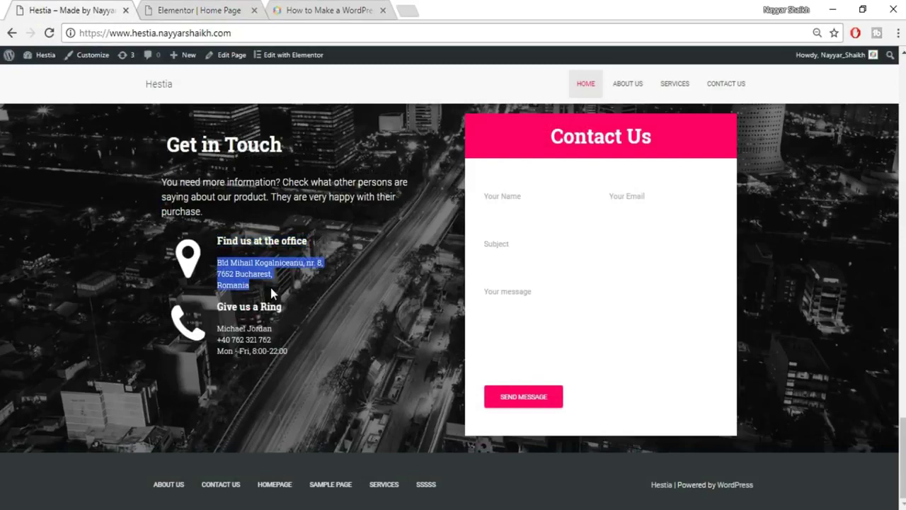
{"action": "left_click", "coordinate": [200, 10]}
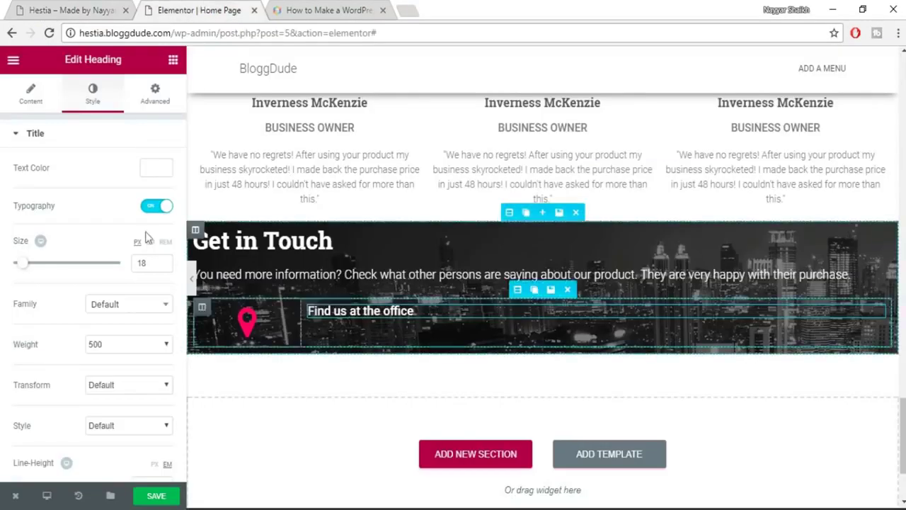
{"action": "left_click", "coordinate": [173, 63]}
{"action": "left_click_drag", "start_coordinate": [138, 161], "coordinate": [490, 315]}
{"action": "left_click", "coordinate": [83, 209]}
{"action": "key", "text": "ctrl+a"}
{"action": "key", "text": "ctrl+v"}
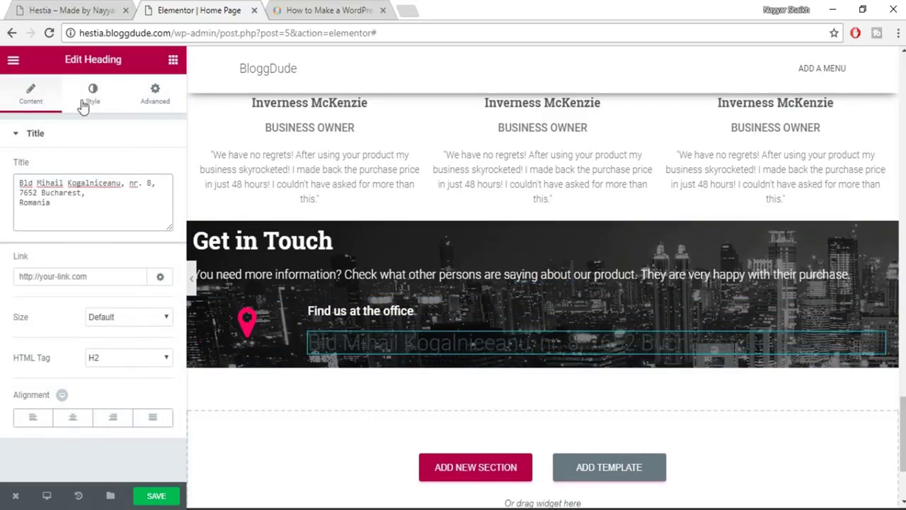
Make the address text white.
{"action": "left_click", "coordinate": [93, 95]}
{"action": "left_click", "coordinate": [157, 170]}
{"action": "left_click", "coordinate": [128, 320]}
{"action": "left_click", "coordinate": [168, 177]}
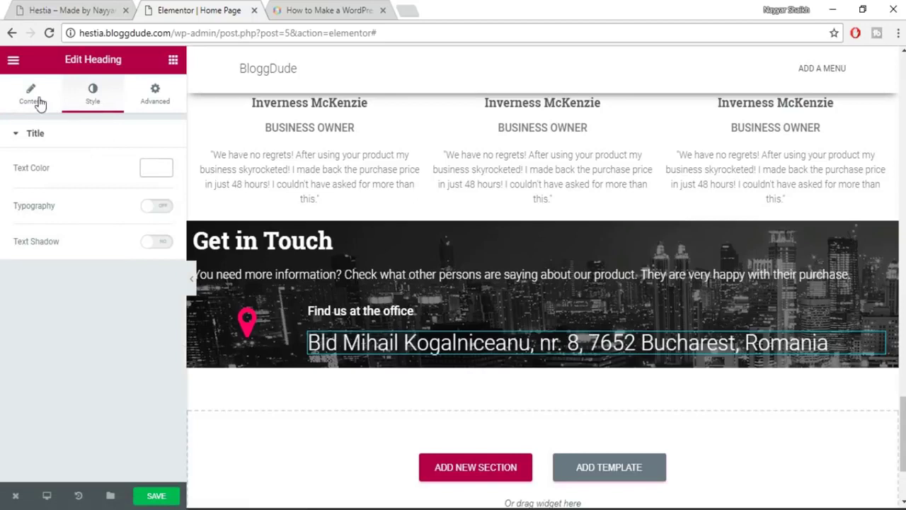
{"action": "left_click", "coordinate": [32, 97]}
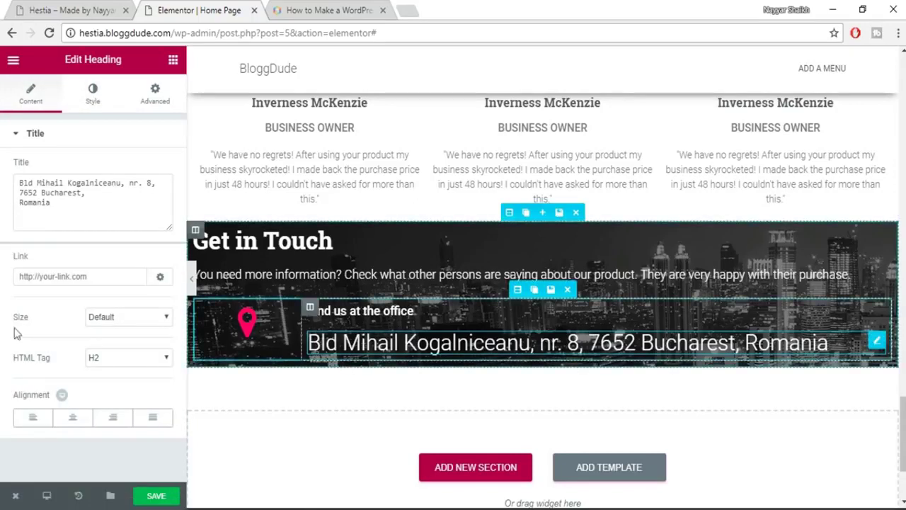
Insert </br> line breaks after 'nr. 8,' and after '7652 Bucharest,'.
{"action": "left_click", "coordinate": [160, 186]}
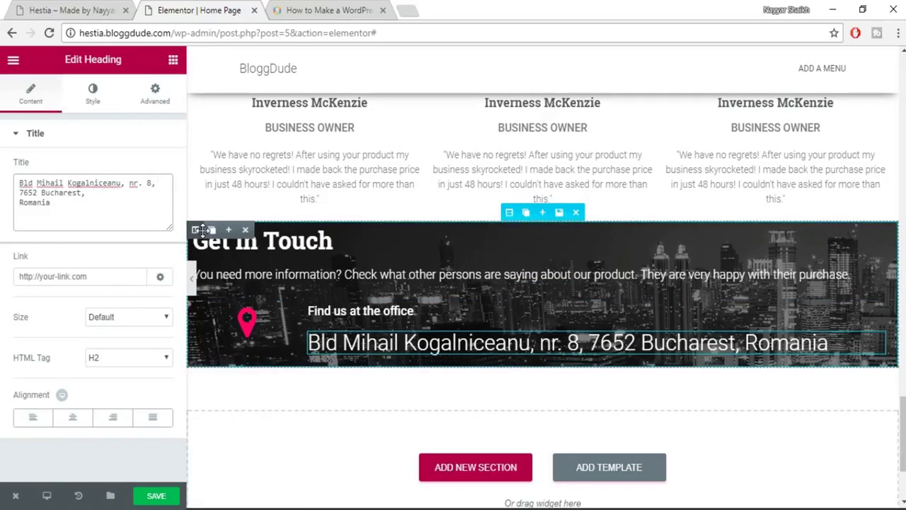
{"action": "type", "text": "<"}
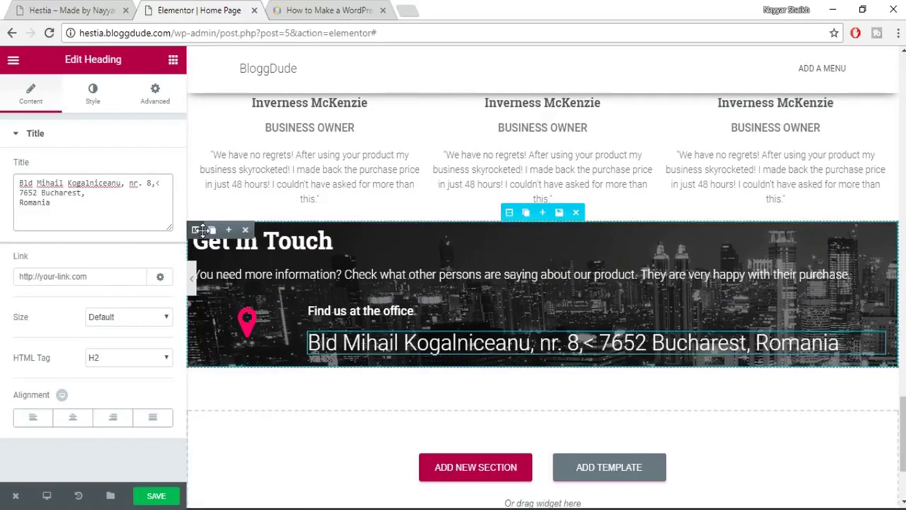
{"action": "type", "text": "/br>"}
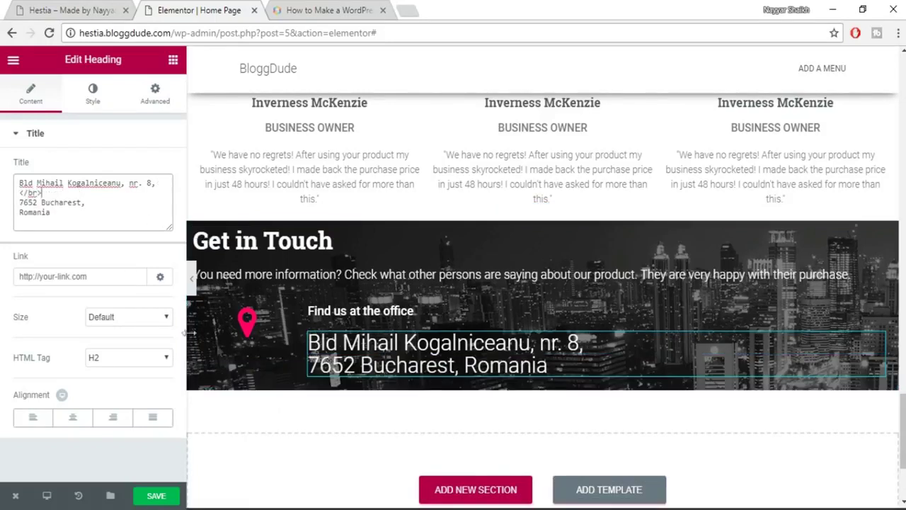
{"action": "left_click_drag", "start_coordinate": [41, 193], "coordinate": [14, 195]}
{"action": "key", "text": "ctrl+c"}
{"action": "left_click", "coordinate": [96, 203]}
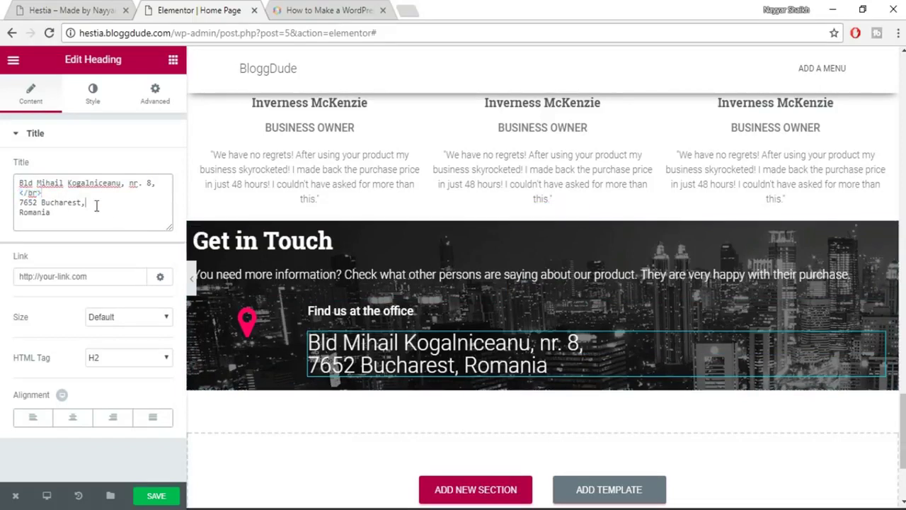
{"action": "key", "text": "ctrl+v"}
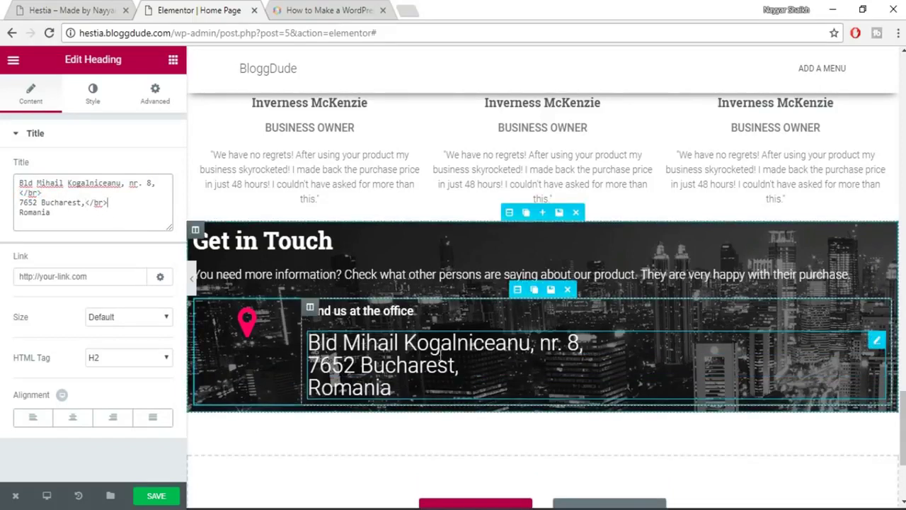
Set the address typography to 14px size with 1.4 line height.
{"action": "left_click", "coordinate": [93, 103]}
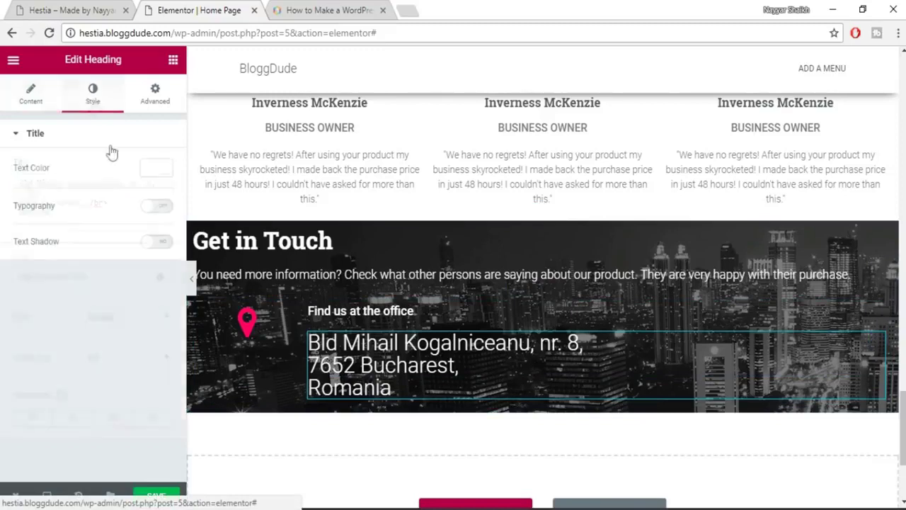
{"action": "left_click", "coordinate": [159, 206]}
{"action": "left_click", "coordinate": [147, 269]}
{"action": "type", "text": "14"}
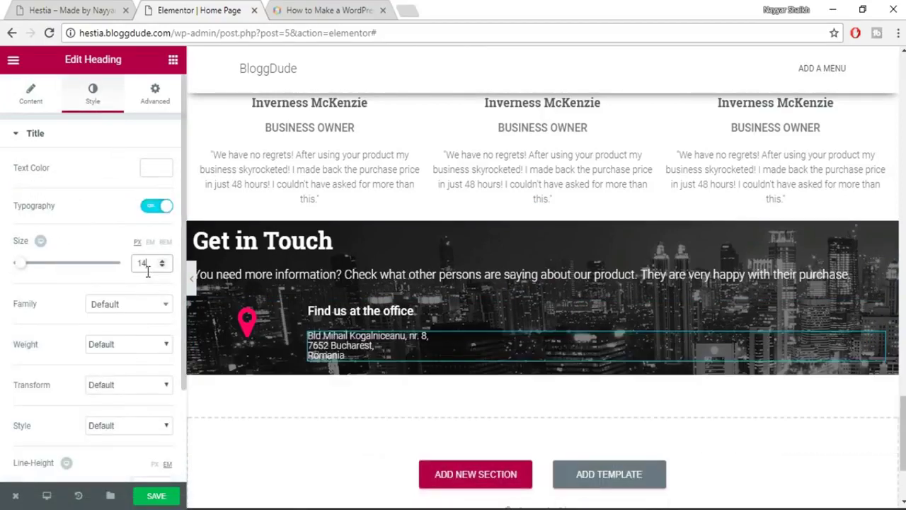
{"action": "scroll", "coordinate": [145, 345], "scroll_direction": "down", "scroll_amount": 2}
{"action": "left_click", "coordinate": [146, 370]}
{"action": "type", "text": "1.4"}
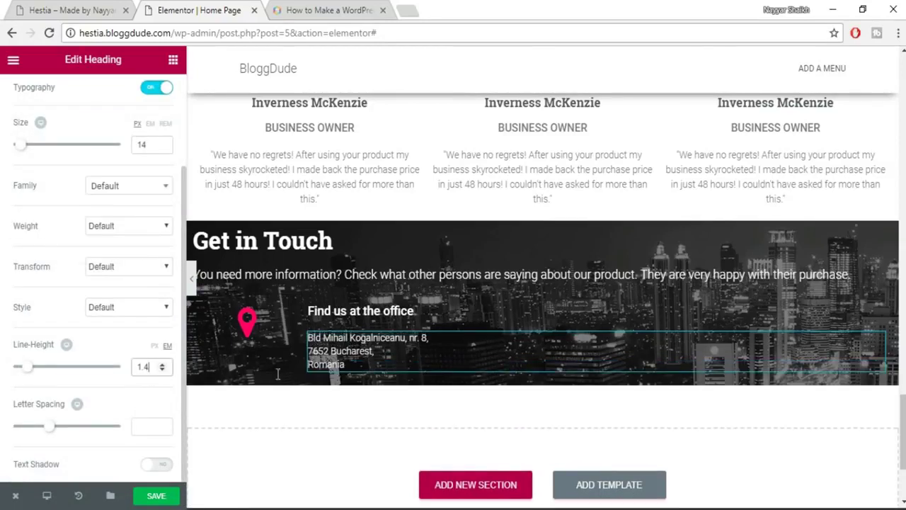
Turn the map-pin icon white (#ffffff) and save the page.
{"action": "left_click", "coordinate": [243, 323]}
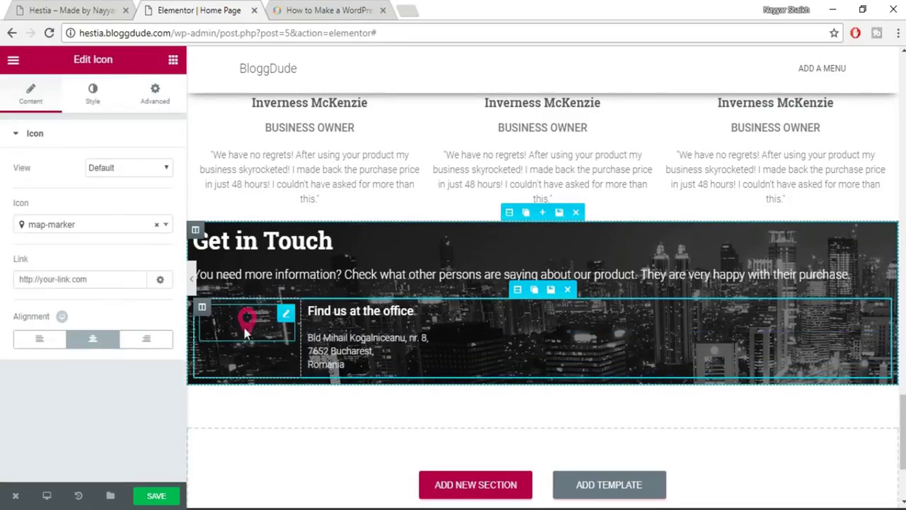
{"action": "left_click", "coordinate": [88, 102]}
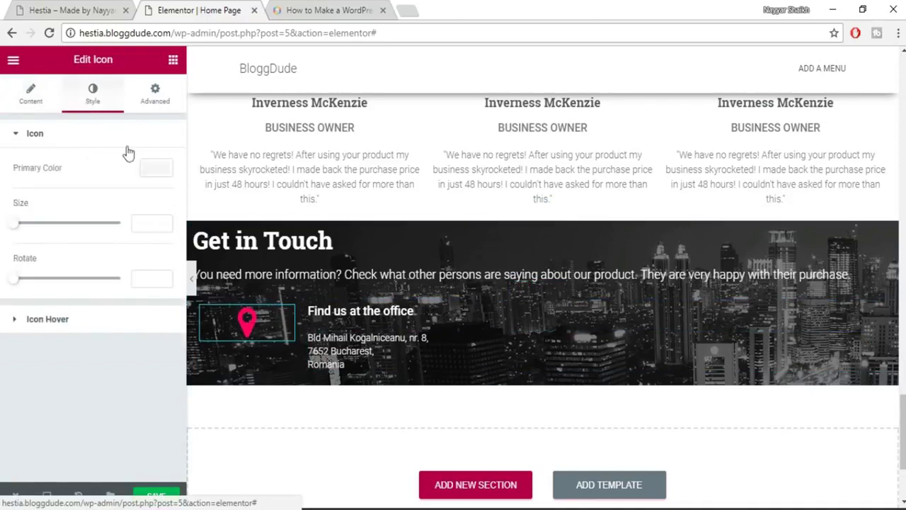
{"action": "left_click", "coordinate": [157, 171]}
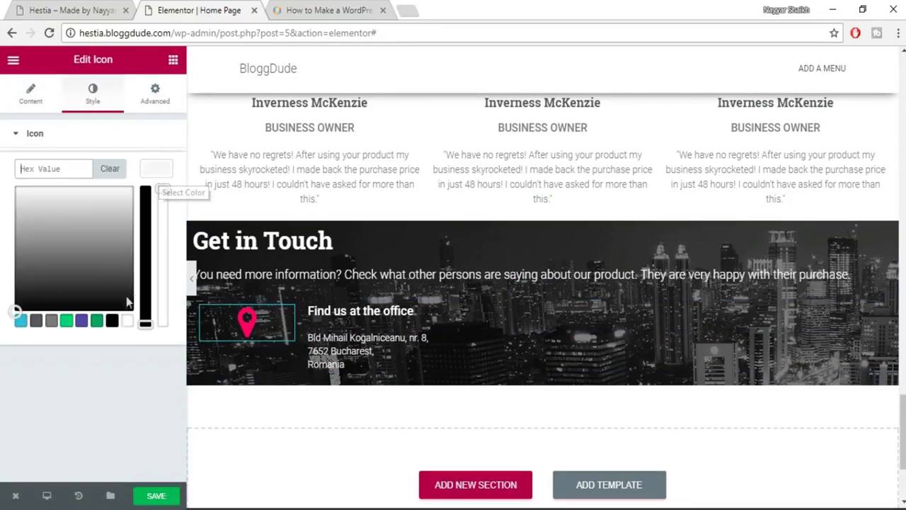
{"action": "left_click", "coordinate": [126, 322]}
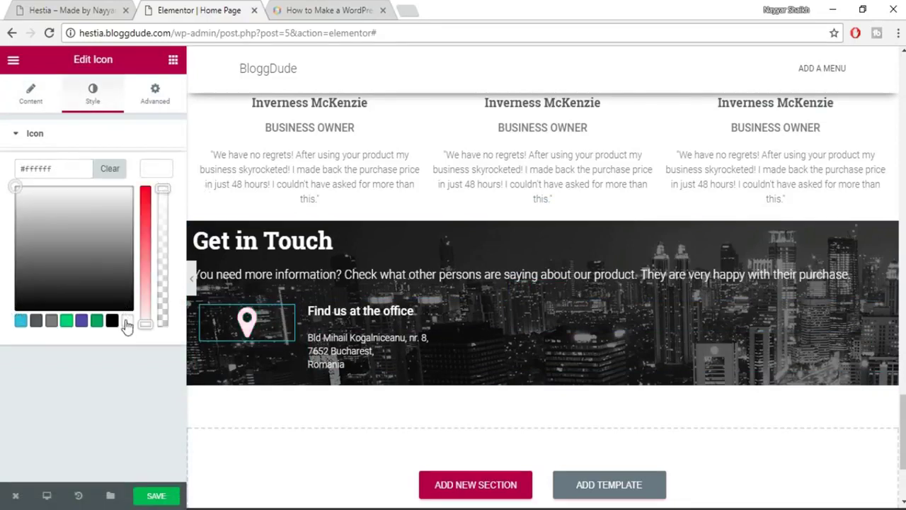
{"action": "left_click", "coordinate": [172, 495]}
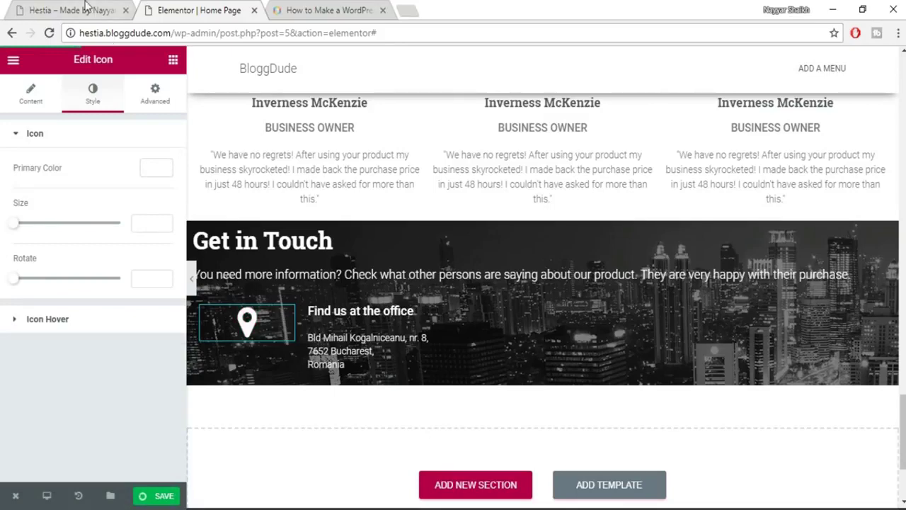
{"action": "left_click", "coordinate": [85, 10]}
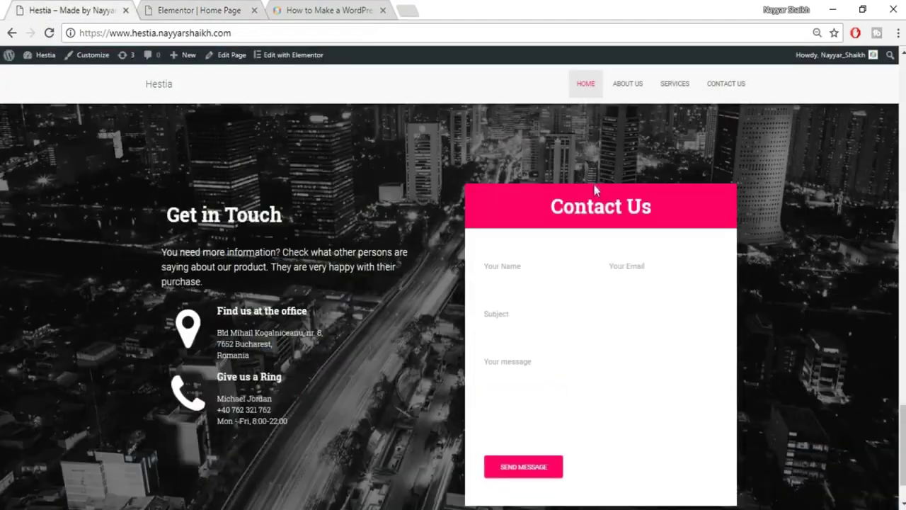
Add an empty second column to the Get in Touch section.
{"action": "left_click", "coordinate": [235, 9]}
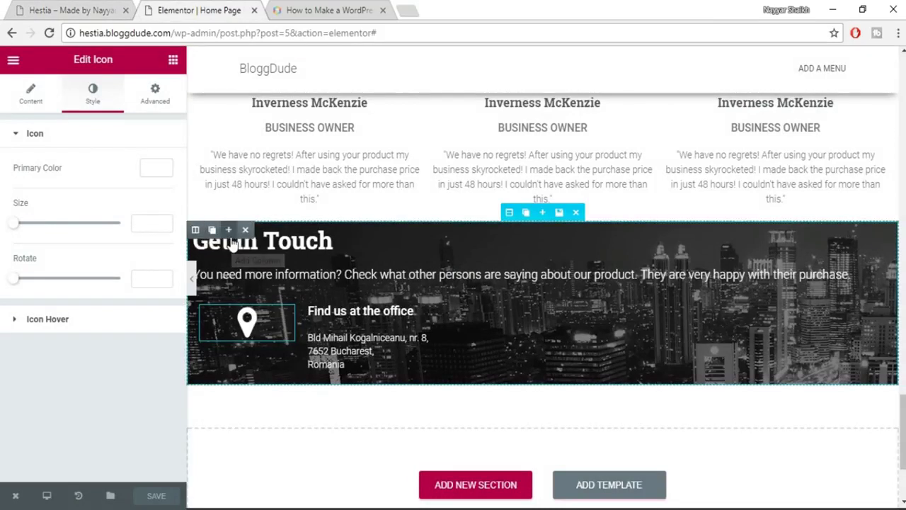
{"action": "left_click", "coordinate": [228, 229]}
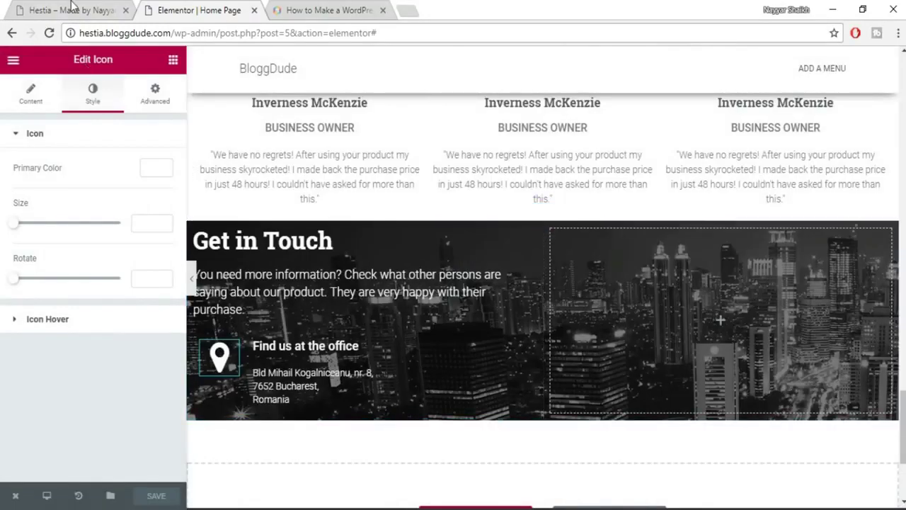
{"action": "left_click", "coordinate": [71, 9]}
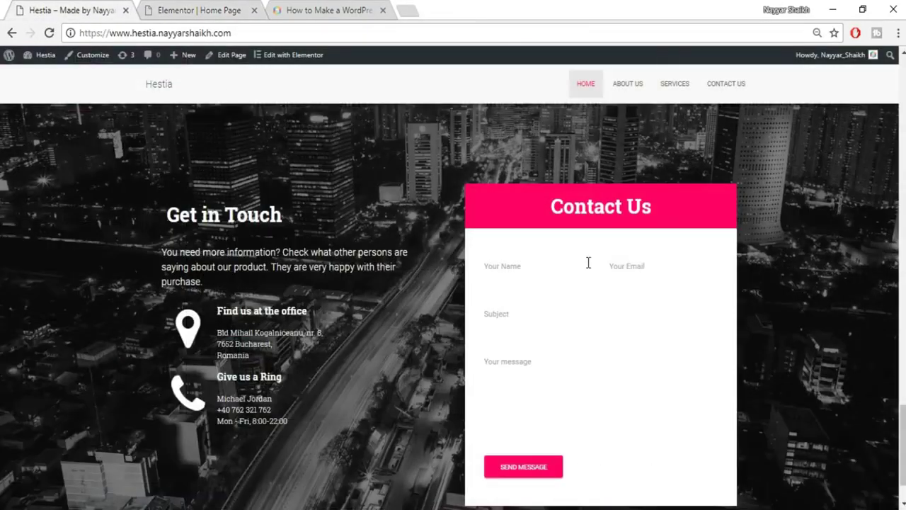
{"action": "scroll", "coordinate": [578, 334], "scroll_direction": "down", "scroll_amount": 2}
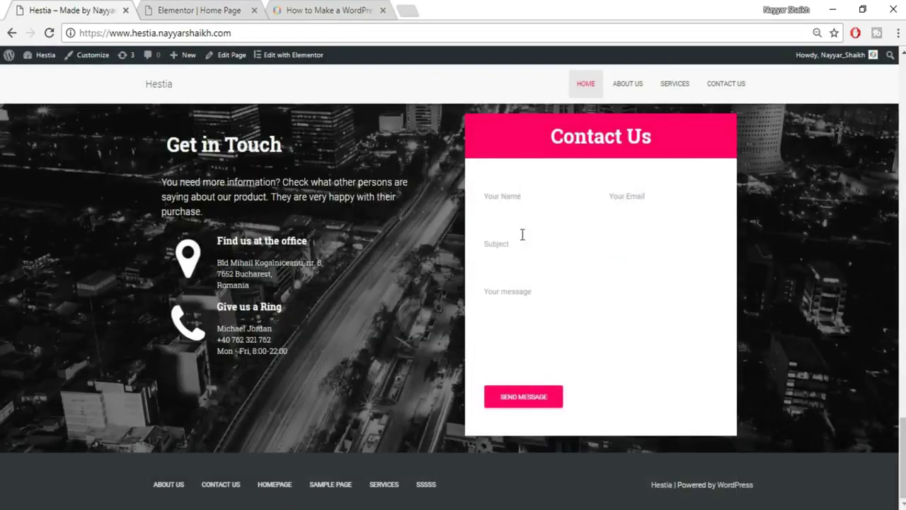
{"action": "left_click", "coordinate": [216, 8]}
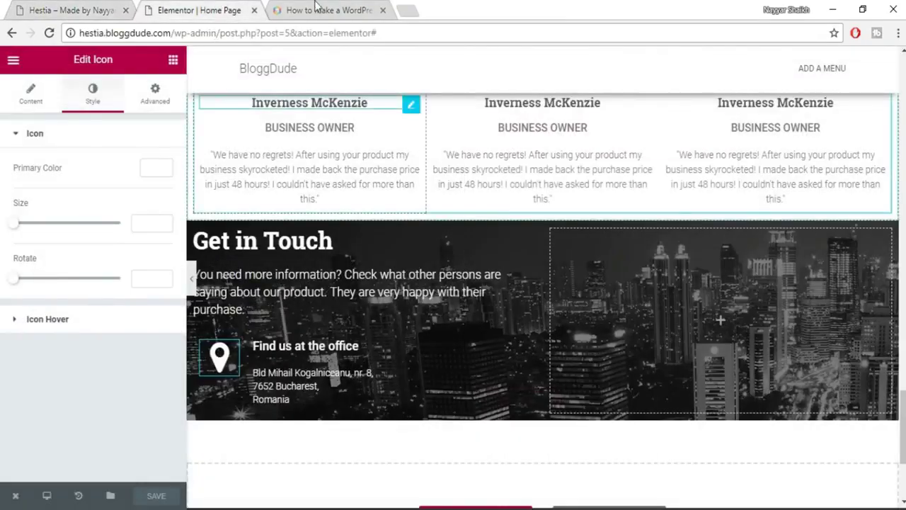
Close the 'How to Make a WordPress' tutorial tab.
{"action": "left_click", "coordinate": [329, 10]}
{"action": "left_click", "coordinate": [383, 10]}
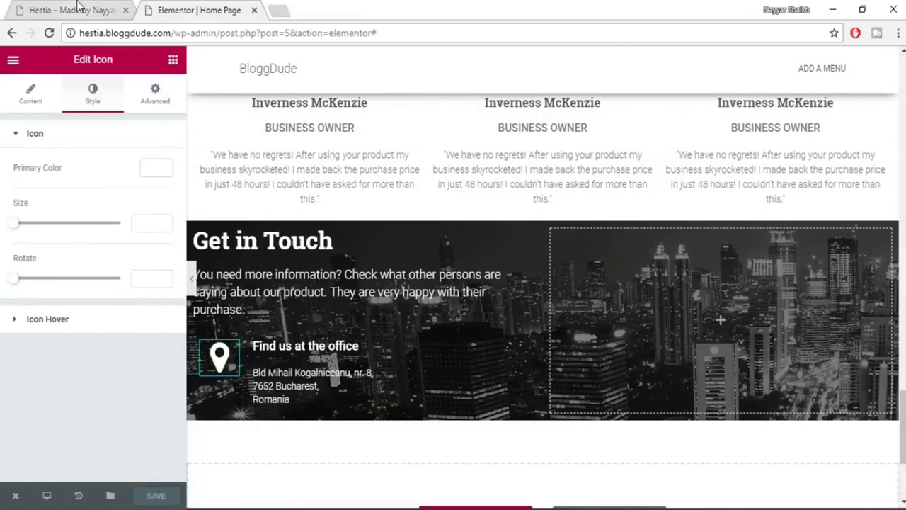
{"action": "scroll", "coordinate": [253, 106], "scroll_direction": "up", "scroll_amount": 3}
{"action": "scroll", "coordinate": [256, 117], "scroll_direction": "up", "scroll_amount": 2}
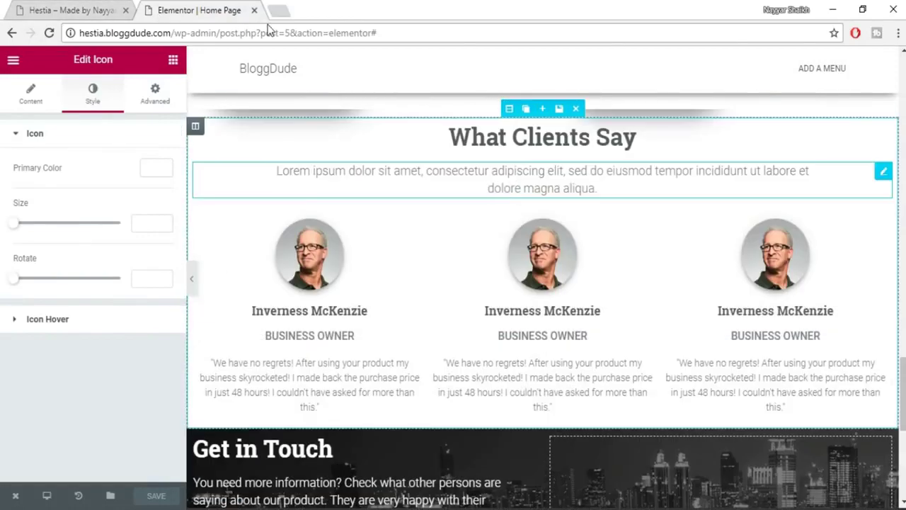
{"action": "left_click", "coordinate": [279, 10]}
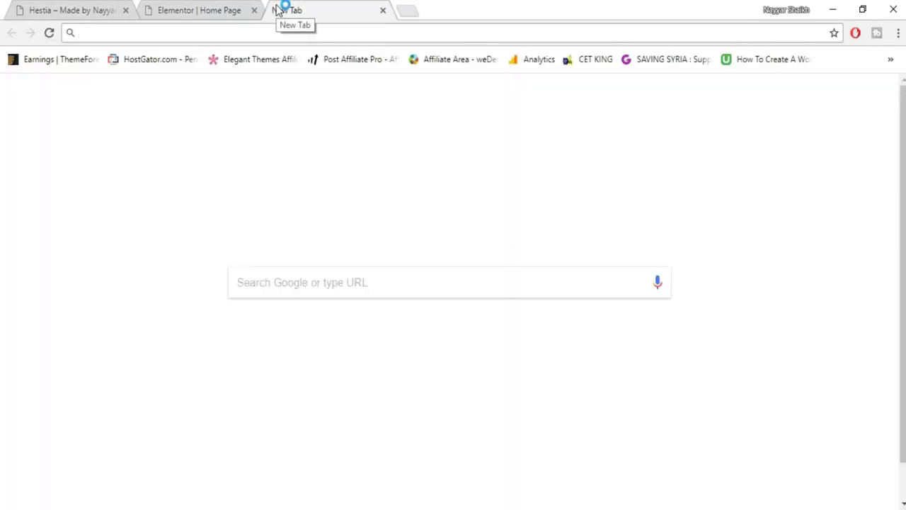
Load the hestia.bloggdude.com/wp-admin dashboard in the new tab.
{"action": "type", "text": "hesy"}
{"action": "key", "text": "BackSpace"}
{"action": "type", "text": "tia."}
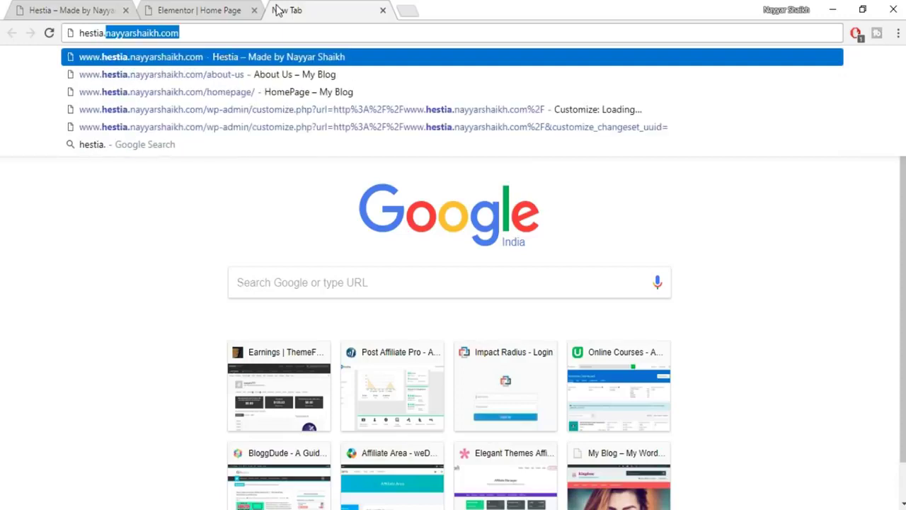
{"action": "type", "text": "b"}
{"action": "key", "text": "Right"}
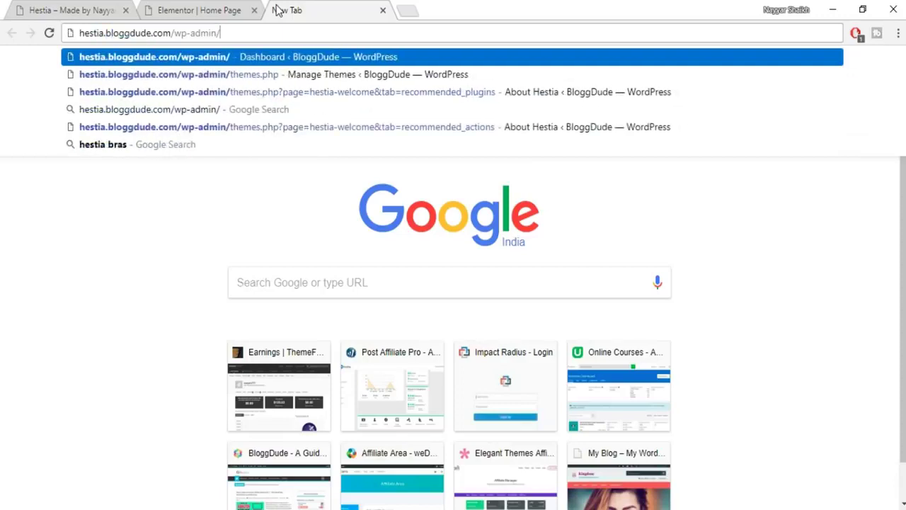
{"action": "key", "text": "Return"}
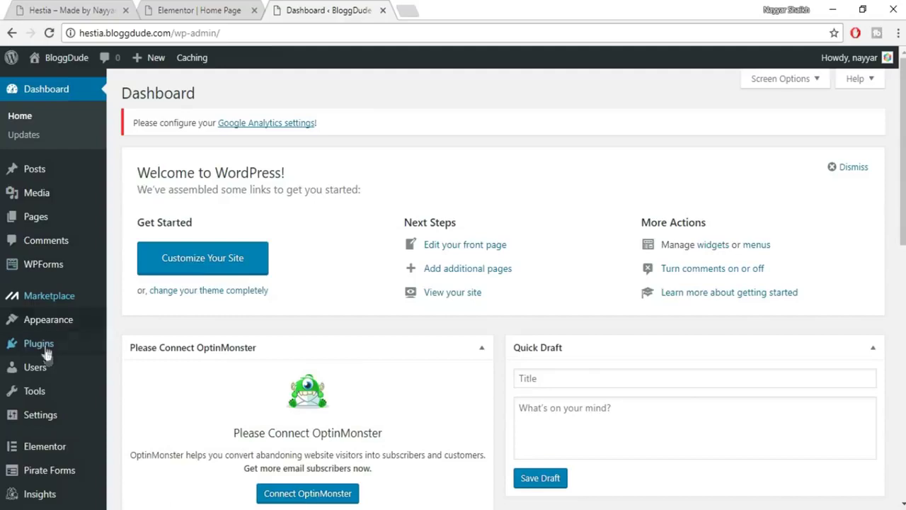
Open Pirate Forms > Settings and select the [pirate_forms] shortcode.
{"action": "scroll", "coordinate": [45, 352], "scroll_direction": "down", "scroll_amount": 1}
{"action": "mouse_move", "coordinate": [51, 424]}
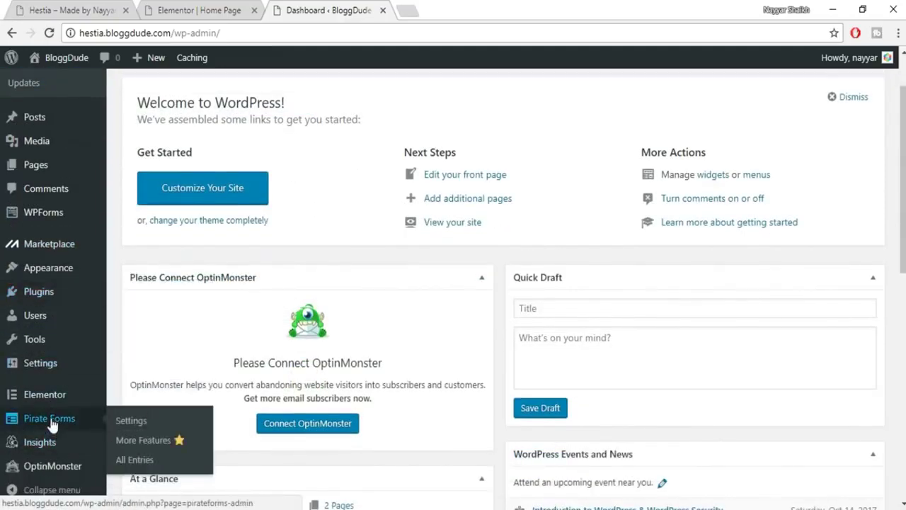
{"action": "left_click", "coordinate": [51, 419]}
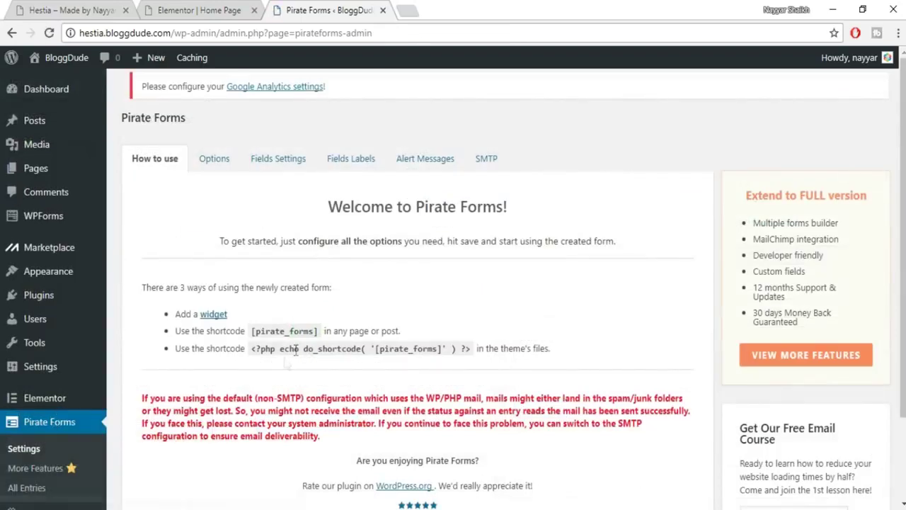
{"action": "left_click_drag", "start_coordinate": [259, 330], "coordinate": [322, 334]}
{"action": "key", "text": "ctrl+c"}
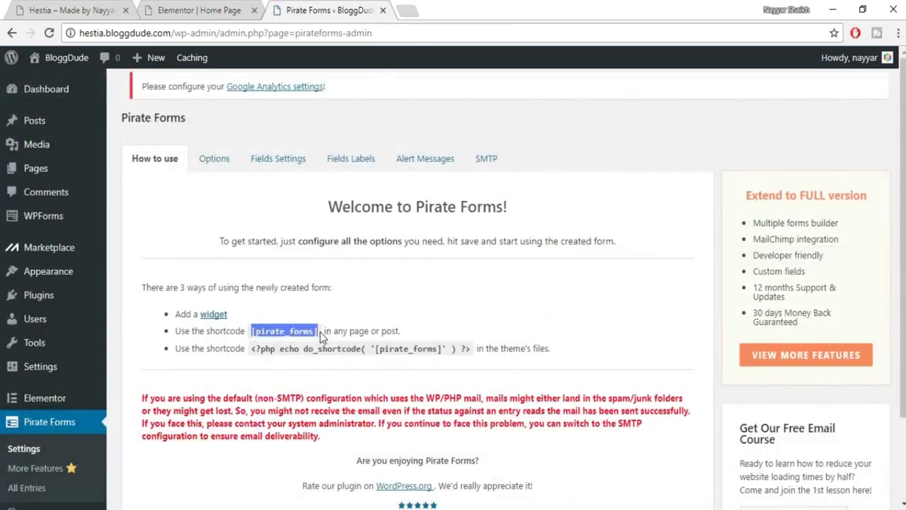
{"action": "left_click", "coordinate": [211, 7]}
{"action": "scroll", "coordinate": [222, 177], "scroll_direction": "up", "scroll_amount": 3}
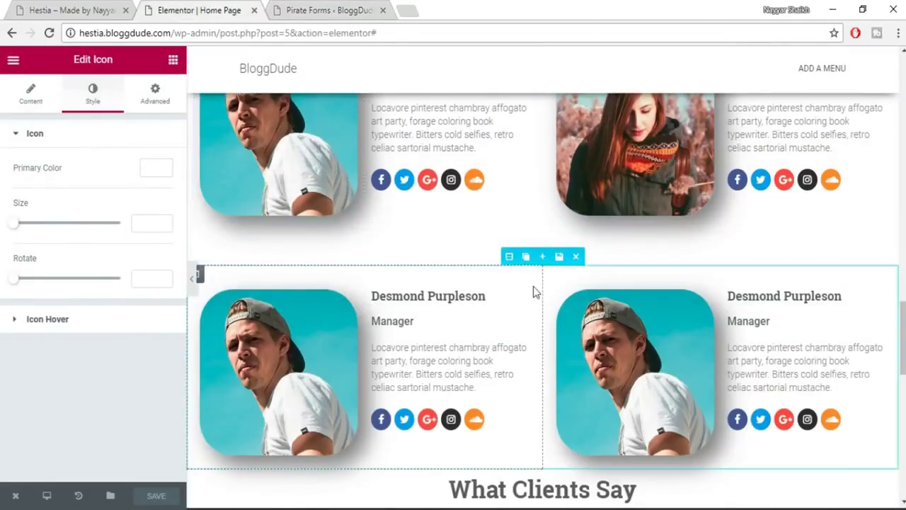
Drop a Text Editor widget into the Get in Touch section's right column.
{"action": "scroll", "coordinate": [533, 292], "scroll_direction": "down", "scroll_amount": 10}
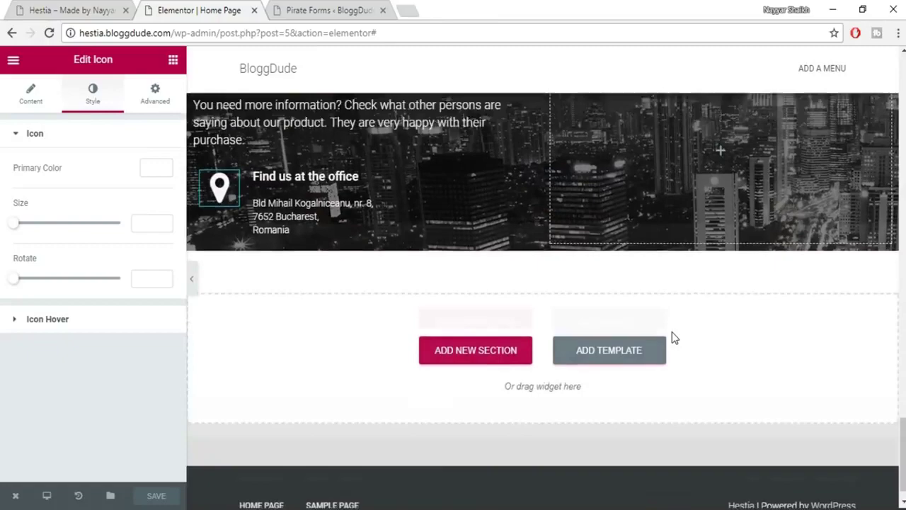
{"action": "scroll", "coordinate": [675, 338], "scroll_direction": "up", "scroll_amount": 3}
{"action": "left_click", "coordinate": [173, 60]}
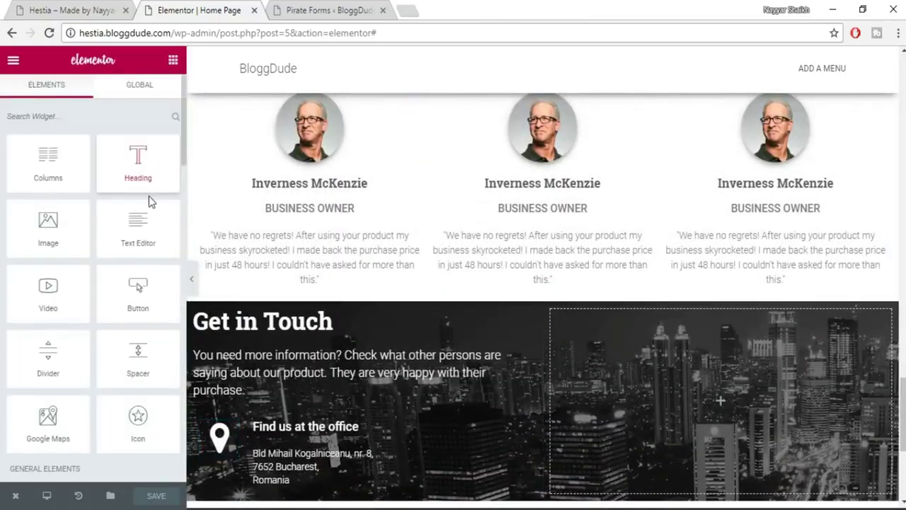
{"action": "scroll", "coordinate": [146, 198], "scroll_direction": "down", "scroll_amount": 4}
{"action": "scroll", "coordinate": [67, 211], "scroll_direction": "up", "scroll_amount": 4}
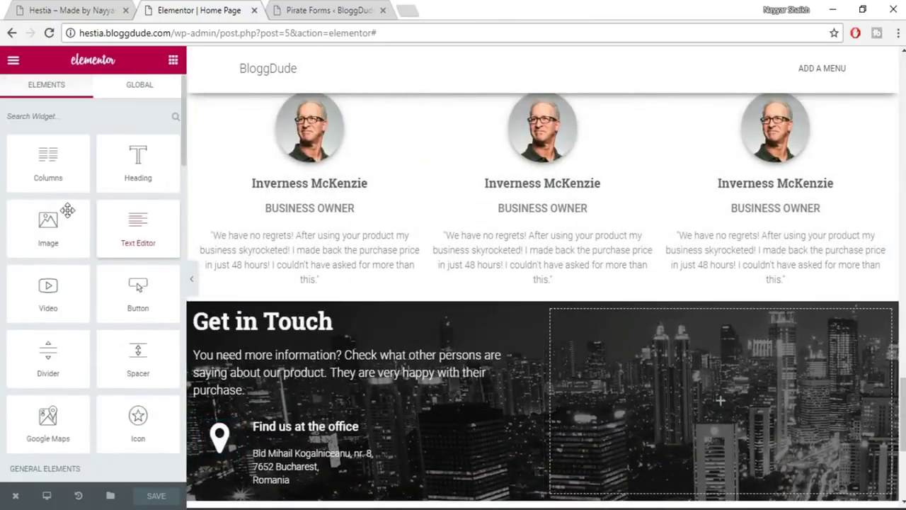
{"action": "scroll", "coordinate": [89, 210], "scroll_direction": "down", "scroll_amount": 1}
{"action": "scroll", "coordinate": [132, 219], "scroll_direction": "up", "scroll_amount": 1}
{"action": "left_click_drag", "start_coordinate": [148, 225], "coordinate": [668, 360]}
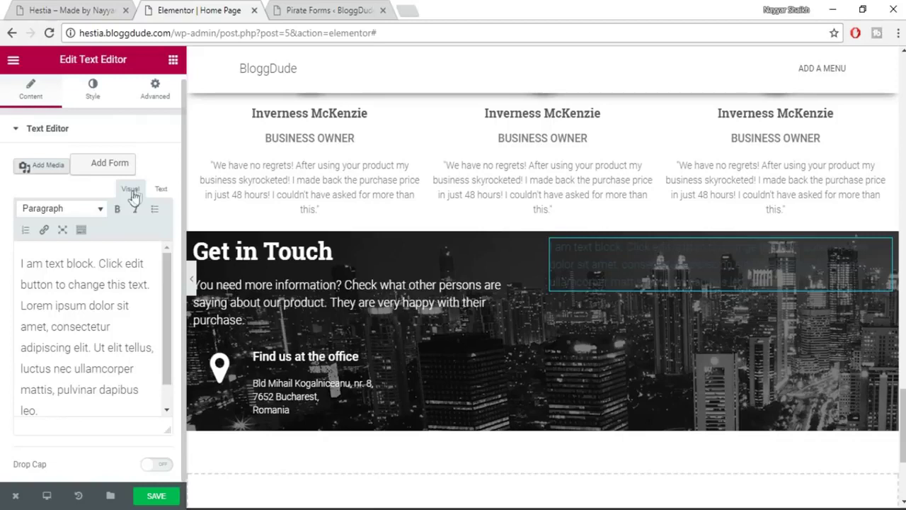
Replace the text block's placeholder with the pasted [pirate_forms] shortcode.
{"action": "left_click", "coordinate": [160, 189]}
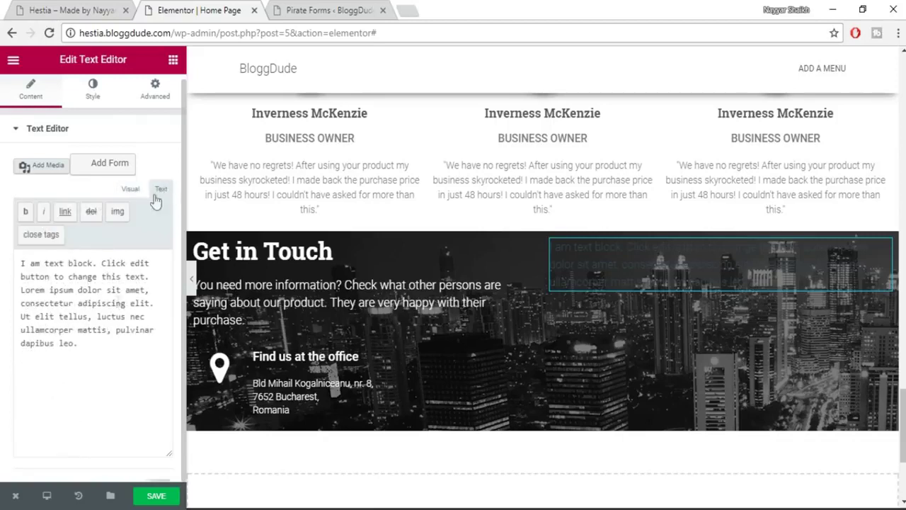
{"action": "key", "text": "ctrl+a"}
{"action": "type", "text": "4"}
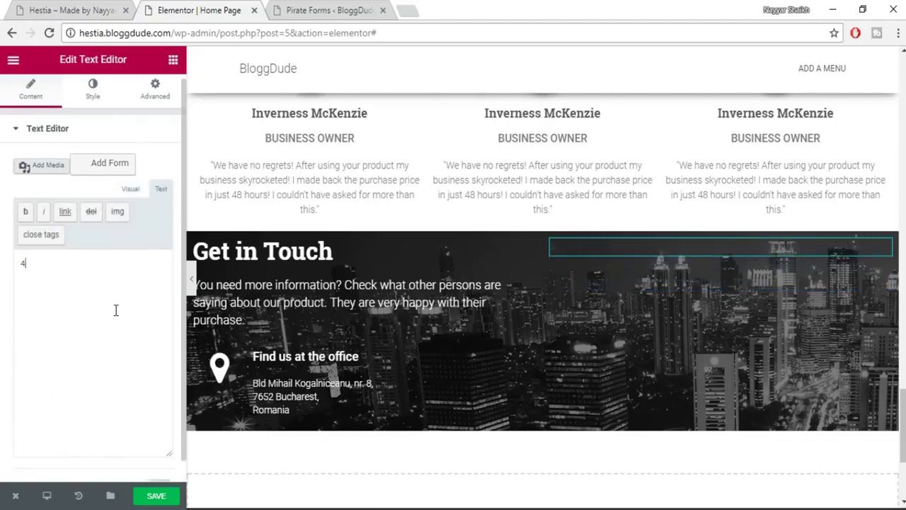
{"action": "key", "text": "BackSpace"}
{"action": "key", "text": "ctrl+v"}
{"action": "left_click", "coordinate": [366, 10]}
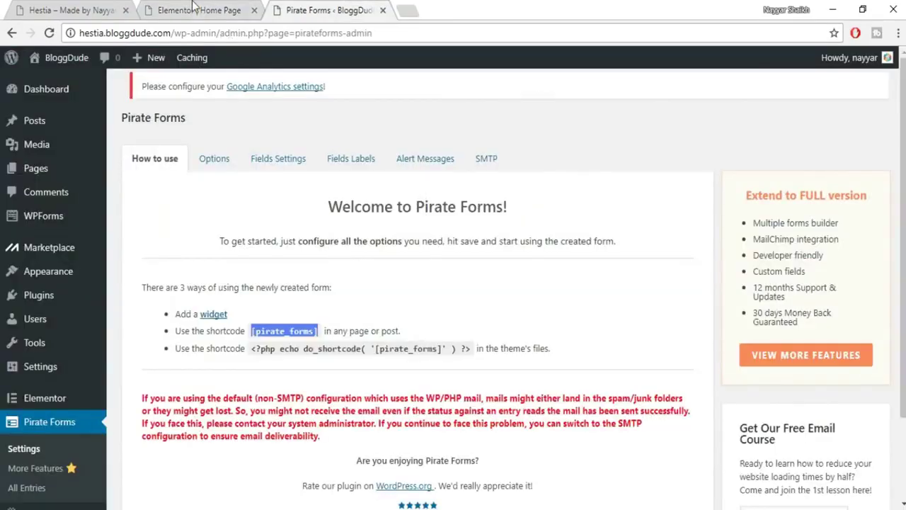
Review Pirate Forms' form processing options, including the contact notification email address.
{"action": "left_click", "coordinate": [193, 7]}
{"action": "left_click", "coordinate": [282, 7]}
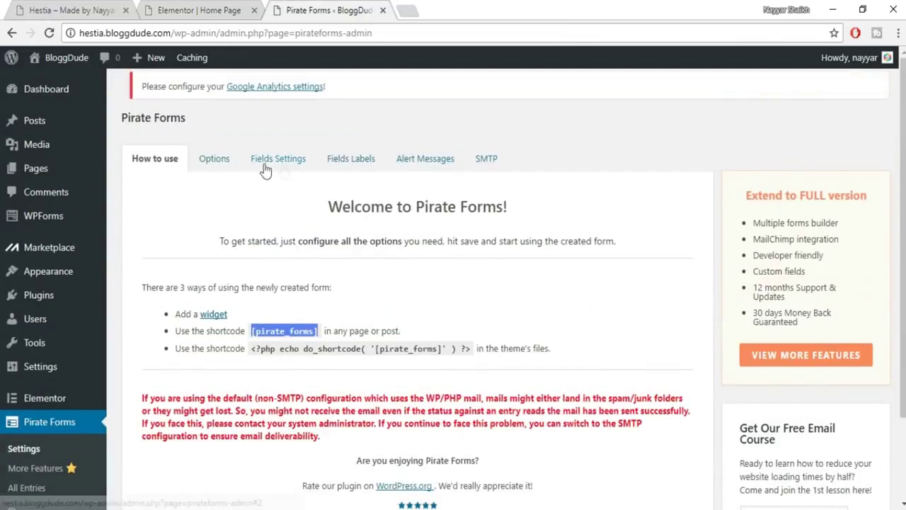
{"action": "left_click", "coordinate": [223, 175]}
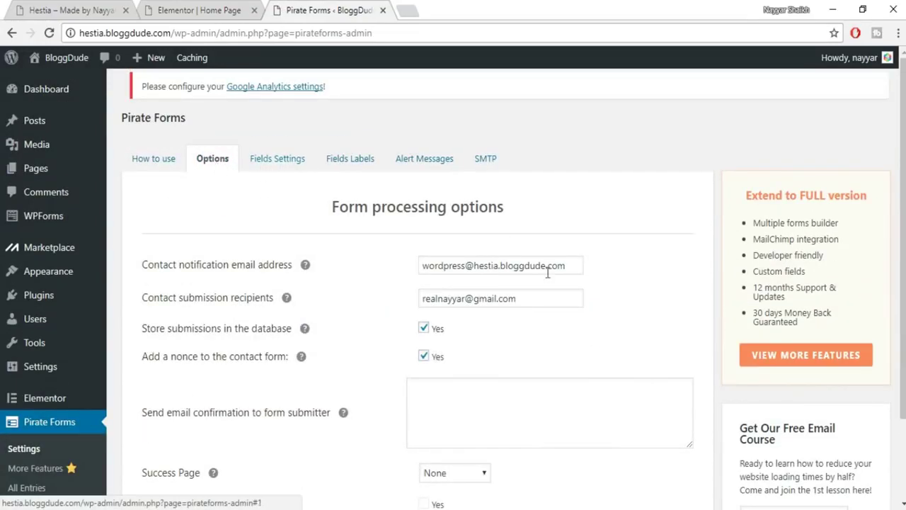
{"action": "left_click_drag", "start_coordinate": [570, 266], "coordinate": [417, 265]}
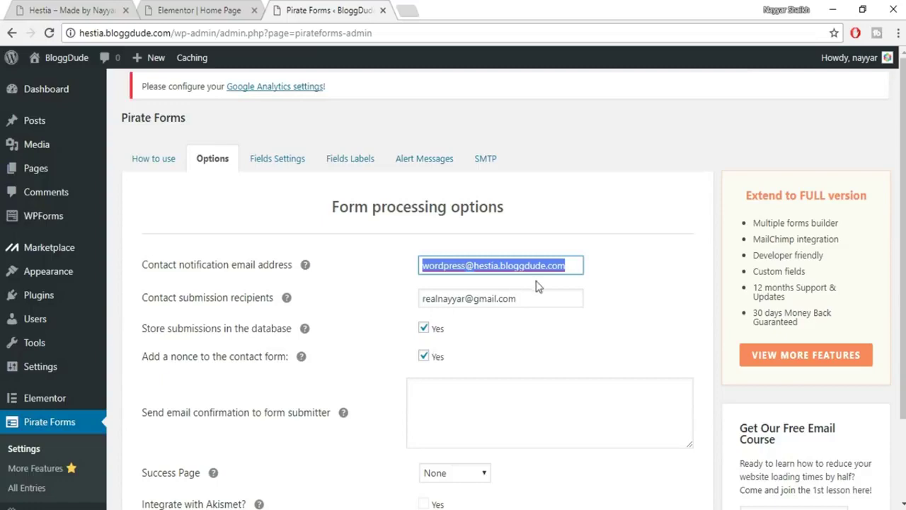
{"action": "scroll", "coordinate": [563, 325], "scroll_direction": "down", "scroll_amount": 3}
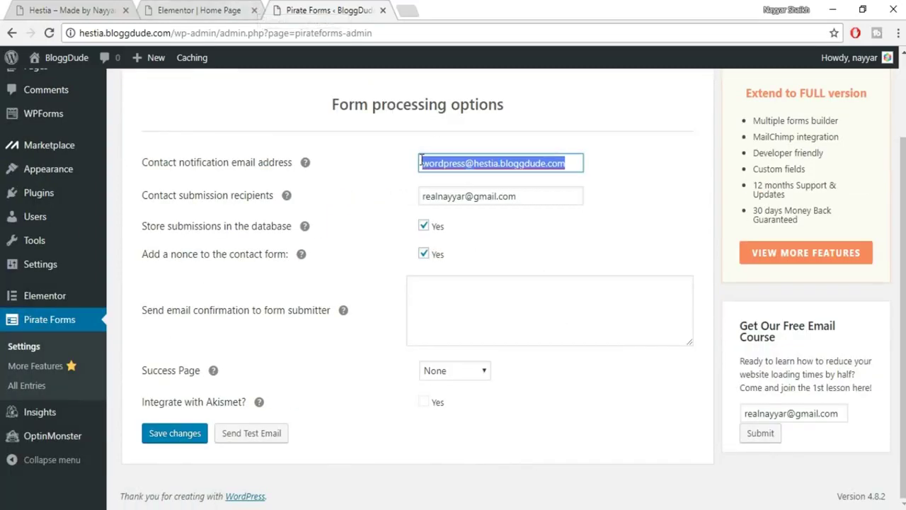
{"action": "scroll", "coordinate": [336, 183], "scroll_direction": "up", "scroll_amount": 3}
In Fields Settings, keep Subject required, set Add a spam trap to No, and view Fields Labels.
{"action": "left_click", "coordinate": [277, 165]}
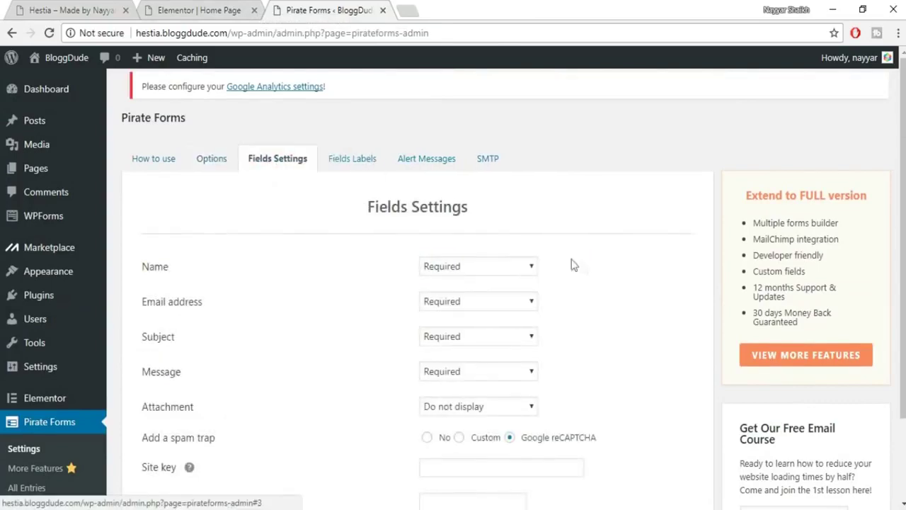
{"action": "scroll", "coordinate": [582, 267], "scroll_direction": "down", "scroll_amount": 2}
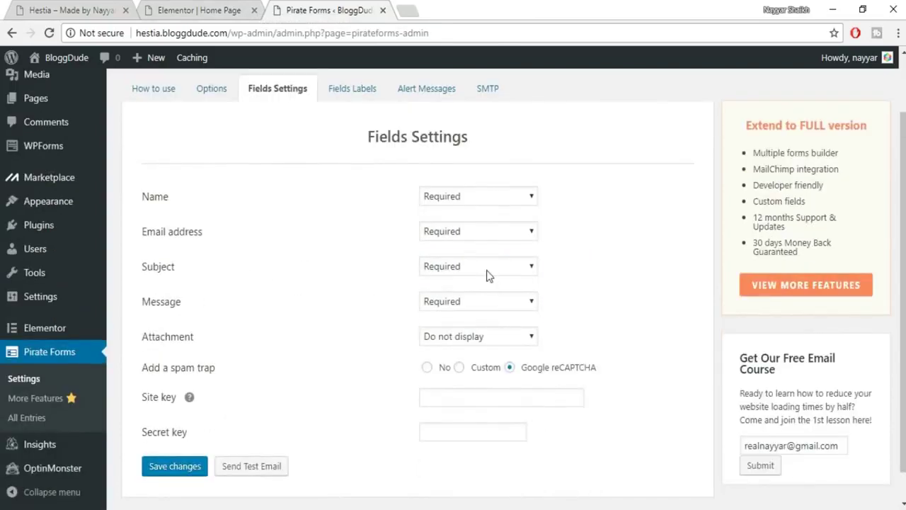
{"action": "left_click", "coordinate": [487, 276]}
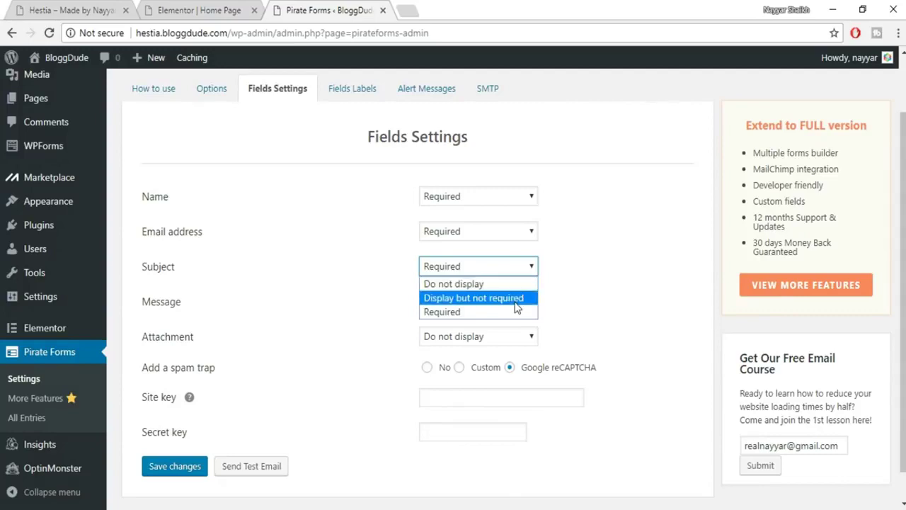
{"action": "left_click", "coordinate": [679, 279]}
{"action": "scroll", "coordinate": [572, 324], "scroll_direction": "down", "scroll_amount": 1}
{"action": "left_click", "coordinate": [428, 335]}
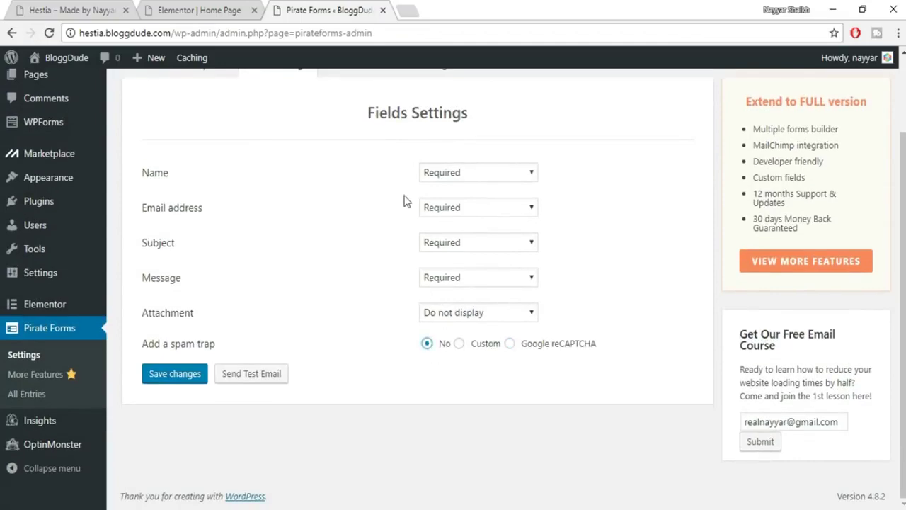
{"action": "scroll", "coordinate": [403, 200], "scroll_direction": "up", "scroll_amount": 3}
{"action": "left_click", "coordinate": [350, 158]}
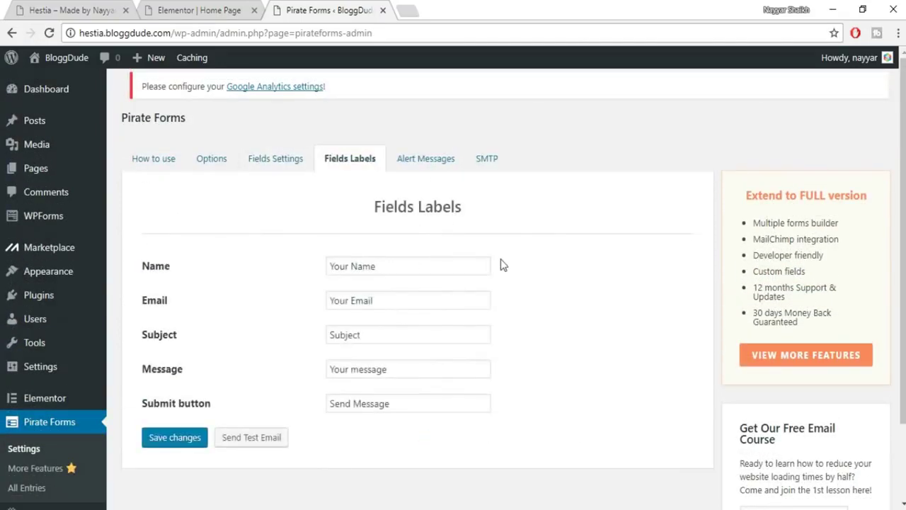
{"action": "left_click", "coordinate": [181, 10]}
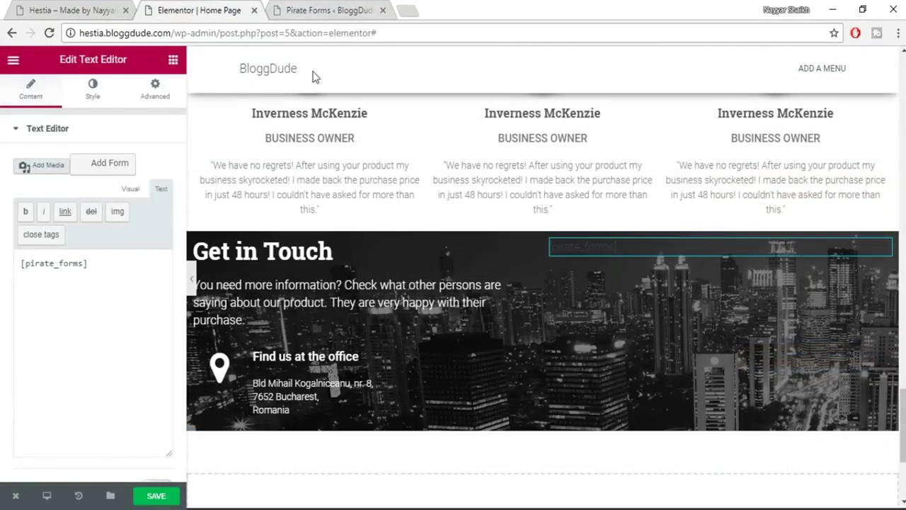
Save the Pirate Forms settings and return to the Elementor editor.
{"action": "left_click", "coordinate": [329, 10]}
{"action": "left_click", "coordinate": [174, 436]}
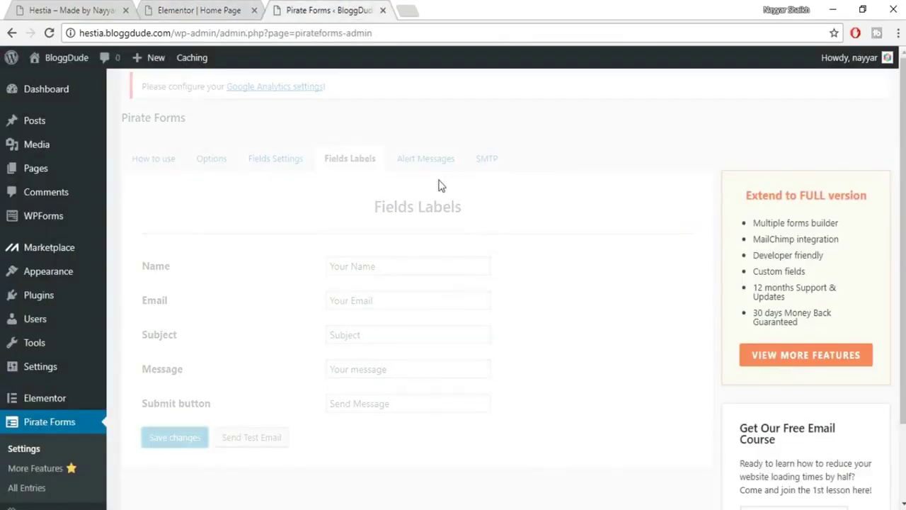
{"action": "left_click", "coordinate": [240, 9]}
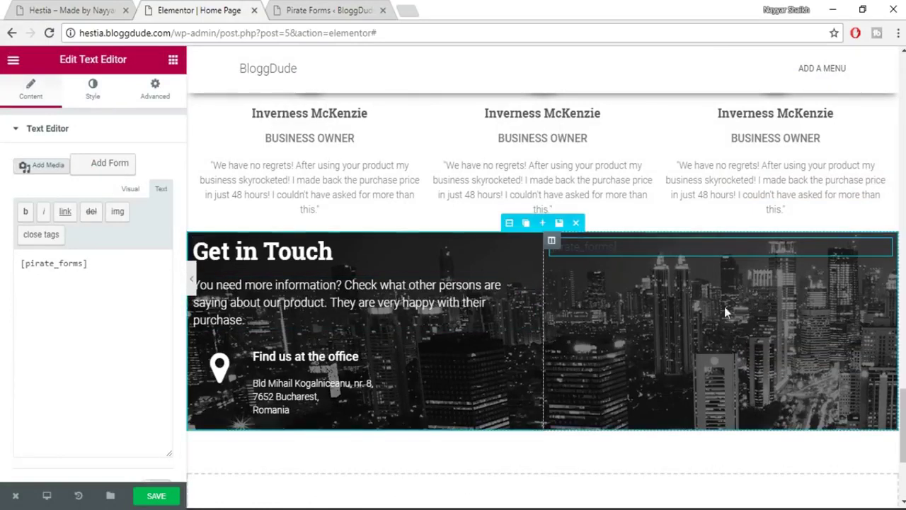
Check the live Hestia Contact Us heading and drag a Heading widget toward the contact form.
{"action": "left_click", "coordinate": [174, 61]}
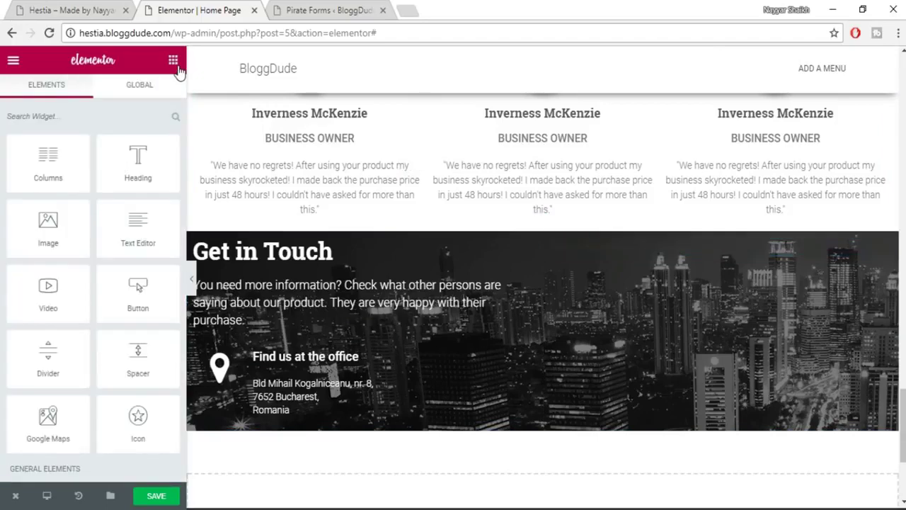
{"action": "left_click", "coordinate": [46, 8]}
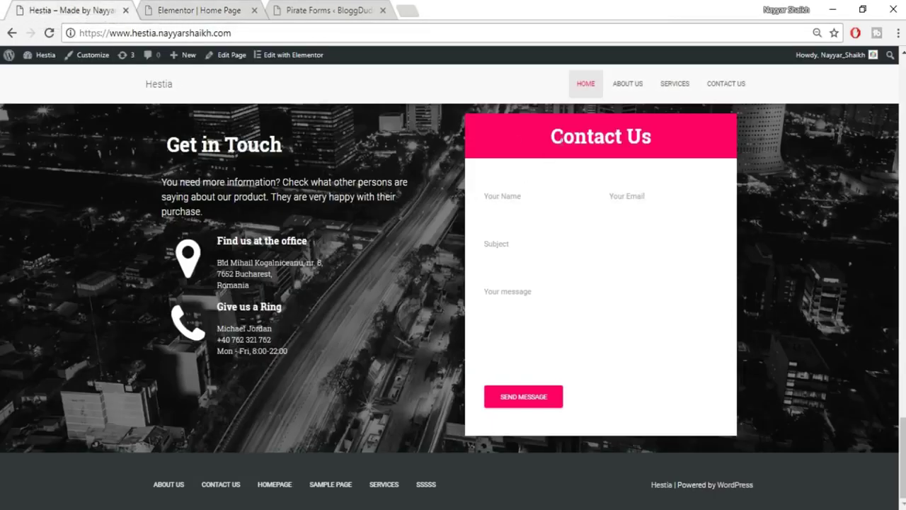
{"action": "left_click_drag", "start_coordinate": [536, 155], "coordinate": [693, 128]}
{"action": "left_click", "coordinate": [693, 136]}
{"action": "left_click", "coordinate": [200, 10]}
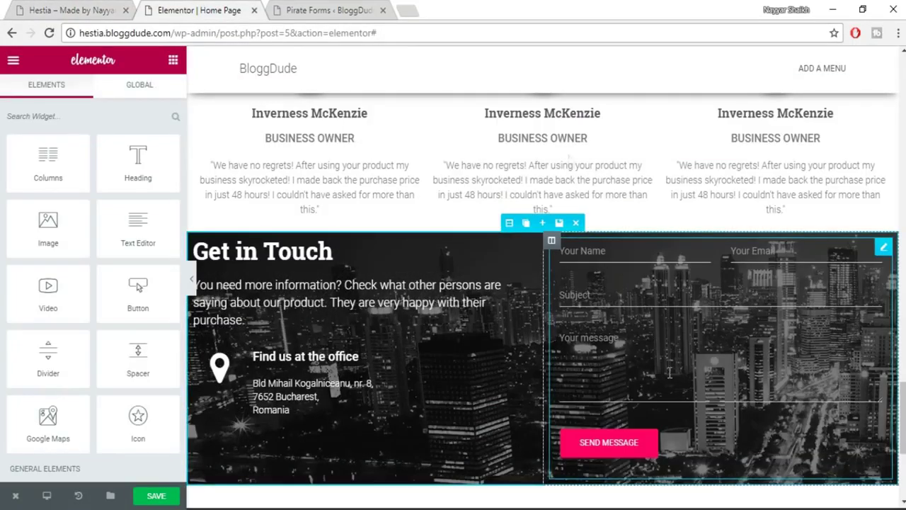
{"action": "left_click", "coordinate": [78, 10]}
{"action": "left_click", "coordinate": [176, 7]}
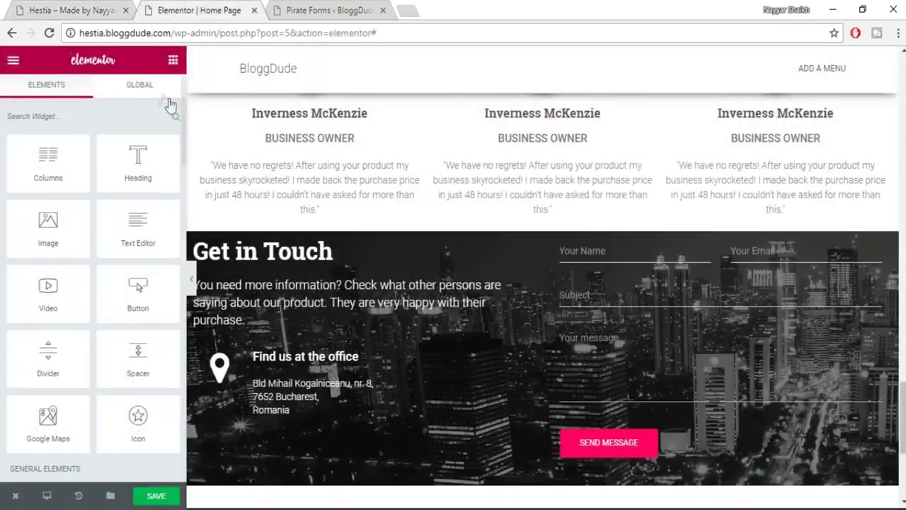
{"action": "left_click_drag", "start_coordinate": [137, 161], "coordinate": [705, 274]}
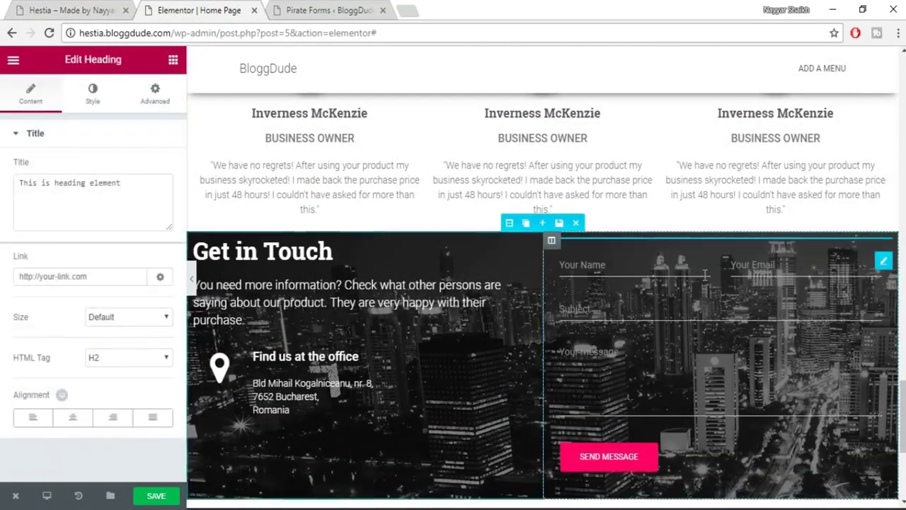
Drop the heading above the form, title it 'Contact Us' copied from the live site, and centre it.
{"action": "left_click", "coordinate": [49, 32]}
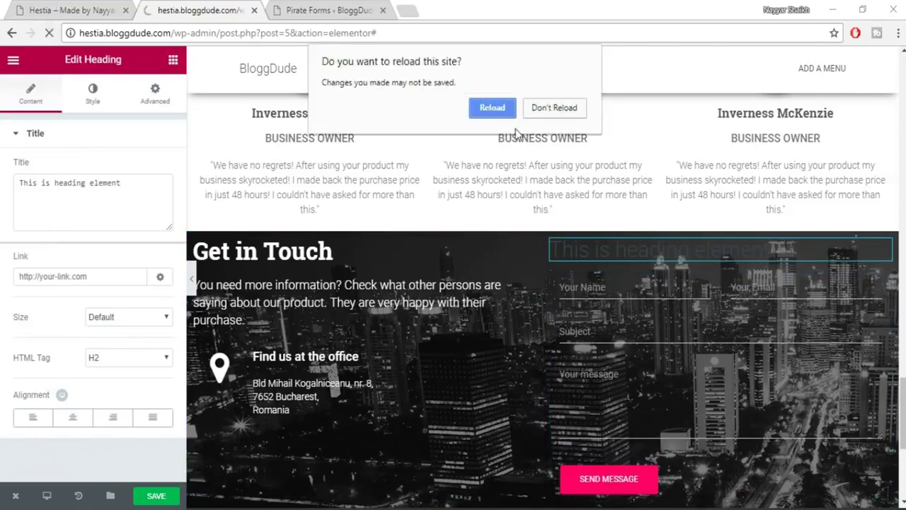
{"action": "left_click", "coordinate": [554, 107]}
{"action": "left_click", "coordinate": [71, 10]}
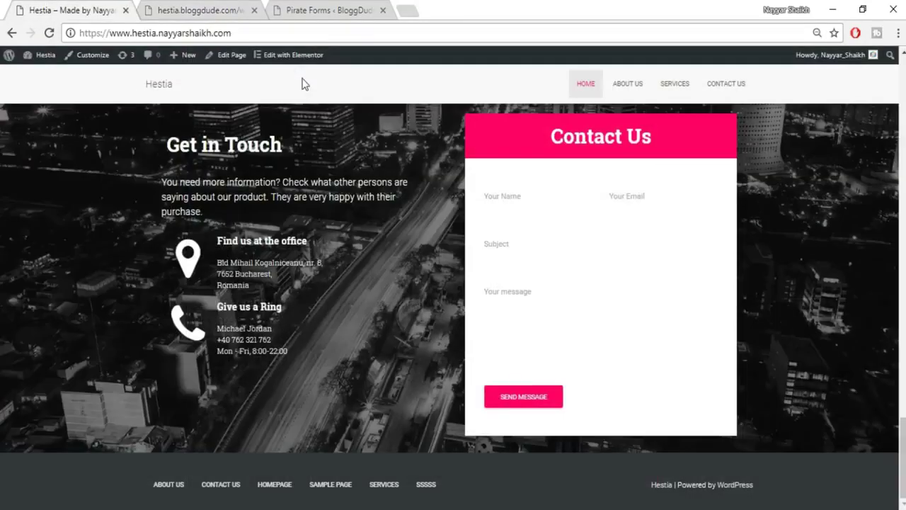
{"action": "left_click_drag", "start_coordinate": [652, 141], "coordinate": [495, 142]}
{"action": "key", "text": "ctrl+c"}
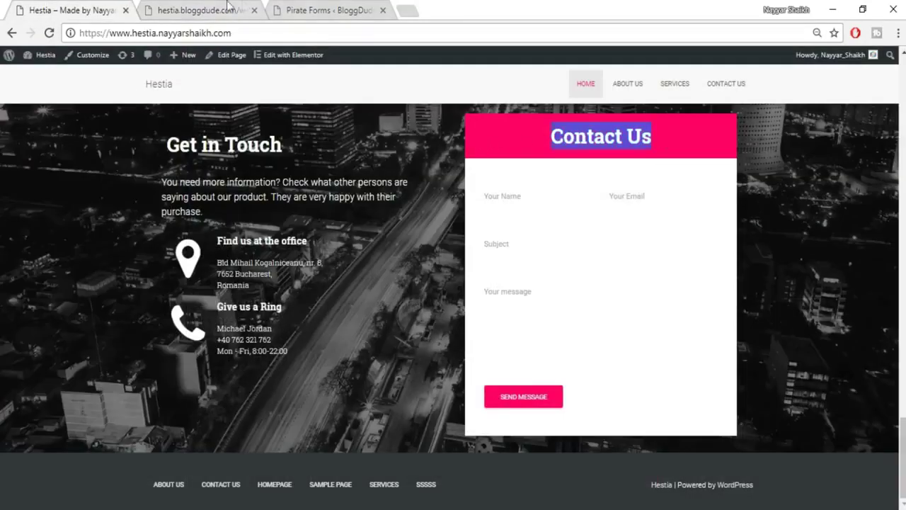
{"action": "left_click", "coordinate": [228, 10]}
{"action": "left_click", "coordinate": [86, 216]}
{"action": "key", "text": "ctrl+a"}
{"action": "key", "text": "ctrl+v"}
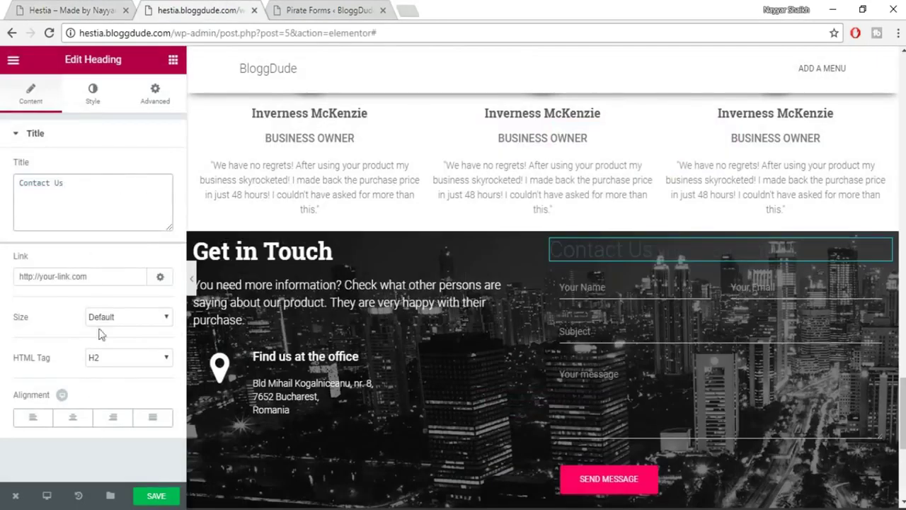
{"action": "left_click", "coordinate": [72, 417]}
Make the Contact Us heading text white in its Style settings.
{"action": "left_click", "coordinate": [91, 112]}
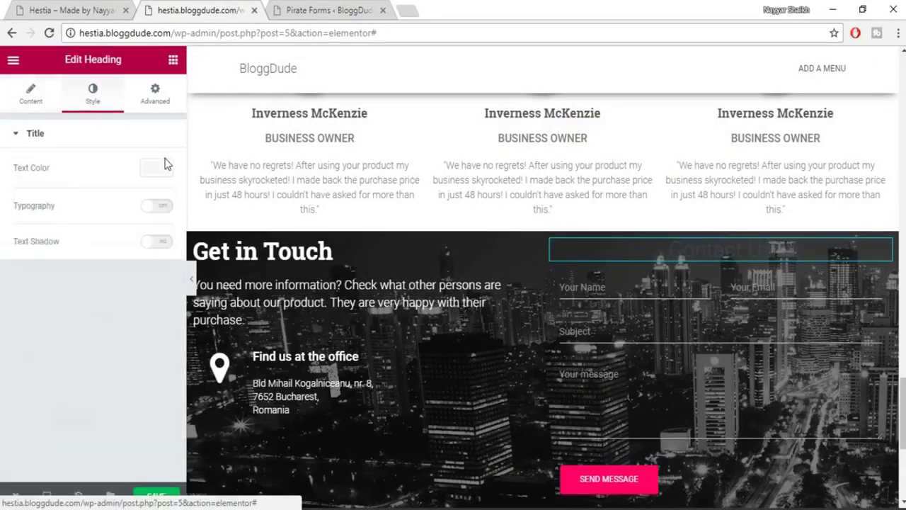
{"action": "left_click", "coordinate": [160, 168]}
{"action": "left_click", "coordinate": [127, 322]}
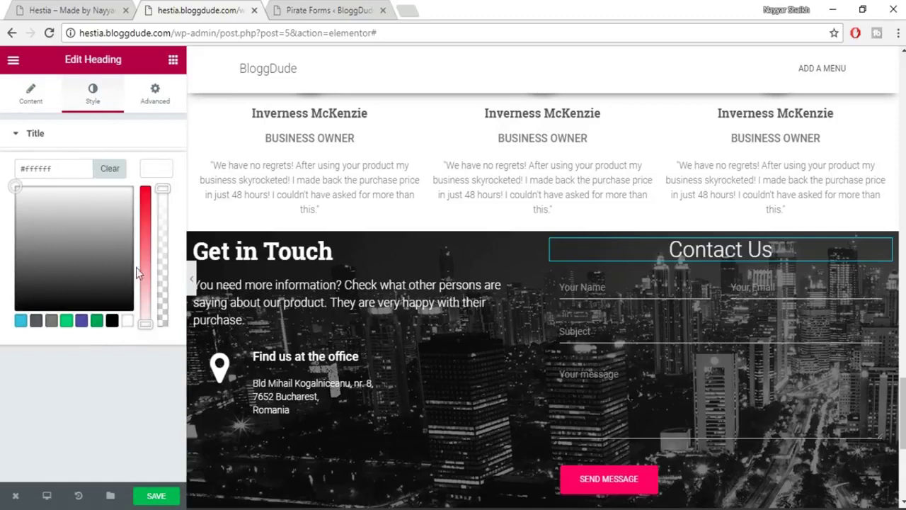
{"action": "left_click", "coordinate": [159, 181]}
Give the heading custom typography: size 35px, weight 600, Roboto Slab font.
{"action": "left_click", "coordinate": [156, 207]}
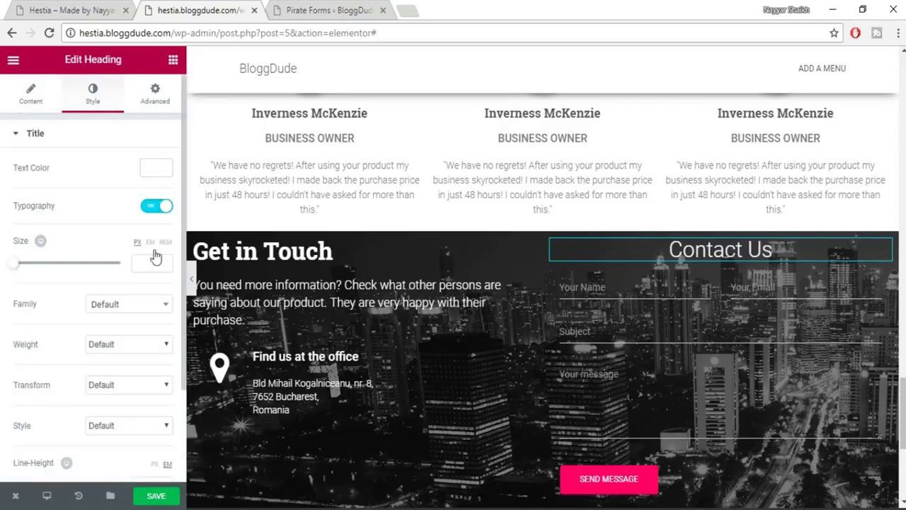
{"action": "type", "text": "35"}
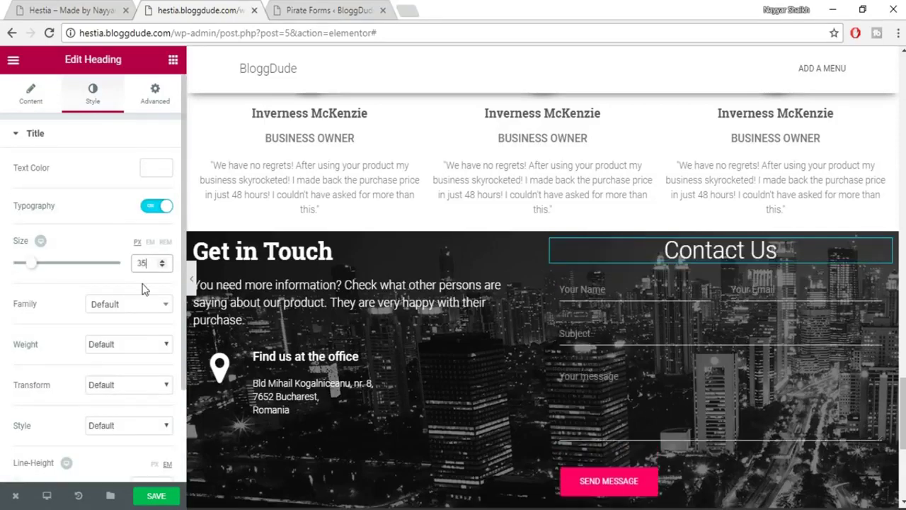
{"action": "left_click", "coordinate": [118, 347]}
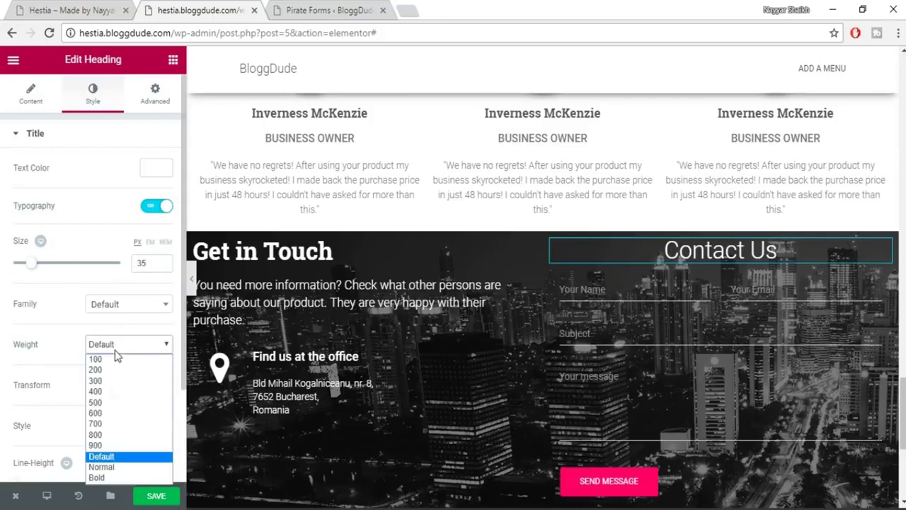
{"action": "left_click", "coordinate": [112, 415]}
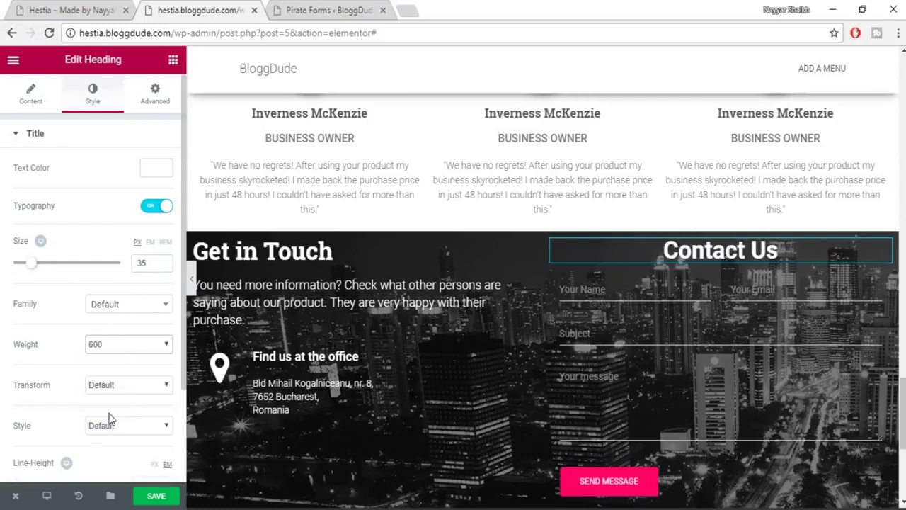
{"action": "left_click", "coordinate": [125, 310]}
{"action": "type", "text": "rob"}
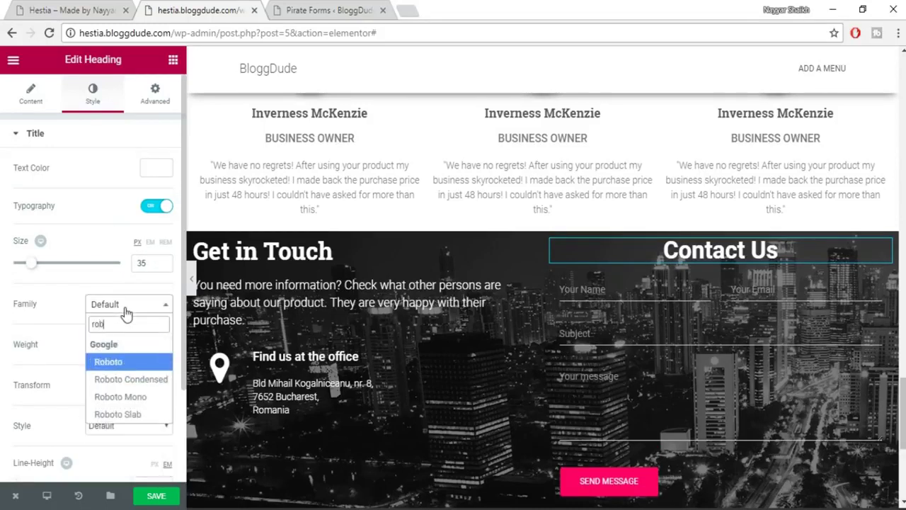
{"action": "type", "text": "o"}
{"action": "key", "text": "Down"}
{"action": "key", "text": "Down"}
{"action": "key", "text": "Down"}
{"action": "key", "text": "Return"}
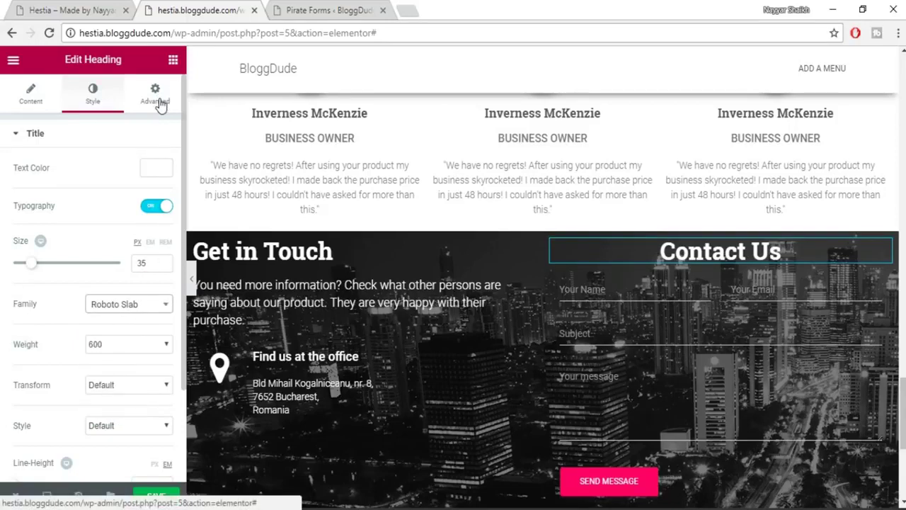
{"action": "scroll", "coordinate": [101, 215], "scroll_direction": "down", "scroll_amount": 2}
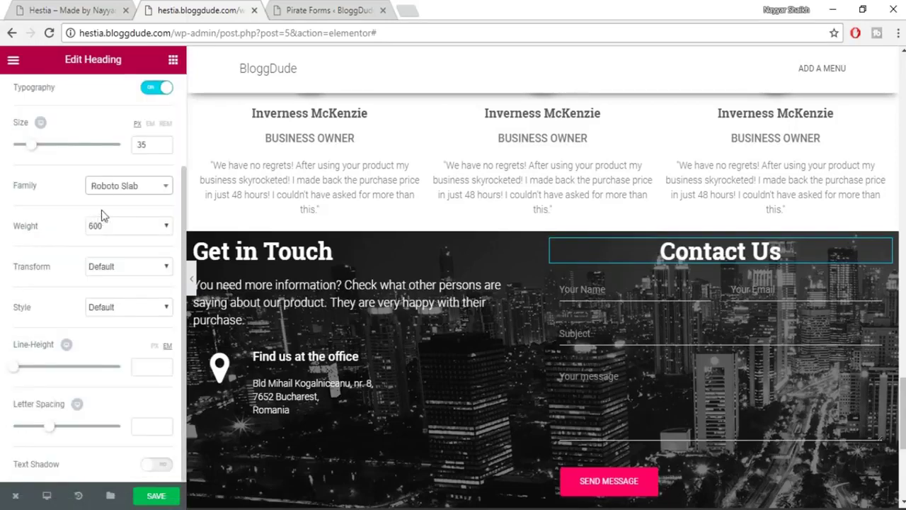
{"action": "scroll", "coordinate": [160, 124], "scroll_direction": "up", "scroll_amount": 2}
In the heading's Advanced settings, expand Background and choose a Classic background type.
{"action": "left_click", "coordinate": [154, 99]}
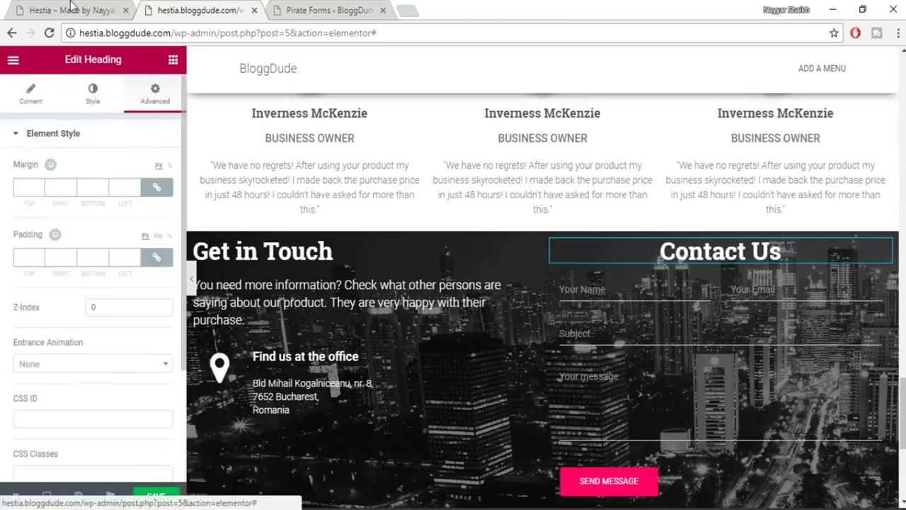
{"action": "key", "text": "ctrl+shift+Tab"}
{"action": "left_click", "coordinate": [707, 152]}
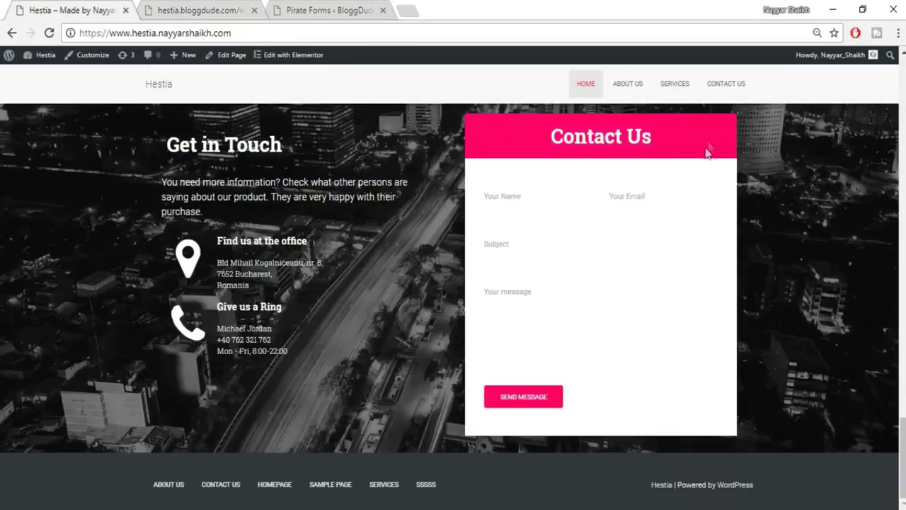
{"action": "left_click", "coordinate": [200, 10]}
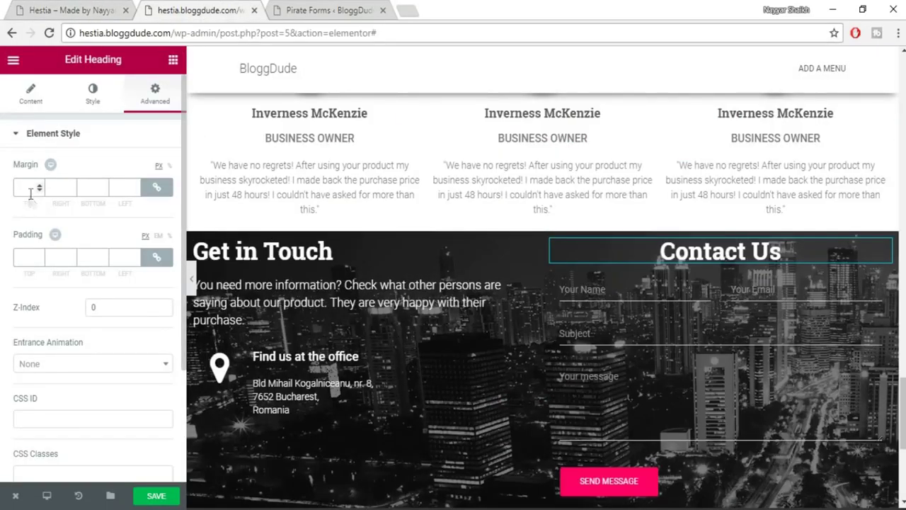
{"action": "scroll", "coordinate": [25, 263], "scroll_direction": "down", "scroll_amount": 3}
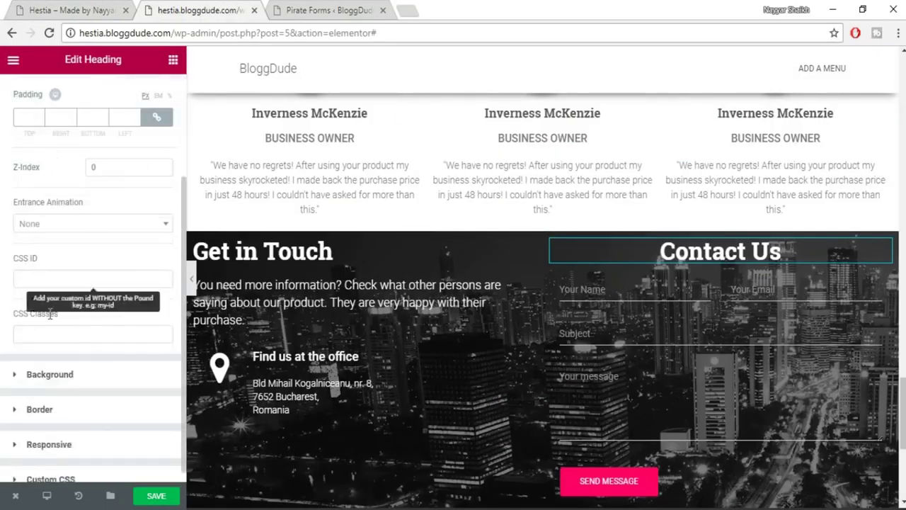
{"action": "left_click", "coordinate": [47, 376]}
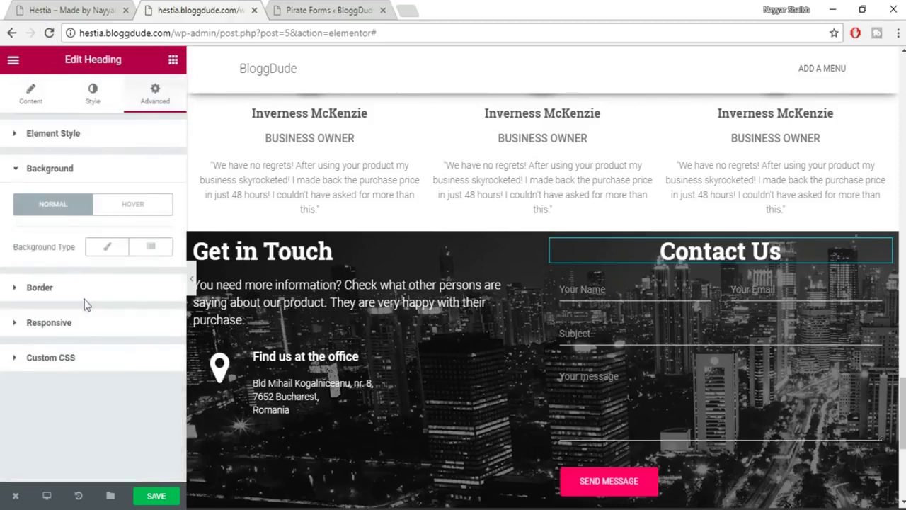
{"action": "left_click", "coordinate": [107, 247]}
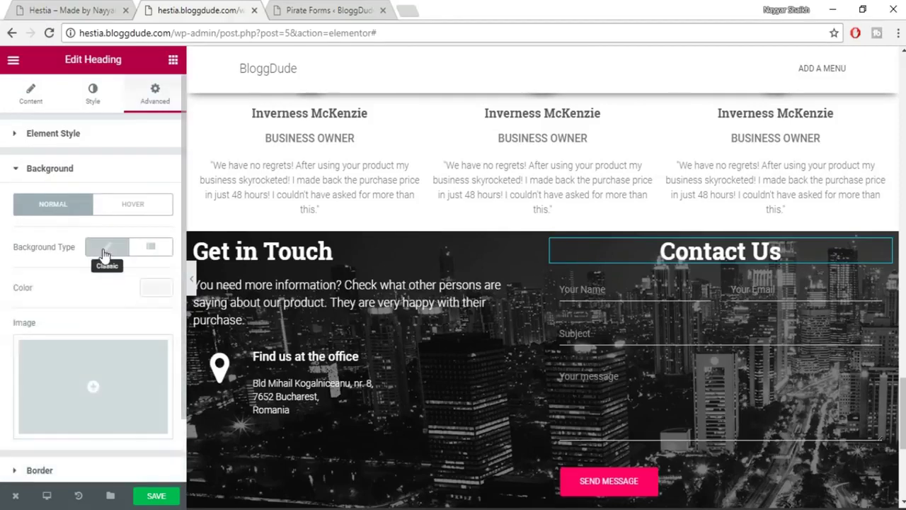
Set the background colour to #e91e63, copied from notes, and compare with the live site.
{"action": "left_click", "coordinate": [157, 289]}
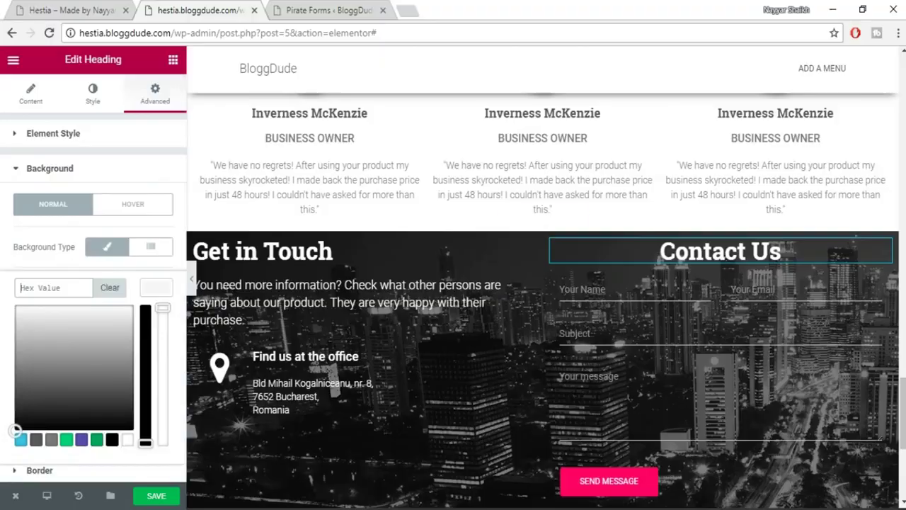
{"action": "key", "text": "alt+Tab"}
{"action": "key", "text": "ctrl+c"}
{"action": "key", "text": "alt+Tab"}
{"action": "left_click", "coordinate": [67, 285]}
{"action": "key", "text": "ctrl+v"}
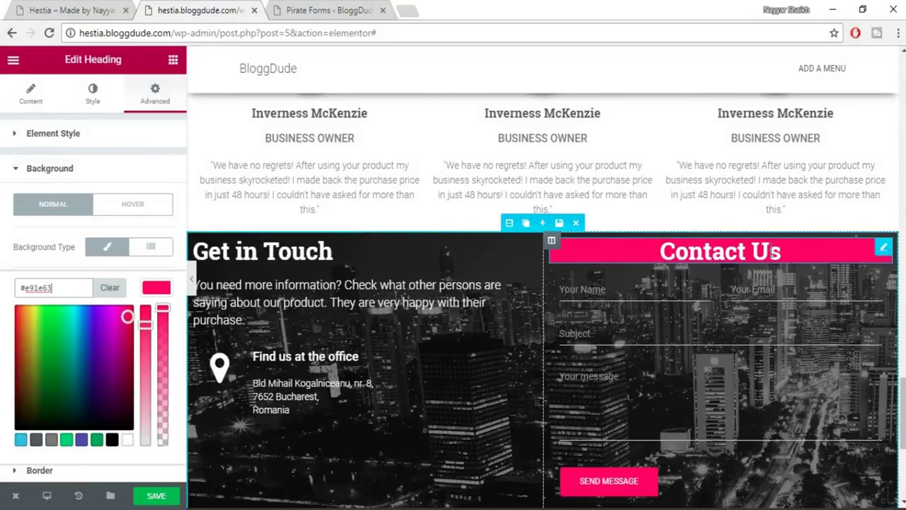
{"action": "key", "text": "alt+space"}
{"action": "key", "text": "Escape"}
{"action": "key", "text": "ctrl+1"}
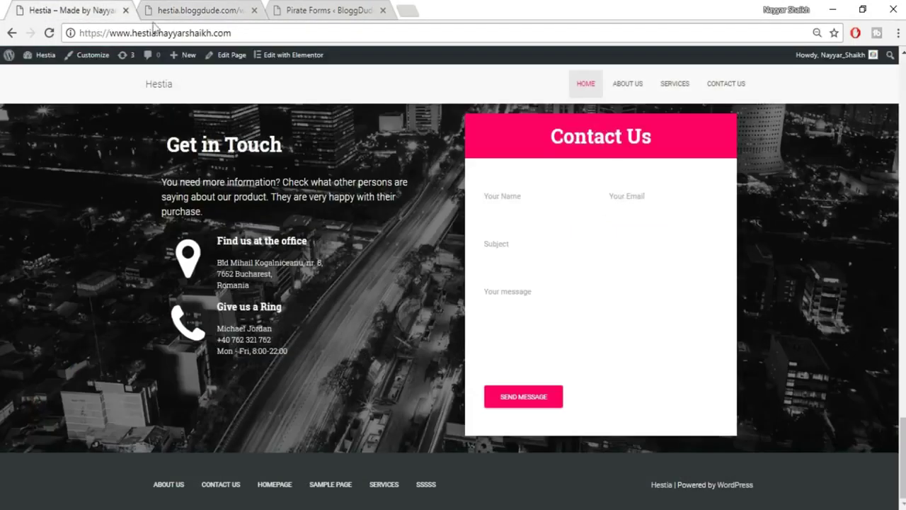
{"action": "left_click", "coordinate": [195, 10]}
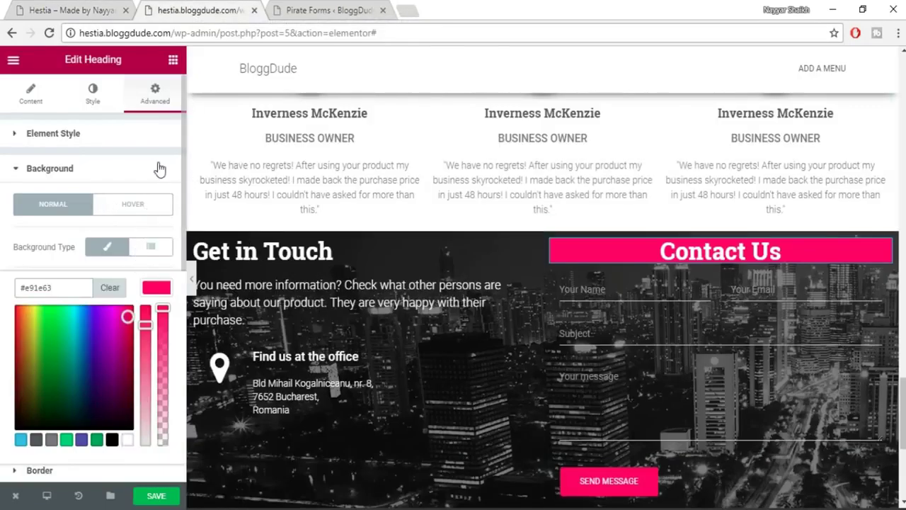
Unlink the heading's padding, set Top and Bottom to 20px, and save the page.
{"action": "left_click", "coordinate": [120, 140]}
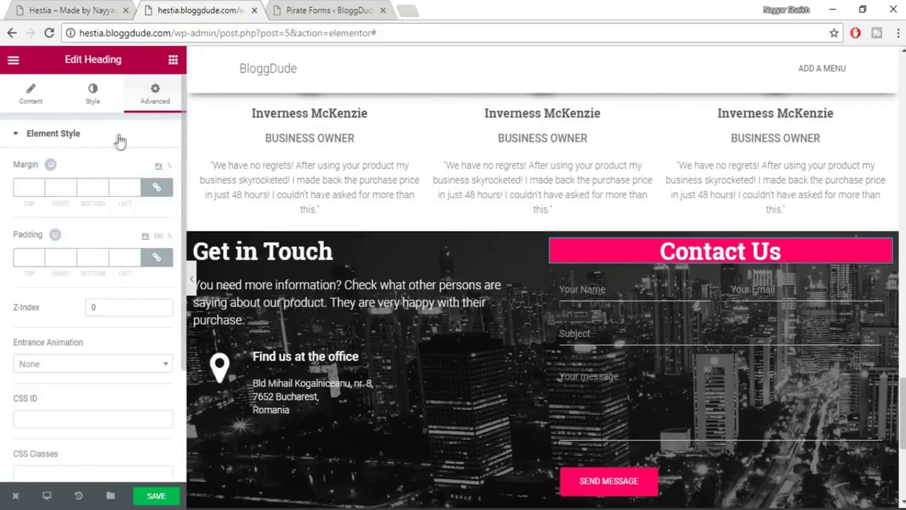
{"action": "left_click", "coordinate": [158, 257]}
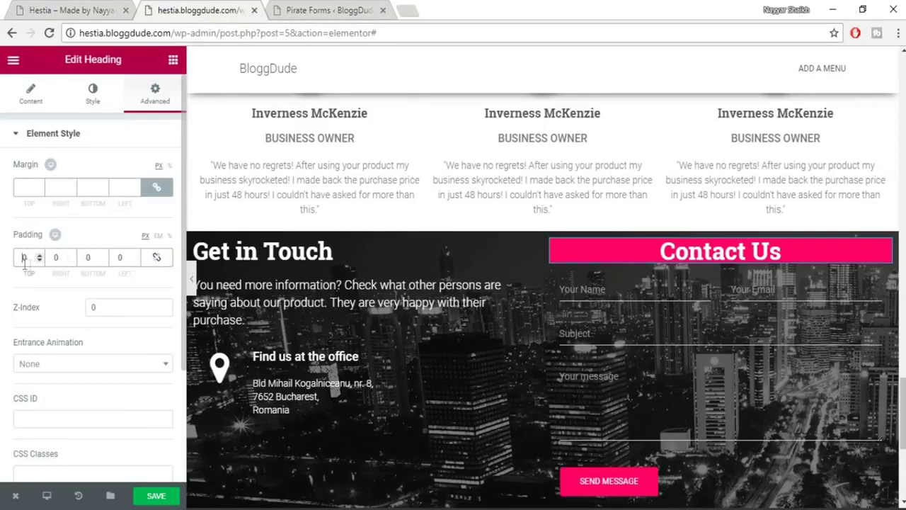
{"action": "type", "text": "3"}
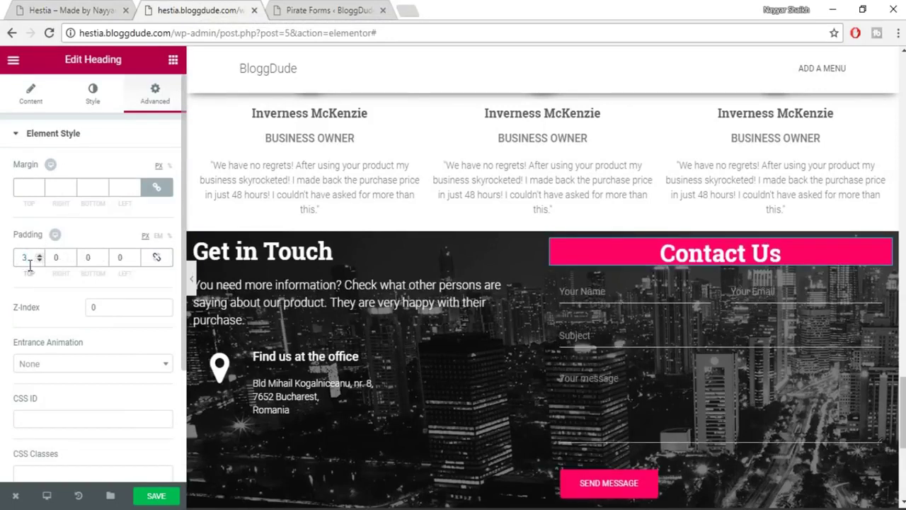
{"action": "type", "text": "20"}
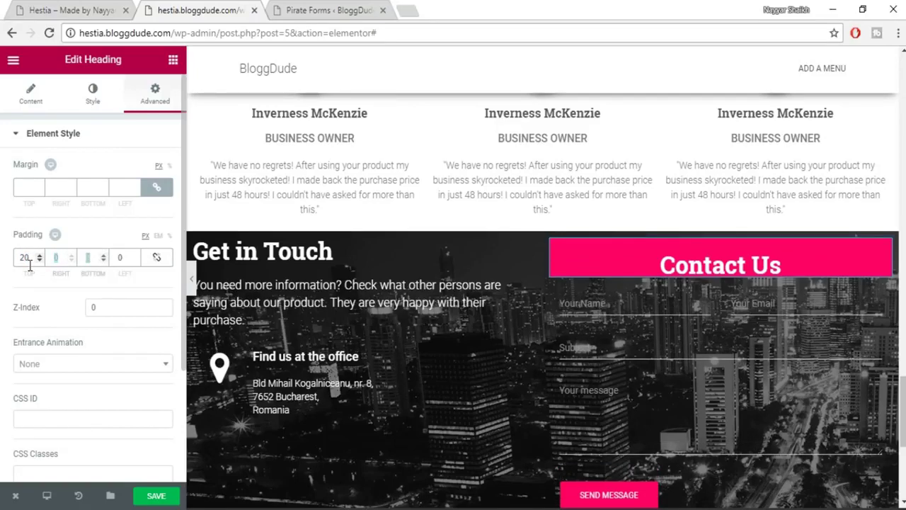
{"action": "type", "text": "20"}
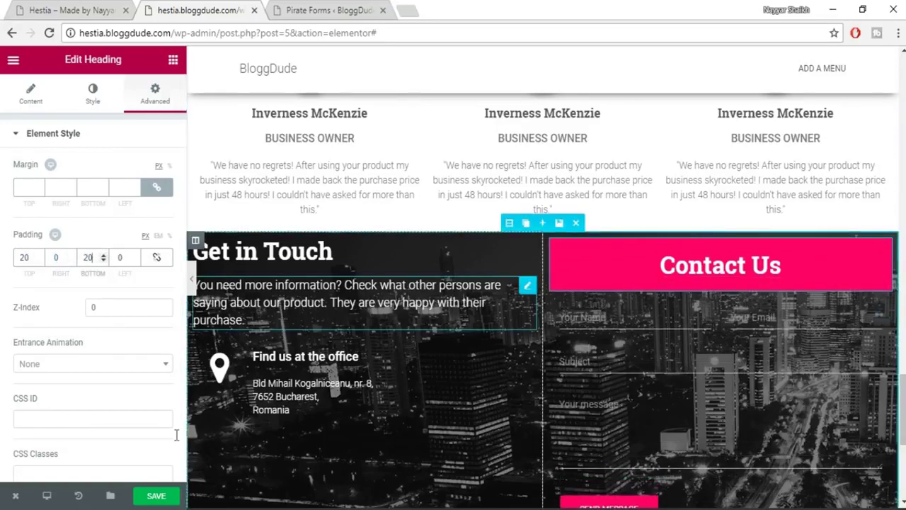
{"action": "scroll", "coordinate": [185, 439], "scroll_direction": "down", "scroll_amount": 1}
{"action": "left_click", "coordinate": [154, 497]}
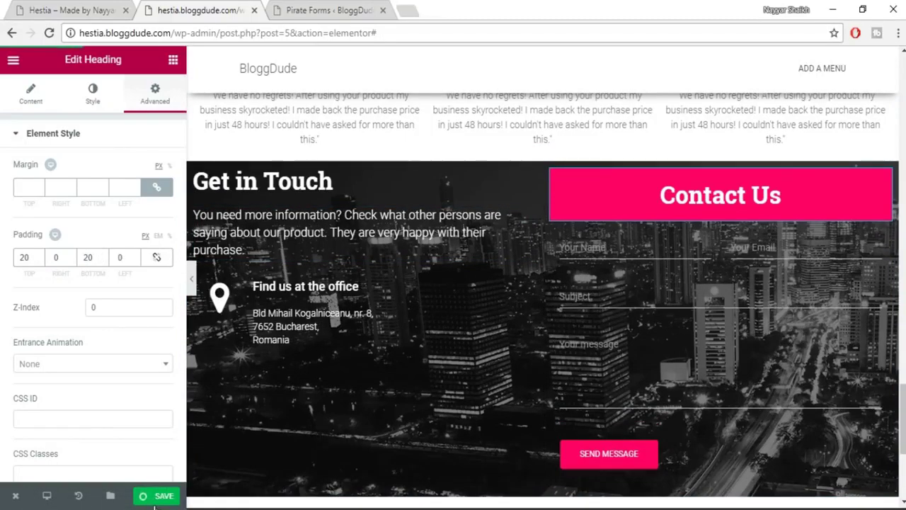
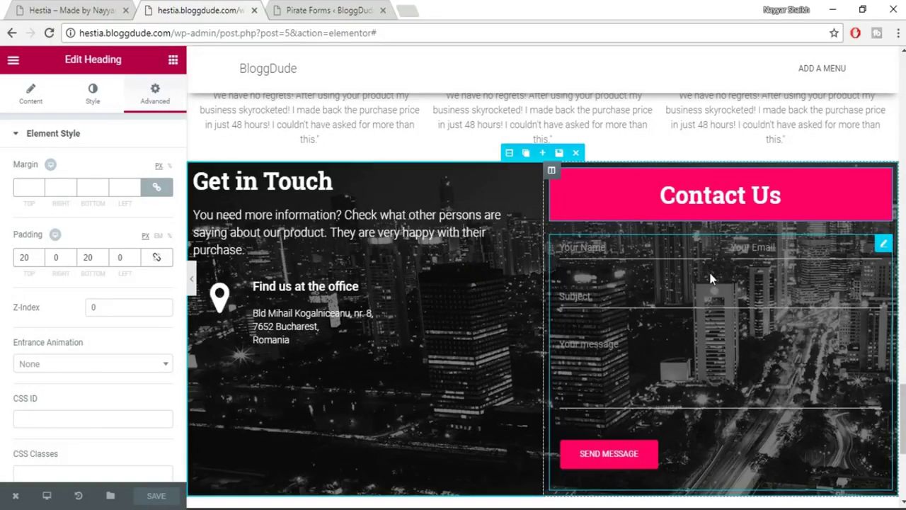
Give the pirate_forms contact form block a classic white (#ffffff) background.
{"action": "left_click", "coordinate": [711, 279]}
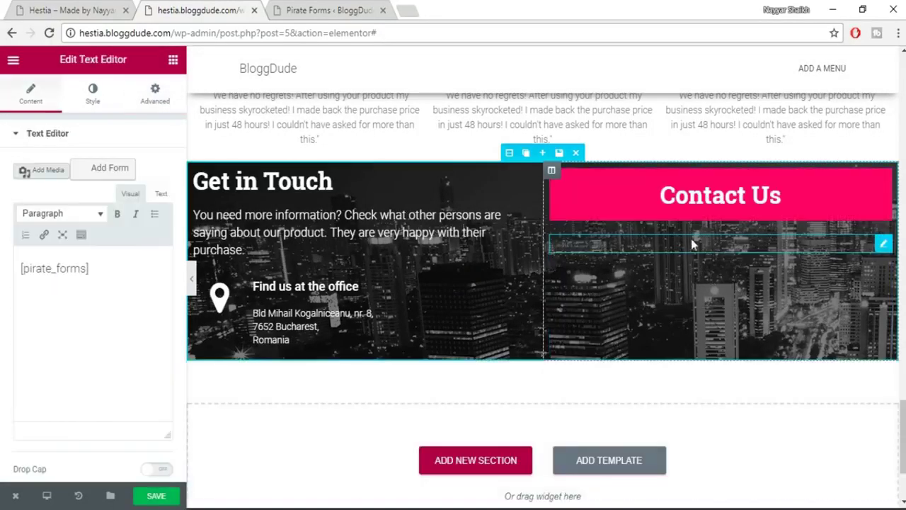
{"action": "left_click", "coordinate": [95, 99]}
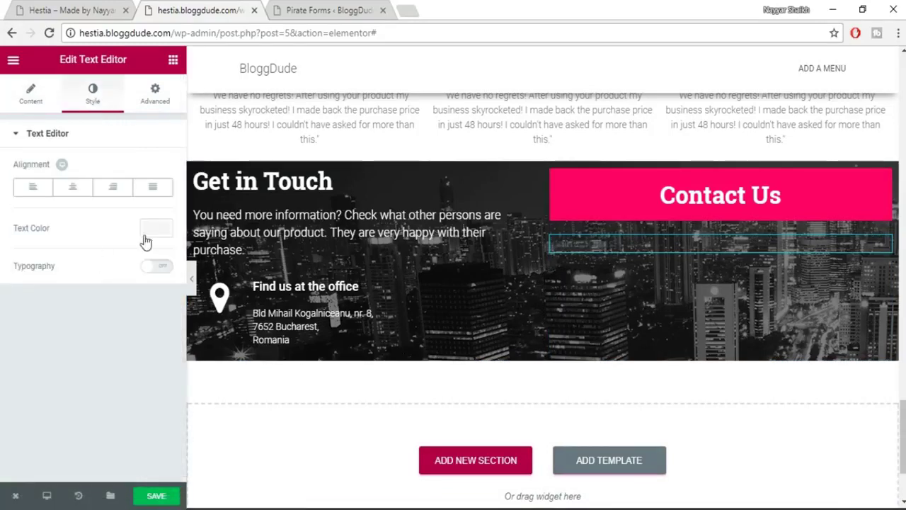
{"action": "left_click", "coordinate": [153, 99]}
{"action": "scroll", "coordinate": [102, 311], "scroll_direction": "down", "scroll_amount": 2}
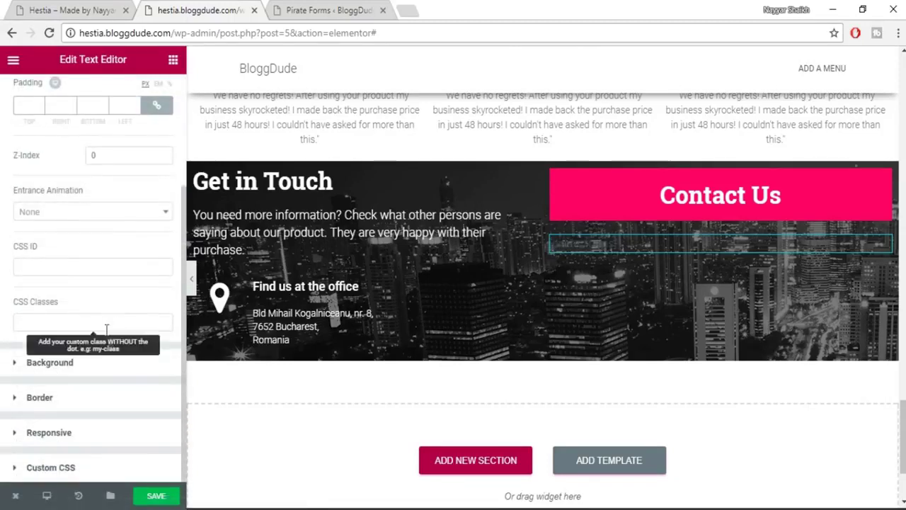
{"action": "left_click", "coordinate": [93, 364]}
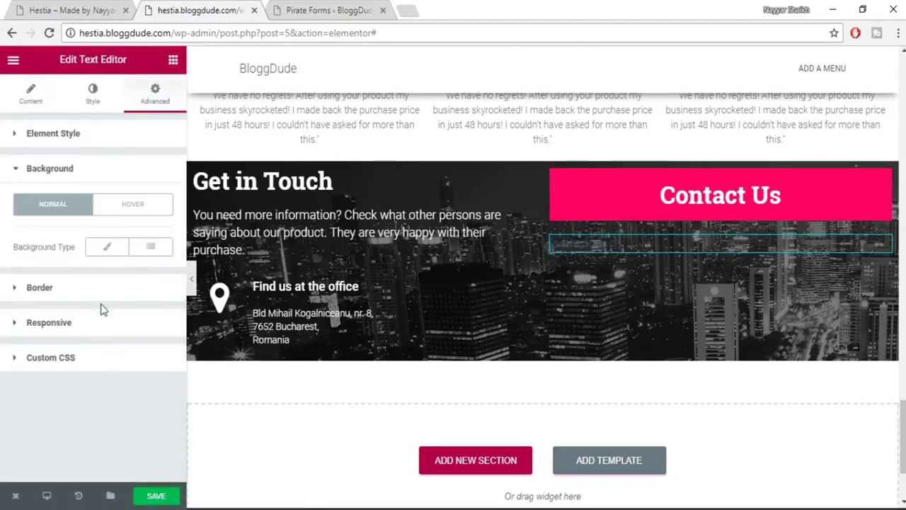
{"action": "left_click", "coordinate": [105, 246]}
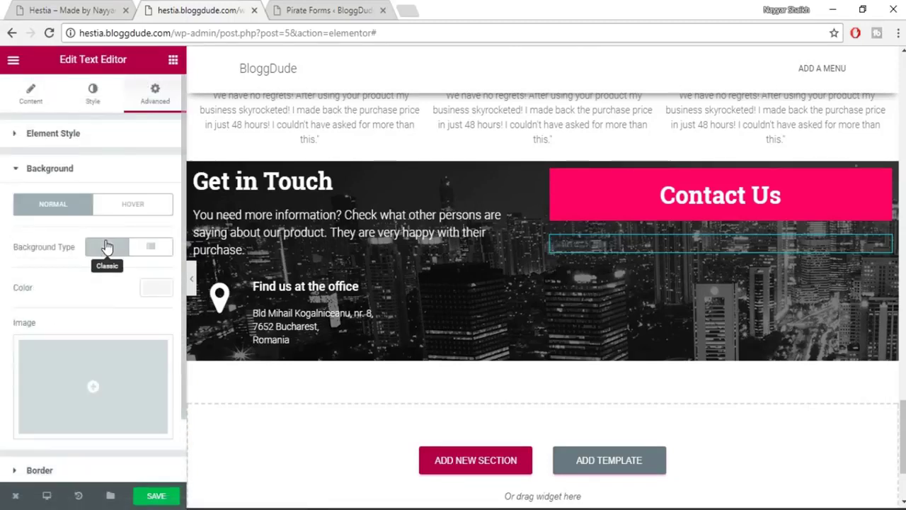
{"action": "left_click", "coordinate": [156, 288]}
{"action": "left_click", "coordinate": [126, 440]}
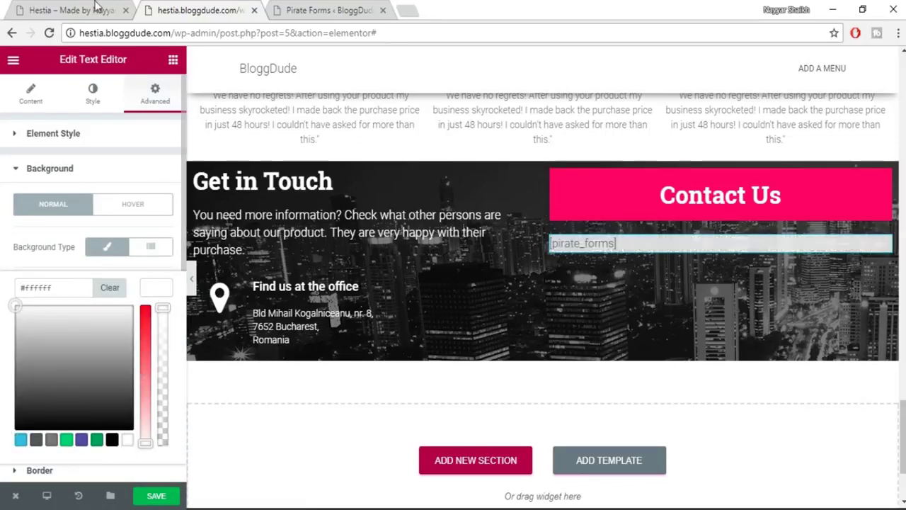
Compare the contact section against the live site tab, then reselect the contact form block.
{"action": "left_click", "coordinate": [96, 7]}
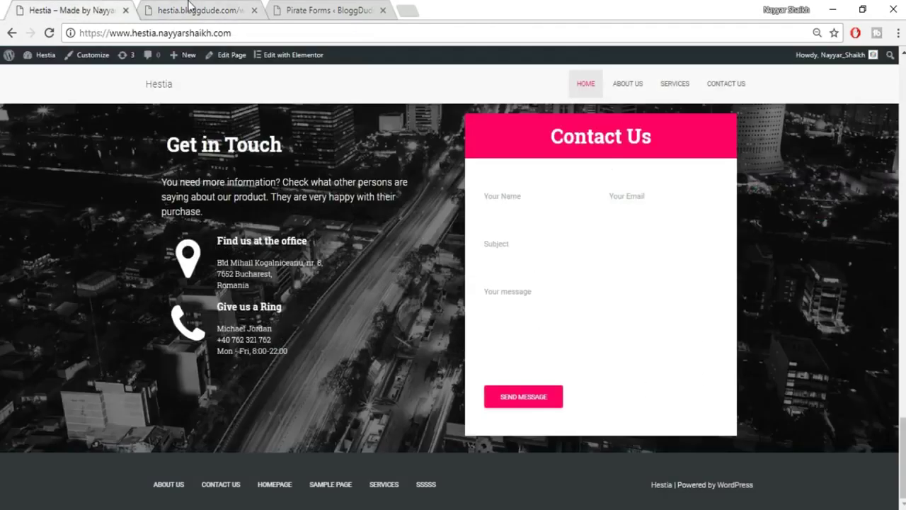
{"action": "left_click", "coordinate": [189, 6]}
{"action": "left_click", "coordinate": [80, 6]}
{"action": "left_click", "coordinate": [188, 7]}
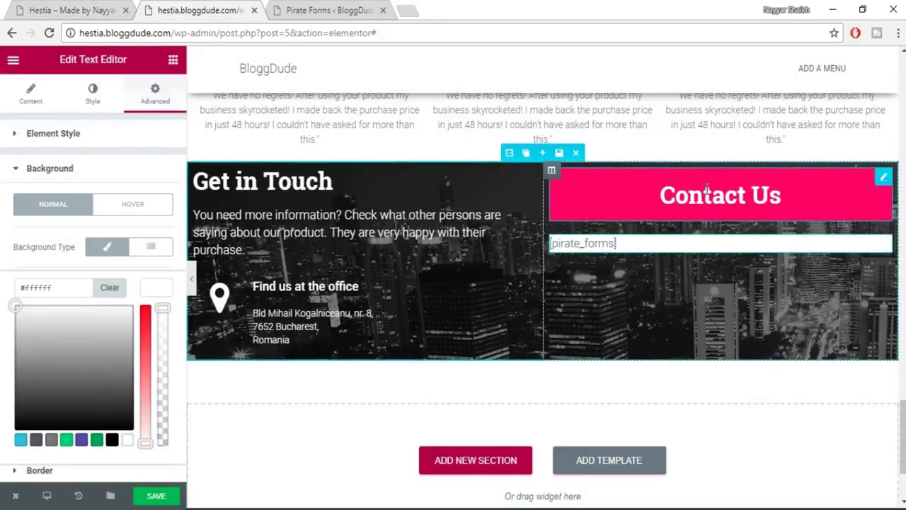
{"action": "left_click", "coordinate": [707, 190]}
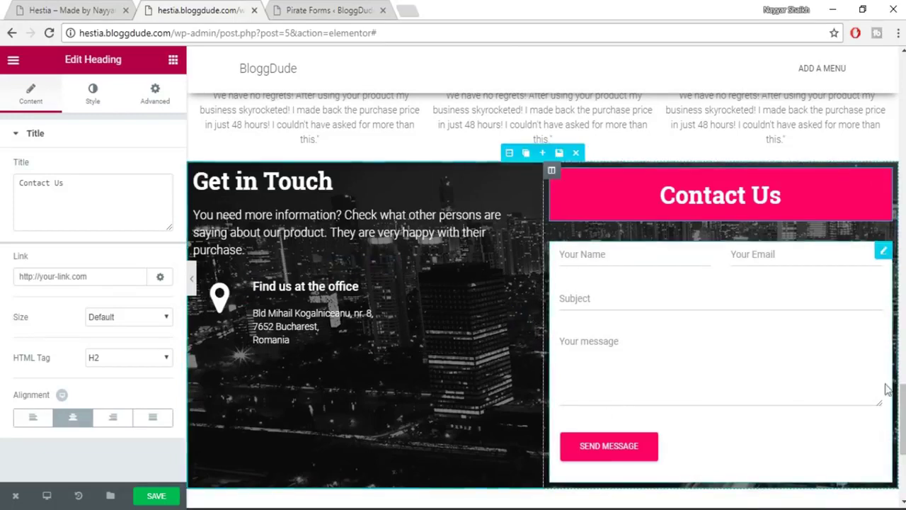
{"action": "key", "text": "ctrl+shift+Tab"}
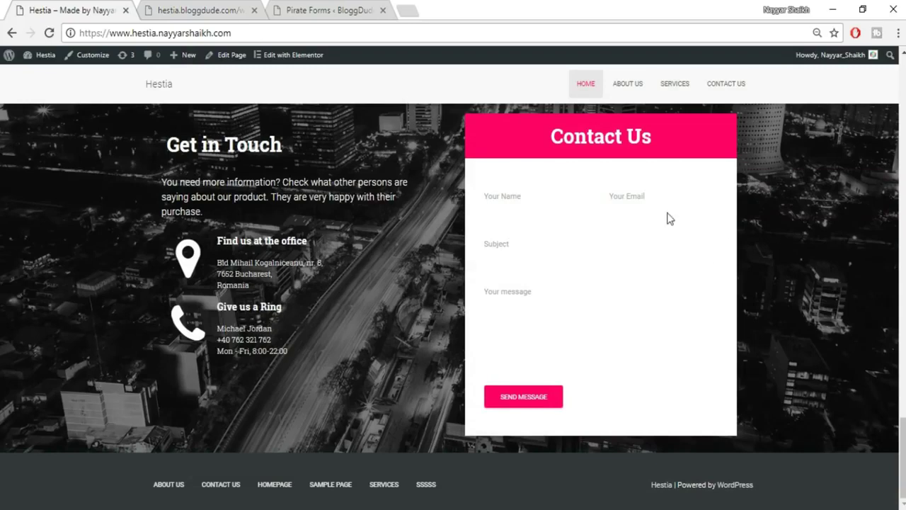
{"action": "left_click", "coordinate": [185, 9]}
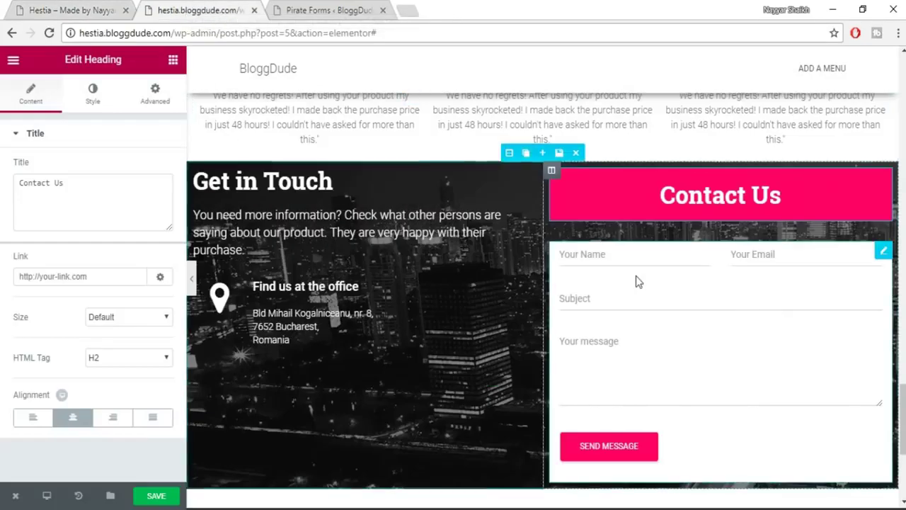
{"action": "left_click", "coordinate": [655, 286]}
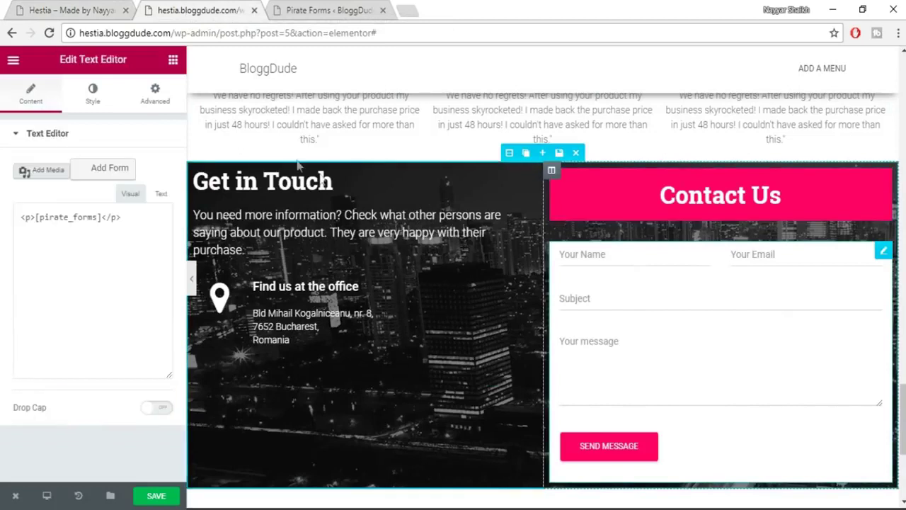
Set the form block's linked Padding fields to 20 on all sides.
{"action": "left_click", "coordinate": [154, 94]}
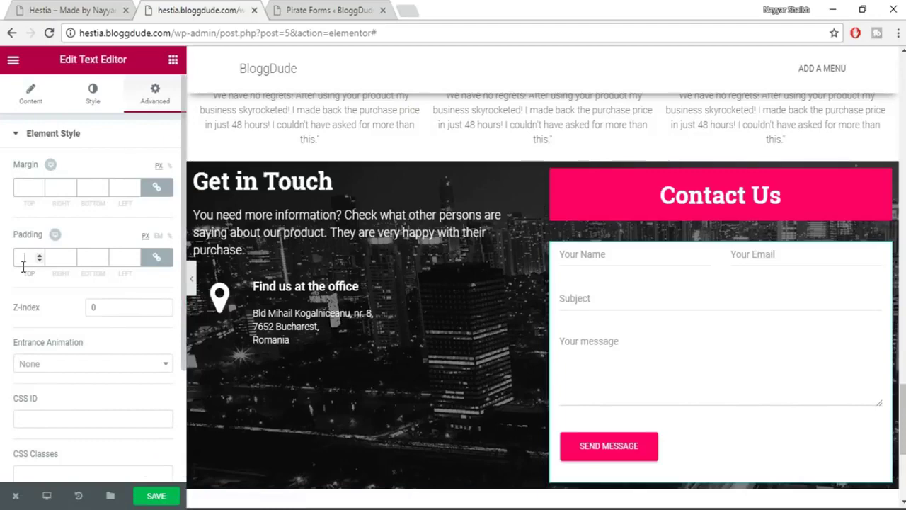
{"action": "type", "text": "20"}
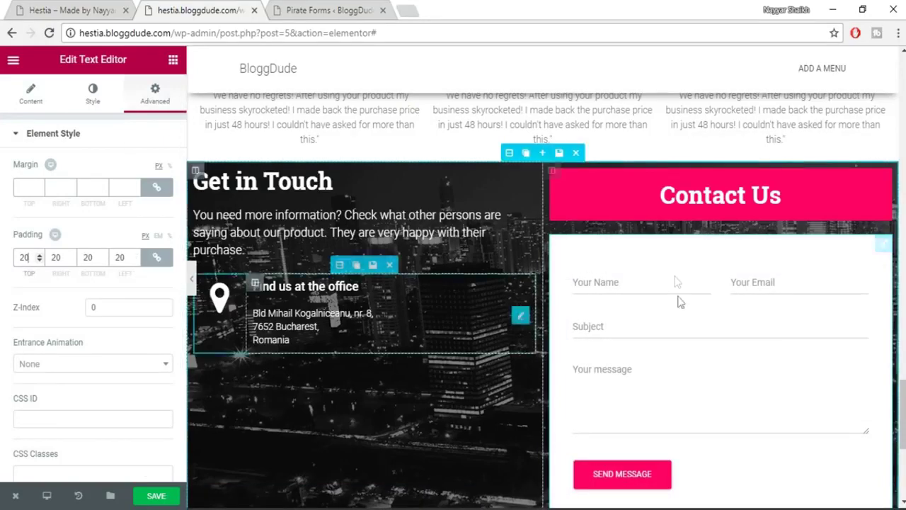
{"action": "scroll", "coordinate": [734, 364], "scroll_direction": "down", "scroll_amount": 2}
{"action": "scroll", "coordinate": [734, 364], "scroll_direction": "up", "scroll_amount": 1}
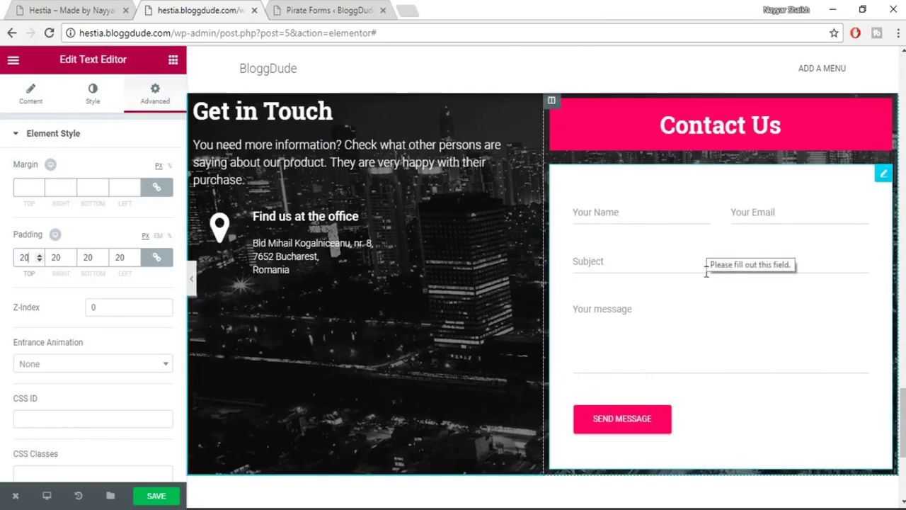
{"action": "scroll", "coordinate": [701, 262], "scroll_direction": "up", "scroll_amount": 1}
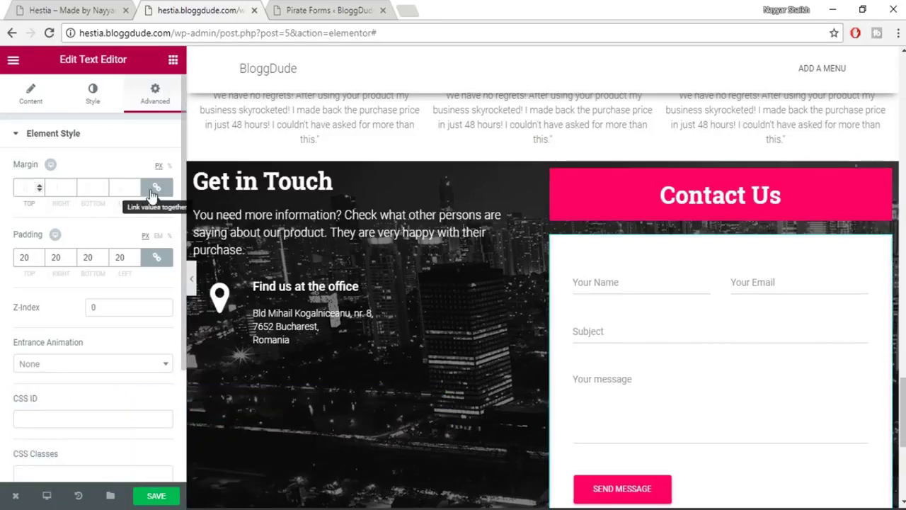
Unlink and clear the form block's margins, then set its top margin to -20.
{"action": "type", "text": "30"}
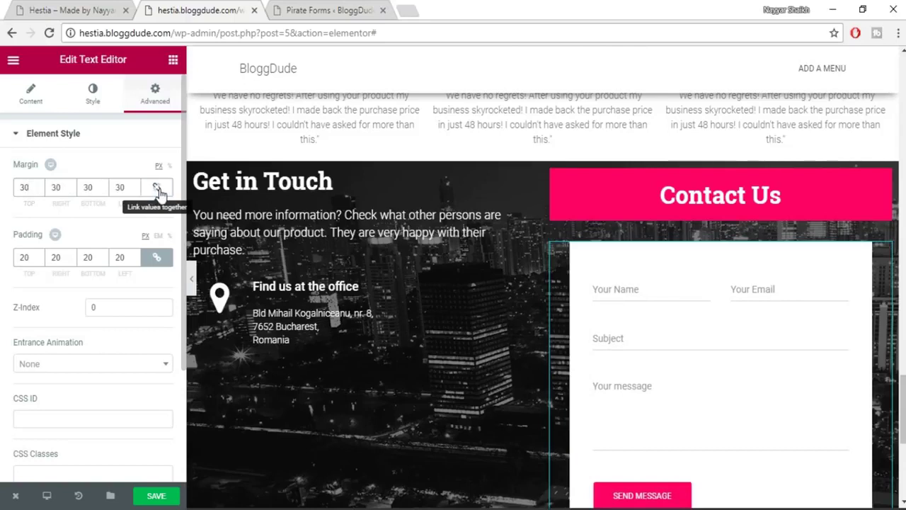
{"action": "left_click", "coordinate": [152, 190]}
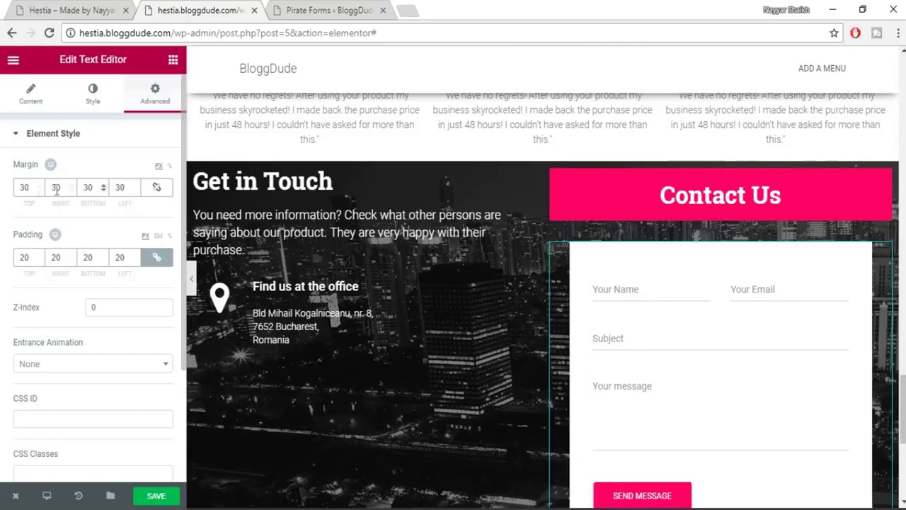
{"action": "left_click", "coordinate": [169, 167]}
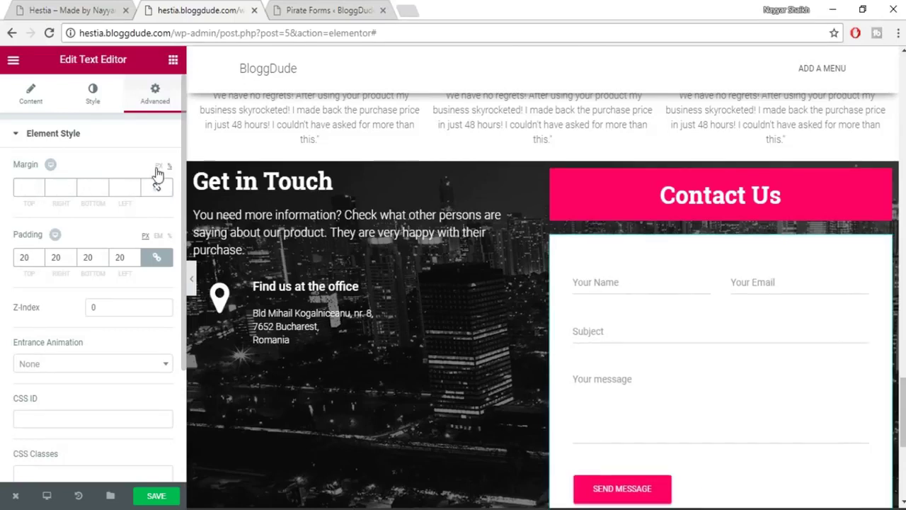
{"action": "left_click", "coordinate": [39, 190]}
{"action": "type", "text": "30"}
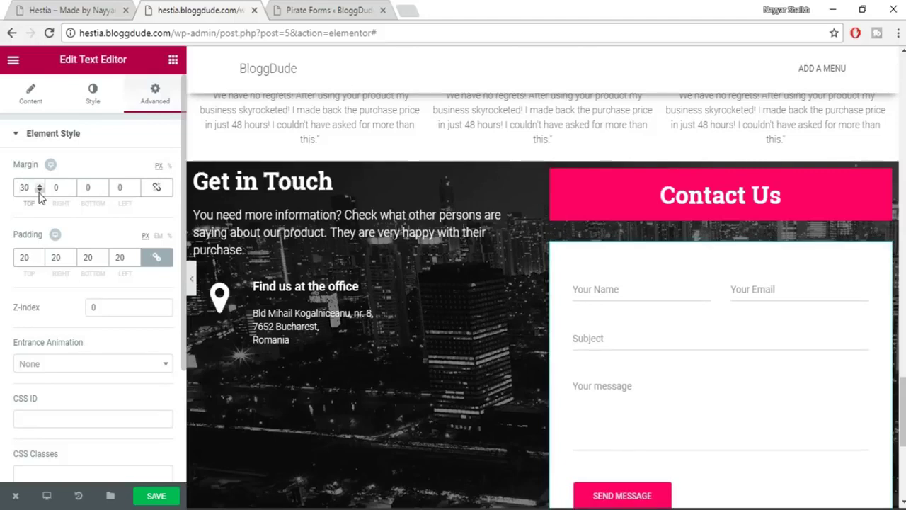
{"action": "key", "text": "Home"}
{"action": "type", "text": "-"}
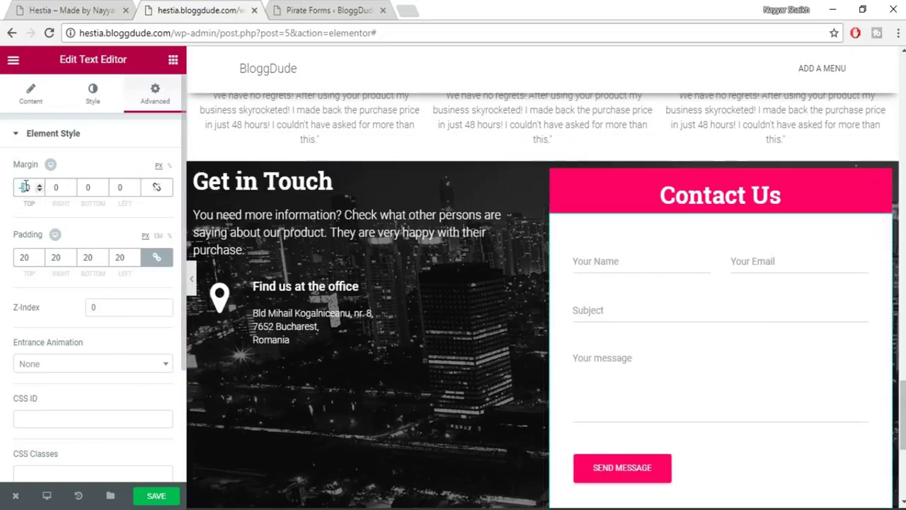
{"action": "type", "text": "20"}
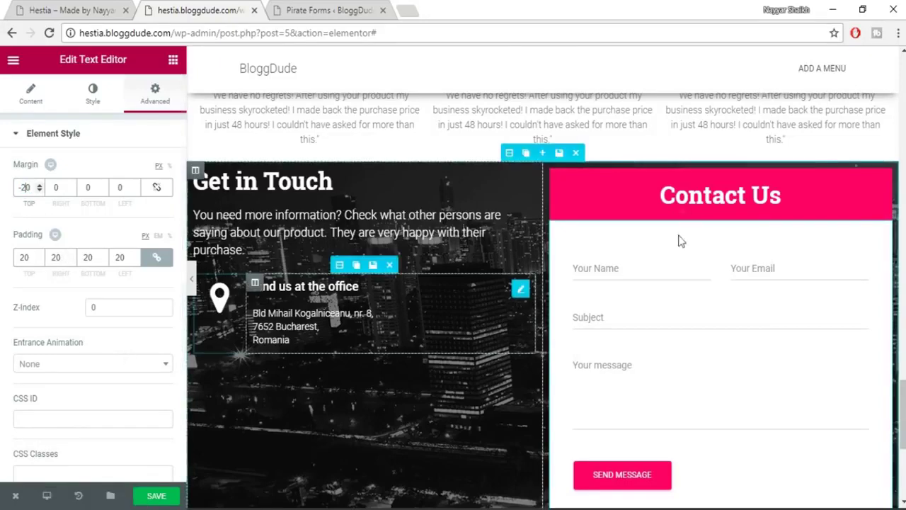
{"action": "scroll", "coordinate": [672, 279], "scroll_direction": "down", "scroll_amount": 2}
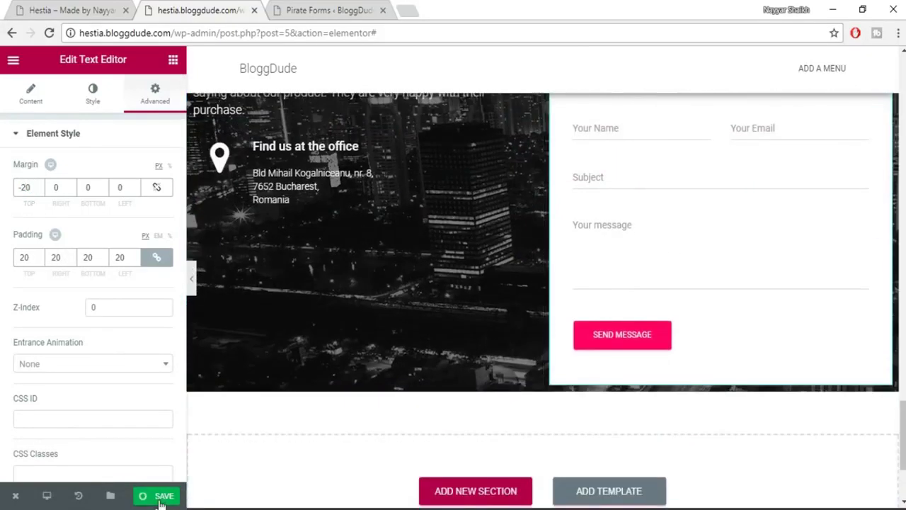
{"action": "scroll", "coordinate": [571, 377], "scroll_direction": "up", "scroll_amount": 6}
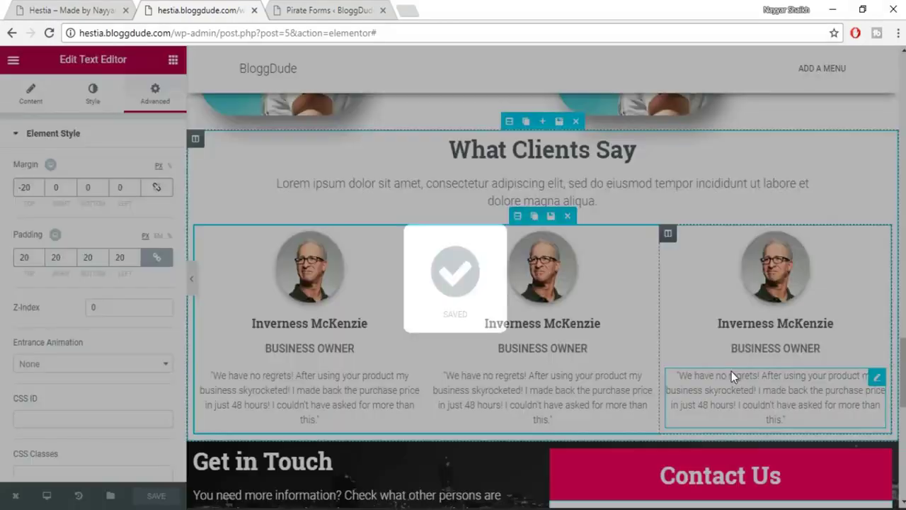
{"action": "scroll", "coordinate": [731, 371], "scroll_direction": "down", "scroll_amount": 4}
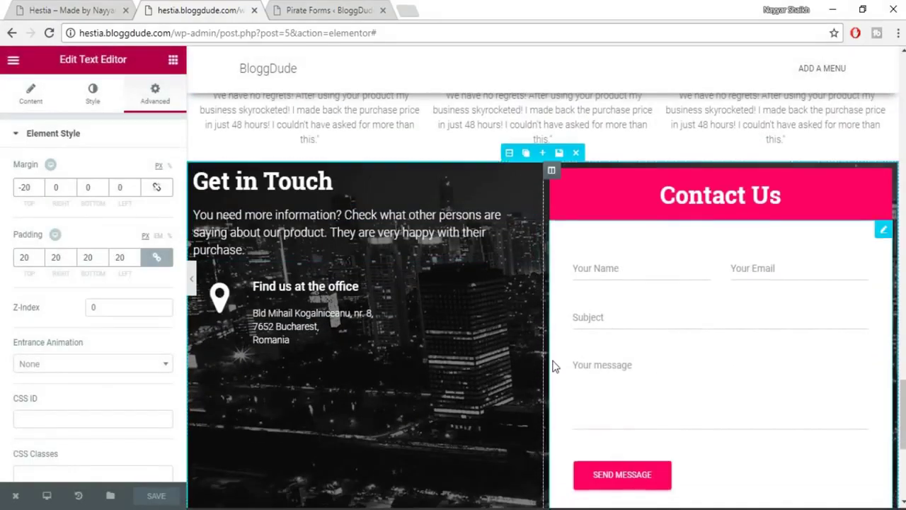
{"action": "scroll", "coordinate": [566, 375], "scroll_direction": "down", "scroll_amount": 1}
{"action": "scroll", "coordinate": [586, 397], "scroll_direction": "up", "scroll_amount": 1}
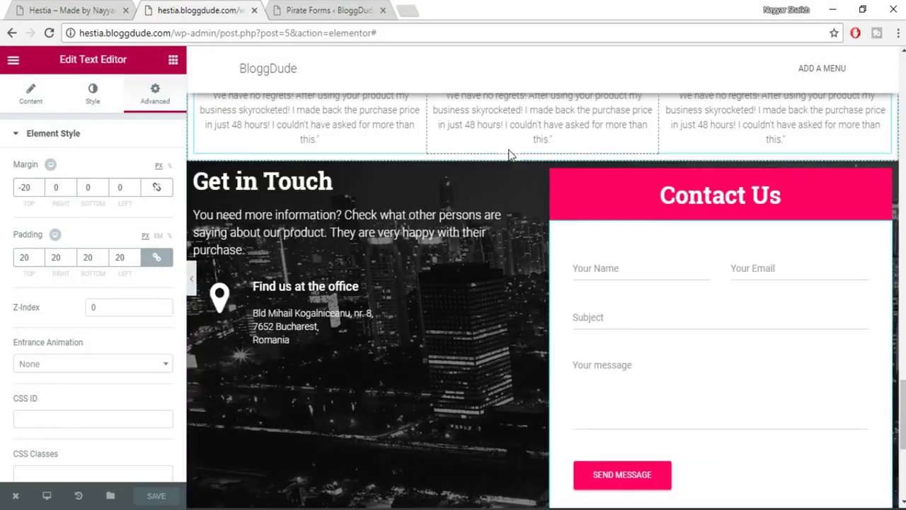
Give the Get in Touch section separate padding of 80 px top and 50 px bottom.
{"action": "left_click", "coordinate": [509, 153]}
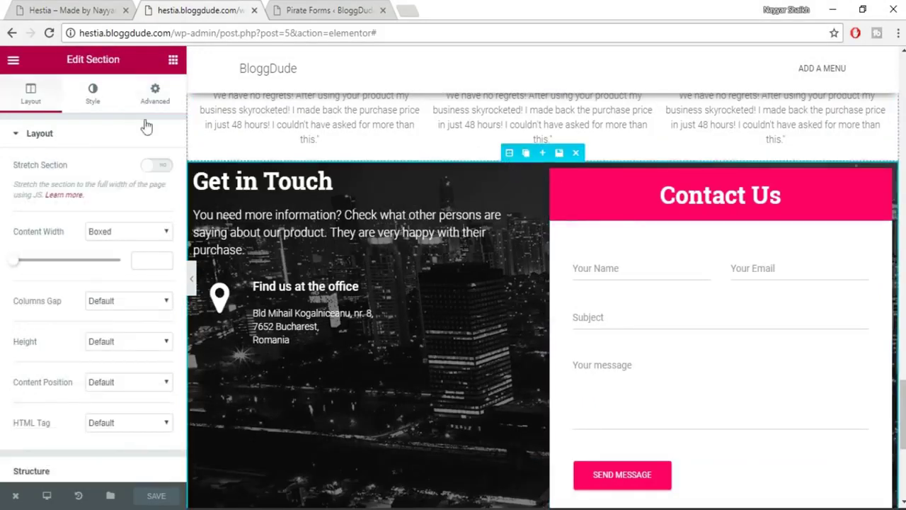
{"action": "left_click", "coordinate": [155, 94]}
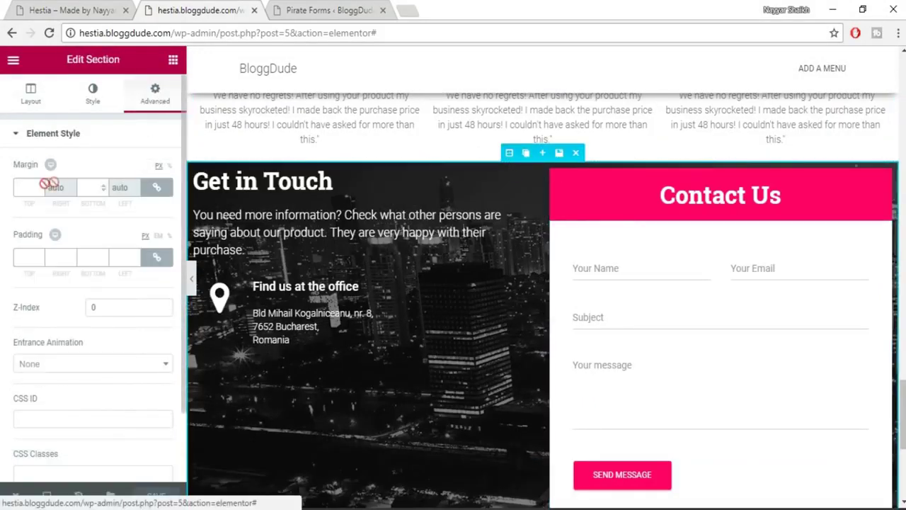
{"action": "left_click", "coordinate": [155, 257]}
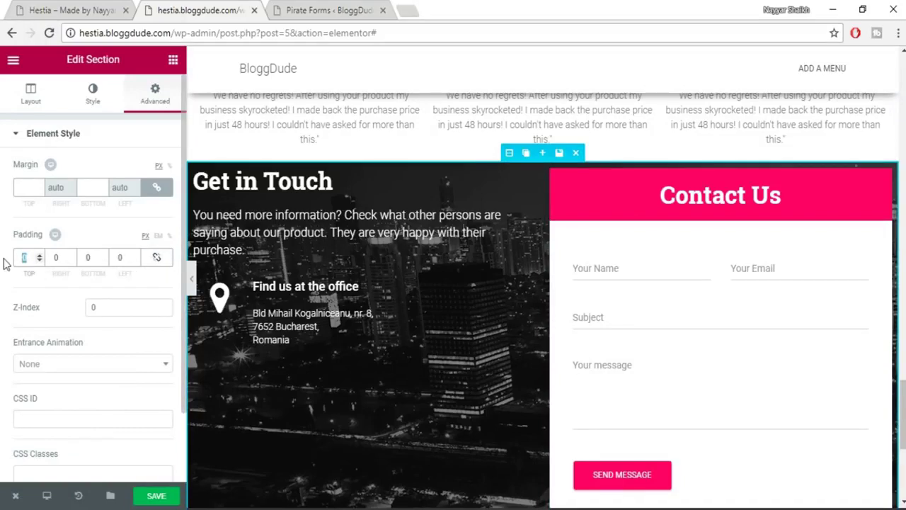
{"action": "type", "text": "80"}
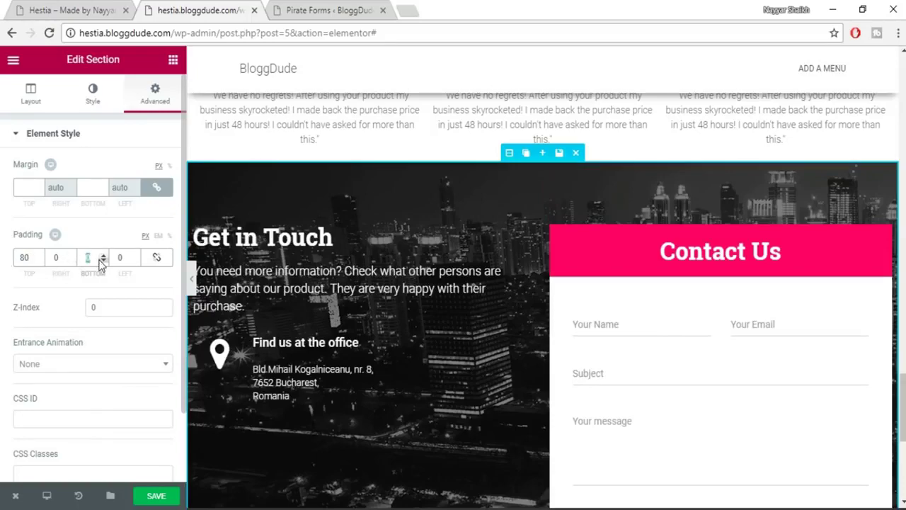
{"action": "scroll", "coordinate": [513, 241], "scroll_direction": "down", "scroll_amount": 3}
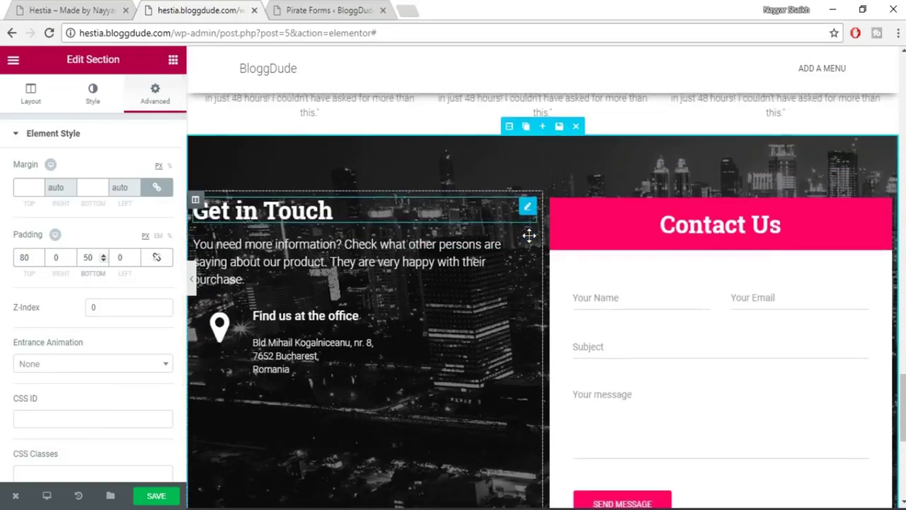
{"action": "scroll", "coordinate": [496, 383], "scroll_direction": "up", "scroll_amount": 4}
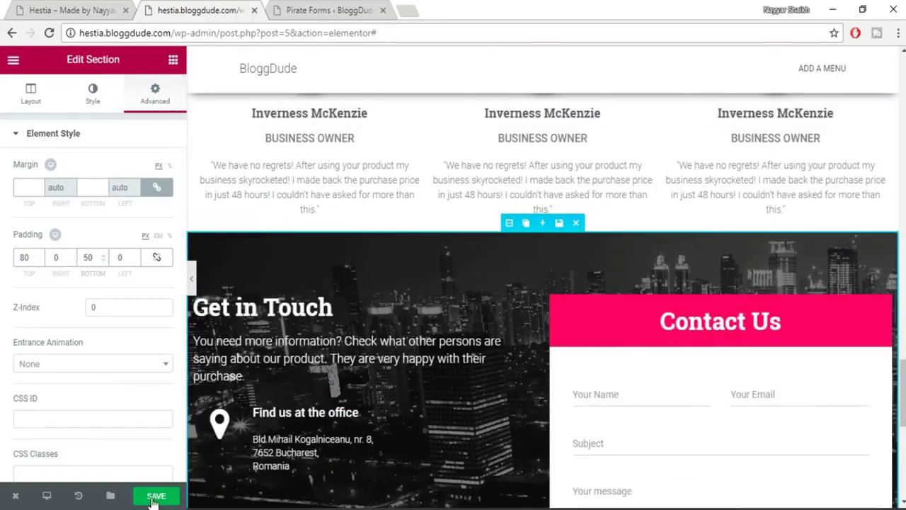
{"action": "scroll", "coordinate": [692, 330], "scroll_direction": "up", "scroll_amount": 2}
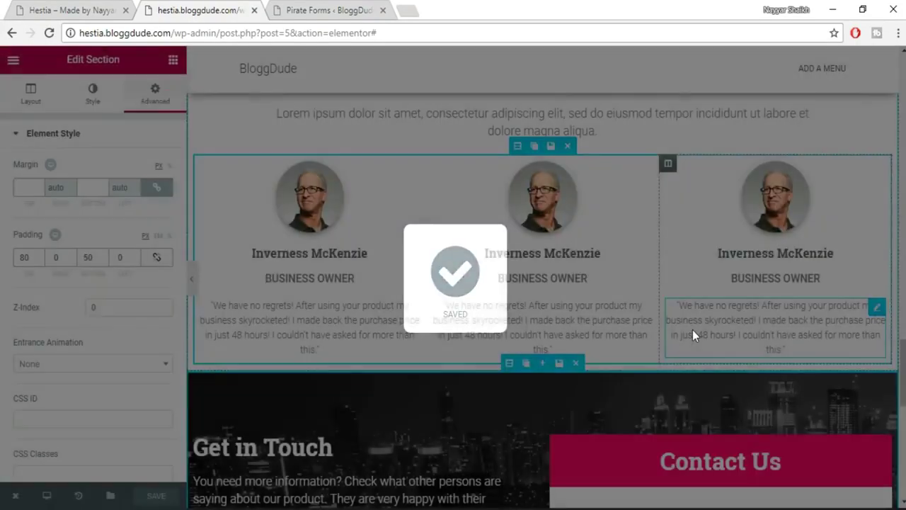
{"action": "scroll", "coordinate": [693, 330], "scroll_direction": "up", "scroll_amount": 7}
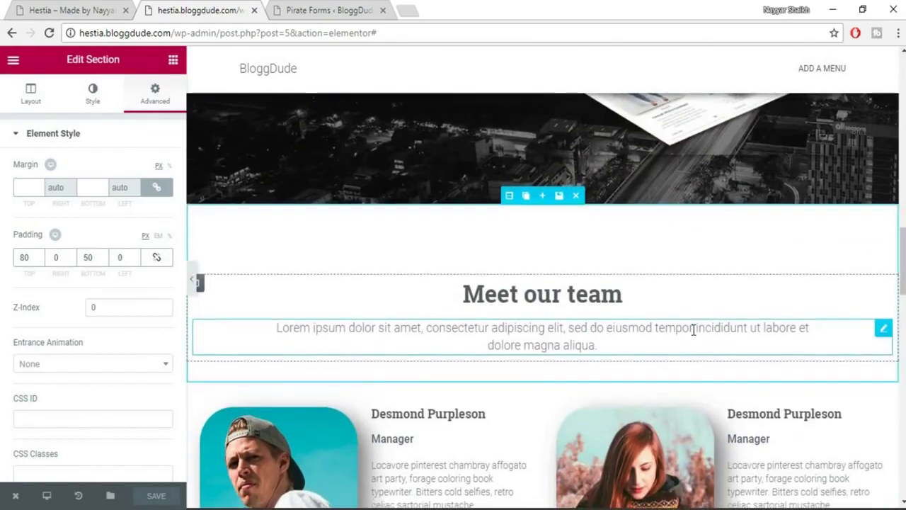
Check the reference site's contact section in the first tab, then return to the editor.
{"action": "scroll", "coordinate": [692, 329], "scroll_direction": "down", "scroll_amount": 7}
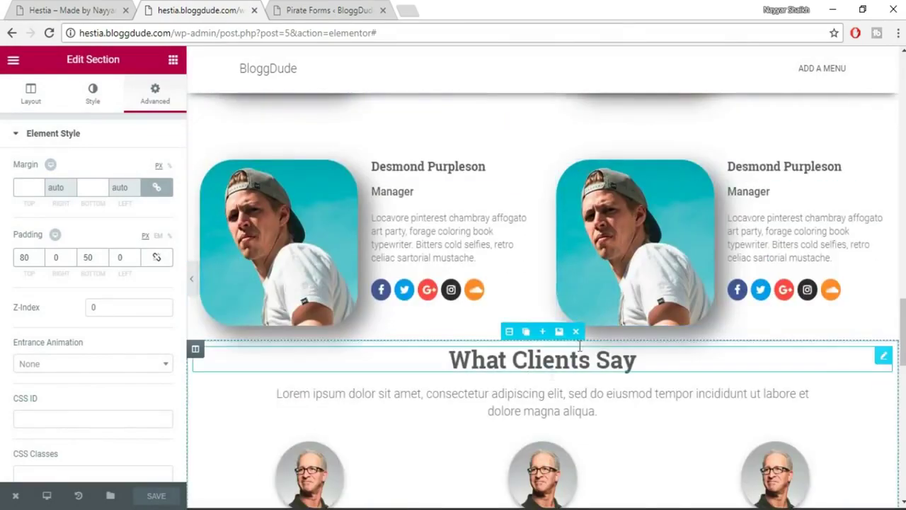
{"action": "scroll", "coordinate": [594, 355], "scroll_direction": "up", "scroll_amount": 9}
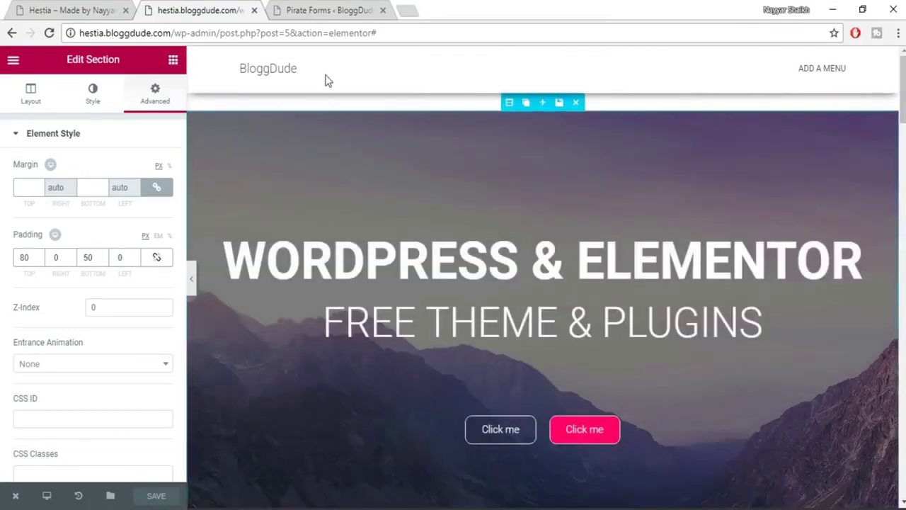
{"action": "left_click", "coordinate": [97, 9]}
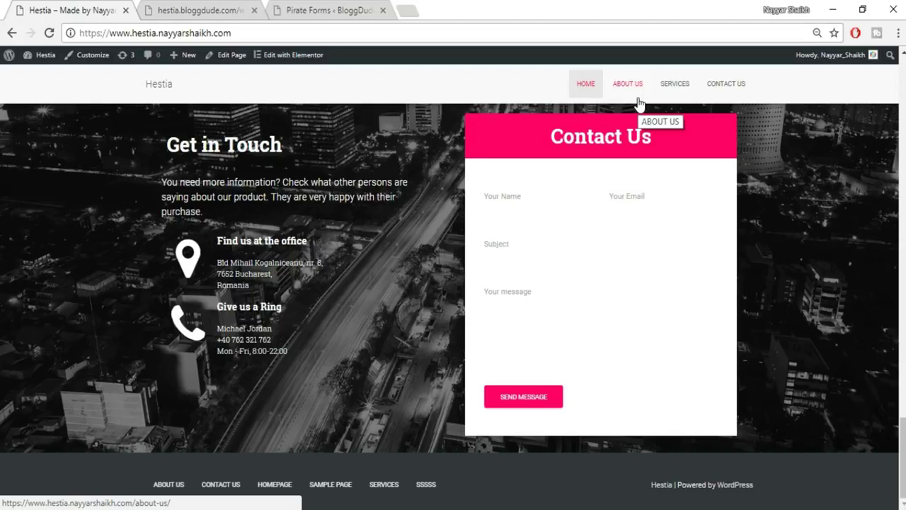
{"action": "left_click", "coordinate": [204, 10]}
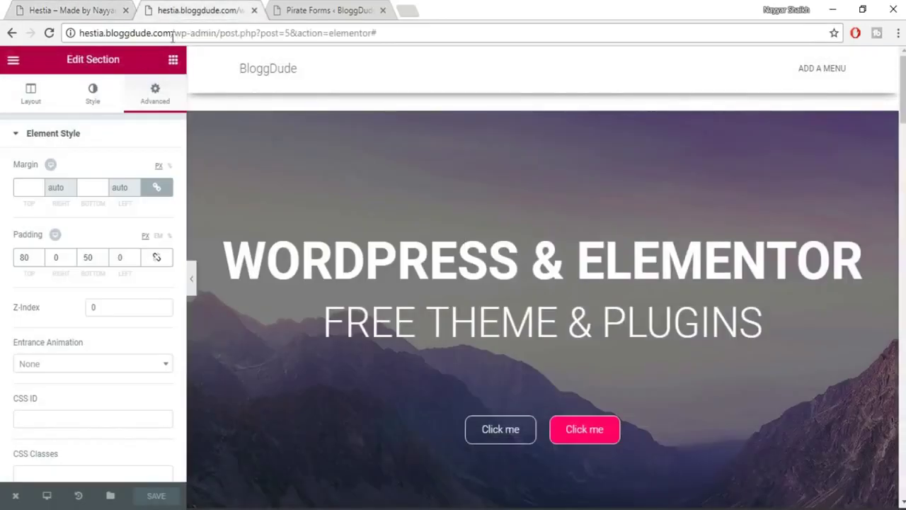
Strip the editor path from the address to load the hestia.bloggdude.com home page.
{"action": "left_click_drag", "start_coordinate": [172, 35], "coordinate": [614, 32]}
{"action": "key", "text": "BackSpace"}
{"action": "key", "text": "Return"}
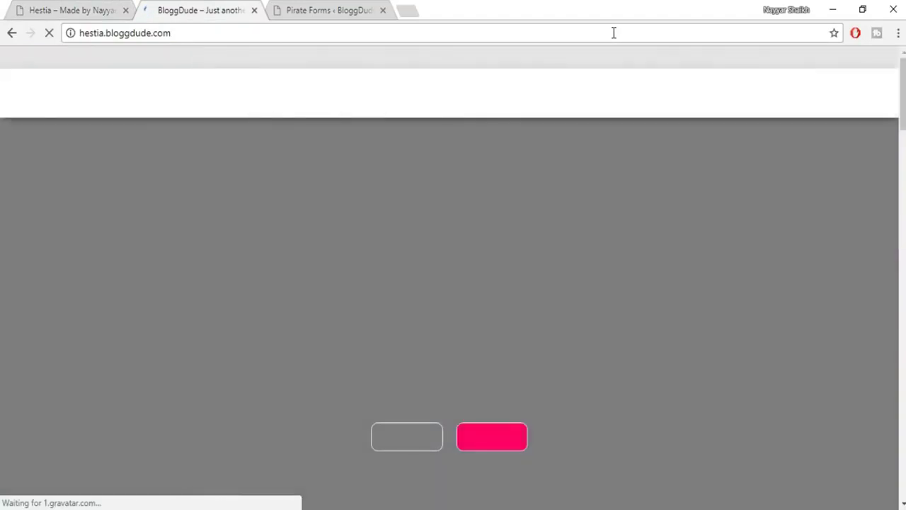
Scroll the live home page from the hero banner down to the footer and back up.
{"action": "scroll", "coordinate": [811, 204], "scroll_direction": "down", "scroll_amount": 2}
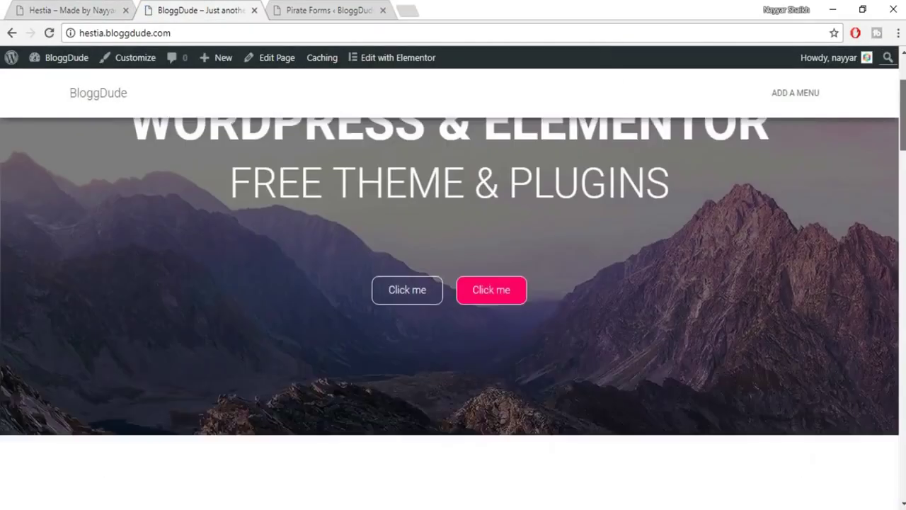
{"action": "scroll", "coordinate": [453, 313], "scroll_direction": "down", "scroll_amount": 15}
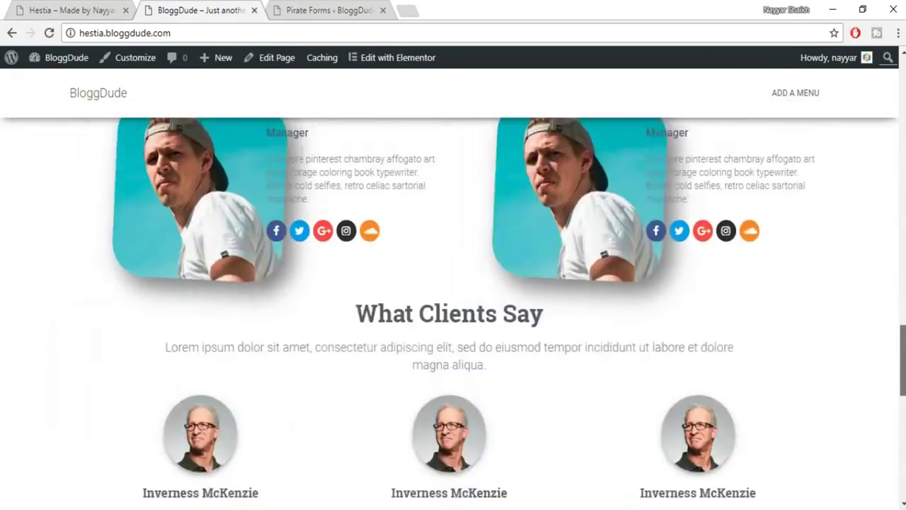
{"action": "scroll", "coordinate": [453, 313], "scroll_direction": "up", "scroll_amount": 3}
{"action": "scroll", "coordinate": [453, 313], "scroll_direction": "down", "scroll_amount": 10}
{"action": "scroll", "coordinate": [625, 181], "scroll_direction": "down", "scroll_amount": 3}
{"action": "scroll", "coordinate": [625, 181], "scroll_direction": "up", "scroll_amount": 20}
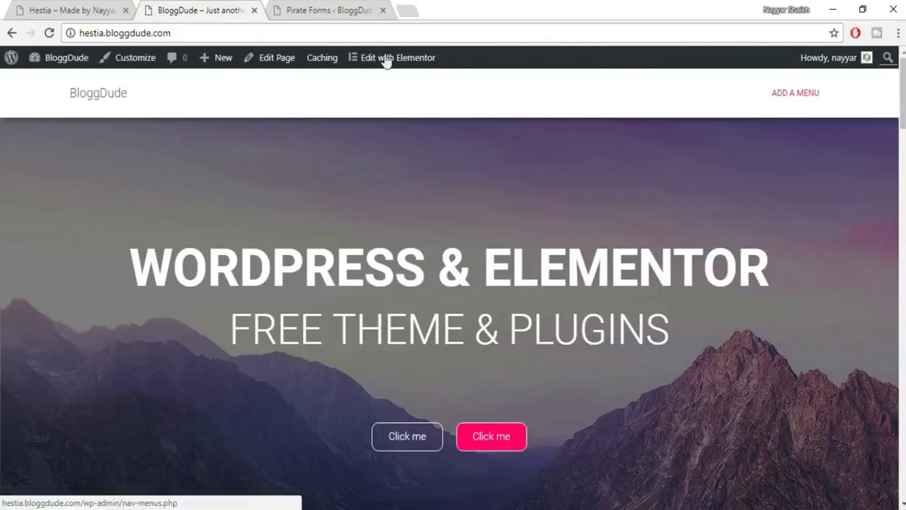
Create and publish an 'About Us' page with the Page Builder Full Width template.
{"action": "left_click", "coordinate": [347, 8]}
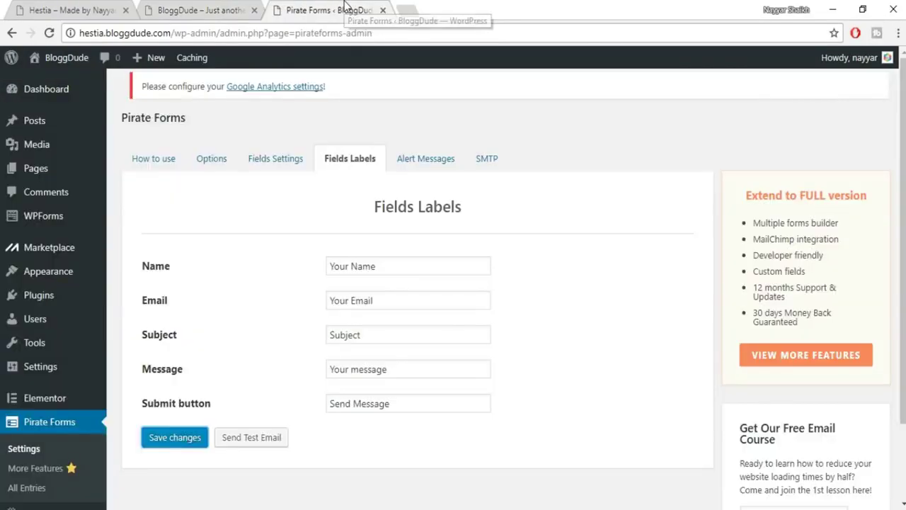
{"action": "mouse_move", "coordinate": [43, 177]}
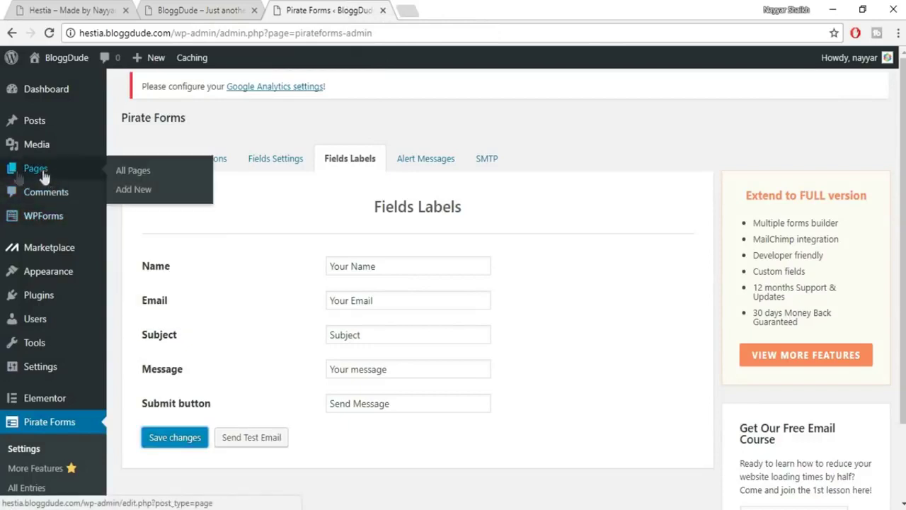
{"action": "left_click", "coordinate": [147, 191]}
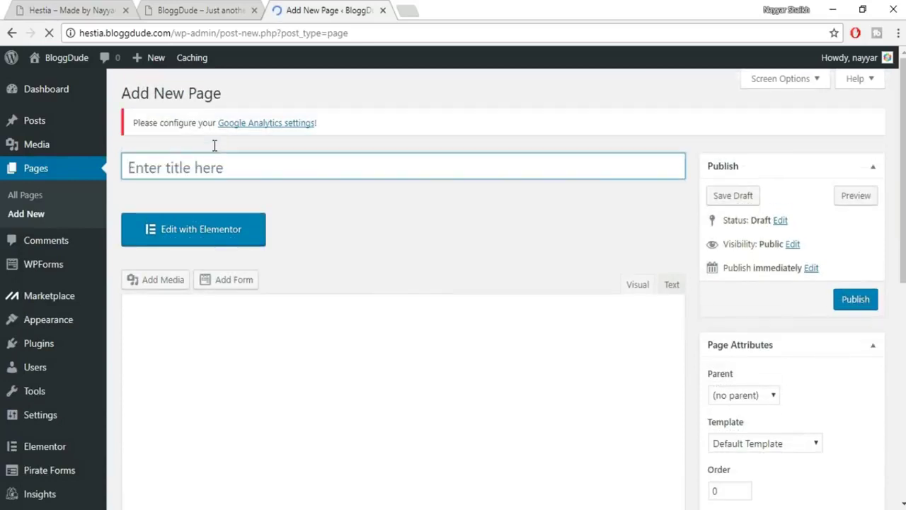
{"action": "left_click", "coordinate": [214, 155]}
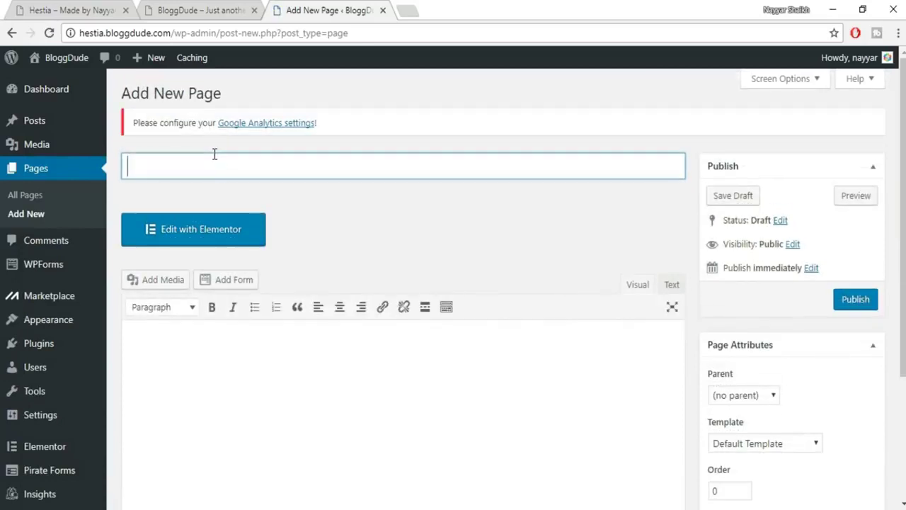
{"action": "type", "text": "About UYs"}
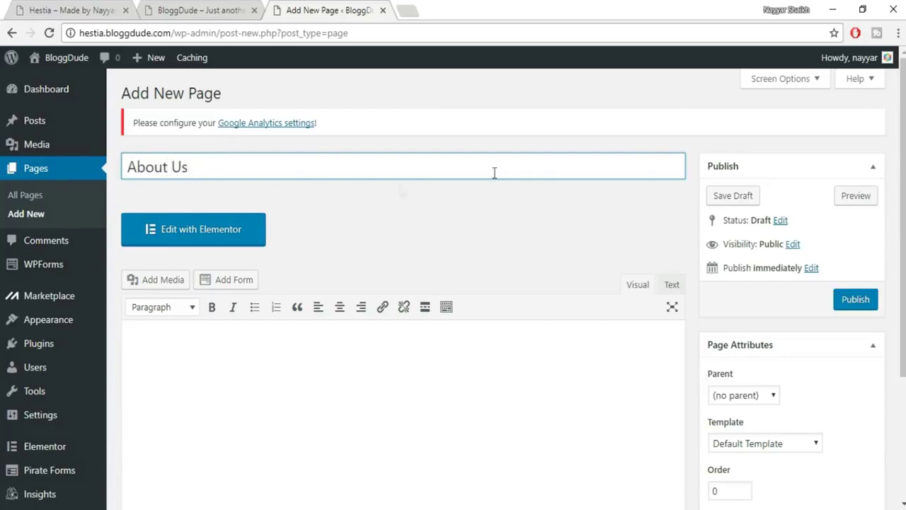
{"action": "scroll", "coordinate": [643, 293], "scroll_direction": "down", "scroll_amount": 2}
{"action": "left_click", "coordinate": [784, 305]}
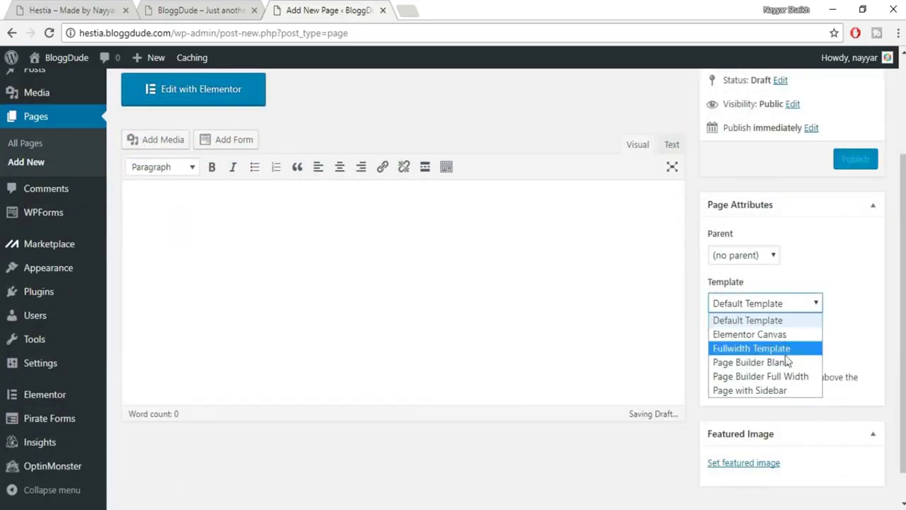
{"action": "left_click", "coordinate": [777, 376]}
{"action": "left_click", "coordinate": [850, 164]}
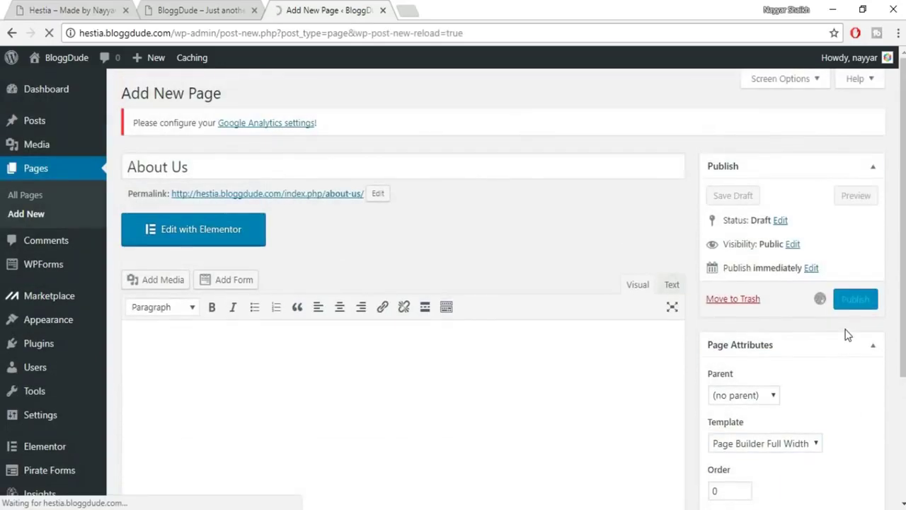
{"action": "left_click", "coordinate": [228, 100]}
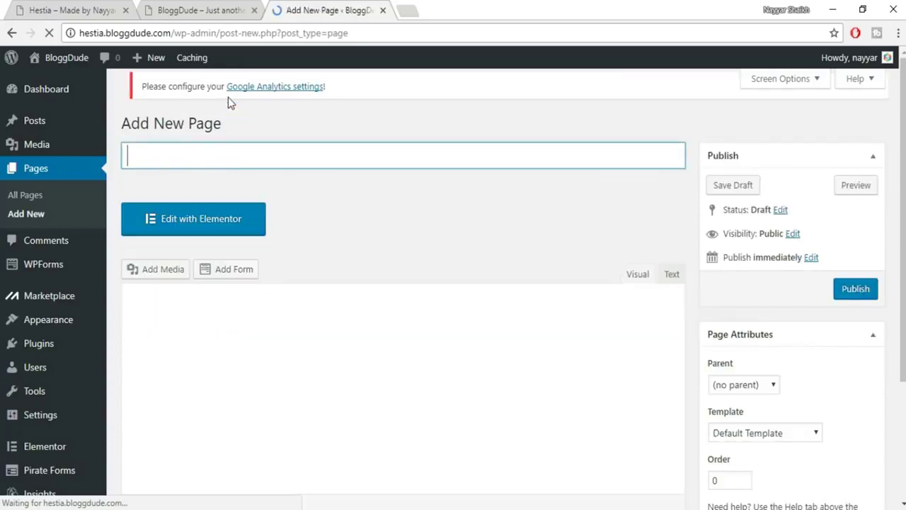
Title a new page 'Services', choose Page Builder Full Width, and publish it.
{"action": "type", "text": "Setr"}
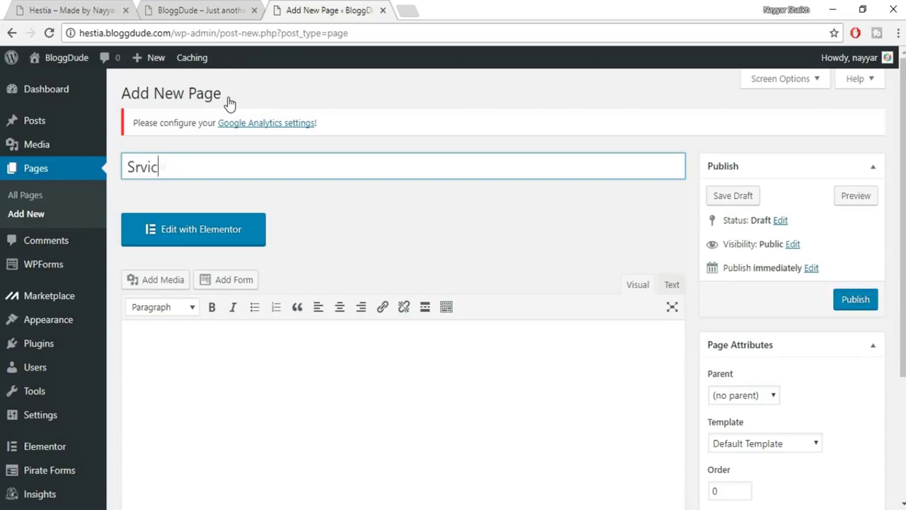
{"action": "left_click", "coordinate": [139, 171]}
{"action": "type", "text": "e"}
{"action": "scroll", "coordinate": [424, 211], "scroll_direction": "down", "scroll_amount": 1}
{"action": "left_click", "coordinate": [770, 373]}
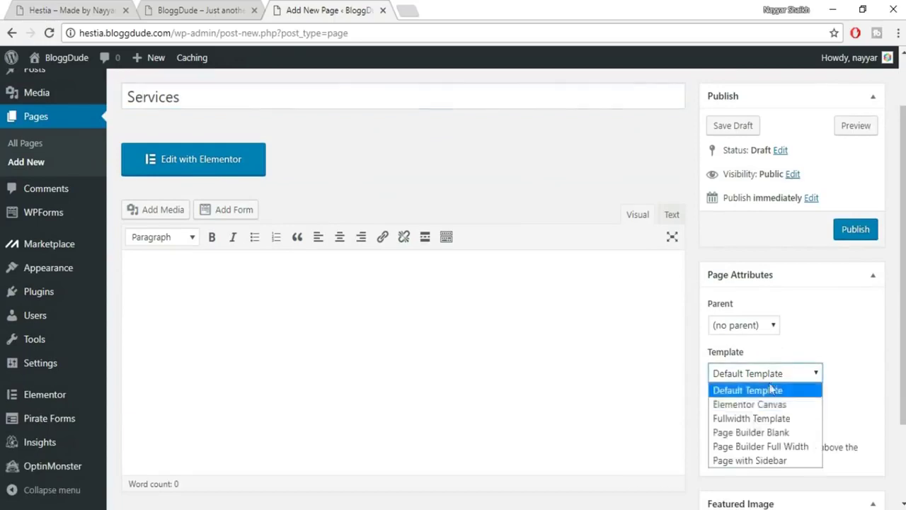
{"action": "left_click", "coordinate": [751, 446]}
{"action": "left_click", "coordinate": [858, 230]}
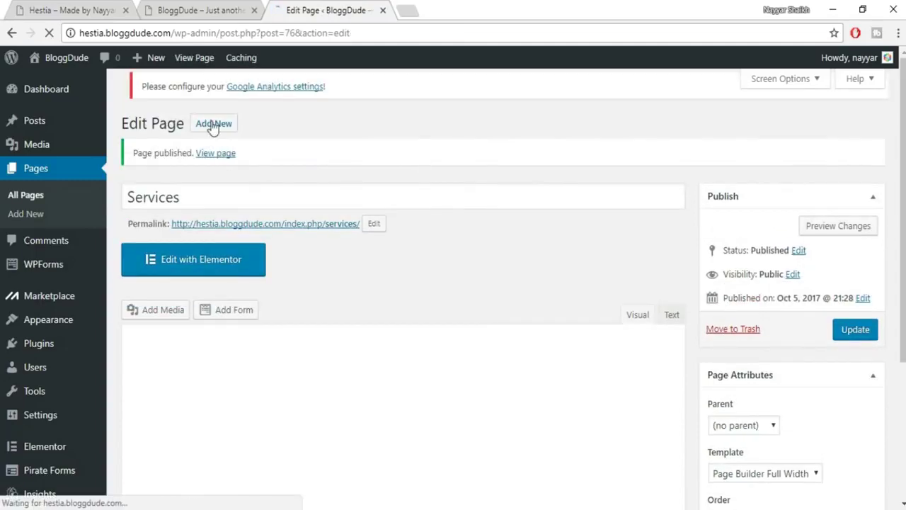
{"action": "left_click", "coordinate": [216, 96]}
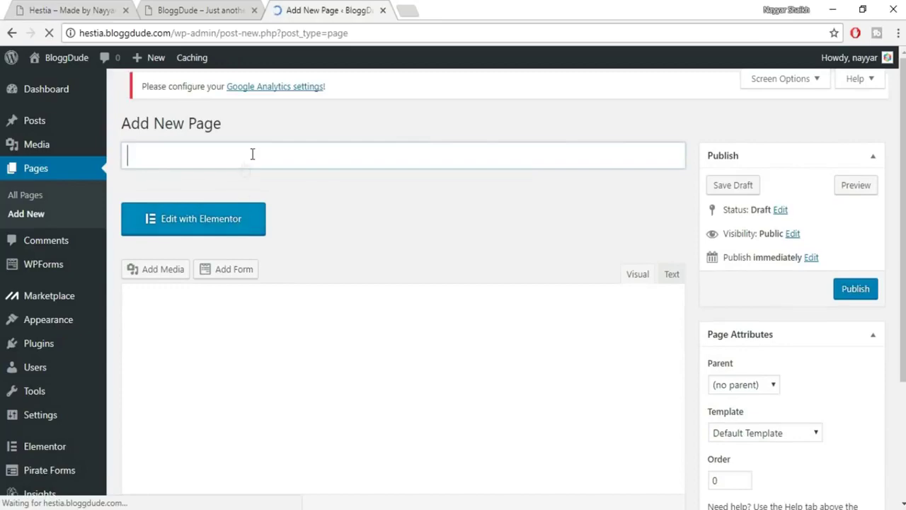
Publish a 'Contact Us' page with Page Builder Full Width, then compare with the reference site.
{"action": "type", "text": "Contactr"}
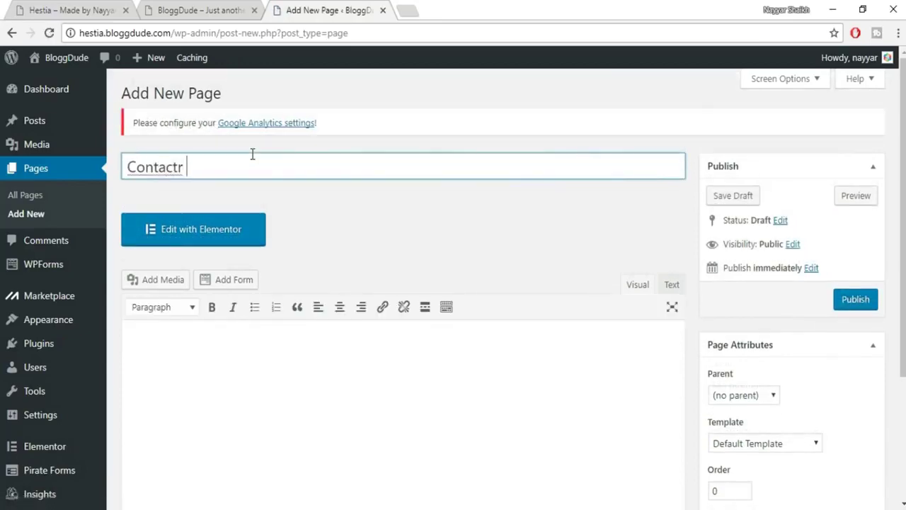
{"action": "key", "text": "BackSpace"}
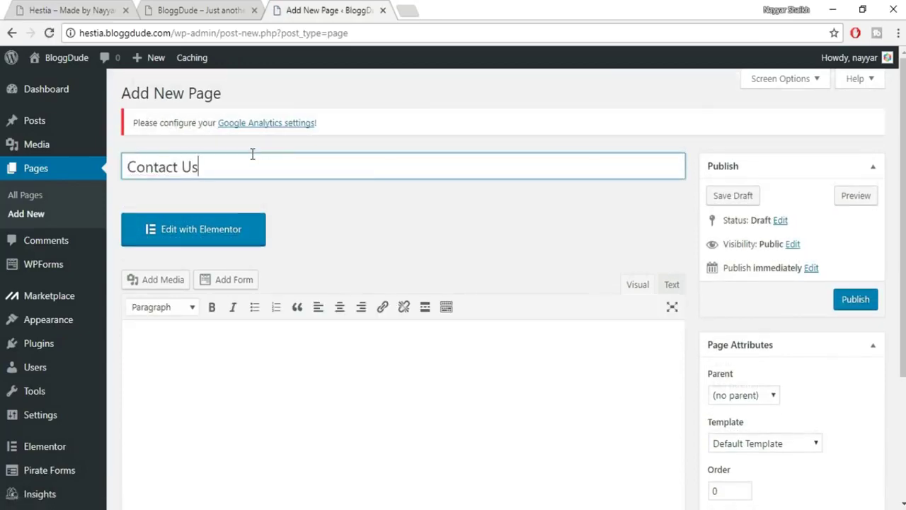
{"action": "type", "text": "Us"}
{"action": "scroll", "coordinate": [335, 222], "scroll_direction": "down", "scroll_amount": 1}
{"action": "left_click", "coordinate": [775, 375]}
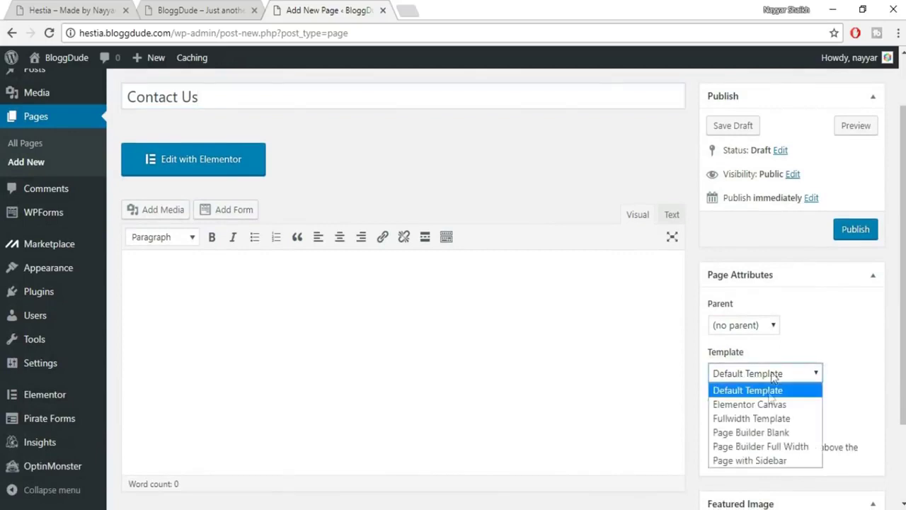
{"action": "left_click", "coordinate": [764, 446]}
{"action": "left_click", "coordinate": [860, 234]}
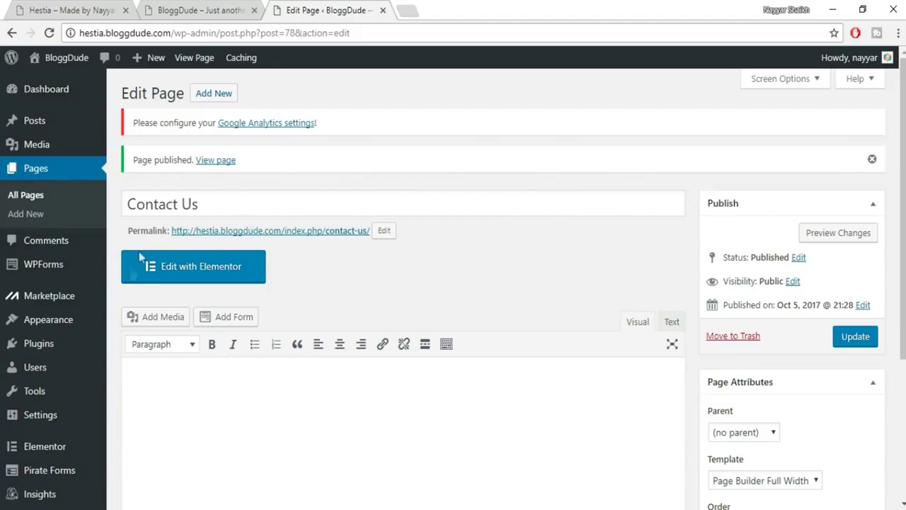
{"action": "left_click", "coordinate": [74, 10]}
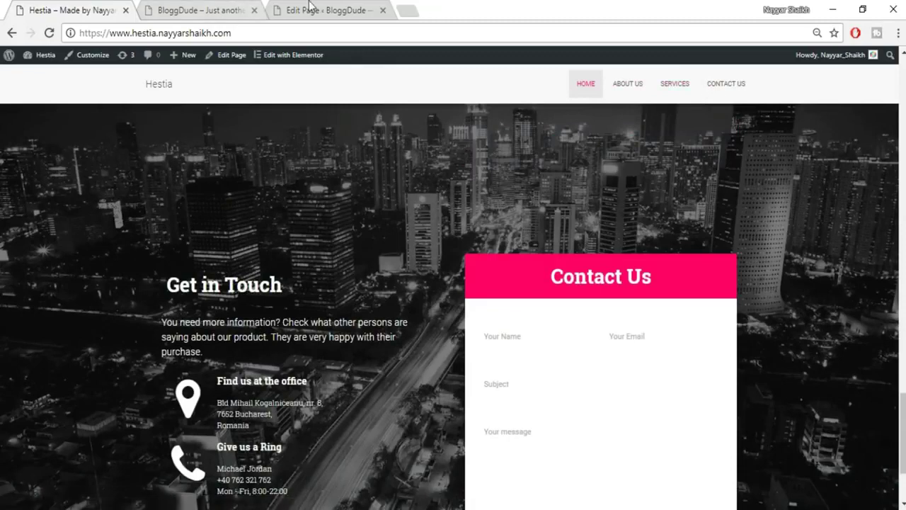
{"action": "left_click", "coordinate": [309, 7]}
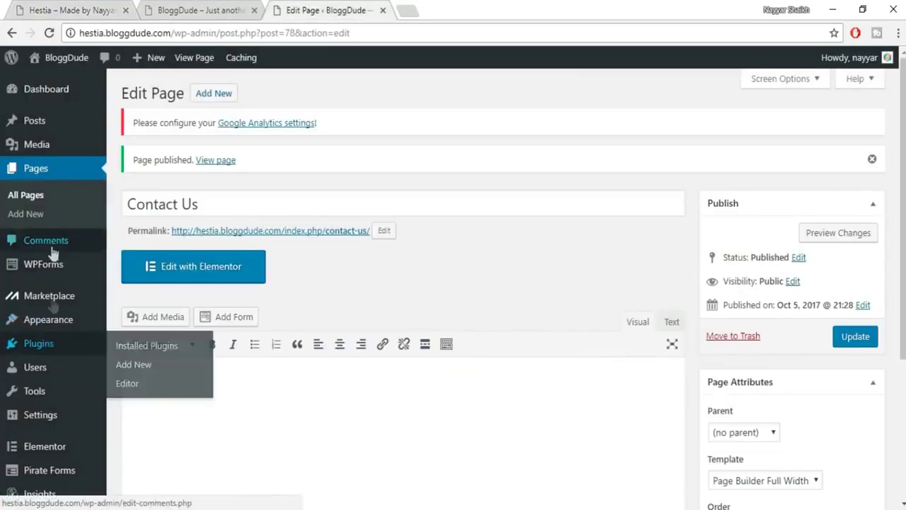
Under Appearance > Menus, create an empty menu named MainMenu.
{"action": "mouse_move", "coordinate": [59, 326]}
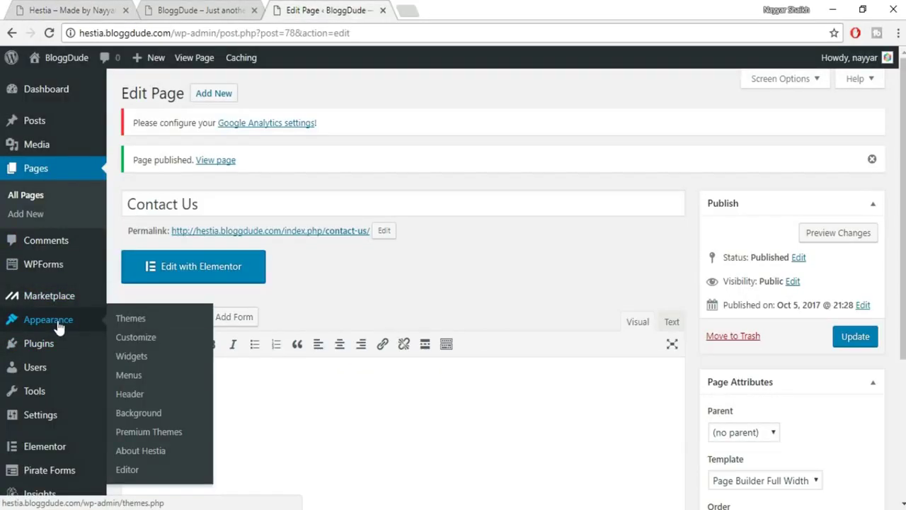
{"action": "left_click", "coordinate": [133, 378]}
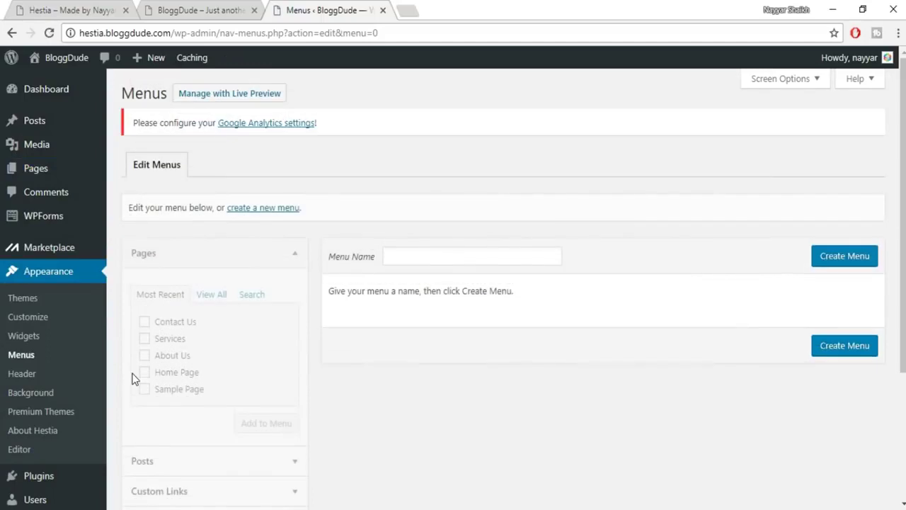
{"action": "left_click", "coordinate": [405, 261]}
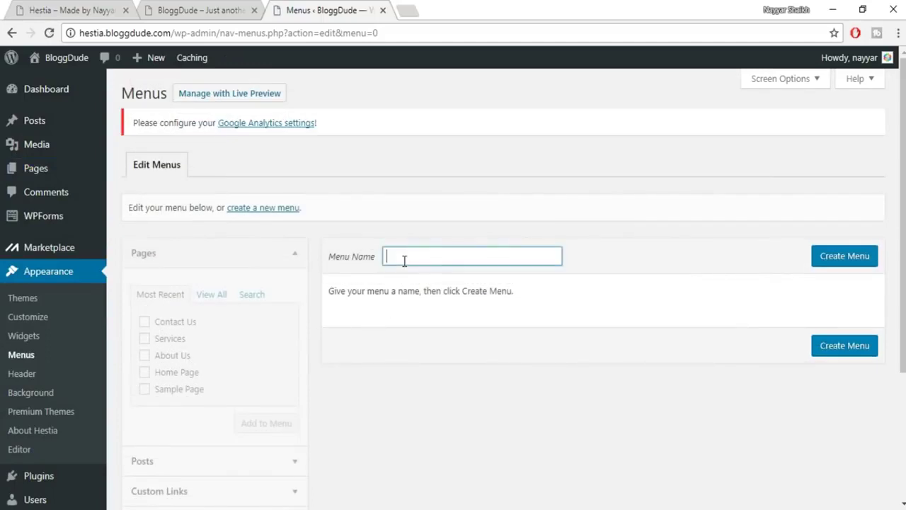
{"action": "type", "text": "Main"}
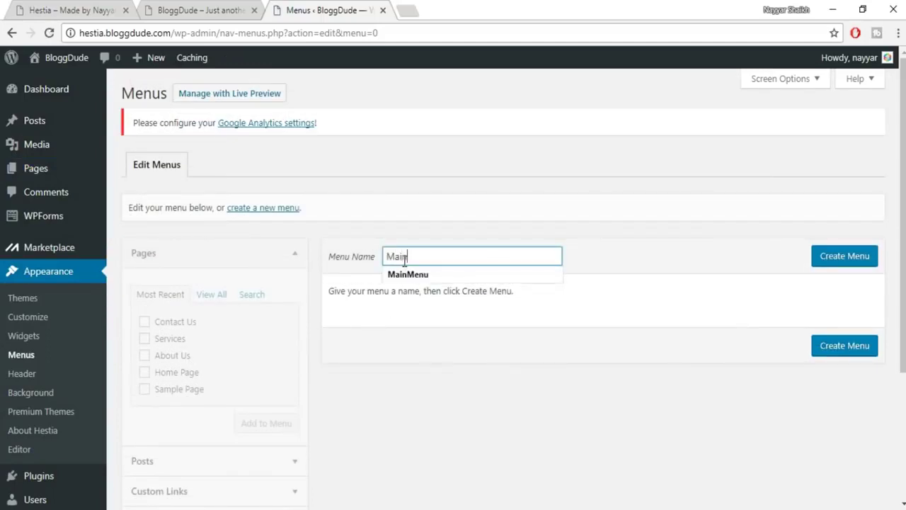
{"action": "left_click", "coordinate": [419, 273]}
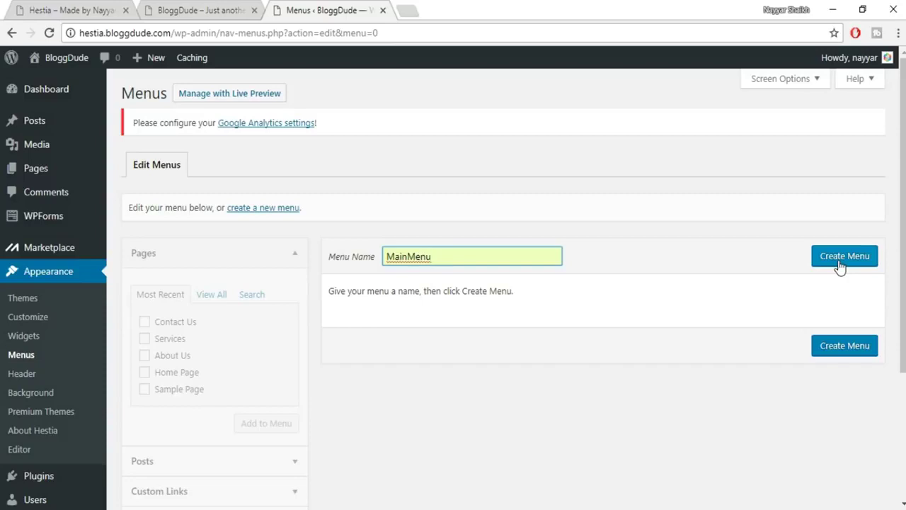
{"action": "left_click", "coordinate": [839, 266]}
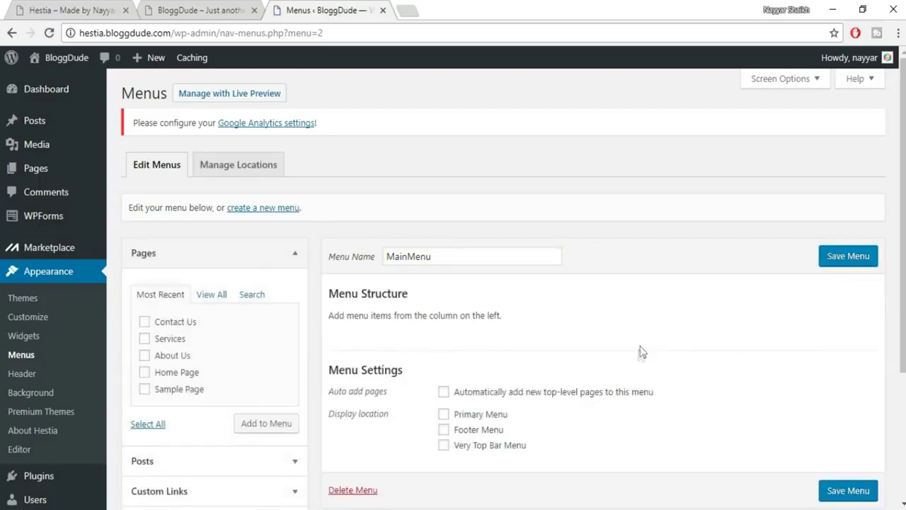
Add the Home, About Us, Services and Contact Us pages to MainMenu from the View All list.
{"action": "left_click", "coordinate": [95, 10]}
{"action": "left_click", "coordinate": [326, 10]}
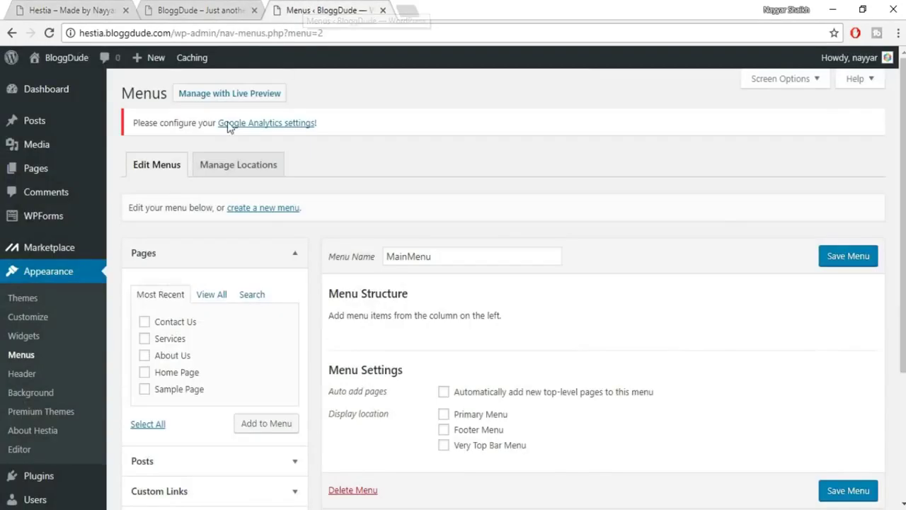
{"action": "left_click", "coordinate": [177, 324]}
{"action": "left_click", "coordinate": [175, 356]}
{"action": "left_click", "coordinate": [159, 339]}
{"action": "left_click", "coordinate": [205, 294]}
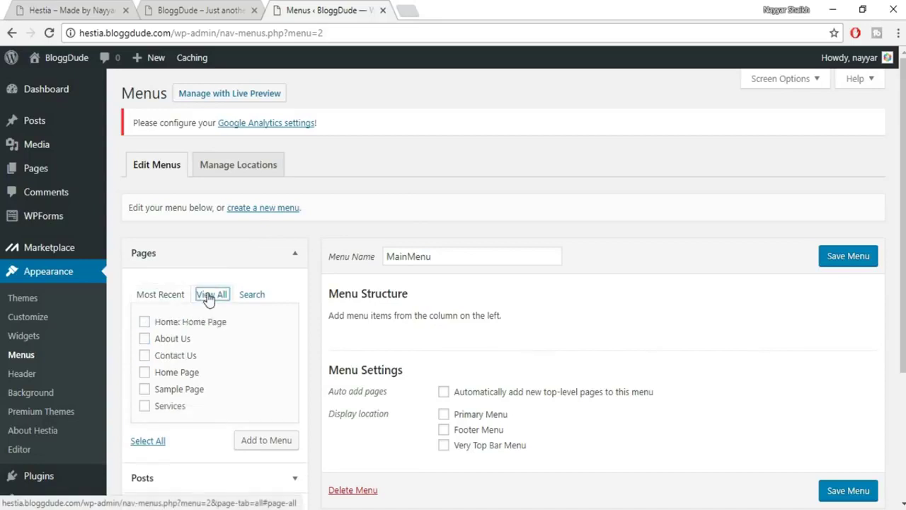
{"action": "left_click", "coordinate": [189, 324]}
{"action": "left_click", "coordinate": [182, 340]}
{"action": "left_click", "coordinate": [183, 357]}
{"action": "left_click", "coordinate": [191, 390]}
{"action": "left_click", "coordinate": [182, 393]}
{"action": "left_click", "coordinate": [186, 407]}
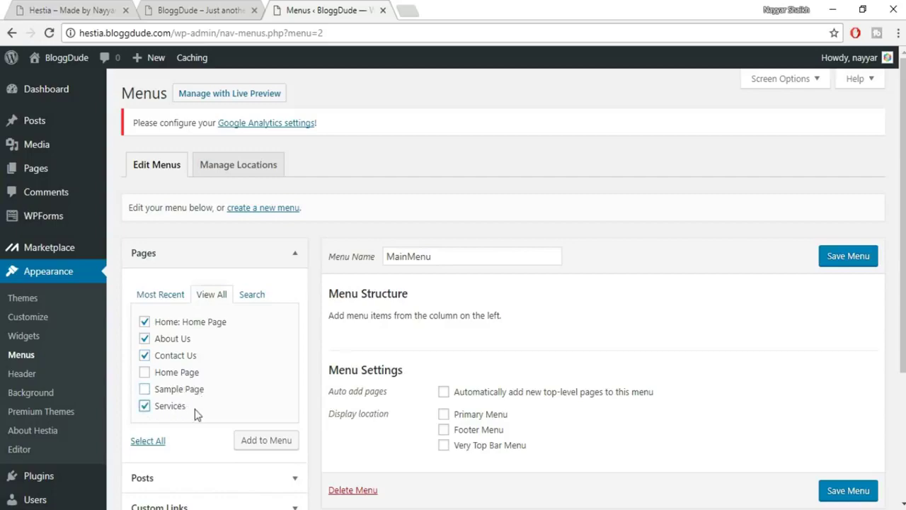
{"action": "left_click", "coordinate": [283, 446]}
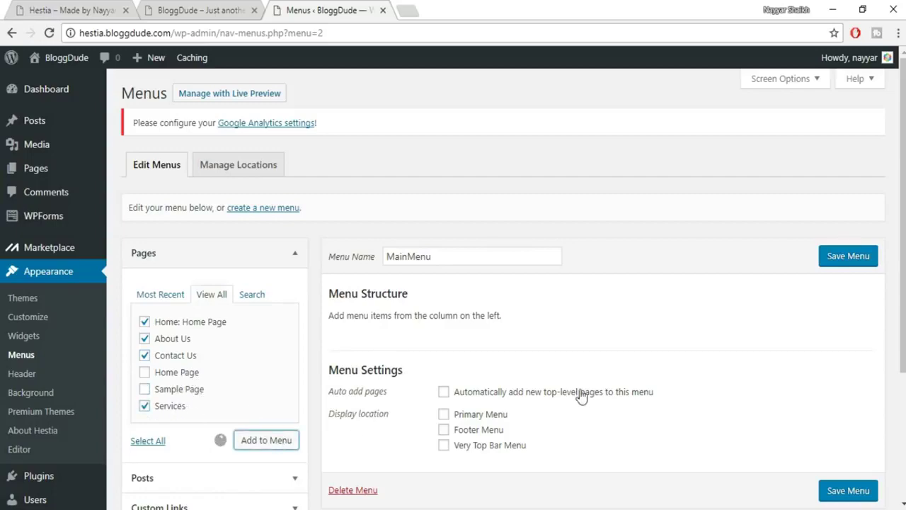
Move Contact Us below Services and rename the Home Page menu item to Home.
{"action": "scroll", "coordinate": [581, 357], "scroll_direction": "down", "scroll_amount": 2}
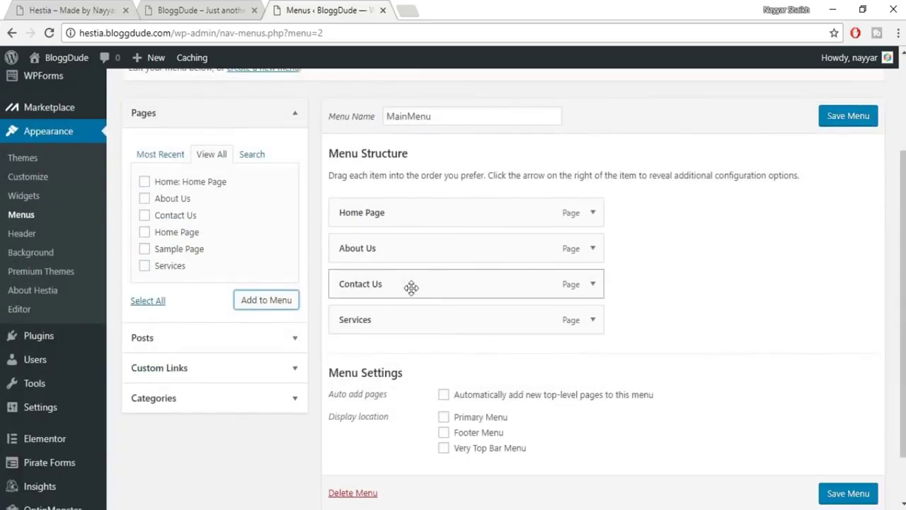
{"action": "left_click_drag", "start_coordinate": [403, 283], "coordinate": [399, 327]}
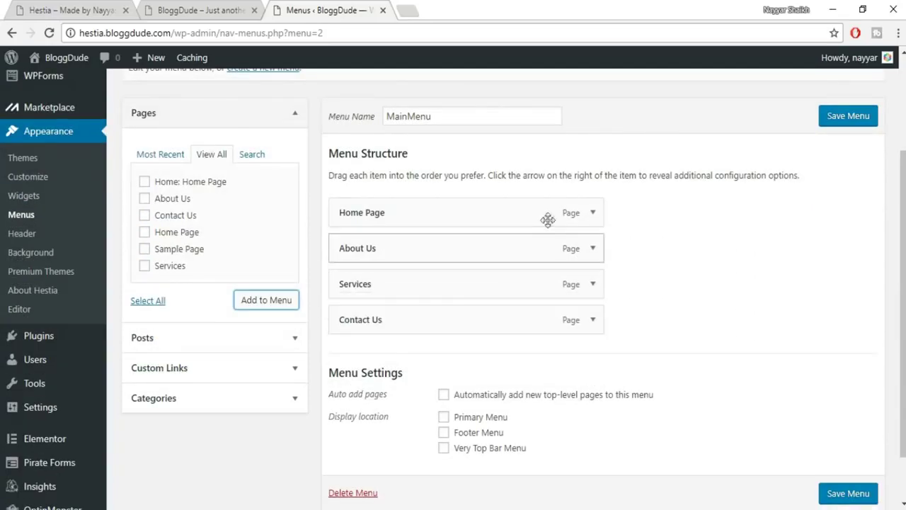
{"action": "left_click", "coordinate": [595, 217]}
{"action": "left_click_drag", "start_coordinate": [366, 260], "coordinate": [517, 259]}
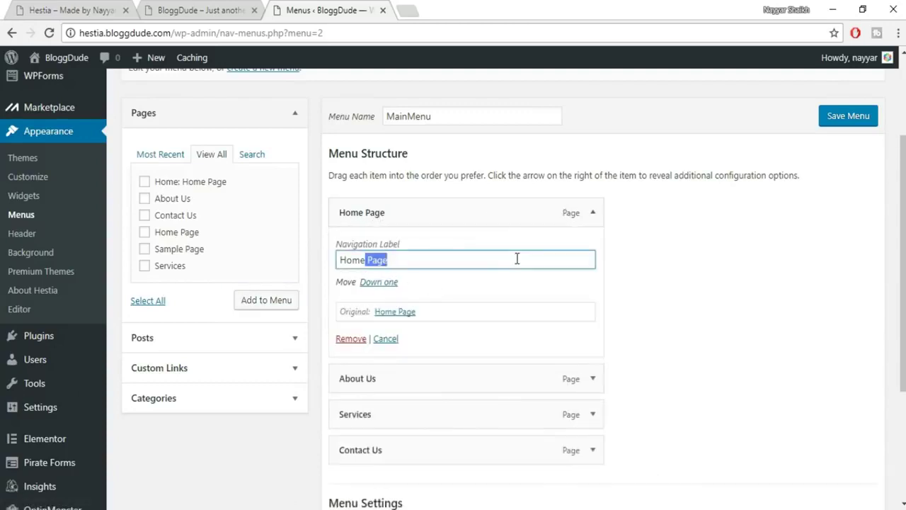
{"action": "key", "text": "BackSpace"}
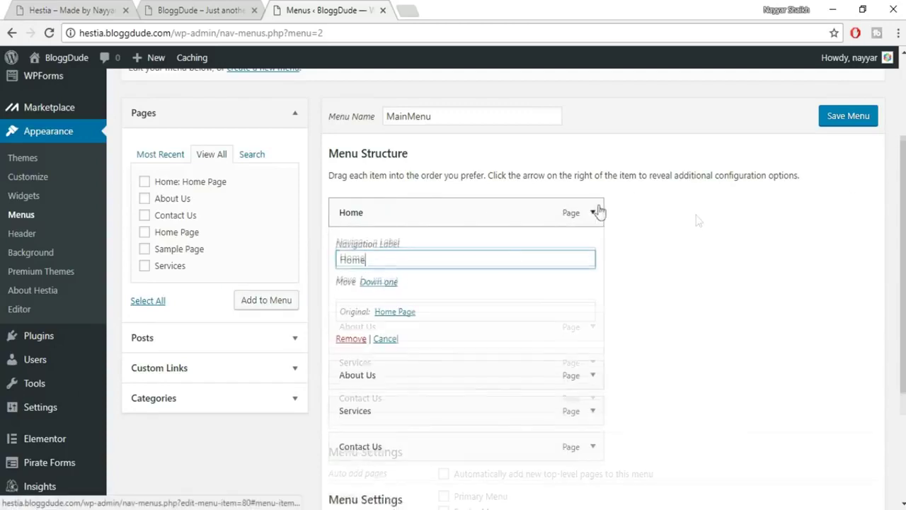
{"action": "left_click", "coordinate": [593, 213]}
{"action": "scroll", "coordinate": [446, 368], "scroll_direction": "down", "scroll_amount": 2}
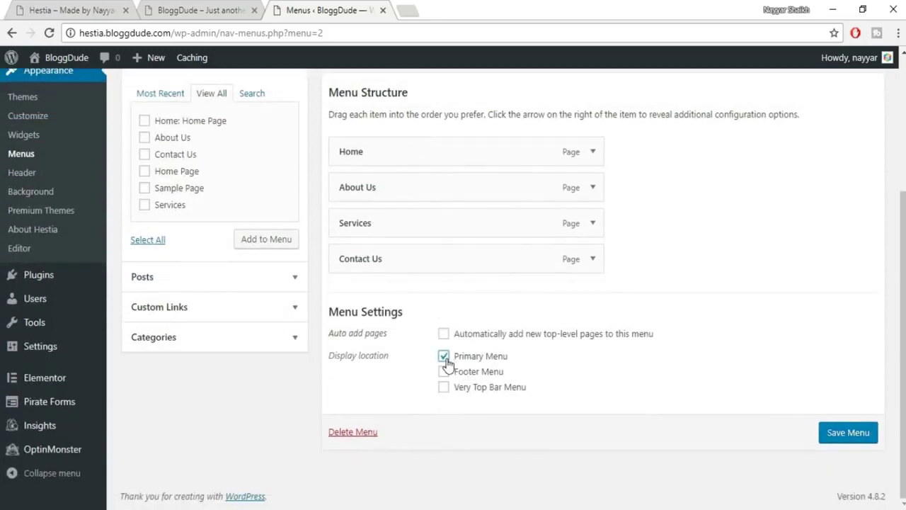
Save MainMenu and reload the live site to check the four-link header menu.
{"action": "left_click", "coordinate": [180, 8]}
{"action": "left_click", "coordinate": [275, 9]}
{"action": "left_click", "coordinate": [854, 432]}
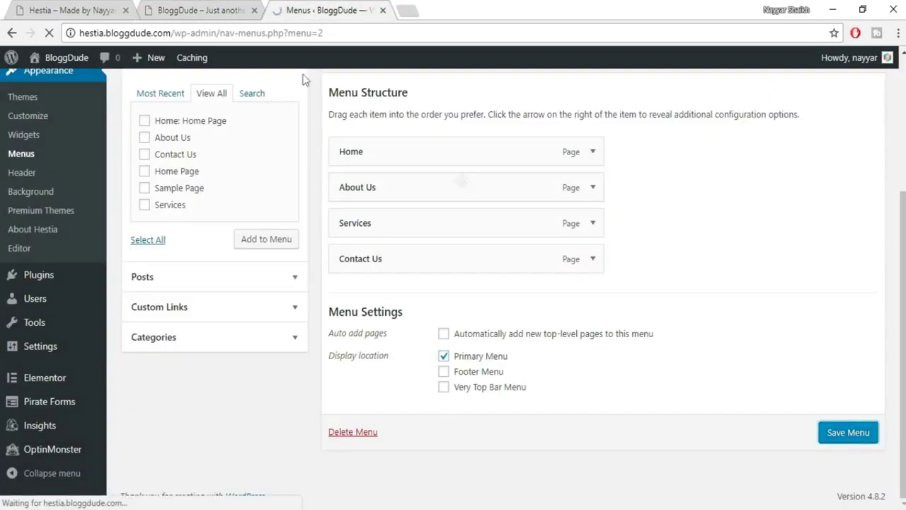
{"action": "left_click", "coordinate": [212, 8]}
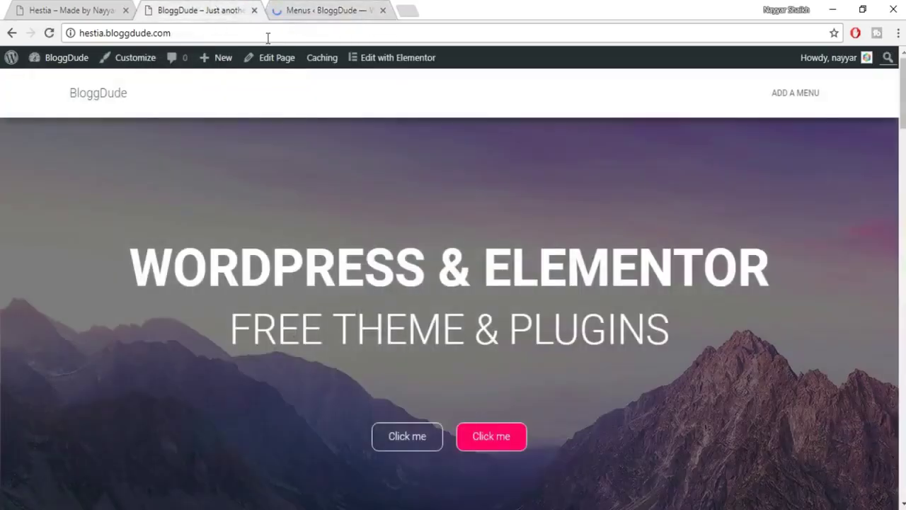
{"action": "left_click", "coordinate": [99, 101]}
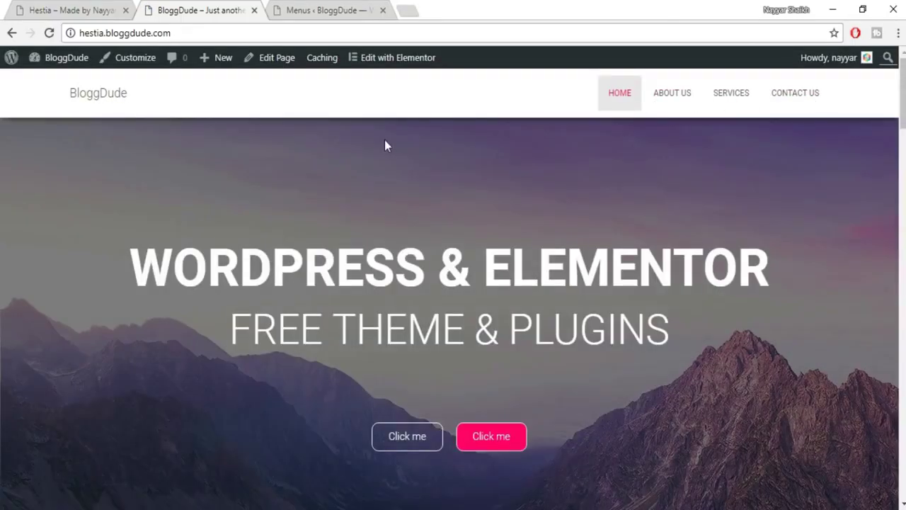
{"action": "left_click", "coordinate": [328, 5]}
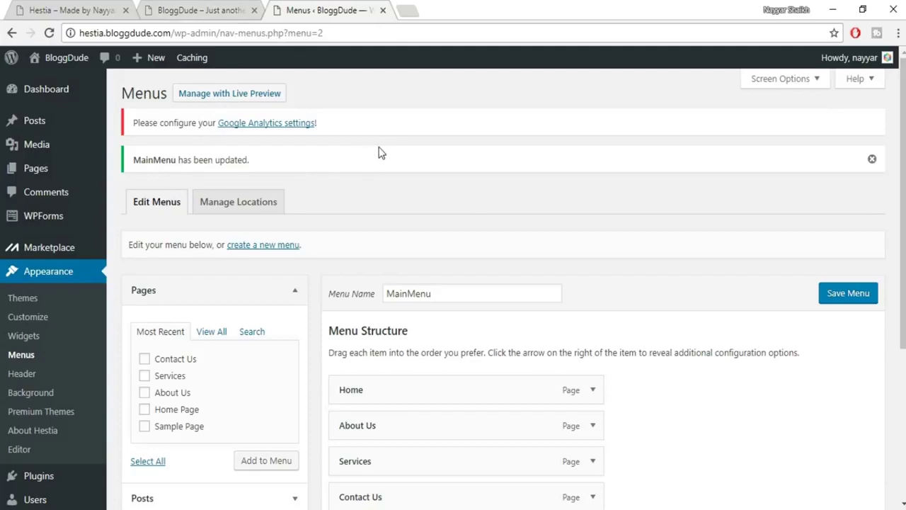
{"action": "scroll", "coordinate": [380, 153], "scroll_direction": "down", "scroll_amount": 2}
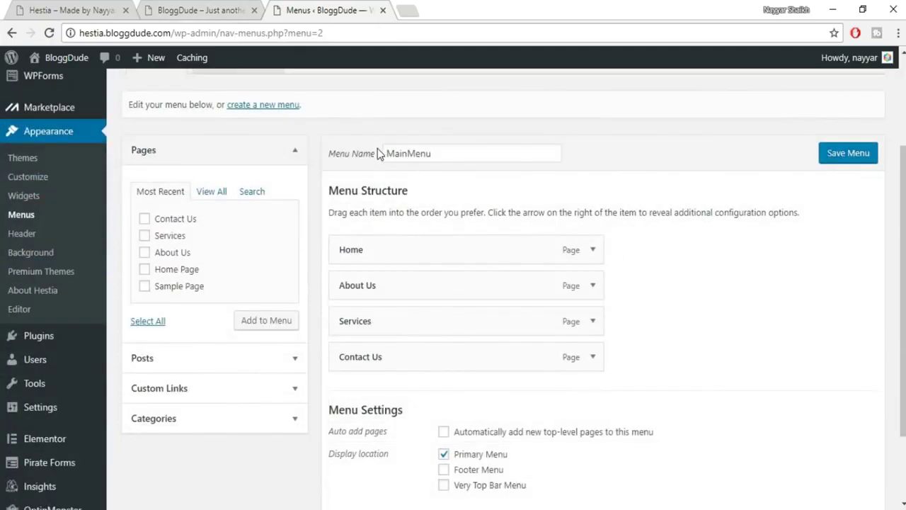
{"action": "scroll", "coordinate": [41, 399], "scroll_direction": "down", "scroll_amount": 2}
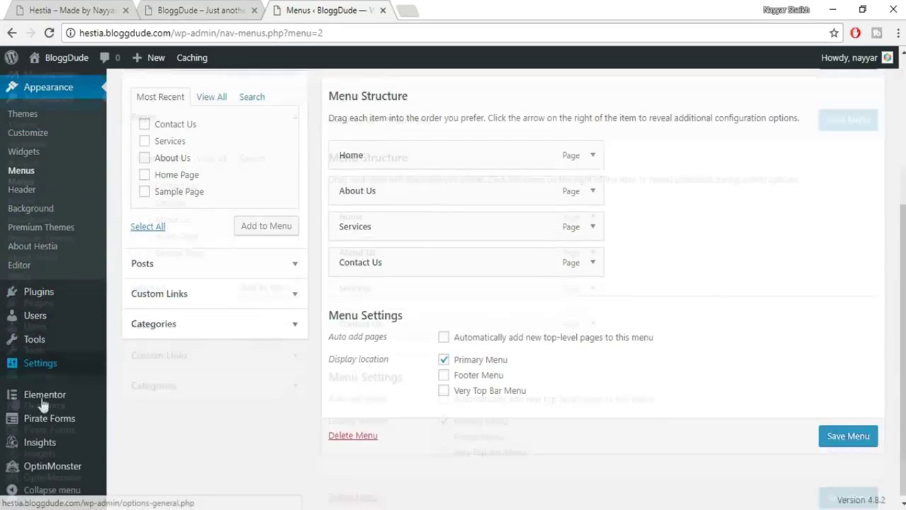
{"action": "mouse_move", "coordinate": [42, 402]}
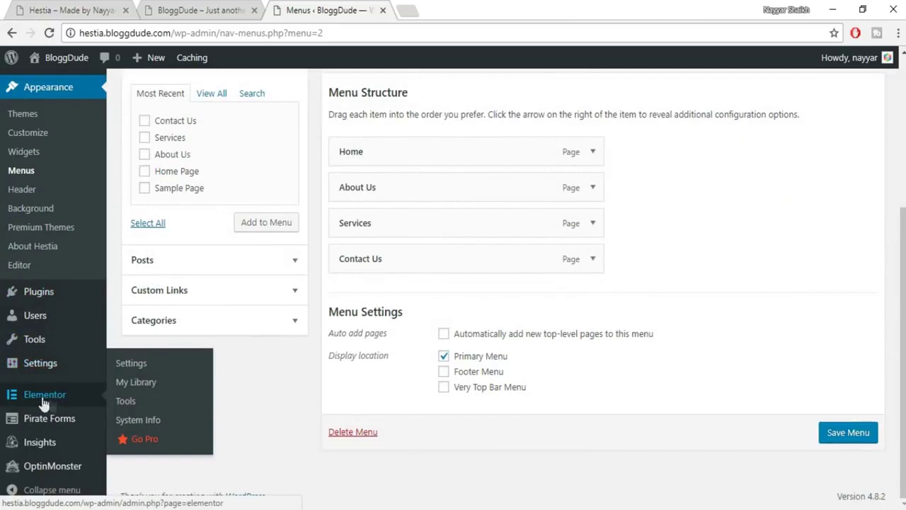
Import the elementor-472 JSON file from Hestia's Layouts folder into Elementor's My Library.
{"action": "left_click", "coordinate": [138, 382]}
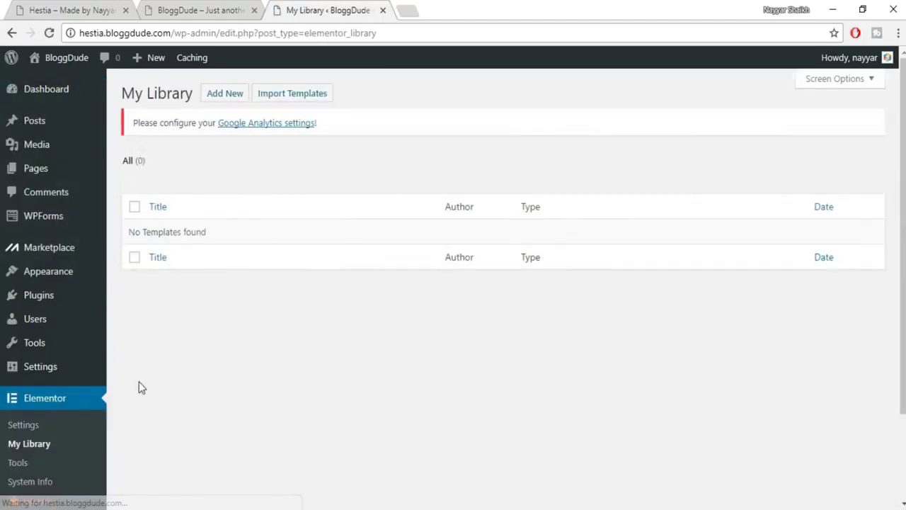
{"action": "left_click", "coordinate": [305, 97]}
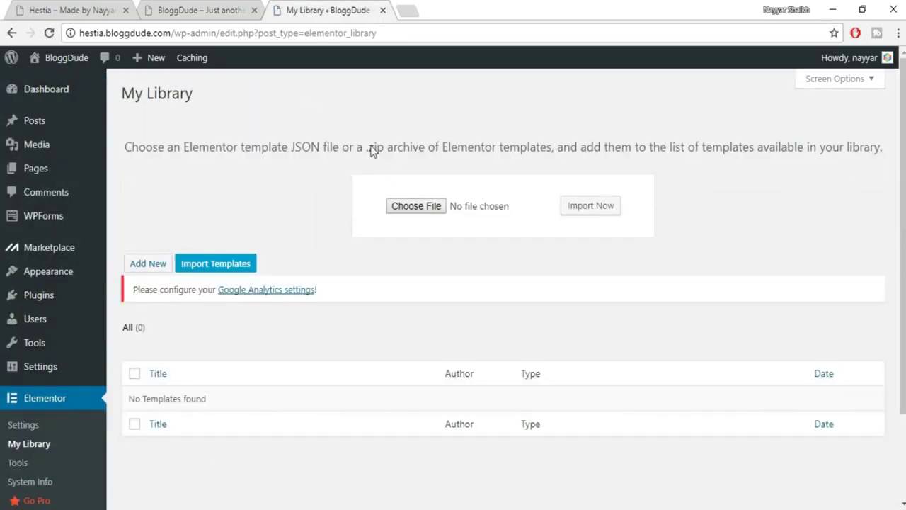
{"action": "left_click", "coordinate": [406, 212]}
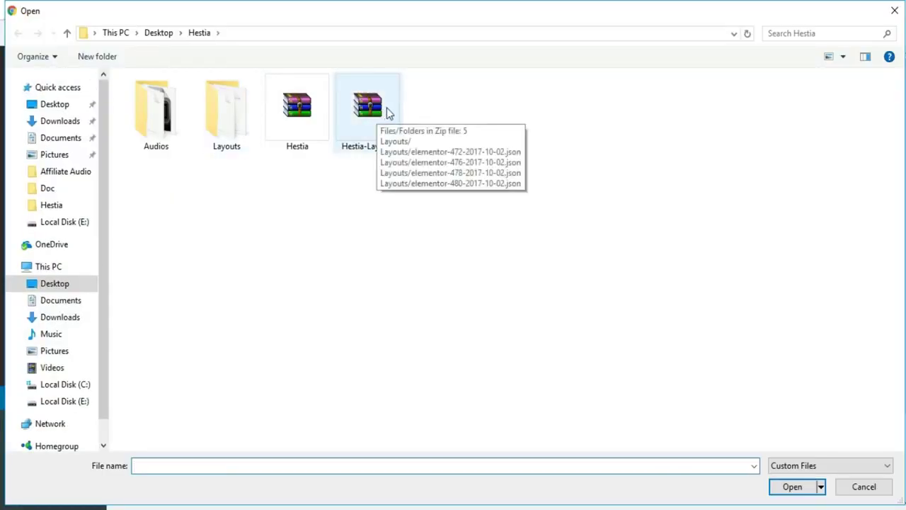
{"action": "double_click", "coordinate": [247, 110]}
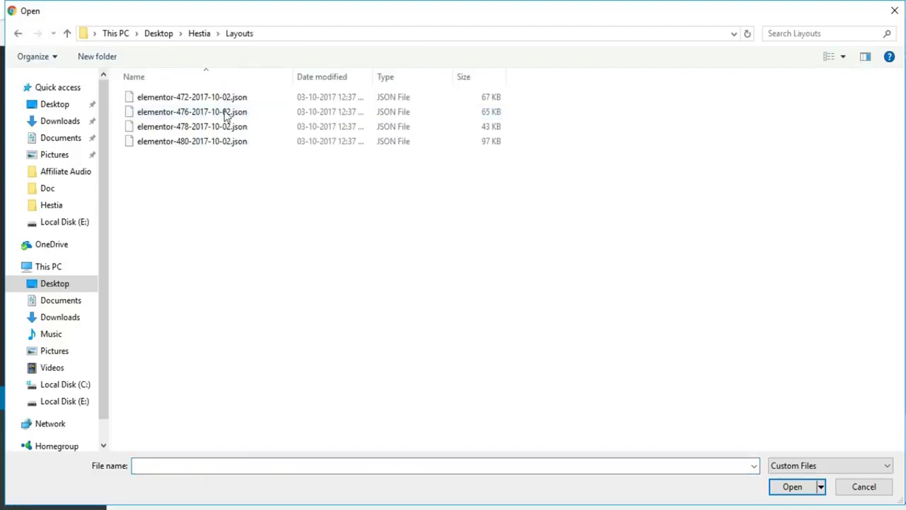
{"action": "left_click", "coordinate": [222, 97]}
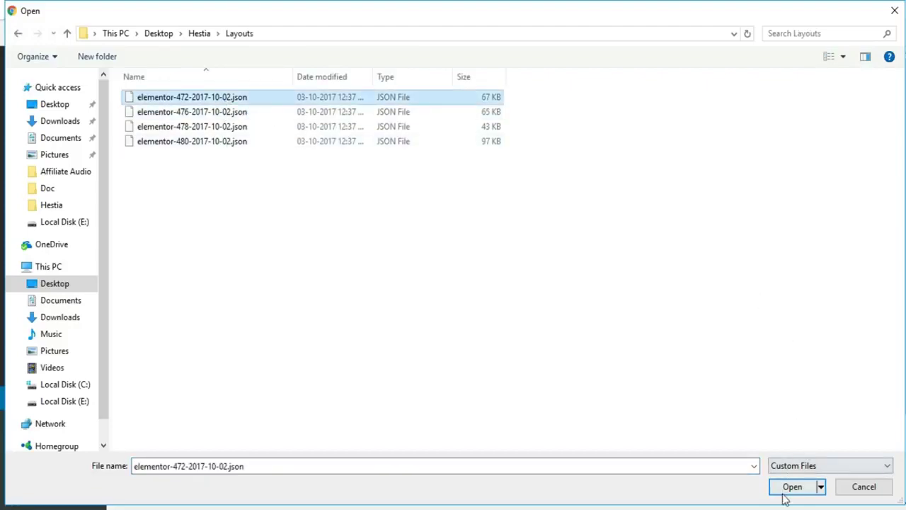
{"action": "left_click", "coordinate": [789, 492]}
{"action": "left_click", "coordinate": [613, 212]}
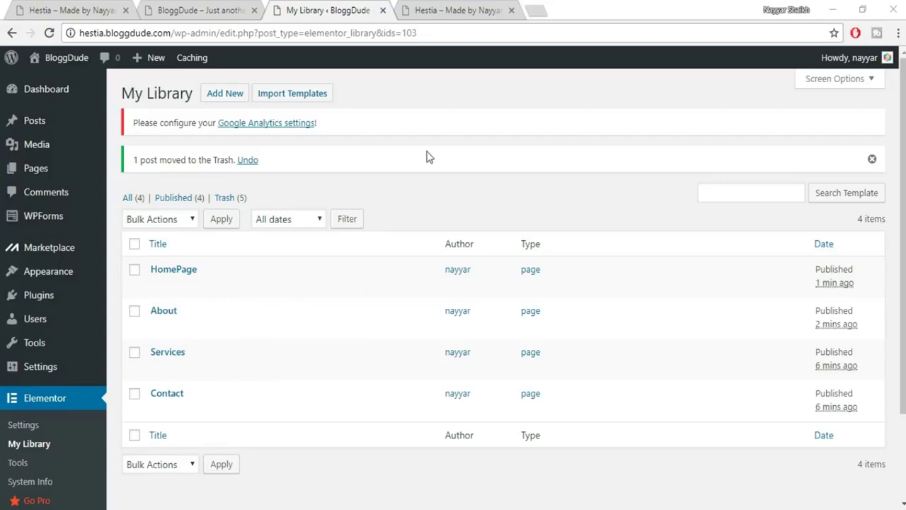
Open the empty About Us page in the Elementor editor and launch its template library.
{"action": "left_click", "coordinate": [36, 168]}
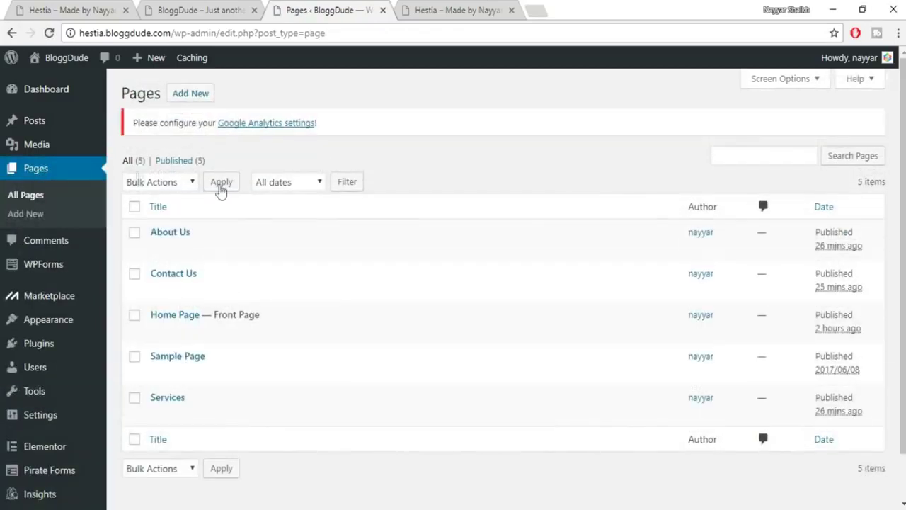
{"action": "mouse_move", "coordinate": [222, 236]}
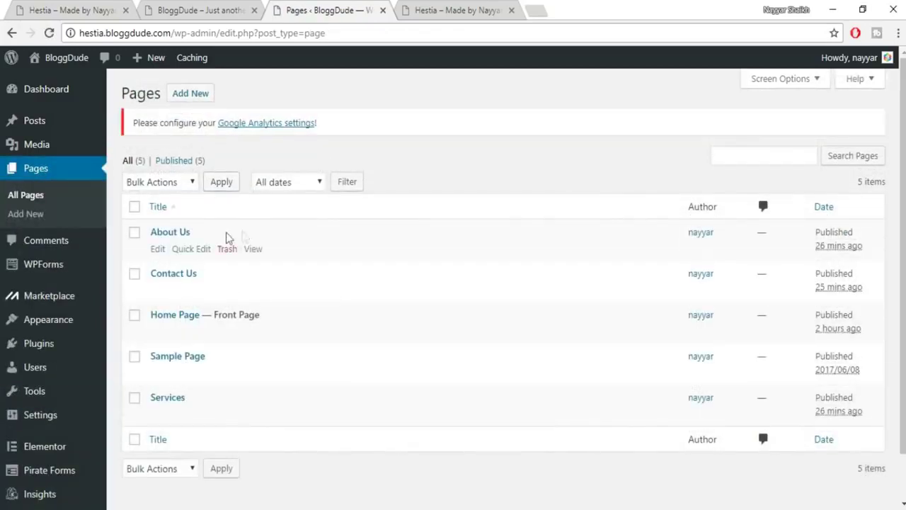
{"action": "left_click", "coordinate": [158, 253]}
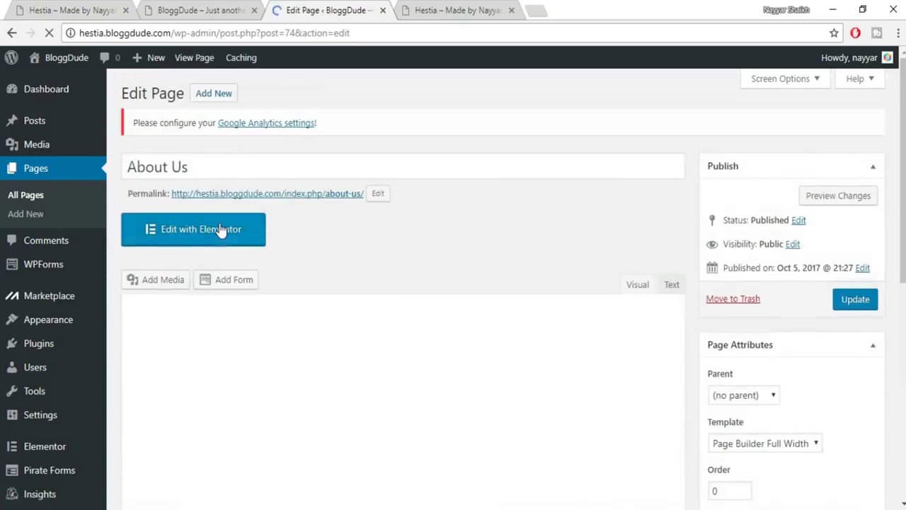
{"action": "left_click", "coordinate": [220, 229]}
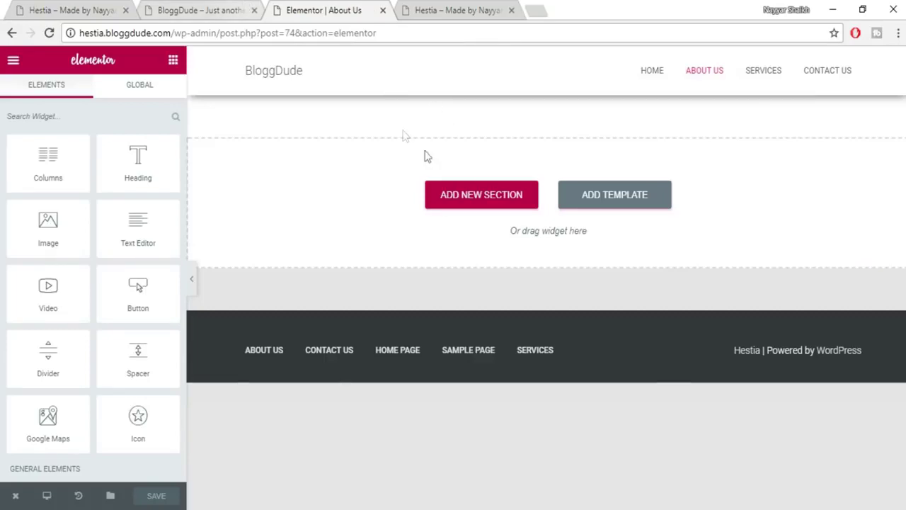
{"action": "left_click", "coordinate": [80, 13]}
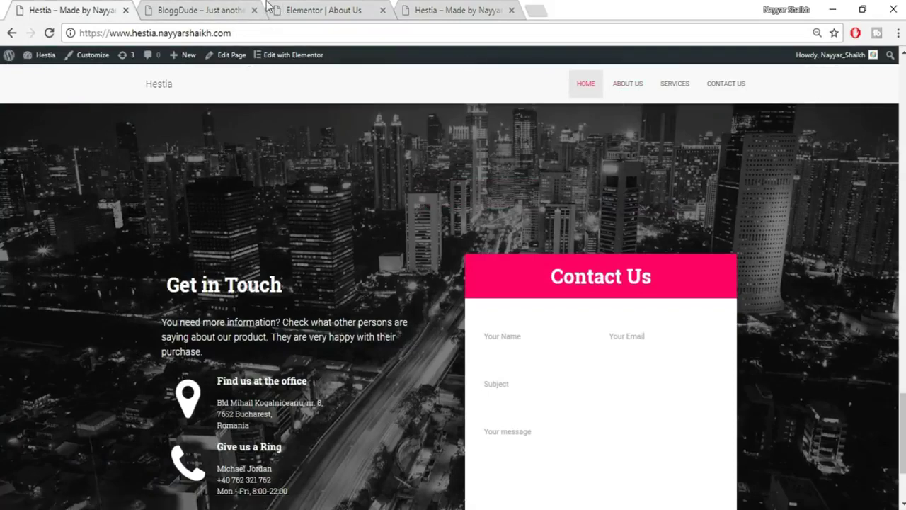
{"action": "left_click", "coordinate": [241, 7]}
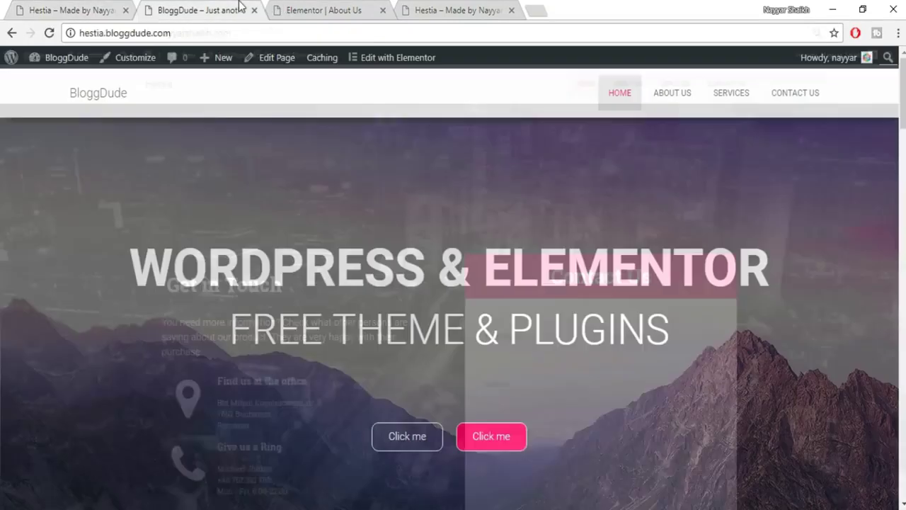
{"action": "left_click", "coordinate": [327, 9]}
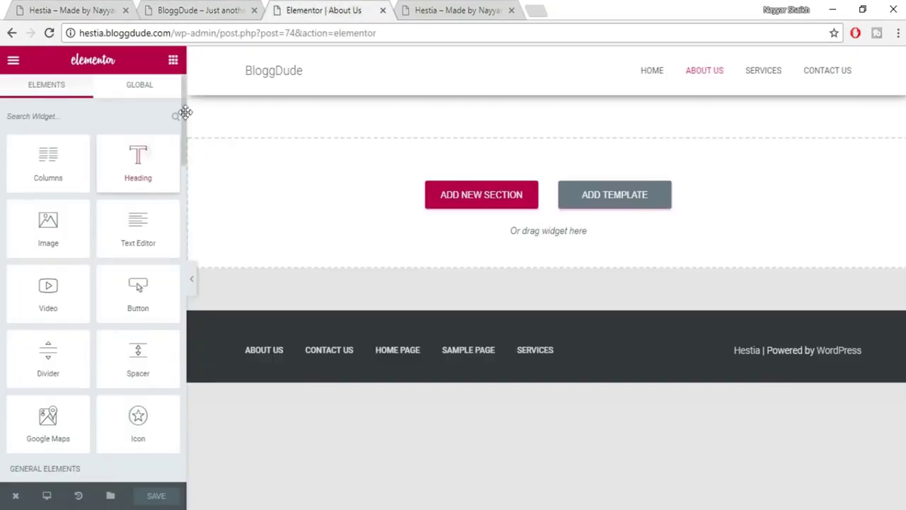
{"action": "left_click", "coordinate": [625, 203]}
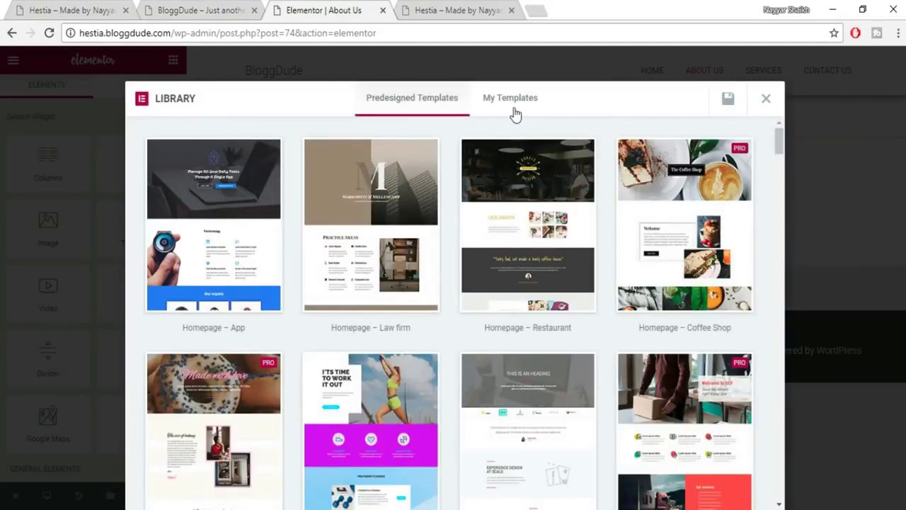
Insert the About template from My Templates and review its hero, Our experts and testimonial sections.
{"action": "left_click", "coordinate": [511, 101]}
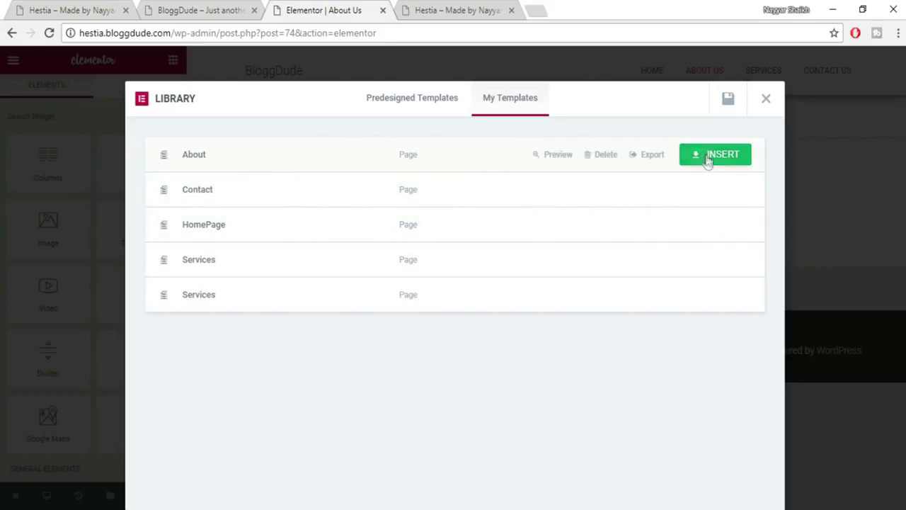
{"action": "left_click", "coordinate": [715, 155]}
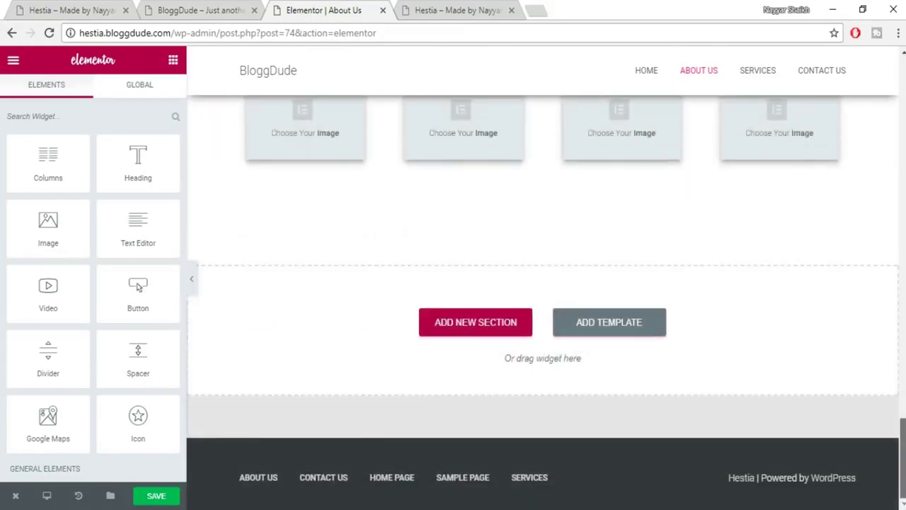
{"action": "left_click_drag", "start_coordinate": [902, 453], "coordinate": [901, 89]}
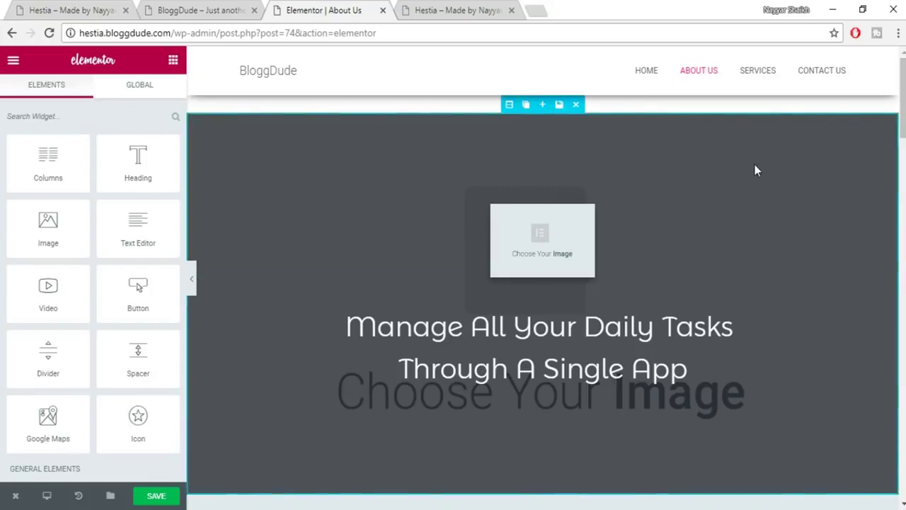
{"action": "left_click_drag", "start_coordinate": [903, 92], "coordinate": [904, 256]}
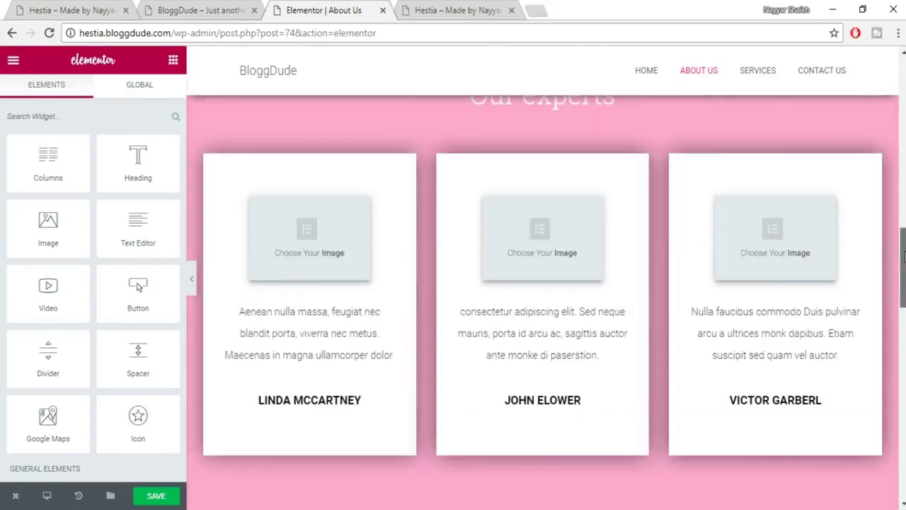
Place the red-haired woman's photo in the middle expert card with a 200 border radius.
{"action": "left_click", "coordinate": [547, 244]}
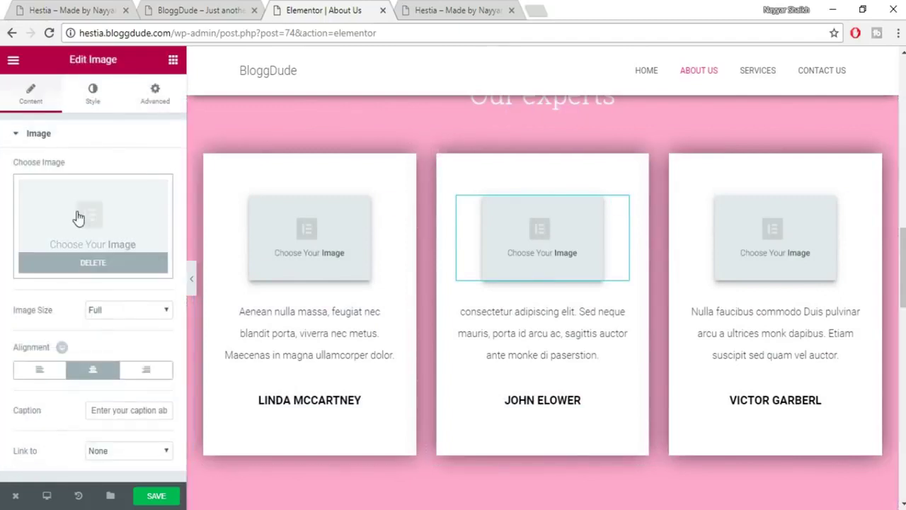
{"action": "left_click", "coordinate": [76, 217]}
{"action": "left_click", "coordinate": [159, 218]}
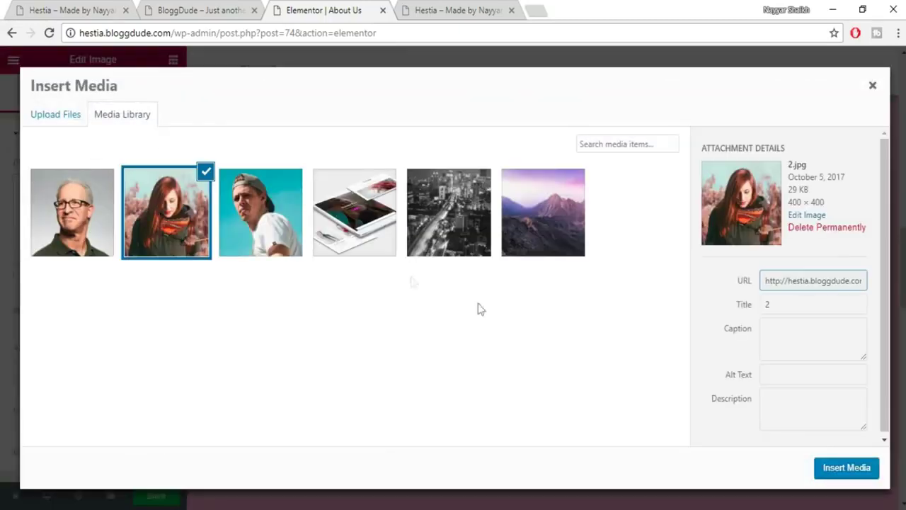
{"action": "left_click", "coordinate": [849, 466]}
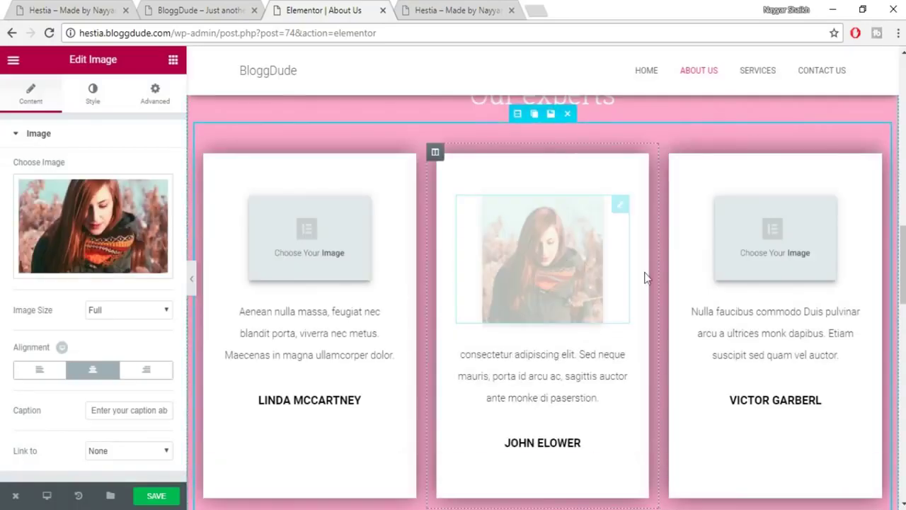
{"action": "left_click", "coordinate": [91, 91]}
{"action": "scroll", "coordinate": [142, 221], "scroll_direction": "down", "scroll_amount": 1}
{"action": "left_click", "coordinate": [30, 380]}
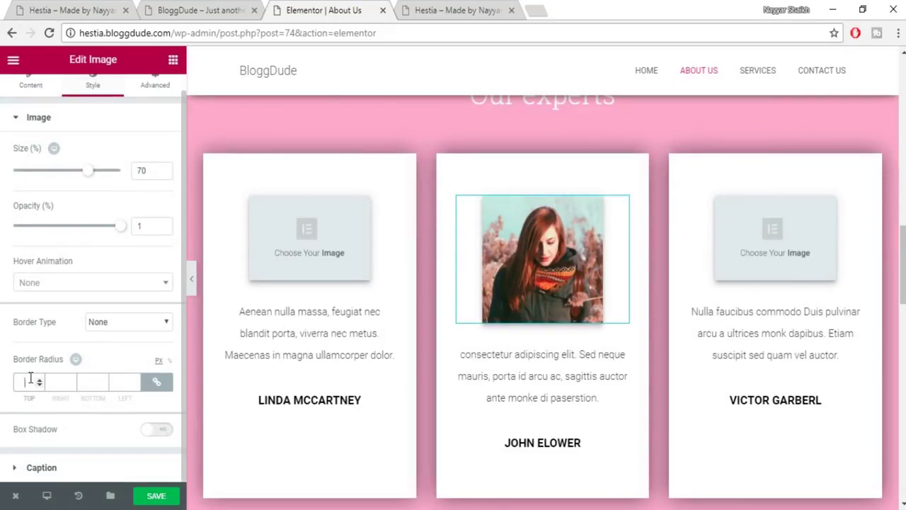
{"action": "type", "text": "200"}
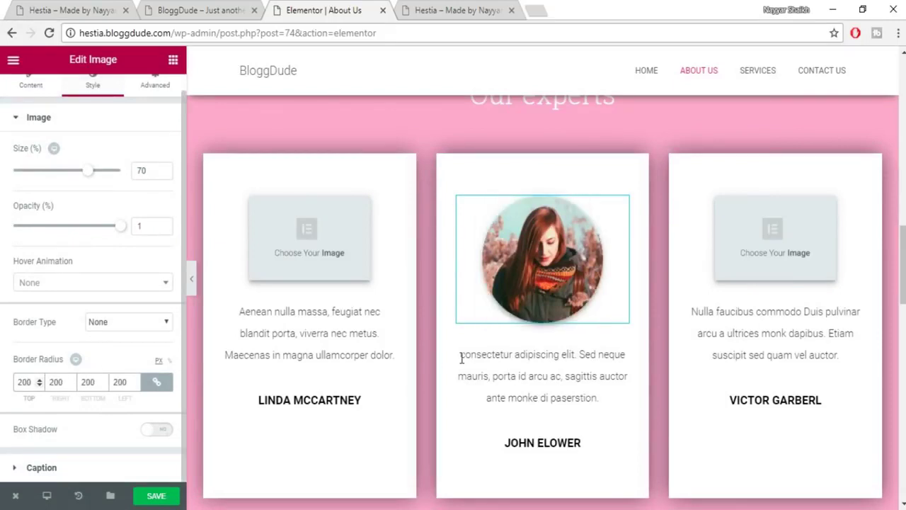
Save the About Us page and trim the address to /wp-admin/ to reach the Dashboard.
{"action": "left_click", "coordinate": [166, 498]}
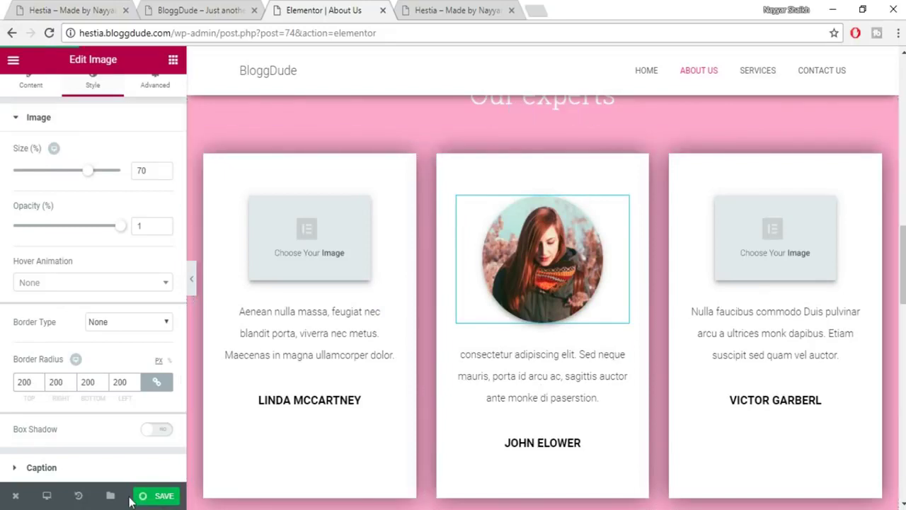
{"action": "left_click", "coordinate": [166, 495]}
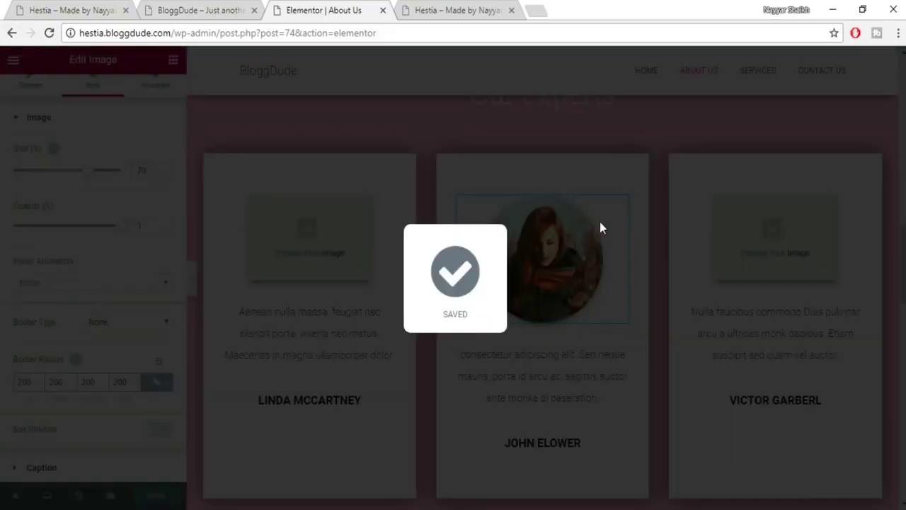
{"action": "scroll", "coordinate": [276, 121], "scroll_direction": "up", "scroll_amount": 10}
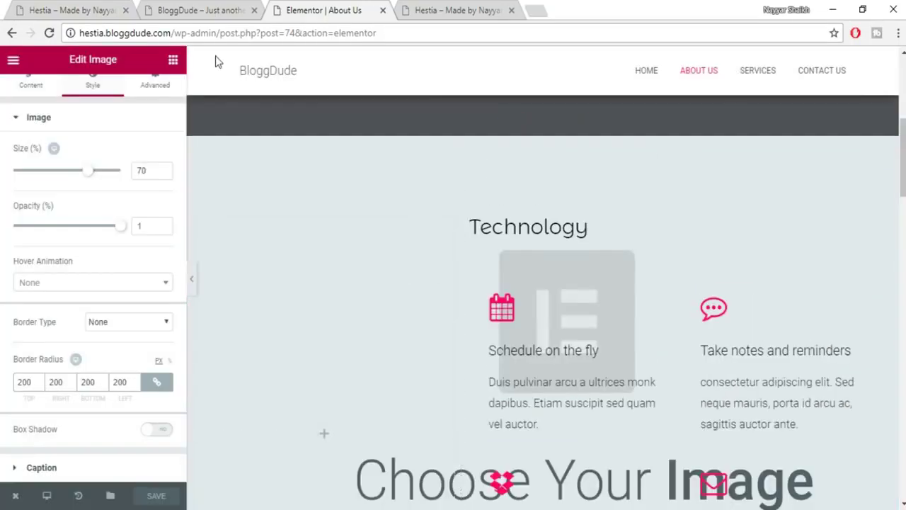
{"action": "scroll", "coordinate": [218, 62], "scroll_direction": "up", "scroll_amount": 5}
{"action": "left_click_drag", "start_coordinate": [218, 33], "coordinate": [570, 28]}
{"action": "key", "text": "BackSpace"}
{"action": "key", "text": "Return"}
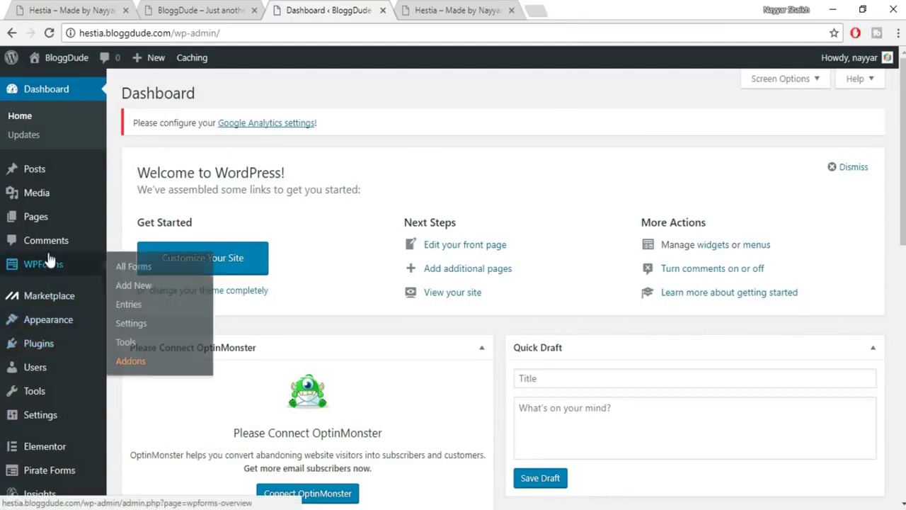
Open the Contact Us page from the Pages list in Elementor.
{"action": "left_click", "coordinate": [41, 214]}
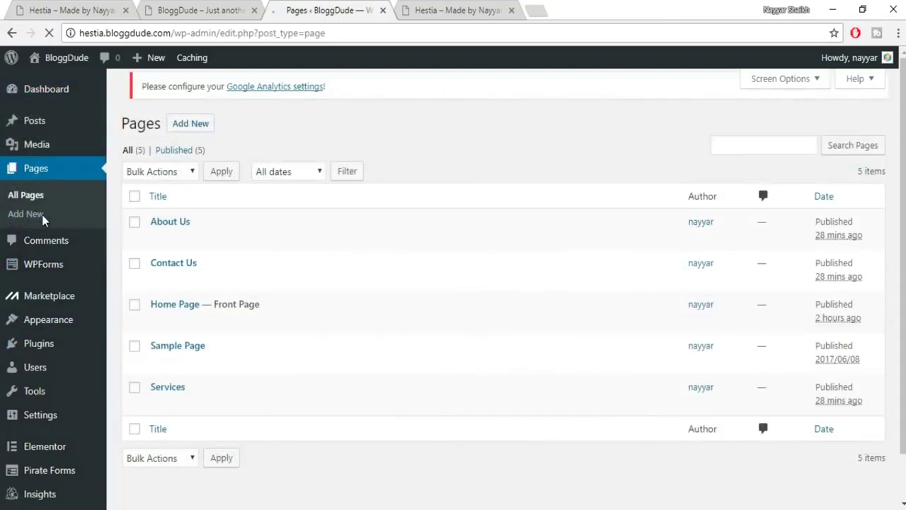
{"action": "left_click", "coordinate": [159, 291]}
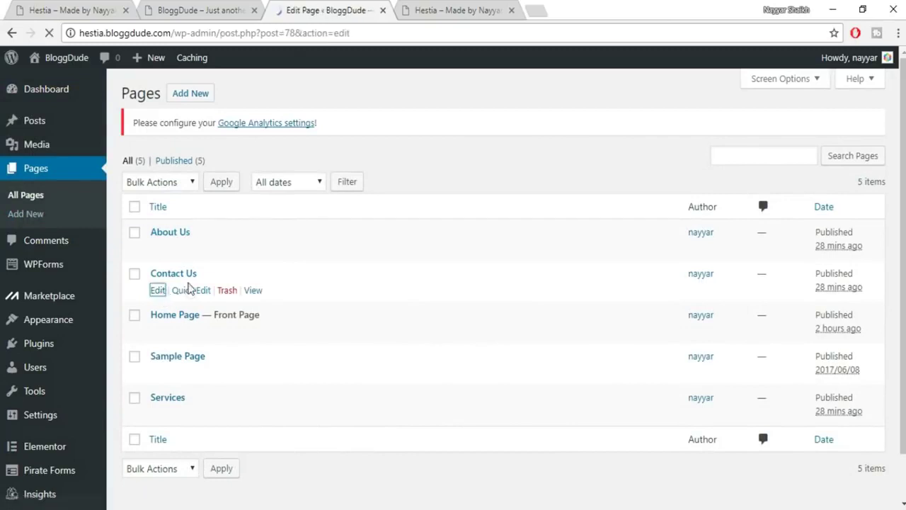
{"action": "left_click", "coordinate": [205, 227]}
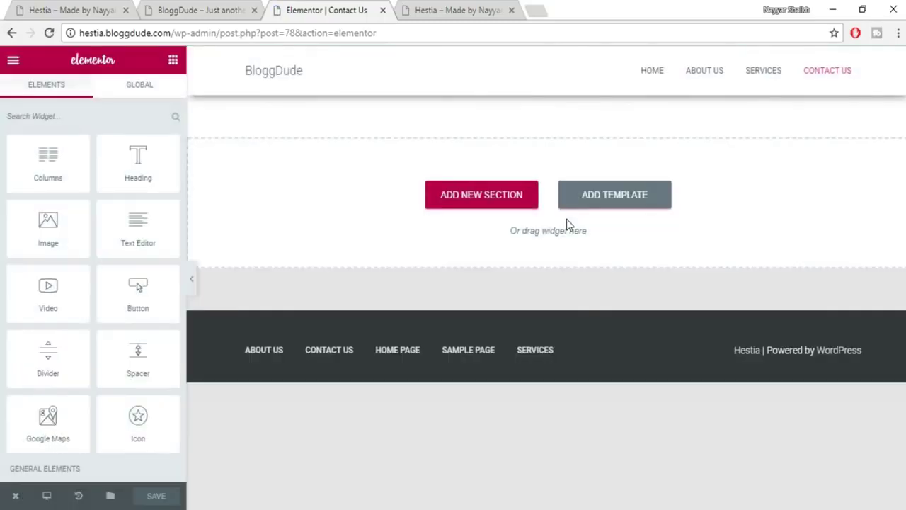
Insert the saved About template into Contact Us and scroll through its hero, features and experts sections.
{"action": "left_click", "coordinate": [618, 212]}
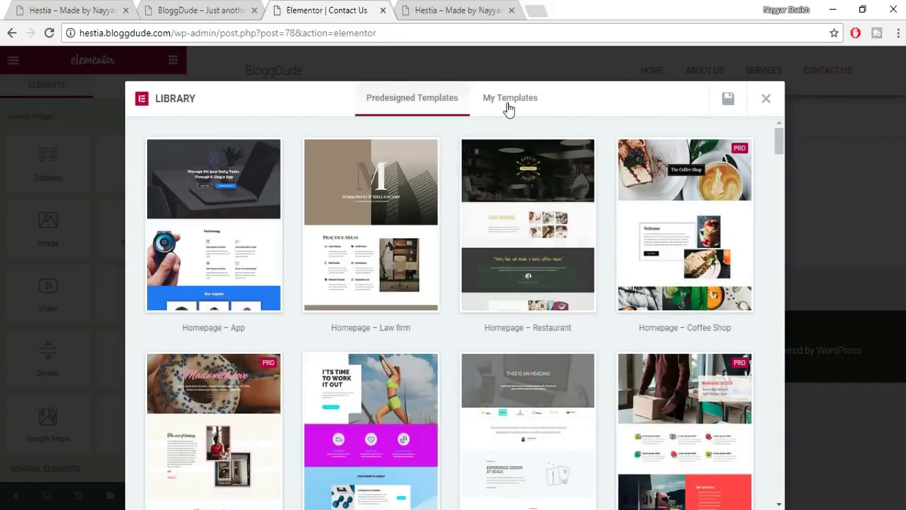
{"action": "left_click", "coordinate": [508, 107]}
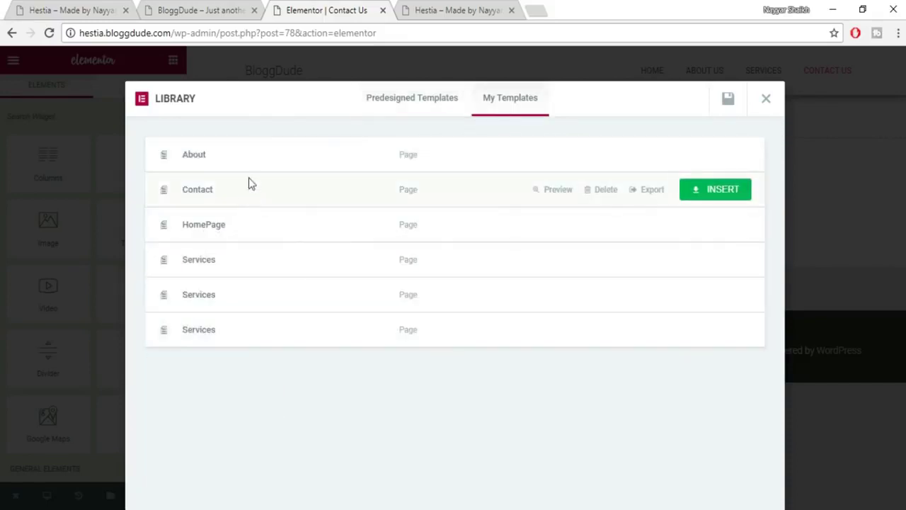
{"action": "left_click", "coordinate": [705, 154]}
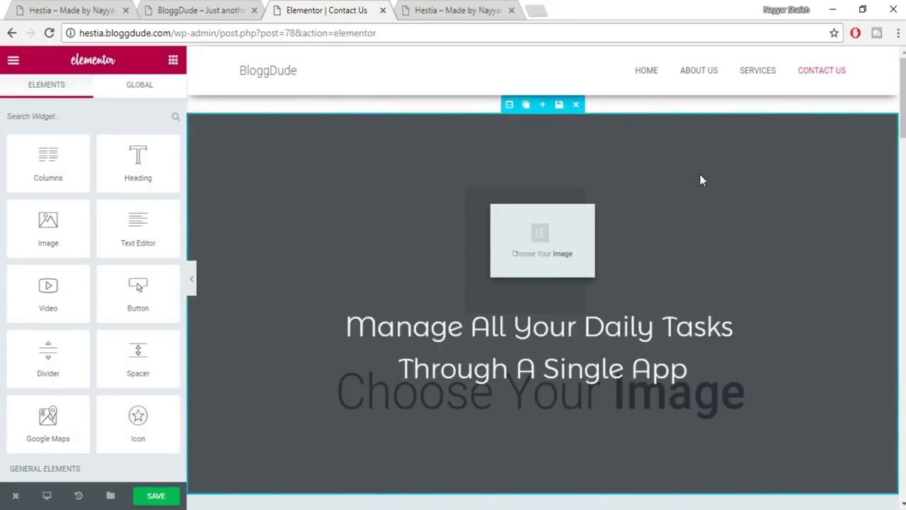
{"action": "scroll", "coordinate": [801, 290], "scroll_direction": "down", "scroll_amount": 7}
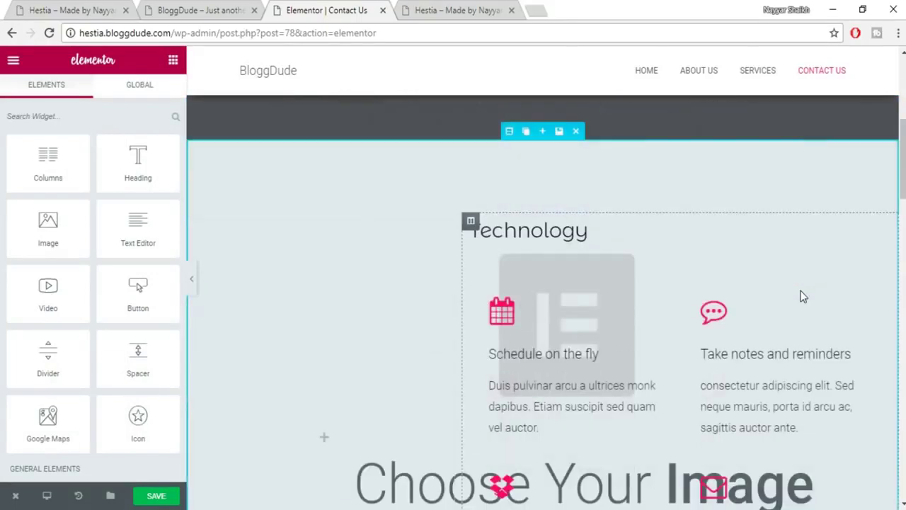
{"action": "scroll", "coordinate": [801, 296], "scroll_direction": "down", "scroll_amount": 7}
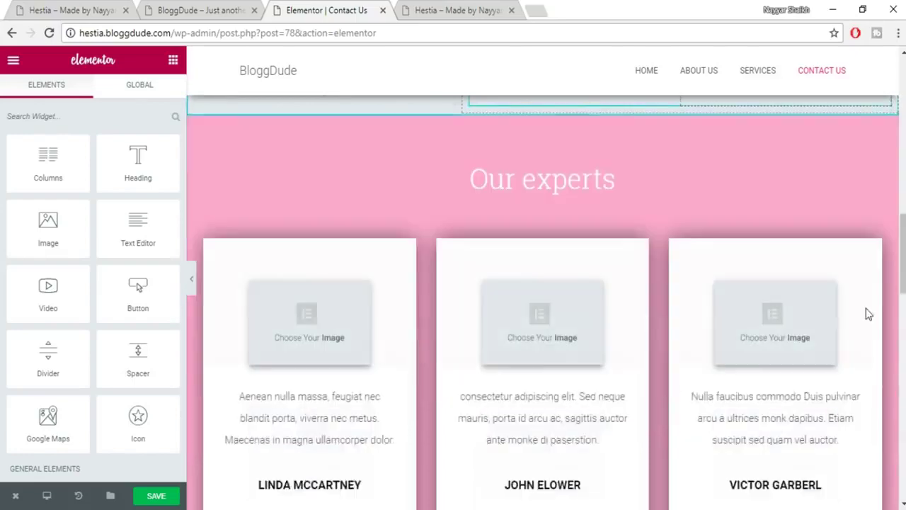
{"action": "scroll", "coordinate": [705, 346], "scroll_direction": "down", "scroll_amount": 12}
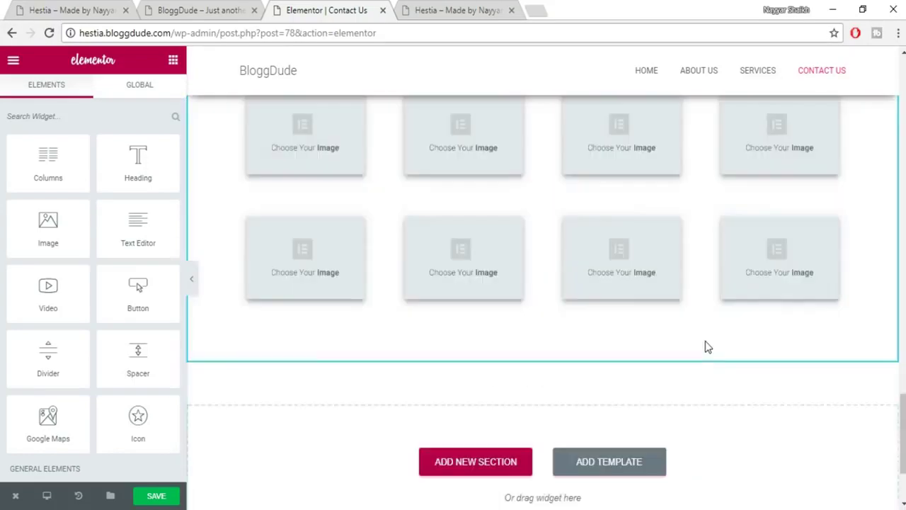
{"action": "scroll", "coordinate": [705, 346], "scroll_direction": "down", "scroll_amount": 2}
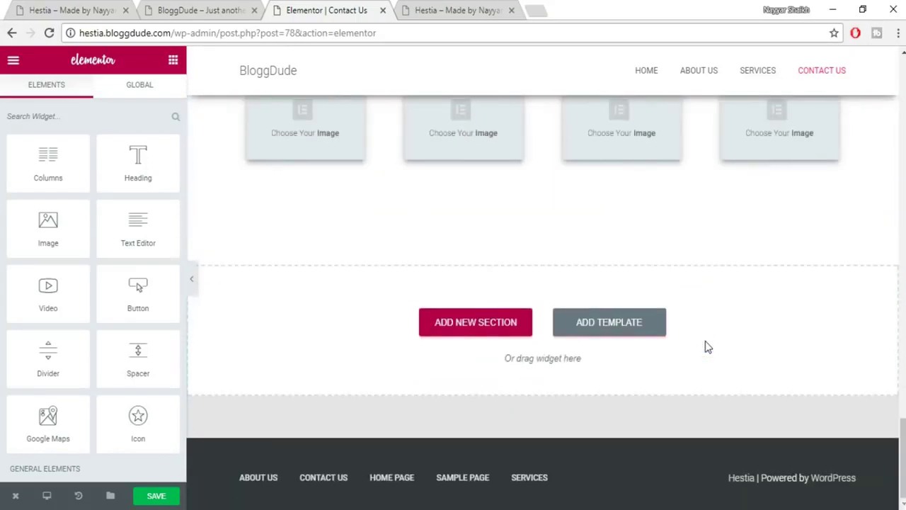
{"action": "scroll", "coordinate": [705, 347], "scroll_direction": "up", "scroll_amount": 12}
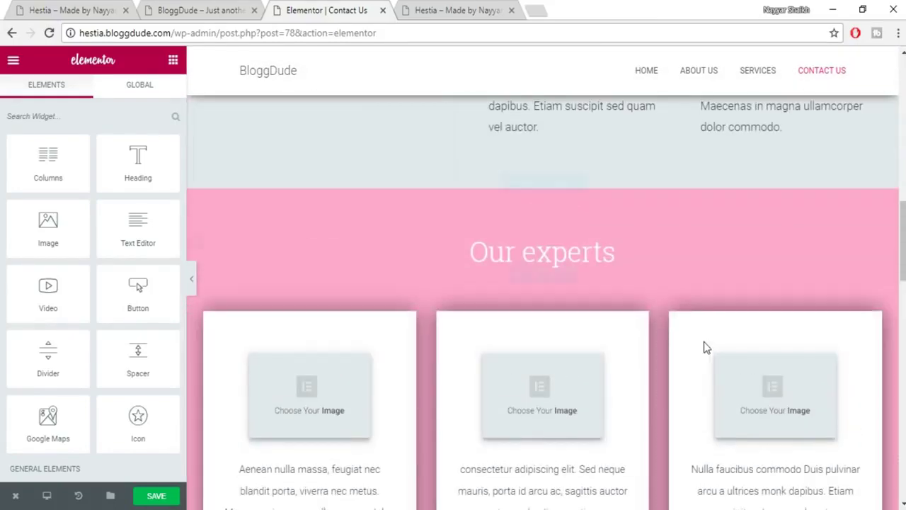
{"action": "scroll", "coordinate": [704, 342], "scroll_direction": "up", "scroll_amount": 10}
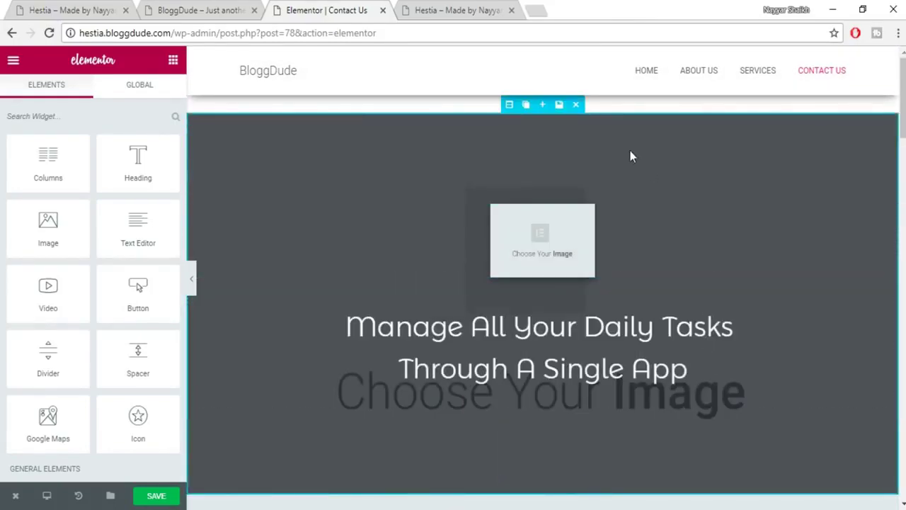
Undo the About layout and insert the saved Contact template with its Visit, Call and Contact cards.
{"action": "key", "text": "ctrl+z"}
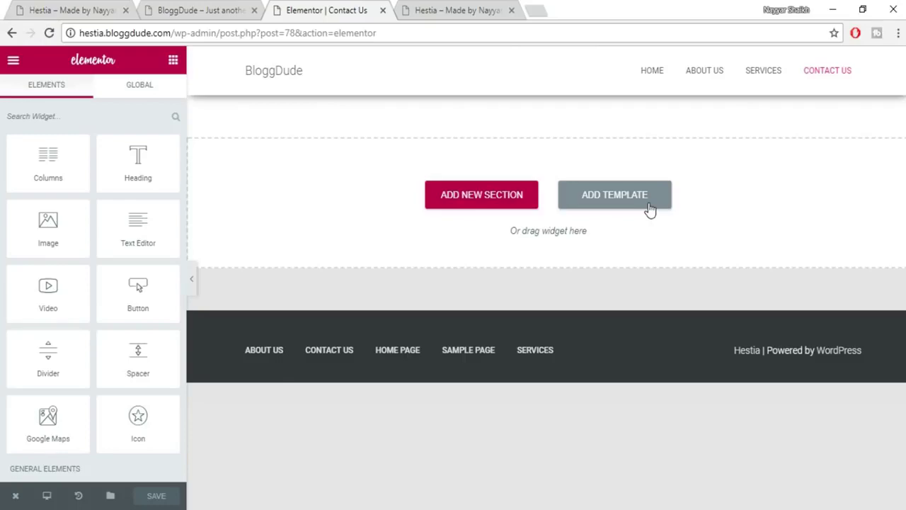
{"action": "left_click", "coordinate": [650, 210]}
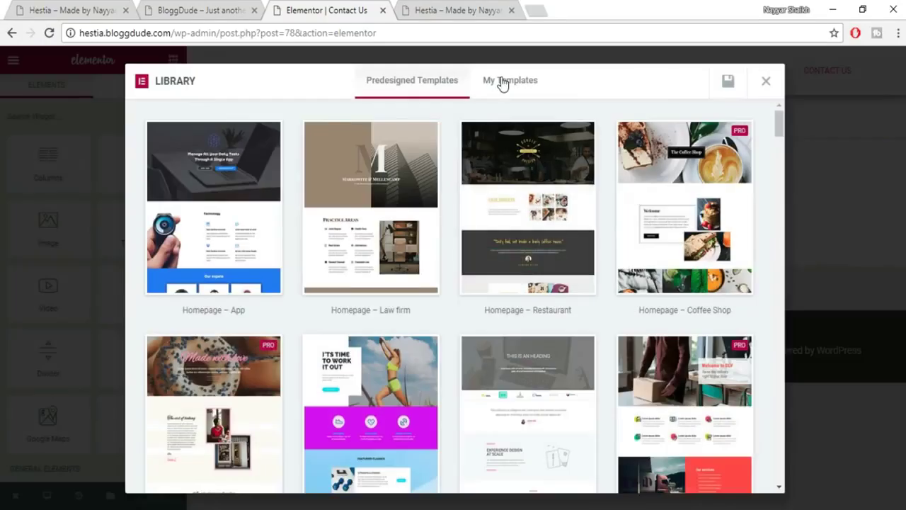
{"action": "left_click", "coordinate": [502, 81]}
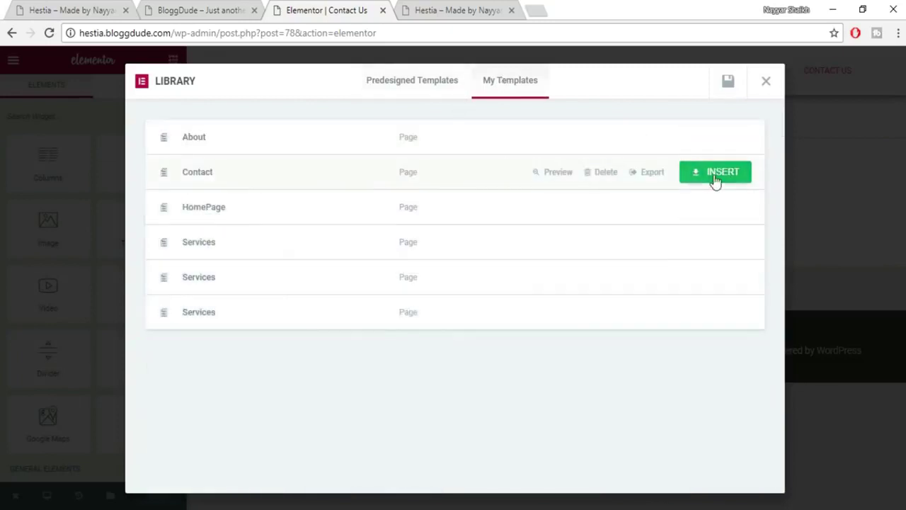
{"action": "left_click", "coordinate": [713, 179]}
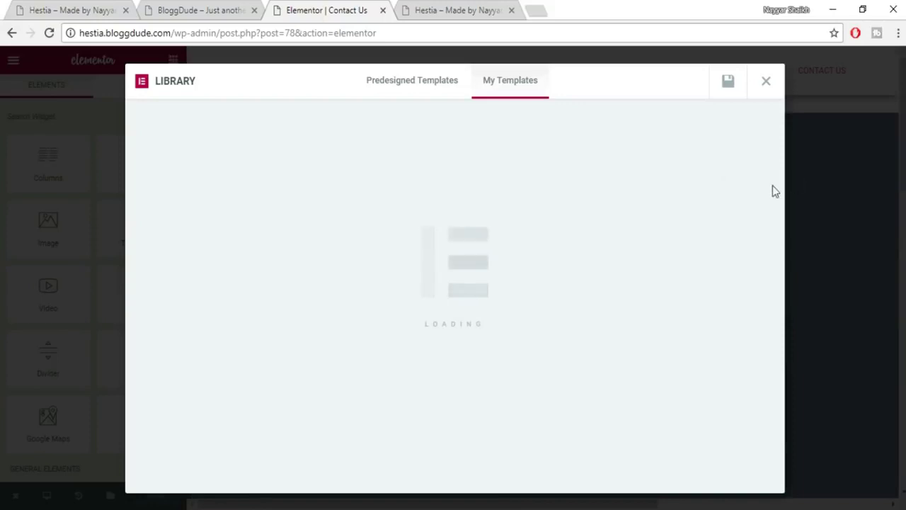
{"action": "scroll", "coordinate": [542, 305], "scroll_direction": "down", "scroll_amount": 10}
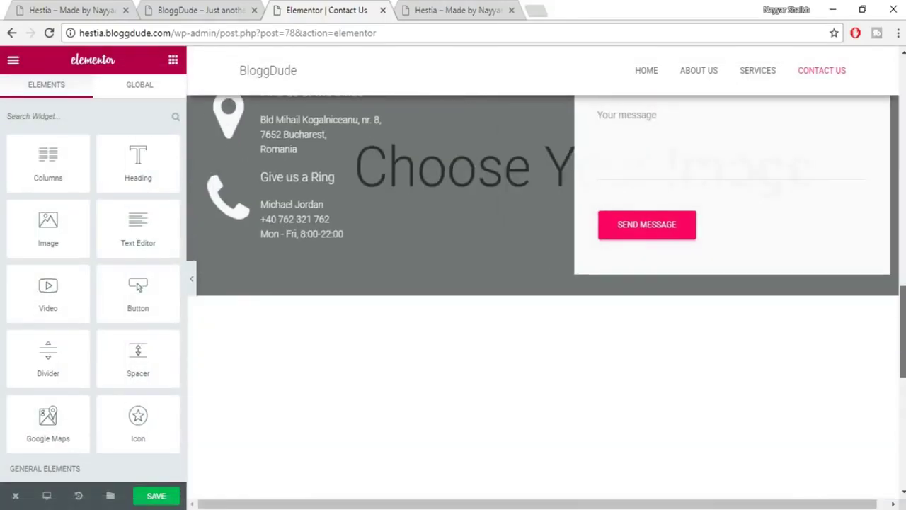
{"action": "scroll", "coordinate": [542, 304], "scroll_direction": "up", "scroll_amount": 3}
{"action": "scroll", "coordinate": [542, 305], "scroll_direction": "down", "scroll_amount": 8}
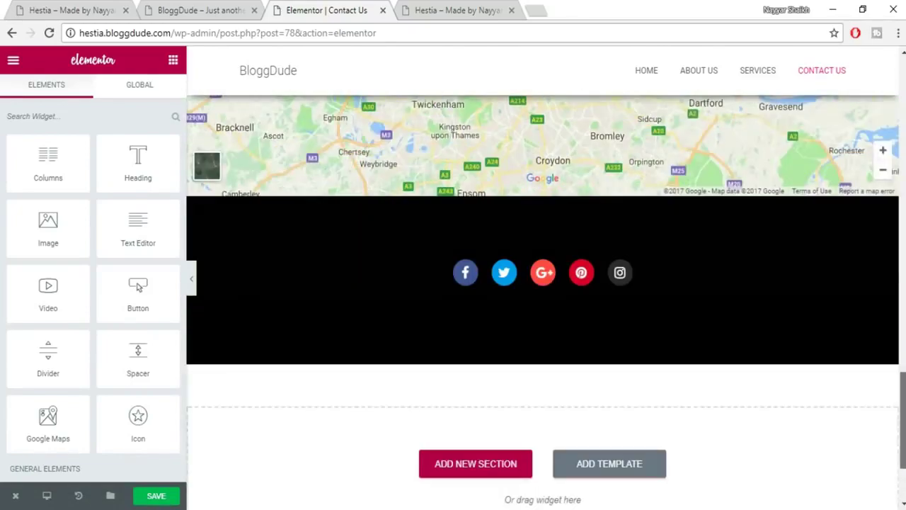
{"action": "scroll", "coordinate": [542, 304], "scroll_direction": "up", "scroll_amount": 5}
{"action": "left_click_drag", "start_coordinate": [901, 311], "coordinate": [894, 76]}
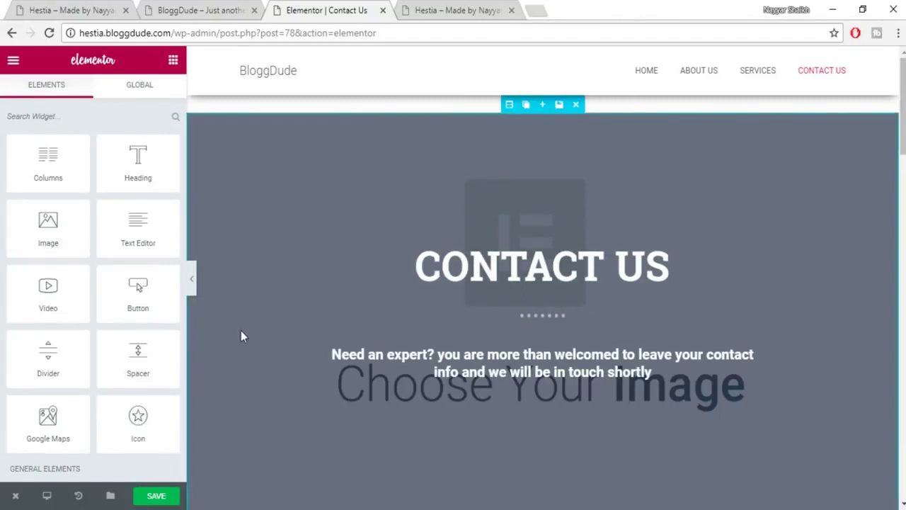
Save the Contact Us page and trim the editor part off the page address.
{"action": "left_click", "coordinate": [155, 495]}
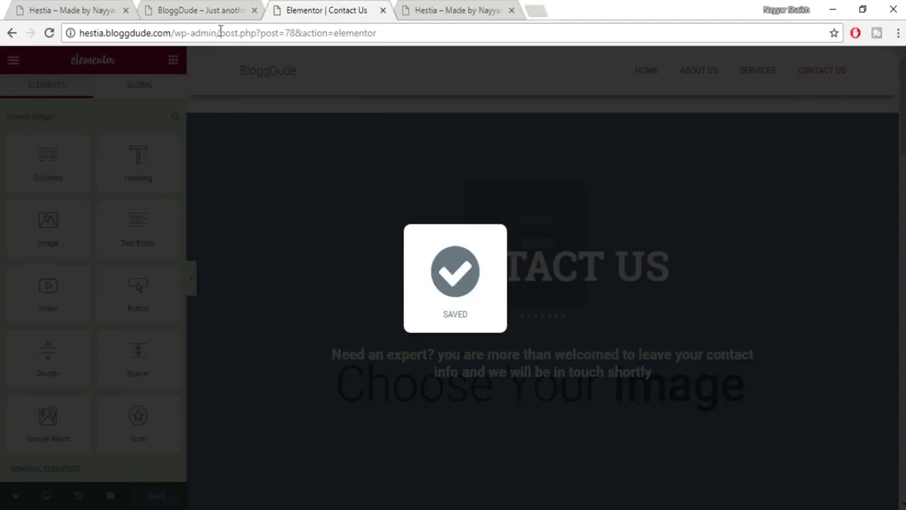
{"action": "left_click_drag", "start_coordinate": [221, 32], "coordinate": [560, 29]}
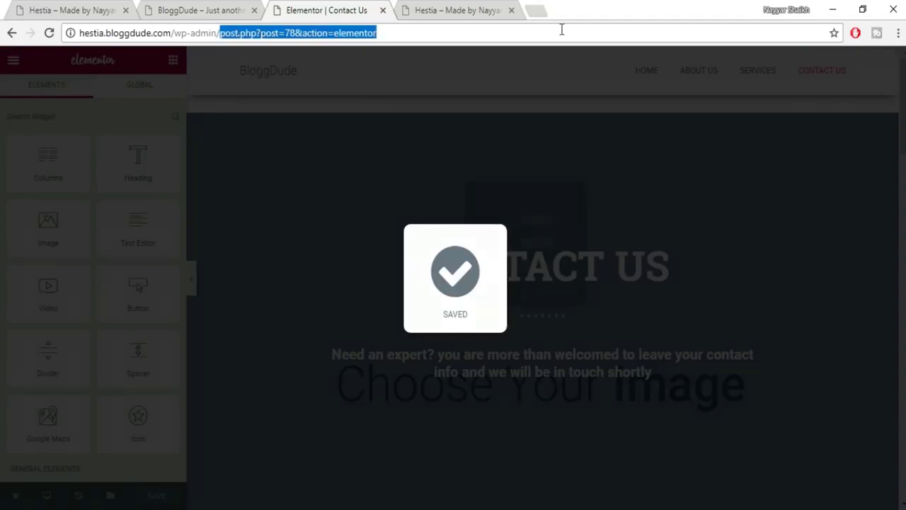
{"action": "key", "text": "BackSpace"}
Trash the Sample Page from the Pages list, then open the Services page in Elementor.
{"action": "key", "text": "Return"}
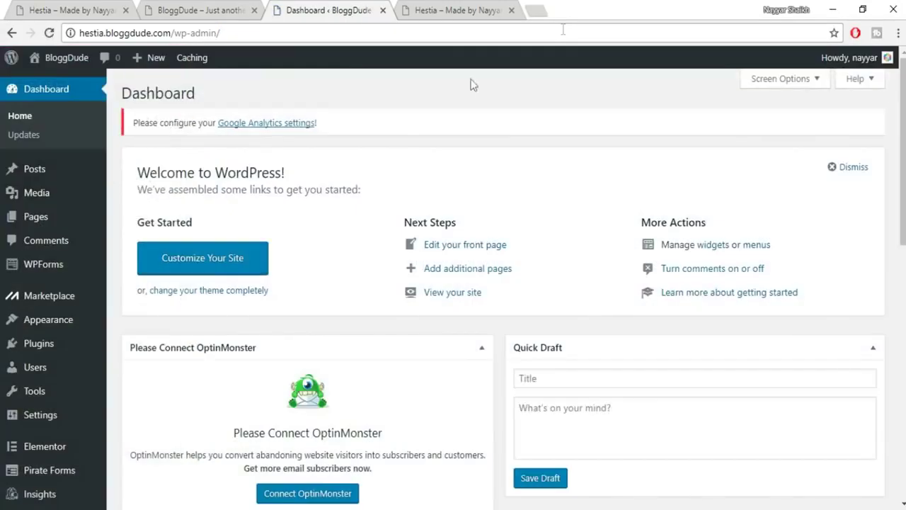
{"action": "left_click", "coordinate": [30, 225]}
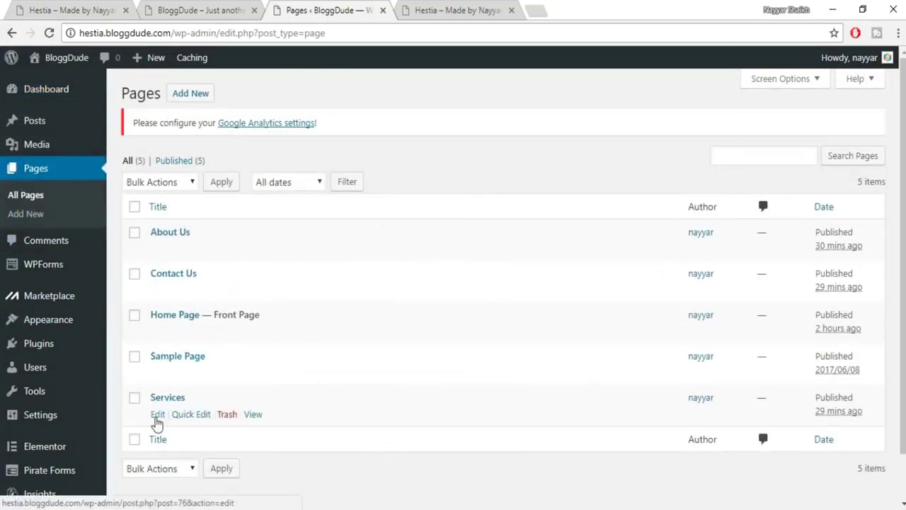
{"action": "left_click", "coordinate": [227, 375]}
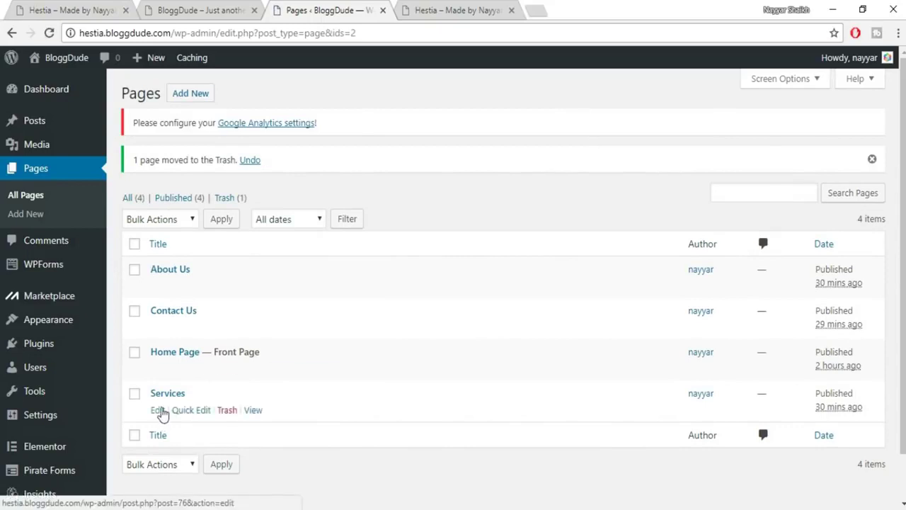
{"action": "left_click", "coordinate": [156, 412]}
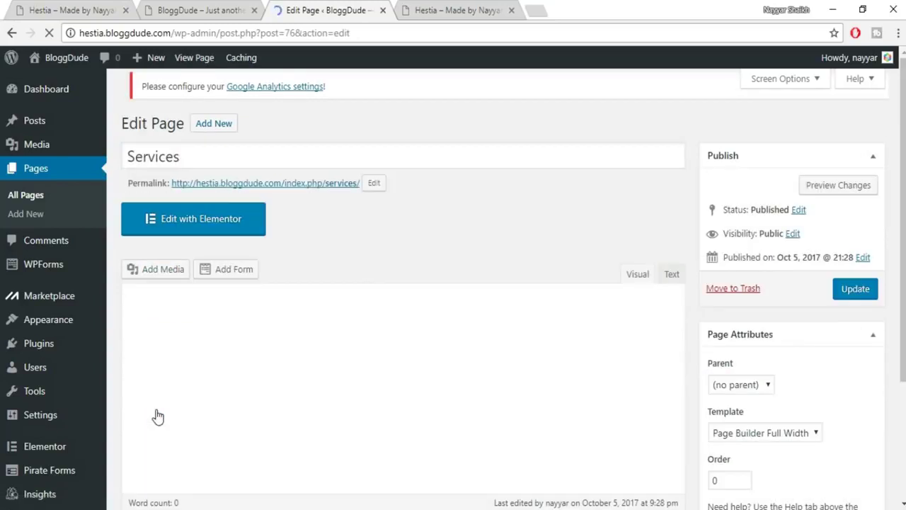
{"action": "left_click", "coordinate": [228, 221]}
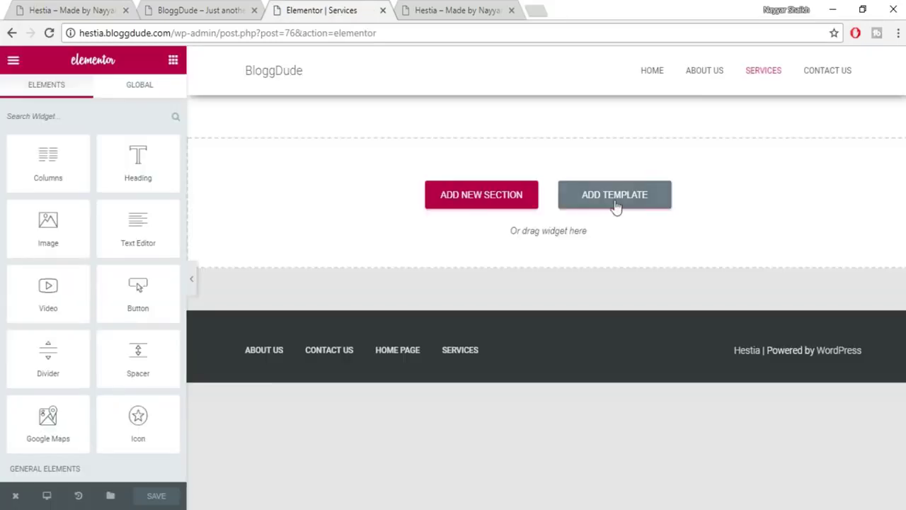
Insert the saved Services template from My Templates into the empty page.
{"action": "left_click", "coordinate": [645, 194]}
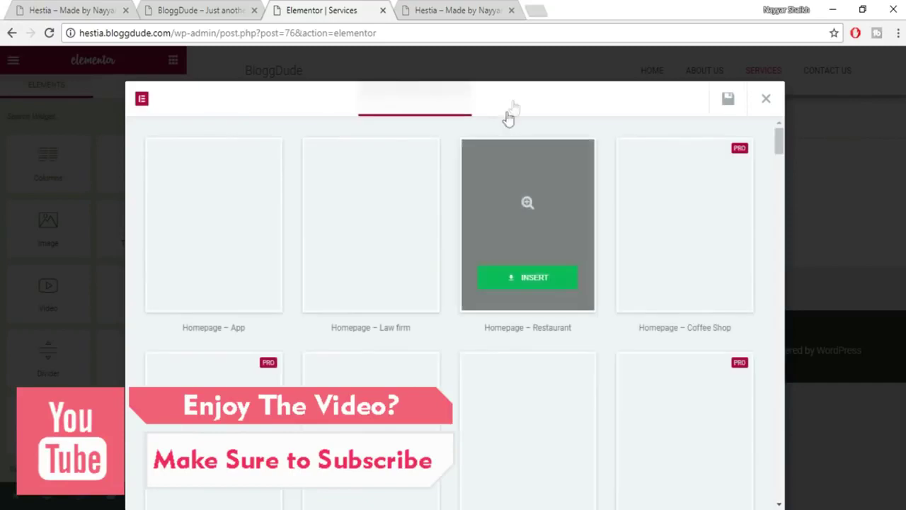
{"action": "left_click", "coordinate": [527, 103]}
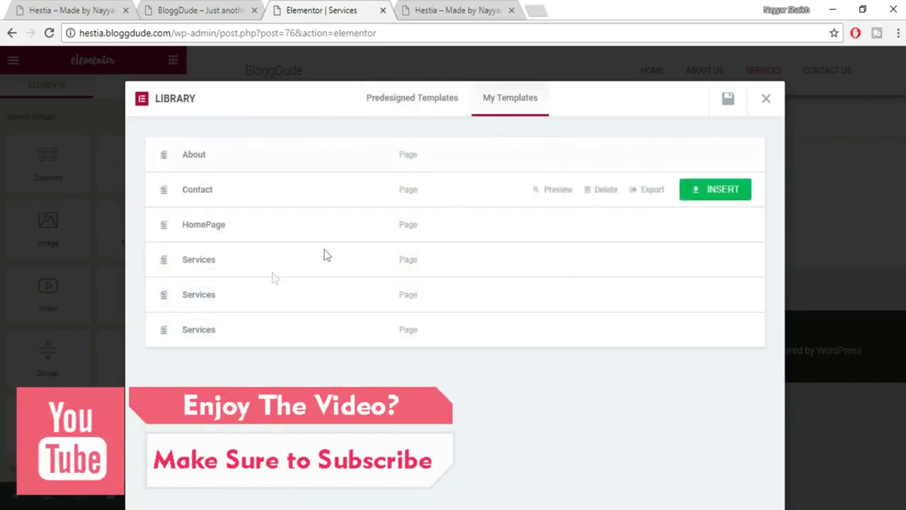
{"action": "left_click", "coordinate": [704, 263]}
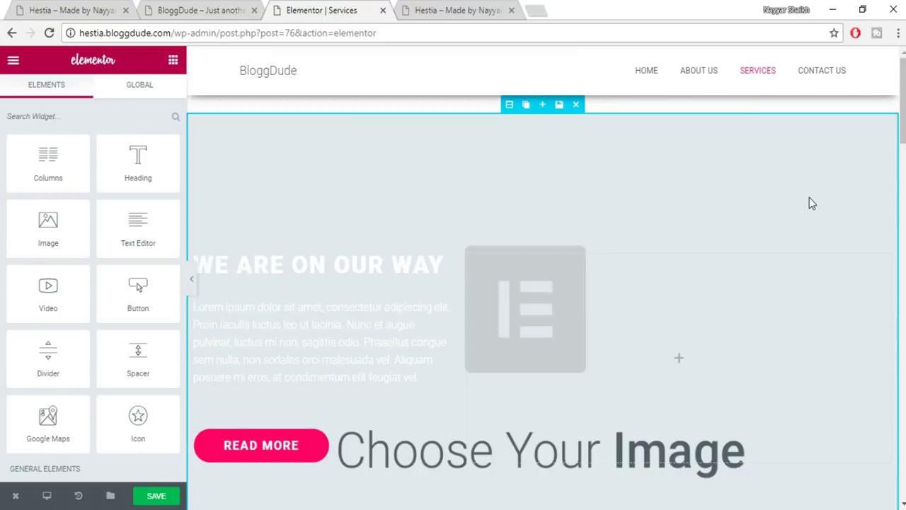
{"action": "scroll", "coordinate": [314, 340], "scroll_direction": "down", "scroll_amount": 2}
{"action": "scroll", "coordinate": [288, 373], "scroll_direction": "down", "scroll_amount": 8}
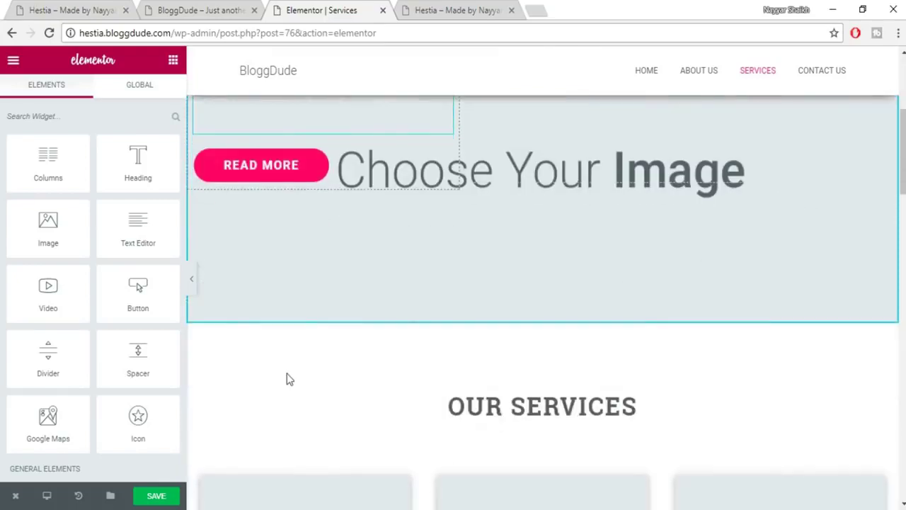
Review the inserted sections, save the Services page, and select the URL path after the domain.
{"action": "scroll", "coordinate": [382, 286], "scroll_direction": "down", "scroll_amount": 2}
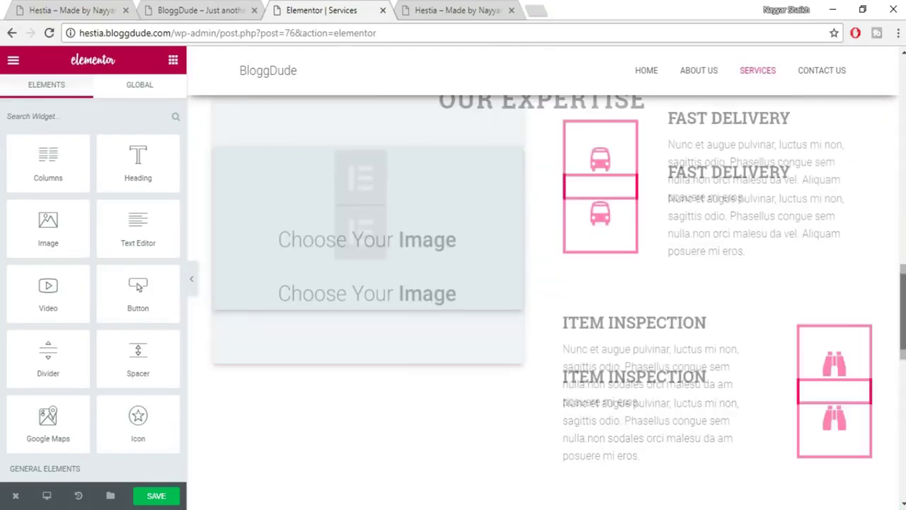
{"action": "scroll", "coordinate": [545, 301], "scroll_direction": "down", "scroll_amount": 10}
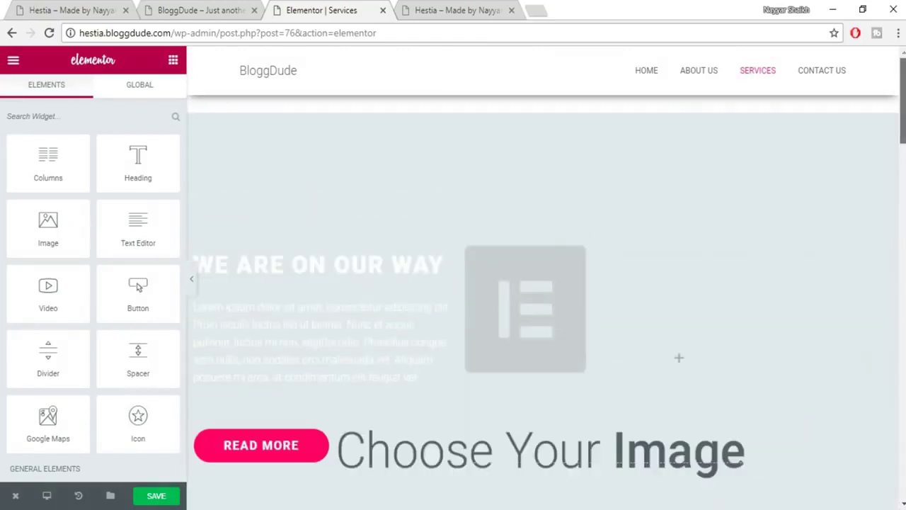
{"action": "left_click", "coordinate": [155, 496]}
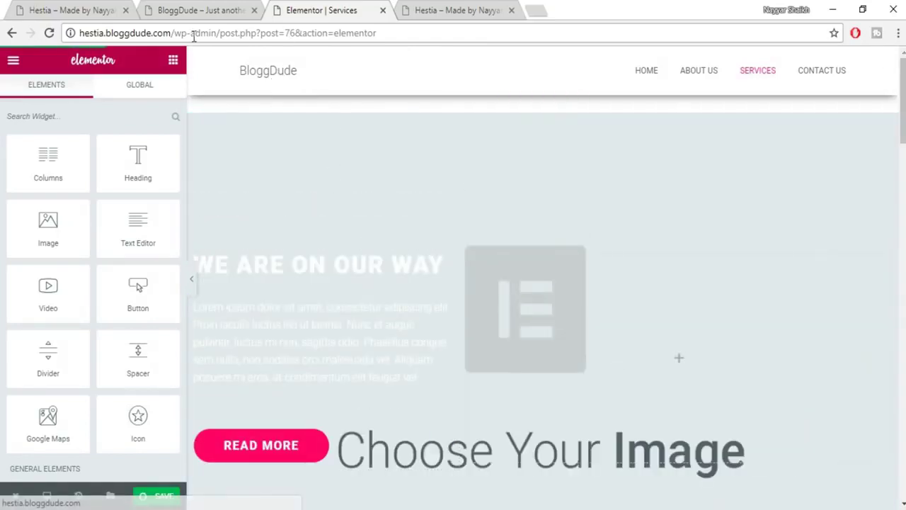
{"action": "left_click_drag", "start_coordinate": [182, 33], "coordinate": [499, 36]}
Load hestia.bloggdude.com and scroll through the live home page.
{"action": "key", "text": "BackSpace"}
{"action": "key", "text": "Return"}
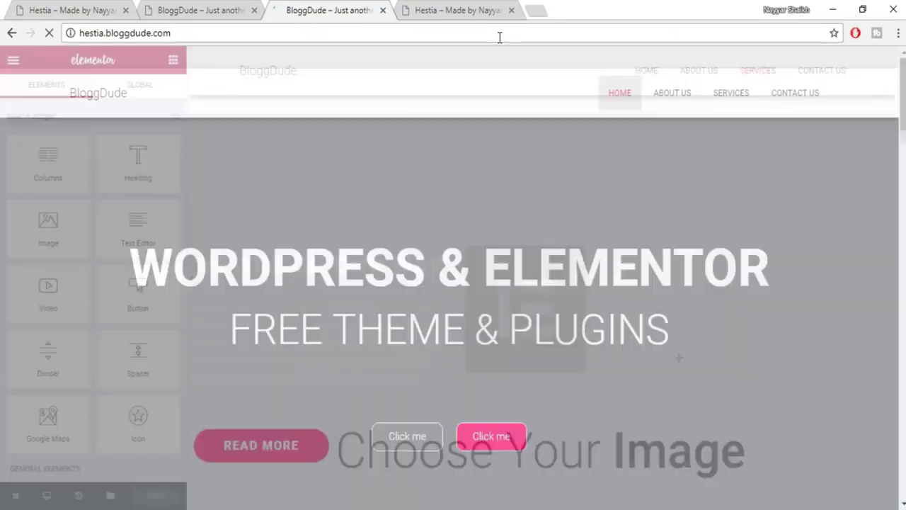
{"action": "scroll", "coordinate": [708, 101], "scroll_direction": "down", "scroll_amount": 5}
{"action": "scroll", "coordinate": [453, 312], "scroll_direction": "down", "scroll_amount": 15}
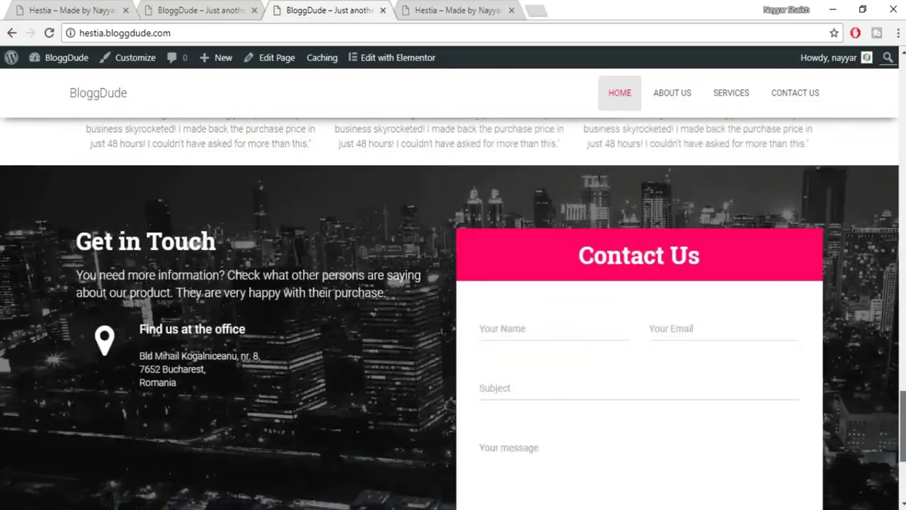
{"action": "scroll", "coordinate": [882, 75], "scroll_direction": "up", "scroll_amount": 20}
Go to the live About Us page and scroll through its content.
{"action": "left_click", "coordinate": [664, 97]}
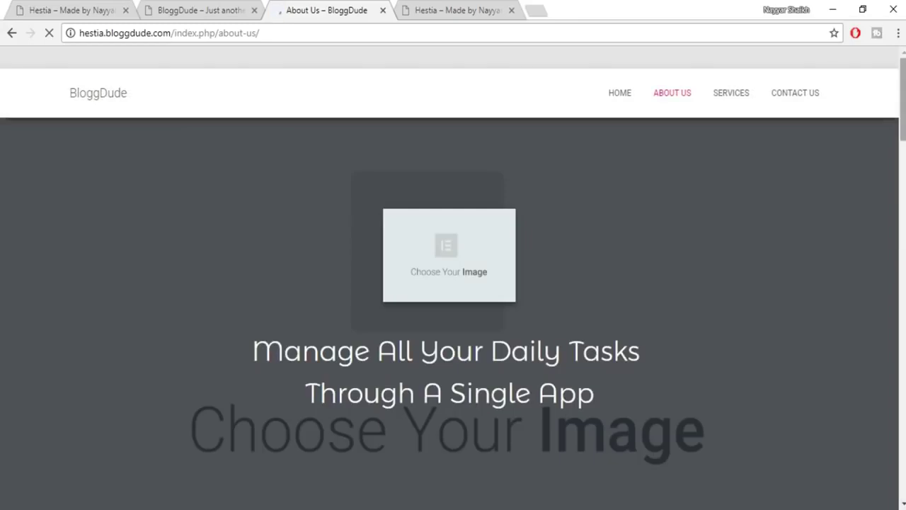
{"action": "scroll", "coordinate": [453, 311], "scroll_direction": "down", "scroll_amount": 15}
{"action": "scroll", "coordinate": [453, 312], "scroll_direction": "down", "scroll_amount": 3}
{"action": "scroll", "coordinate": [615, 103], "scroll_direction": "up", "scroll_amount": 20}
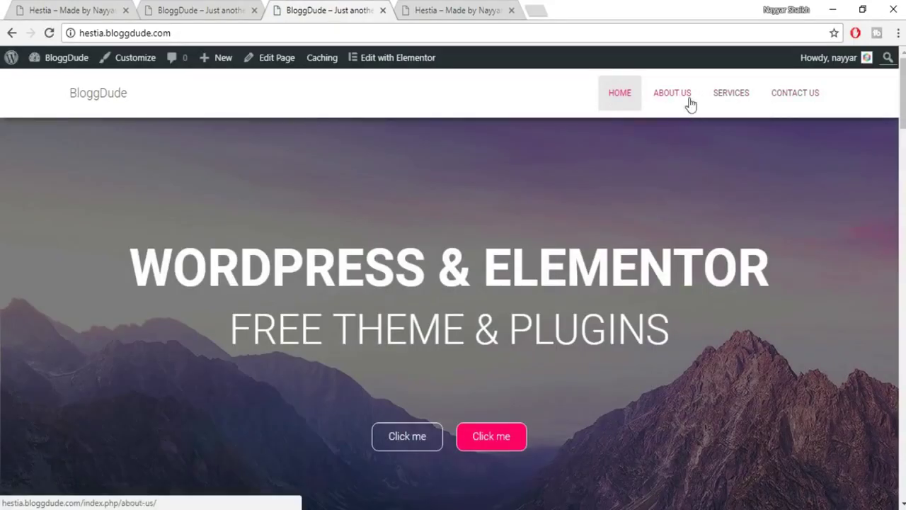
{"action": "scroll", "coordinate": [902, 92], "scroll_direction": "down", "scroll_amount": 1}
{"action": "scroll", "coordinate": [902, 92], "scroll_direction": "down", "scroll_amount": 3}
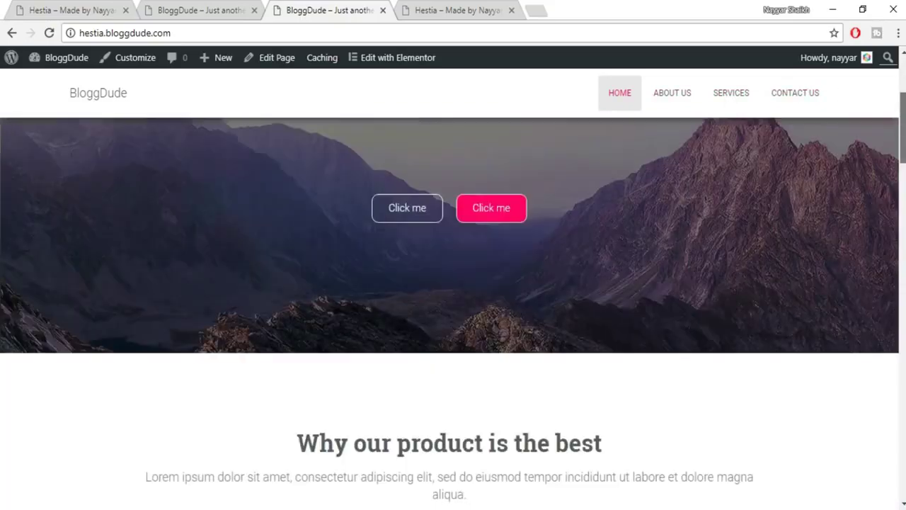
{"action": "scroll", "coordinate": [903, 92], "scroll_direction": "up", "scroll_amount": 3}
{"action": "scroll", "coordinate": [518, 223], "scroll_direction": "down", "scroll_amount": 1}
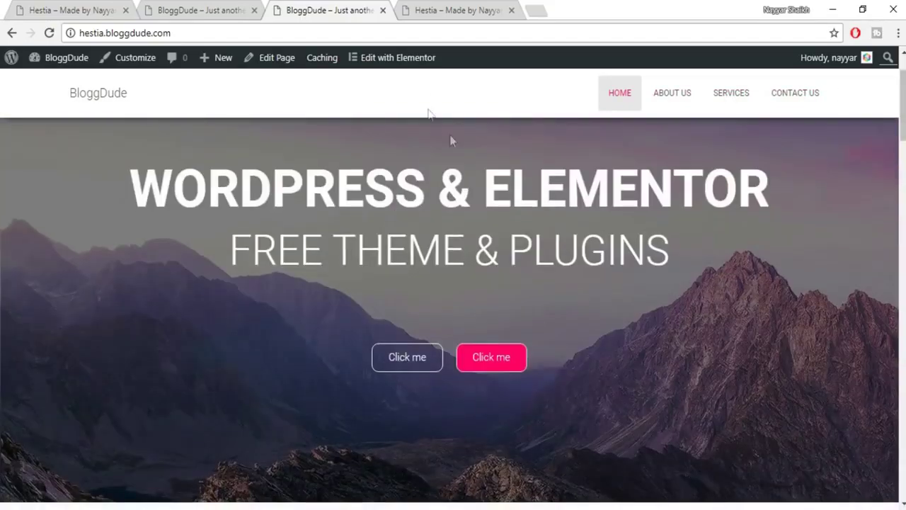
Open the home page in the Elementor editor and bring up the responsive preview choices.
{"action": "left_click", "coordinate": [405, 69]}
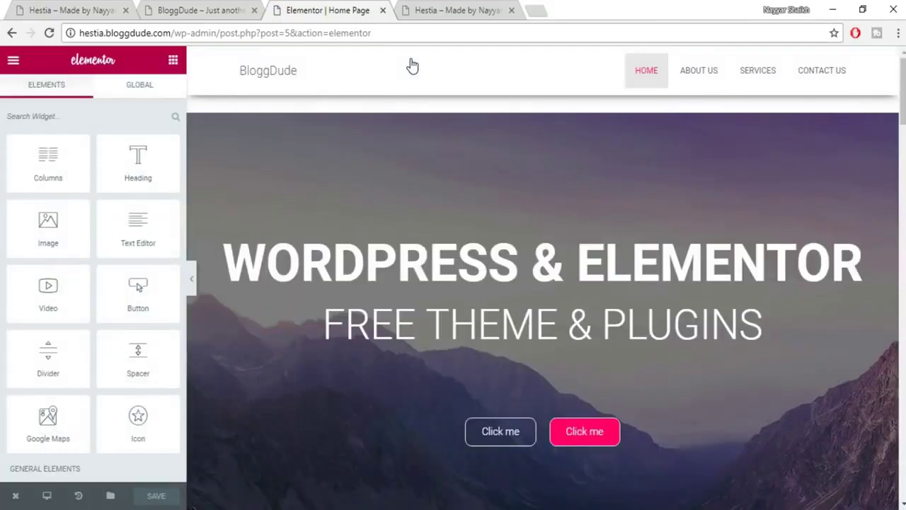
{"action": "left_click", "coordinate": [47, 497]}
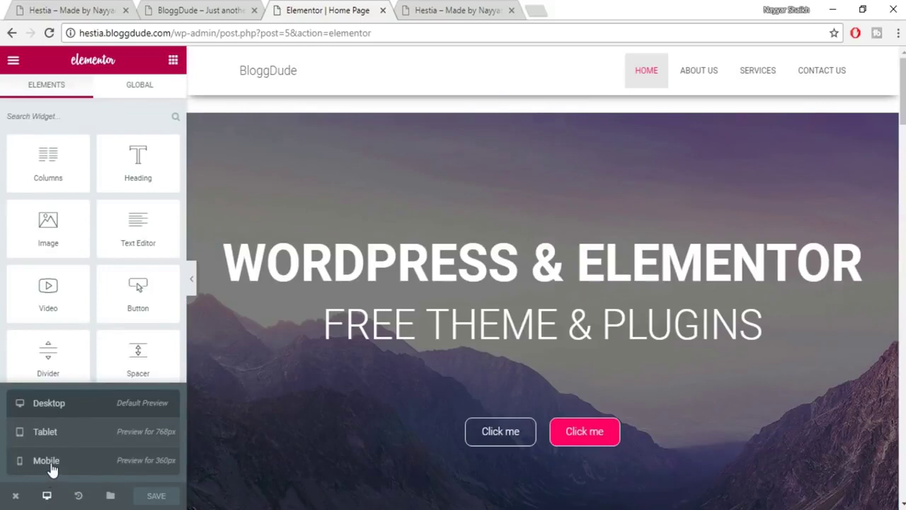
Switch to the Mobile preview and open the WORDPRESS & ELEMENTOR heading's Style settings.
{"action": "left_click", "coordinate": [50, 465]}
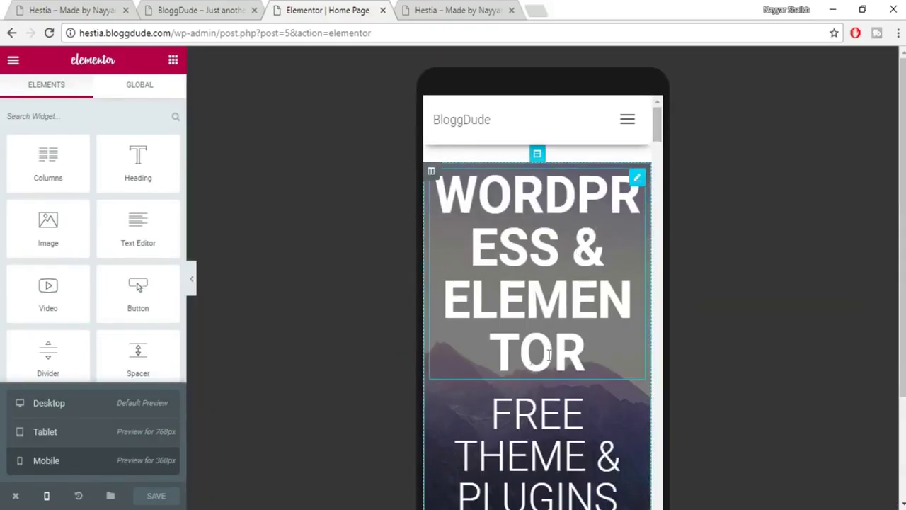
{"action": "scroll", "coordinate": [566, 339], "scroll_direction": "down", "scroll_amount": 3}
{"action": "scroll", "coordinate": [566, 339], "scroll_direction": "up", "scroll_amount": 3}
{"action": "left_click", "coordinate": [637, 180]}
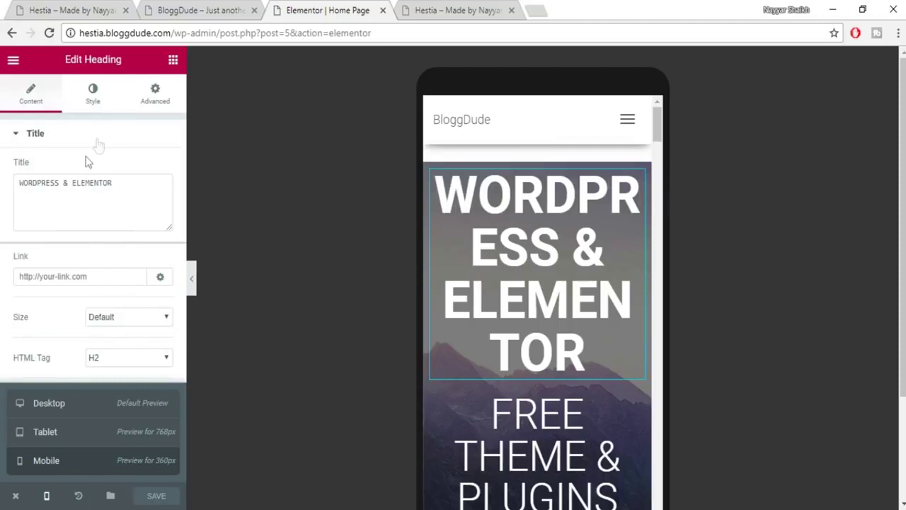
{"action": "left_click", "coordinate": [96, 98]}
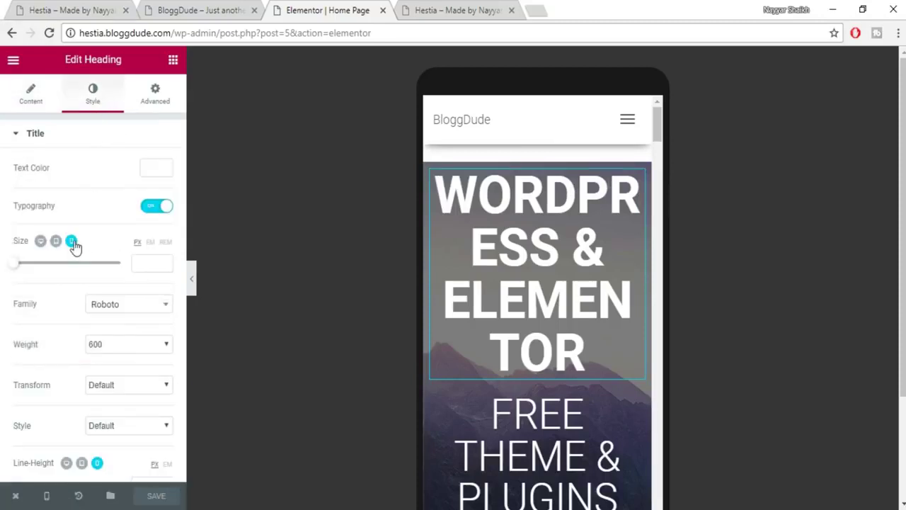